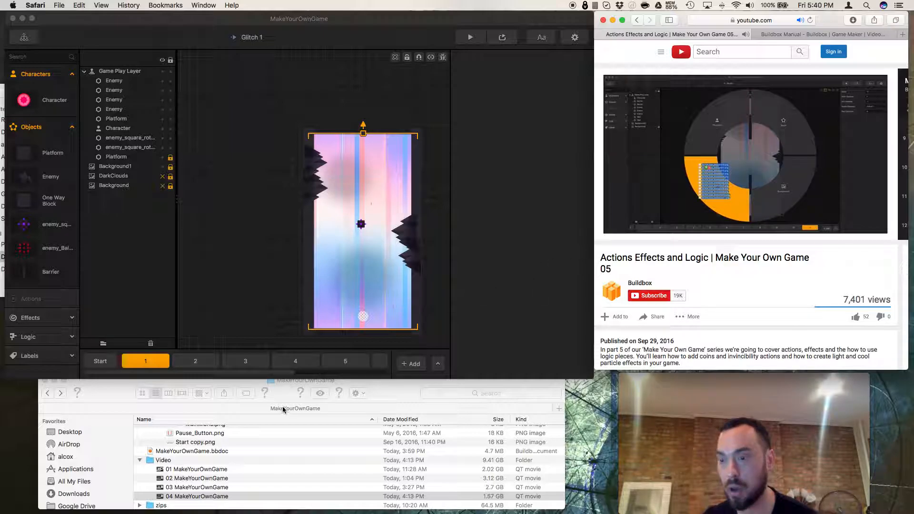
# Browse through the project's graphics folders to look for the needed assets.
pyautogui.scroll(5, 242, 452)
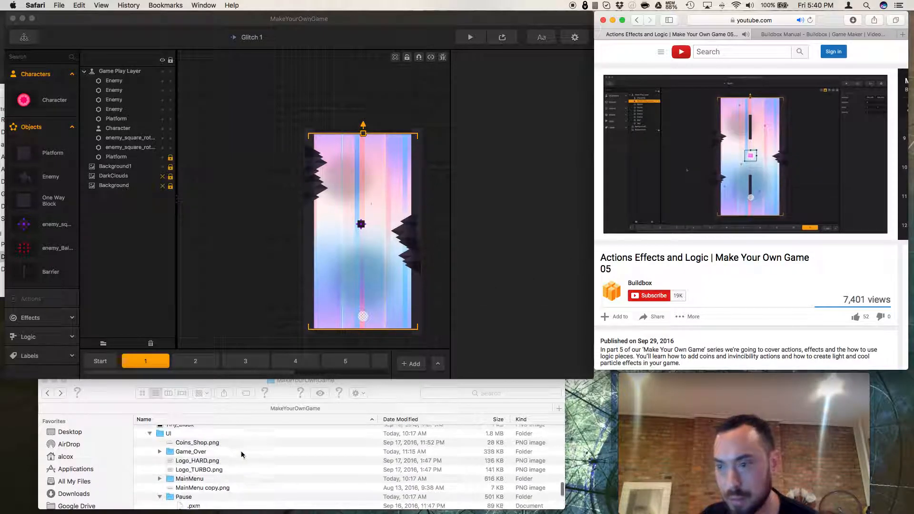
pyautogui.scroll(2, 241, 450)
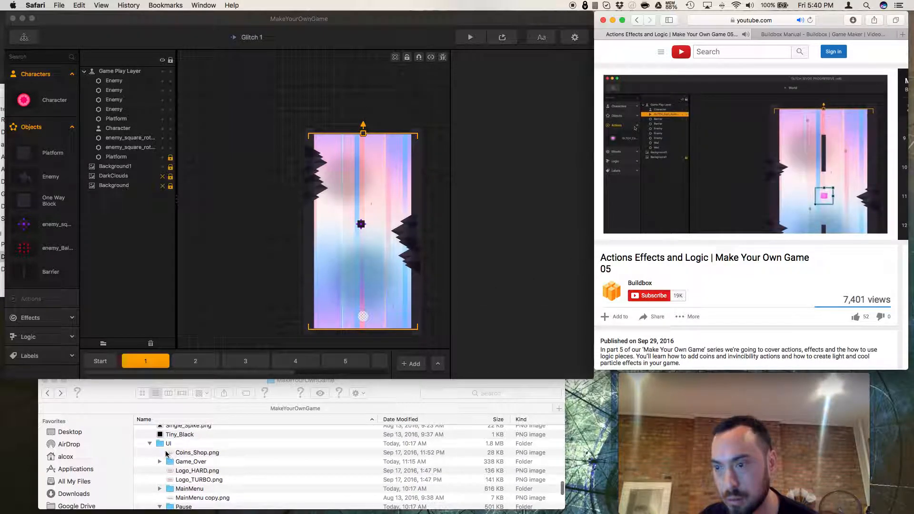
pyautogui.scroll(4, 162, 471)
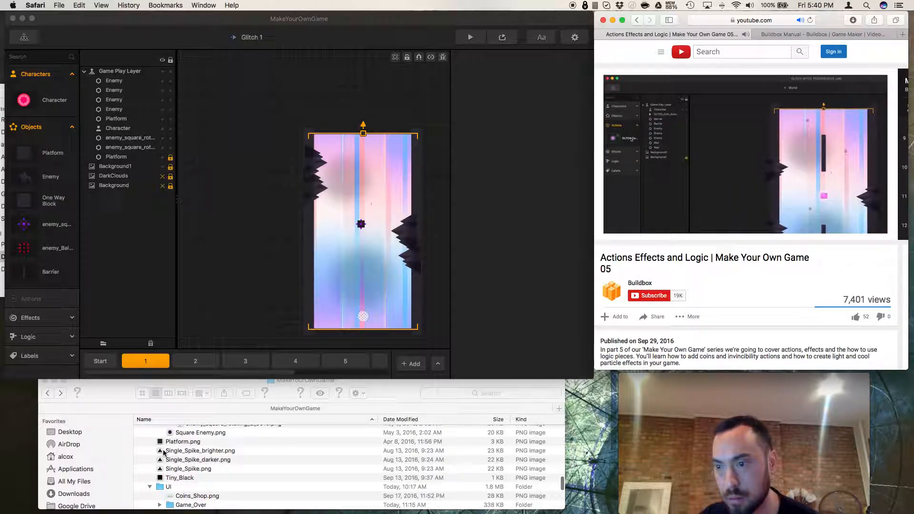
pyautogui.click(150, 488)
pyautogui.scroll(10, 171, 476)
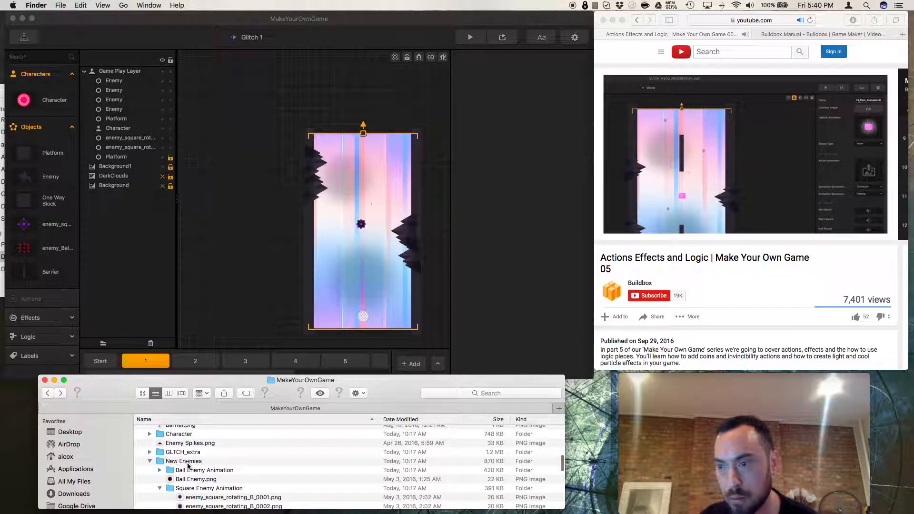
pyautogui.click(150, 462)
pyautogui.scroll(6, 159, 462)
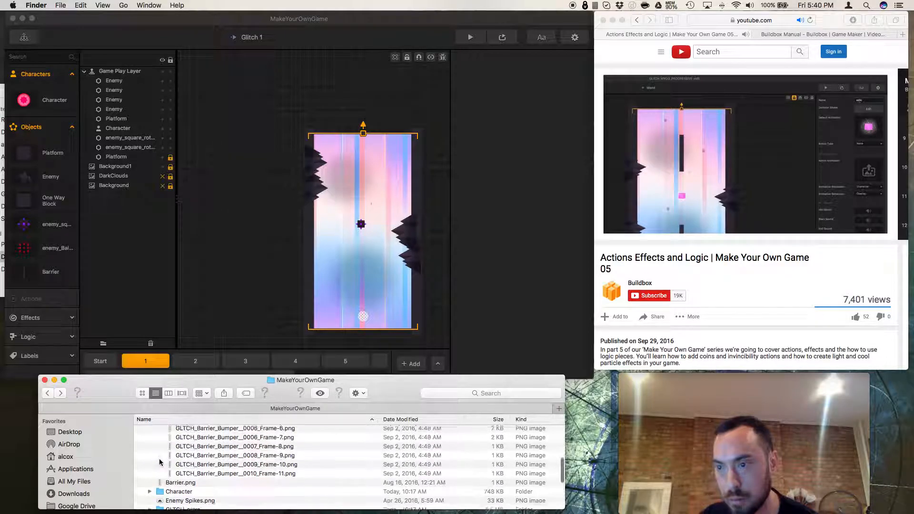
pyautogui.scroll(5, 159, 462)
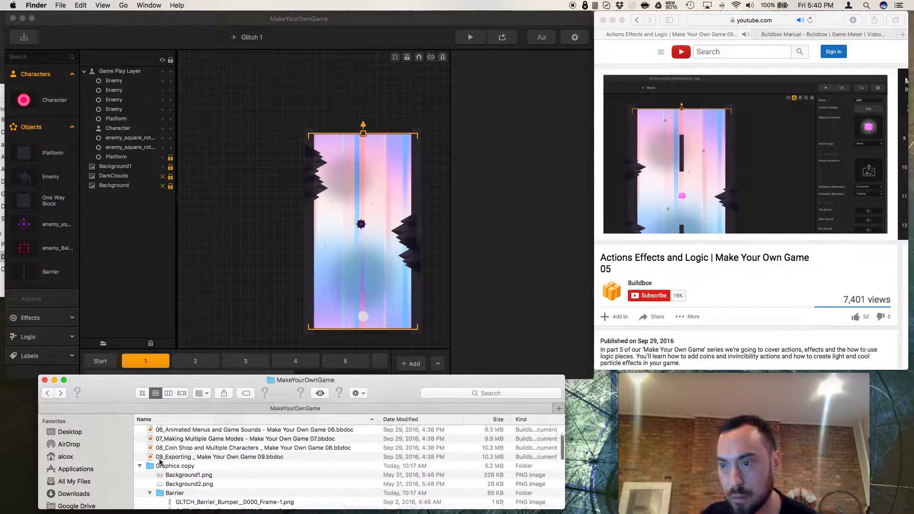
pyautogui.scroll(-3, 159, 463)
pyautogui.scroll(1, 159, 463)
pyautogui.click(150, 470)
pyautogui.scroll(-3, 182, 466)
pyautogui.scroll(-1, 183, 467)
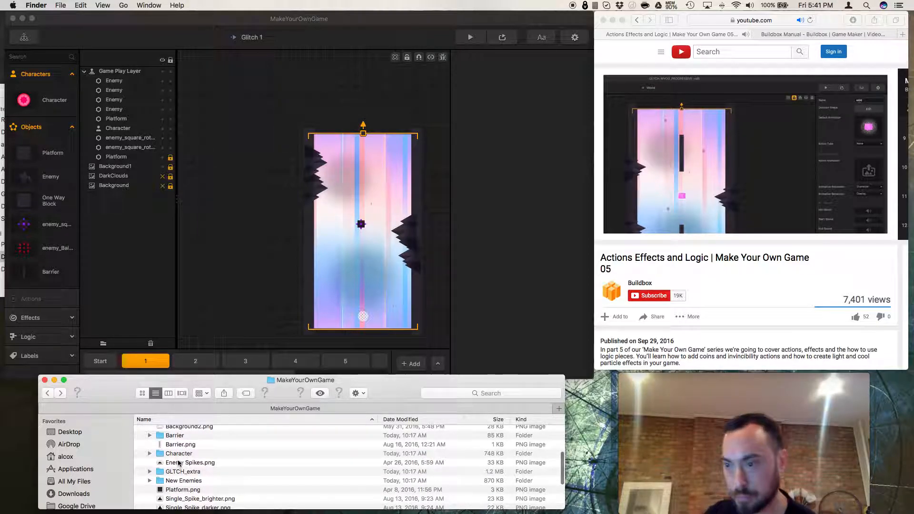
# Play and pause the reference tutorial video.
pyautogui.click(636, 332)
pyautogui.click(622, 232)
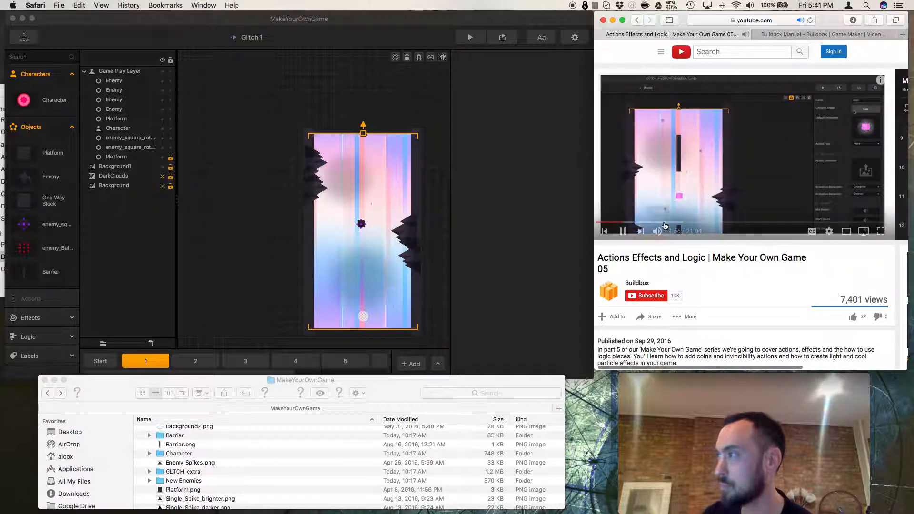
pyautogui.click(622, 232)
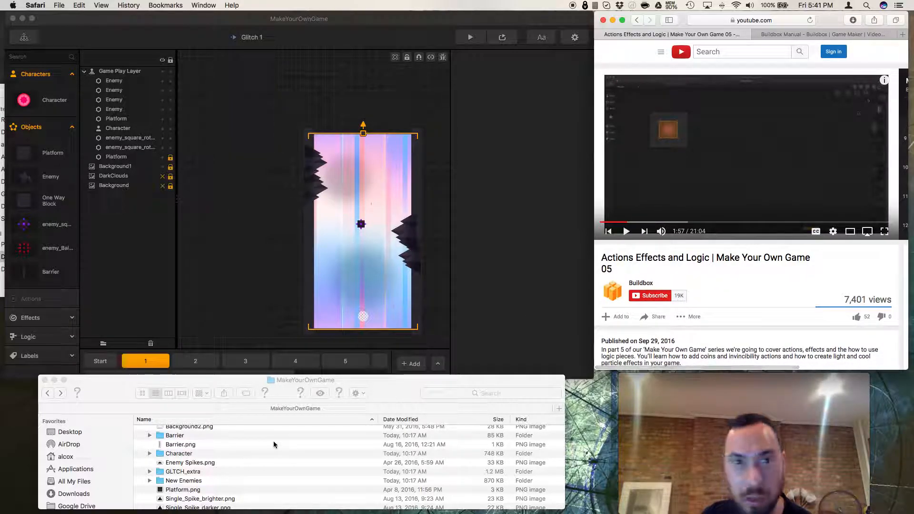
# Browse the UI, Pause and MainMenu folders' contents.
pyautogui.scroll(-3, 241, 465)
pyautogui.scroll(-5, 191, 466)
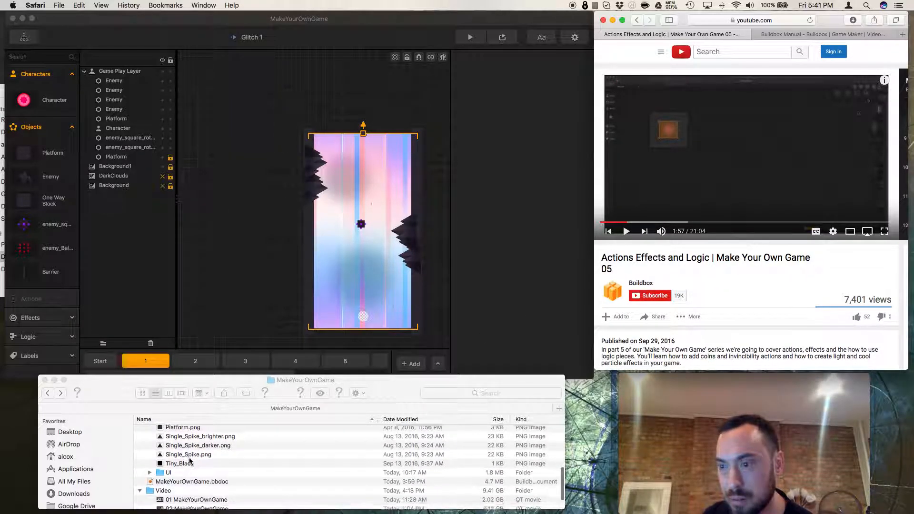
pyautogui.click(149, 466)
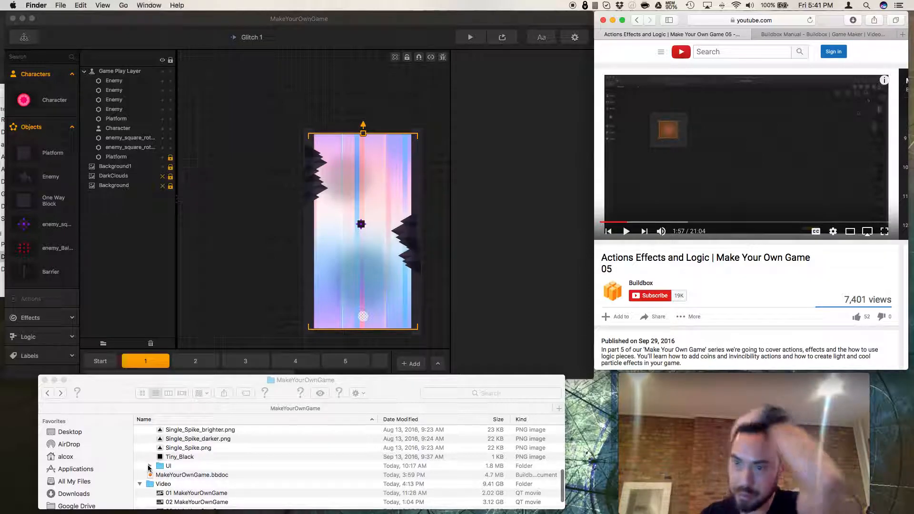
pyautogui.scroll(-4, 191, 461)
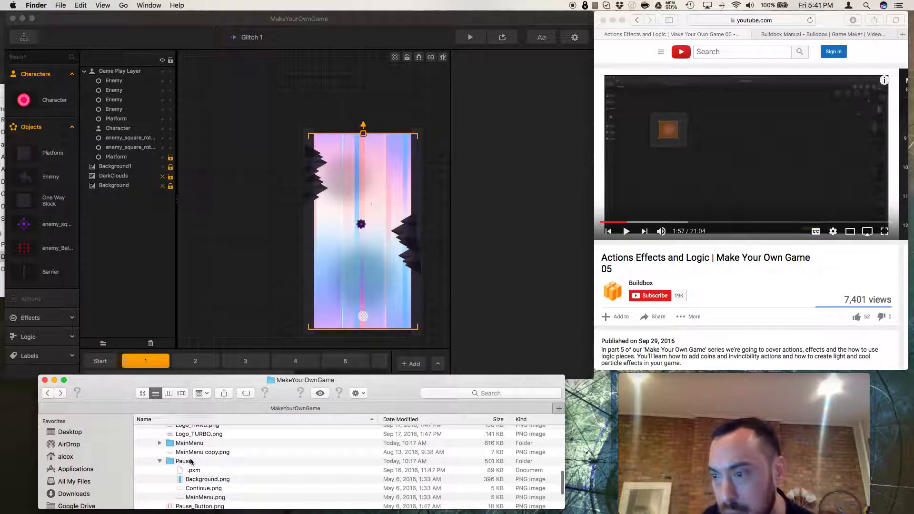
pyautogui.click(159, 458)
pyautogui.click(160, 458)
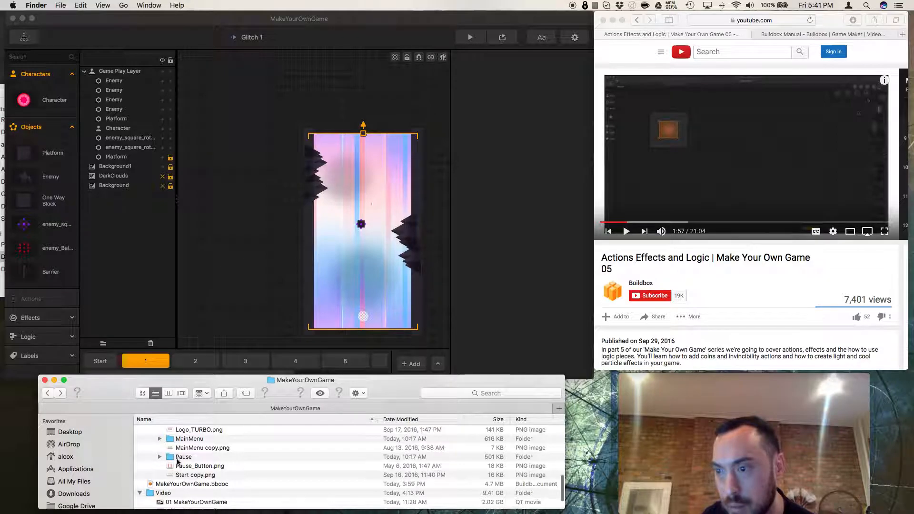
pyautogui.scroll(-1, 172, 461)
pyautogui.scroll(1, 178, 462)
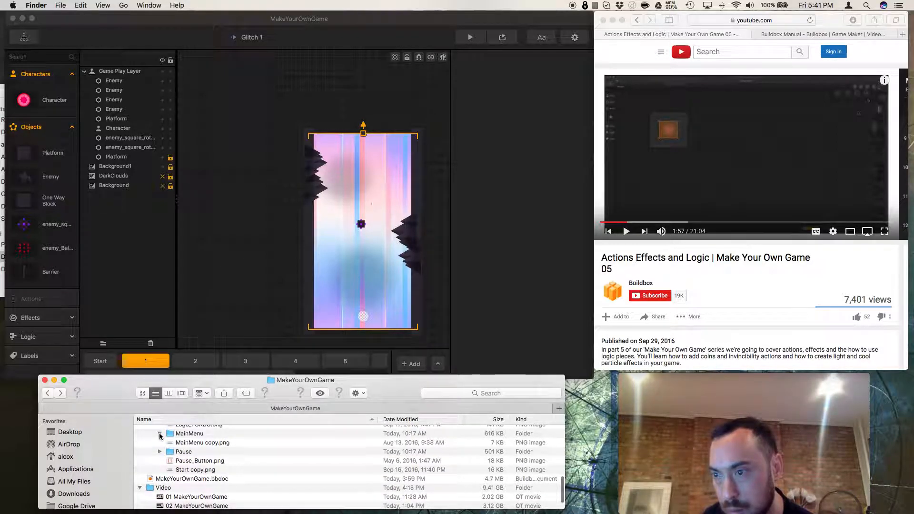
pyautogui.click(160, 435)
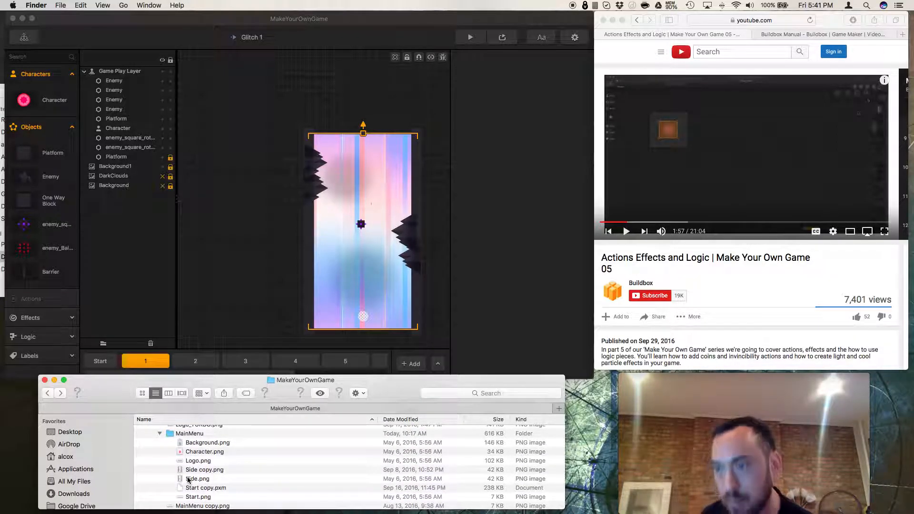
pyautogui.scroll(-5, 200, 462)
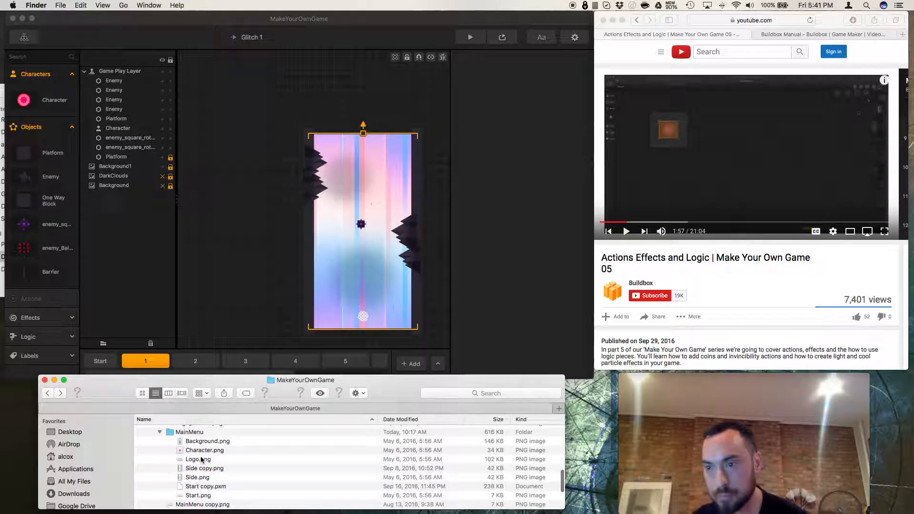
pyautogui.scroll(4, 200, 460)
pyautogui.scroll(-5, 200, 461)
pyautogui.scroll(5, 143, 470)
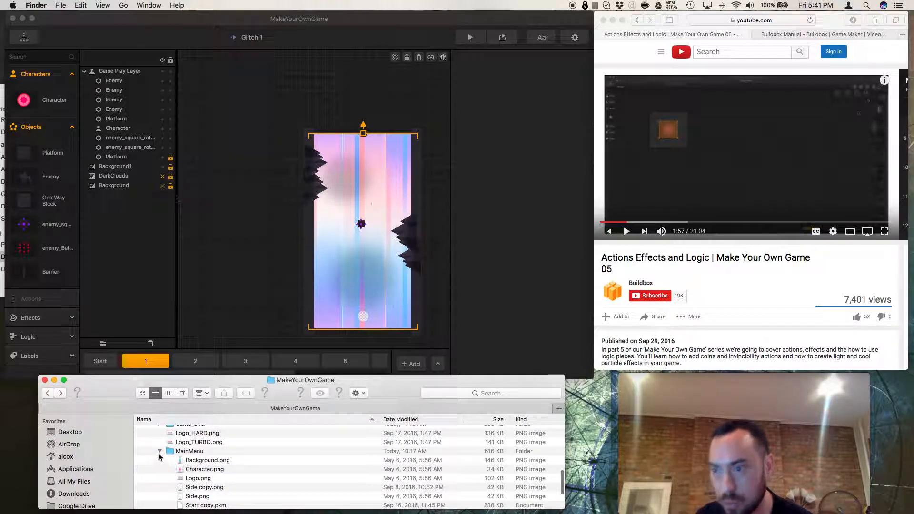
pyautogui.scroll(4, 166, 465)
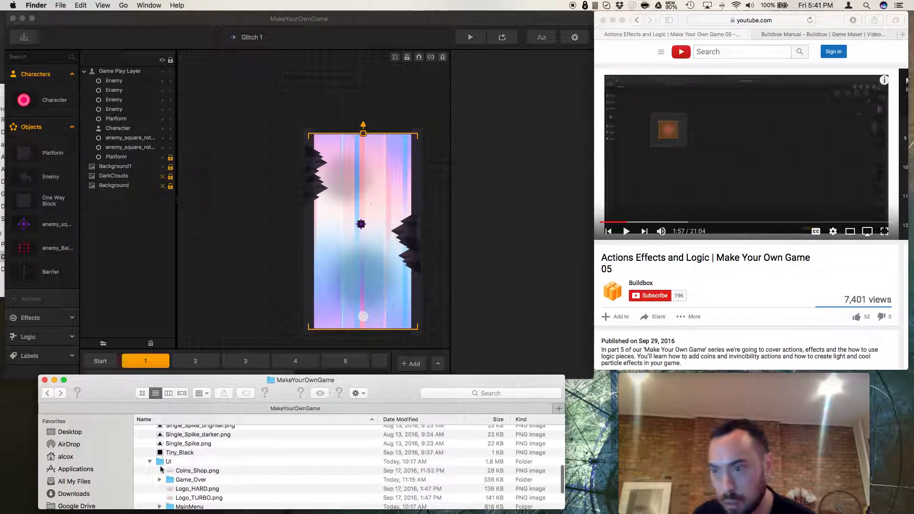
# Preview the Coins_Shop.png image.
pyautogui.click(173, 472)
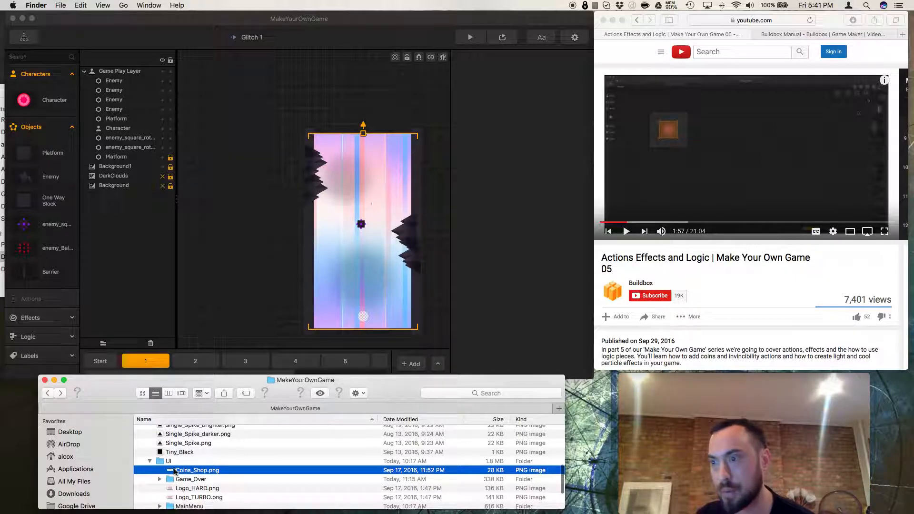
pyautogui.press('space')
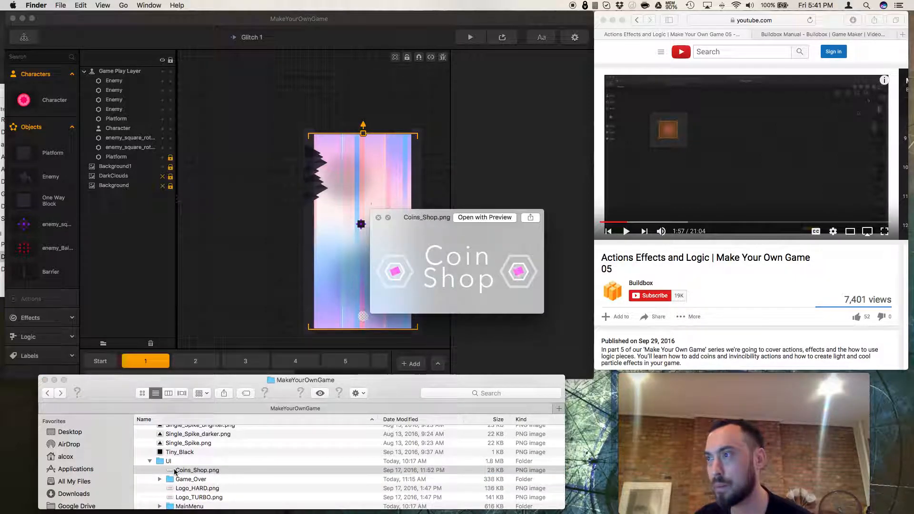
pyautogui.press('space')
# Open the GLTCH_extra folder and preview its coin animation images.
pyautogui.scroll(3, 164, 469)
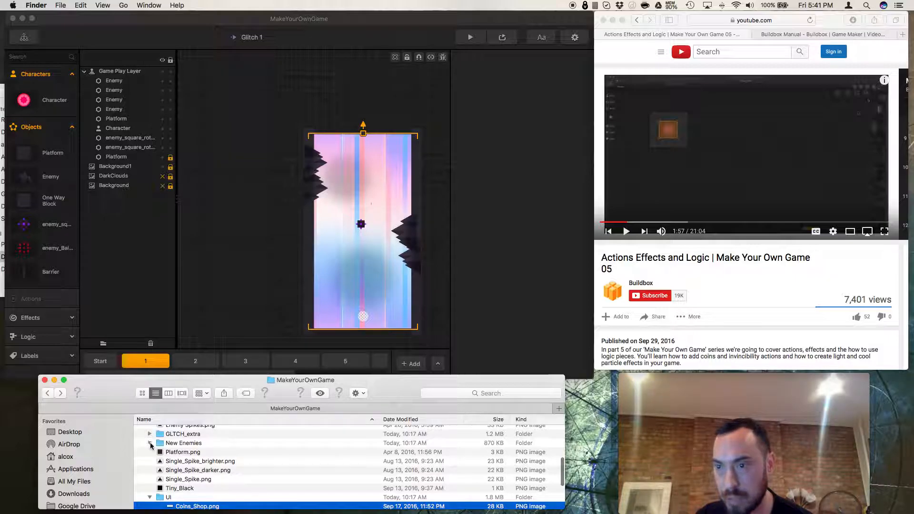
pyautogui.click(151, 444)
pyautogui.click(150, 435)
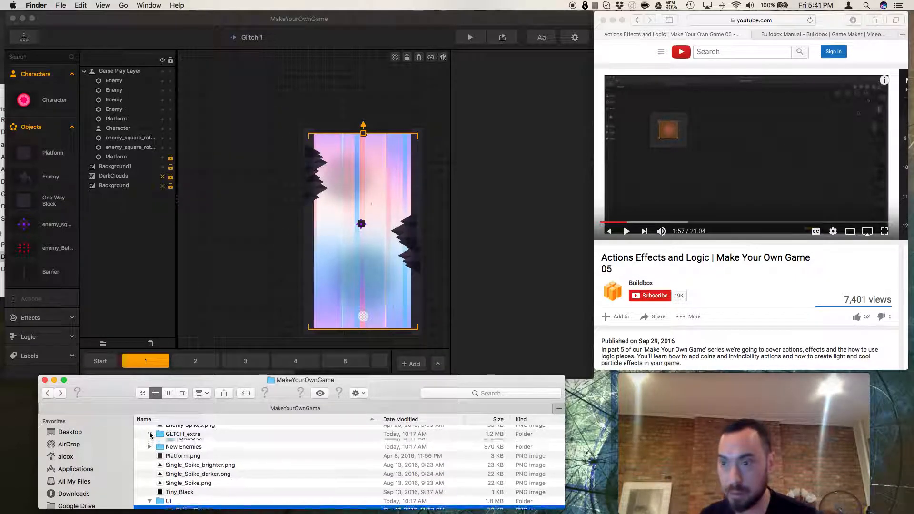
pyautogui.click(206, 452)
pyautogui.press('space')
pyautogui.press('space')
pyautogui.scroll(-1, 206, 453)
pyautogui.scroll(-5, 206, 453)
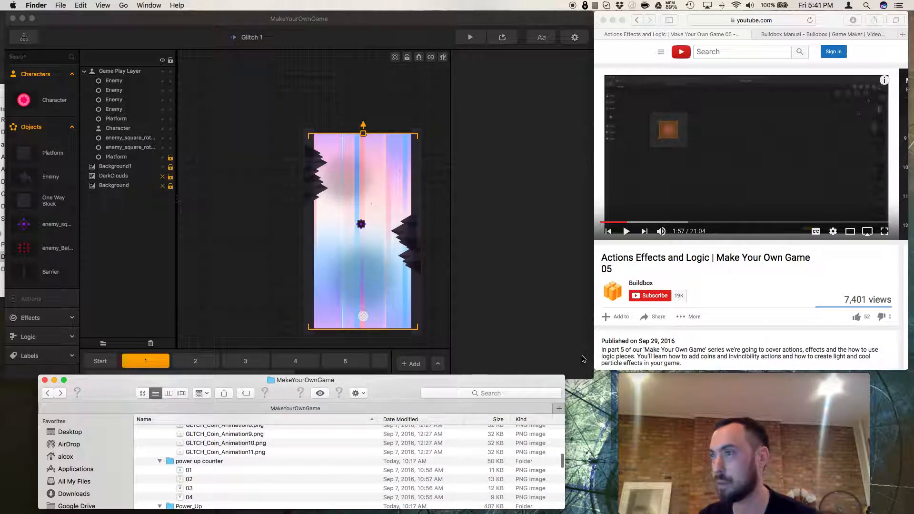
pyautogui.scroll(-1, 417, 329)
# Import the GLTCH_Coin_Animation frames into the level as an Action and save the project.
pyautogui.keyDown('shift'); pyautogui.click(227, 453); pyautogui.keyUp('shift')
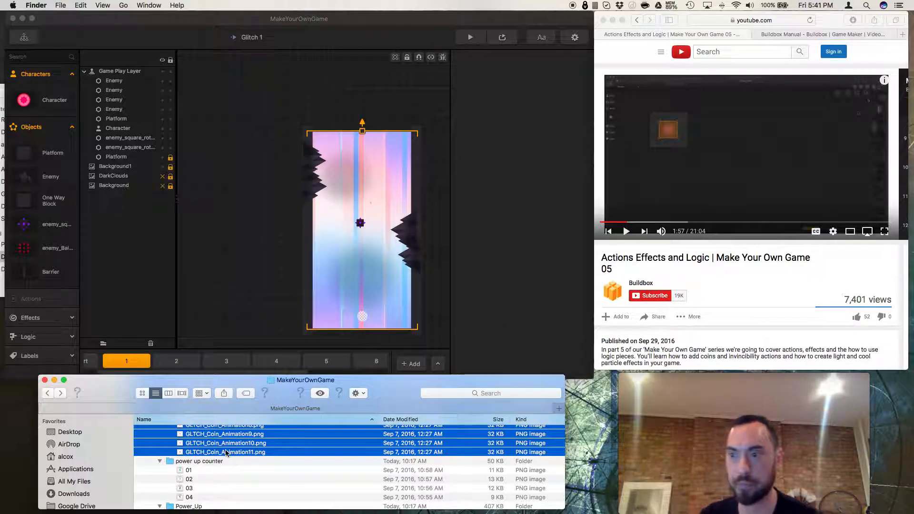
pyautogui.moveTo(307, 276); pyautogui.dragTo(244, 261)
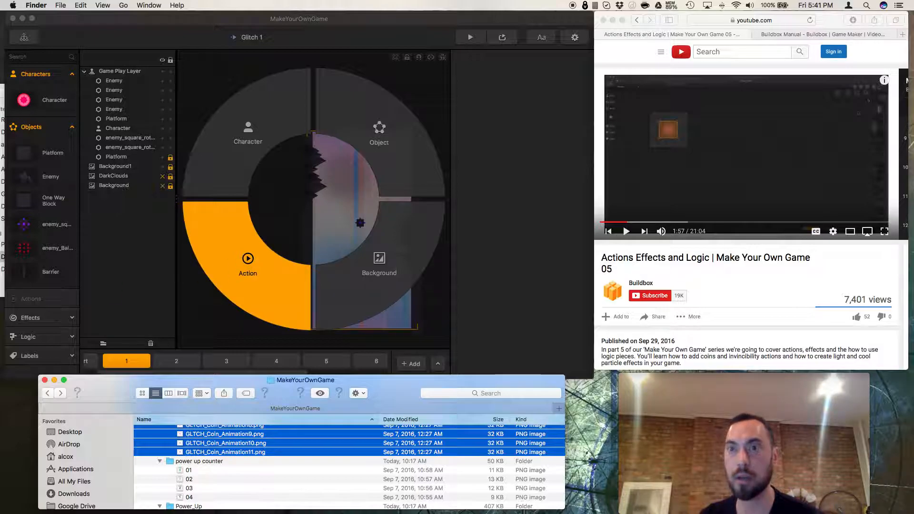
pyautogui.moveTo(54, 299); pyautogui.dragTo(210, 289)
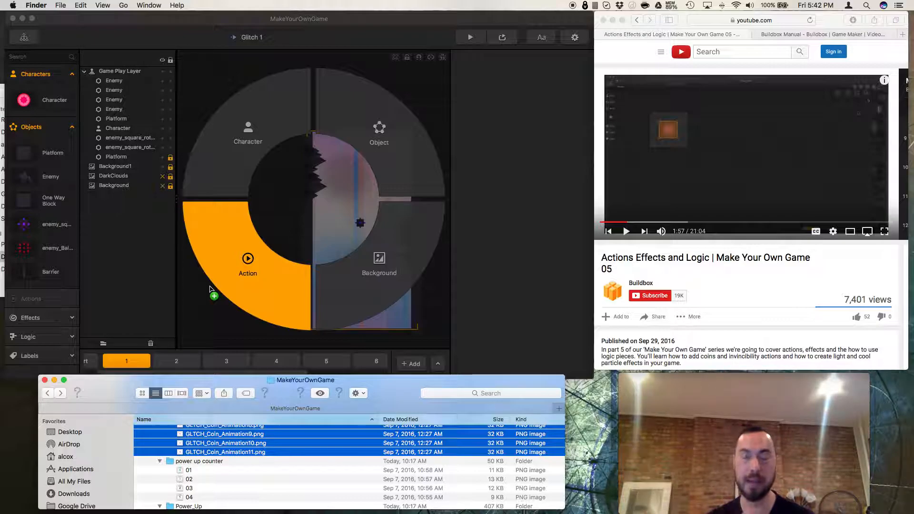
pyautogui.moveTo(210, 289); pyautogui.dragTo(211, 289)
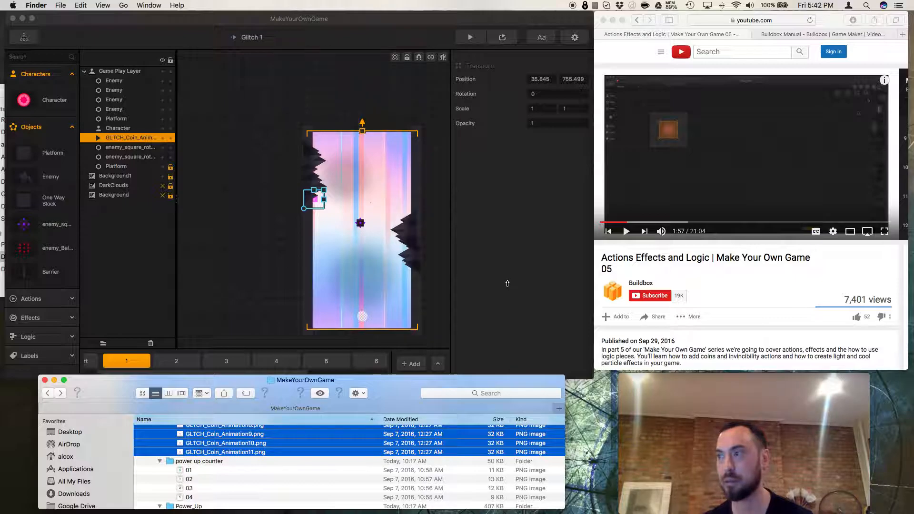
pyautogui.click(500, 287)
pyautogui.press('super+s')
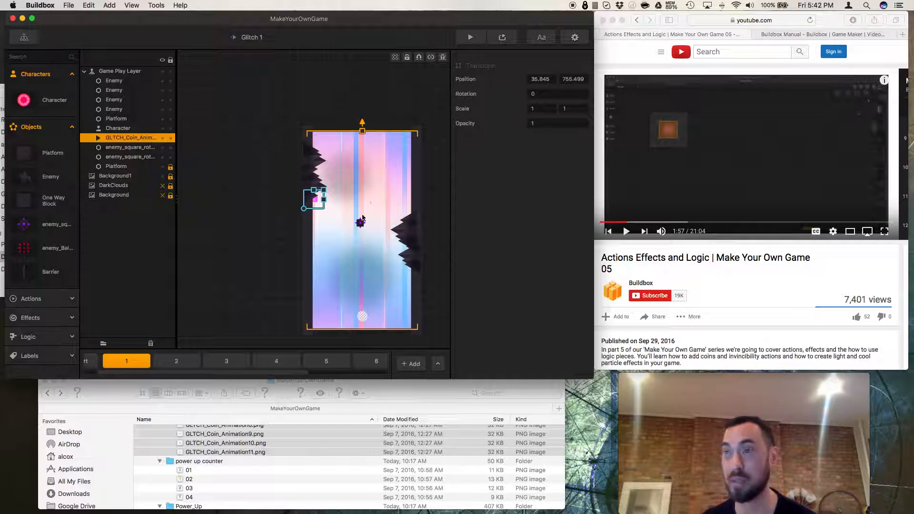
# Move the coin lower into the level, to about 199, 433, and open the coin action's settings.
pyautogui.moveTo(317, 204); pyautogui.dragTo(345, 259)
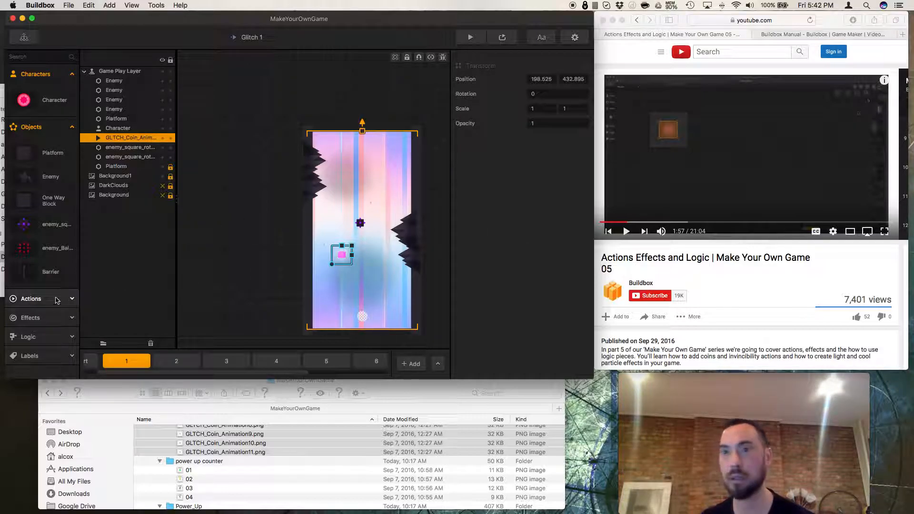
pyautogui.click(33, 298)
pyautogui.click(49, 324)
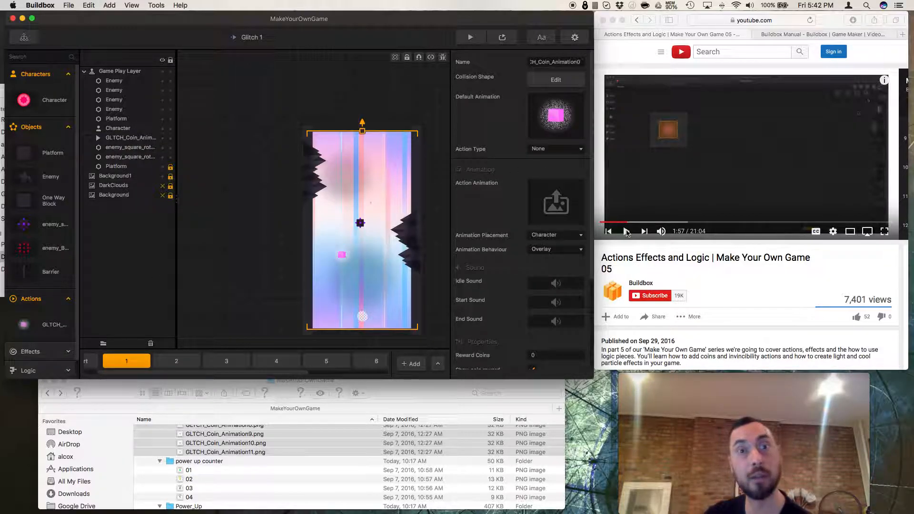
# Play and pause the reference tutorial video.
pyautogui.click(627, 233)
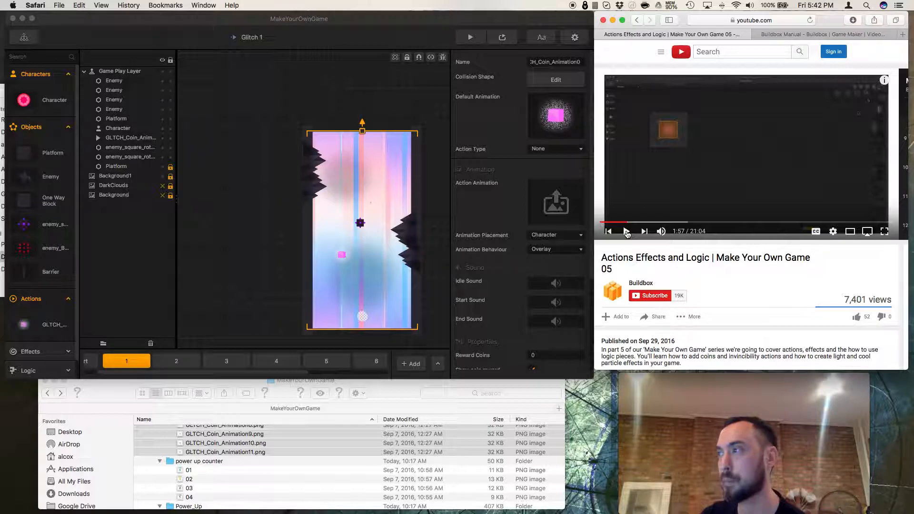
pyautogui.click(627, 232)
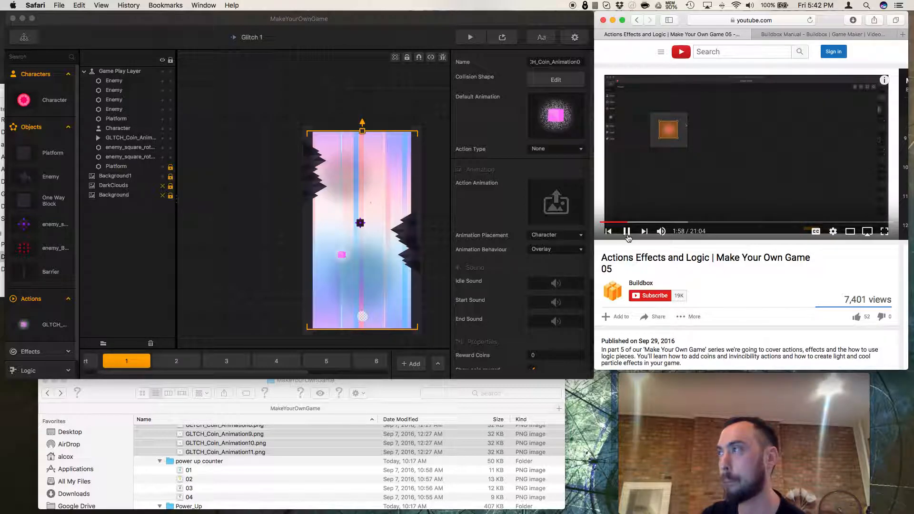
# Open the coin action's collision shape editor and pull the polygon's corners in around the coin square.
pyautogui.click(564, 82)
pyautogui.click(565, 82)
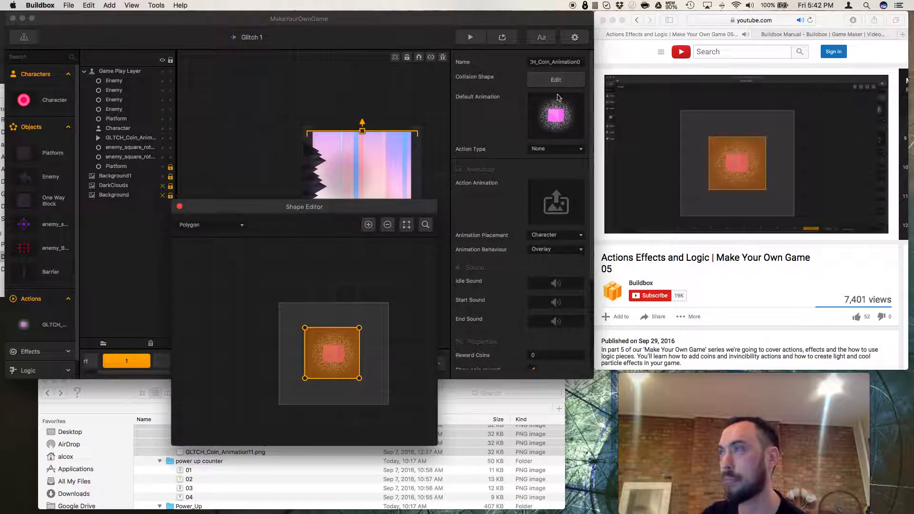
pyautogui.click(407, 226)
pyautogui.moveTo(280, 367); pyautogui.dragTo(290, 349)
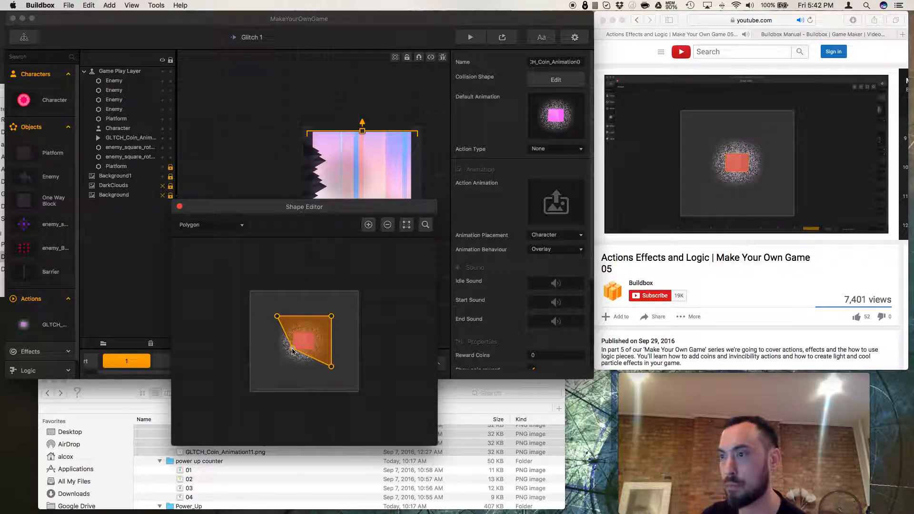
pyautogui.moveTo(332, 371); pyautogui.dragTo(315, 353)
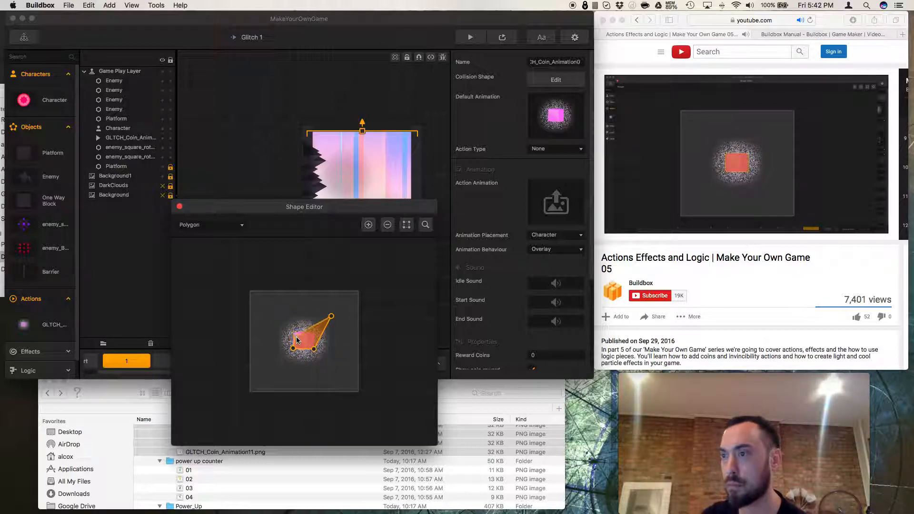
pyautogui.moveTo(296, 336); pyautogui.dragTo(316, 335)
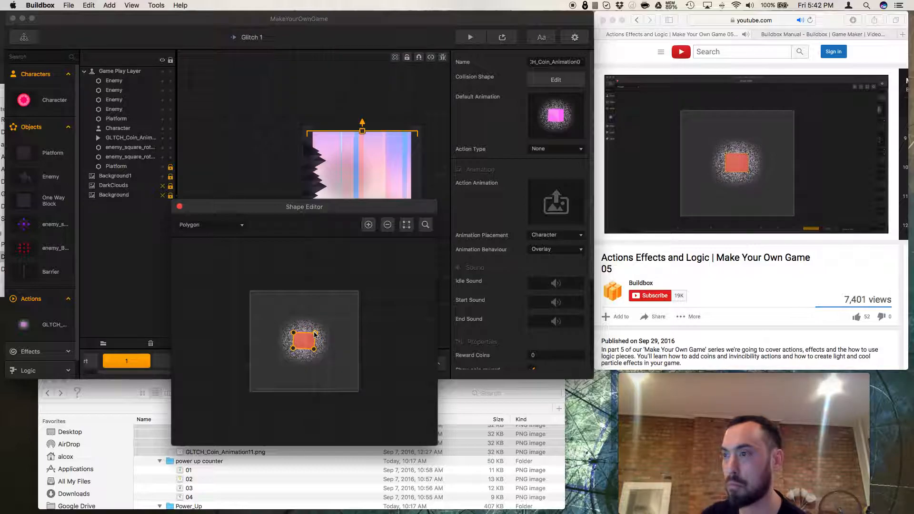
# Zoom into the shape editor and refine the four polygon corners to match the coin's edges.
pyautogui.scroll(10, 304, 345)
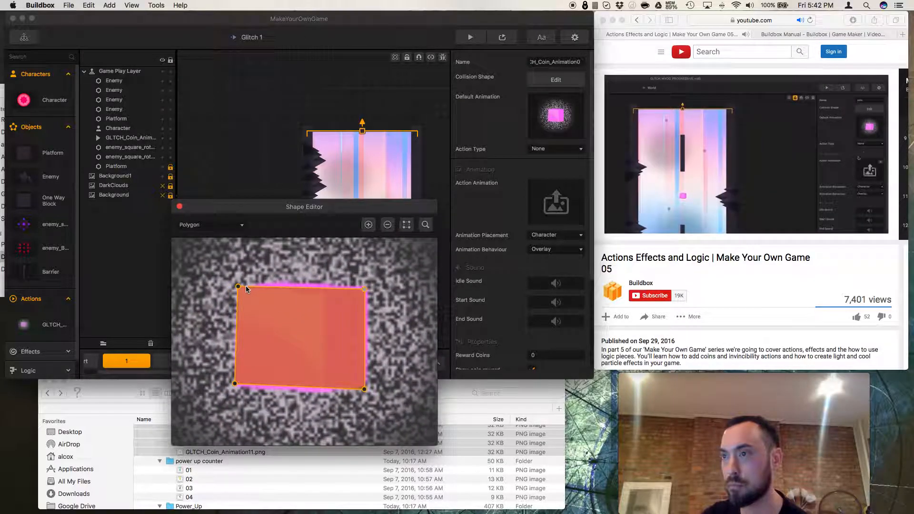
pyautogui.moveTo(238, 288); pyautogui.dragTo(238, 281)
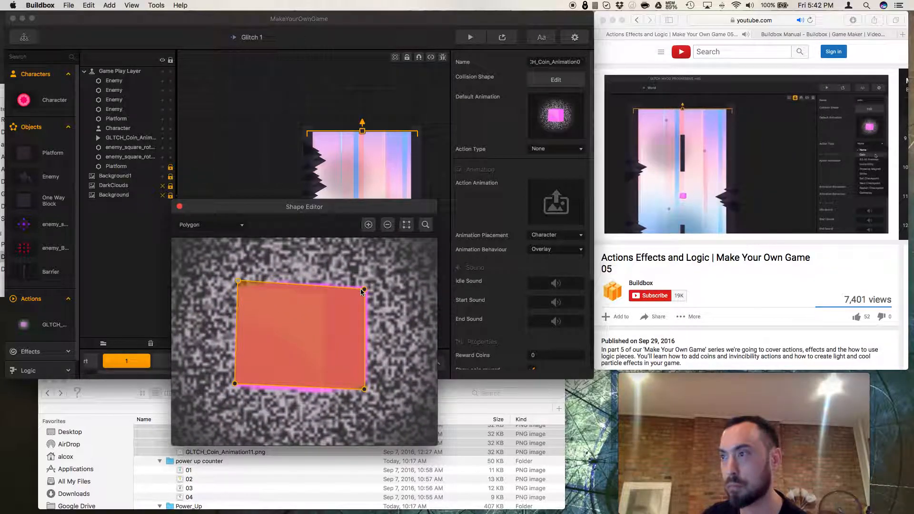
pyautogui.moveTo(366, 289); pyautogui.dragTo(371, 281)
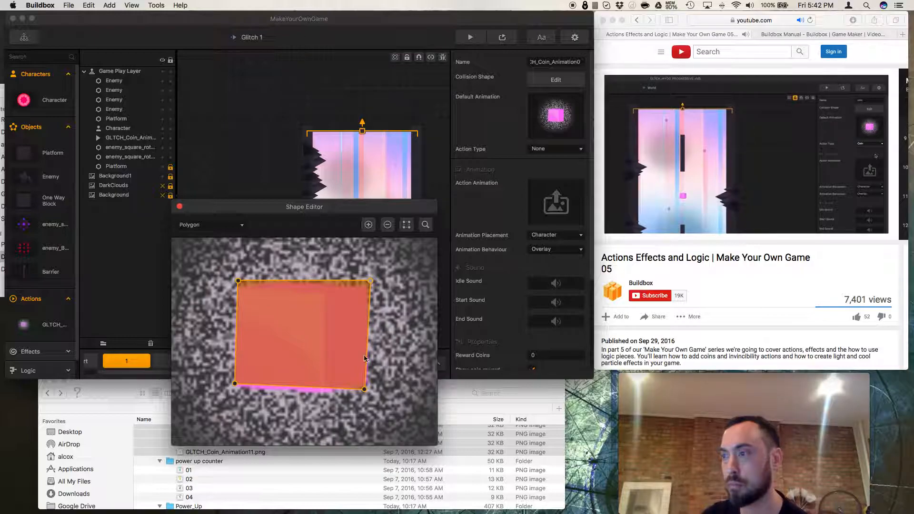
pyautogui.moveTo(364, 390); pyautogui.dragTo(367, 397)
pyautogui.moveTo(234, 384); pyautogui.dragTo(229, 391)
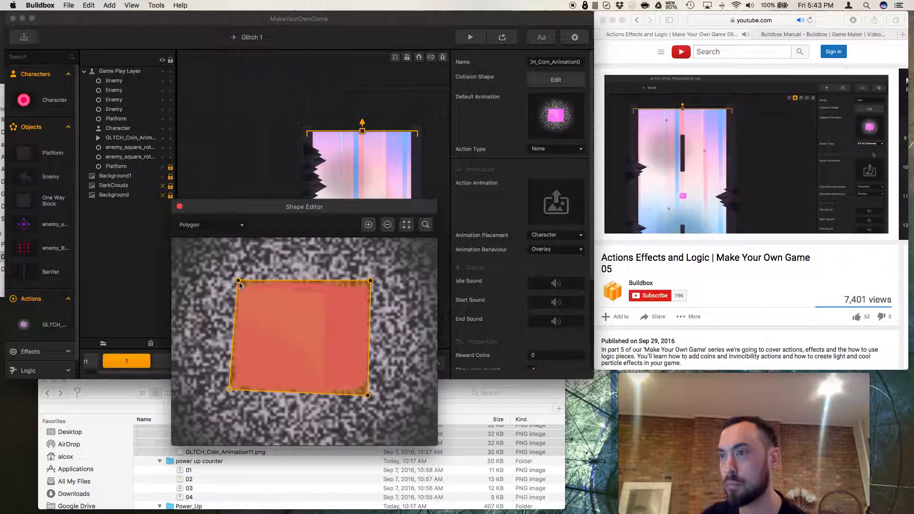
pyautogui.moveTo(238, 282); pyautogui.dragTo(235, 282)
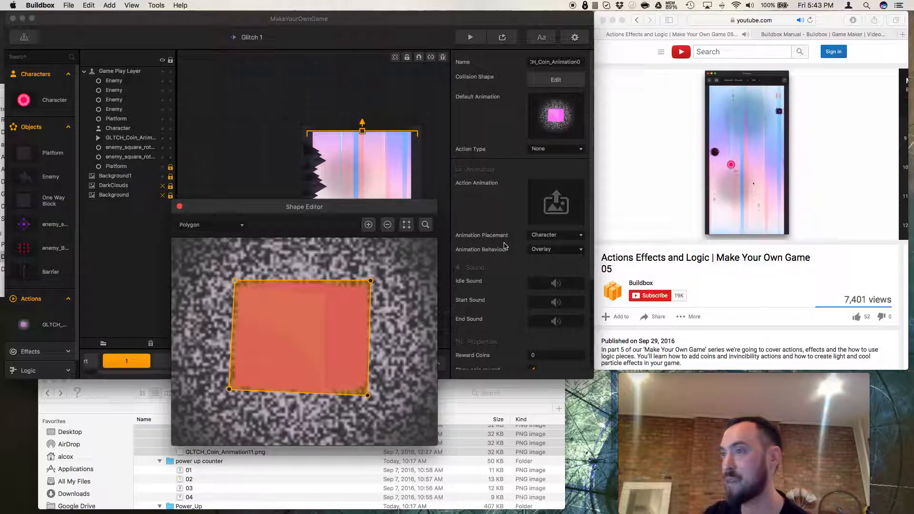
# Set the coin action's type to Kill All Enemies.
pyautogui.scroll(-5, 543, 247)
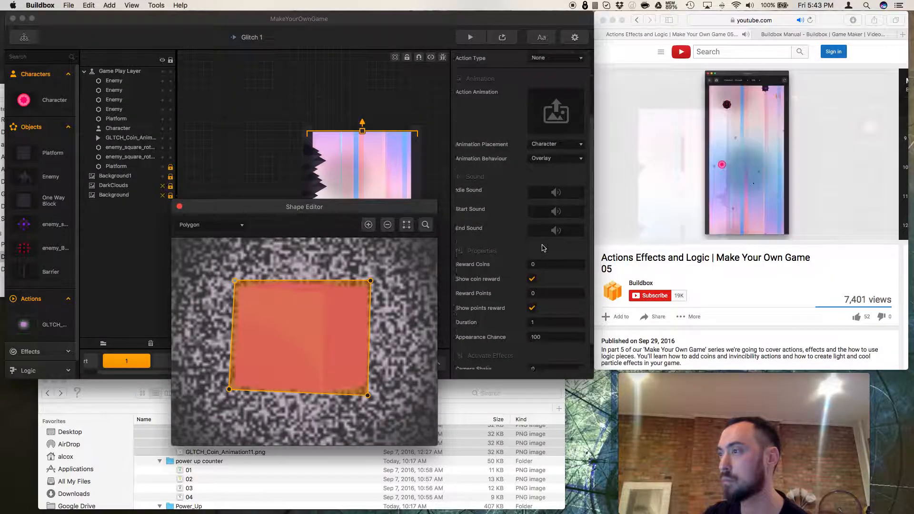
pyautogui.scroll(5, 544, 247)
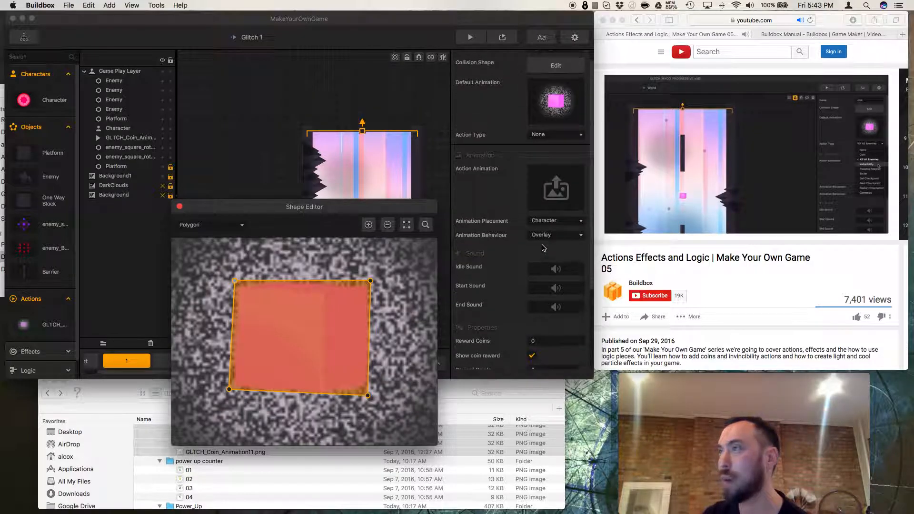
pyautogui.scroll(1, 536, 246)
pyautogui.click(548, 154)
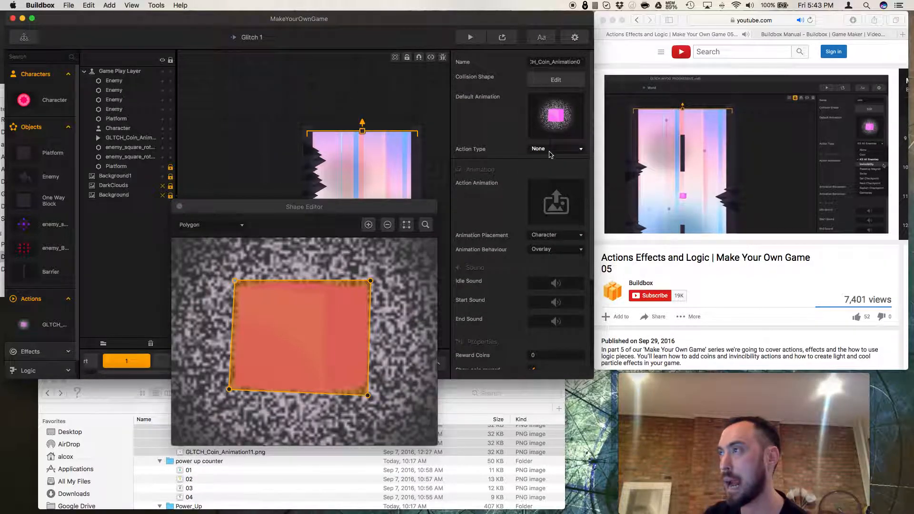
pyautogui.click(549, 152)
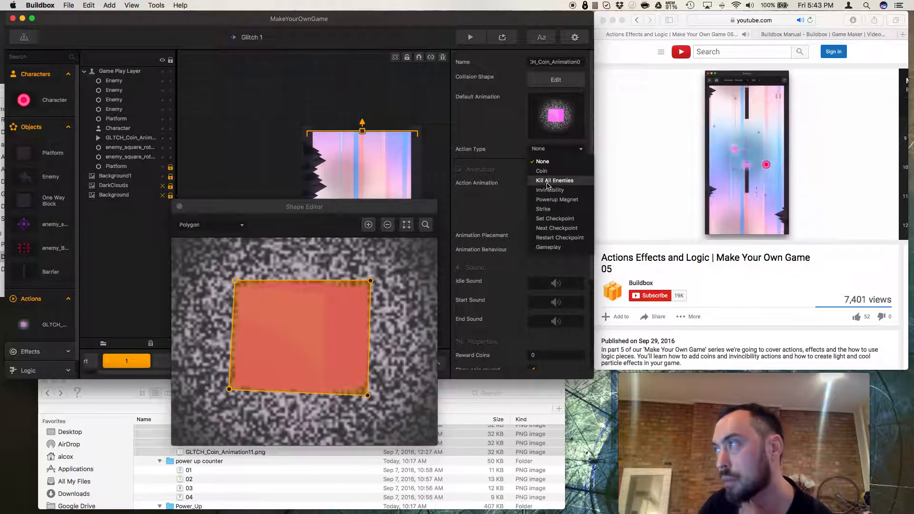
pyautogui.click(548, 186)
pyautogui.click(550, 153)
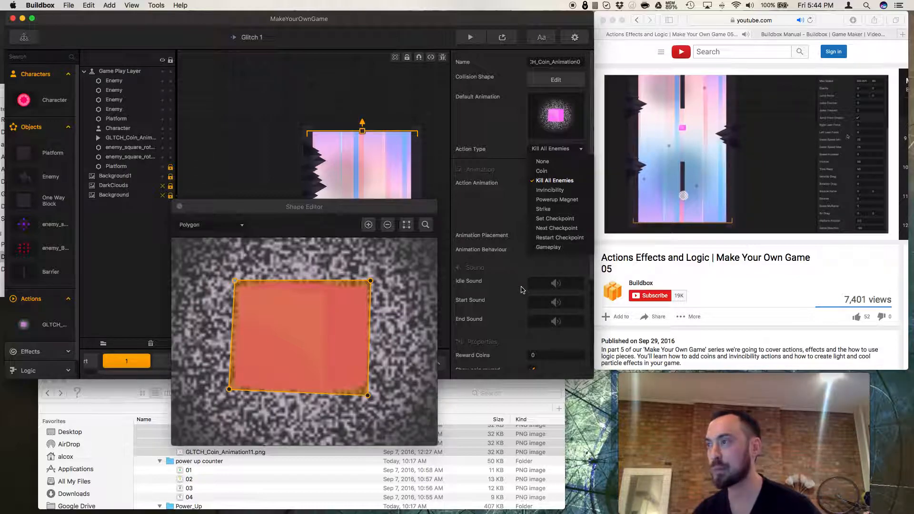
pyautogui.click(511, 212)
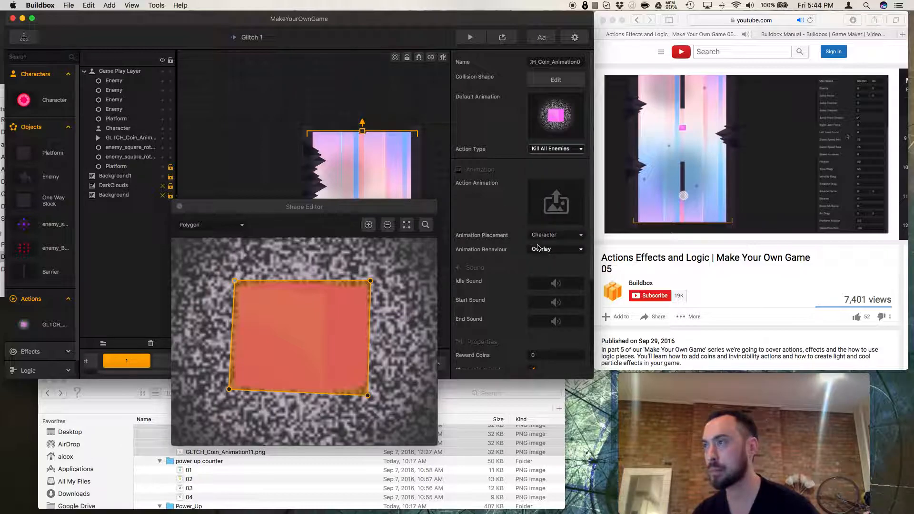
# Inspect the action's properties and its animation placement choices without changing them.
pyautogui.scroll(-5, 535, 246)
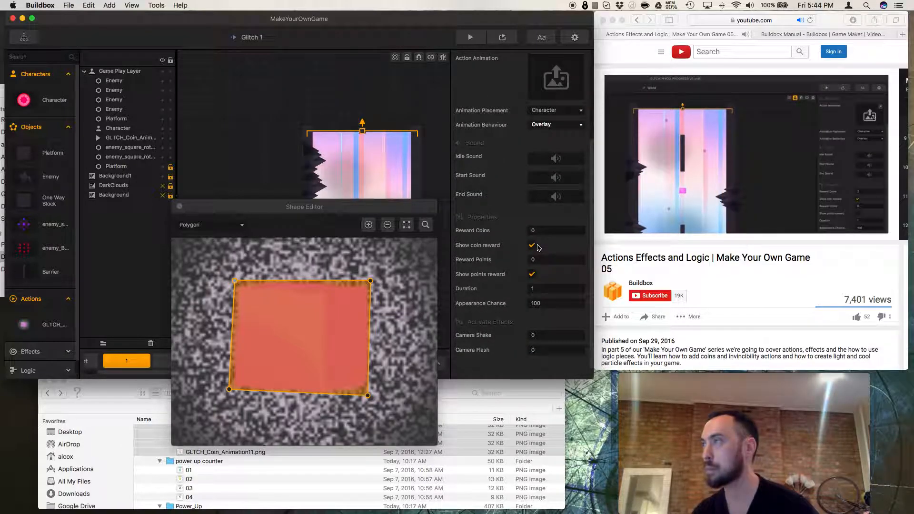
pyautogui.scroll(5, 538, 248)
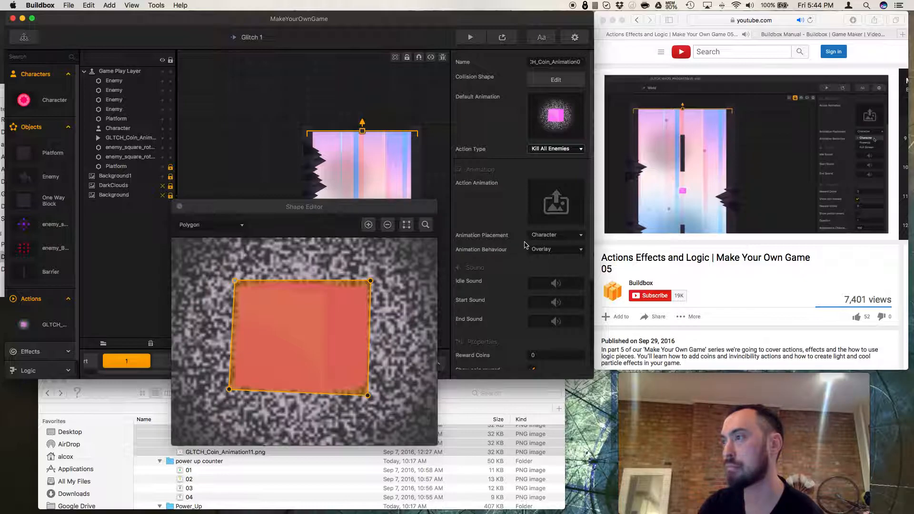
pyautogui.click(546, 239)
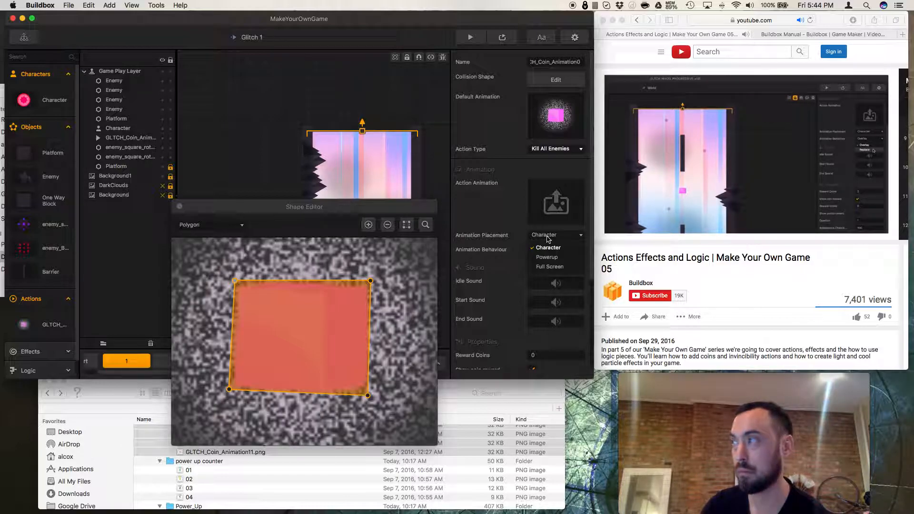
pyautogui.click(493, 257)
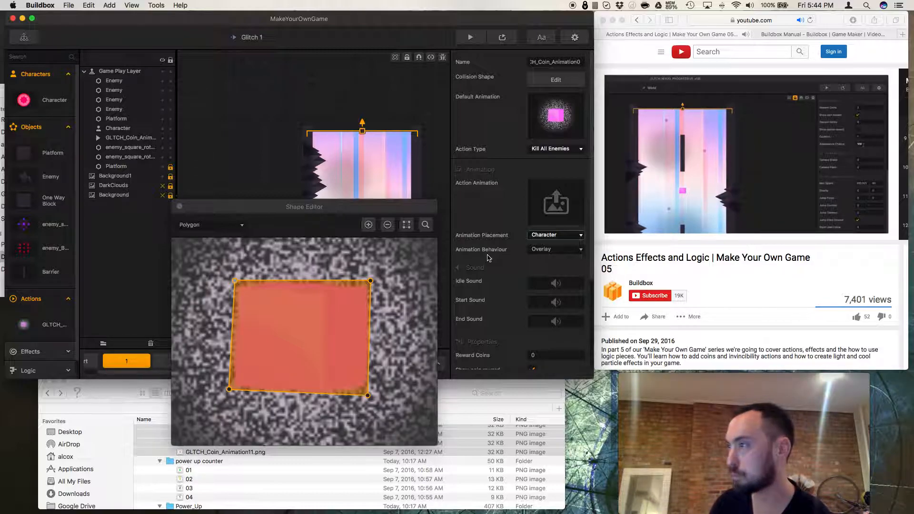
# Play the reference tutorial video in Safari.
pyautogui.scroll(-5, 489, 258)
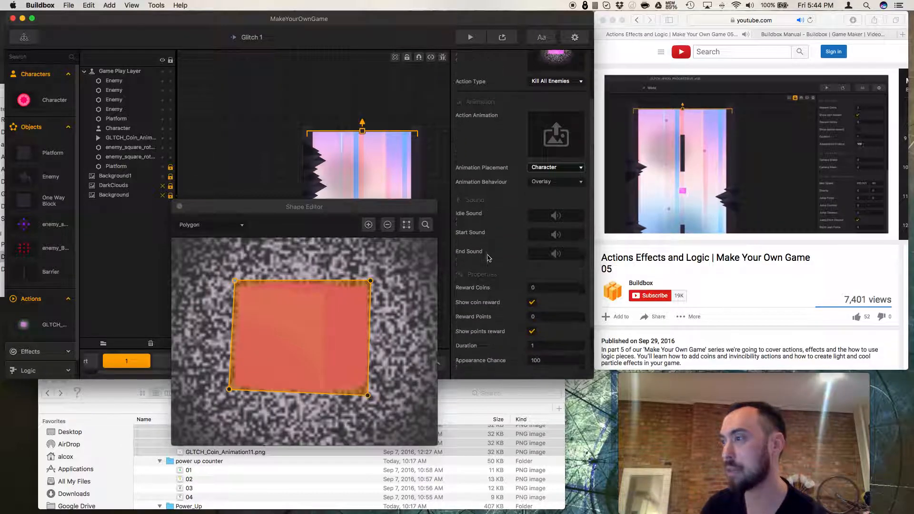
pyautogui.click(667, 281)
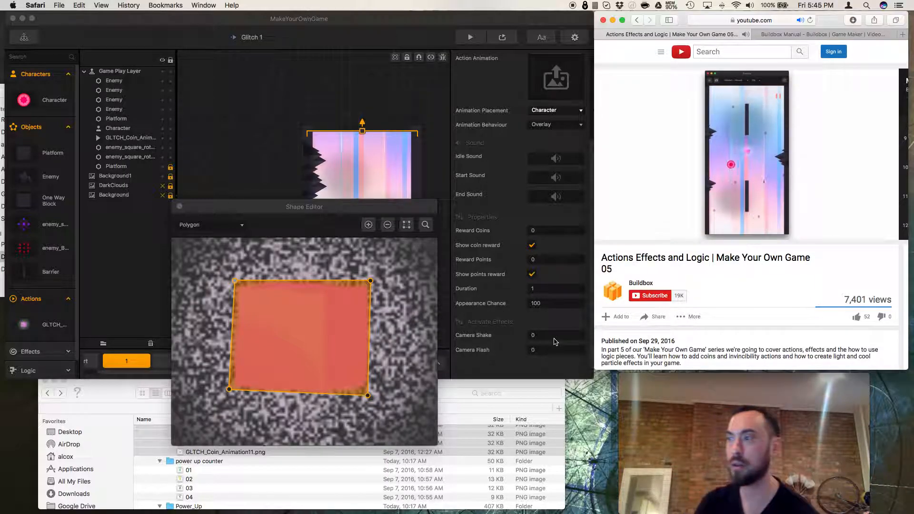
# Change the coin action's type to Coin.
pyautogui.click(548, 336)
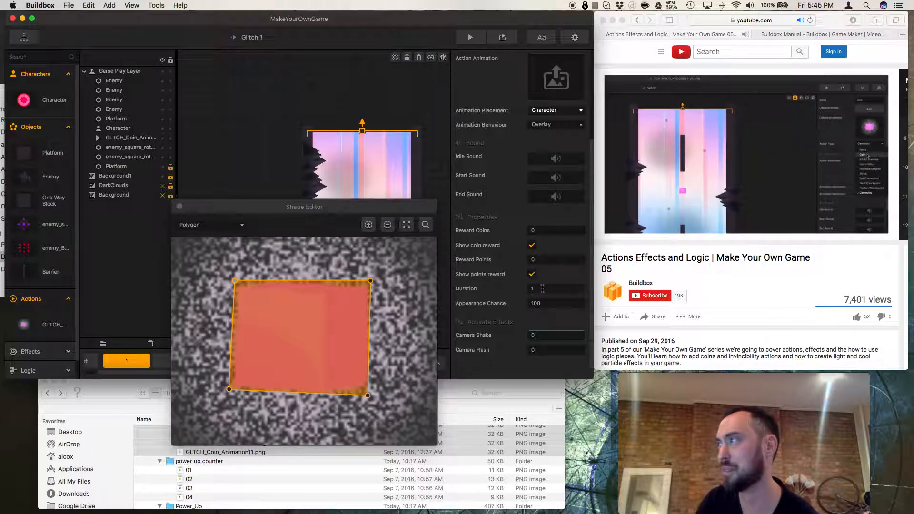
pyautogui.scroll(5, 528, 259)
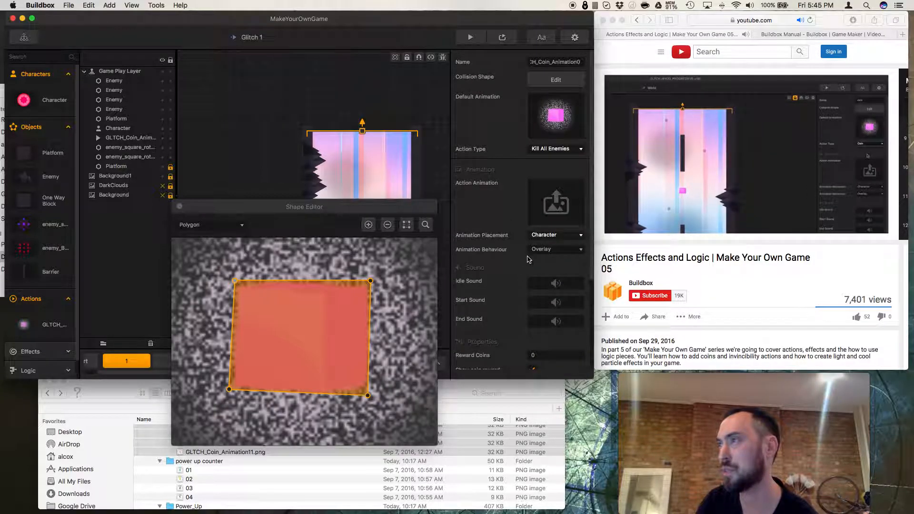
pyautogui.click(554, 149)
pyautogui.click(544, 171)
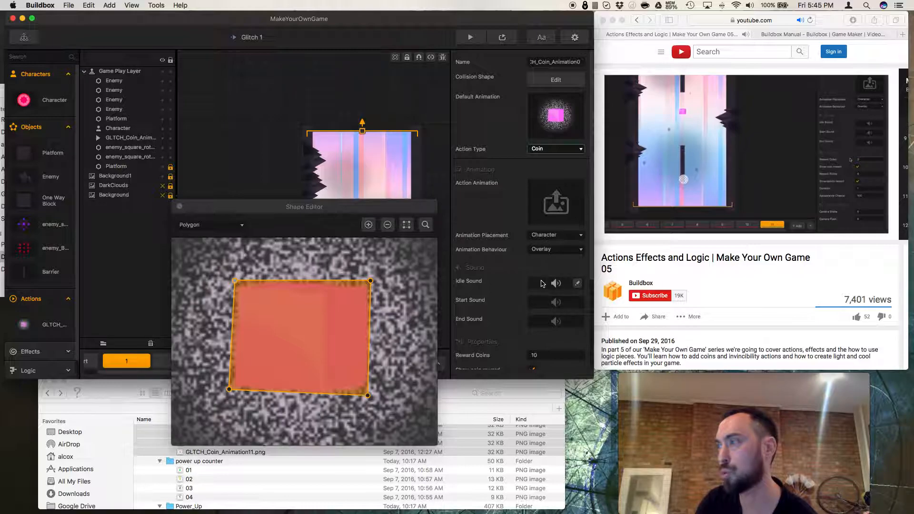
# Set the coin action's reward coins to 2.
pyautogui.scroll(-2, 544, 315)
pyautogui.click(546, 311)
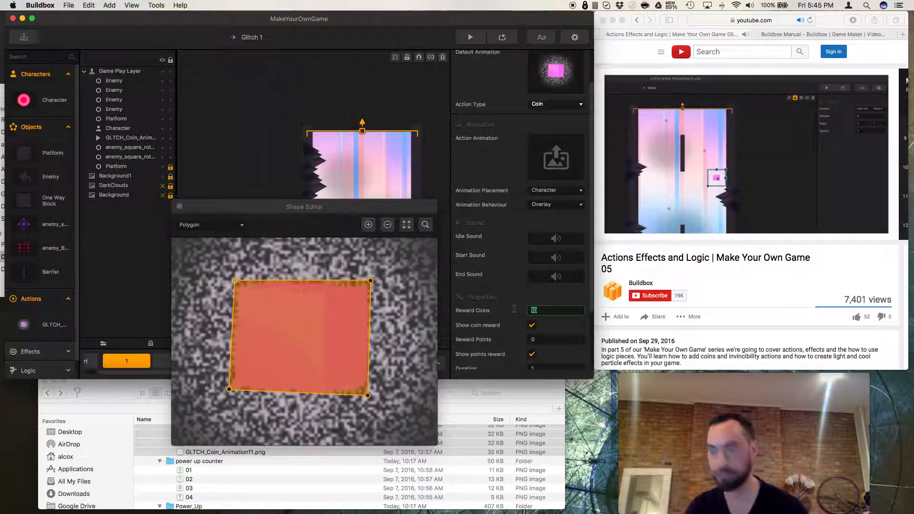
pyautogui.write('2')
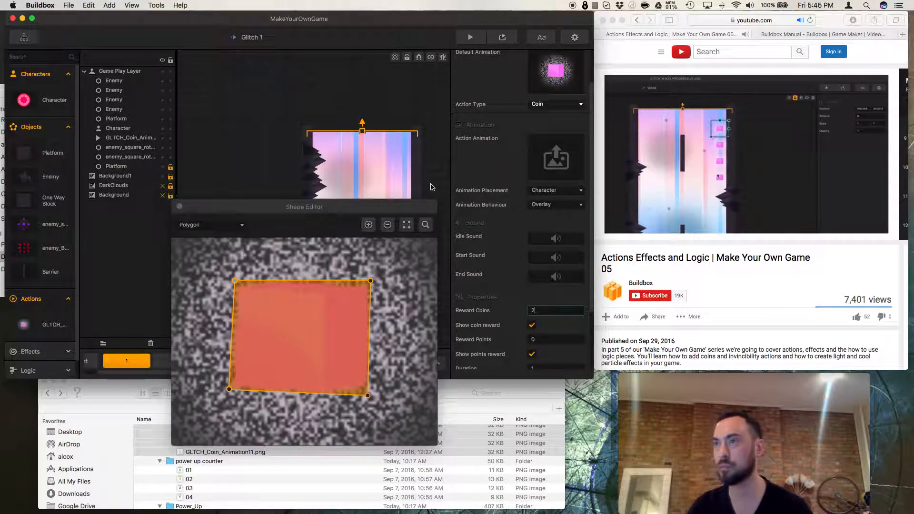
pyautogui.click(239, 155)
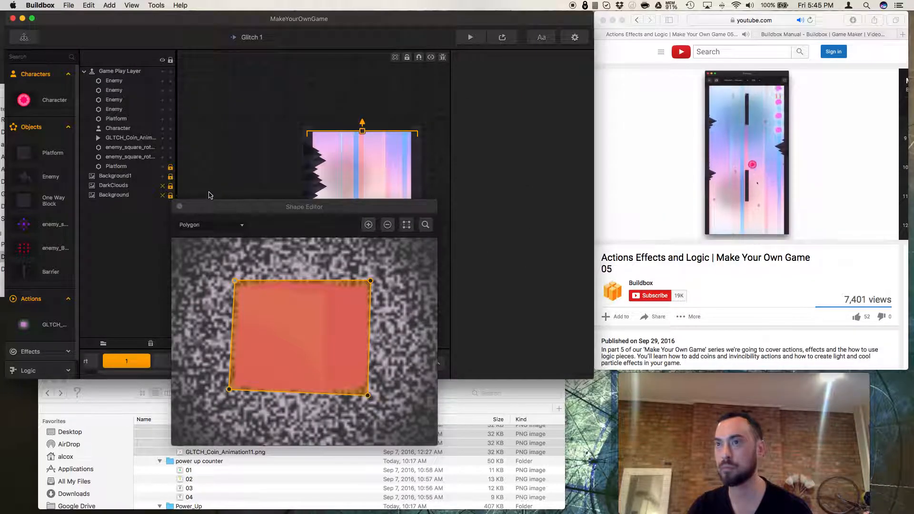
# Close the shape editor and move the coin toward the left wall, to about 71, 296.
pyautogui.click(179, 206)
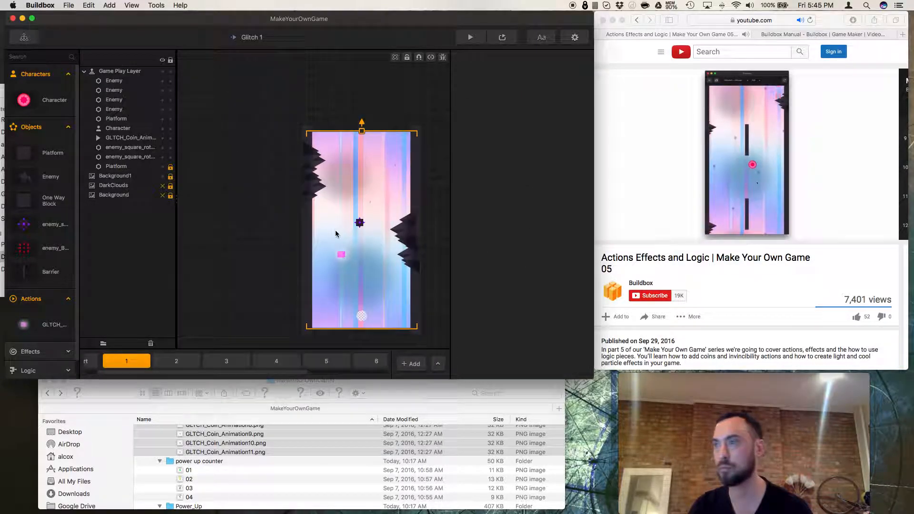
pyautogui.moveTo(342, 255); pyautogui.dragTo(322, 281)
pyautogui.scroll(-1, 322, 278)
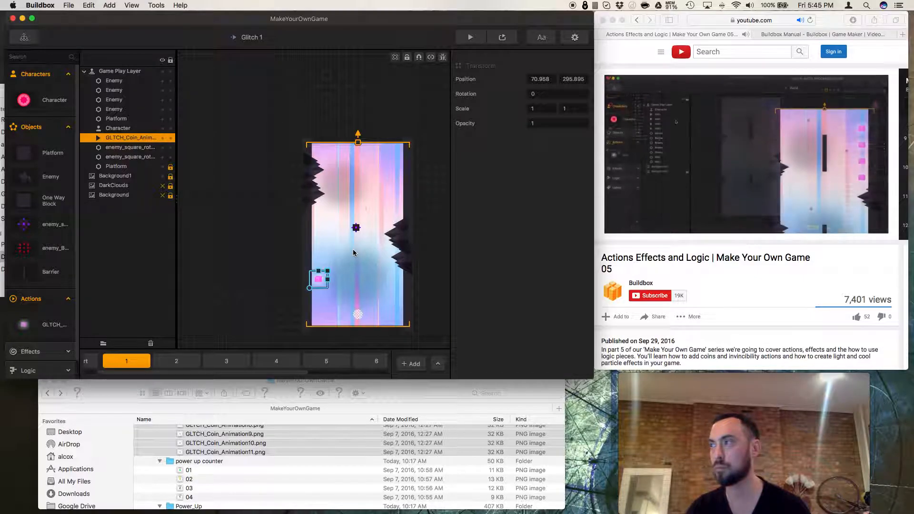
# Open the Game Mind Map and enter the World UI screen.
pyautogui.click(24, 38)
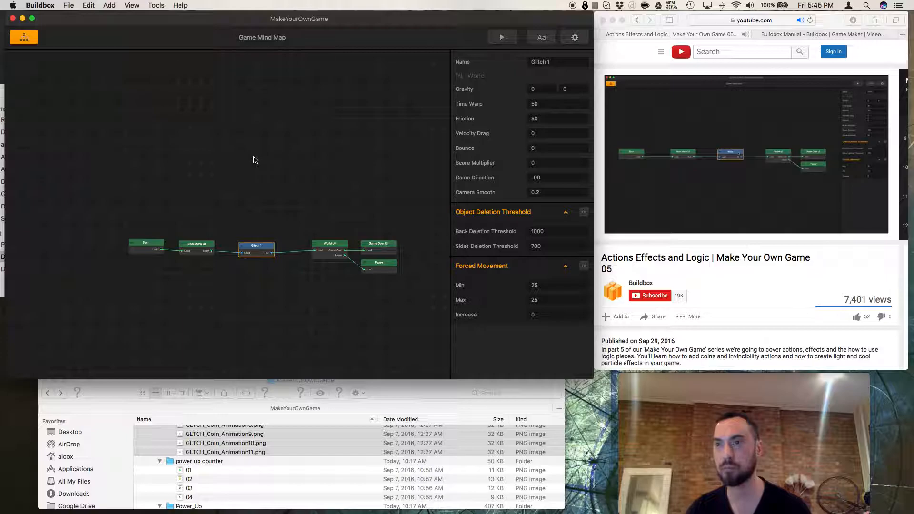
pyautogui.click(329, 246)
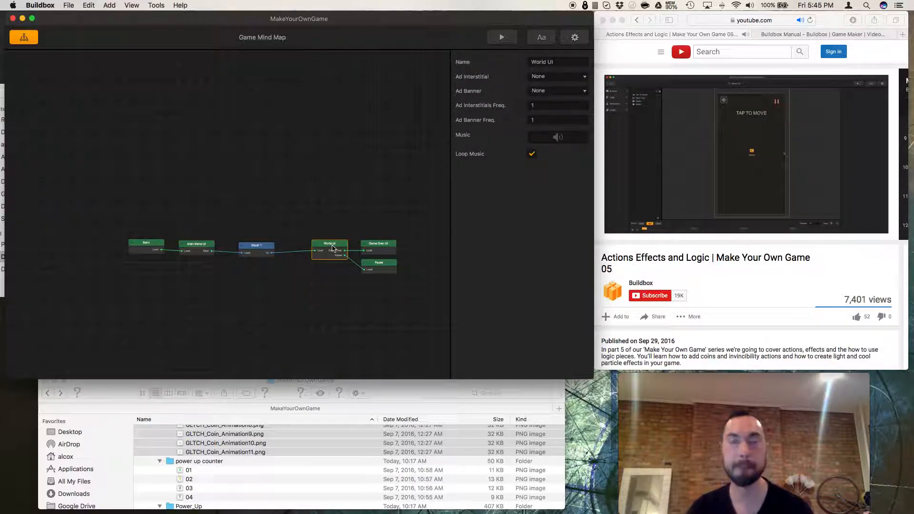
pyautogui.doubleClick(333, 248)
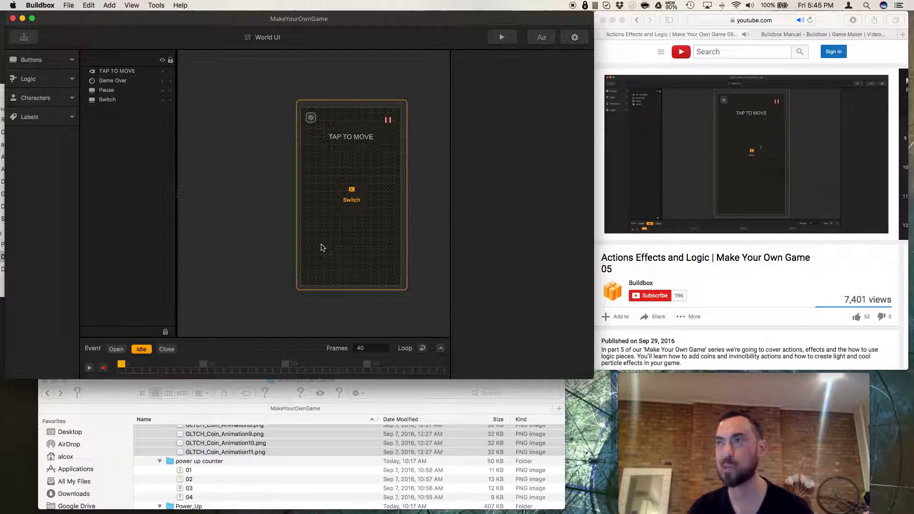
# Resume the reference tutorial video.
pyautogui.click(603, 251)
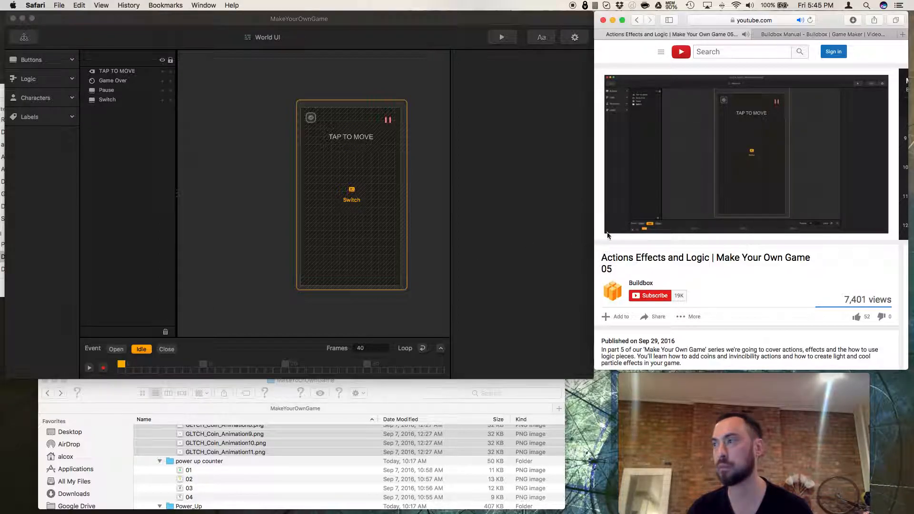
pyautogui.click(624, 231)
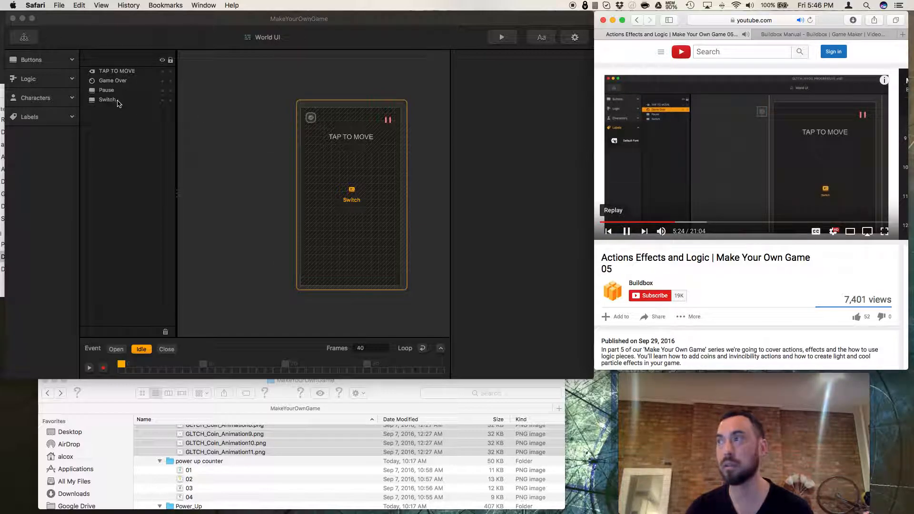
# Place a Default Font label in the World UI's top-left corner and set its text to Coins.
pyautogui.click(114, 81)
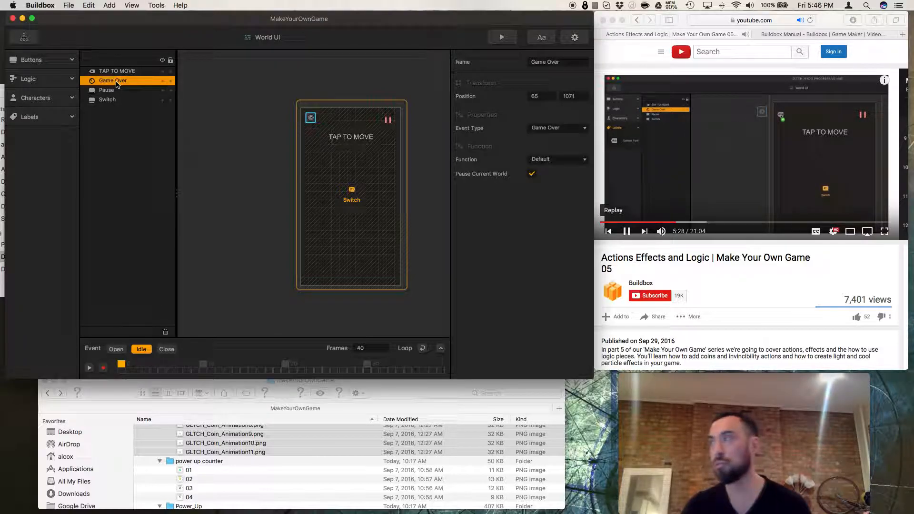
pyautogui.click(29, 116)
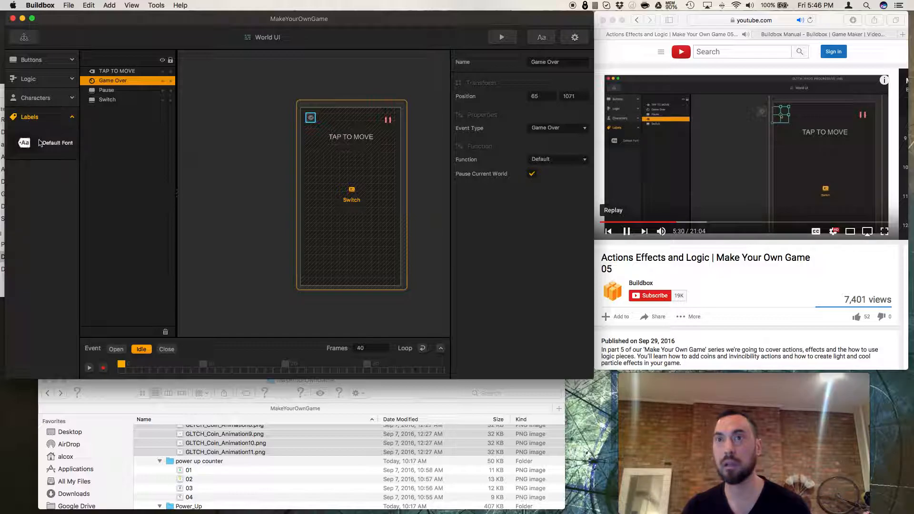
pyautogui.moveTo(41, 145); pyautogui.dragTo(311, 120)
pyautogui.moveTo(312, 119); pyautogui.dragTo(278, 118)
pyautogui.click(317, 131)
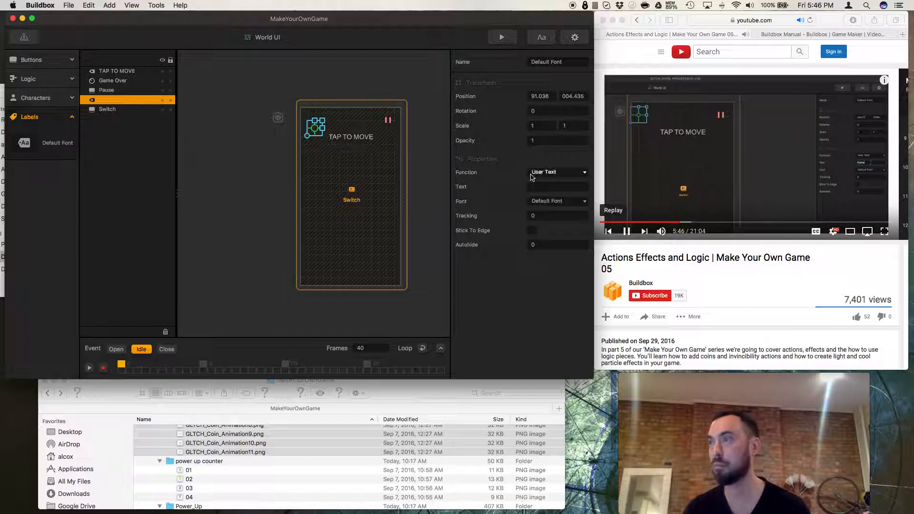
pyautogui.click(541, 188)
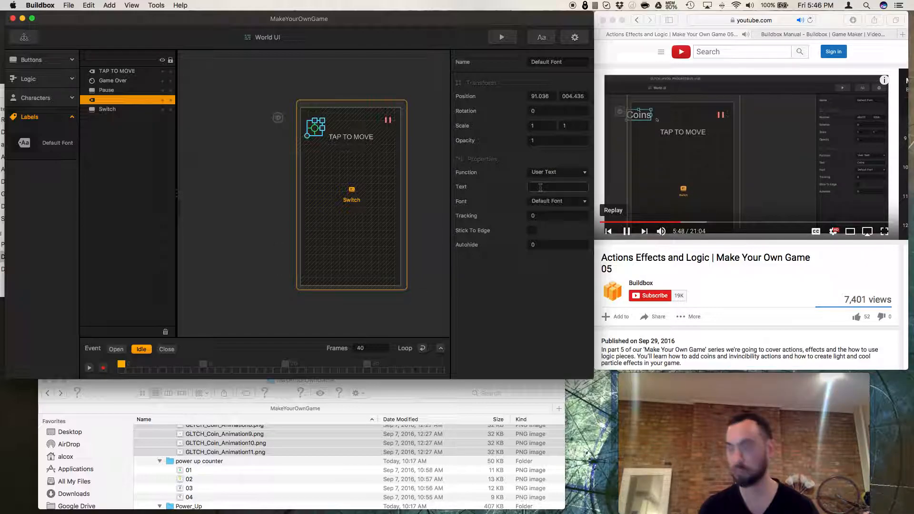
pyautogui.write('Coins')
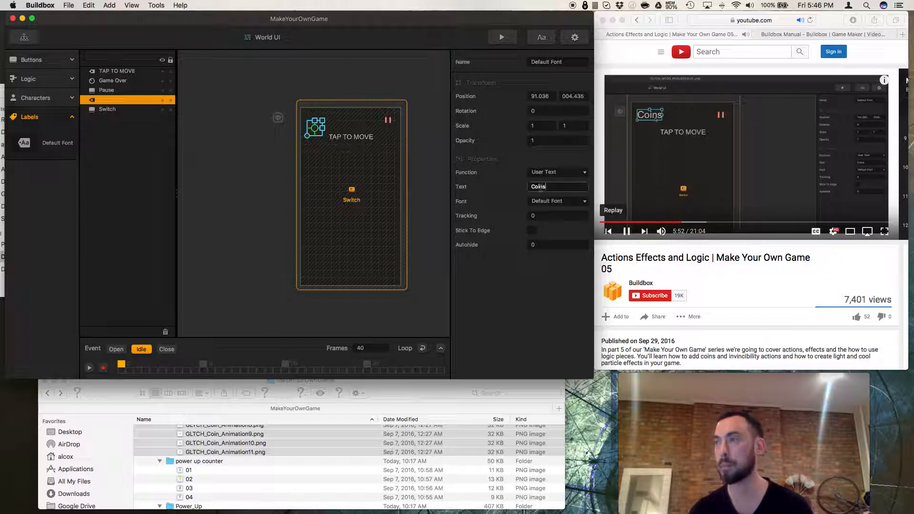
pyautogui.click(566, 202)
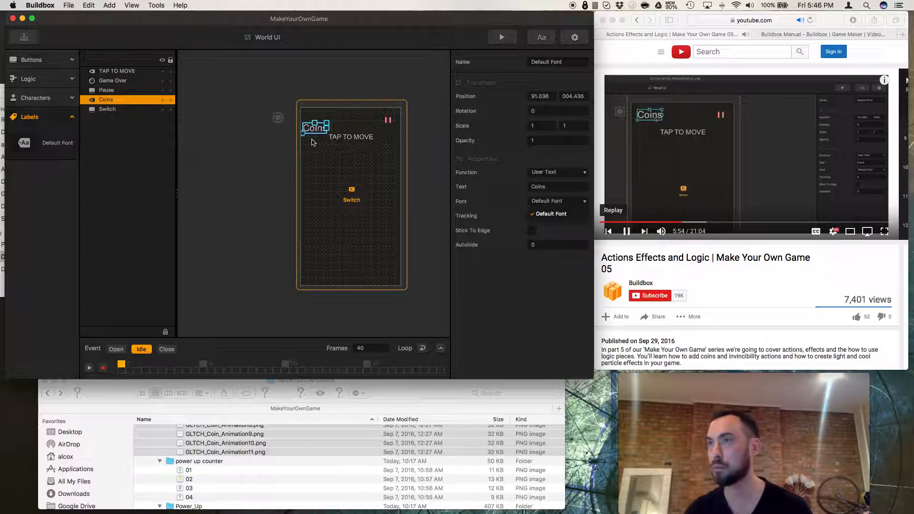
pyautogui.click(281, 143)
pyautogui.moveTo(312, 131); pyautogui.dragTo(312, 121)
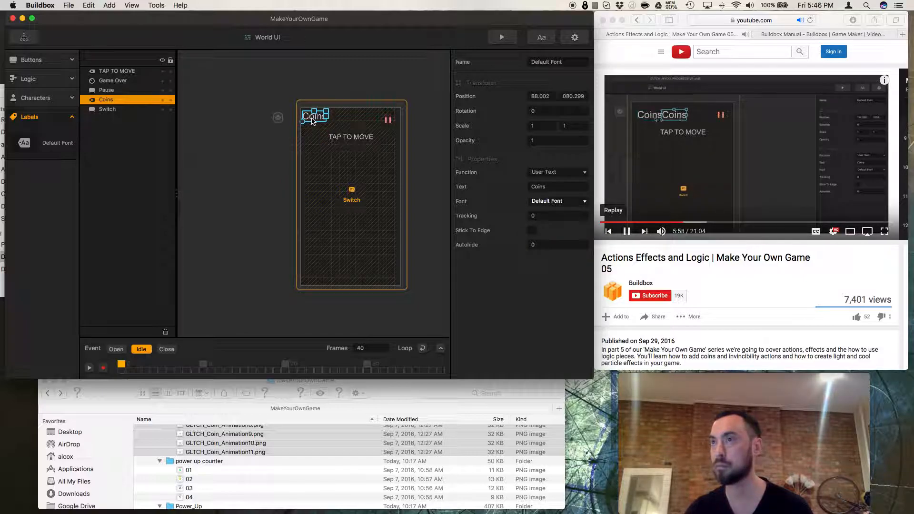
# Duplicate the Coins label and set the copy's function to Score.
pyautogui.press('super+d')
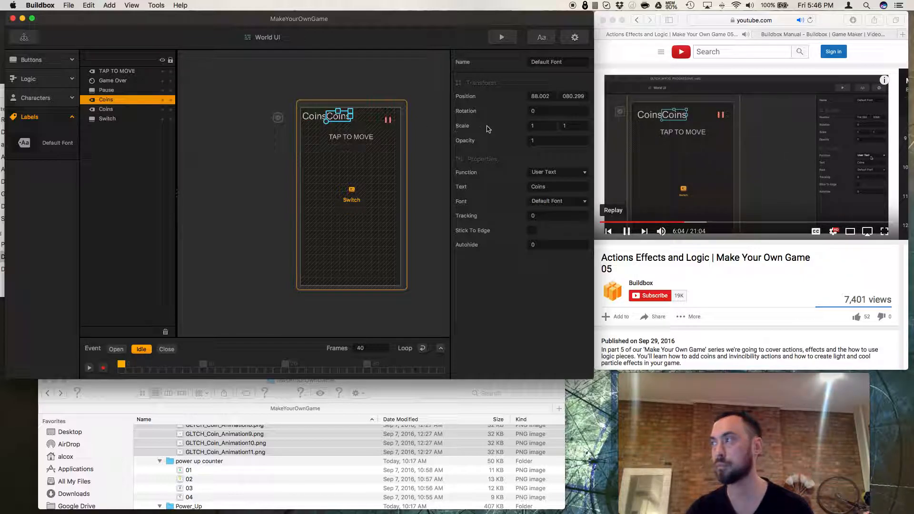
pyautogui.click(536, 172)
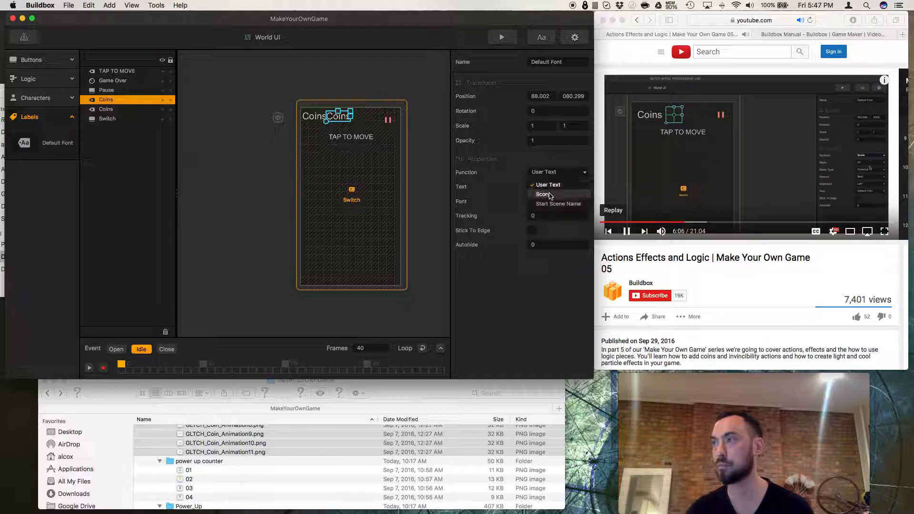
pyautogui.click(546, 194)
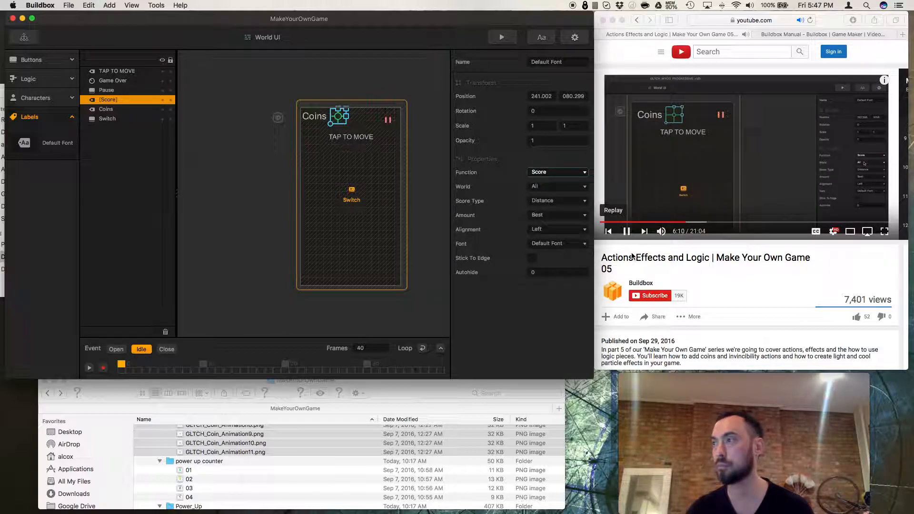
# Play the reference tutorial video and pause it again.
pyautogui.click(628, 233)
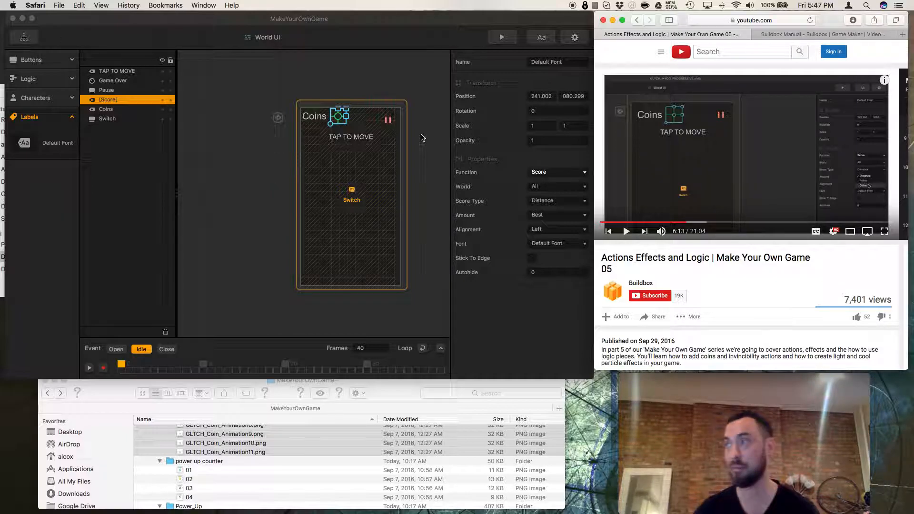
pyautogui.click(627, 231)
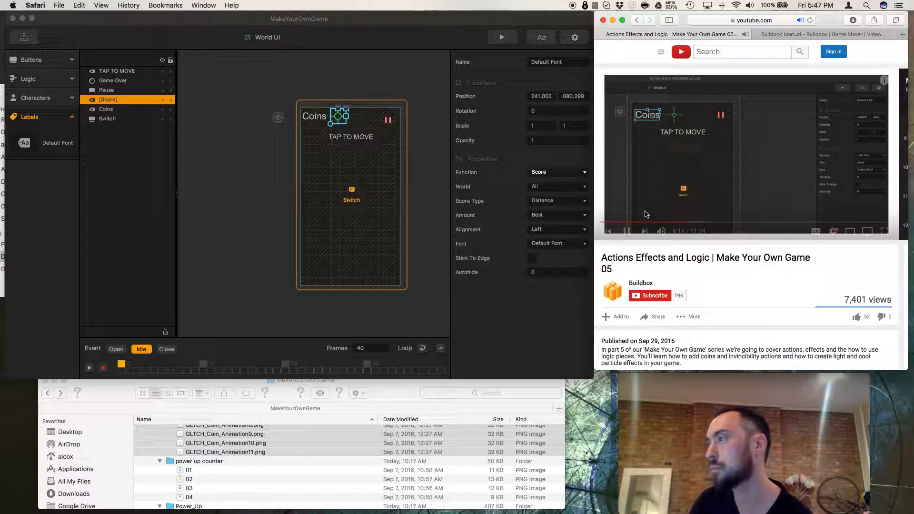
pyautogui.click(634, 232)
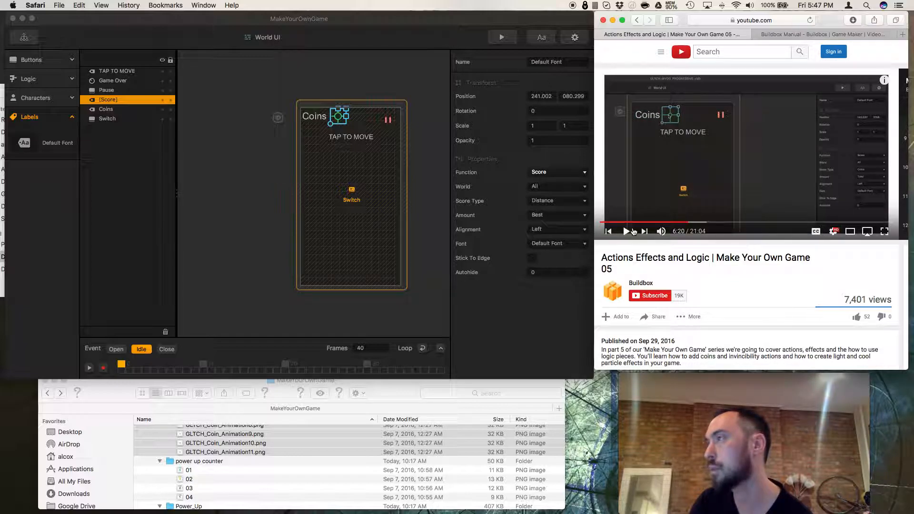
# Set the score label's score type to Coins and its amount to Total.
pyautogui.click(576, 204)
pyautogui.click(577, 204)
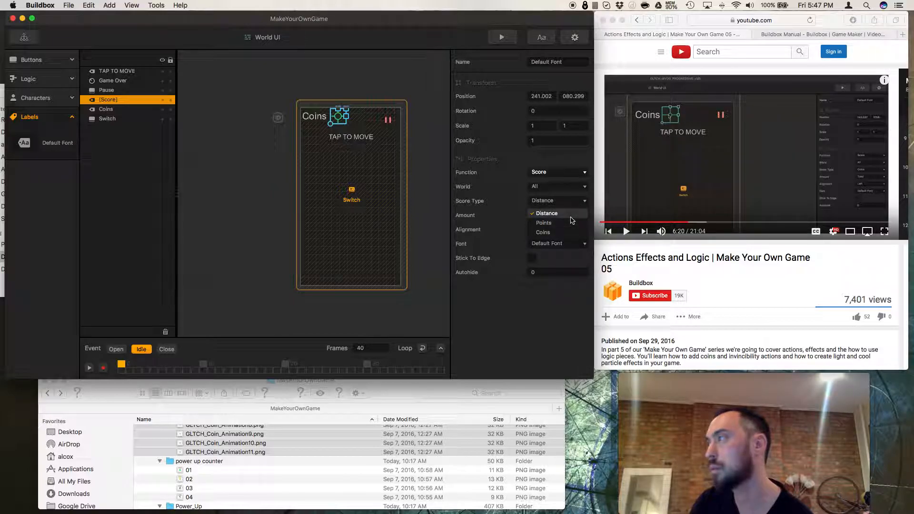
pyautogui.click(570, 232)
pyautogui.click(576, 217)
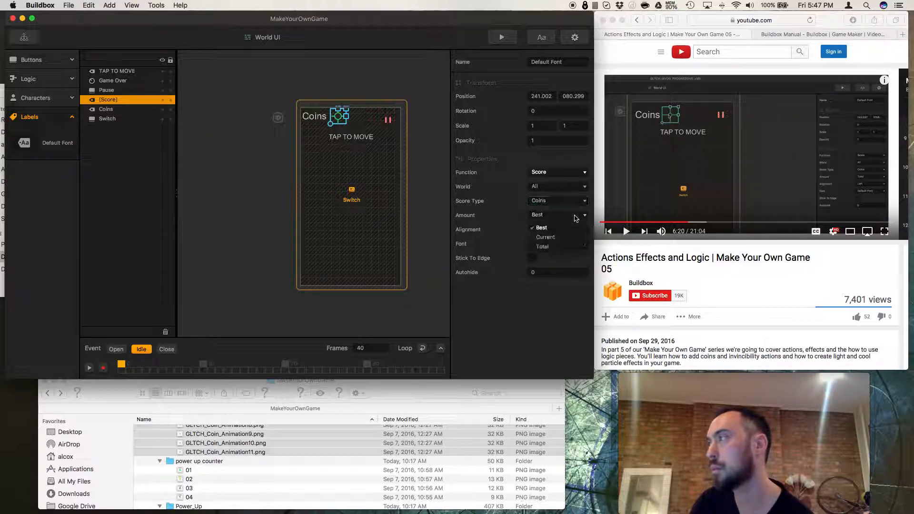
pyautogui.click(559, 247)
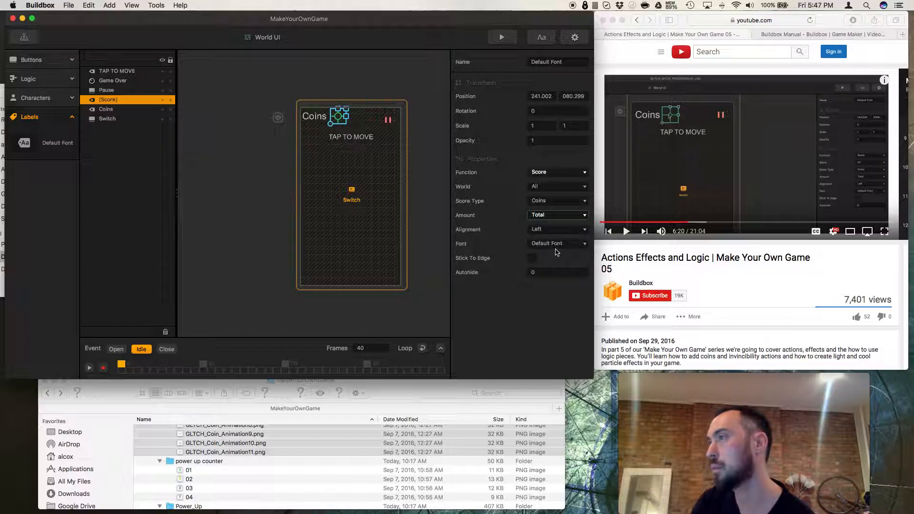
# Resume and pause the reference tutorial video once more.
pyautogui.click(625, 232)
pyautogui.click(626, 233)
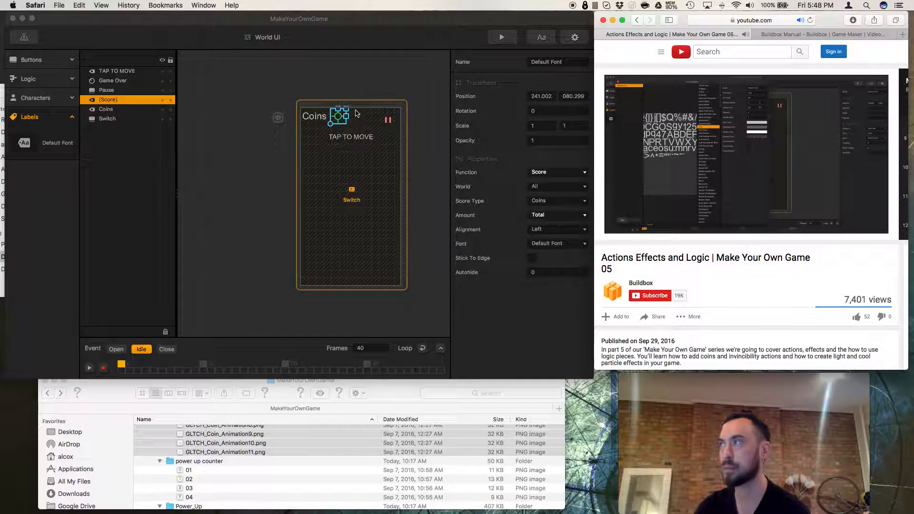
# Select the Coins label, open the Font Builder, and change the default font's typeface to Jaapokki.
pyautogui.click(315, 118)
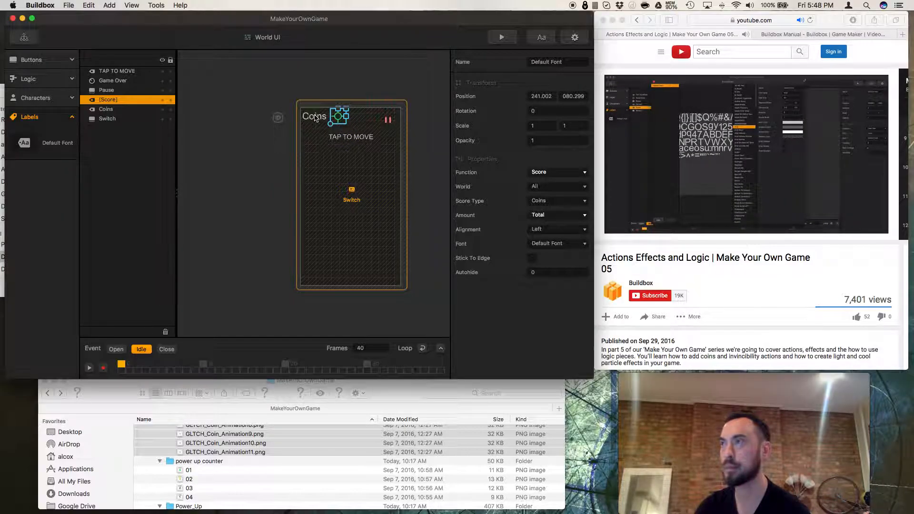
pyautogui.click(315, 118)
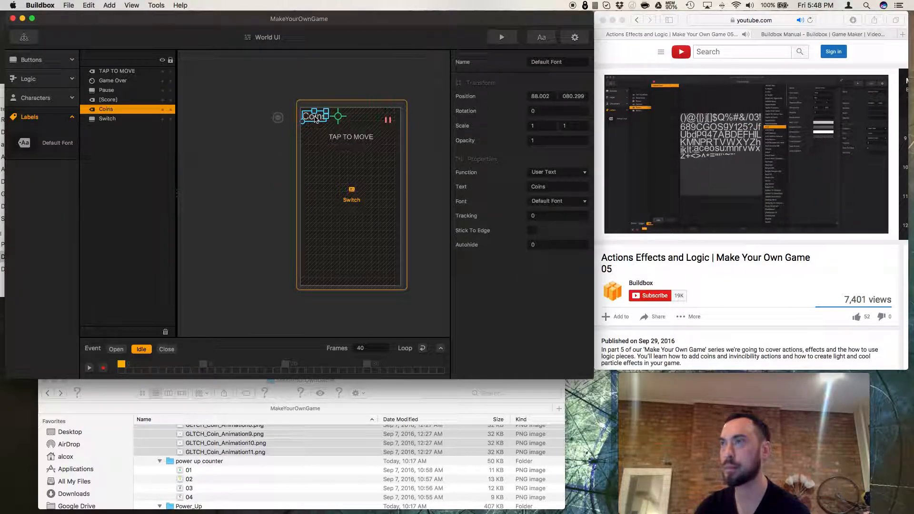
pyautogui.click(548, 39)
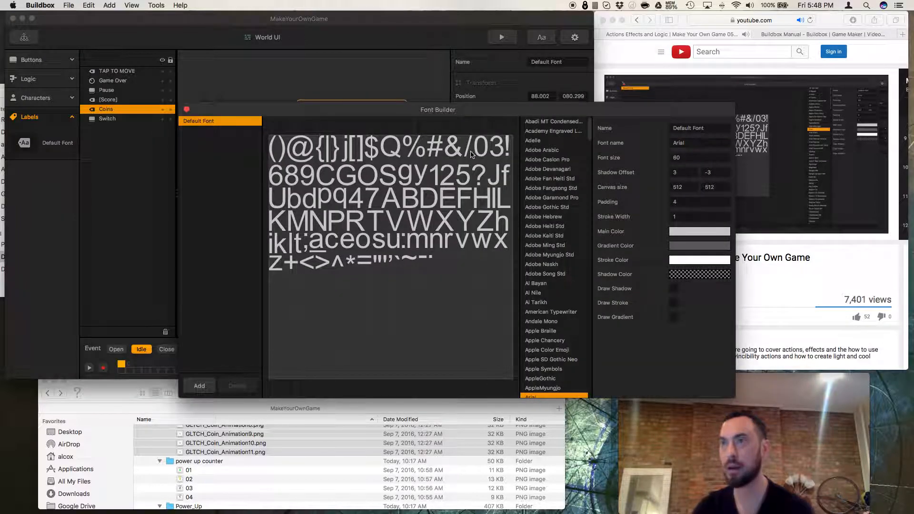
pyautogui.scroll(-15, 546, 246)
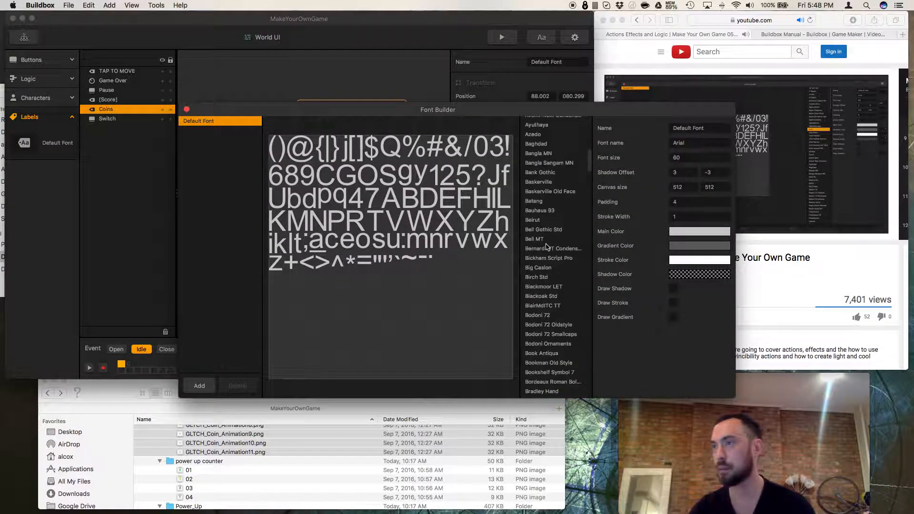
pyautogui.click(546, 243)
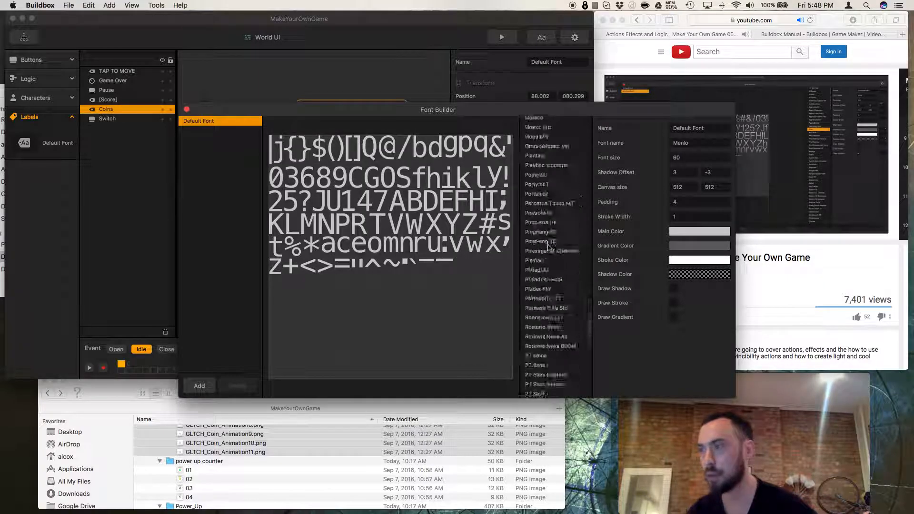
pyautogui.scroll(-10, 548, 248)
pyautogui.scroll(12, 548, 248)
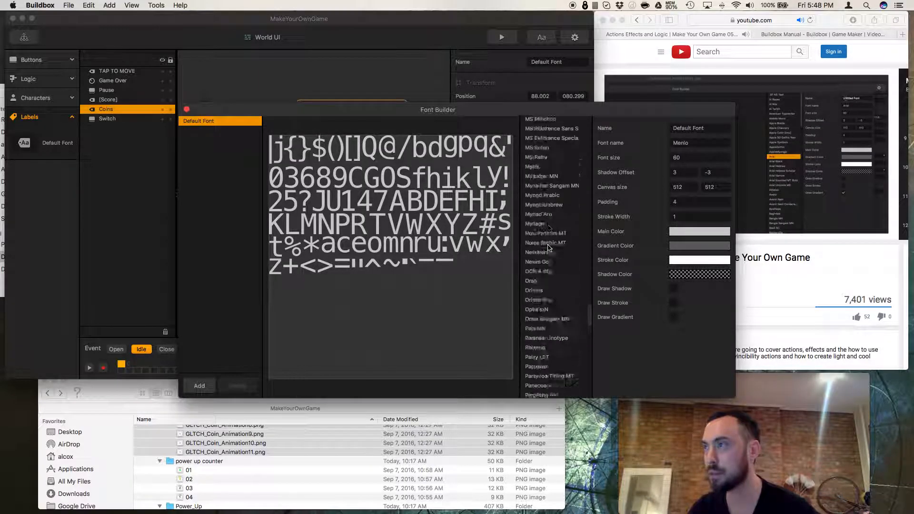
pyautogui.scroll(5, 549, 248)
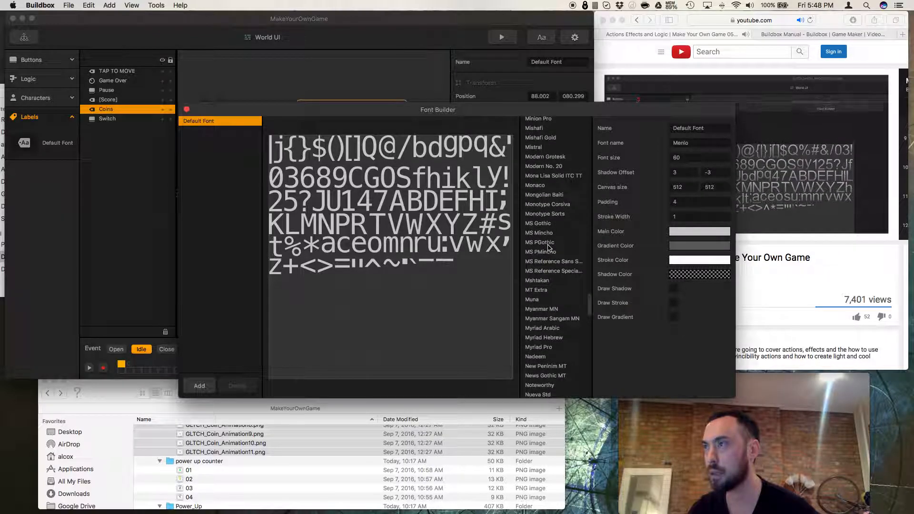
pyautogui.scroll(-5, 549, 248)
pyautogui.scroll(-8, 549, 247)
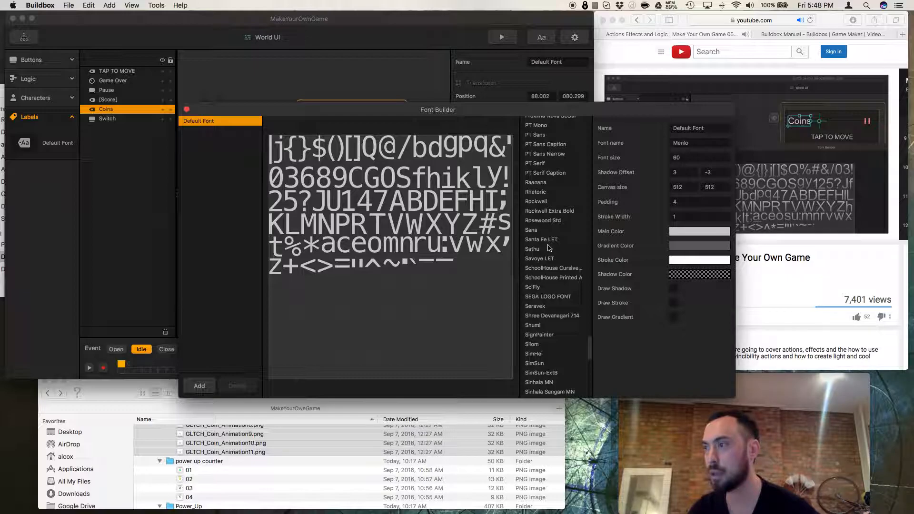
pyautogui.scroll(15, 549, 248)
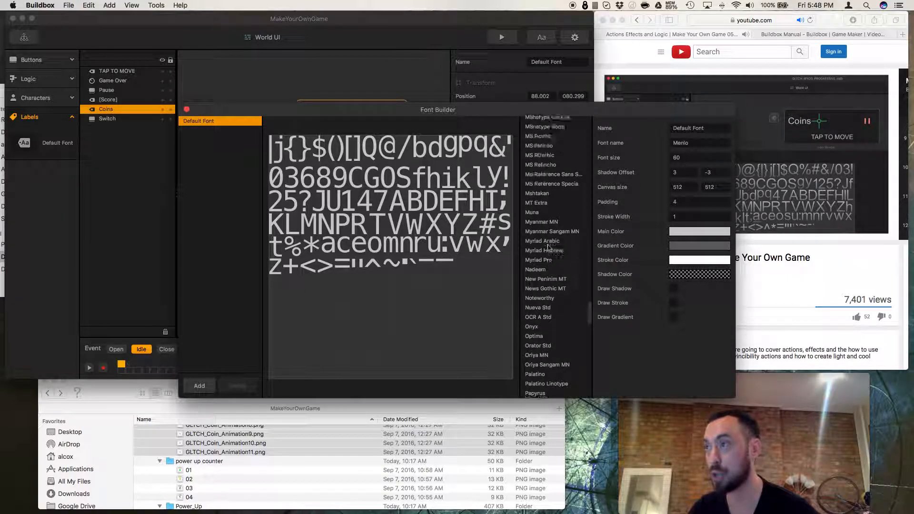
pyautogui.scroll(12, 548, 247)
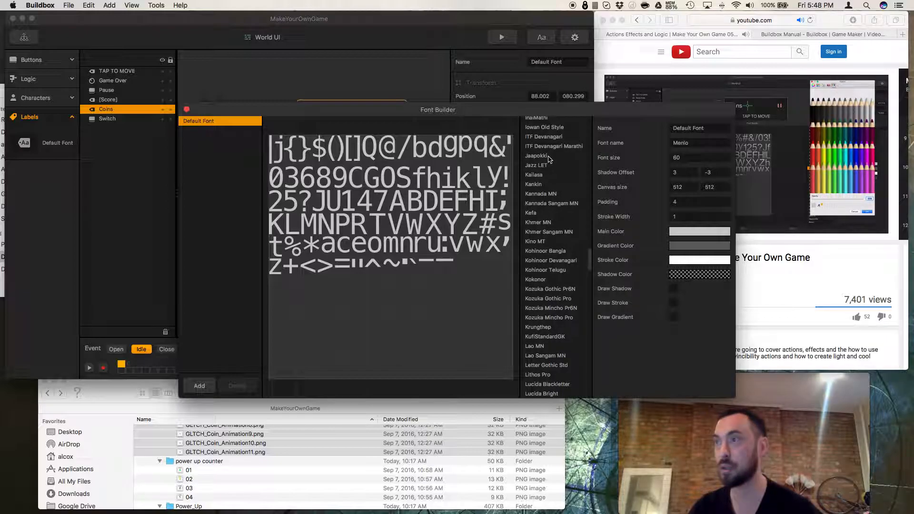
pyautogui.click(548, 157)
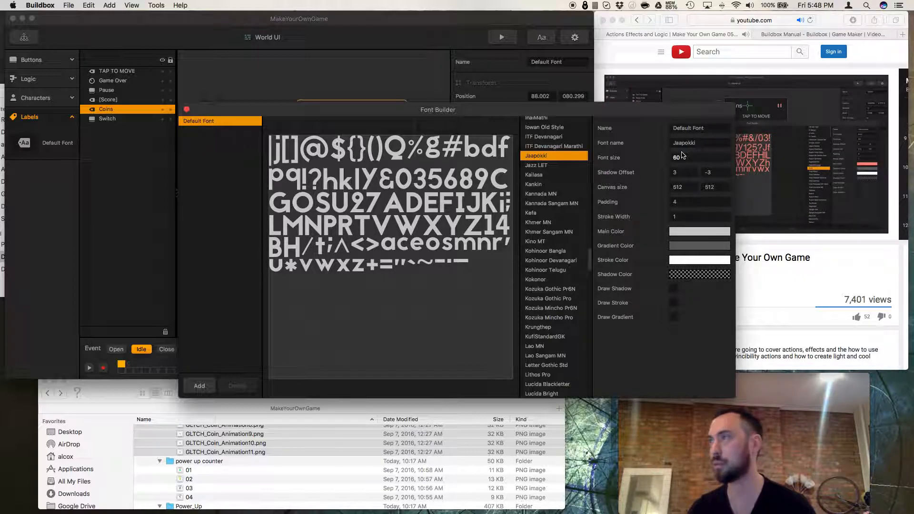
# Move the Font Builder aside and rewind the reference tutorial video to review the font setup.
pyautogui.moveTo(675, 110); pyautogui.dragTo(568, 107)
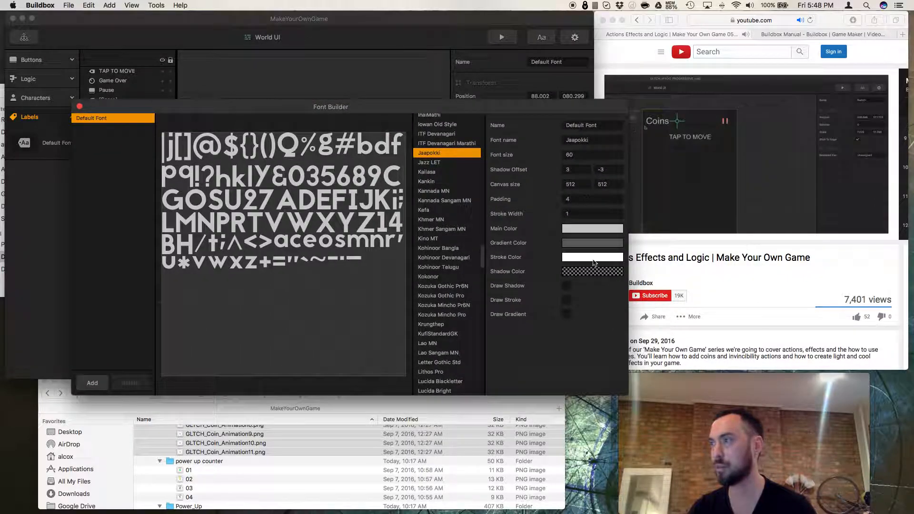
pyautogui.click(746, 255)
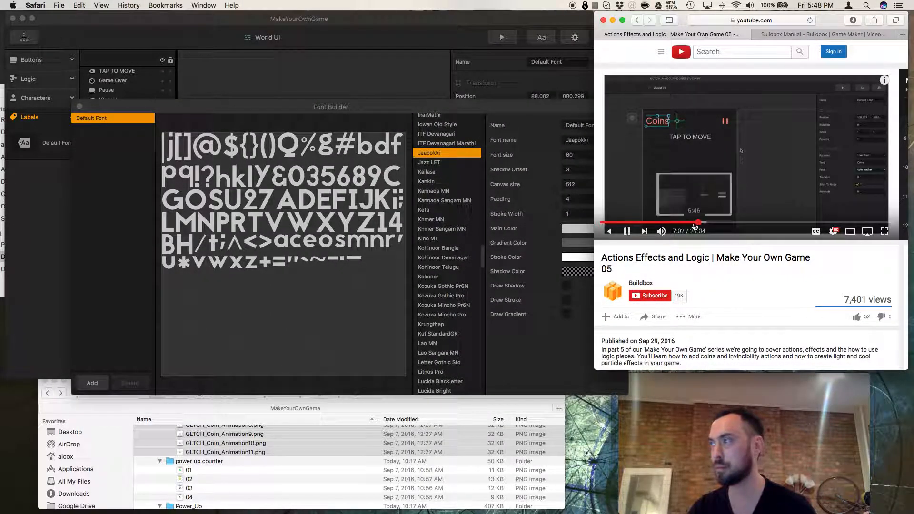
pyautogui.click(699, 222)
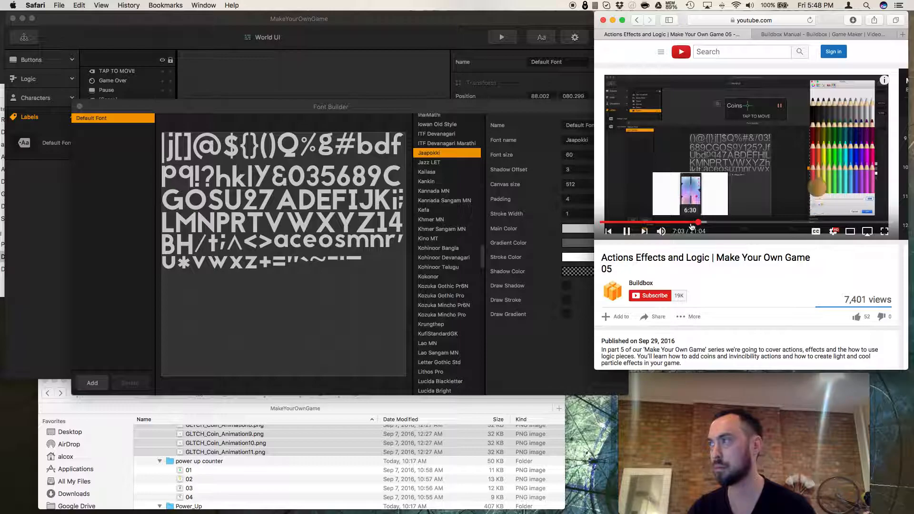
pyautogui.click(690, 222)
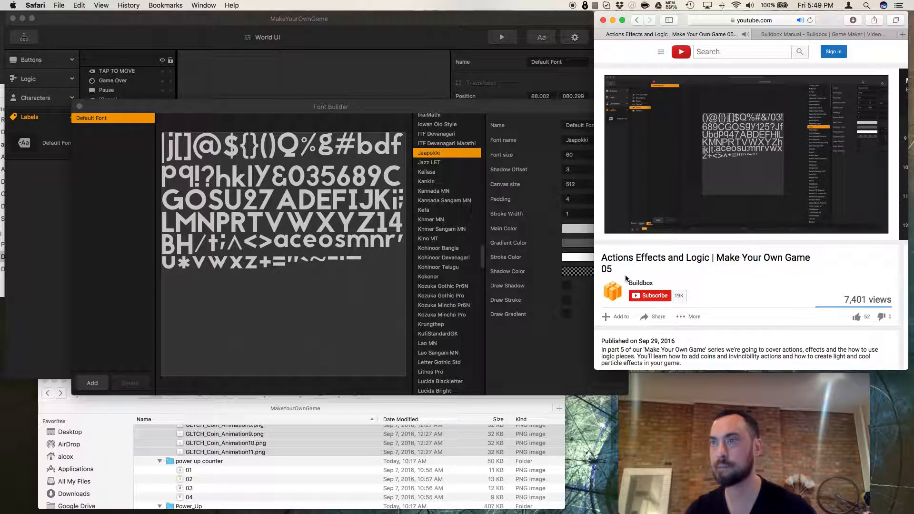
# Add a new font in the Font Builder.
pyautogui.click(570, 377)
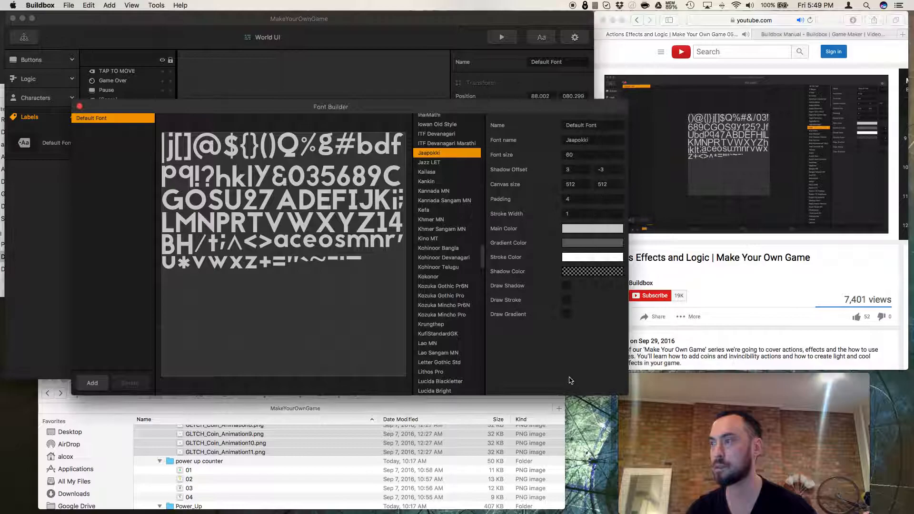
pyautogui.moveTo(627, 394); pyautogui.dragTo(553, 401)
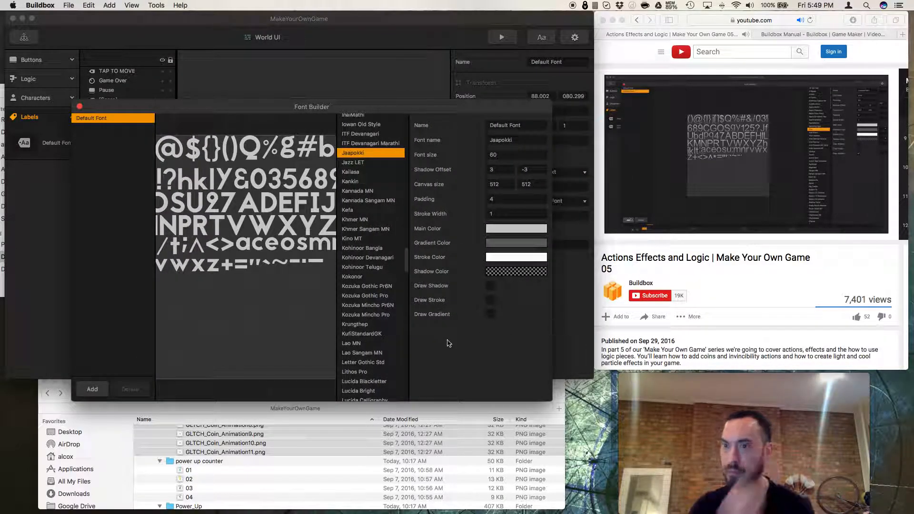
pyautogui.click(92, 389)
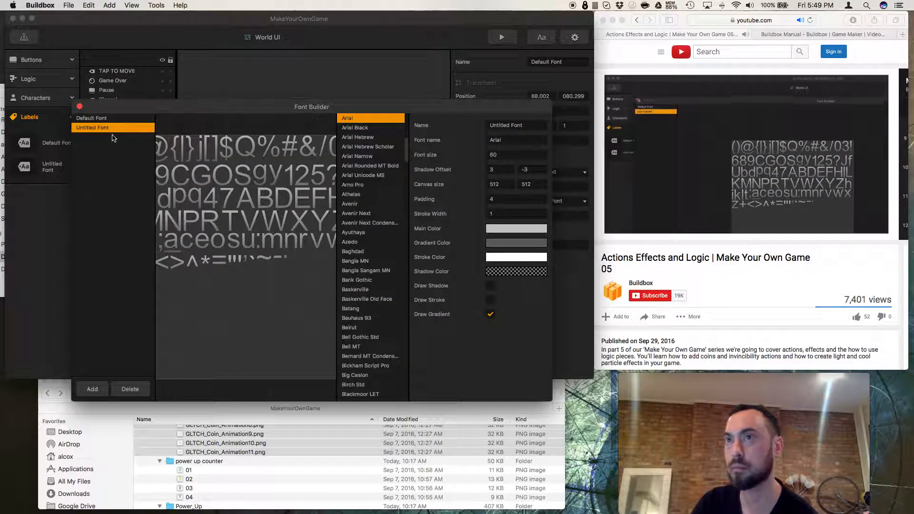
# Set the new font's typeface to Jaapokki in the Font Builder.
pyautogui.scroll(-1, 356, 296)
pyautogui.scroll(-10, 356, 296)
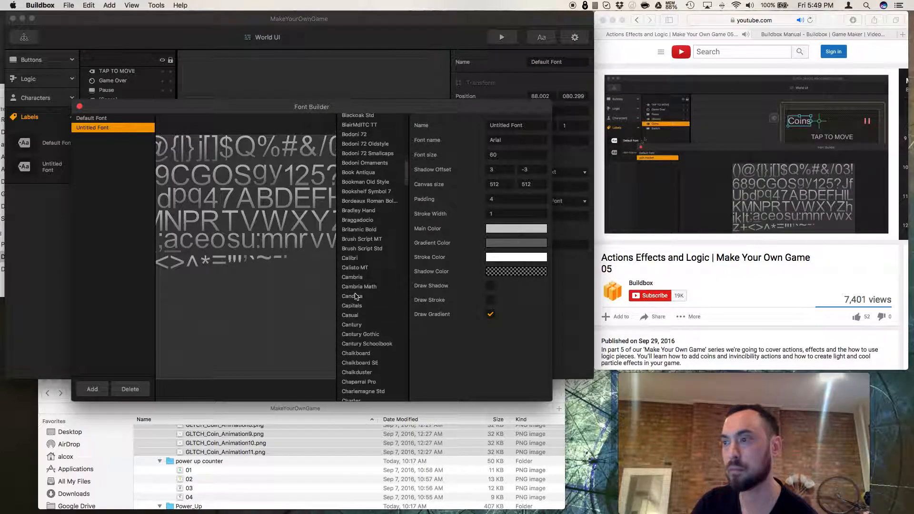
pyautogui.scroll(-15, 354, 298)
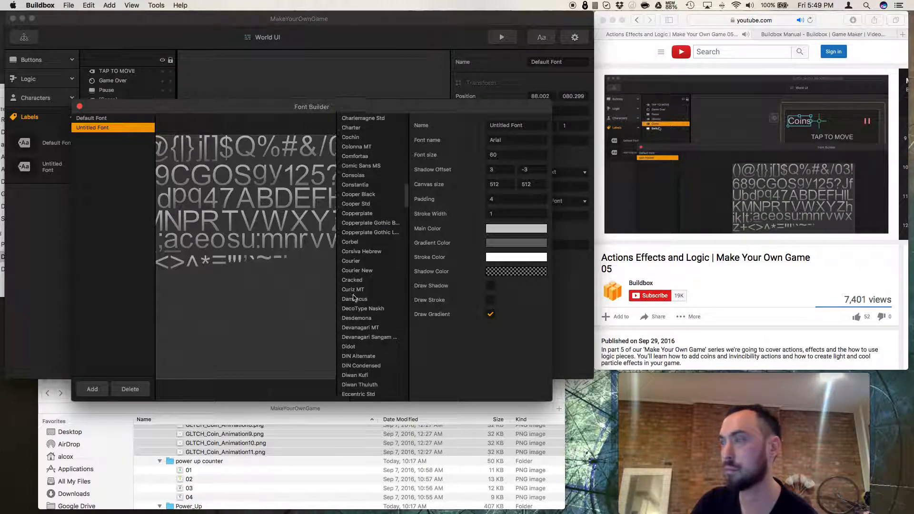
pyautogui.scroll(-15, 355, 297)
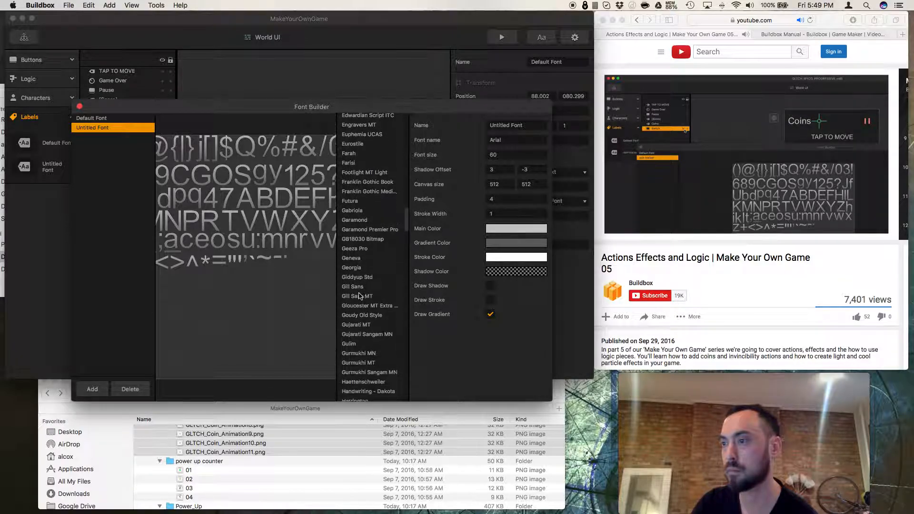
pyautogui.scroll(-10, 360, 296)
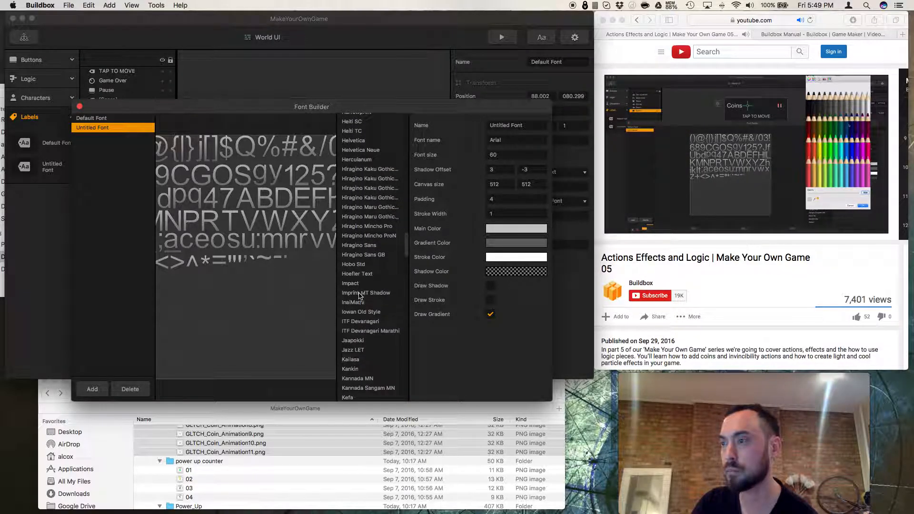
pyautogui.click(354, 354)
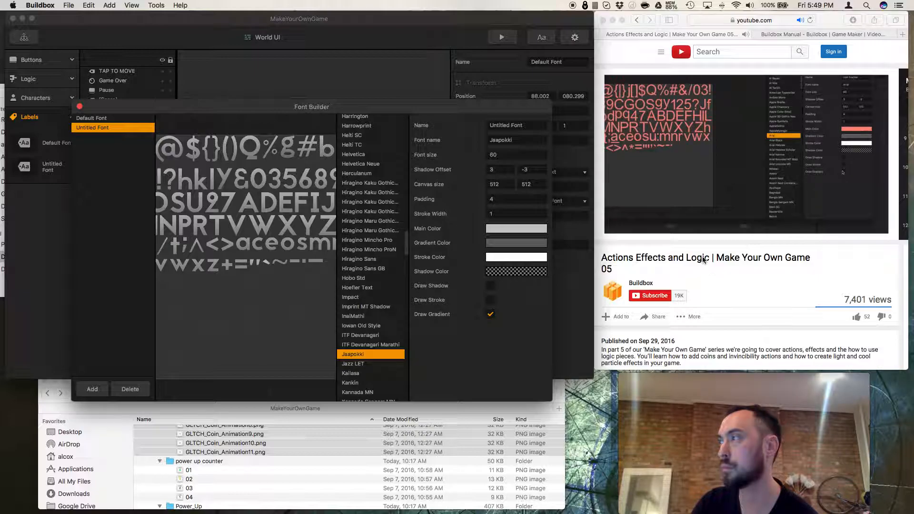
# Try picking a red main color for the new font in the color picker.
pyautogui.click(517, 229)
pyautogui.click(305, 223)
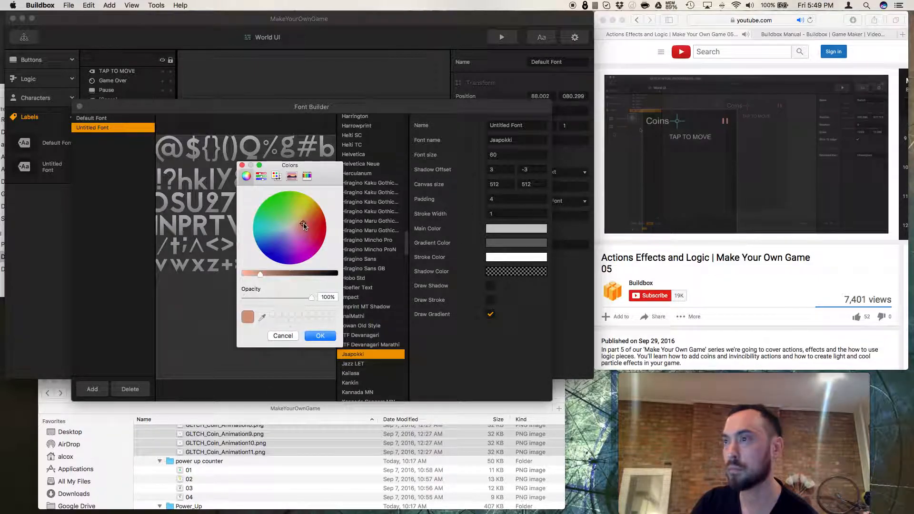
pyautogui.click(310, 226)
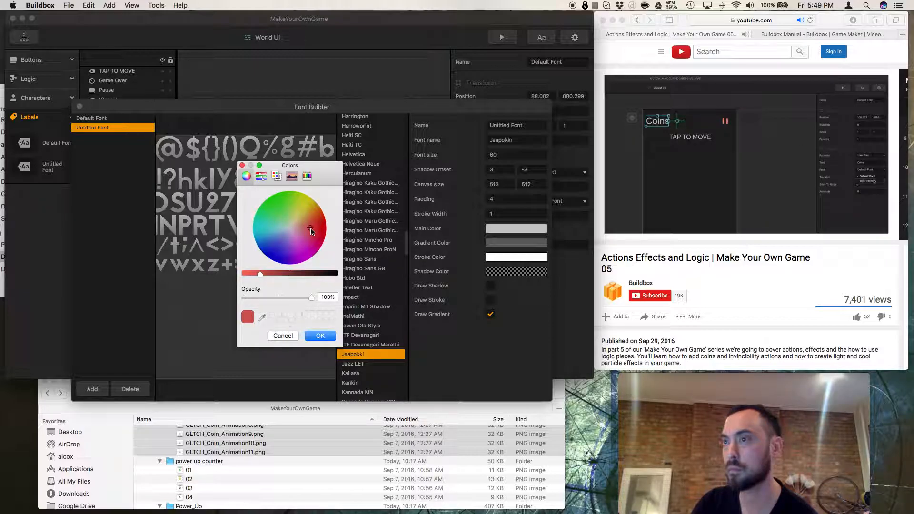
pyautogui.click(321, 227)
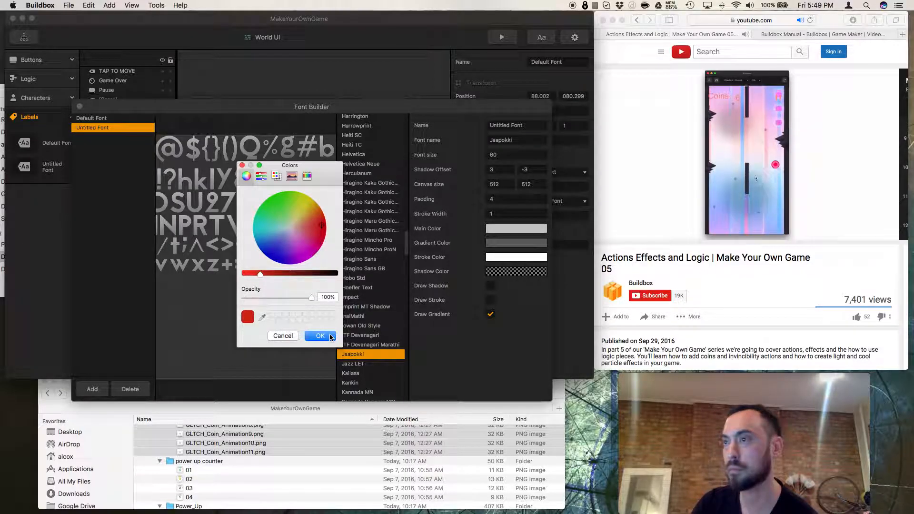
# Rewind the reference tutorial video to review the font color setup.
pyautogui.click(720, 230)
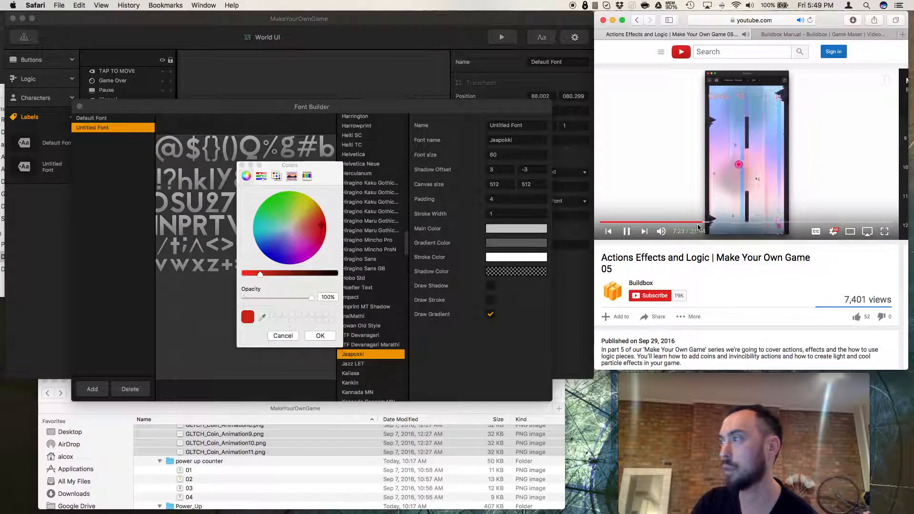
pyautogui.click(703, 222)
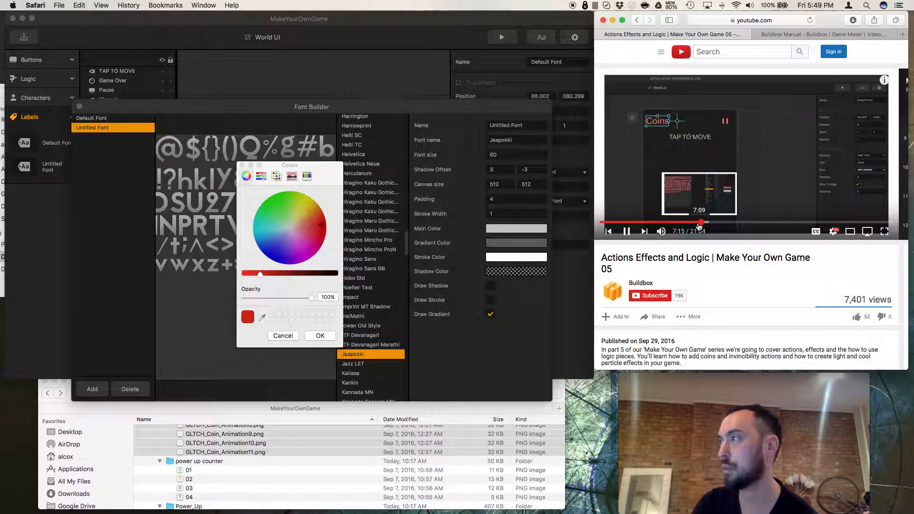
pyautogui.click(700, 223)
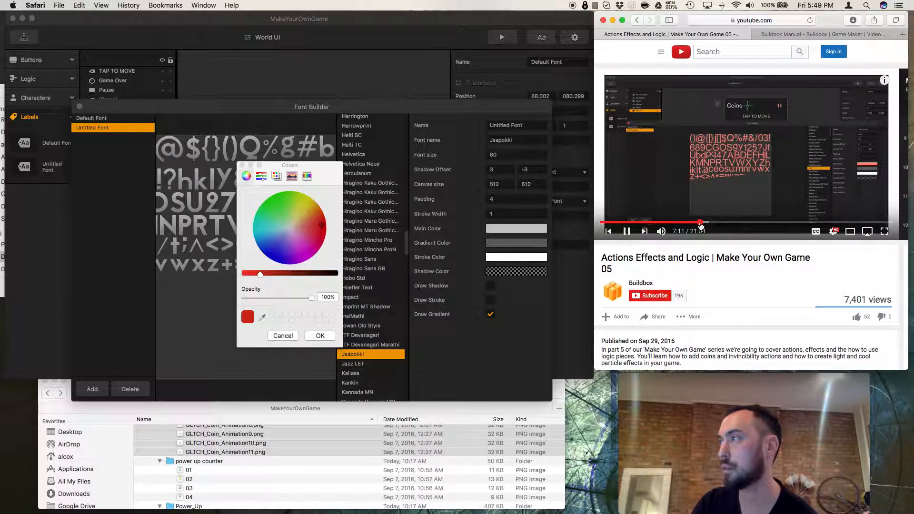
pyautogui.click(699, 223)
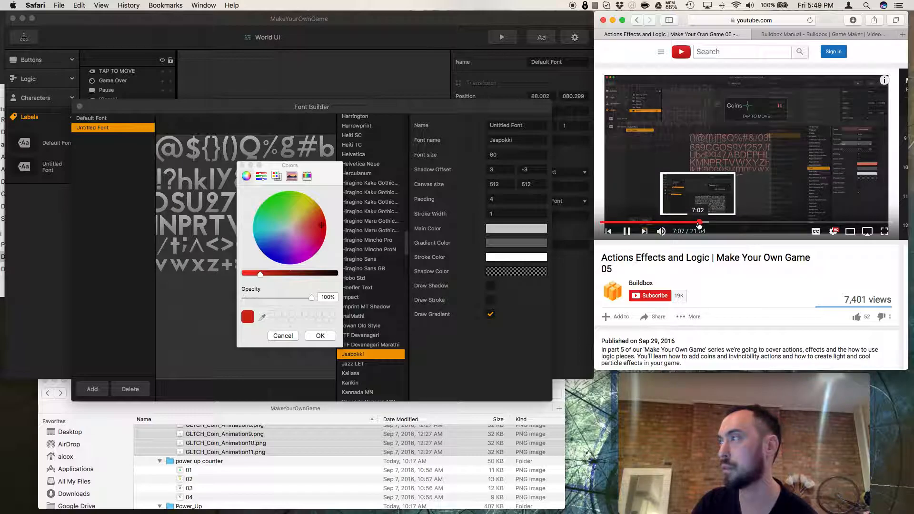
pyautogui.click(698, 223)
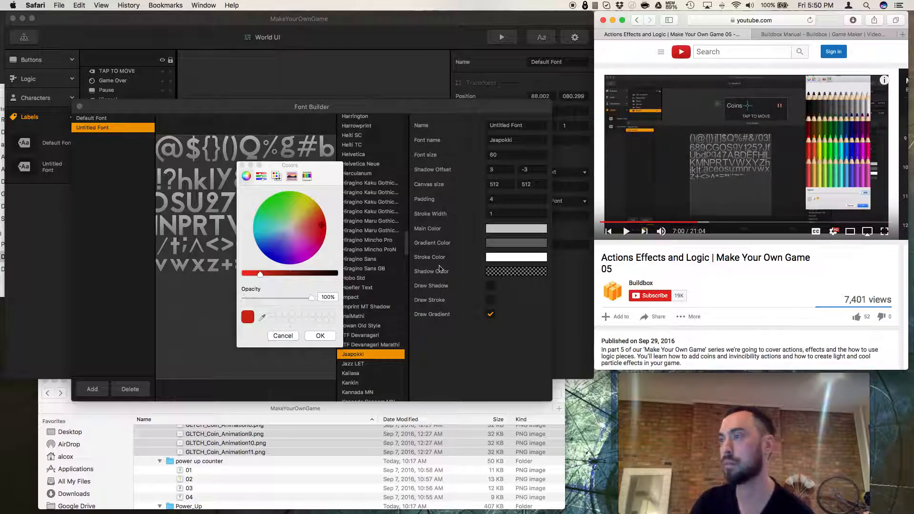
# Close the color picker without applying the red color.
pyautogui.moveTo(380, 108); pyautogui.dragTo(384, 180)
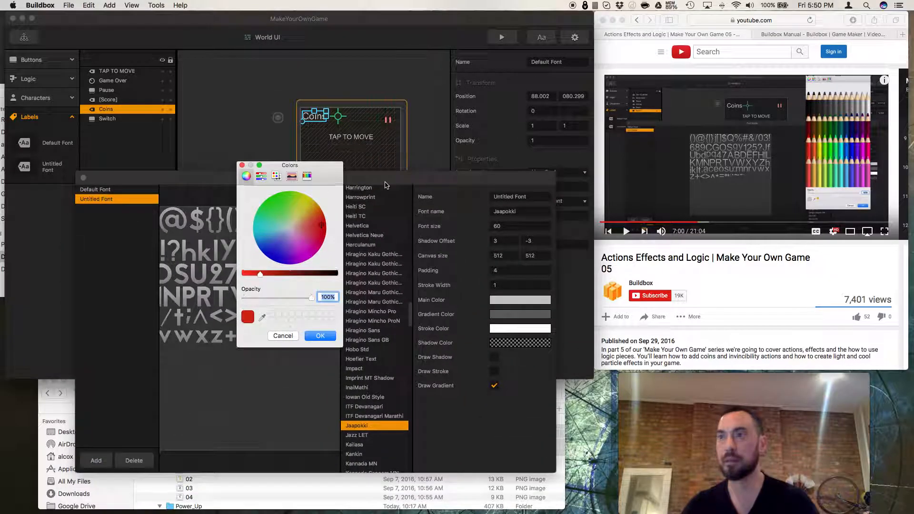
pyautogui.click(243, 165)
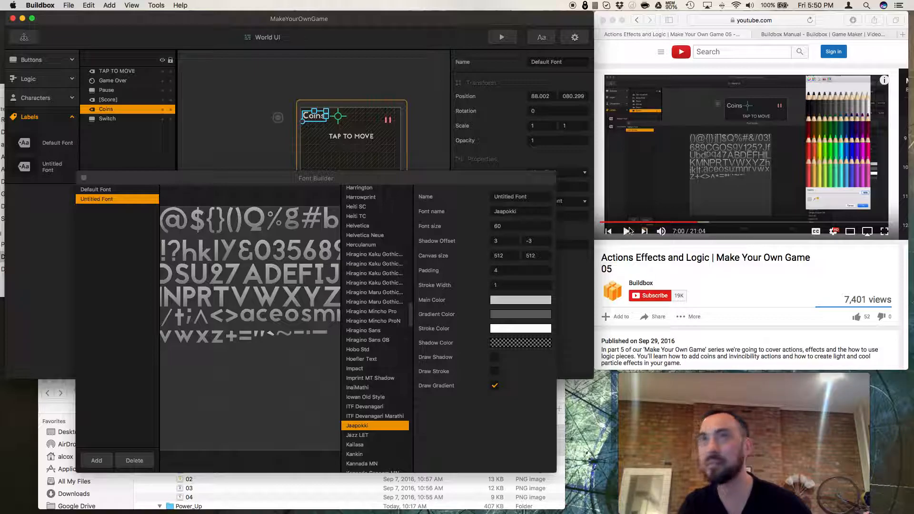
pyautogui.click(220, 141)
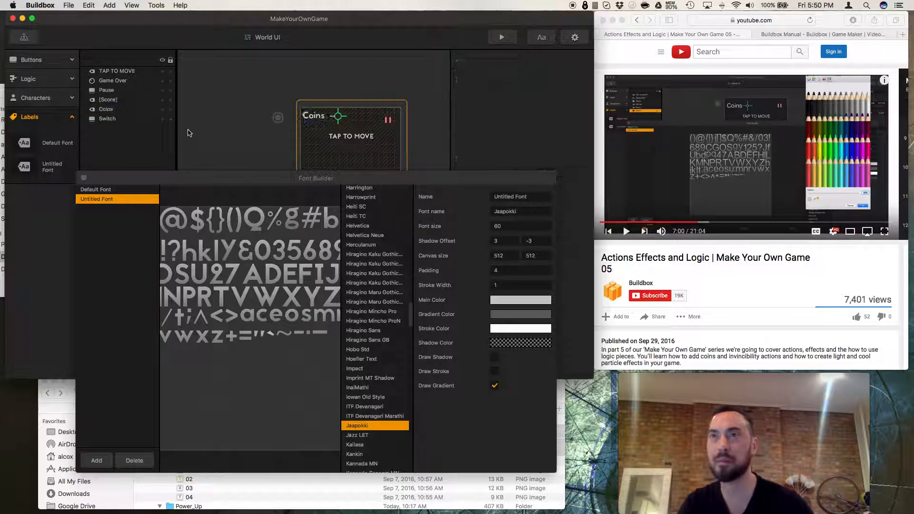
pyautogui.click(122, 122)
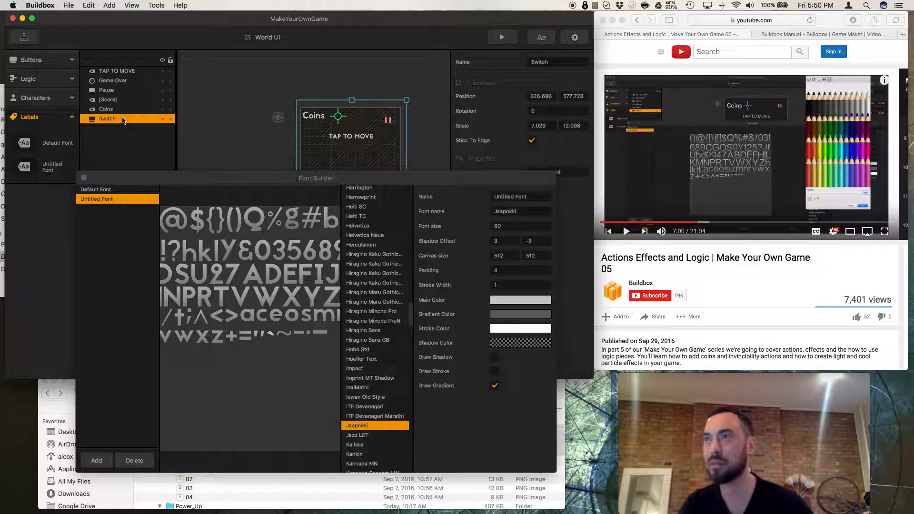
pyautogui.click(122, 112)
pyautogui.click(119, 120)
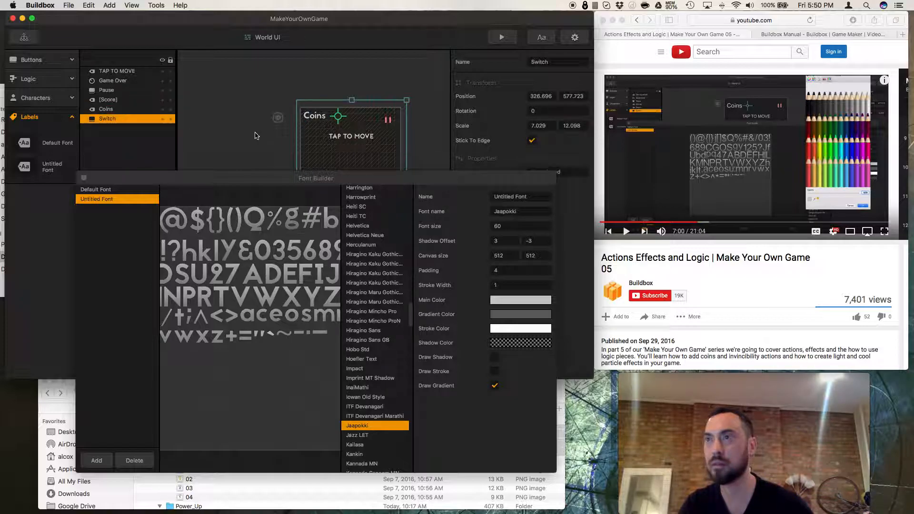
pyautogui.moveTo(260, 181); pyautogui.dragTo(270, 310)
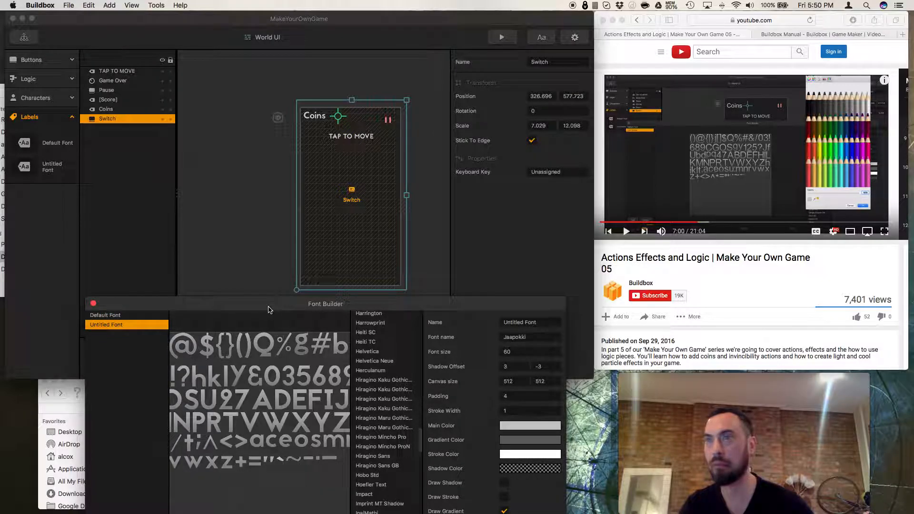
pyautogui.moveTo(269, 310); pyautogui.dragTo(267, 214)
pyautogui.click(347, 137)
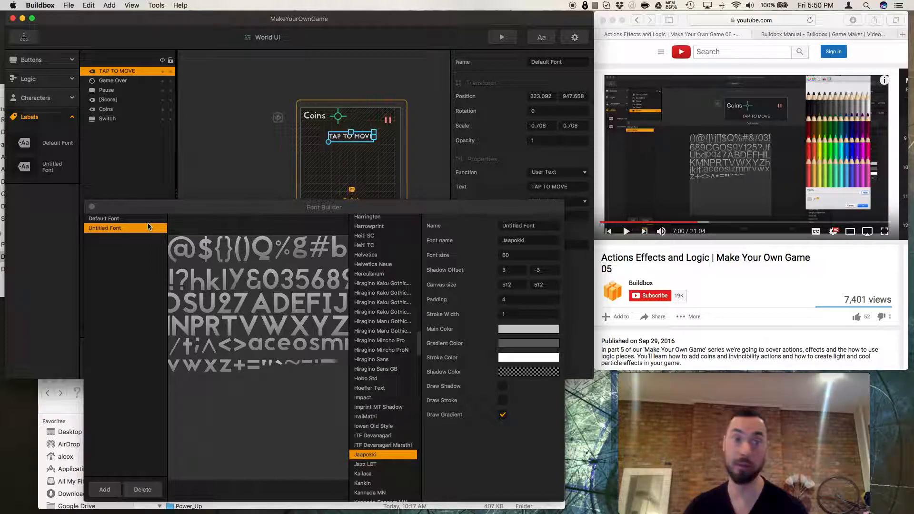
# Rename the new font to Jaapokki by copying its font name into the Name field.
pyautogui.click(505, 241)
pyautogui.doubleClick(506, 241)
pyautogui.press('super+c')
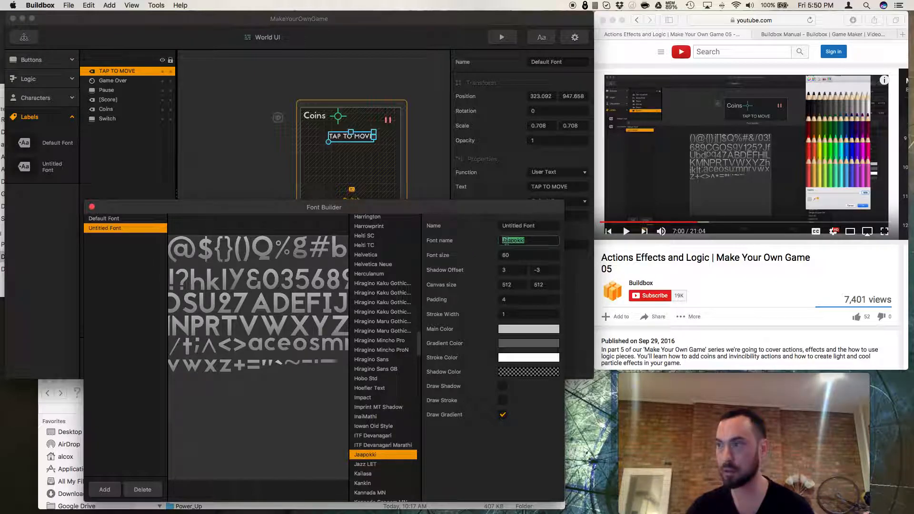
pyautogui.click(536, 226)
pyautogui.tripleClick(535, 225)
pyautogui.press('super+v')
# Rewind and pause the reference tutorial video.
pyautogui.click(703, 242)
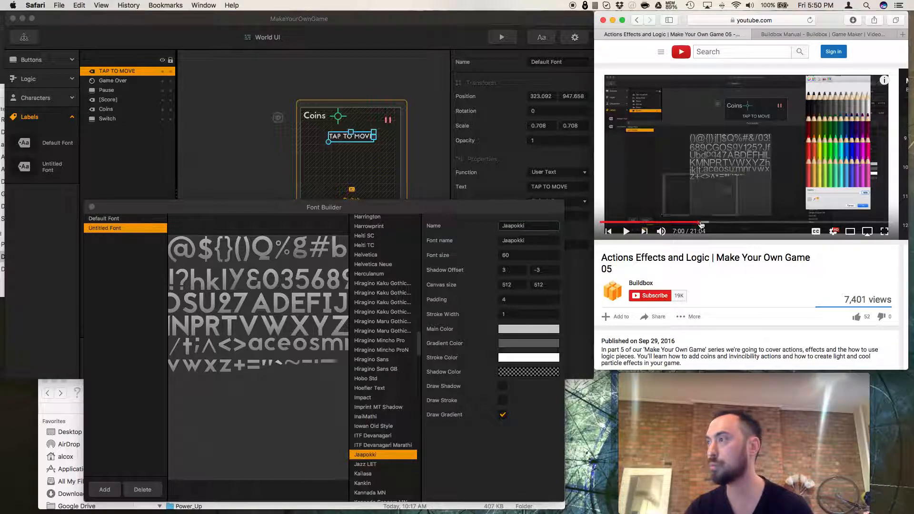
pyautogui.click(698, 223)
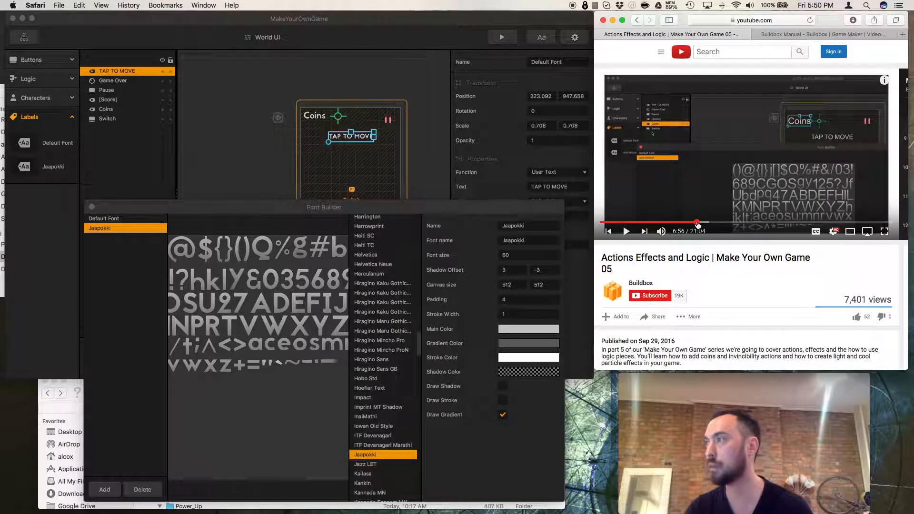
pyautogui.click(625, 234)
# Hide the Switch object in the World UI.
pyautogui.click(206, 139)
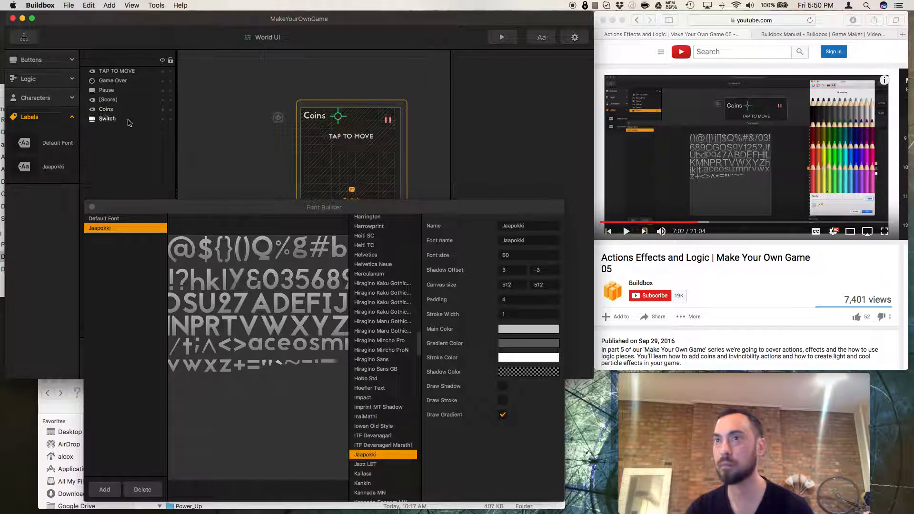
pyautogui.click(163, 120)
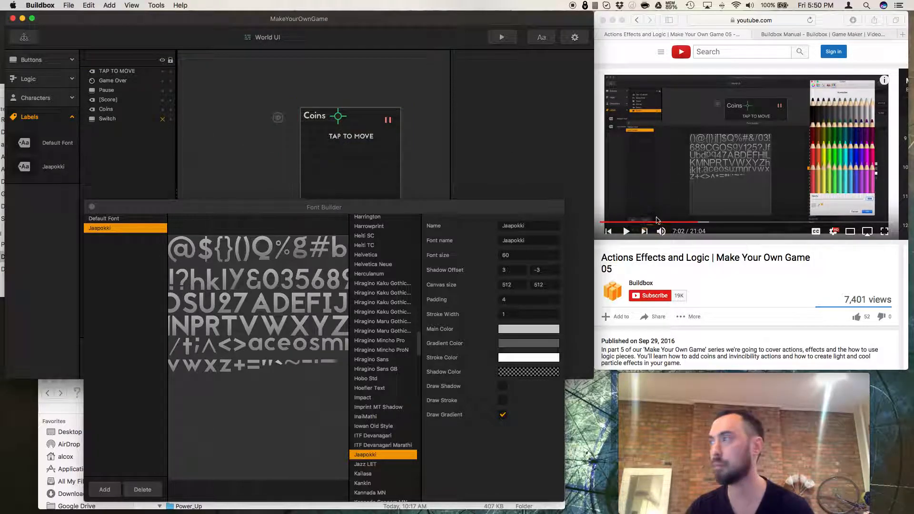
# Rewind the reference tutorial video and play it to the font color part.
pyautogui.click(697, 224)
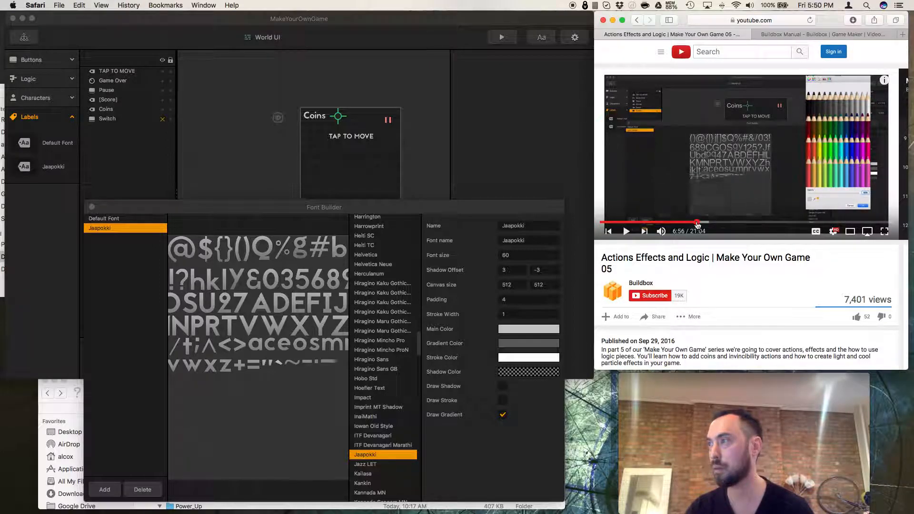
pyautogui.click(696, 224)
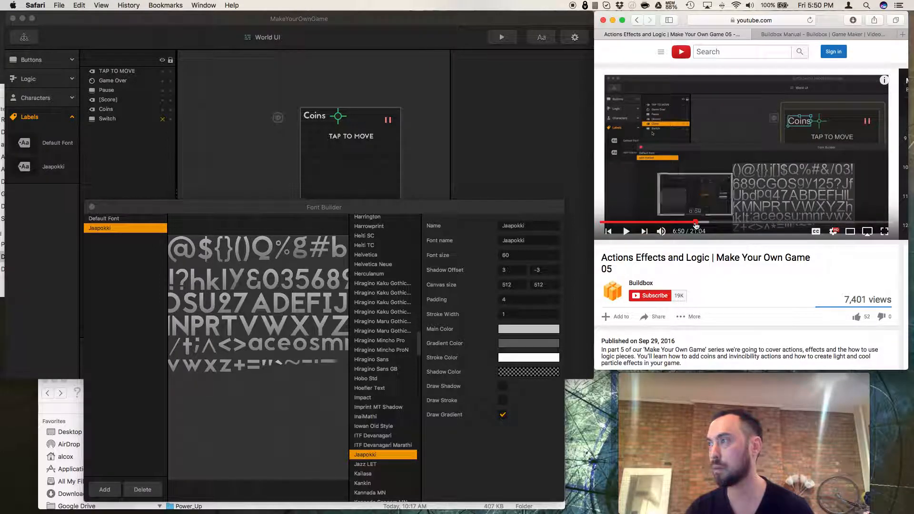
pyautogui.click(626, 232)
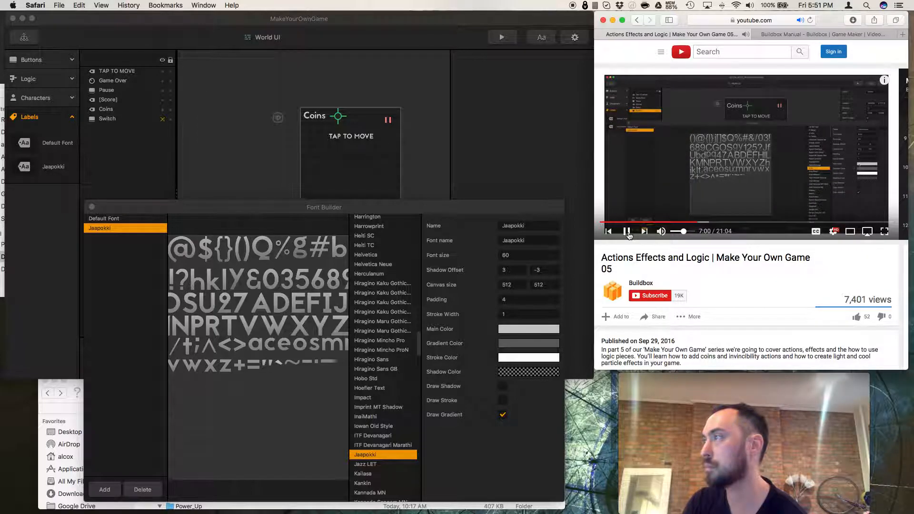
pyautogui.click(627, 232)
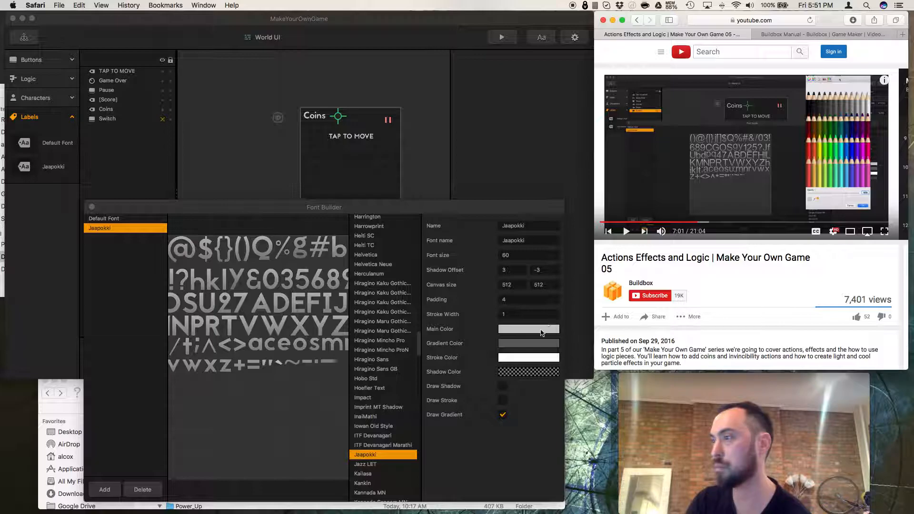
# Set the Jaapokki font's main color by sampling the pause button's coral red with the eyedropper.
pyautogui.click(542, 331)
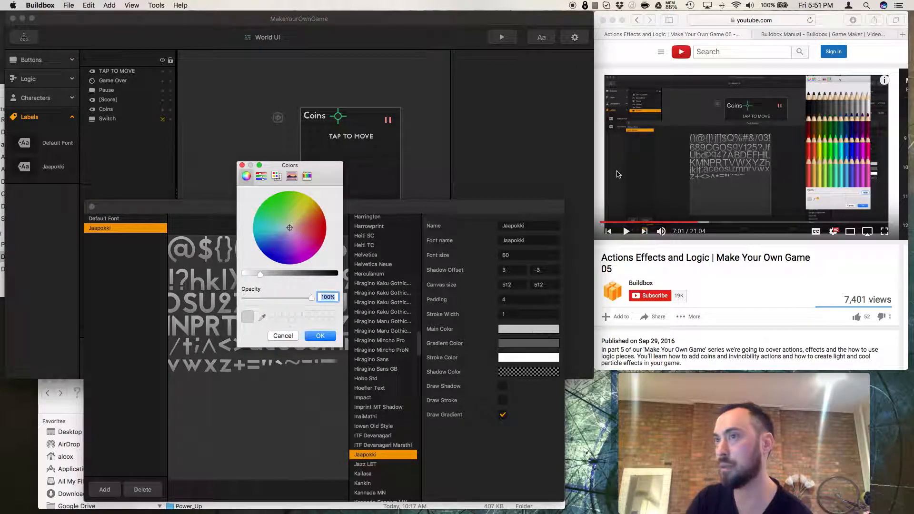
pyautogui.click(307, 177)
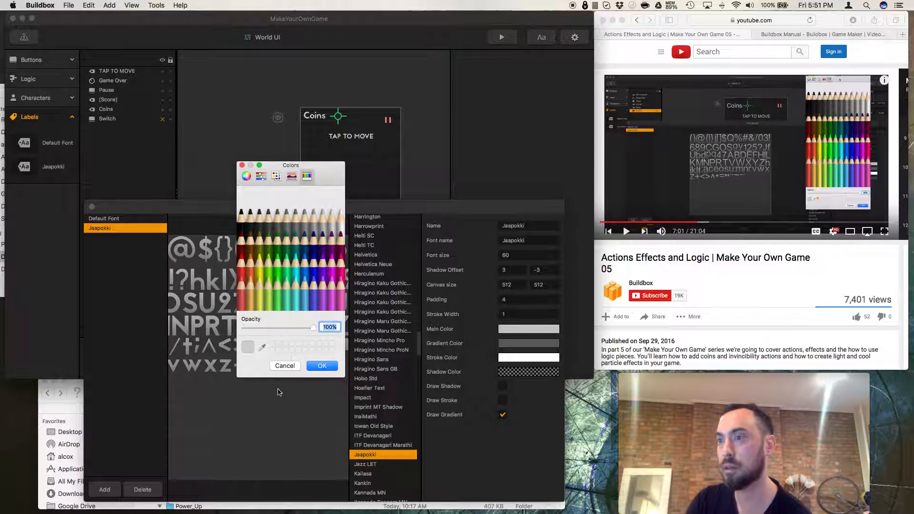
pyautogui.click(262, 347)
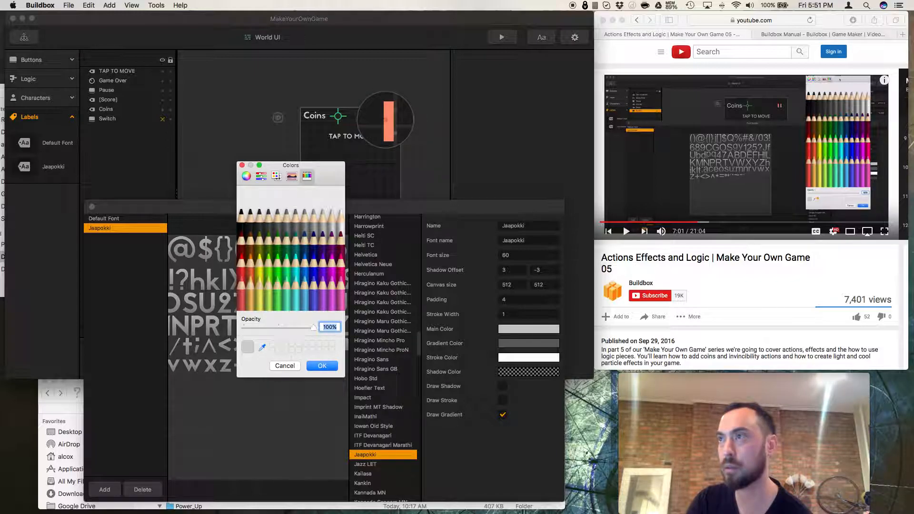
pyautogui.click(386, 119)
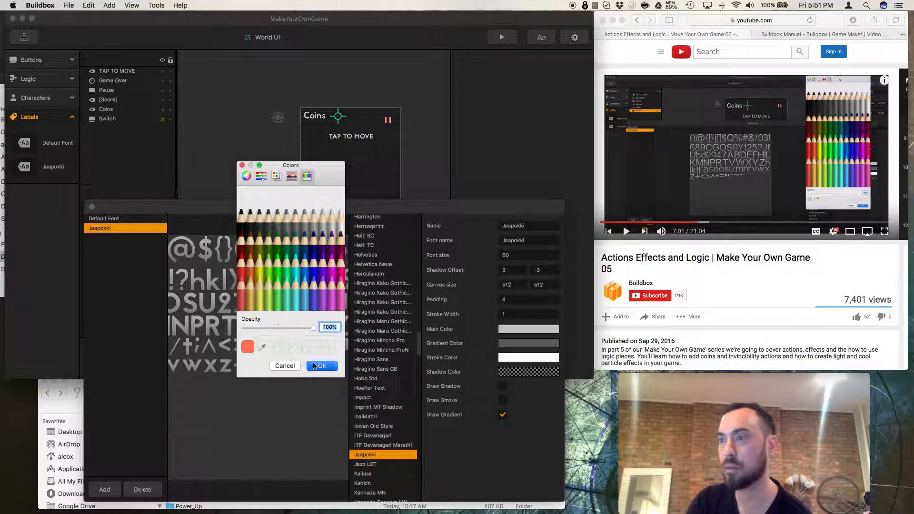
pyautogui.click(314, 366)
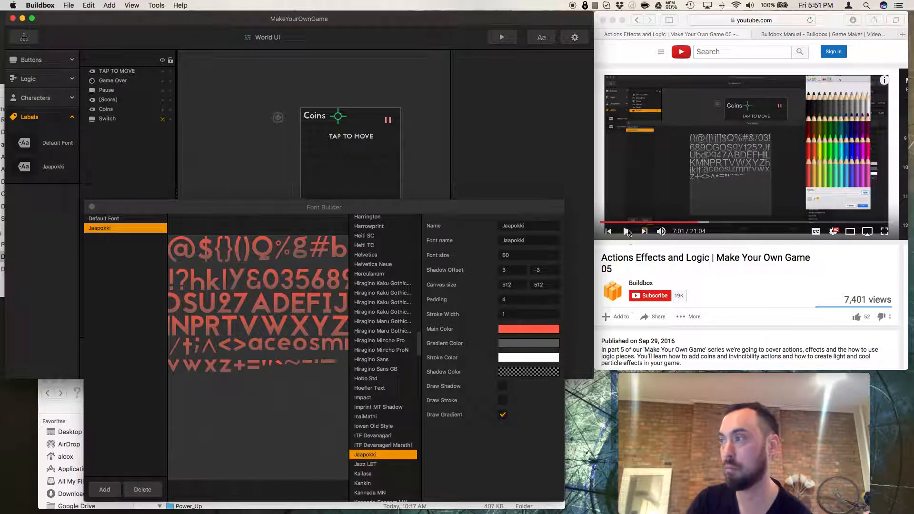
# Resume and pause the reference tutorial video.
pyautogui.click(628, 232)
pyautogui.click(626, 232)
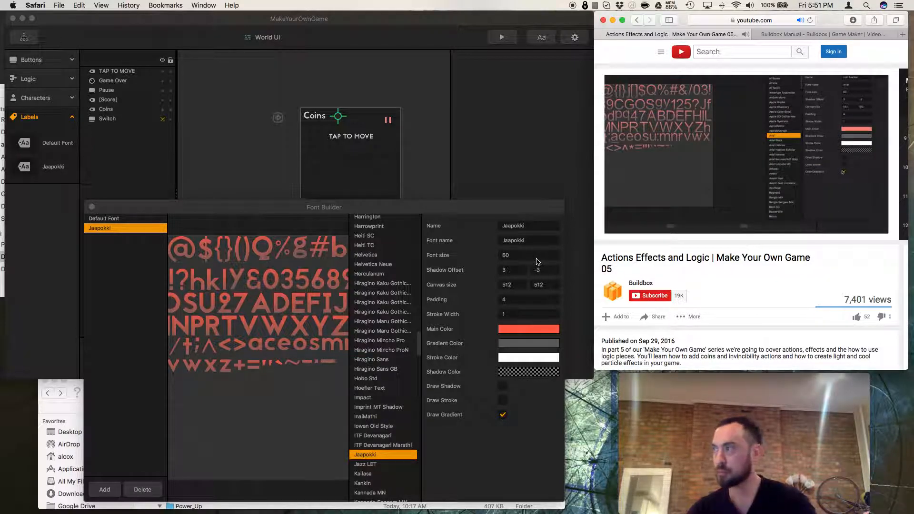
# Turn off Draw Gradient for the Jaapokki font and close the Font Builder.
pyautogui.click(504, 418)
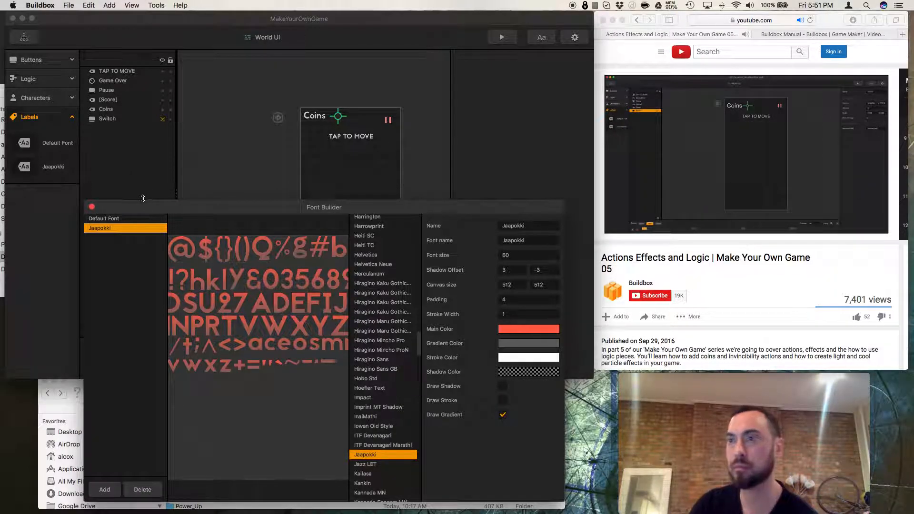
pyautogui.click(505, 418)
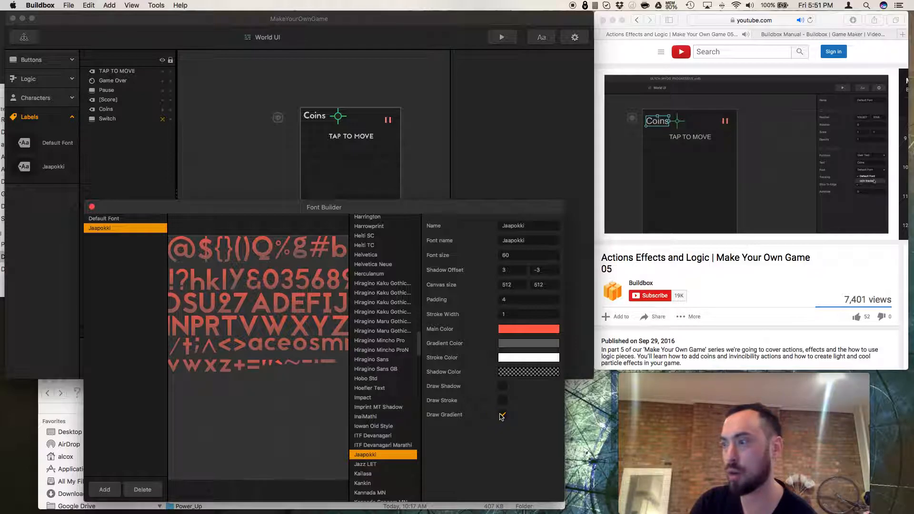
pyautogui.click(92, 207)
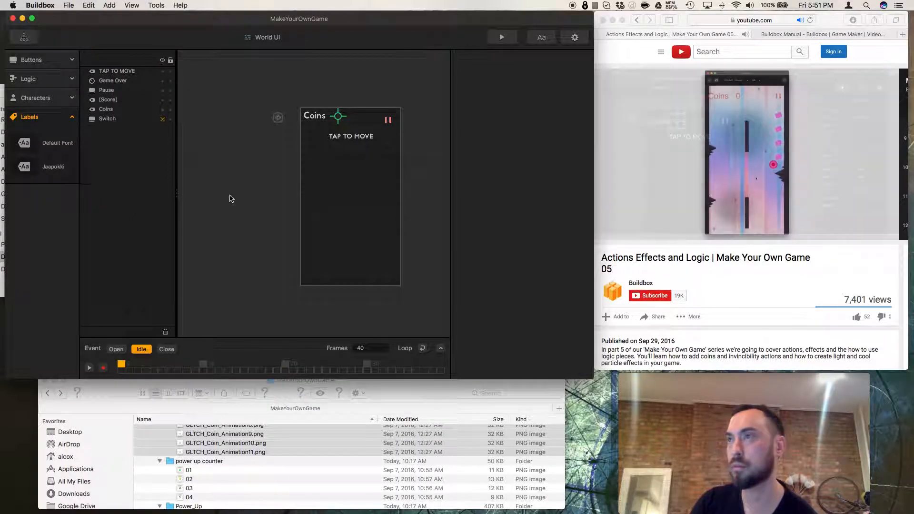
# Set the Coins label's font to Jaapokki.
pyautogui.click(325, 119)
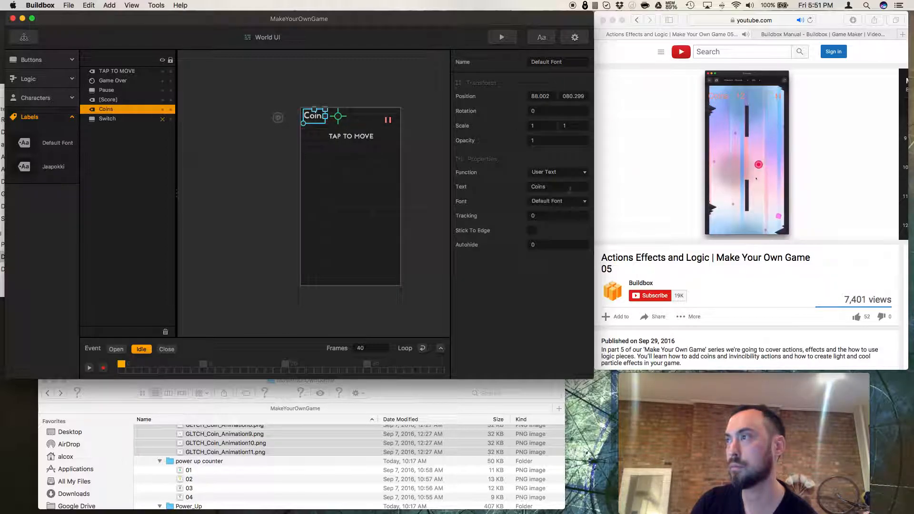
pyautogui.click(571, 202)
pyautogui.click(569, 223)
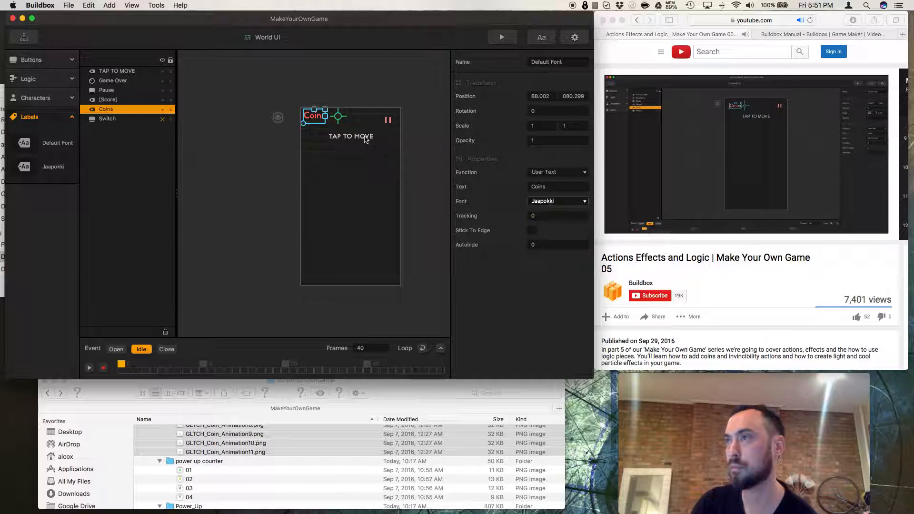
# Set the TAP TO MOVE label's font to Jaapokki.
pyautogui.click(364, 139)
pyautogui.click(583, 201)
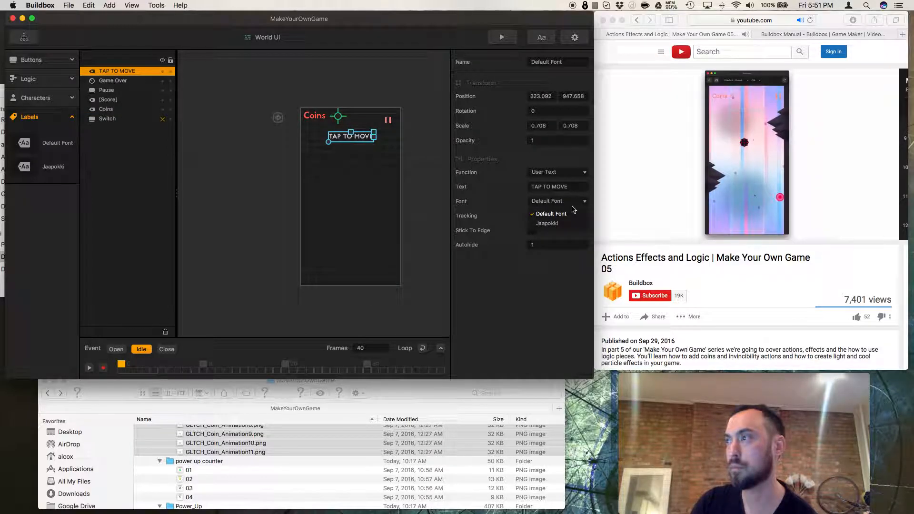
pyautogui.click(555, 223)
# Preview the game and play a round to check the restyled labels.
pyautogui.click(502, 37)
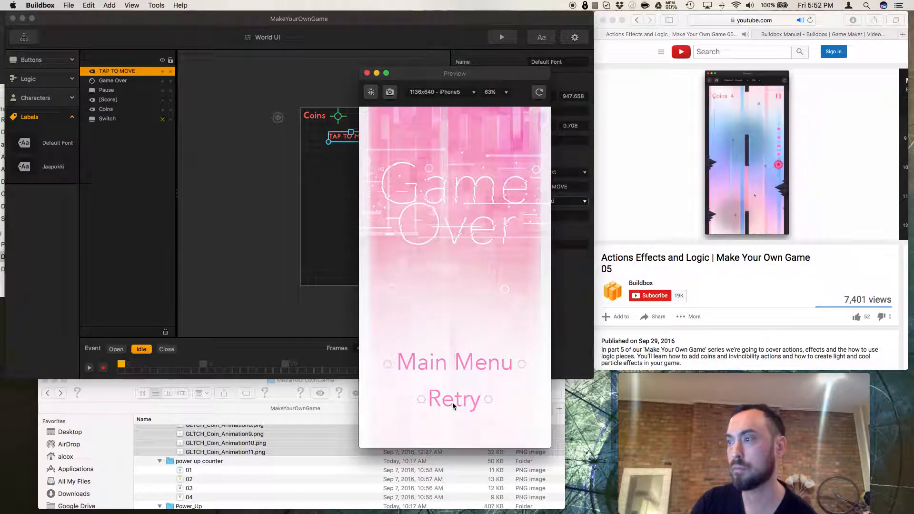
pyautogui.click(453, 402)
pyautogui.click(448, 376)
pyautogui.click(449, 376)
pyautogui.click(448, 376)
pyautogui.click(449, 375)
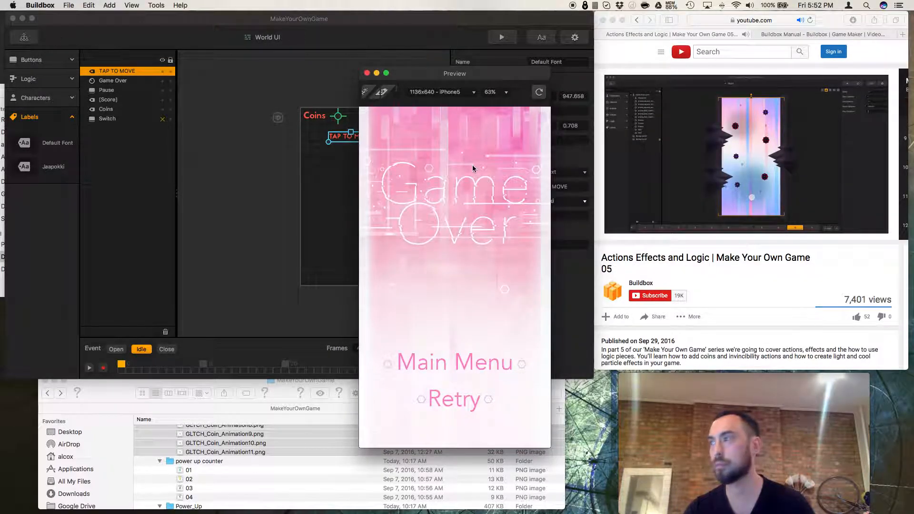
# Play and pause the reference tutorial video, and close the game preview.
pyautogui.click(629, 244)
pyautogui.click(628, 232)
pyautogui.click(367, 73)
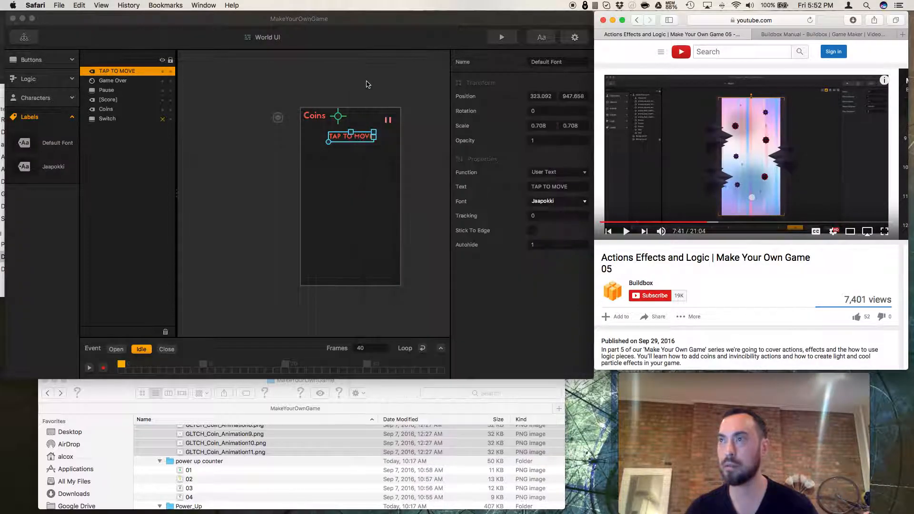
# Move the Coins label slightly to the right in the World UI.
pyautogui.click(251, 156)
pyautogui.click(317, 117)
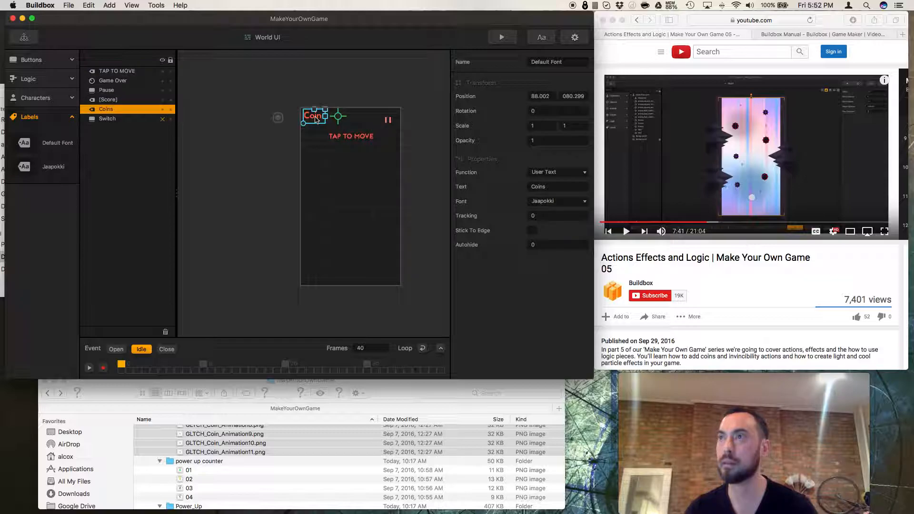
pyautogui.click(340, 120)
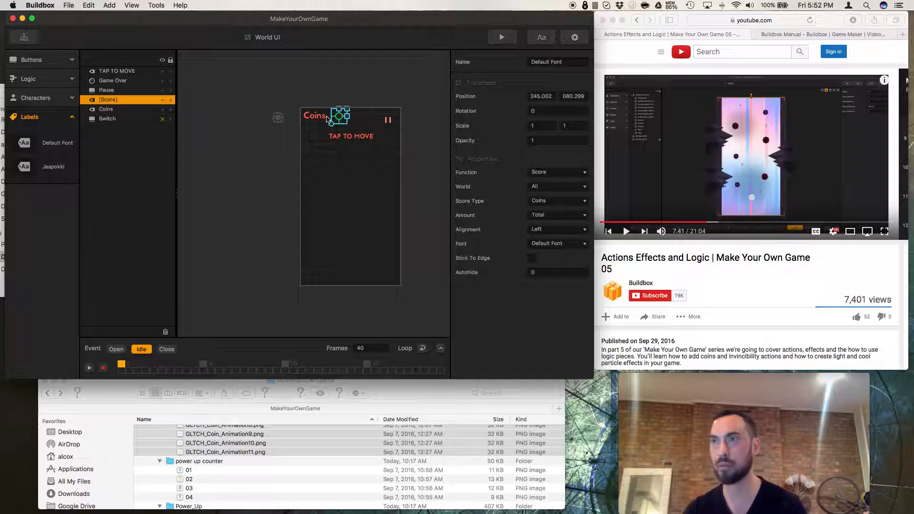
pyautogui.click(312, 120)
pyautogui.press('Right')
pyautogui.moveTo(317, 119); pyautogui.dragTo(322, 118)
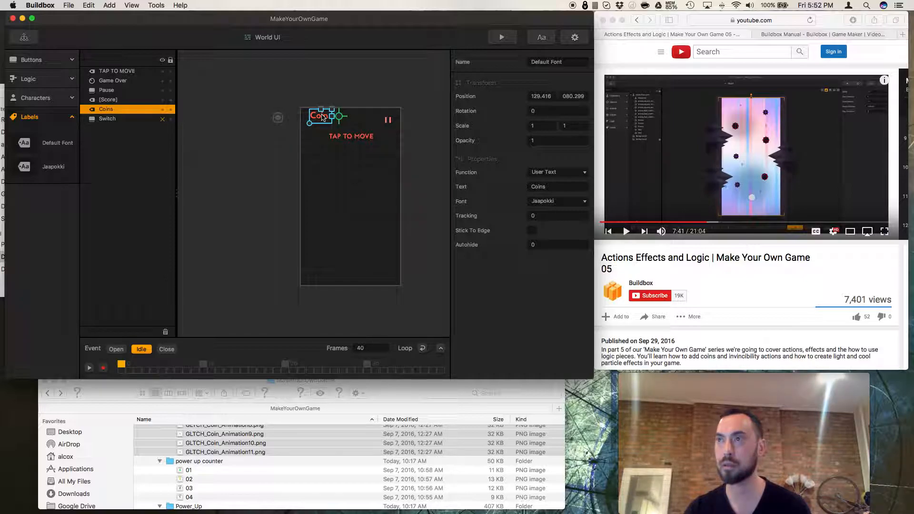
# Preview the game from the start screen to check the Coins label position.
pyautogui.click(502, 37)
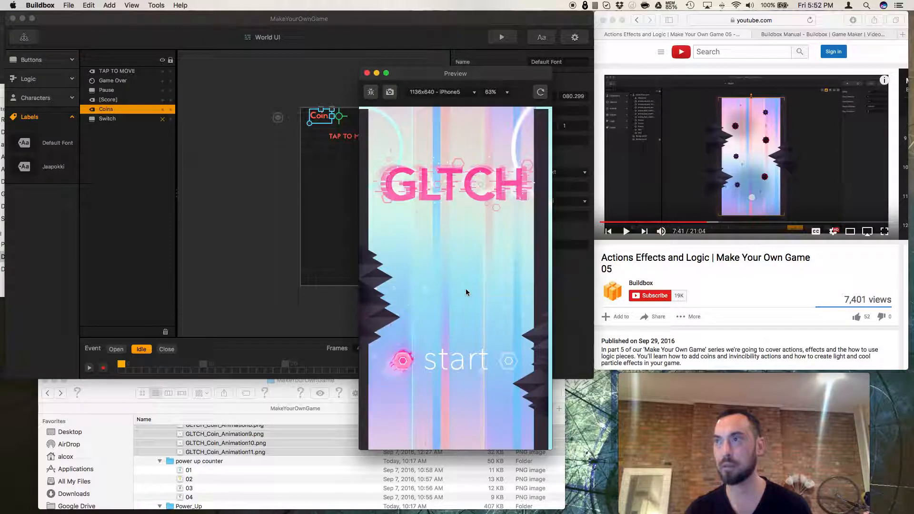
pyautogui.click(460, 366)
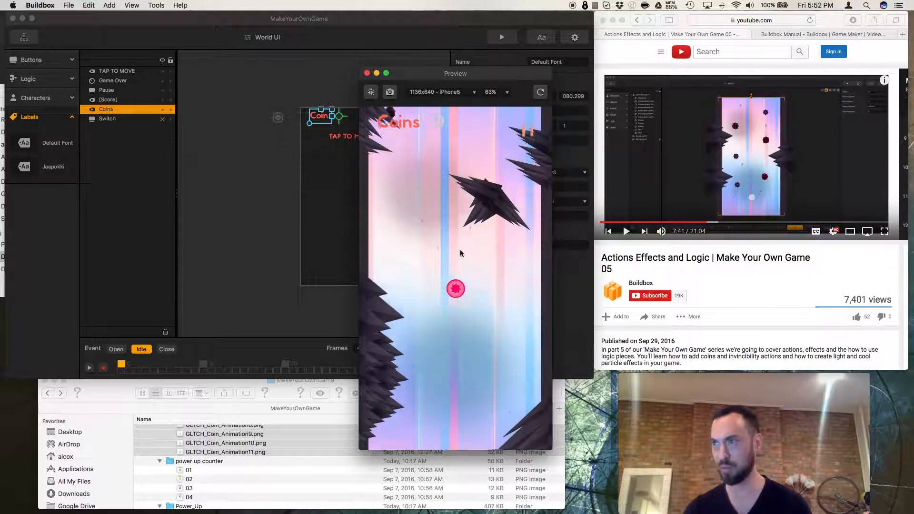
pyautogui.click(366, 73)
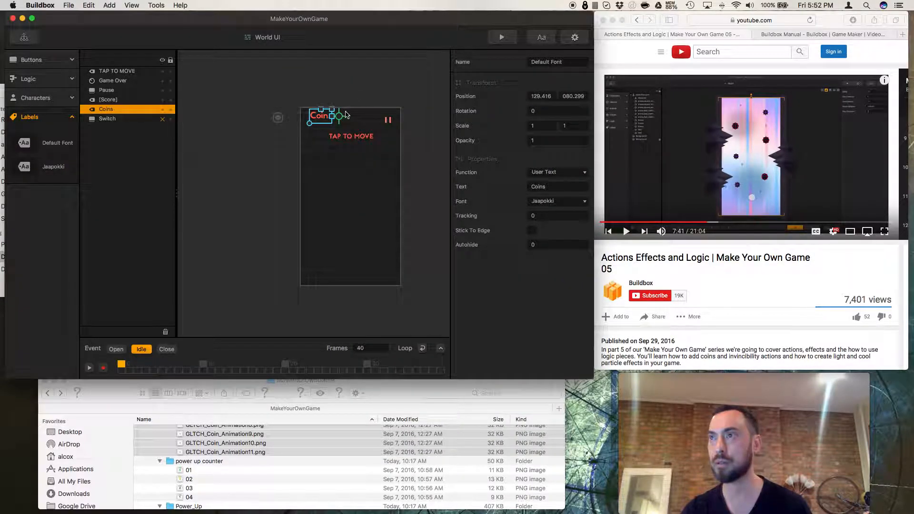
# Shift the coin score counter slightly left beside the Coins label and preview the game.
pyautogui.click(343, 116)
pyautogui.moveTo(343, 116); pyautogui.dragTo(341, 116)
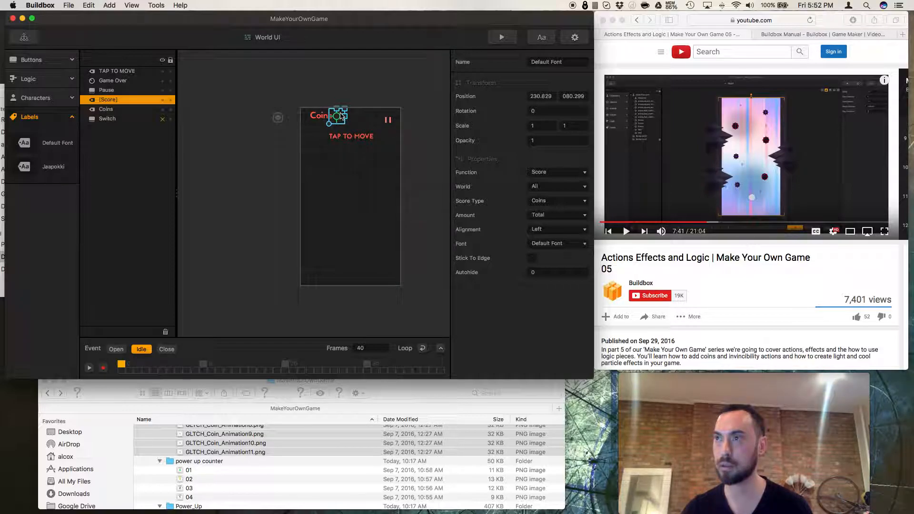
pyautogui.click(501, 38)
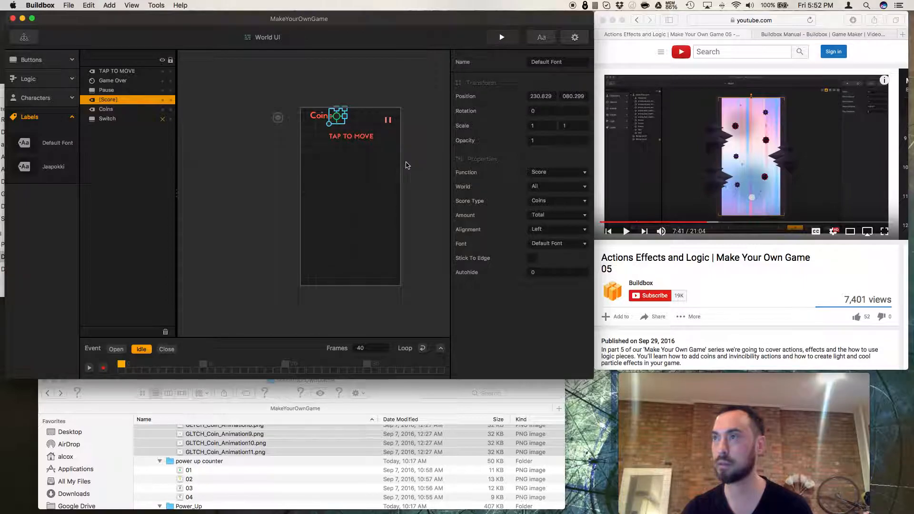
pyautogui.click(460, 363)
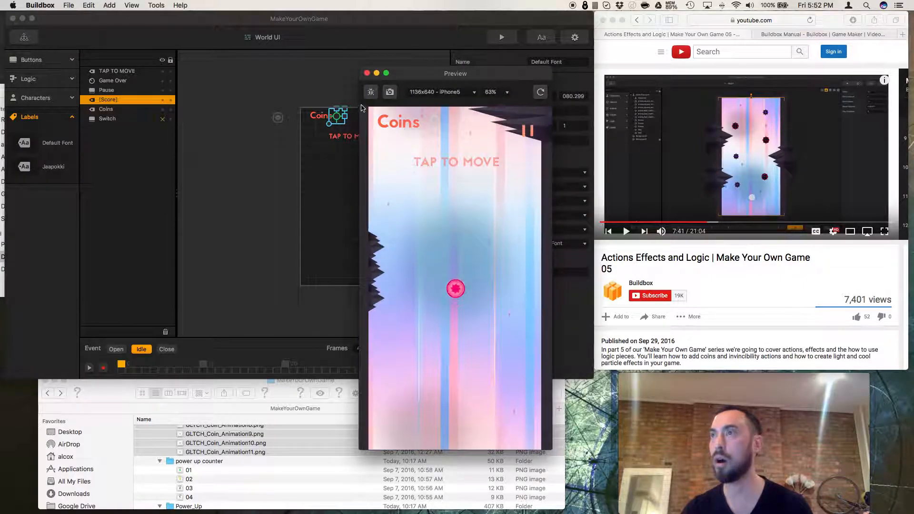
pyautogui.click(367, 72)
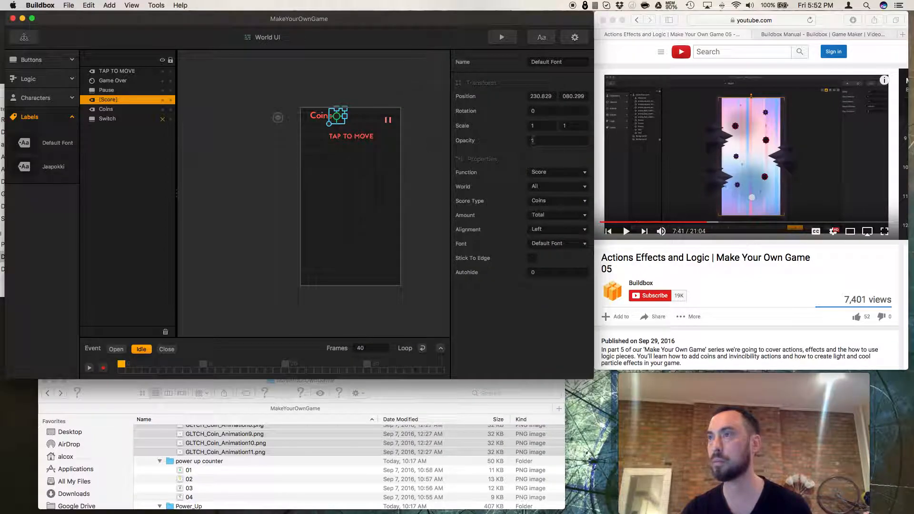
# Set the coin score counter's font to Jaapokki.
pyautogui.click(558, 243)
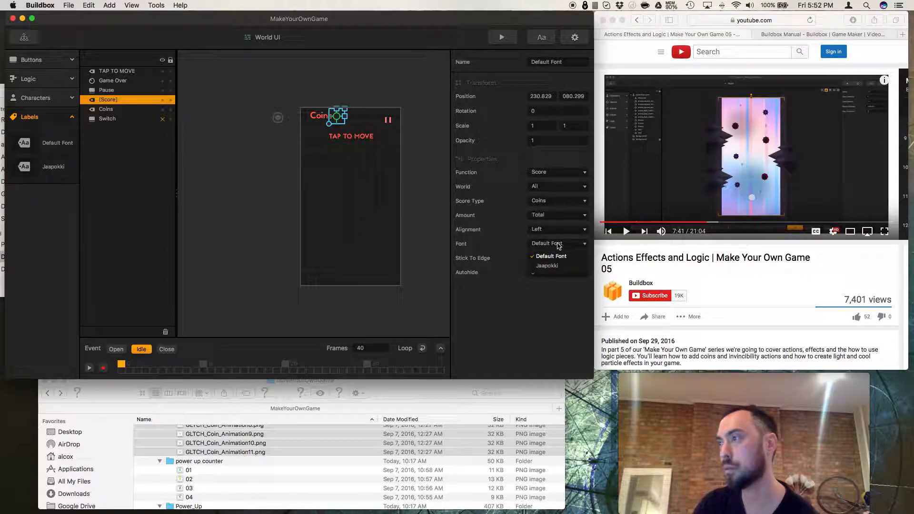
pyautogui.click(556, 265)
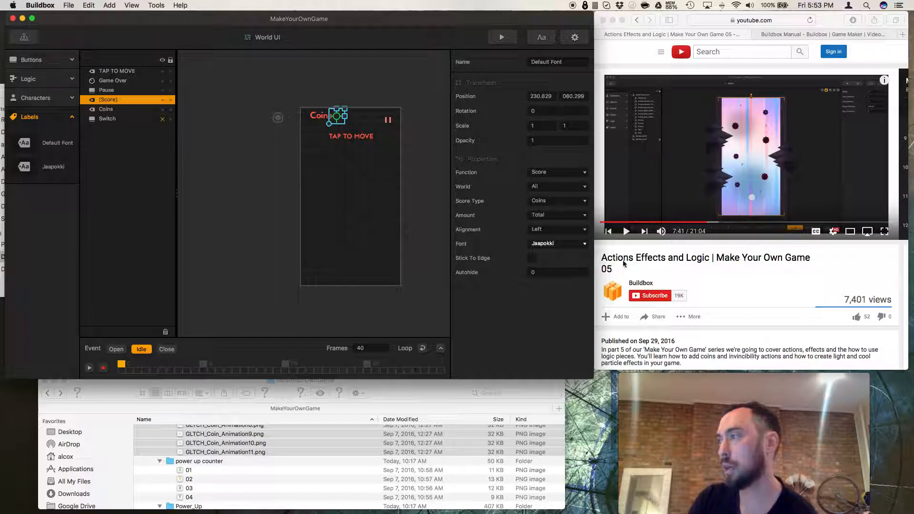
# Play and pause the reference tutorial video.
pyautogui.click(626, 232)
pyautogui.click(626, 232)
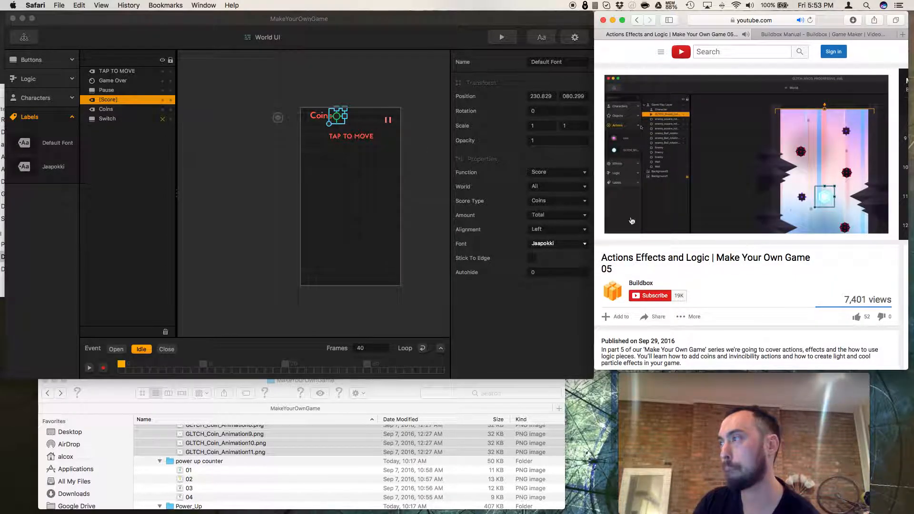
pyautogui.moveTo(629, 233)
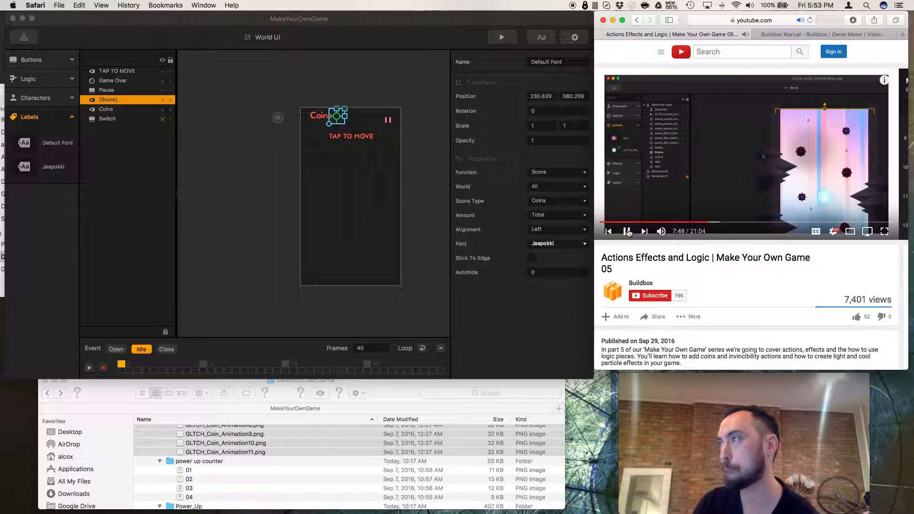
pyautogui.click(628, 233)
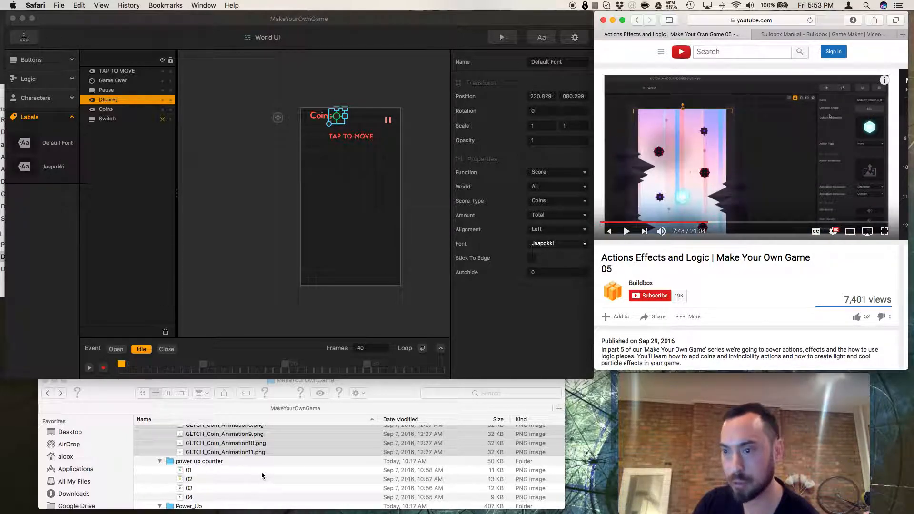
# Try to drag the shield invincibility power-up image sequence from the project folder into the editor.
pyautogui.scroll(-2, 262, 475)
pyautogui.scroll(-1, 238, 475)
pyautogui.click(231, 466)
pyautogui.scroll(-5, 231, 466)
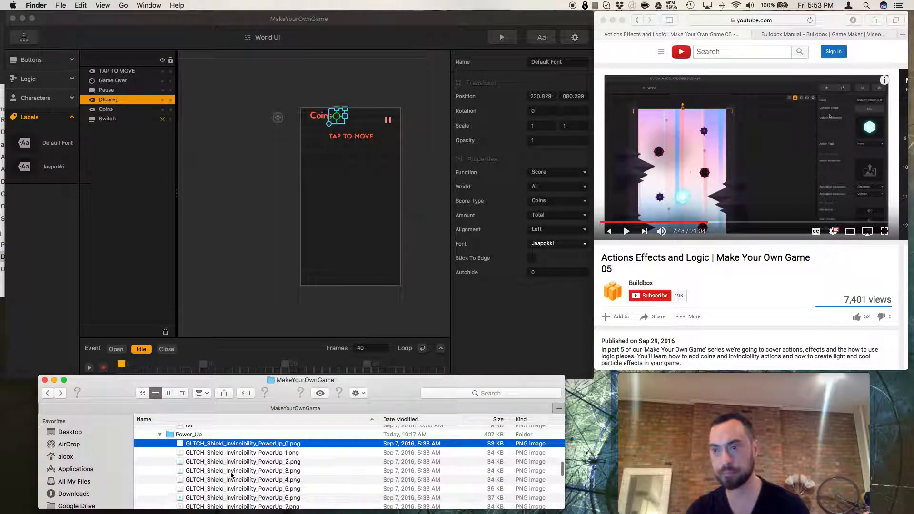
pyautogui.keyDown('shift'); pyautogui.click(227, 458); pyautogui.keyUp('shift')
pyautogui.moveTo(227, 458); pyautogui.dragTo(273, 346)
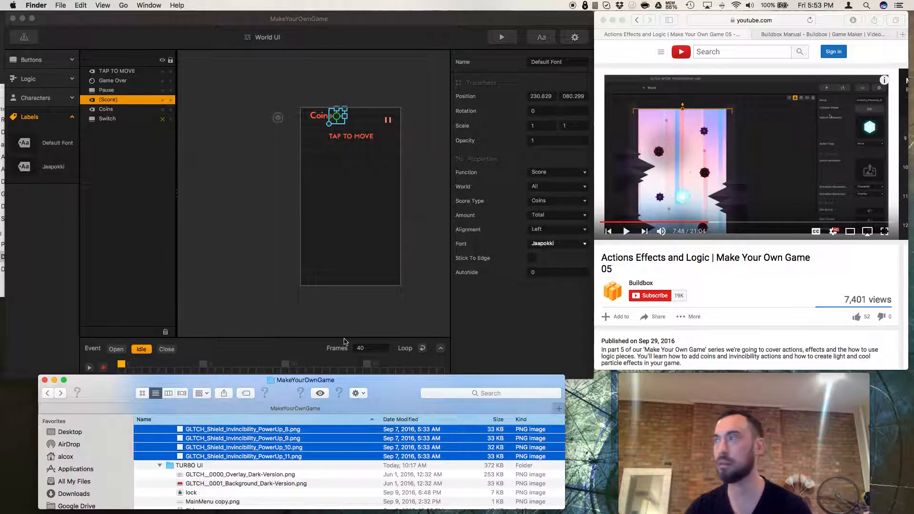
# Rewind the reference tutorial video to 7:37.
pyautogui.click(693, 270)
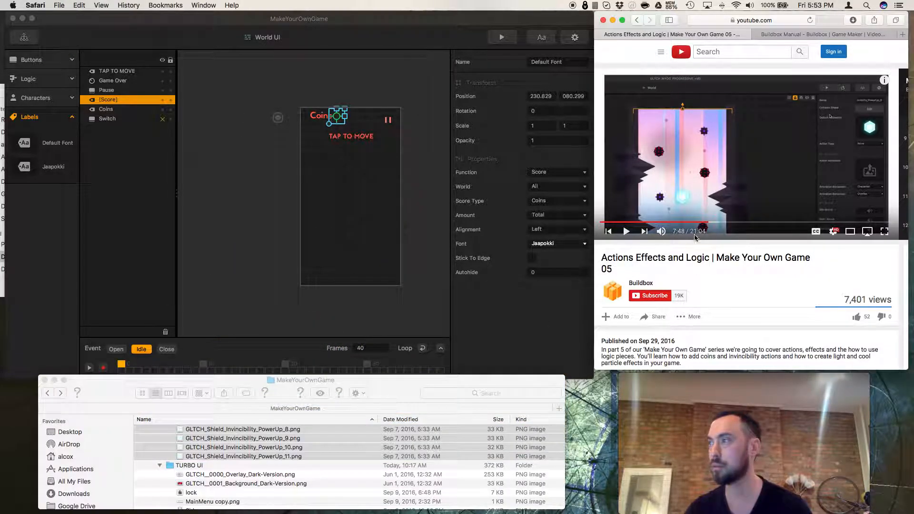
pyautogui.click(707, 222)
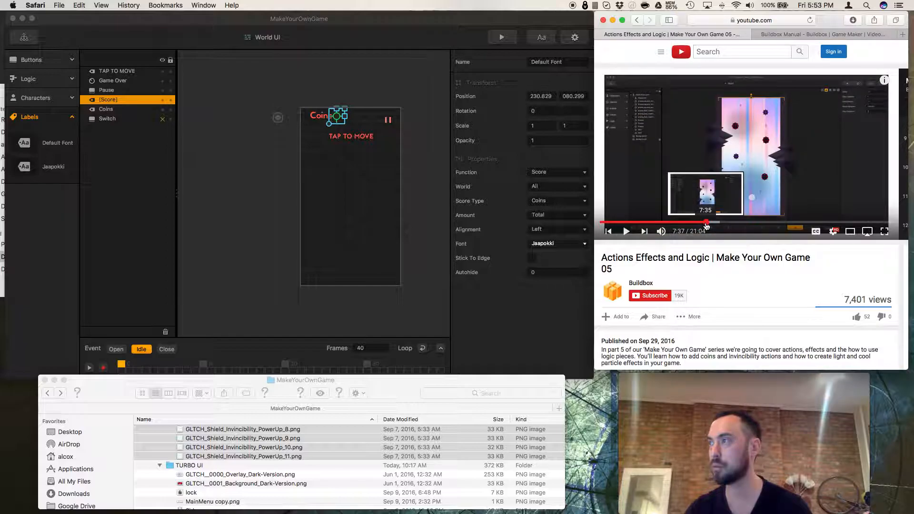
# Open the Glitch 1 level scene and drag the shield invincibility power-up image sequence into it.
pyautogui.click(269, 156)
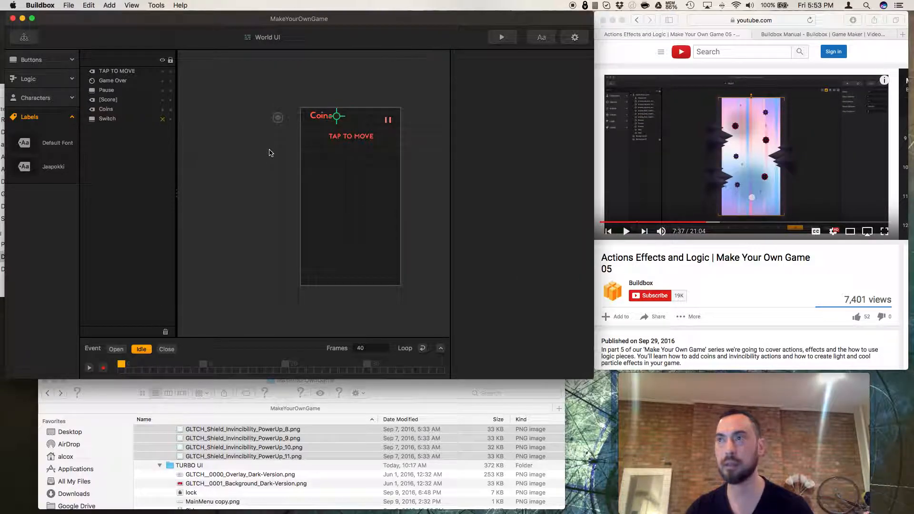
pyautogui.click(23, 37)
pyautogui.click(261, 254)
pyautogui.doubleClick(261, 255)
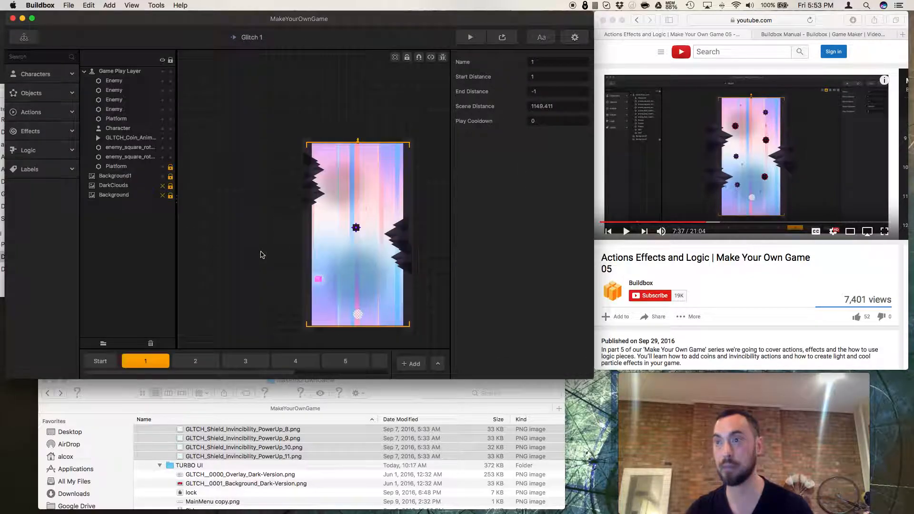
pyautogui.moveTo(217, 451); pyautogui.dragTo(627, 237)
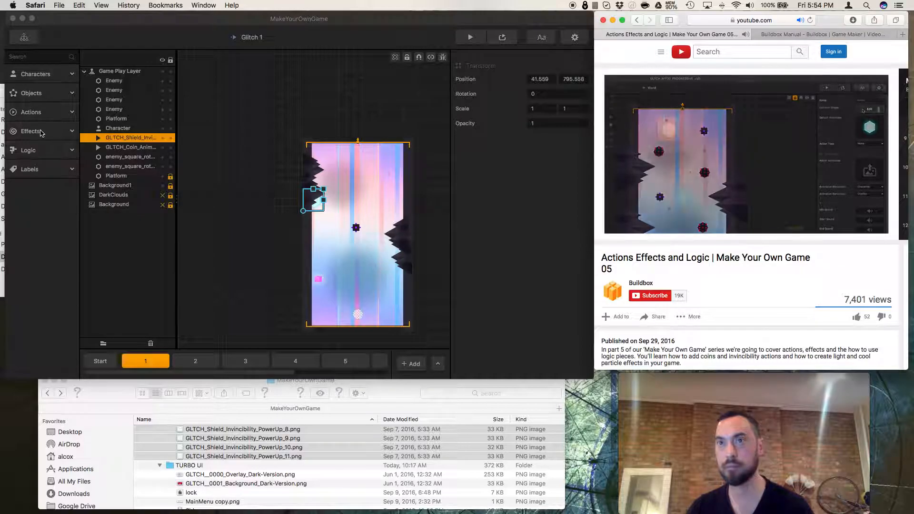
# Open the Actions assets, select the shield action and rename it to invincibility.
pyautogui.click(37, 116)
pyautogui.click(45, 158)
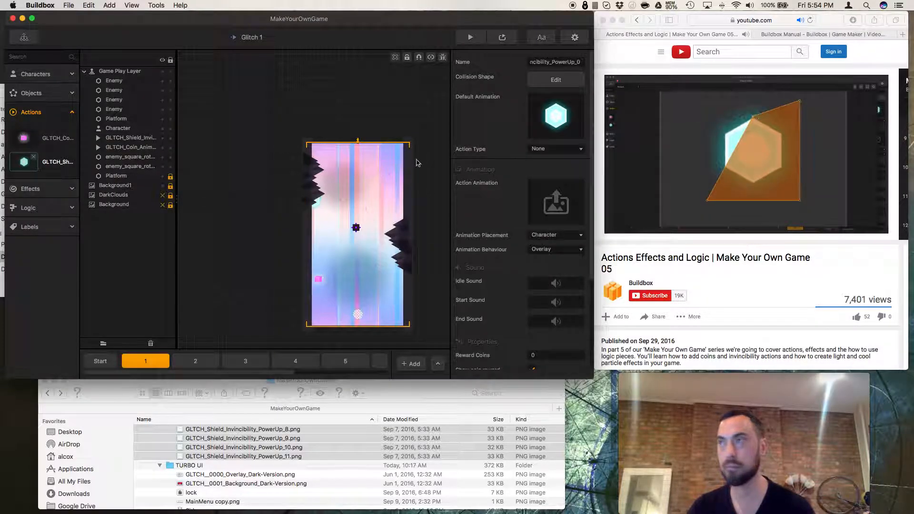
pyautogui.hotkey('ctrl', 'Up')
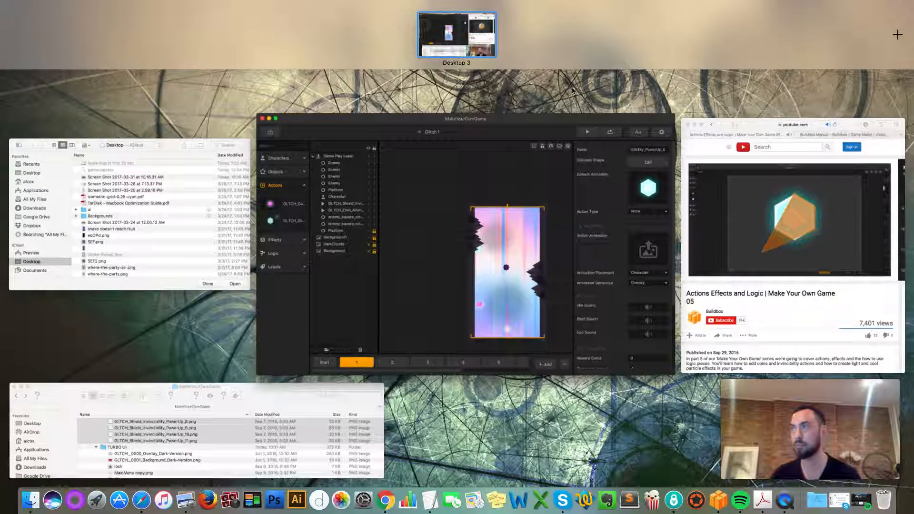
pyautogui.click(529, 123)
pyautogui.doubleClick(557, 61)
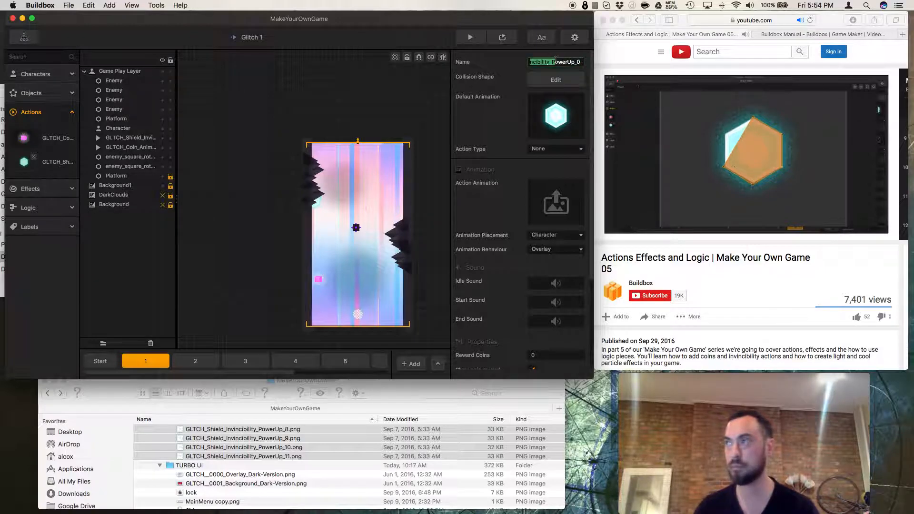
pyautogui.doubleClick(556, 61)
pyautogui.write('invin')
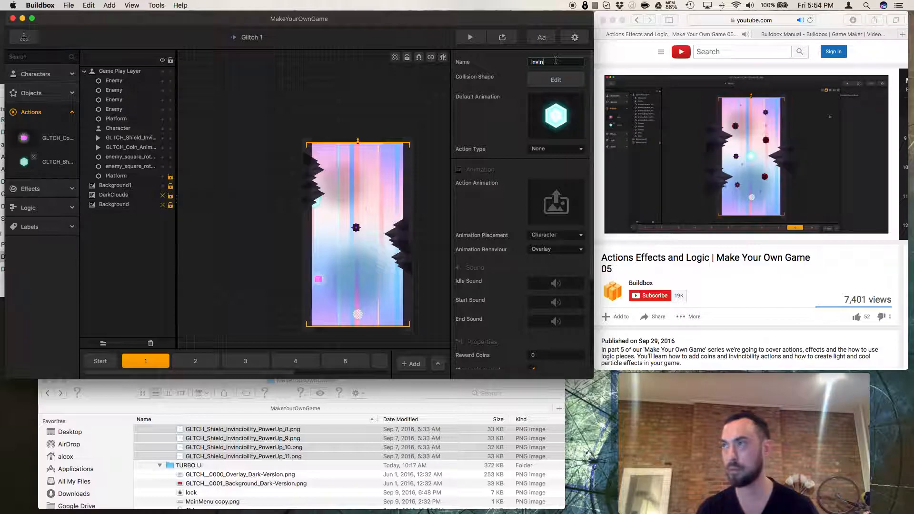
pyautogui.write('ca')
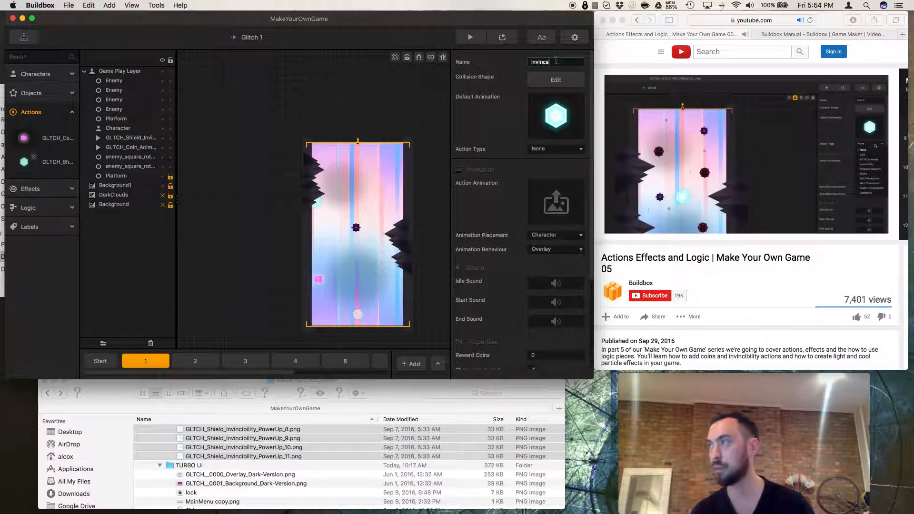
pyautogui.write('bility')
# Edit the invincibility action's collision shape, moving its polygon points to outline the hexagonal shield graphic.
pyautogui.click(556, 79)
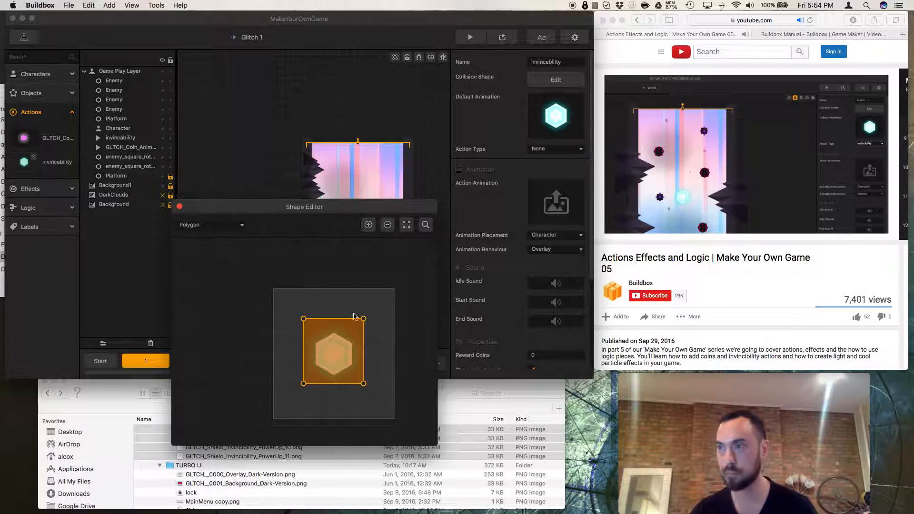
pyautogui.scroll(5, 342, 336)
pyautogui.moveTo(279, 310); pyautogui.dragTo(301, 351)
pyautogui.click(338, 327)
pyautogui.moveTo(339, 327); pyautogui.dragTo(328, 330)
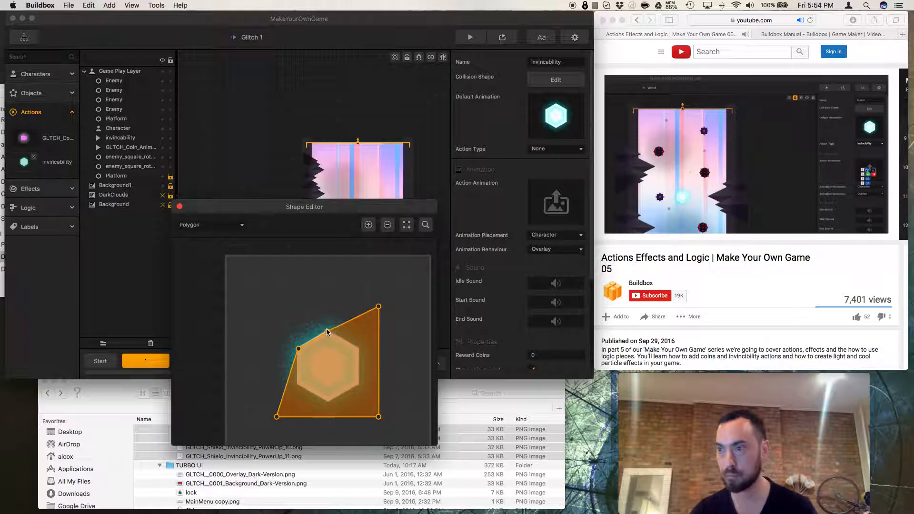
pyautogui.moveTo(379, 307); pyautogui.dragTo(358, 348)
pyautogui.moveTo(379, 418); pyautogui.dragTo(360, 386)
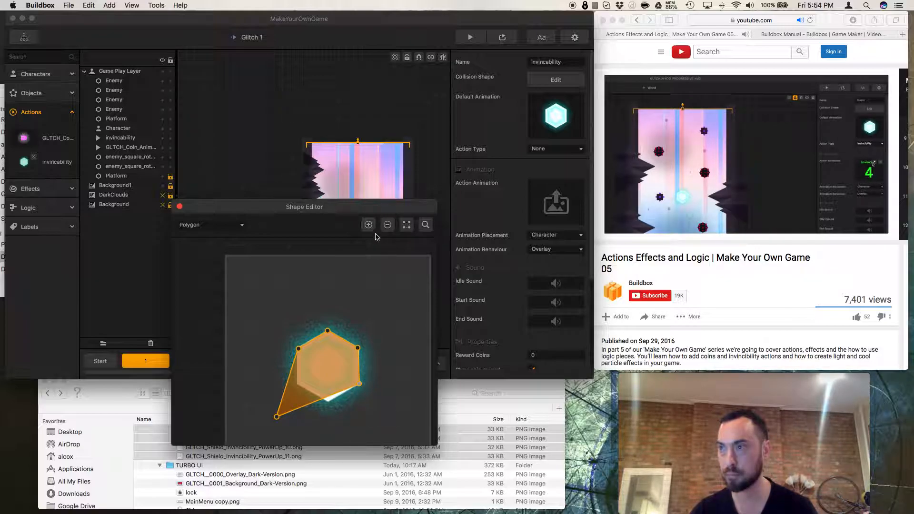
pyautogui.click(319, 400)
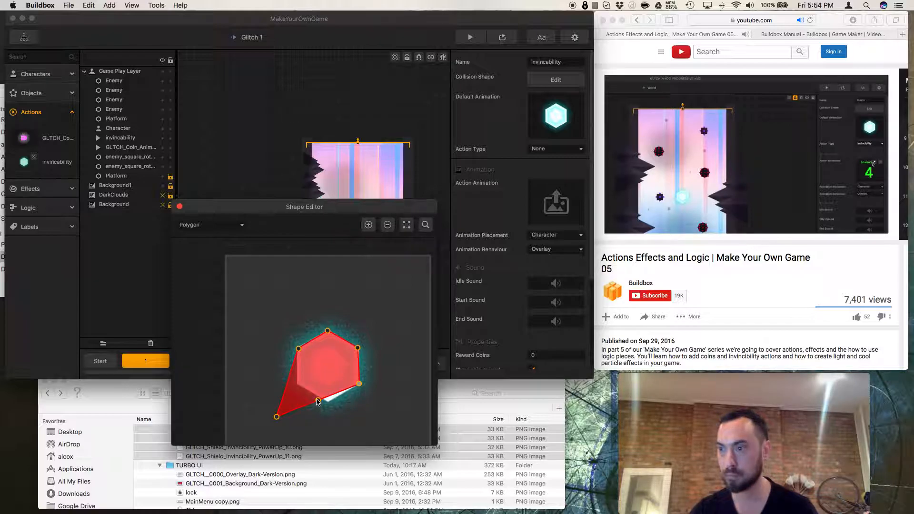
pyautogui.moveTo(318, 400); pyautogui.dragTo(330, 404)
pyautogui.moveTo(277, 417); pyautogui.dragTo(294, 385)
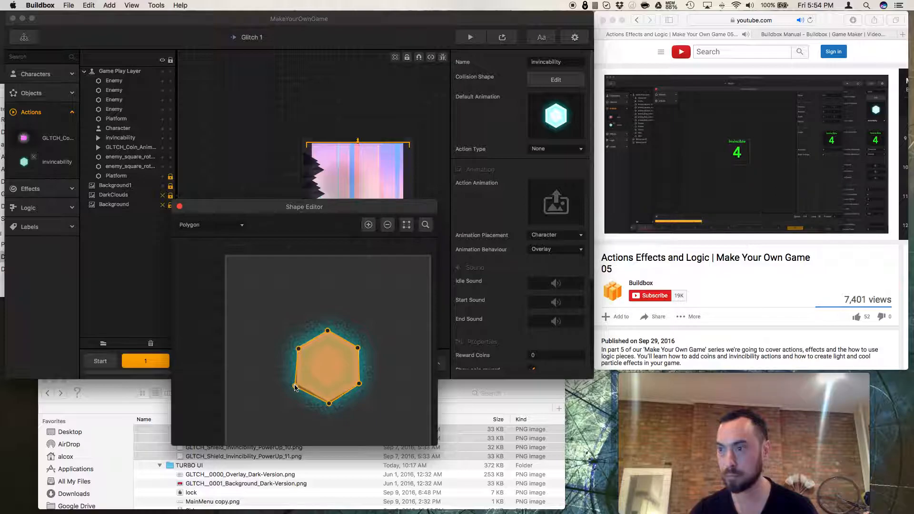
pyautogui.click(654, 274)
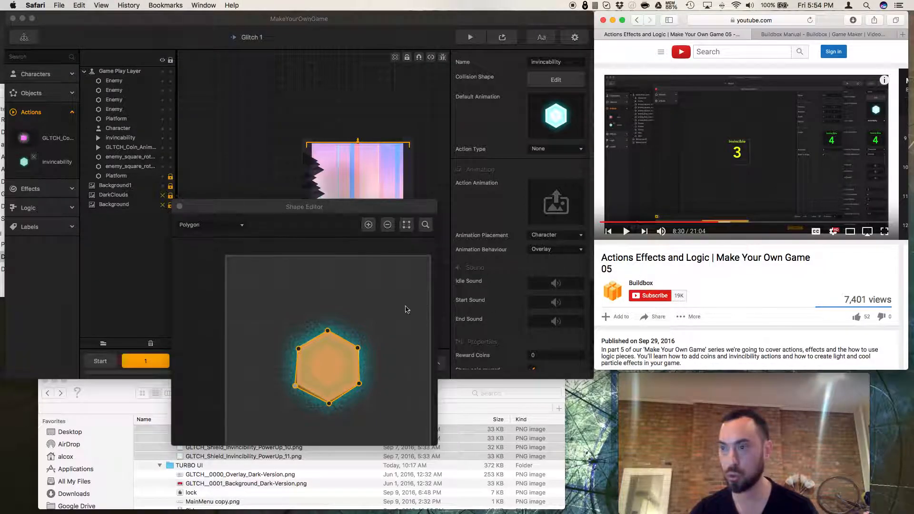
pyautogui.moveTo(300, 350); pyautogui.dragTo(294, 346)
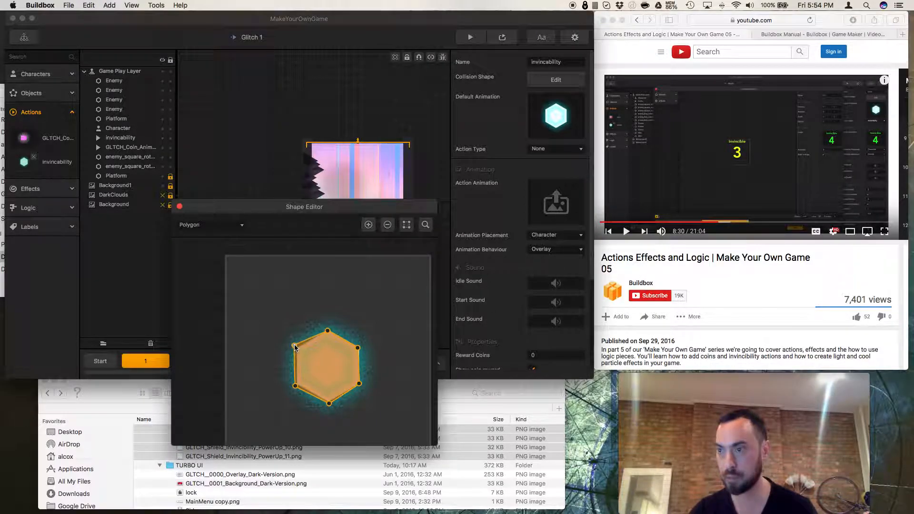
pyautogui.moveTo(327, 331); pyautogui.dragTo(363, 349)
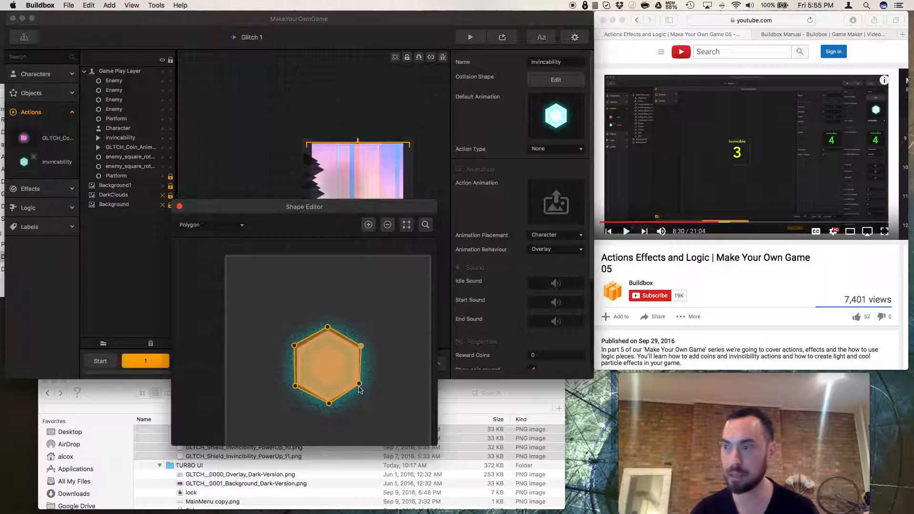
pyautogui.moveTo(360, 387); pyautogui.dragTo(327, 408)
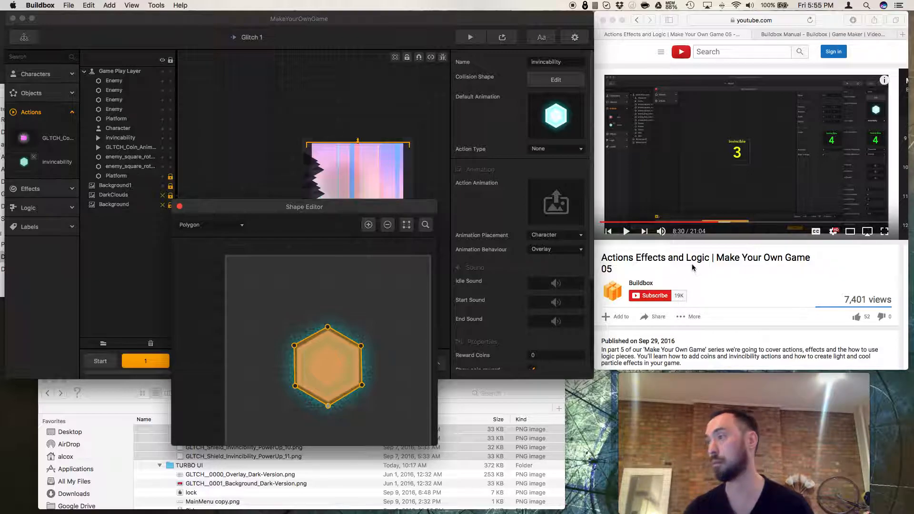
# Play and scrub the reference tutorial video back to about 7:49.
pyautogui.click(672, 263)
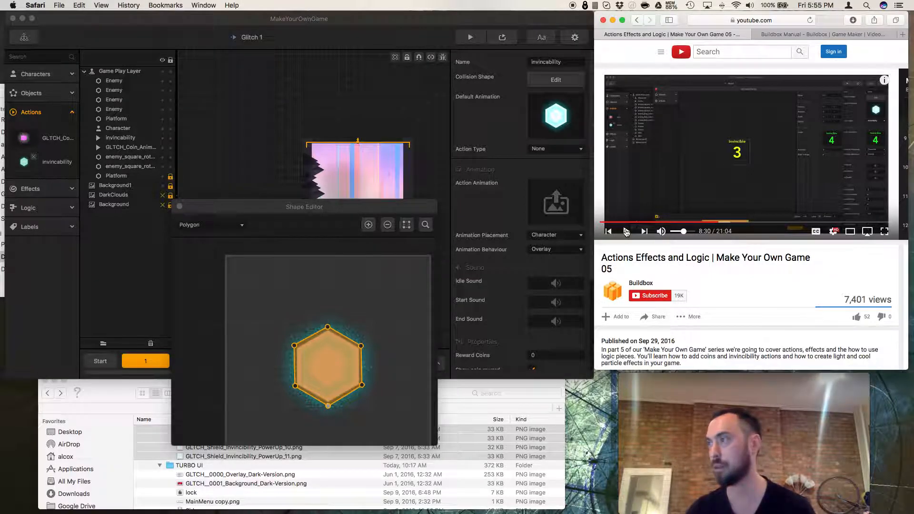
pyautogui.click(626, 231)
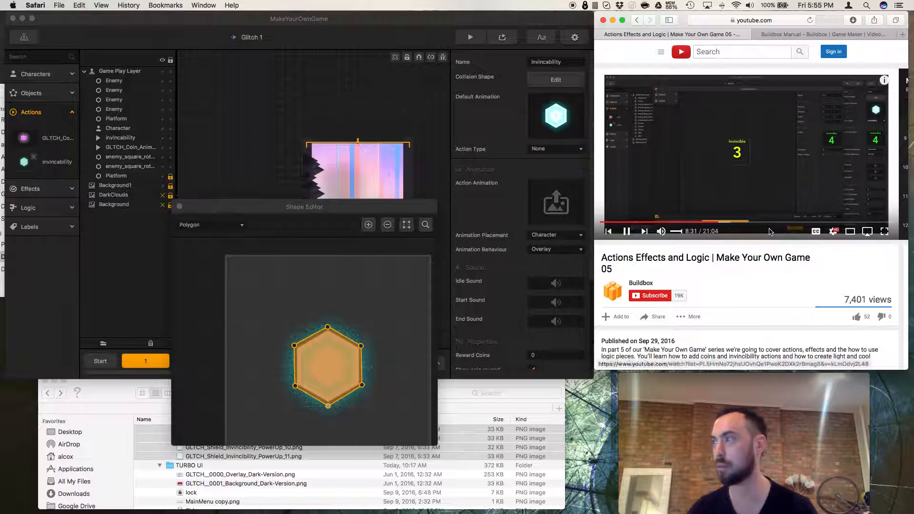
pyautogui.click(717, 223)
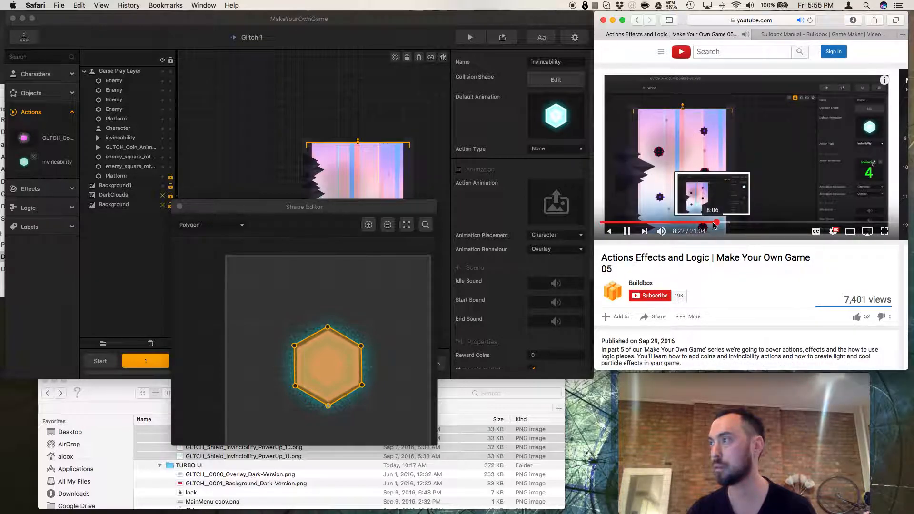
pyautogui.click(714, 223)
pyautogui.click(707, 223)
pyautogui.click(627, 231)
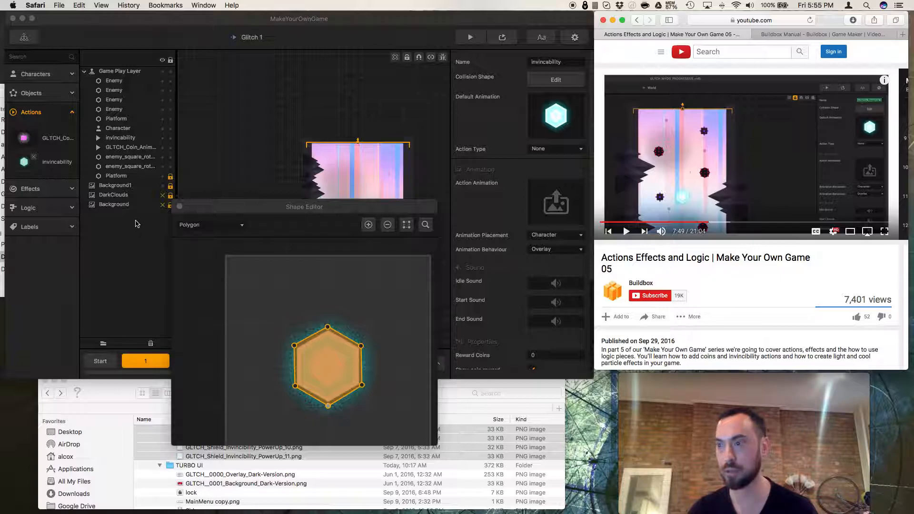
# Close the shape editor and place the invincibility action in the middle of the level.
pyautogui.click(180, 207)
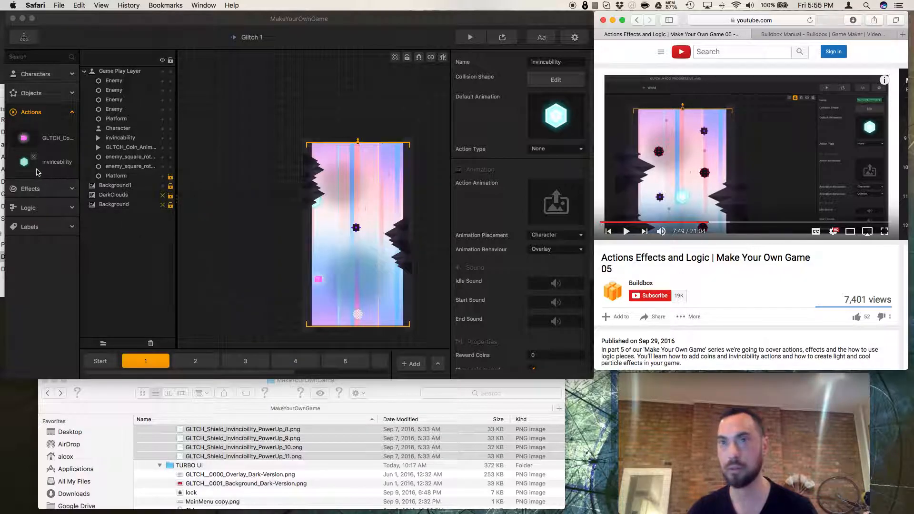
pyautogui.moveTo(38, 173); pyautogui.dragTo(362, 261)
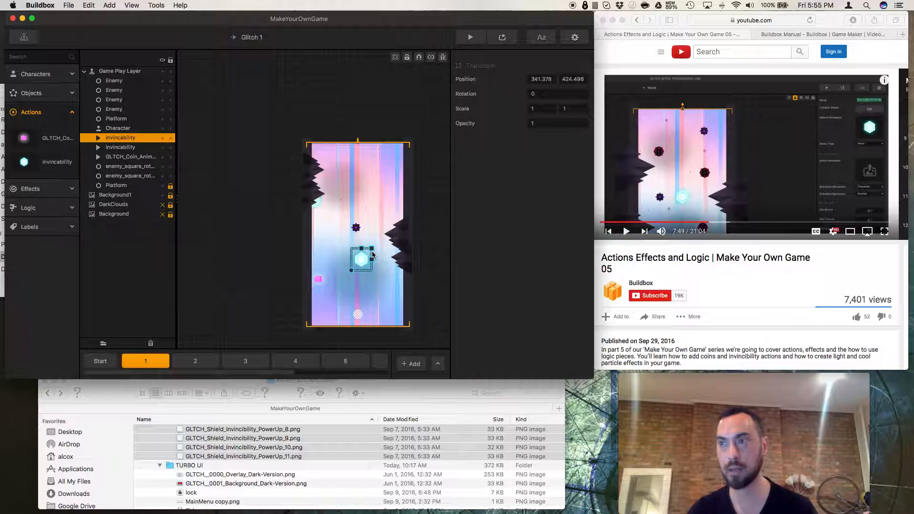
# Delete the earlier shield instance at the level's left edge from the scene.
pyautogui.scroll(1, 383, 249)
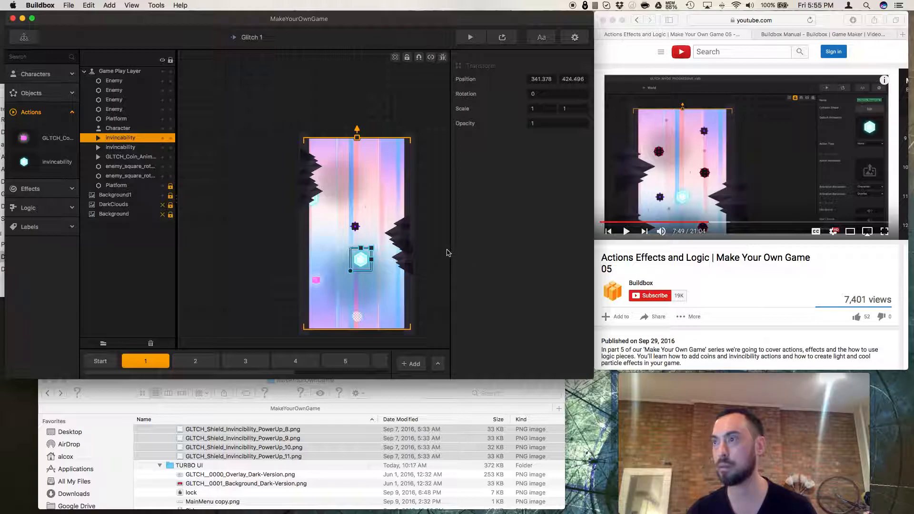
pyautogui.click(447, 250)
pyautogui.click(362, 260)
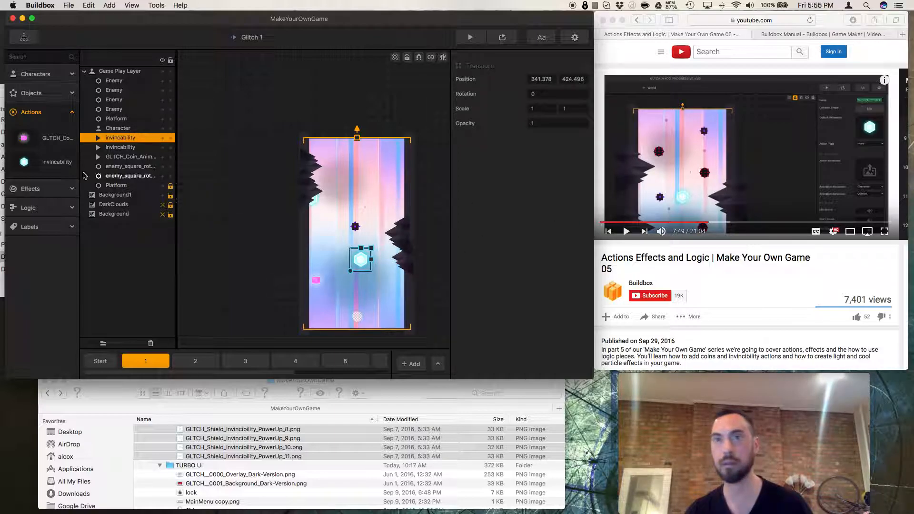
pyautogui.click(111, 148)
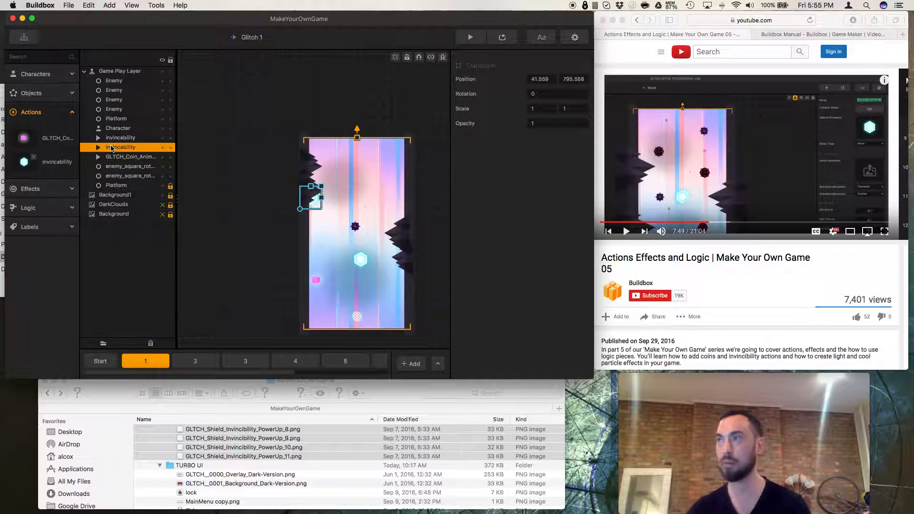
pyautogui.press('Delete')
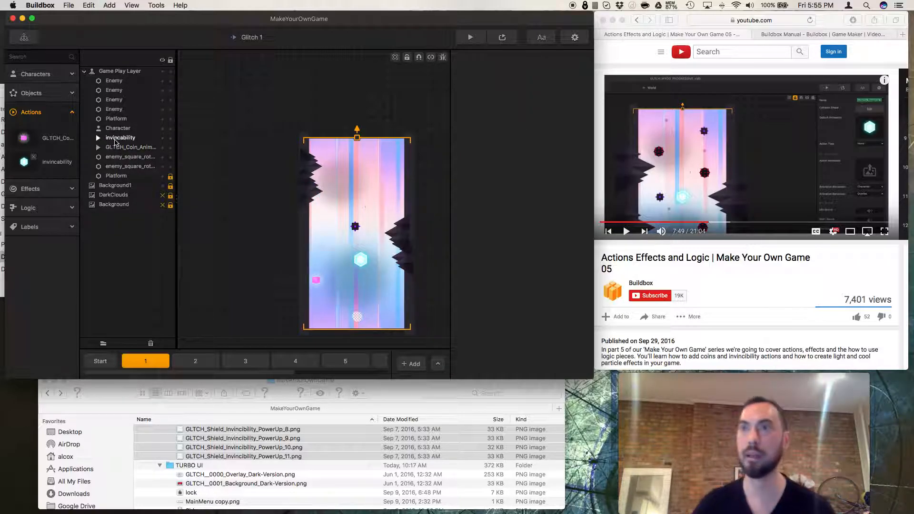
# Select the invincibility action asset and review its properties.
pyautogui.click(117, 139)
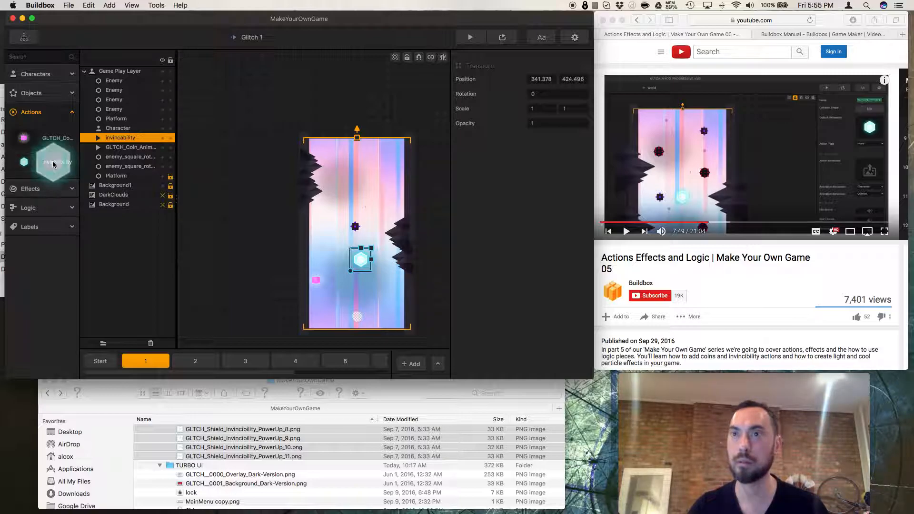
pyautogui.click(202, 220)
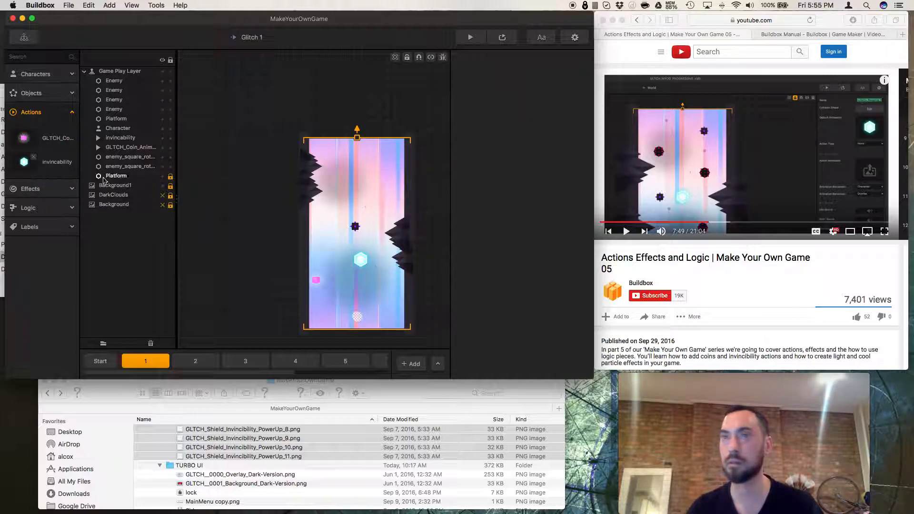
pyautogui.click(65, 166)
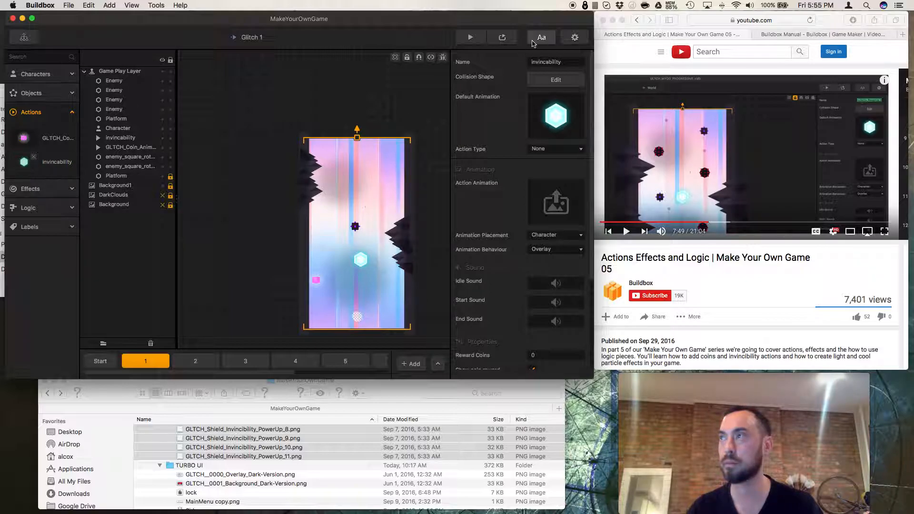
pyautogui.click(543, 63)
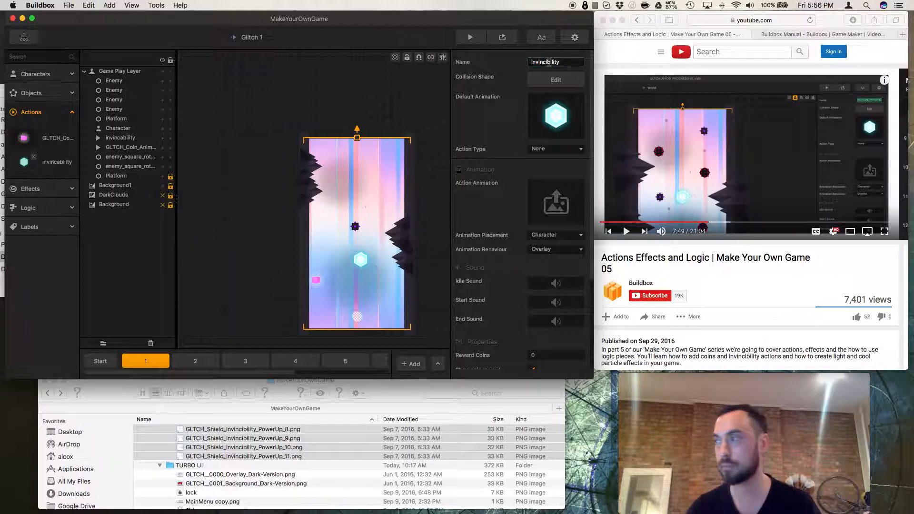
pyautogui.scroll(-3, 628, 264)
pyautogui.scroll(3, 629, 264)
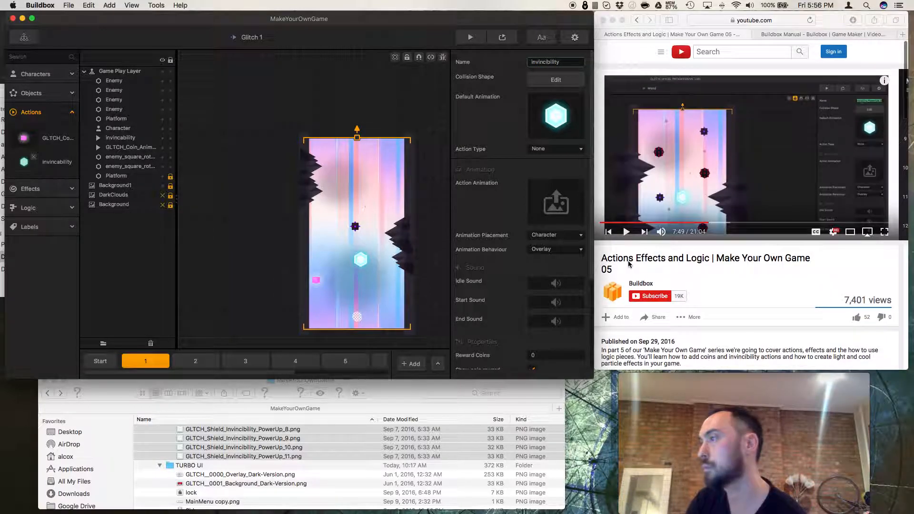
# Play and scrub the reference tutorial video to check the action settings.
pyautogui.click(626, 235)
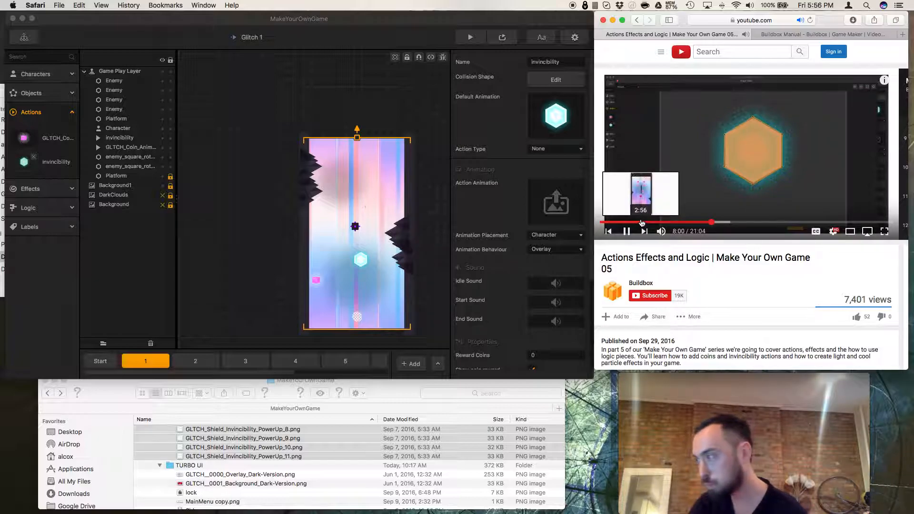
pyautogui.click(642, 222)
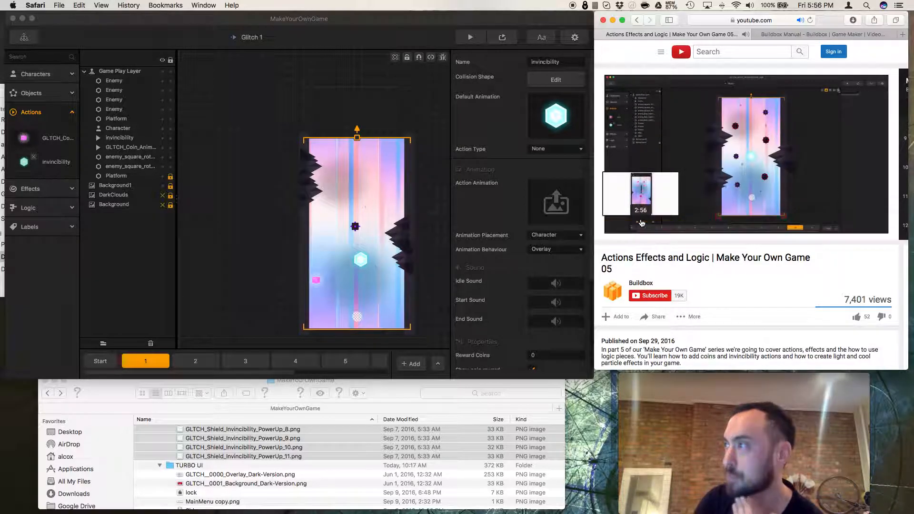
pyautogui.click(642, 222)
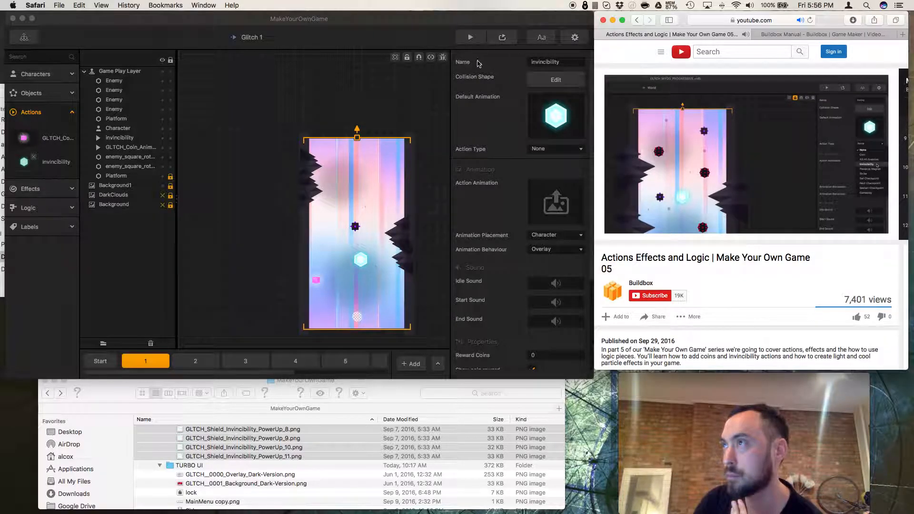
# Set the invincibility action's Action Type to Invincibility.
pyautogui.click(549, 151)
pyautogui.click(555, 149)
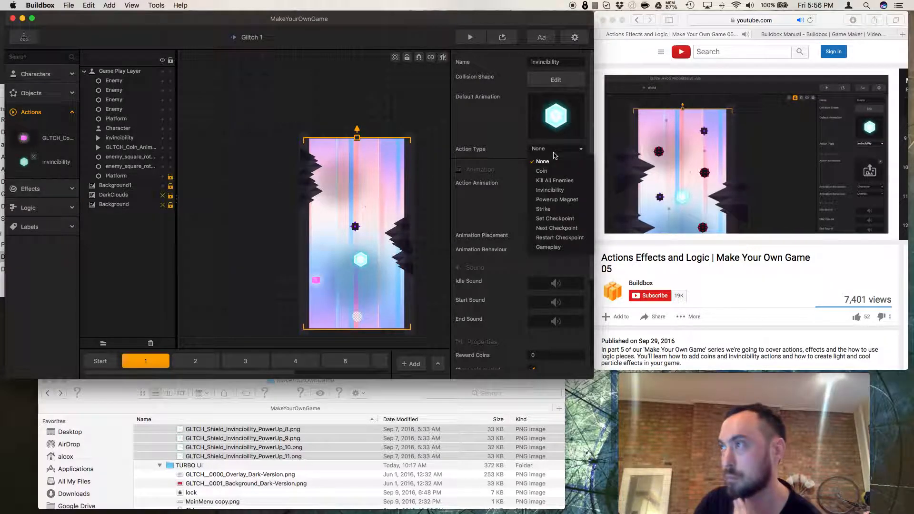
pyautogui.click(551, 191)
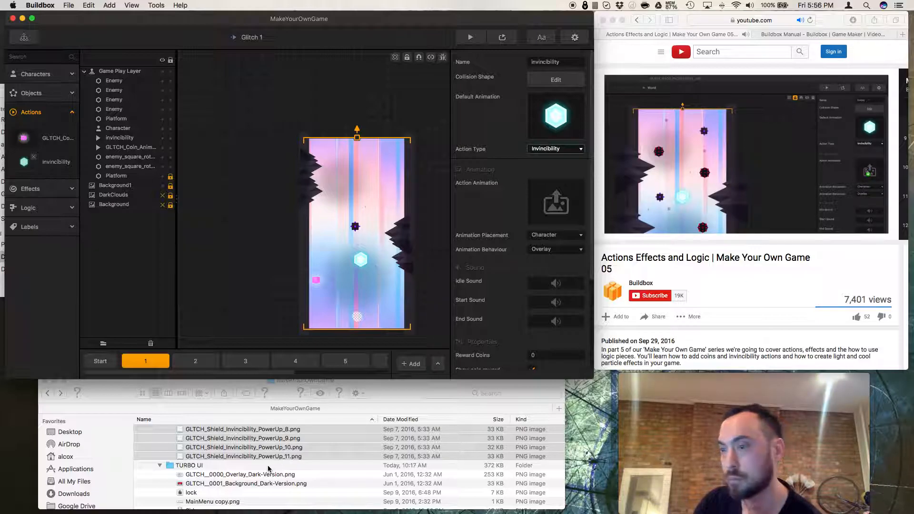
pyautogui.scroll(5, 268, 470)
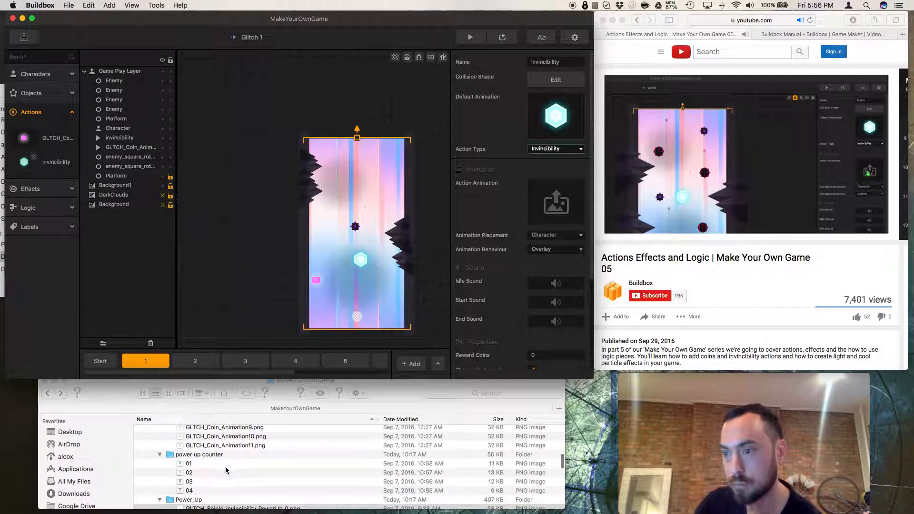
# Assign the four power up counter images 01 to 04 as the invincibility action's Action Animation.
pyautogui.click(183, 464)
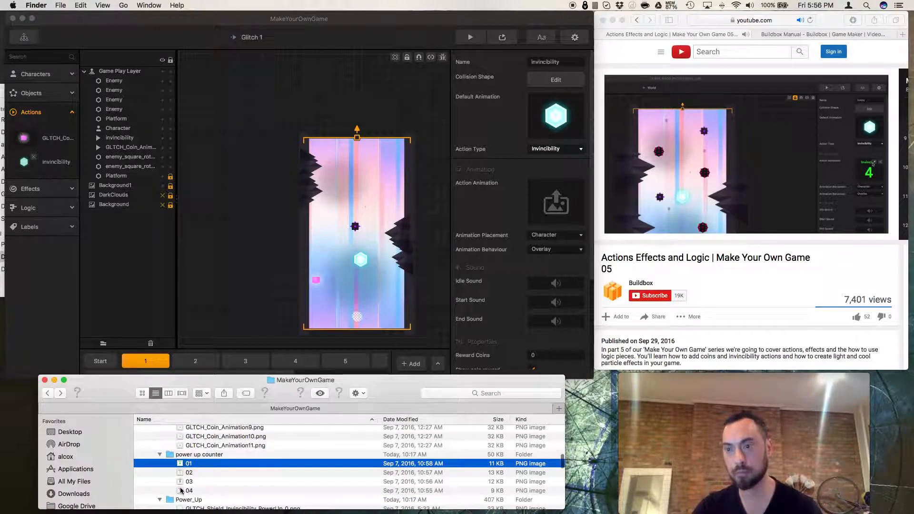
pyautogui.keyDown('shift'); pyautogui.click(187, 491); pyautogui.keyUp('shift')
pyautogui.moveTo(274, 458); pyautogui.dragTo(560, 219)
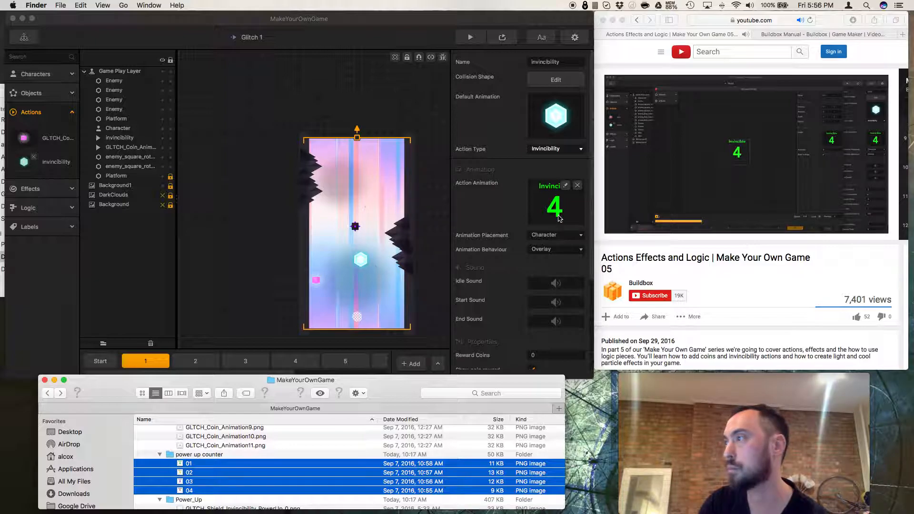
pyautogui.click(553, 228)
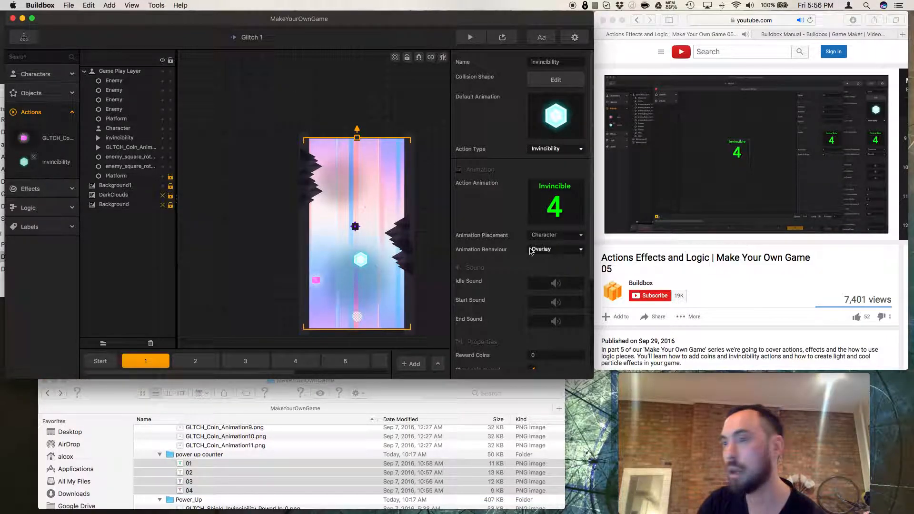
# Check the reference tutorial video, then open the invincibility action animation in the Animation Editor.
pyautogui.click(634, 247)
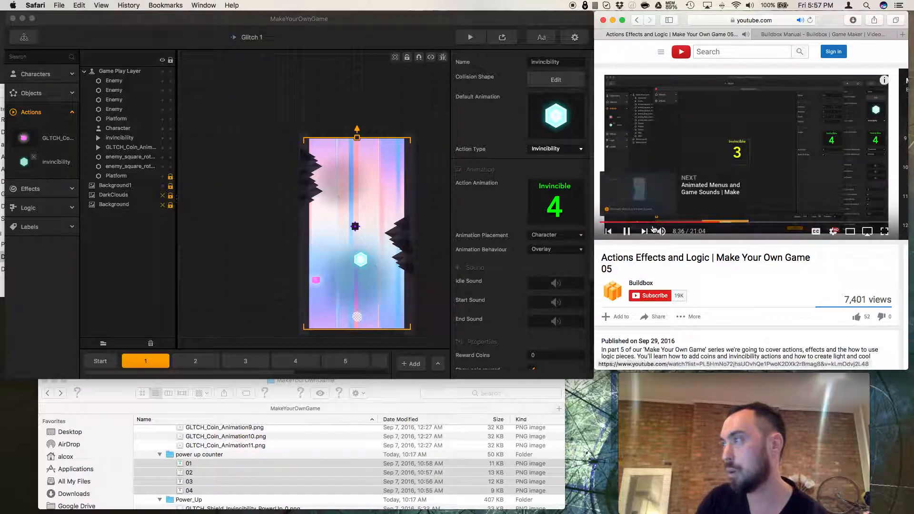
pyautogui.click(719, 224)
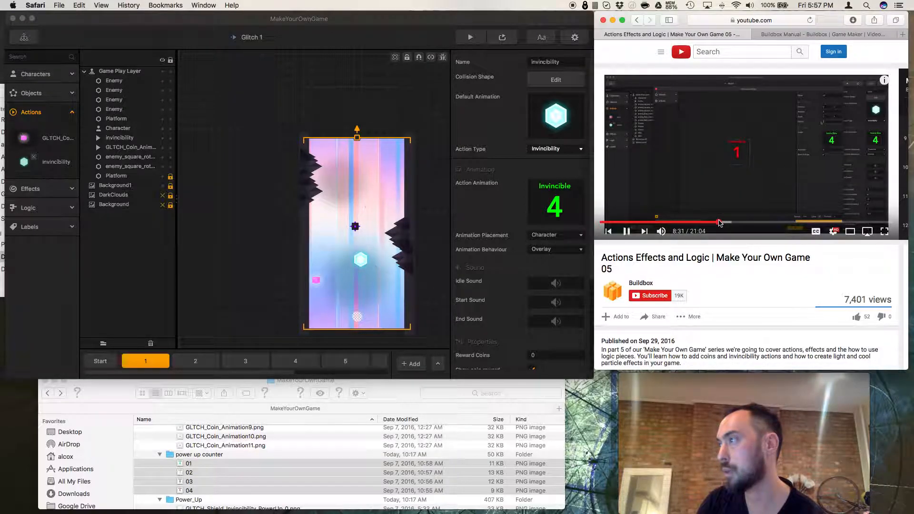
pyautogui.click(717, 223)
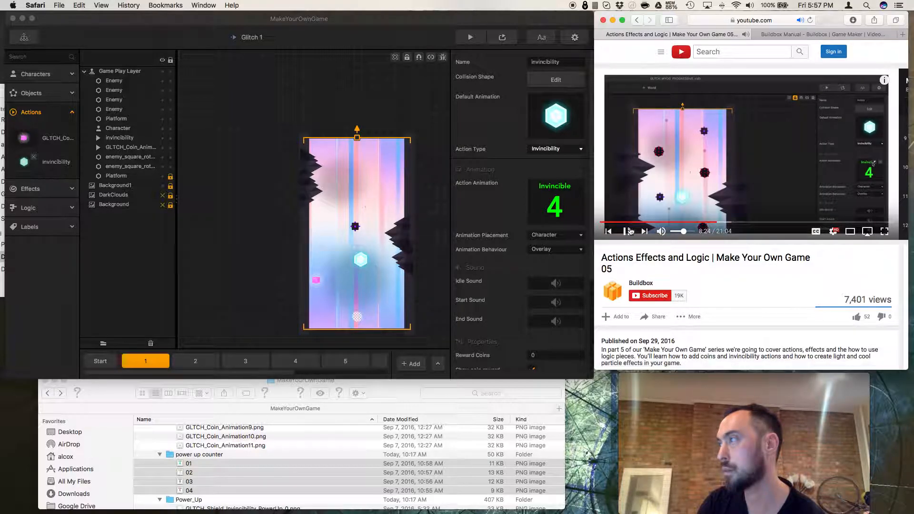
pyautogui.click(567, 213)
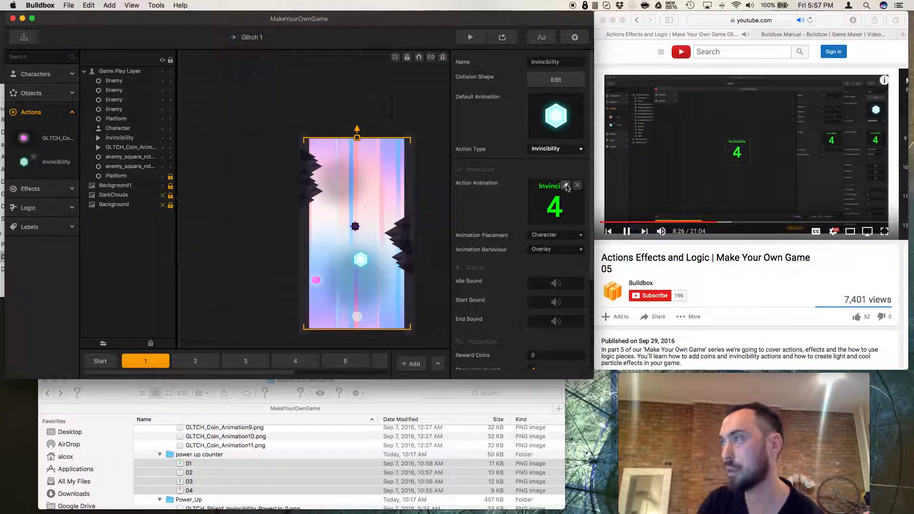
pyautogui.doubleClick(567, 188)
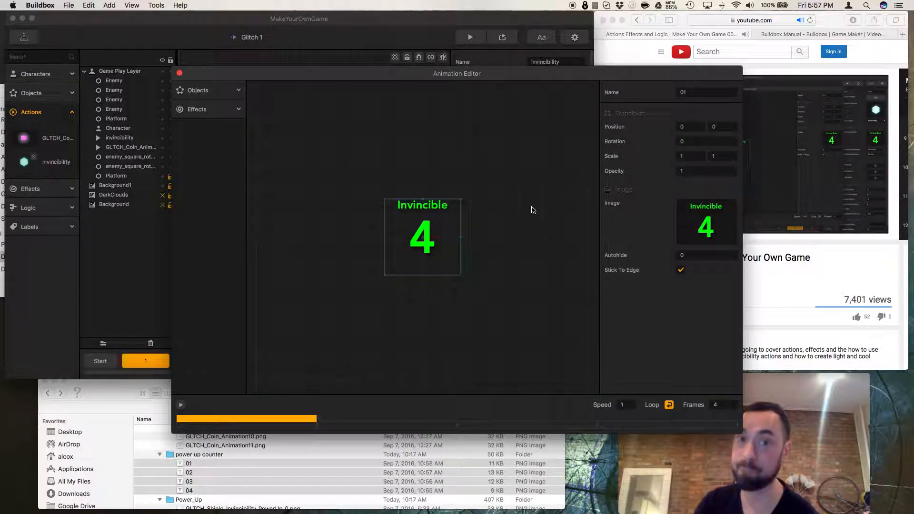
pyautogui.moveTo(576, 74); pyautogui.dragTo(433, 53)
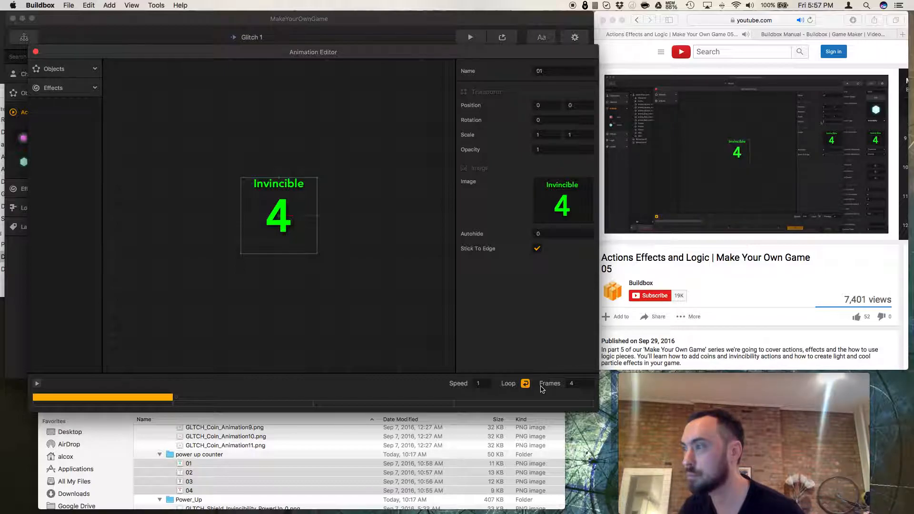
# Set the animation's frame count to 30.
pyautogui.click(569, 383)
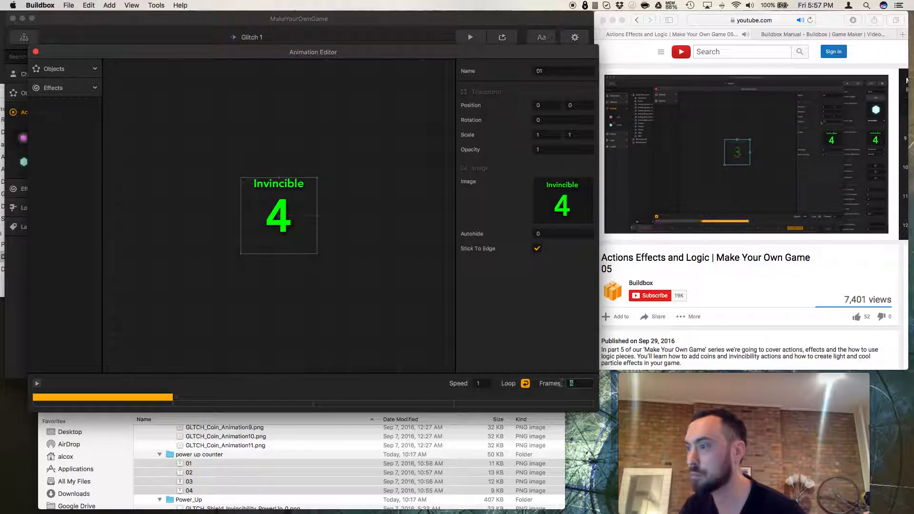
pyautogui.write('30')
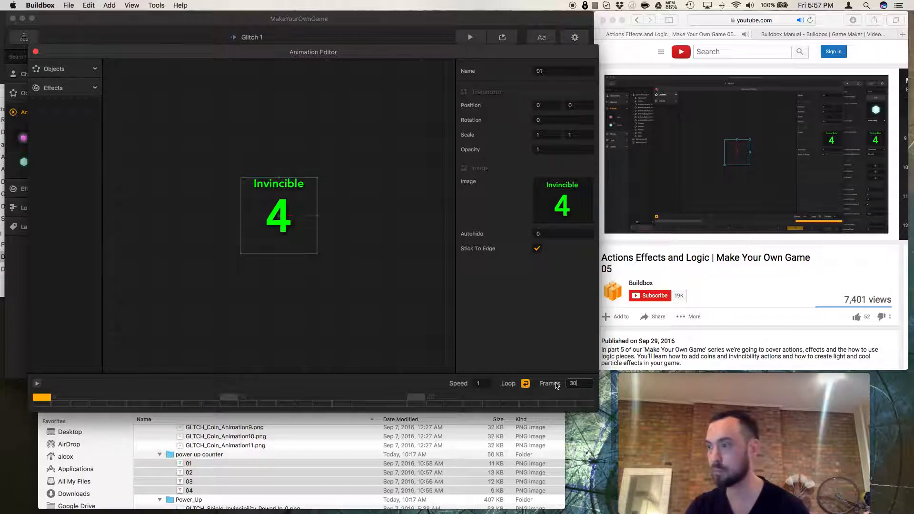
pyautogui.click(442, 363)
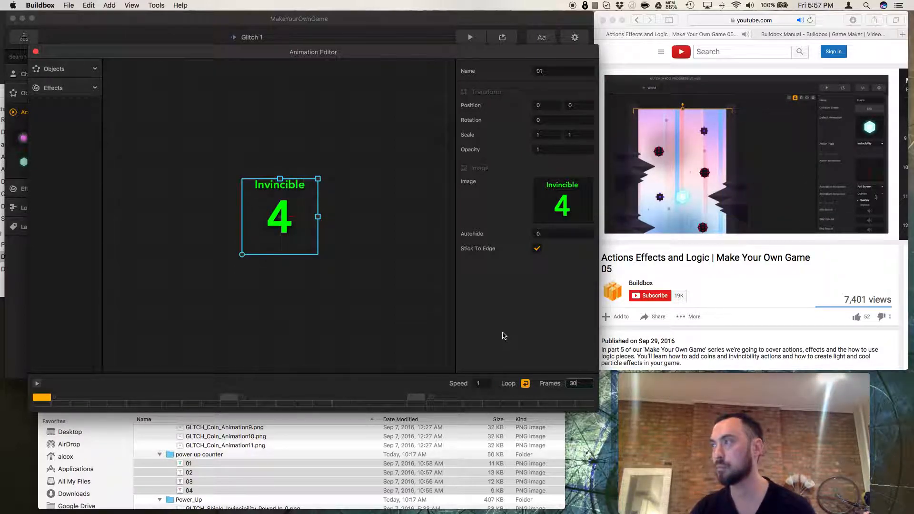
# Review the reference tutorial's Animation Editor settings, enlarging the browser window to read them.
pyautogui.click(665, 261)
pyautogui.click(720, 223)
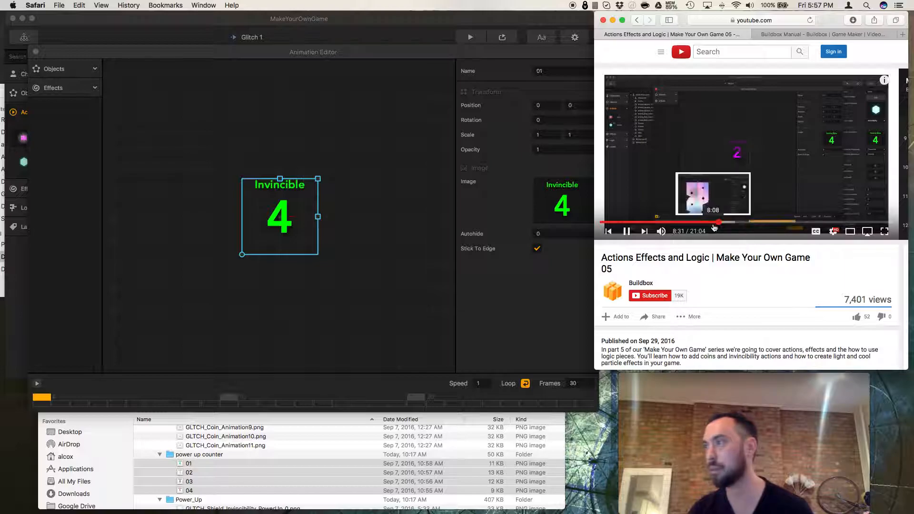
pyautogui.press('space')
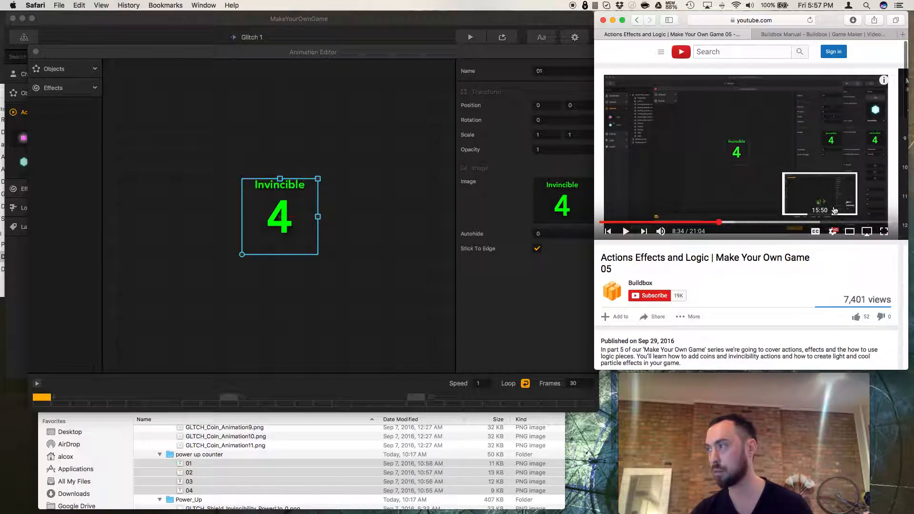
pyautogui.press('super+plus')
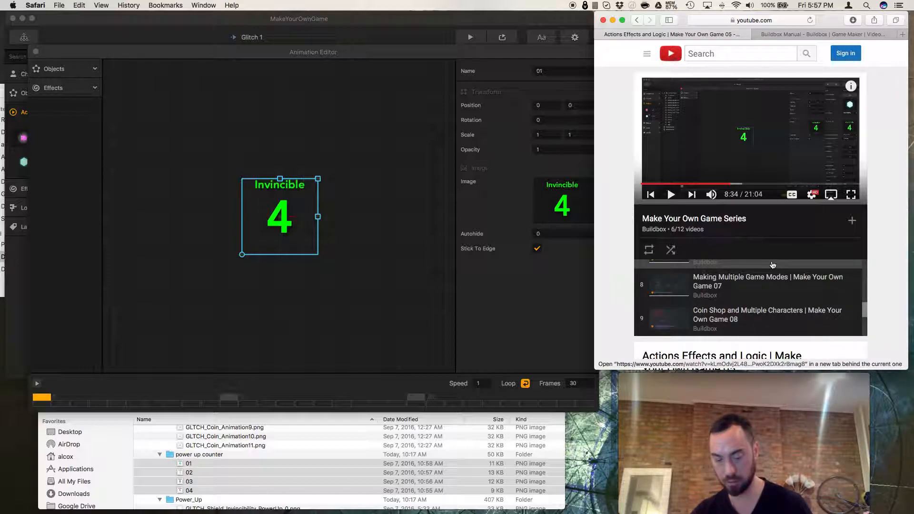
pyautogui.press('super+minus')
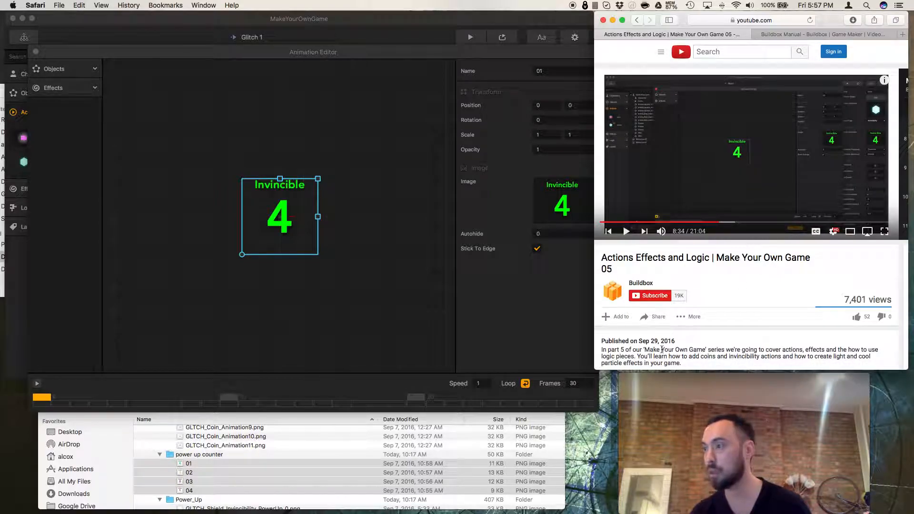
pyautogui.moveTo(597, 370); pyautogui.dragTo(107, 425)
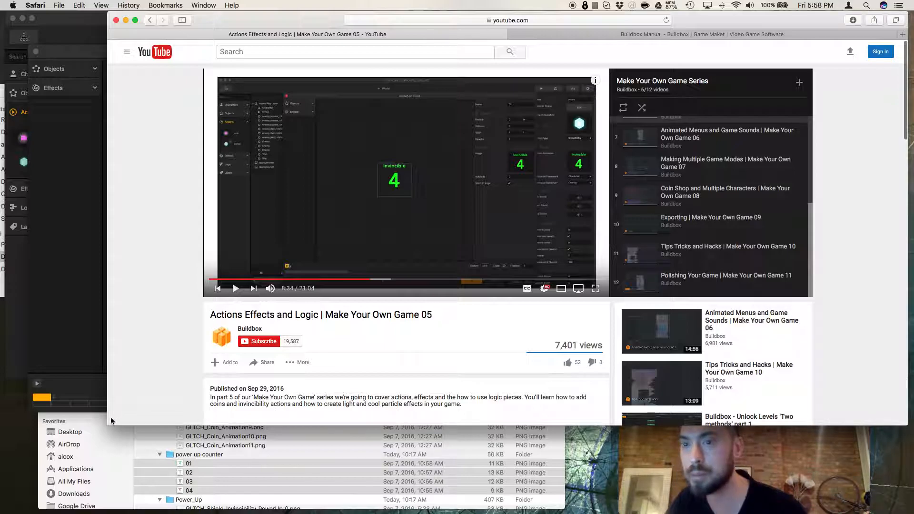
pyautogui.moveTo(108, 425); pyautogui.dragTo(595, 417)
pyautogui.moveTo(480, 396); pyautogui.dragTo(210, 397)
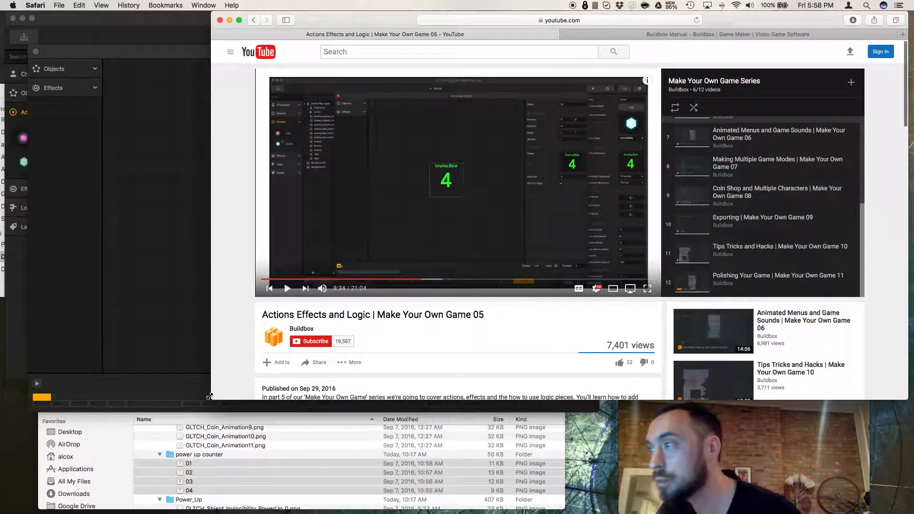
pyautogui.click(288, 289)
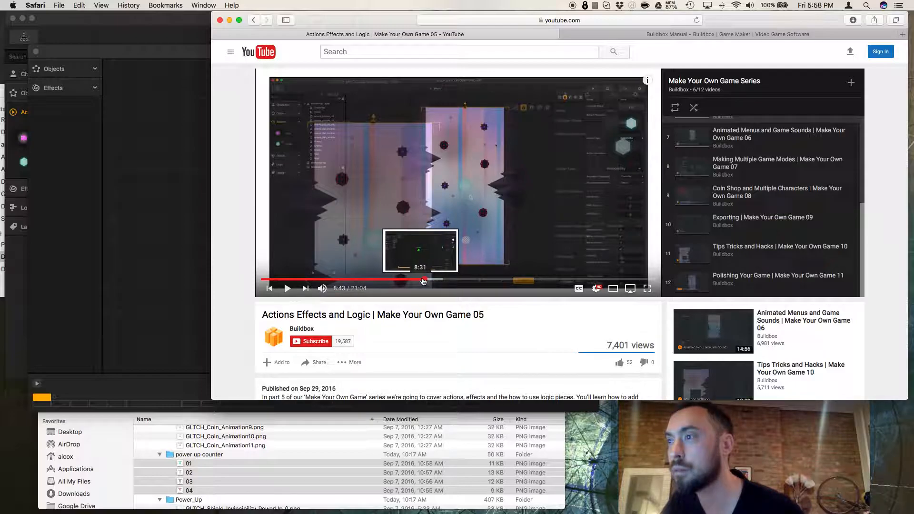
pyautogui.click(418, 281)
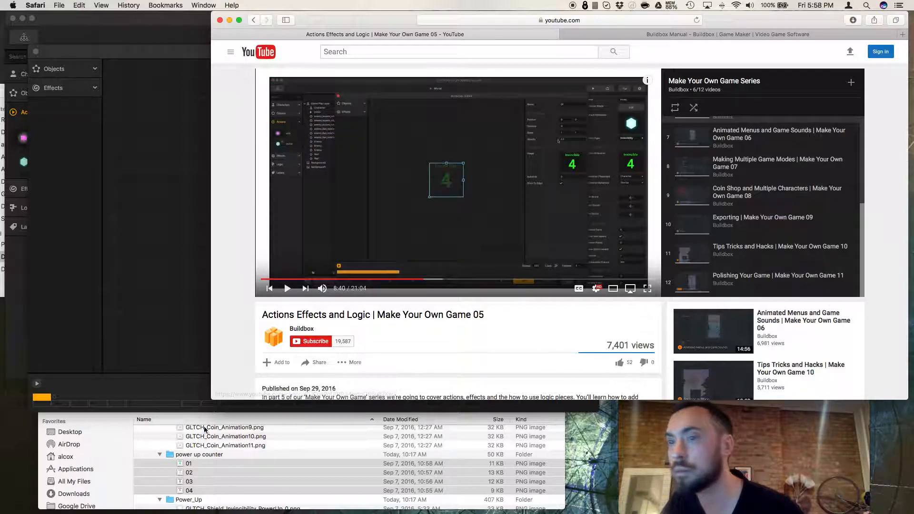
pyautogui.moveTo(212, 399); pyautogui.dragTo(601, 398)
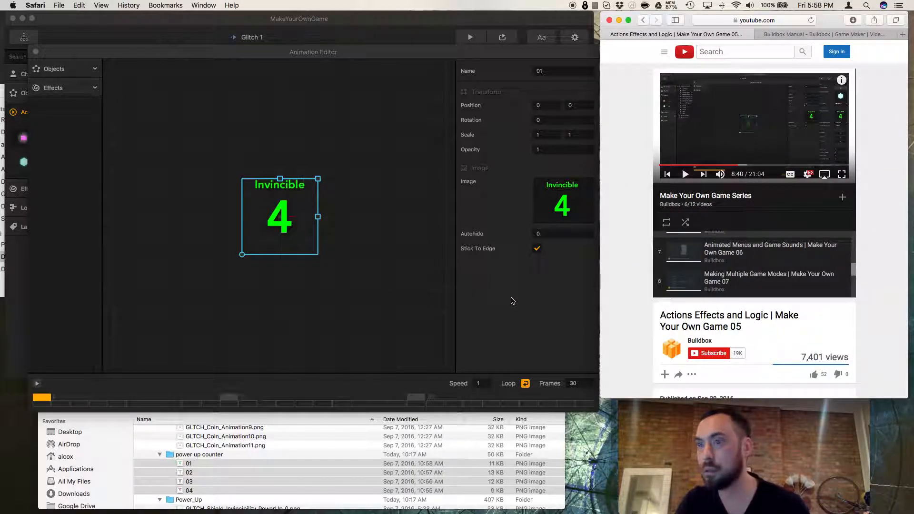
# Step through the animation's frames on the timeline and set the frame count back to 4.
pyautogui.click(315, 335)
pyautogui.click(233, 400)
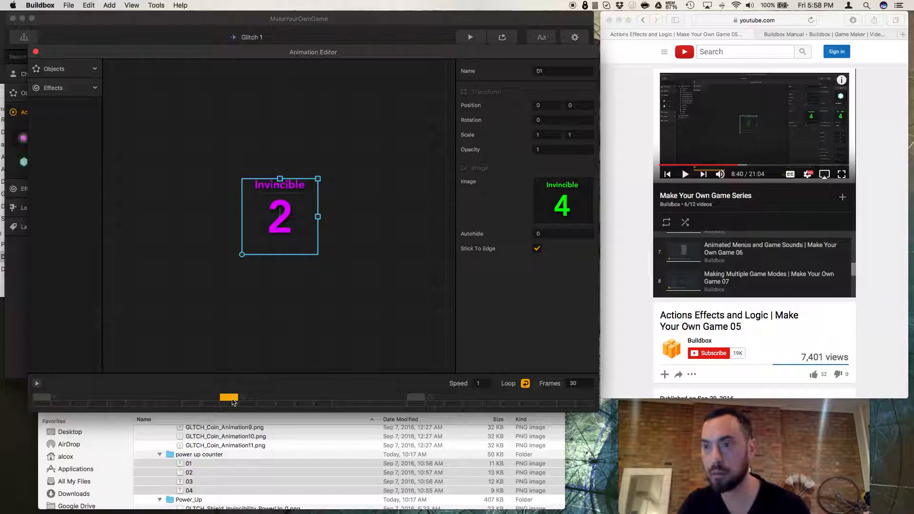
pyautogui.click(415, 399)
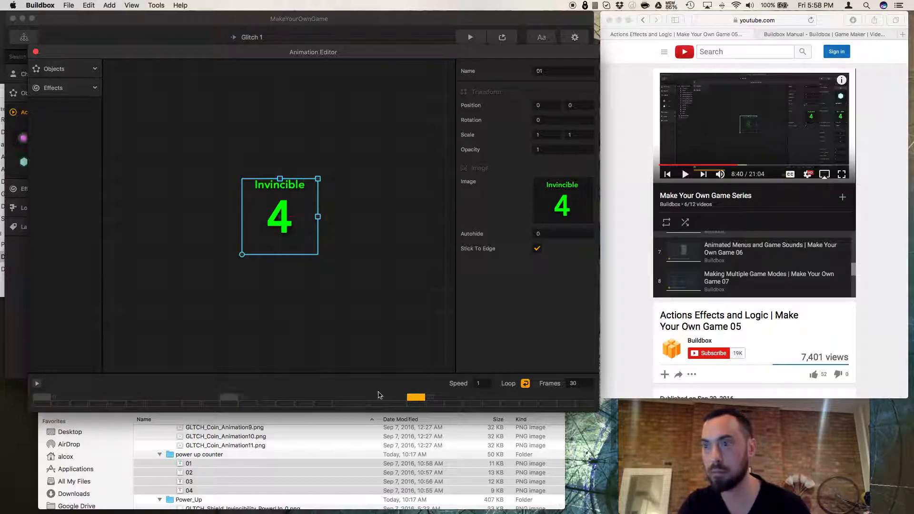
pyautogui.click(231, 398)
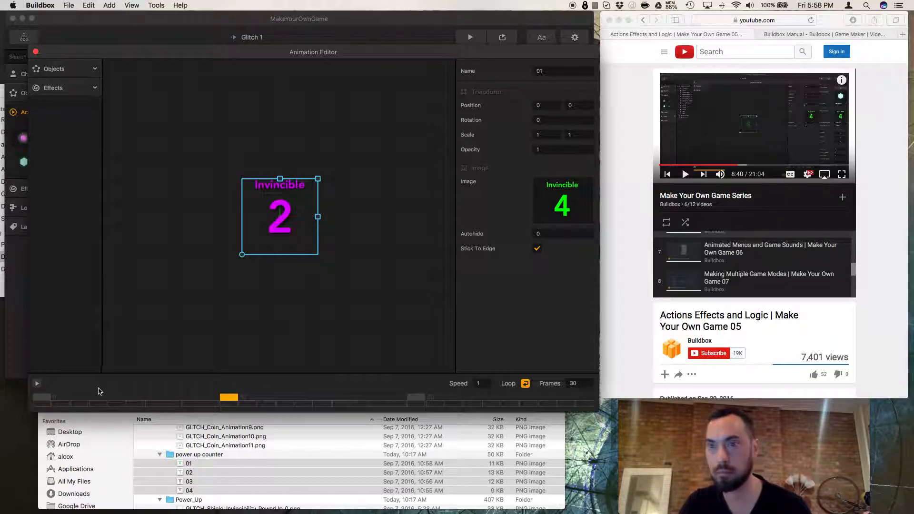
pyautogui.click(42, 400)
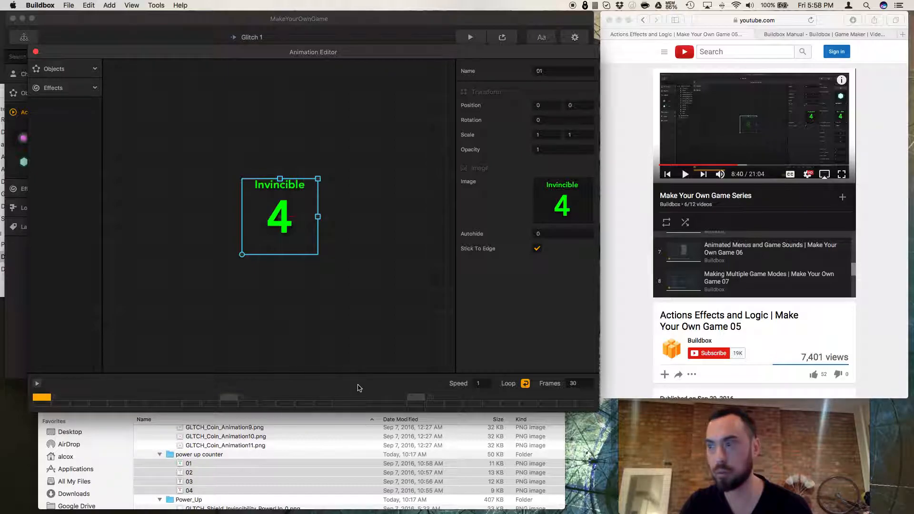
pyautogui.click(573, 383)
pyautogui.write('4')
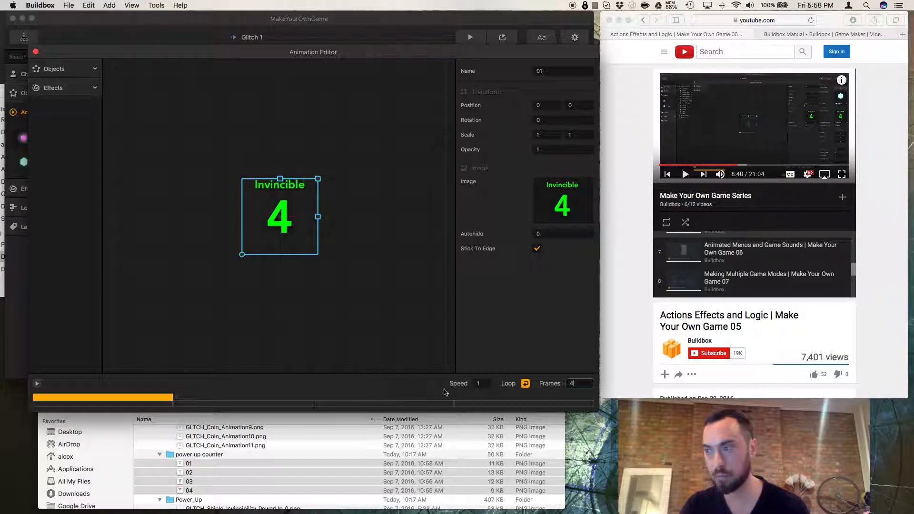
# Set the animation image's opacity to 0.2.
pyautogui.click(611, 268)
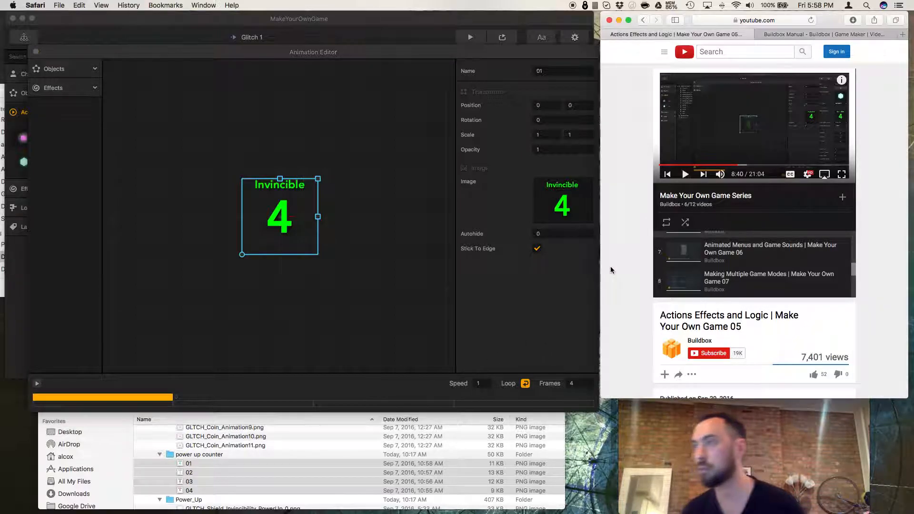
pyautogui.moveTo(600, 401); pyautogui.dragTo(580, 399)
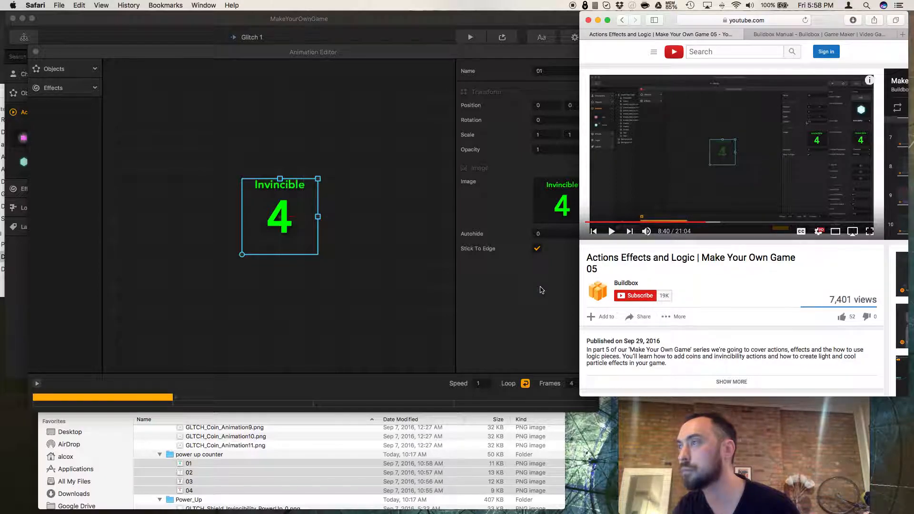
pyautogui.click(547, 152)
pyautogui.click(544, 151)
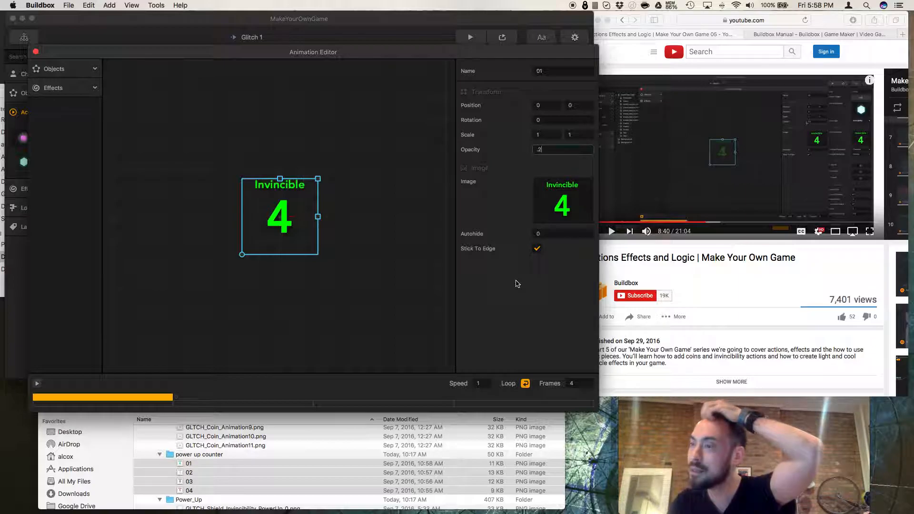
# Preview the animation playback and compare it with the reference tutorial video.
pyautogui.click(704, 225)
pyautogui.click(704, 222)
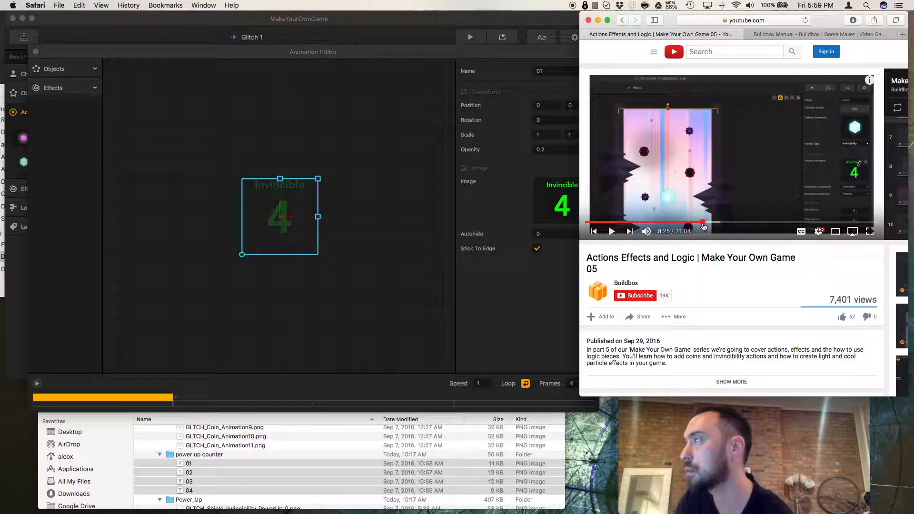
pyautogui.click(612, 232)
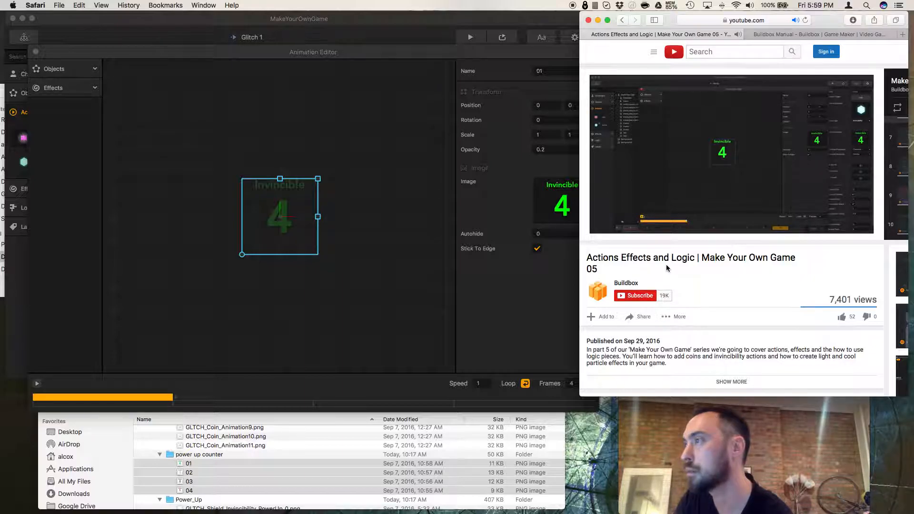
pyautogui.moveTo(631, 232)
pyautogui.click(612, 232)
pyautogui.click(340, 282)
pyautogui.click(37, 384)
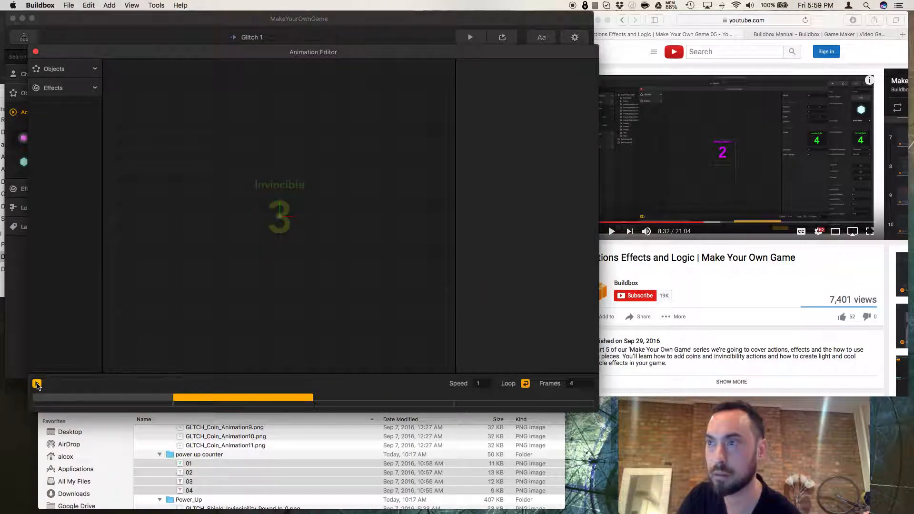
pyautogui.click(37, 383)
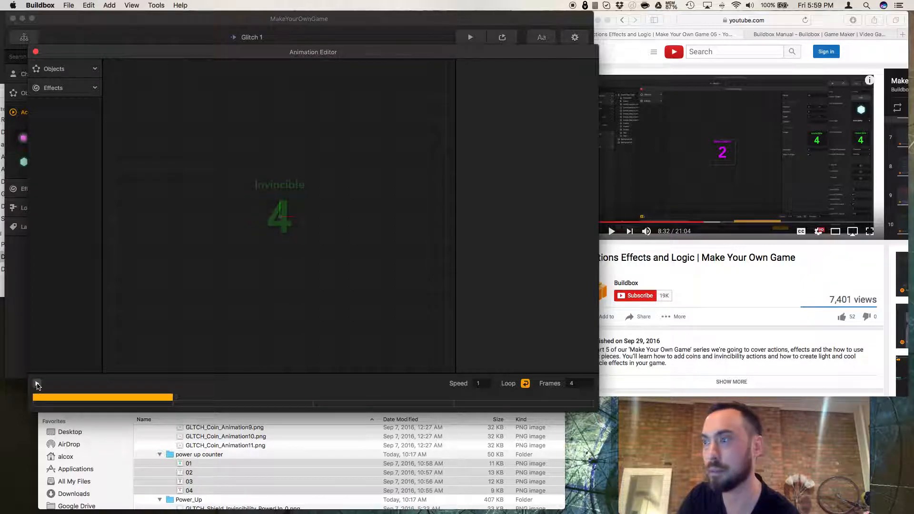
pyautogui.click(625, 260)
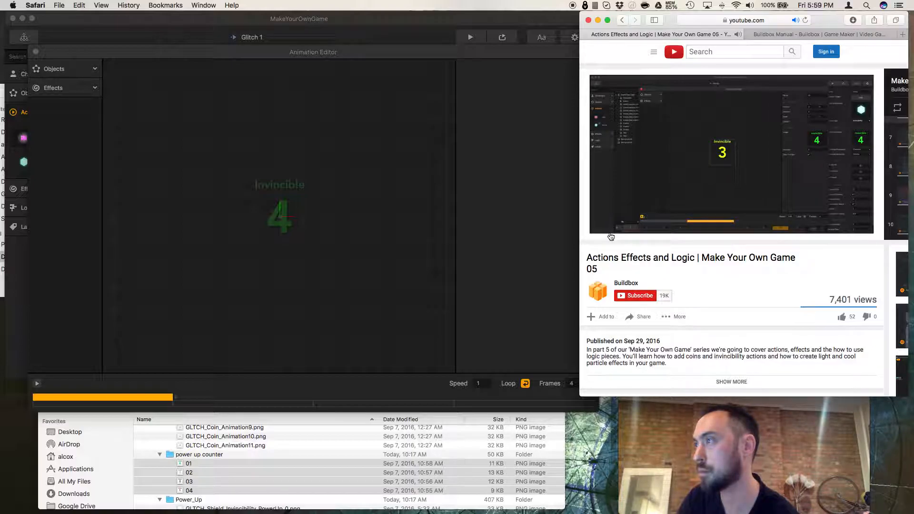
pyautogui.click(612, 233)
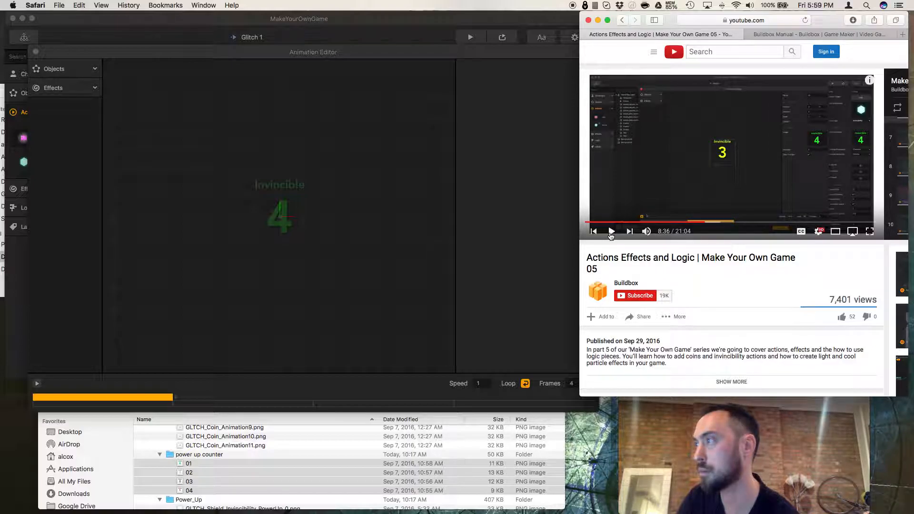
# Try setting the animation playback speed to 0.001 and preview the animation.
pyautogui.click(466, 284)
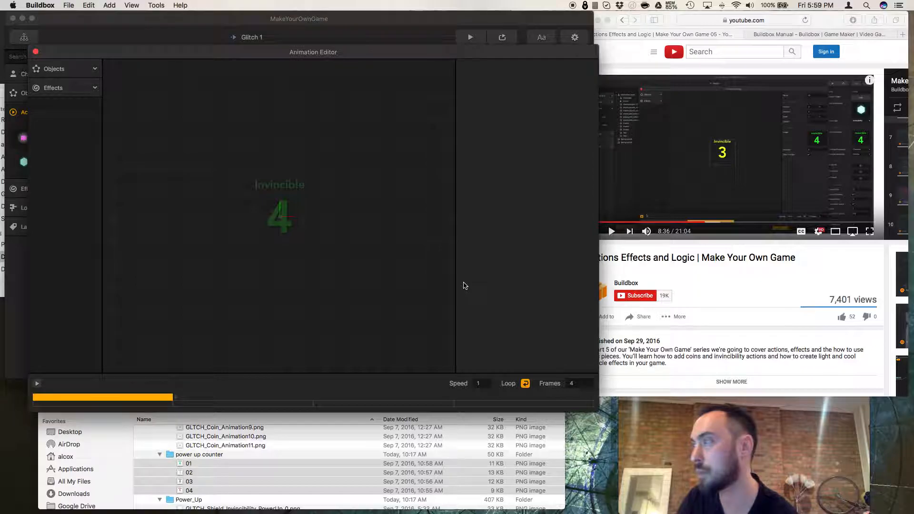
pyautogui.doubleClick(482, 386)
pyautogui.write('00')
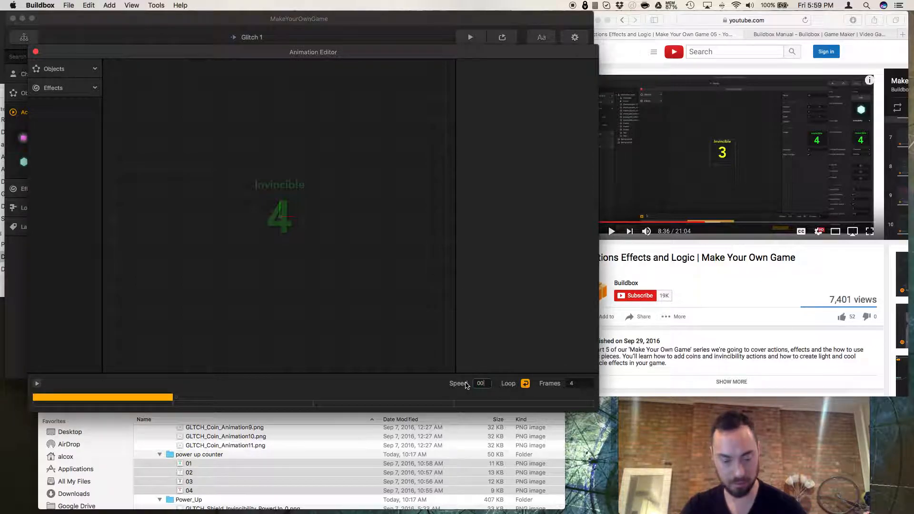
pyautogui.write('.001')
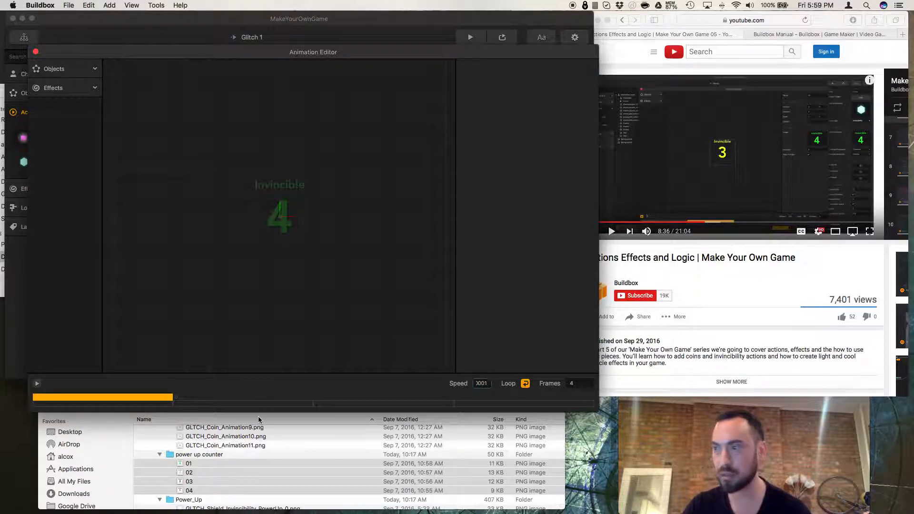
pyautogui.click(38, 383)
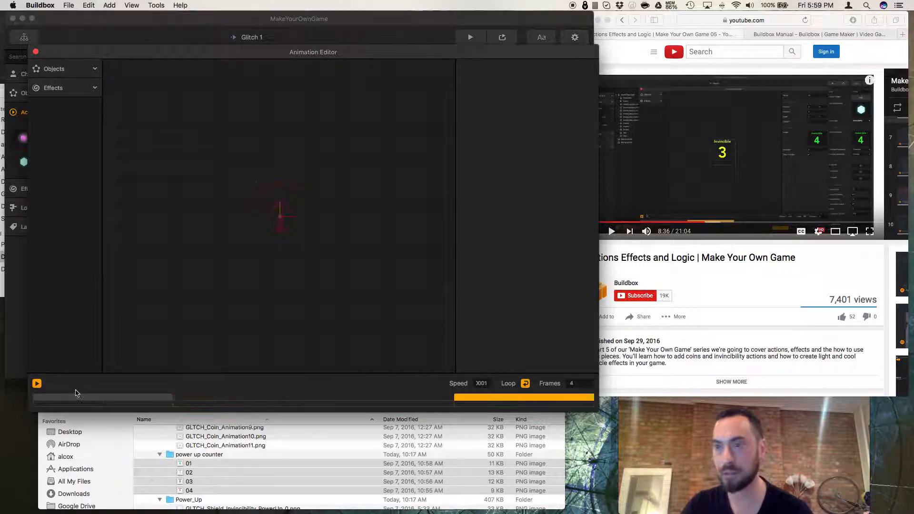
# Step through the four frames on the timeline and replay the animation preview.
pyautogui.click(119, 399)
pyautogui.click(217, 397)
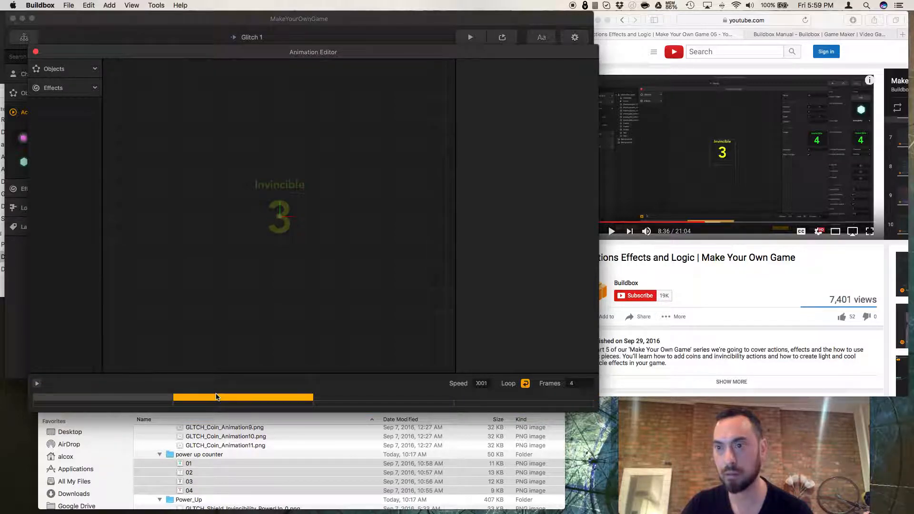
pyautogui.click(327, 398)
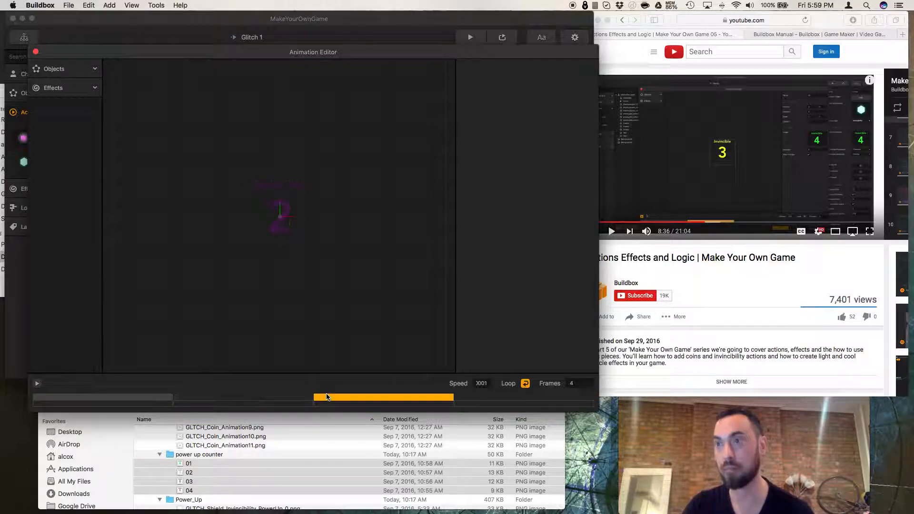
pyautogui.click(516, 399)
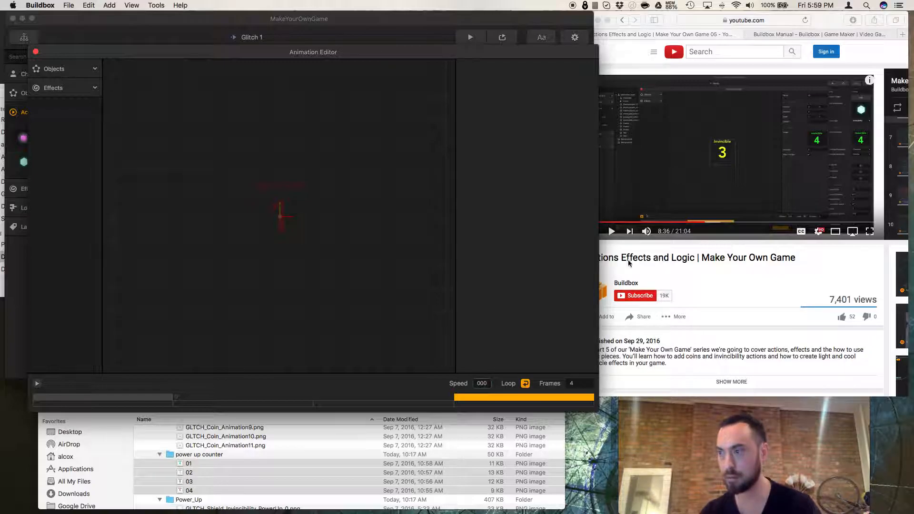
pyautogui.press('Return')
pyautogui.click(37, 384)
pyautogui.click(91, 400)
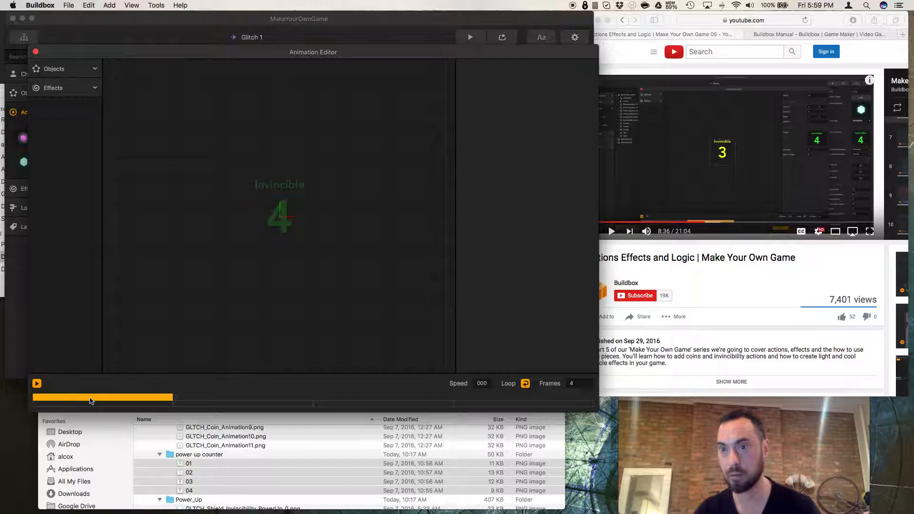
pyautogui.click(218, 401)
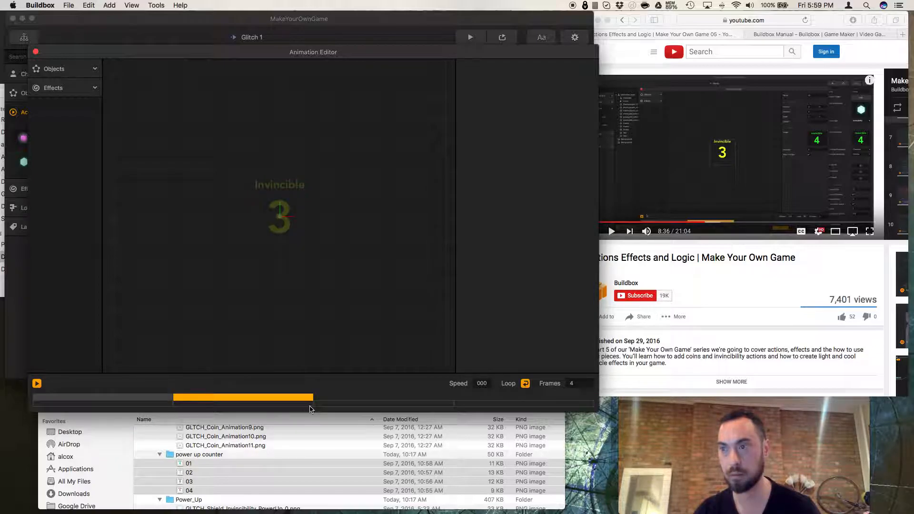
pyautogui.click(342, 400)
pyautogui.click(98, 397)
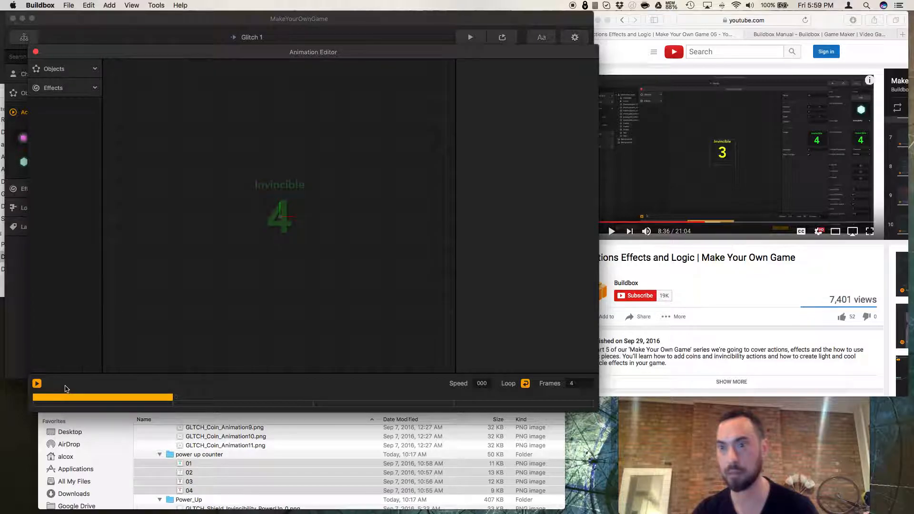
# Try setting the animation speed to 2, previewing it, then entering 1000 as the speed.
pyautogui.click(482, 383)
pyautogui.write('2')
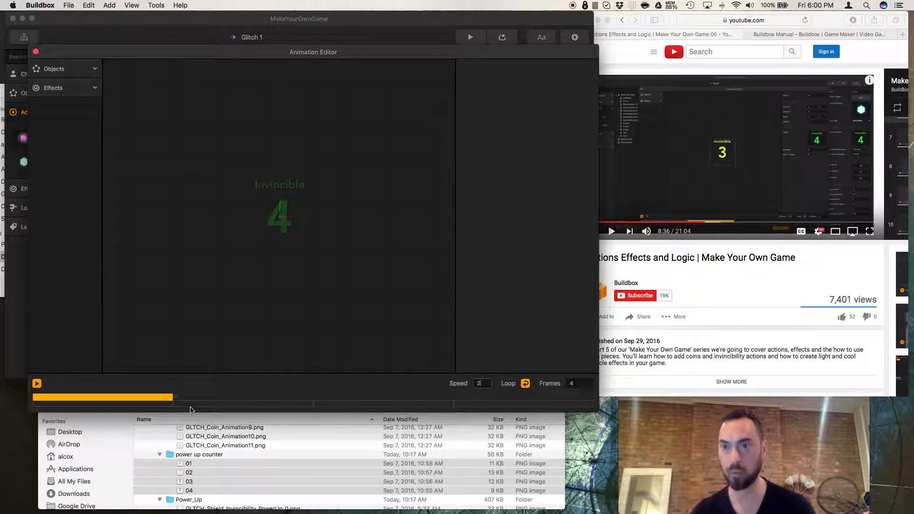
pyautogui.click(37, 385)
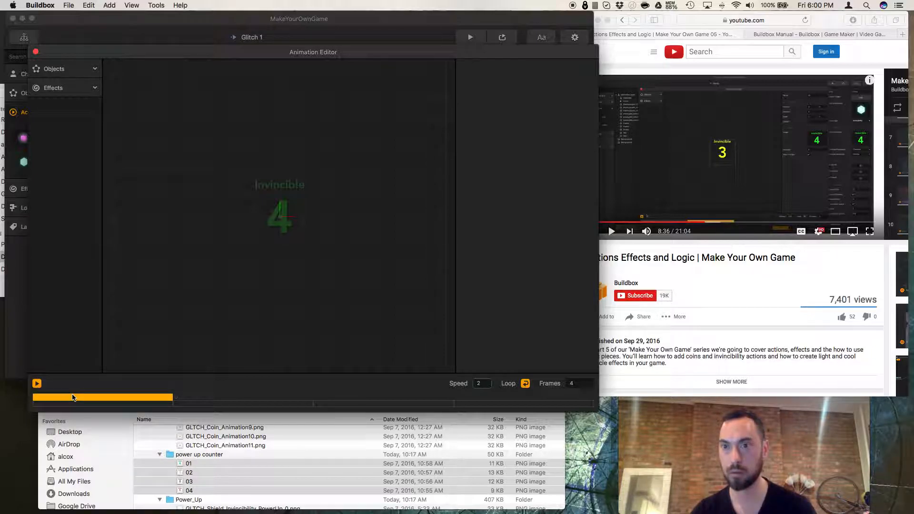
pyautogui.click(38, 384)
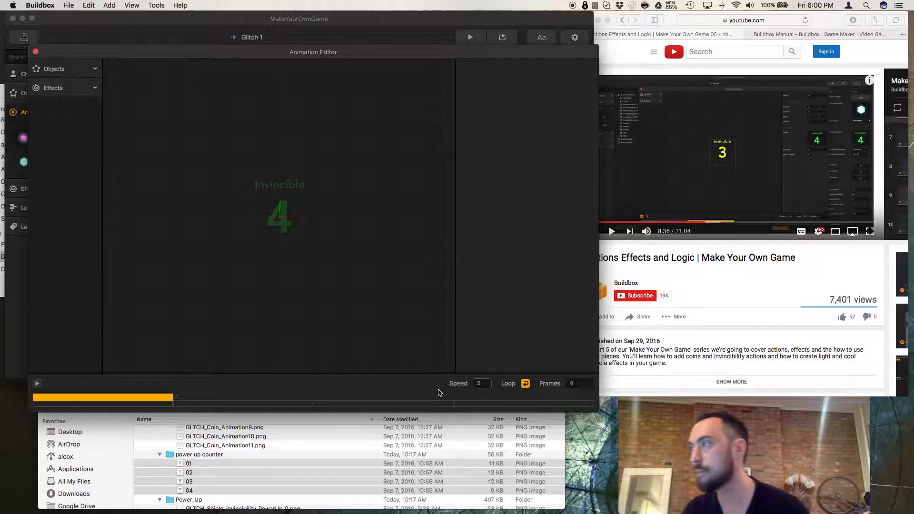
pyautogui.write('1000')
pyautogui.click(328, 329)
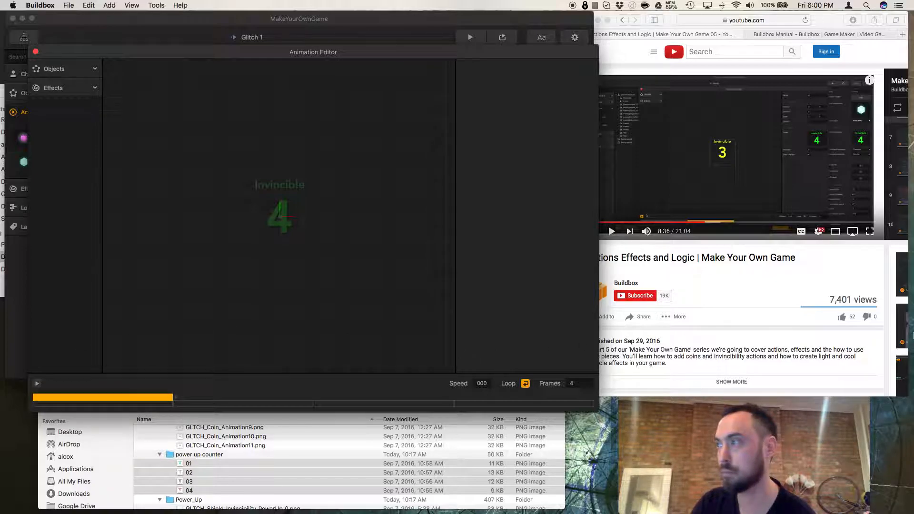
# Resume the reference tutorial video to follow its next steps.
pyautogui.click(764, 303)
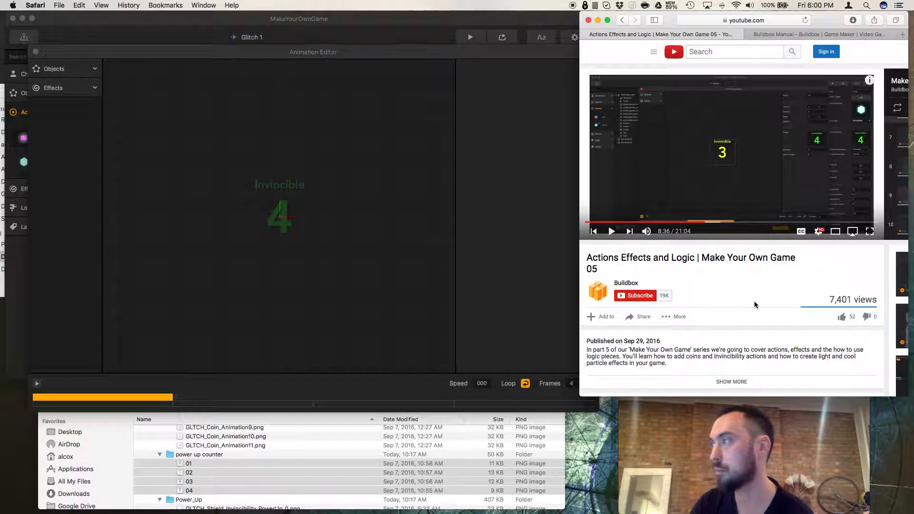
pyautogui.click(612, 233)
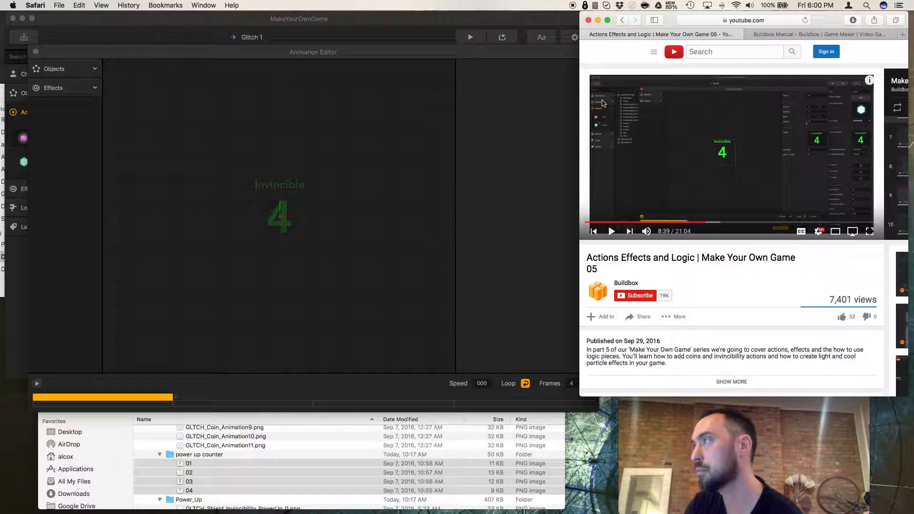
pyautogui.click(584, 169)
# Preview the animation once more and close the Animation Editor.
pyautogui.click(148, 371)
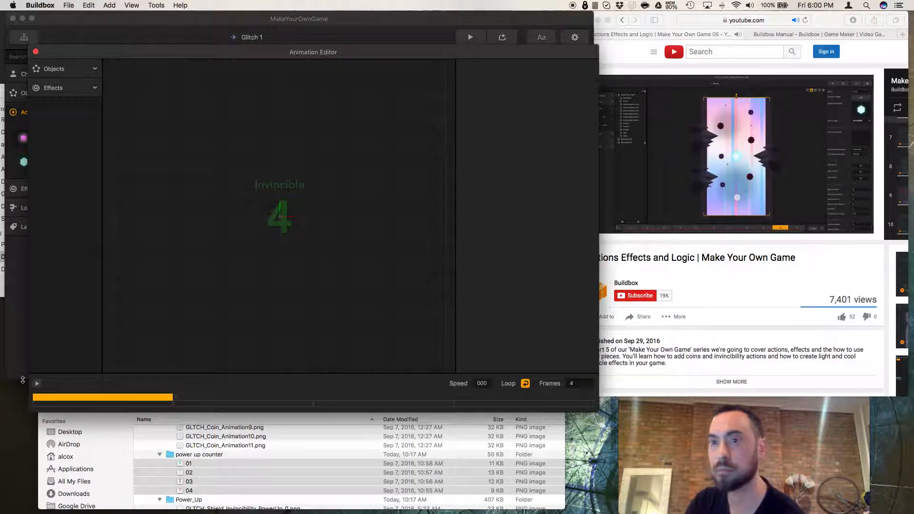
pyautogui.click(37, 383)
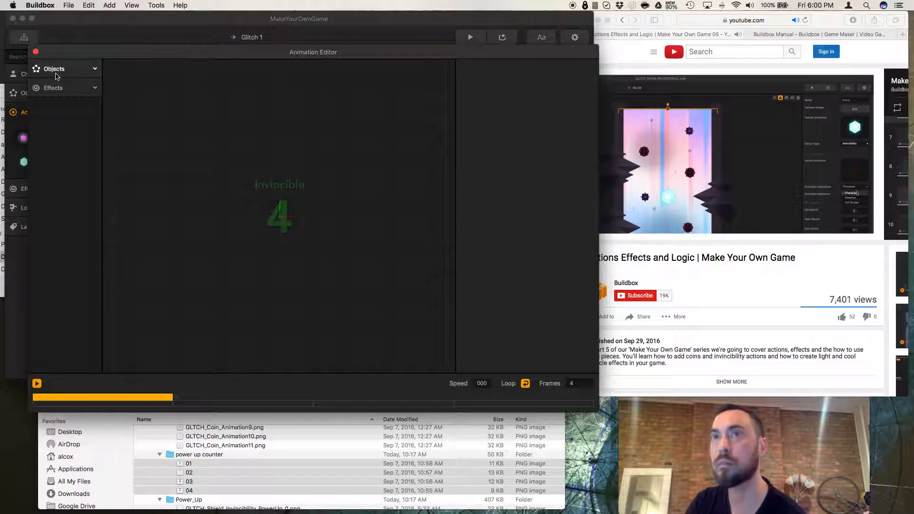
pyautogui.click(54, 88)
pyautogui.click(54, 68)
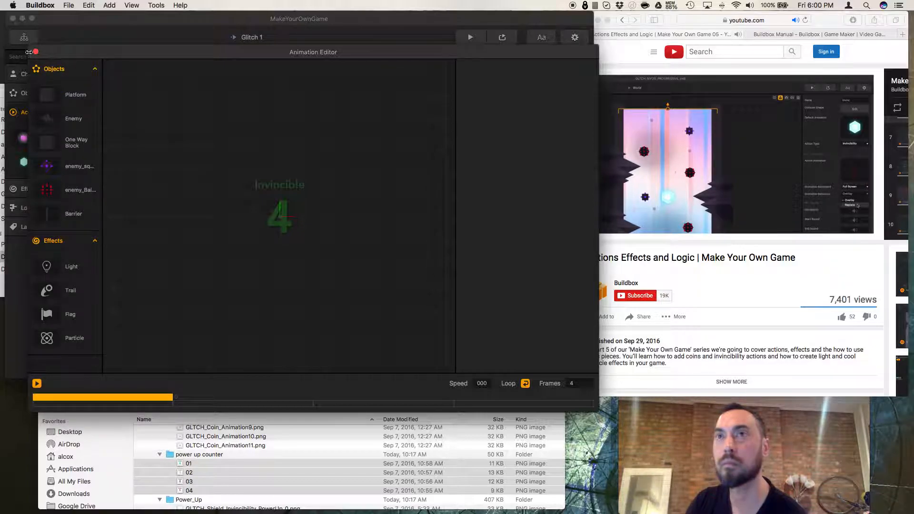
pyautogui.click(35, 52)
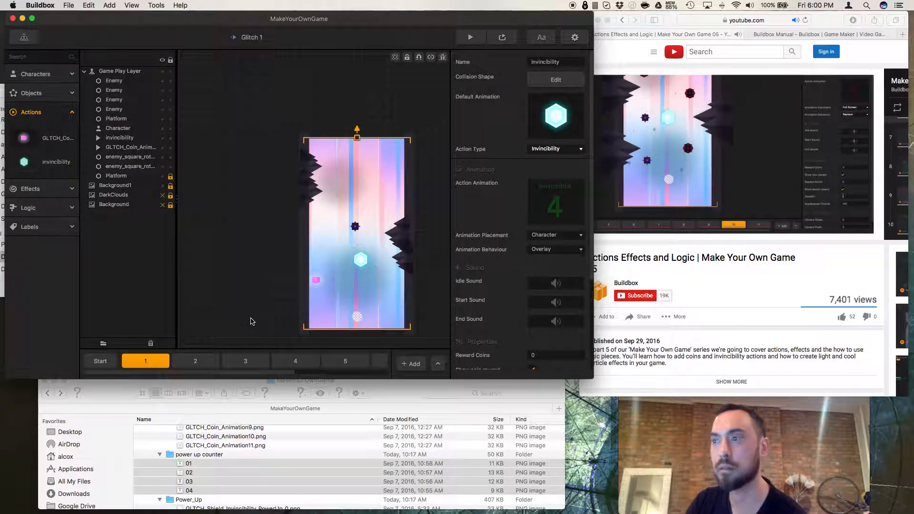
# Reopen the invincibility action's animation in the Animation Editor after watching the reference video.
pyautogui.click(699, 338)
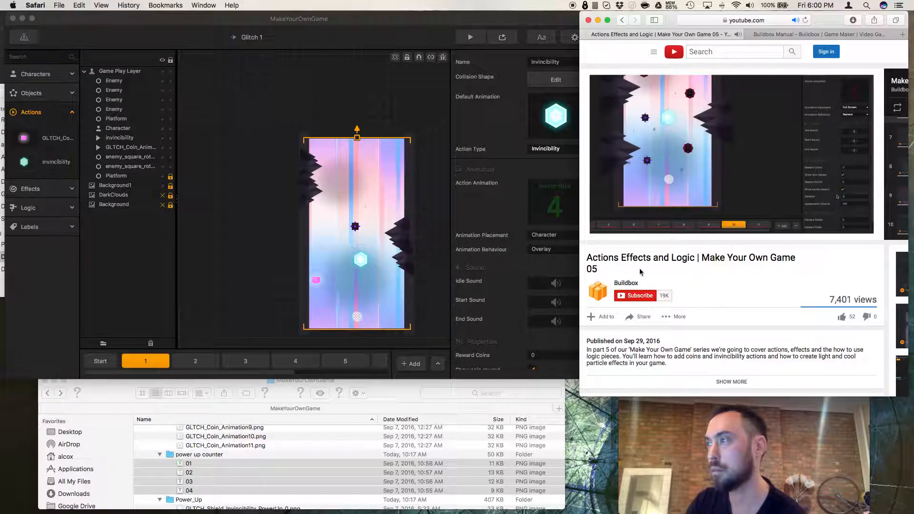
pyautogui.click(613, 231)
pyautogui.click(507, 221)
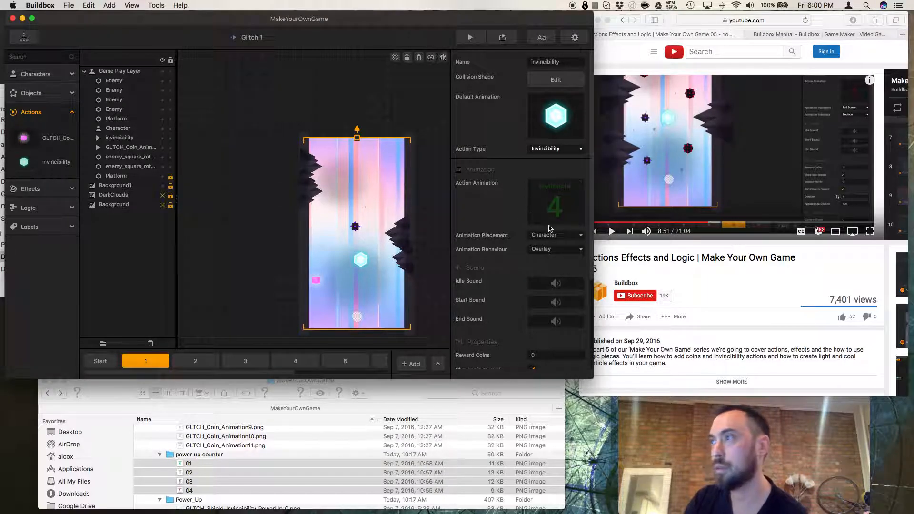
pyautogui.scroll(-3, 558, 222)
pyautogui.scroll(3, 558, 220)
pyautogui.click(566, 188)
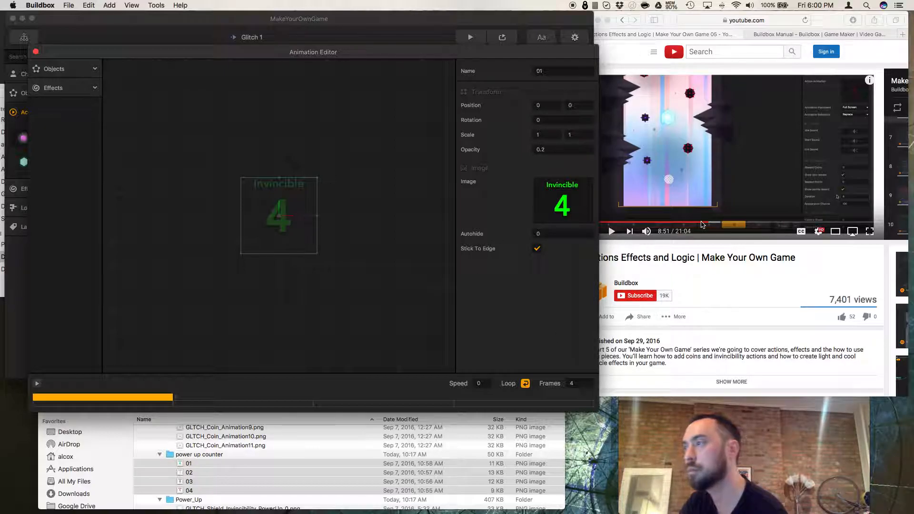
# Replay the relevant section of the reference video and close the Animation Editor.
pyautogui.click(702, 225)
pyautogui.click(705, 224)
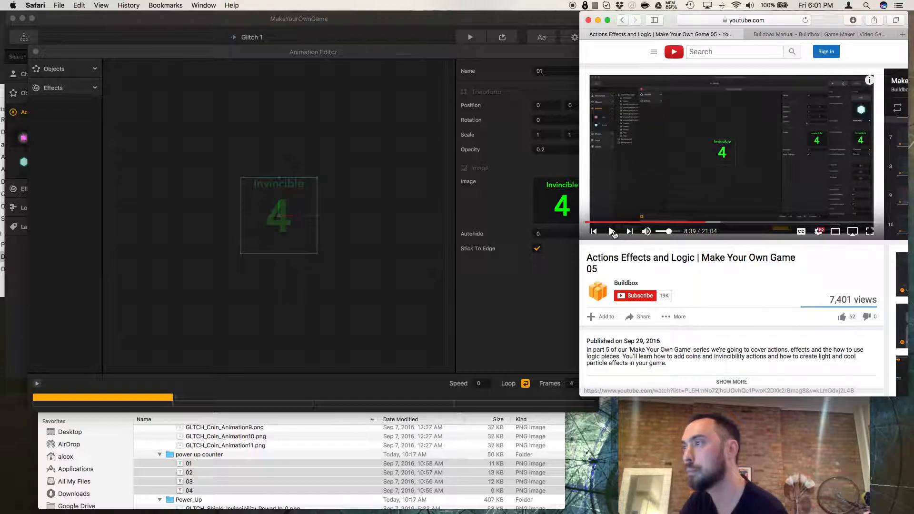
pyautogui.click(613, 232)
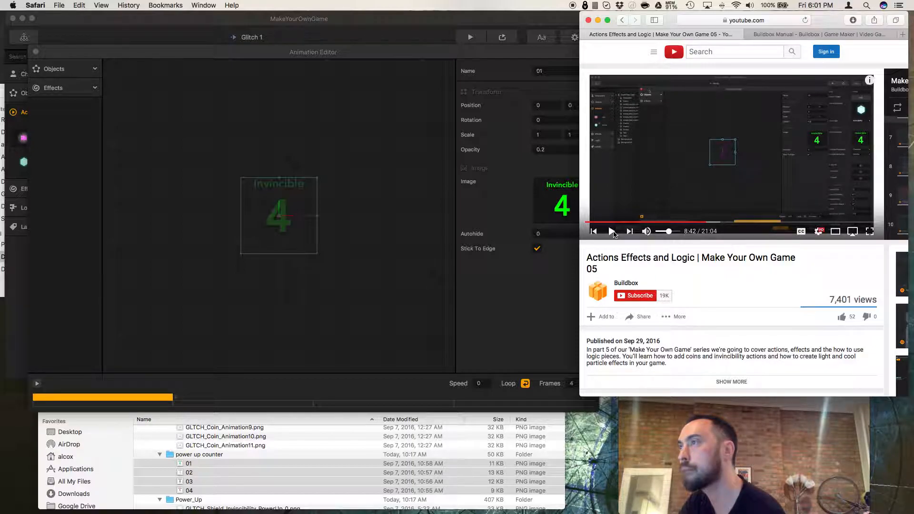
pyautogui.click(613, 232)
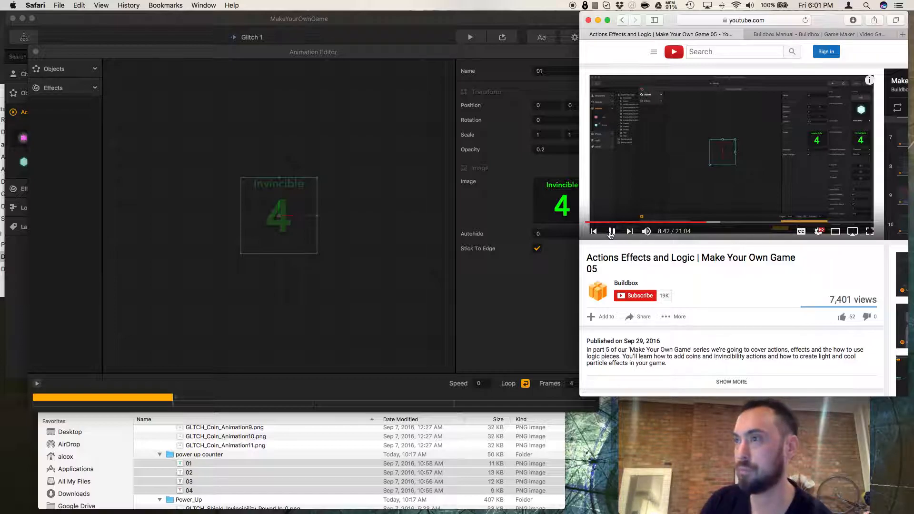
pyautogui.click(611, 232)
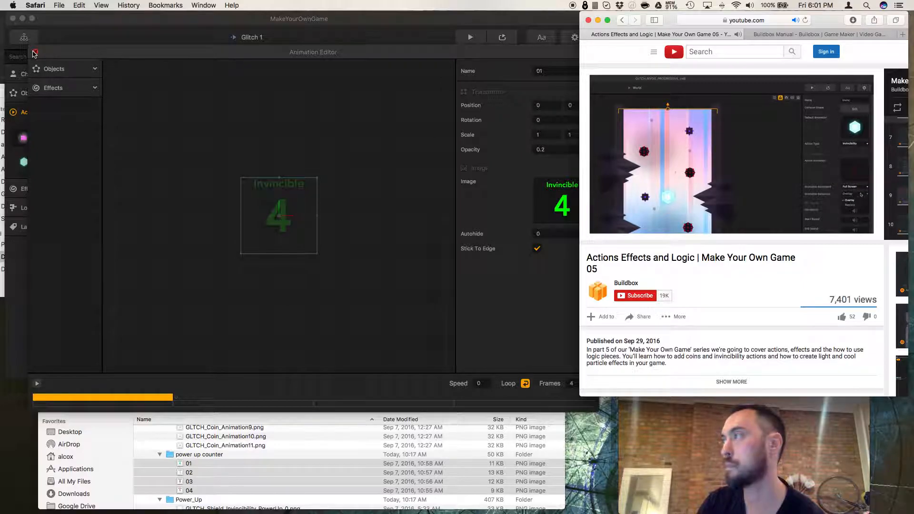
pyautogui.click(34, 52)
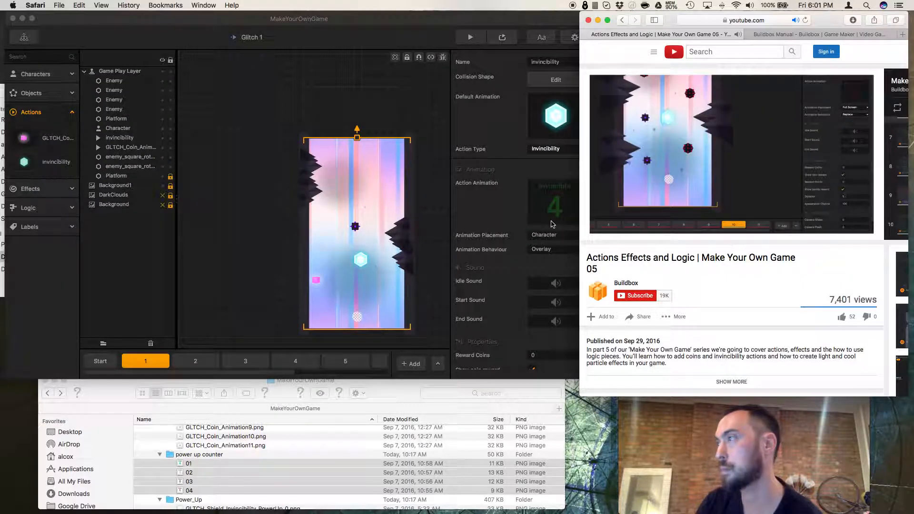
# Set the invincibility action's Animation Behaviour to Replace and Animation Placement to Full Screen.
pyautogui.click(551, 254)
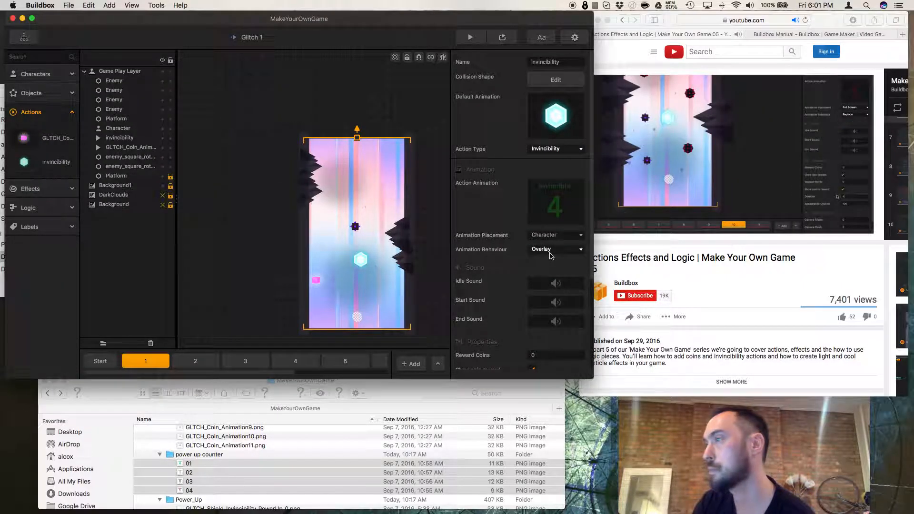
pyautogui.click(548, 250)
pyautogui.click(550, 272)
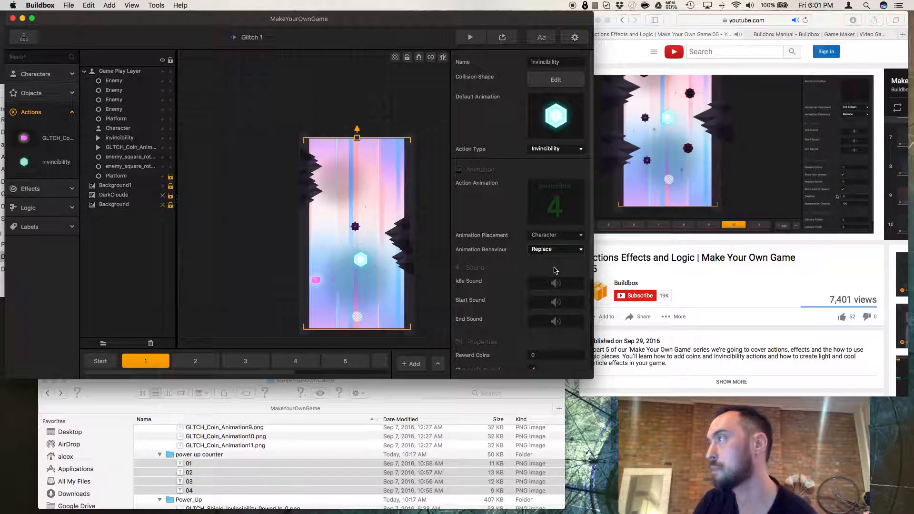
pyautogui.click(562, 236)
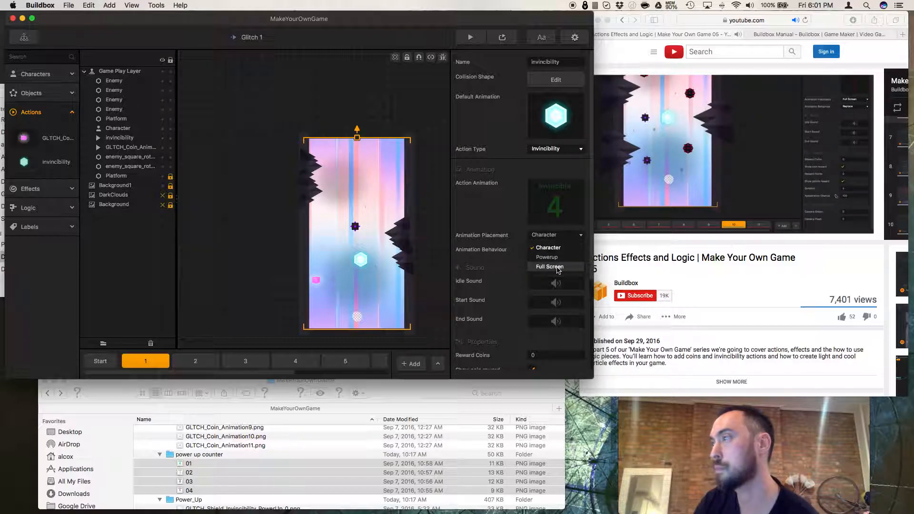
pyautogui.click(550, 266)
# Review the action's remaining properties and scrub the reference video to compare its settings.
pyautogui.click(645, 245)
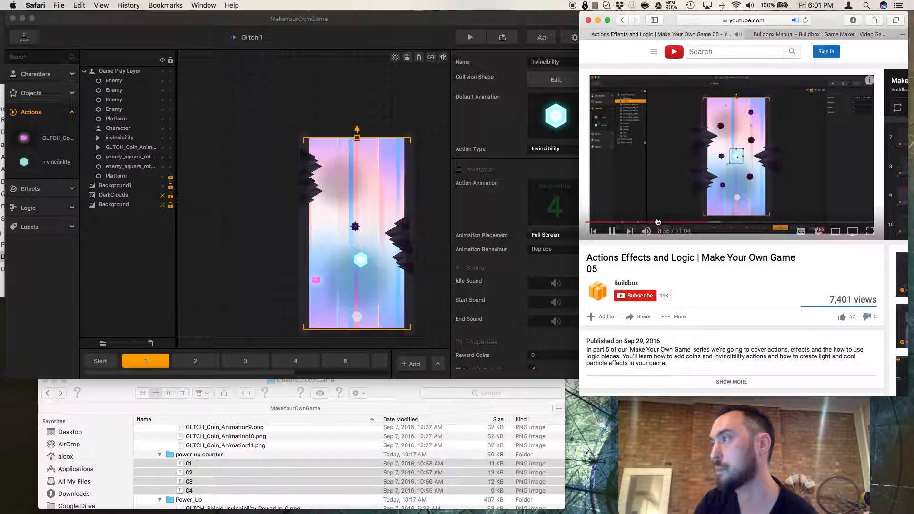
pyautogui.scroll(-3, 544, 289)
pyautogui.scroll(-2, 544, 289)
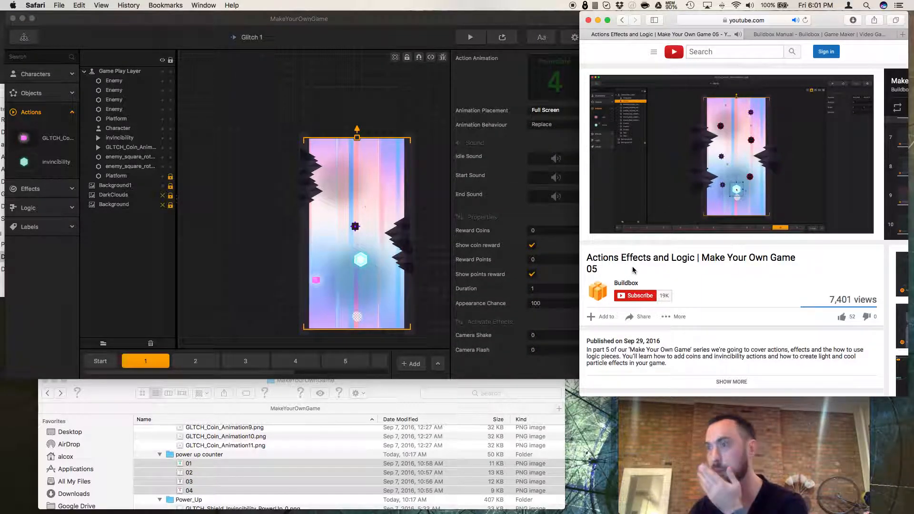
pyautogui.moveTo(664, 230)
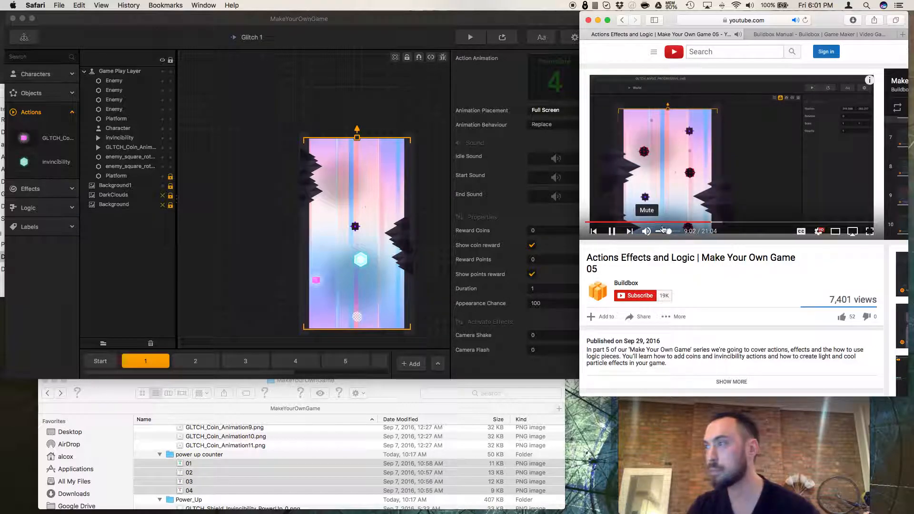
pyautogui.click(710, 222)
pyautogui.click(708, 223)
pyautogui.click(703, 222)
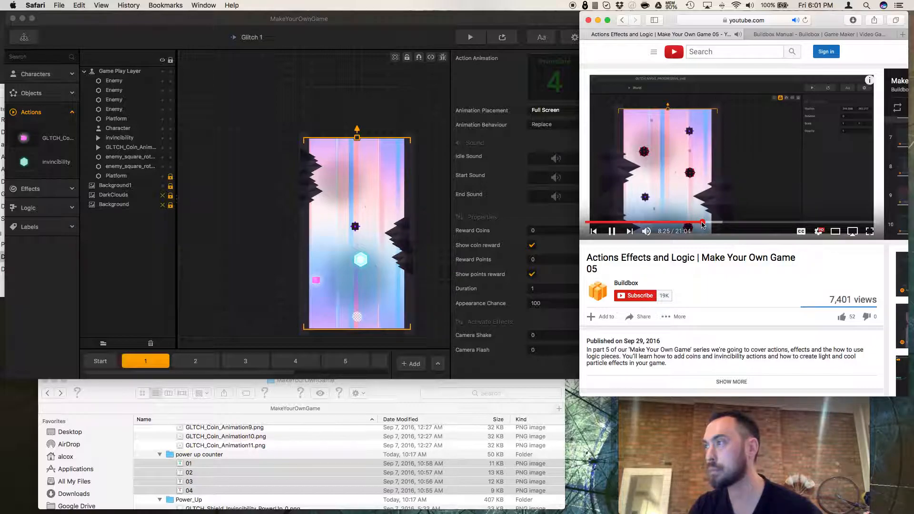
pyautogui.click(710, 222)
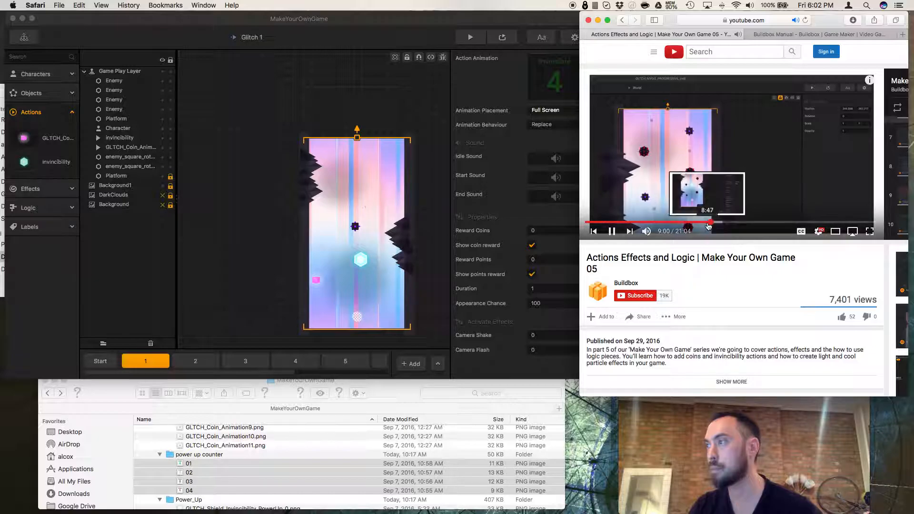
# Select the invincibility action in the level and review its animation, sound and property settings.
pyautogui.click(709, 223)
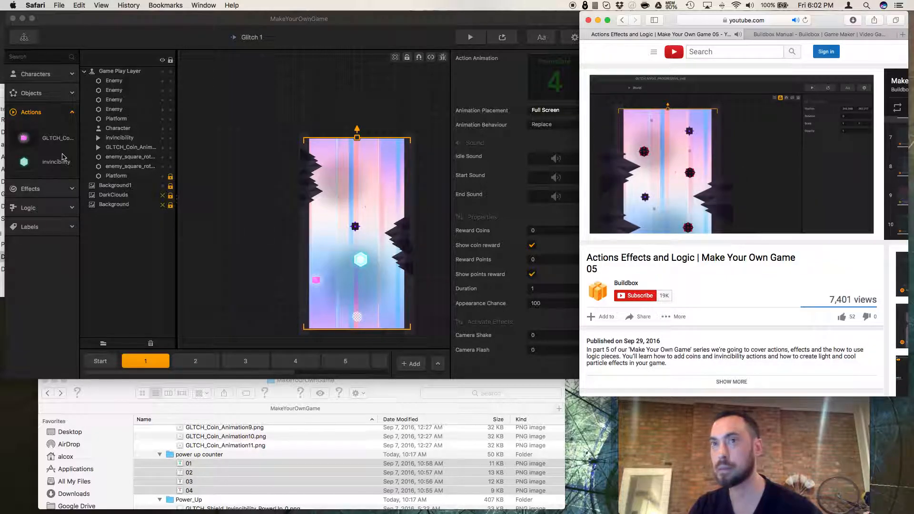
pyautogui.click(53, 163)
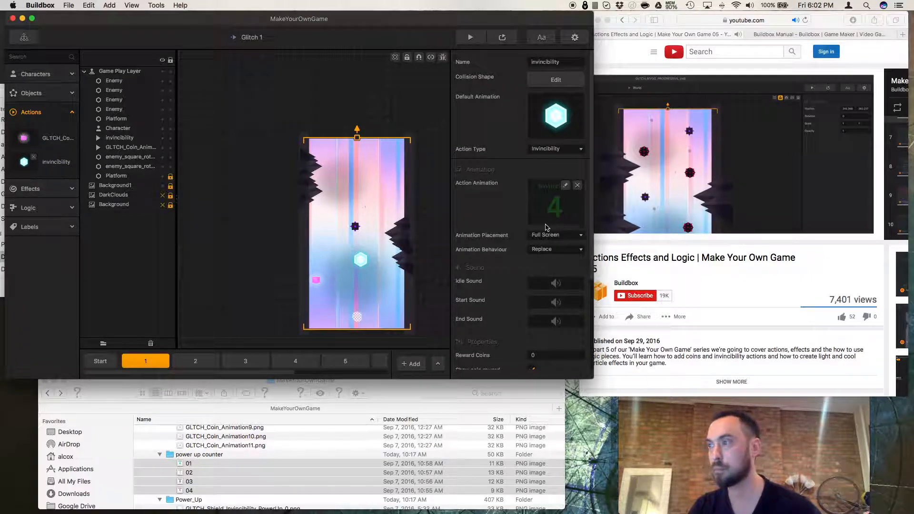
pyautogui.scroll(-5, 547, 229)
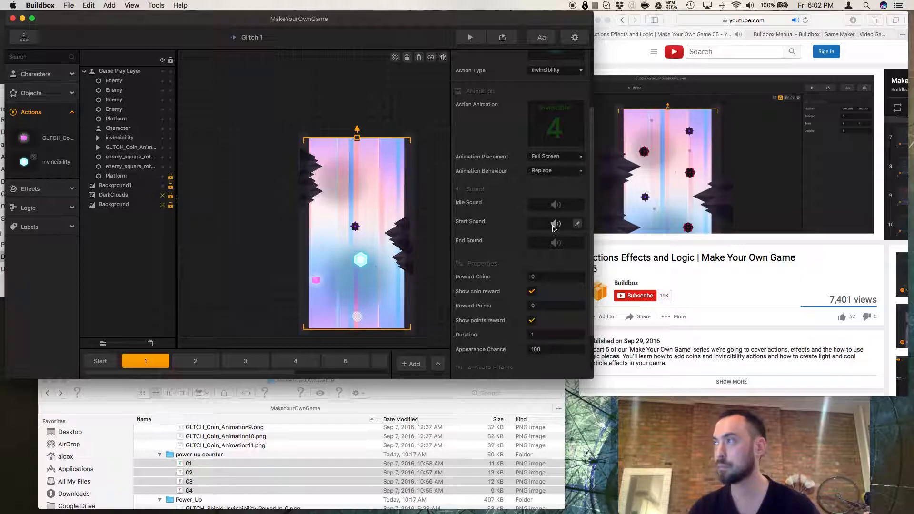
# Scrub back and forth through the reference tutorial video to locate the section covering the invincibility action.
pyautogui.click(685, 237)
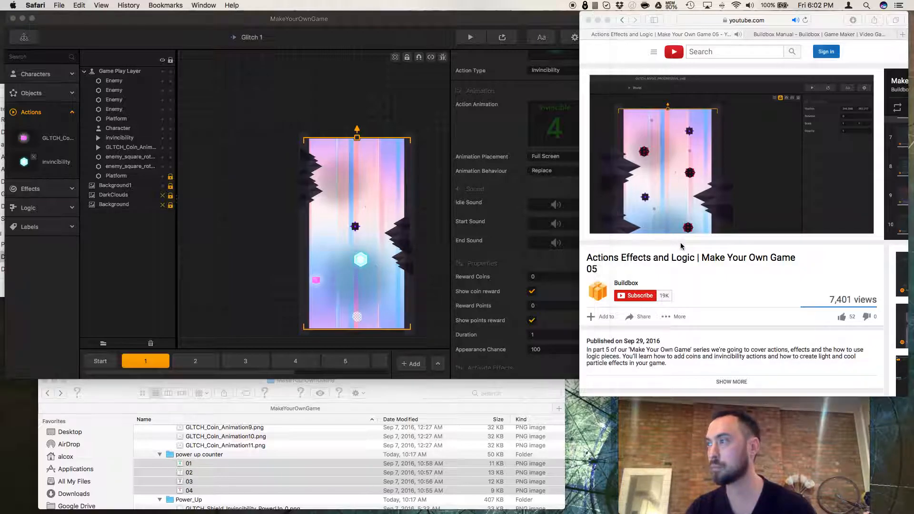
pyautogui.click(705, 223)
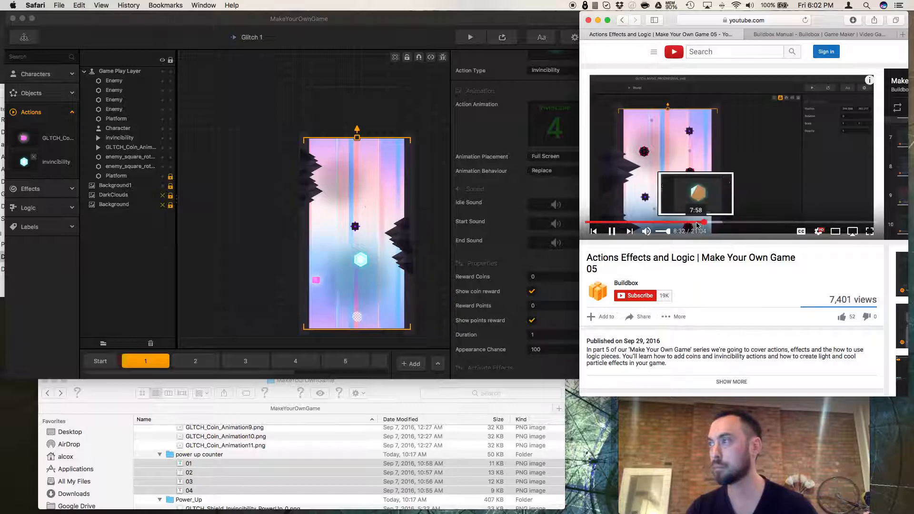
pyautogui.click(698, 223)
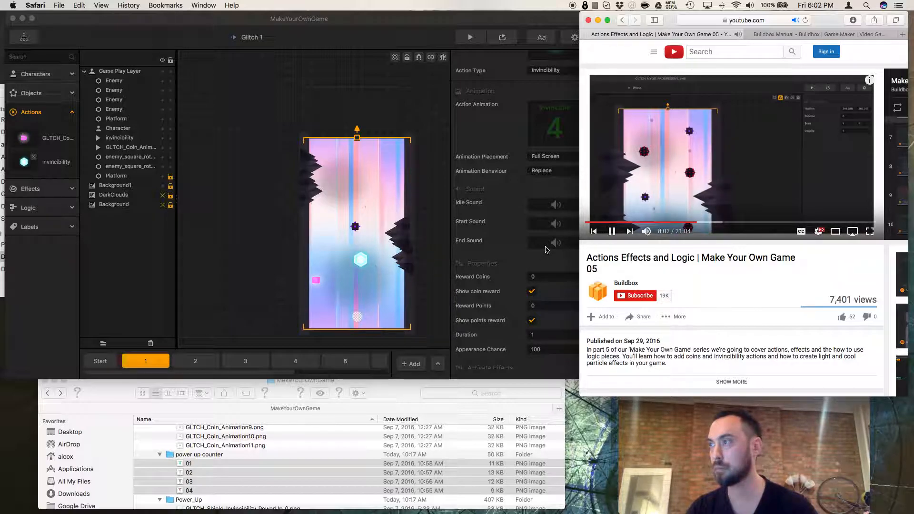
pyautogui.scroll(-2, 657, 222)
pyautogui.scroll(2, 656, 223)
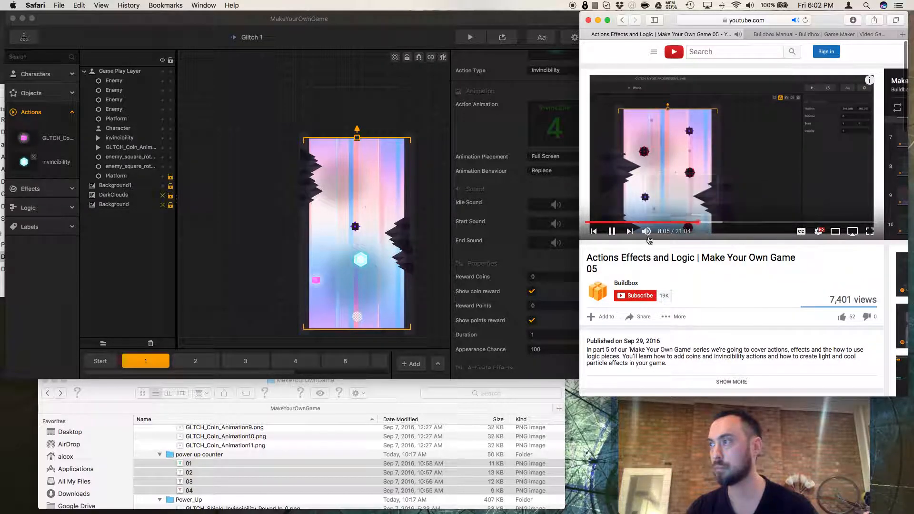
pyautogui.click(613, 236)
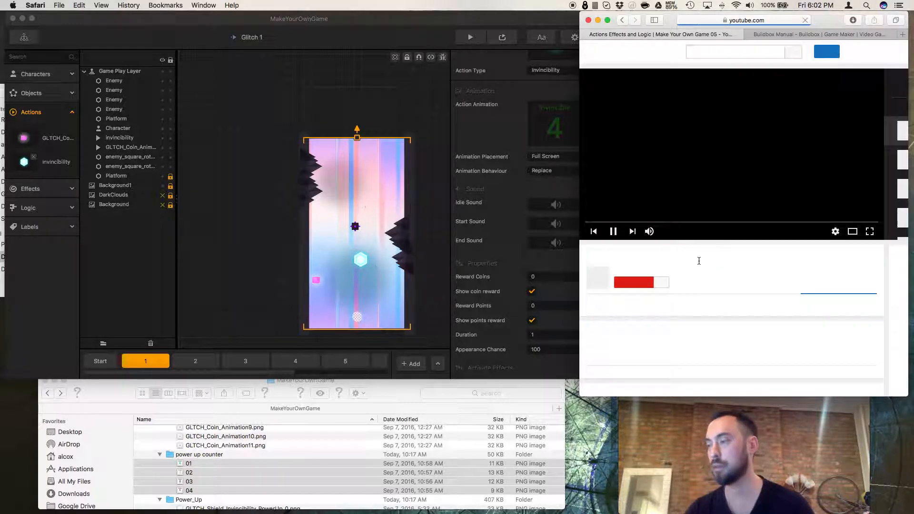
pyautogui.click(692, 223)
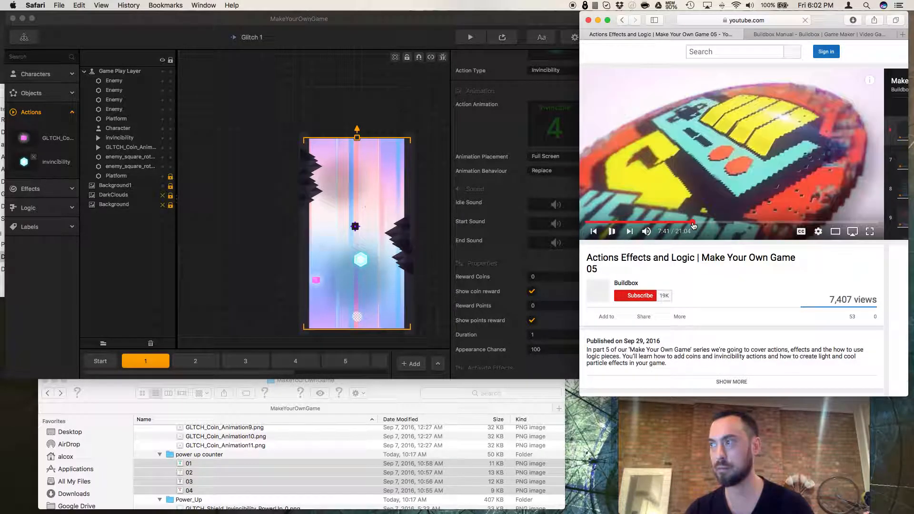
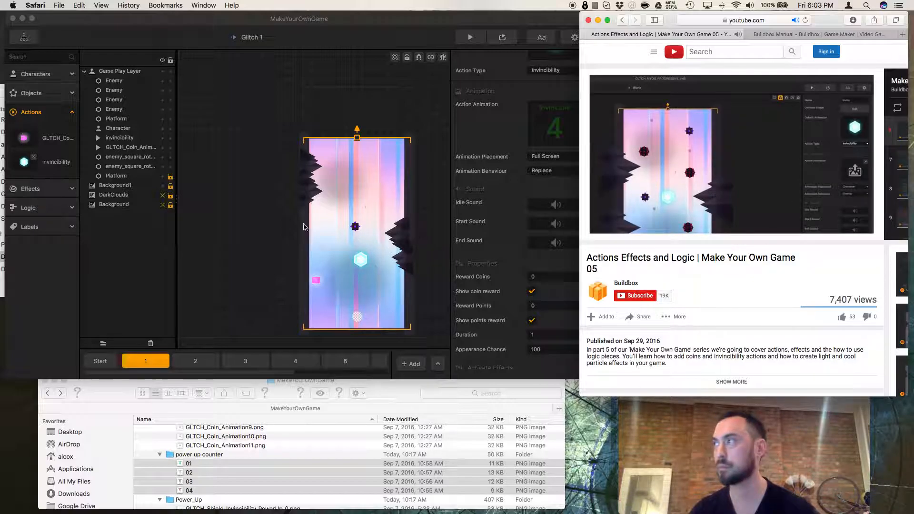
# Set the invincibility action's Duration to 4.
pyautogui.click(55, 163)
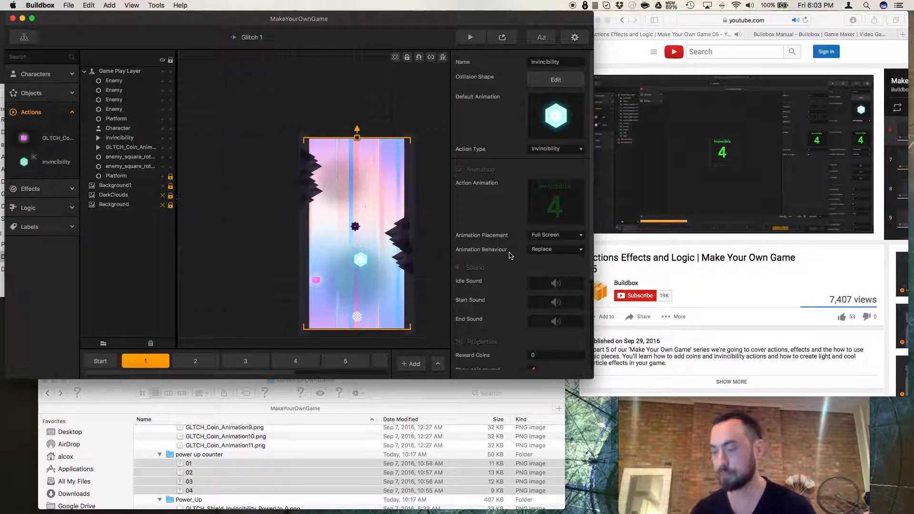
pyautogui.moveTo(362, 24); pyautogui.dragTo(359, 24)
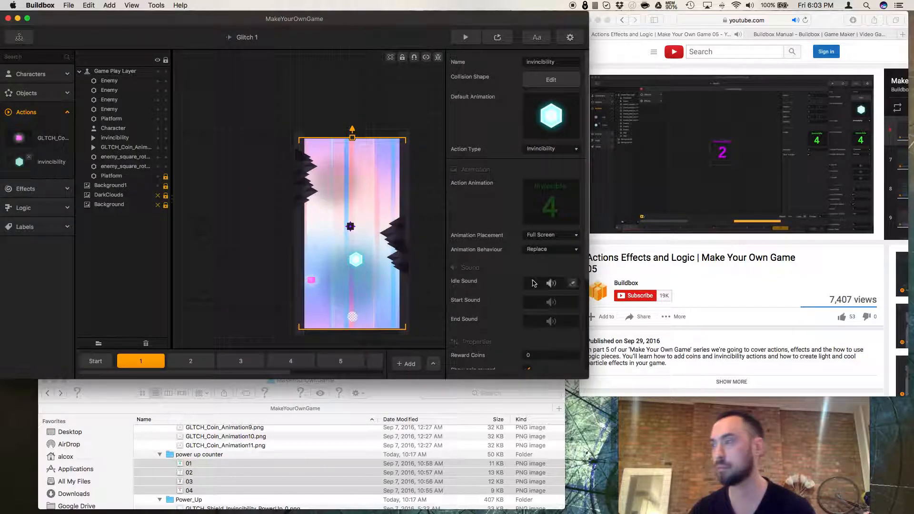
pyautogui.click(631, 370)
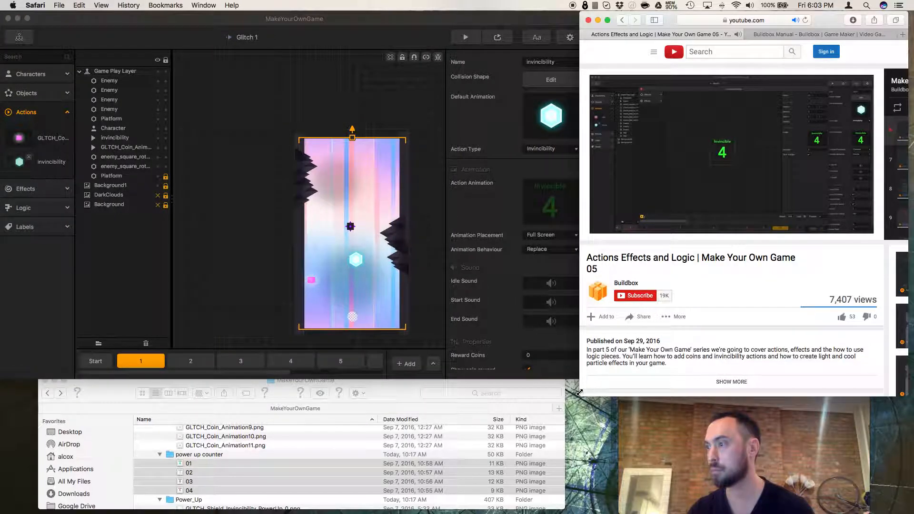
pyautogui.moveTo(581, 396); pyautogui.dragTo(590, 389)
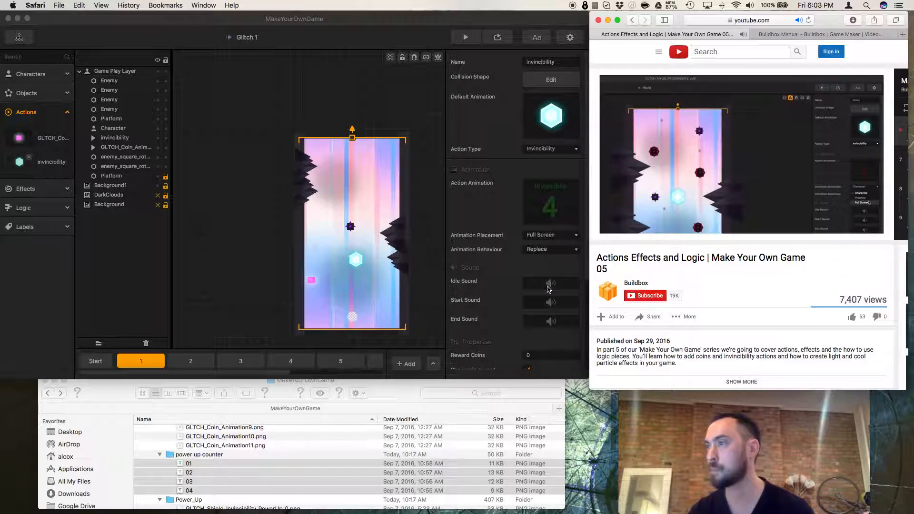
pyautogui.click(526, 260)
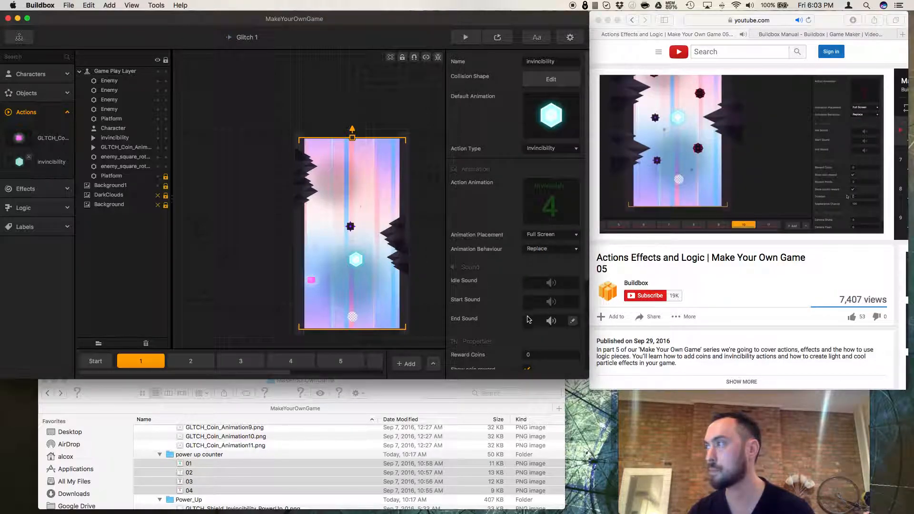
pyautogui.scroll(-5, 529, 327)
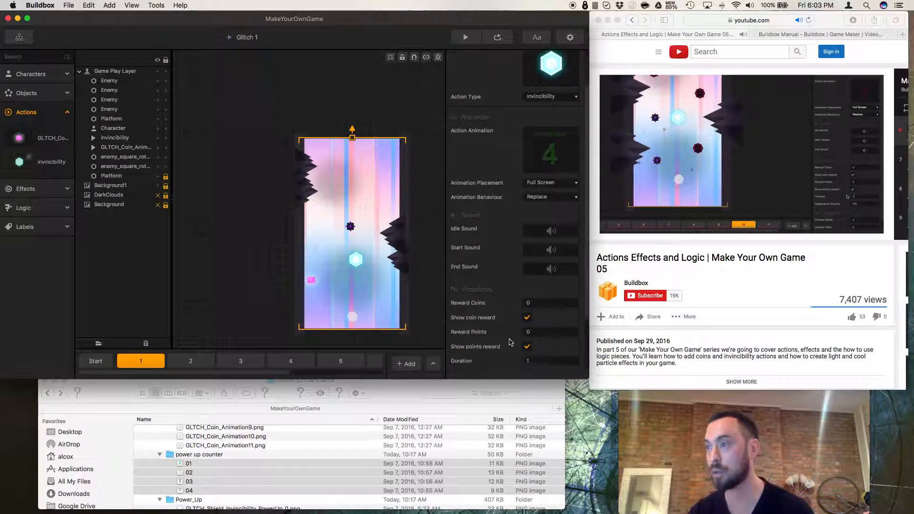
pyautogui.click(539, 324)
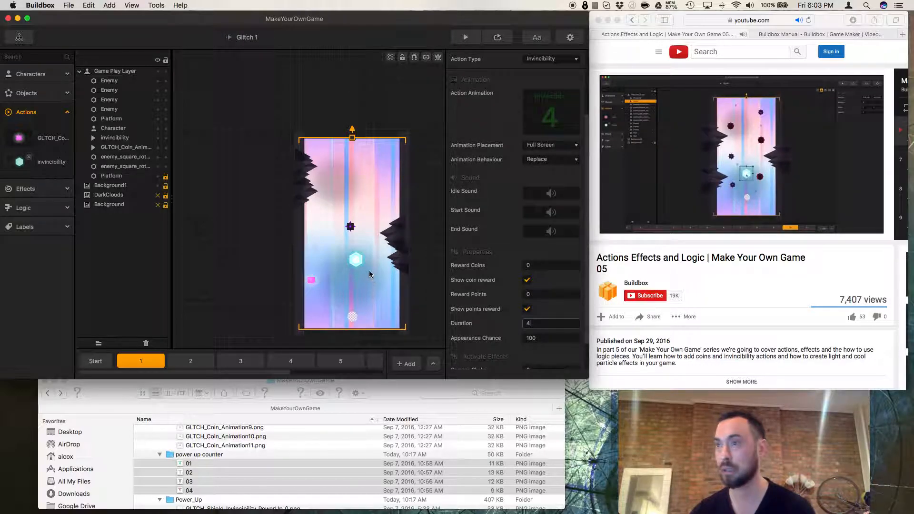
# Move the invincibility pickup lower in the first scene and playtest the level in the preview.
pyautogui.moveTo(358, 266); pyautogui.dragTo(353, 306)
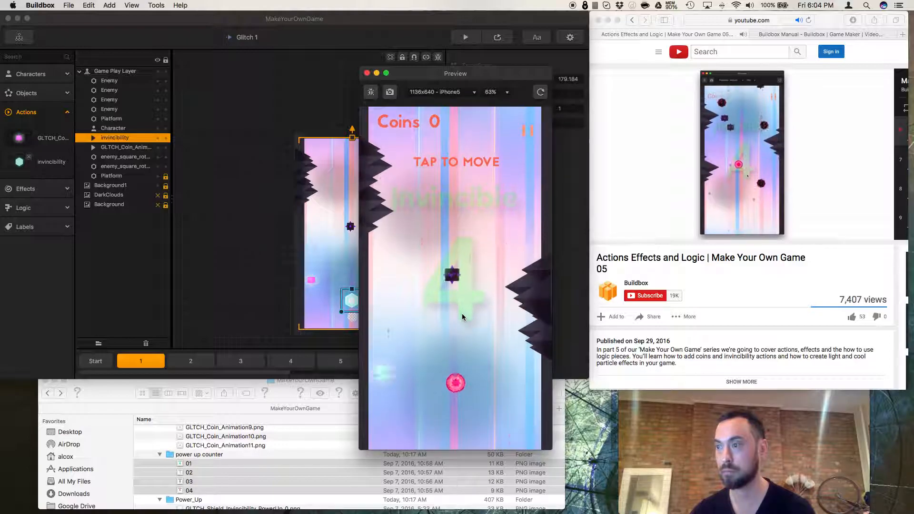
pyautogui.click(462, 314)
pyautogui.click(462, 313)
pyautogui.click(462, 313)
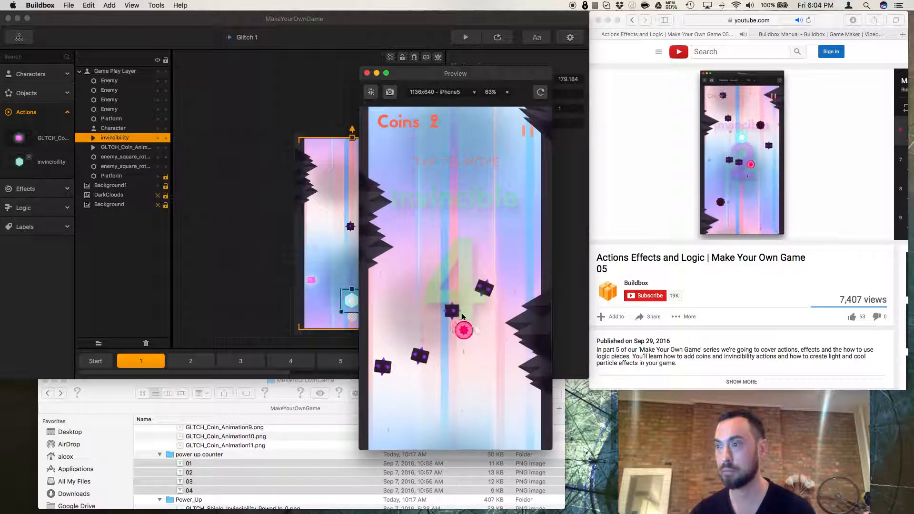
pyautogui.click(462, 314)
pyautogui.click(466, 313)
pyautogui.click(466, 314)
pyautogui.click(467, 313)
pyautogui.click(467, 315)
pyautogui.click(467, 315)
pyautogui.click(467, 315)
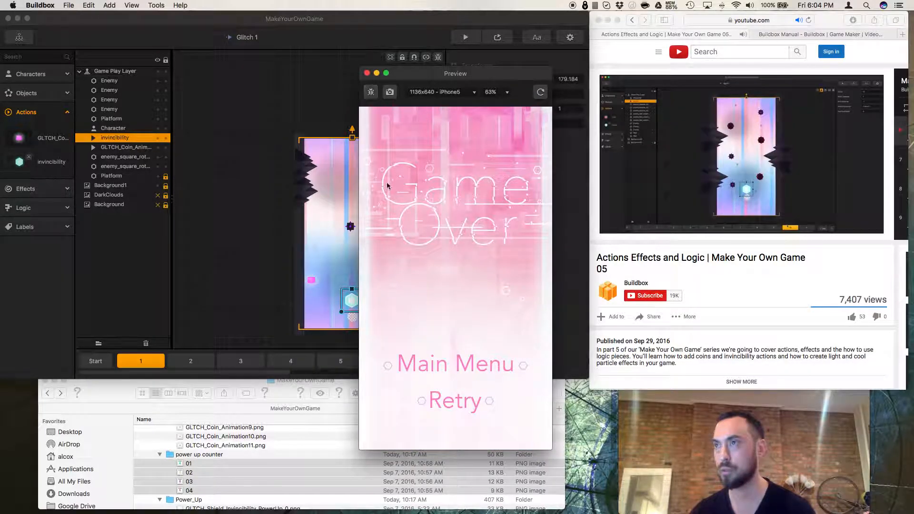
# Inspect the properties of the rotating enemy squares placed near the invincibility pickup.
pyautogui.click(602, 261)
pyautogui.click(627, 232)
pyautogui.click(351, 231)
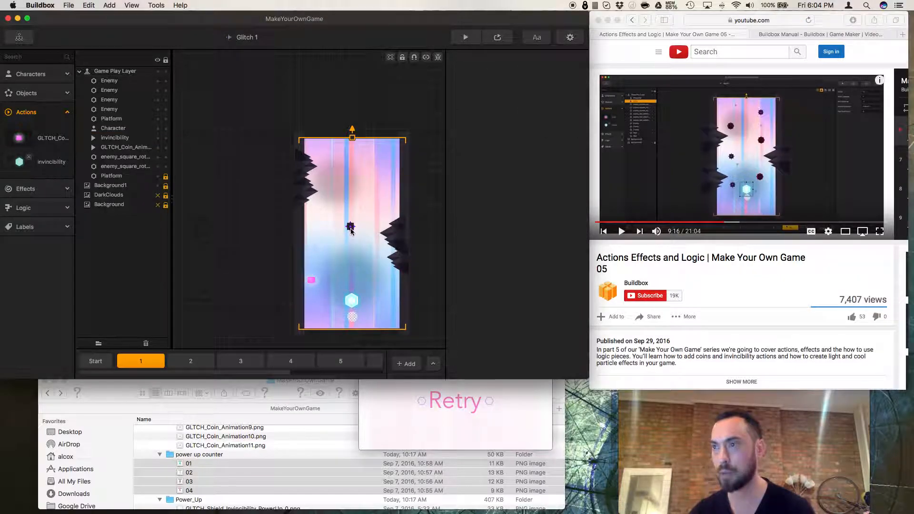
pyautogui.click(351, 231)
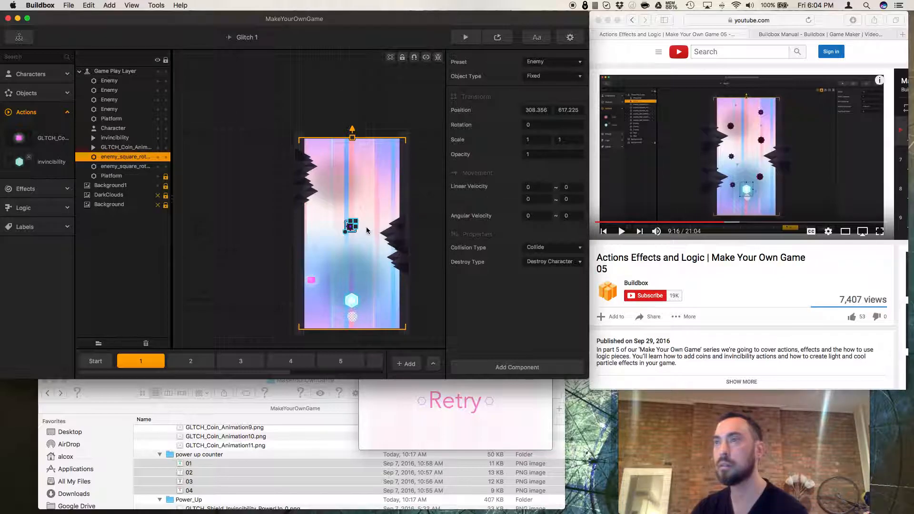
pyautogui.click(132, 169)
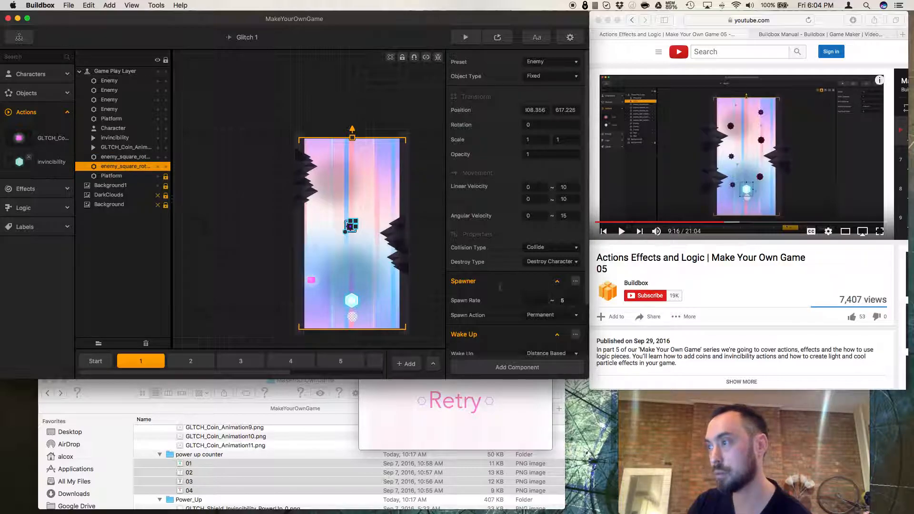
pyautogui.scroll(-3, 508, 288)
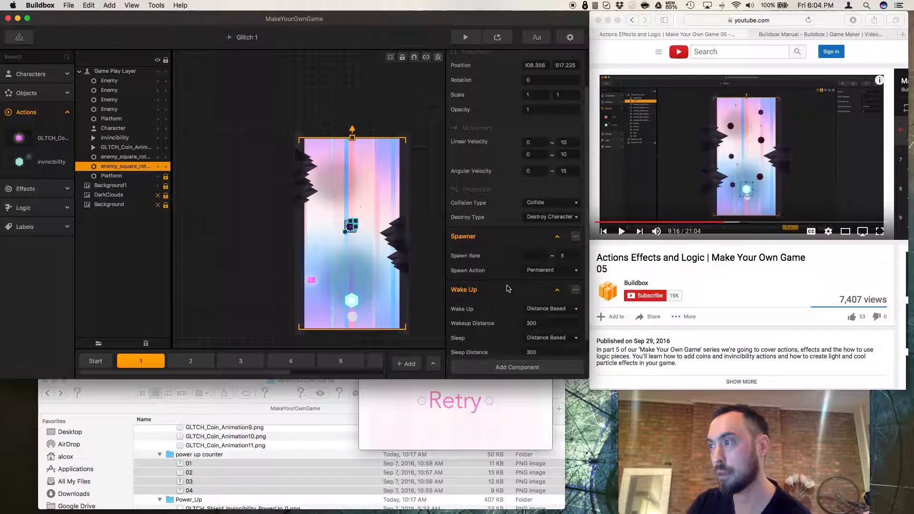
pyautogui.click(114, 158)
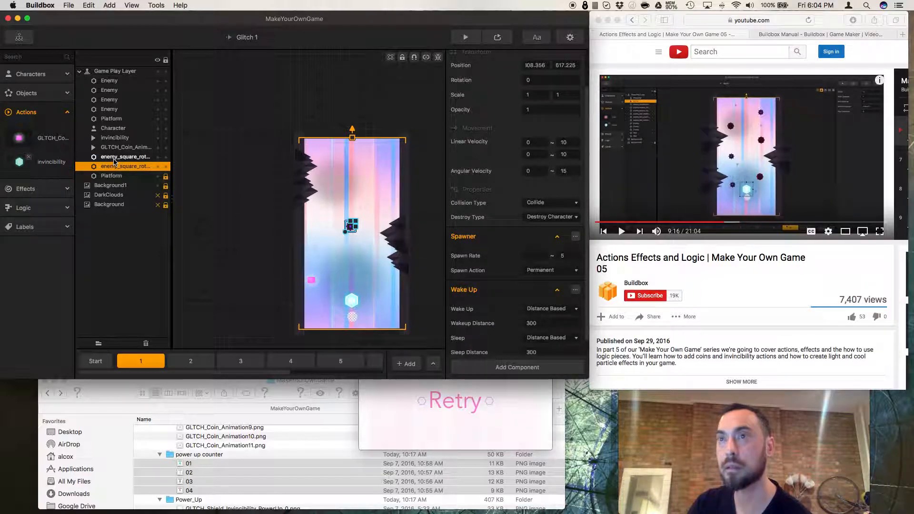
pyautogui.click(540, 78)
pyautogui.click(541, 78)
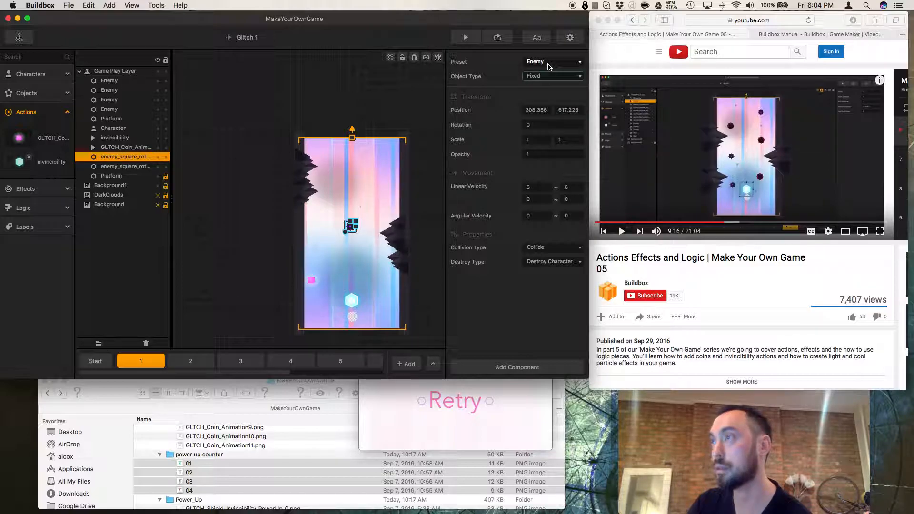
pyautogui.click(128, 166)
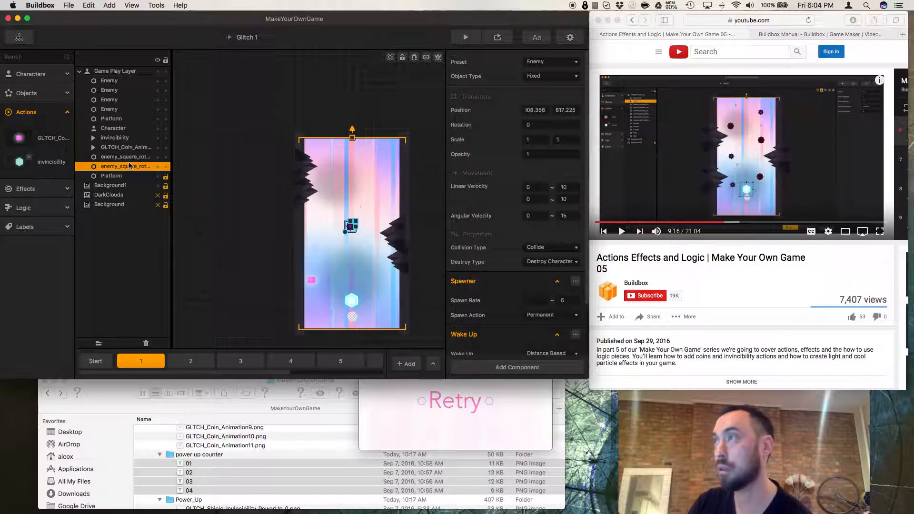
# Playtest the level in the preview, retrying after each game over.
pyautogui.click(498, 37)
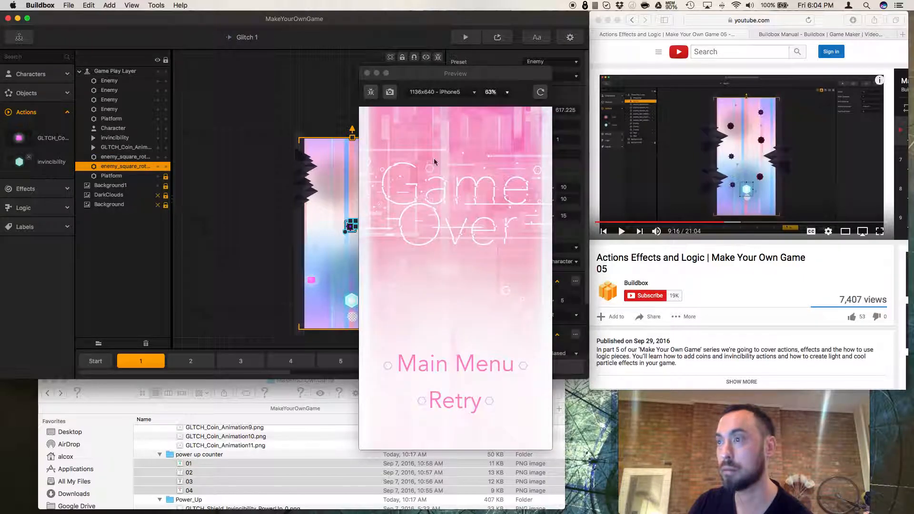
pyautogui.click(464, 402)
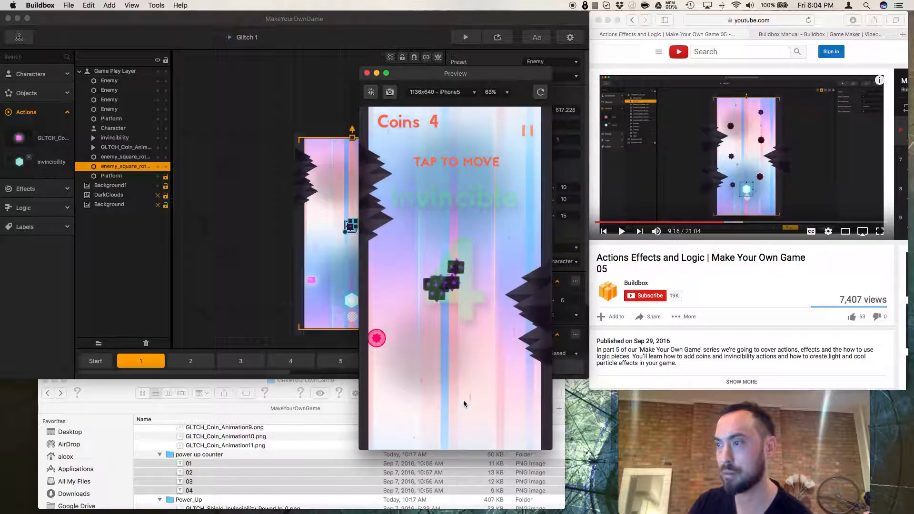
pyautogui.click(464, 401)
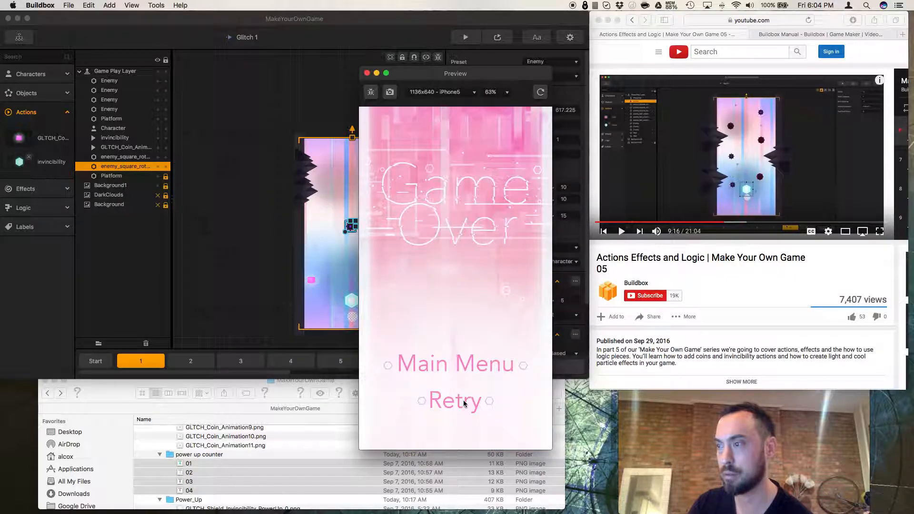
pyautogui.click(463, 401)
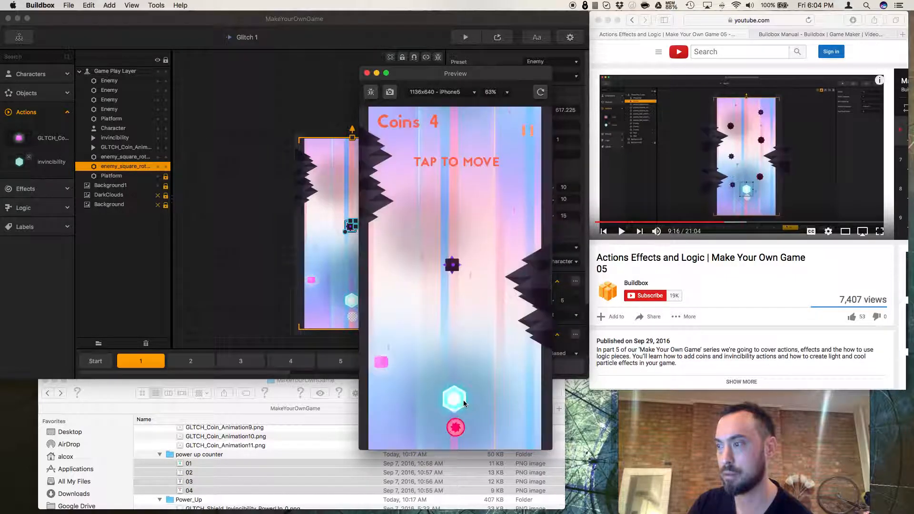
# Nudge the invincibility pickup slightly upward and playtest the level again, restarting the preview.
pyautogui.click(300, 324)
pyautogui.moveTo(352, 309); pyautogui.dragTo(352, 290)
pyautogui.click(465, 39)
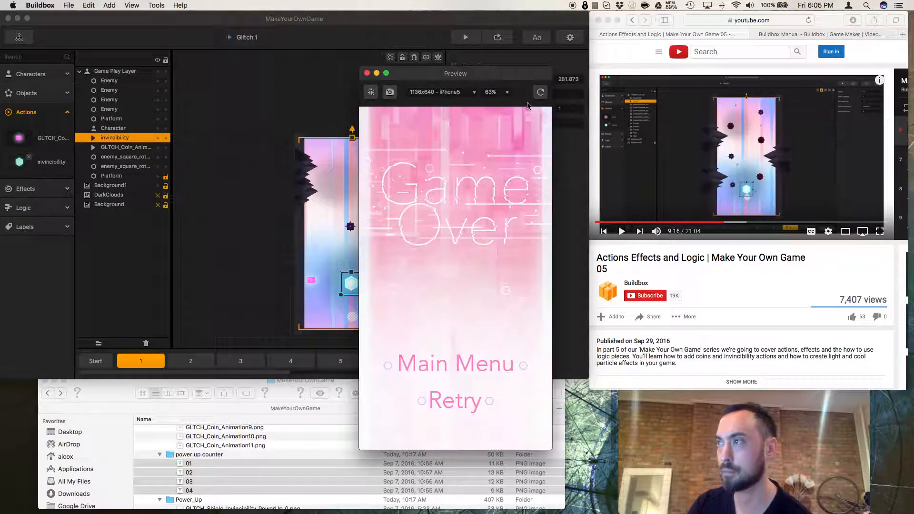
pyautogui.click(540, 92)
pyautogui.click(469, 365)
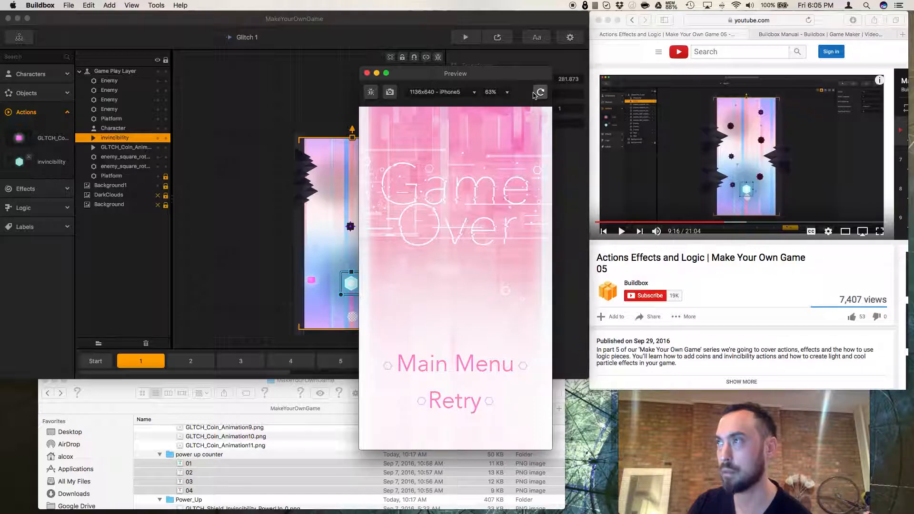
pyautogui.click(539, 93)
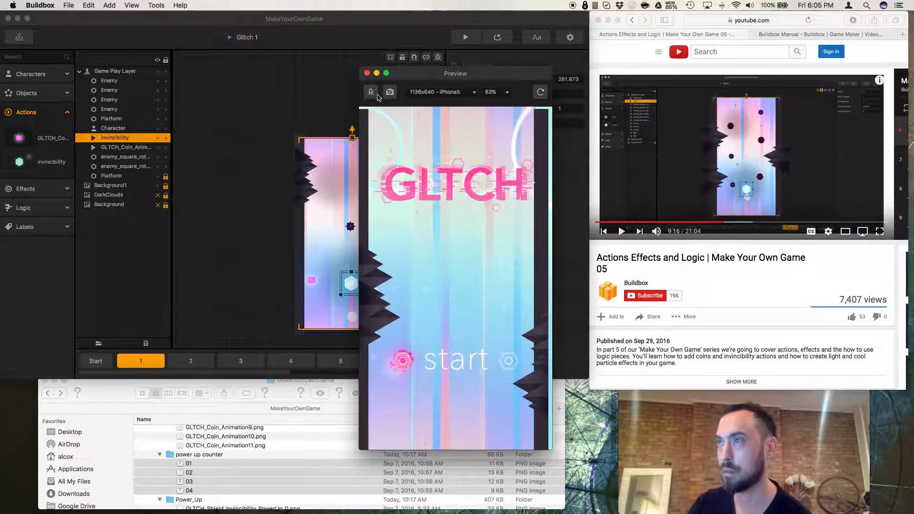
pyautogui.click(368, 73)
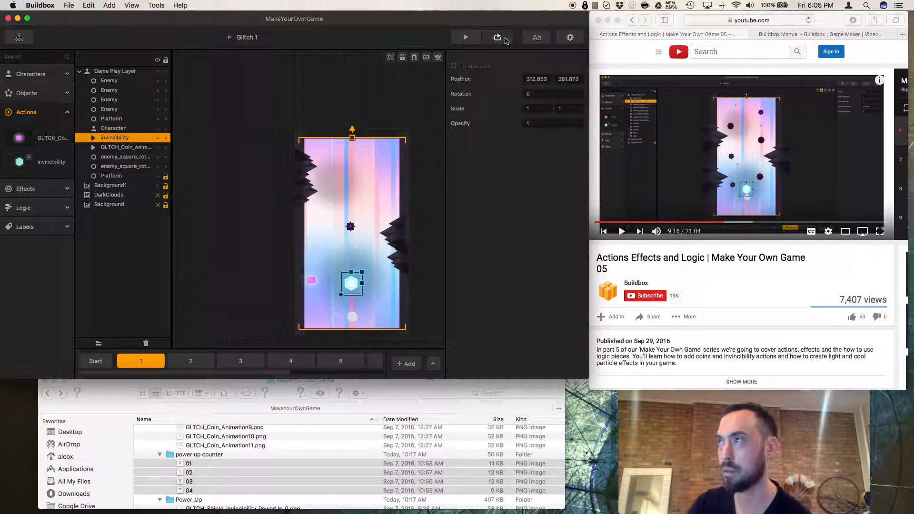
pyautogui.click(466, 38)
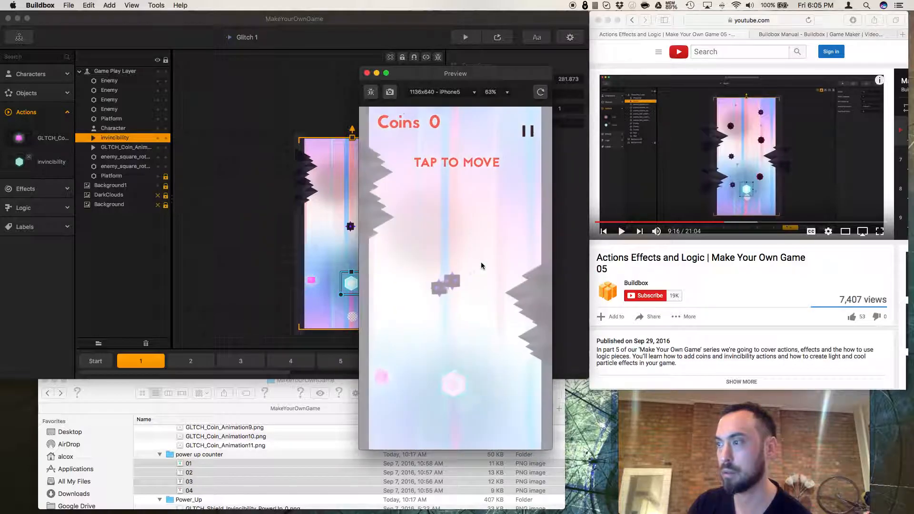
pyautogui.click(468, 400)
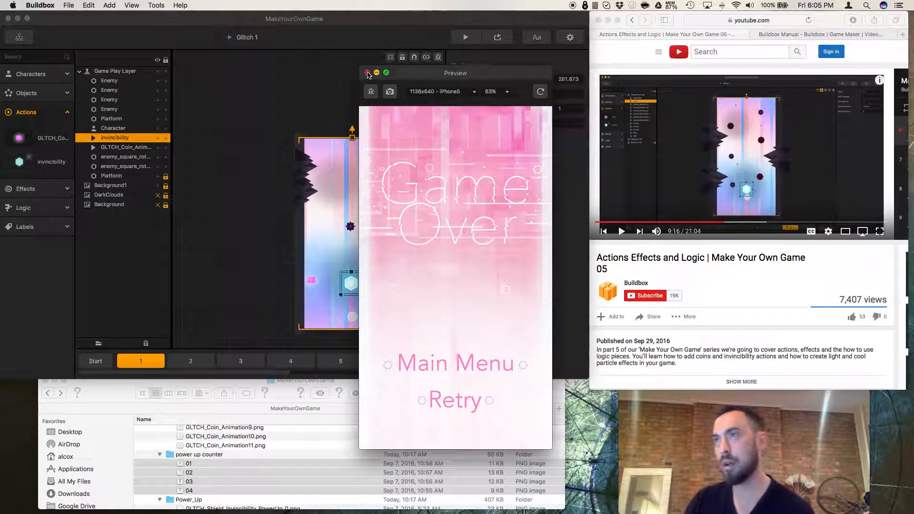
pyautogui.click(367, 72)
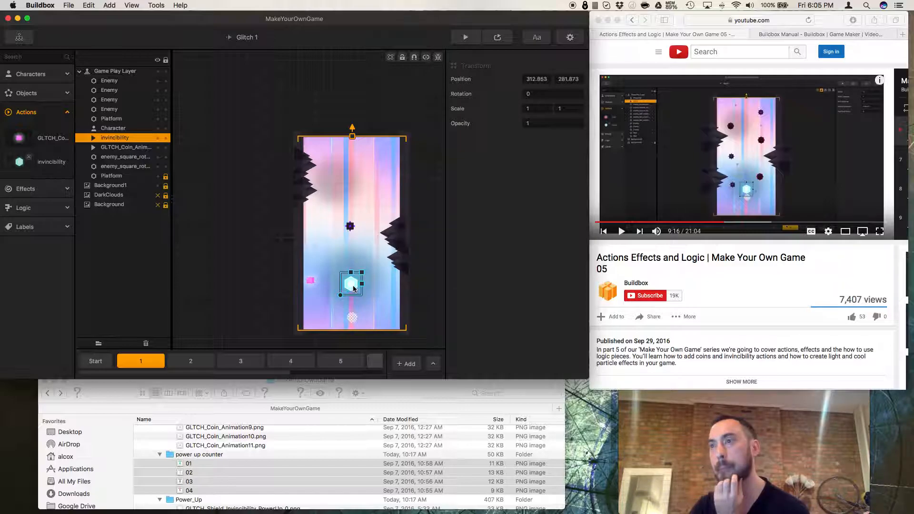
# Resume the reference video and browse through the level's scenes from 2 to 8.
pyautogui.click(352, 228)
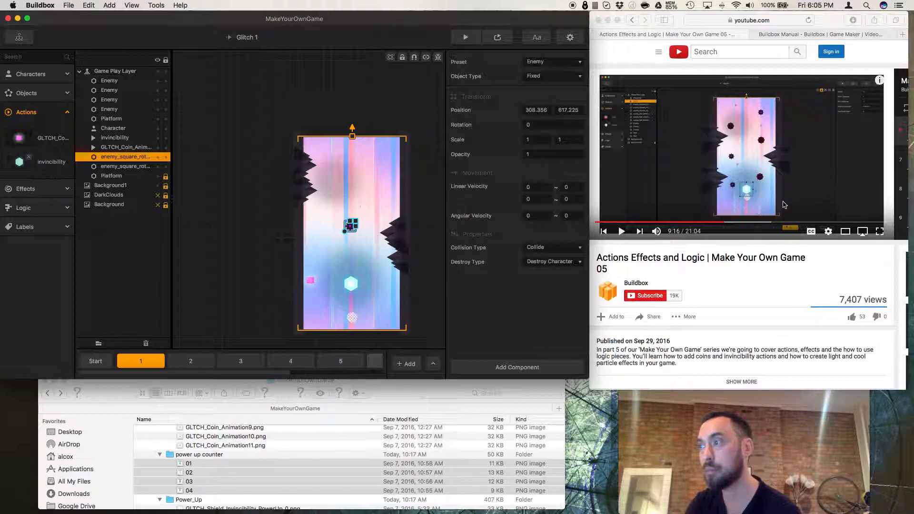
pyautogui.click(745, 272)
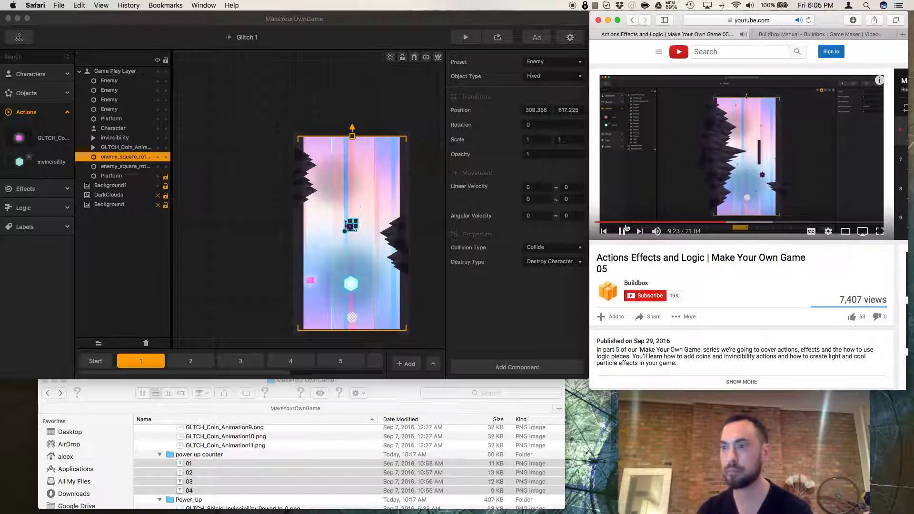
pyautogui.click(358, 356)
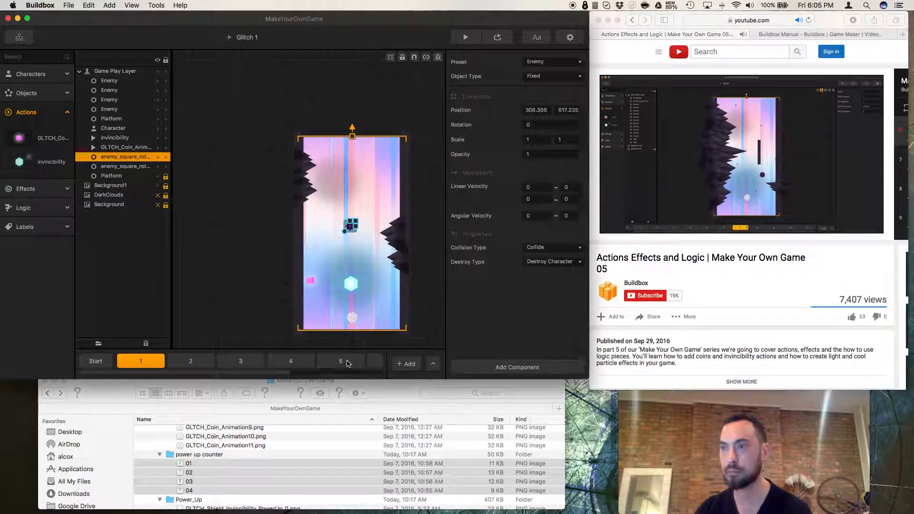
pyautogui.click(292, 363)
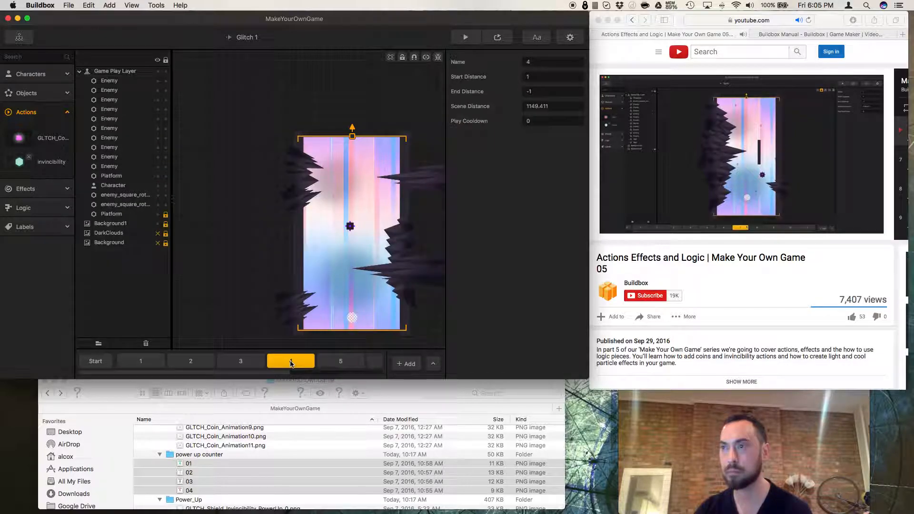
pyautogui.click(241, 363)
pyautogui.click(192, 363)
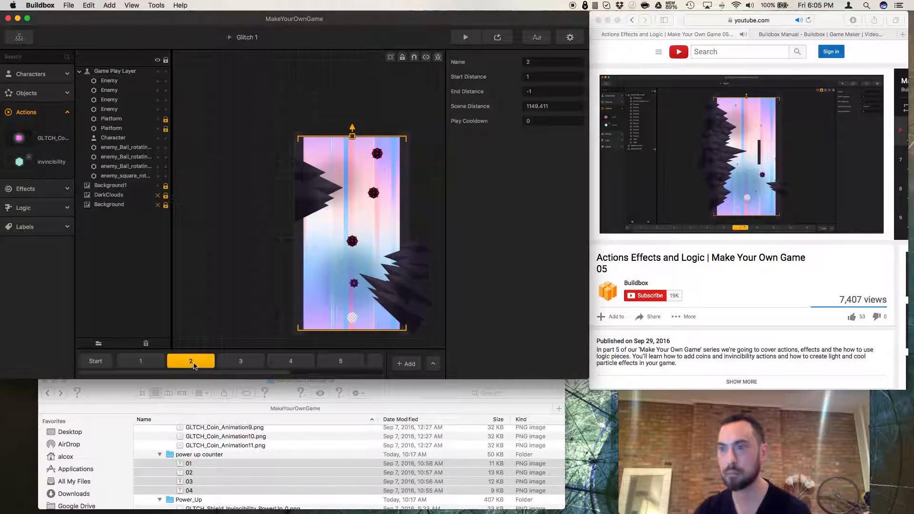
pyautogui.press('Right')
pyautogui.press('Right')
pyautogui.press('Right')
pyautogui.press('Right')
pyautogui.press('Right')
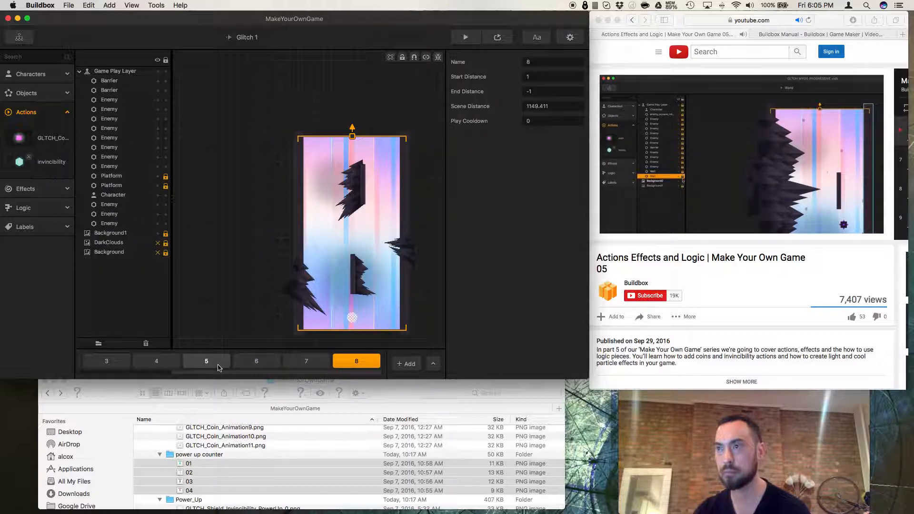
pyautogui.press('Left')
pyautogui.press('Left')
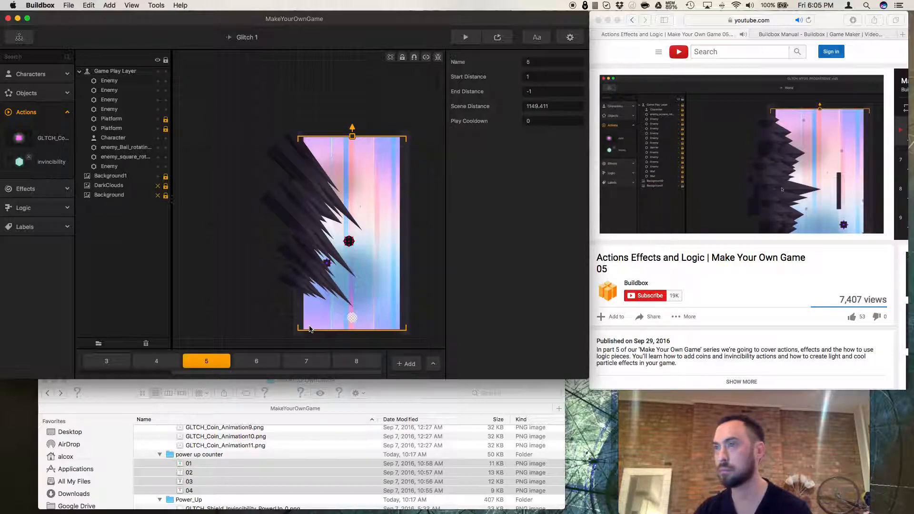
# Pause the reference tutorial video.
pyautogui.click(615, 273)
pyautogui.press('space')
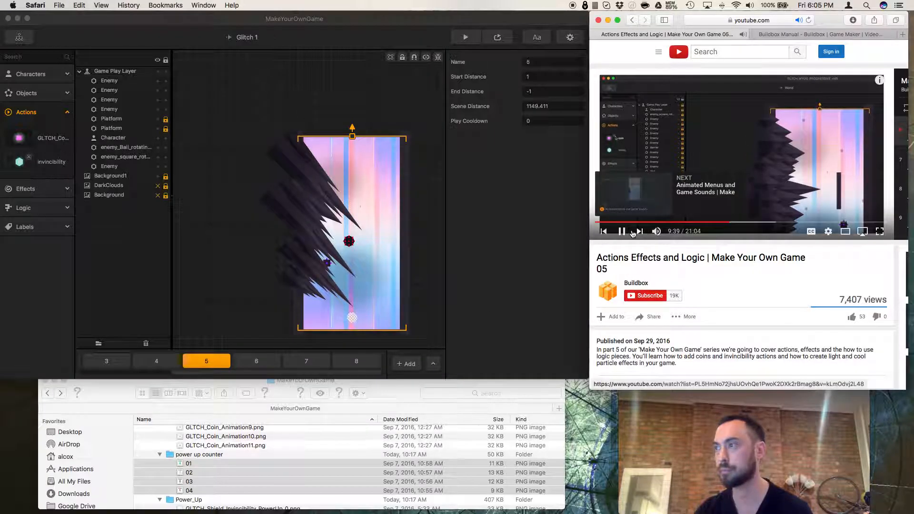
# Duplicate an enemy spike and move and rotate the copy near the scene's lower-left edge.
pyautogui.click(297, 285)
pyautogui.press('super+c')
pyautogui.press('super+v')
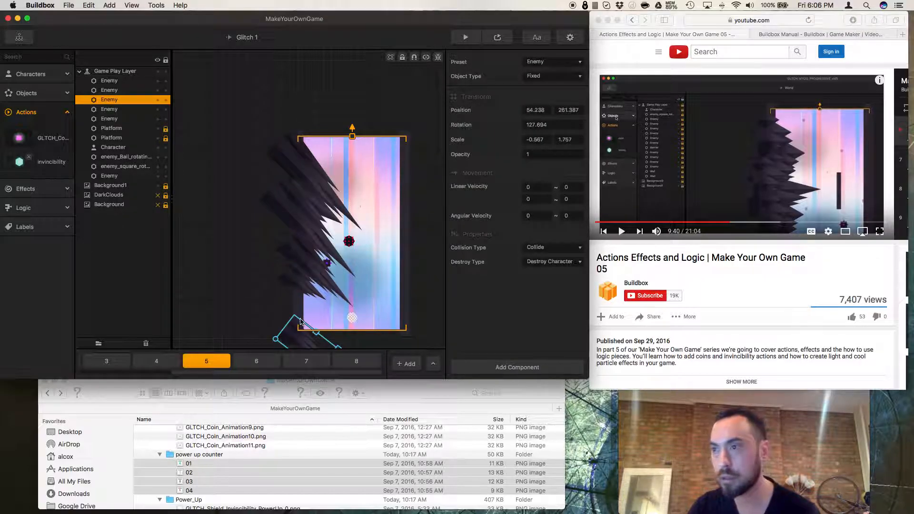
pyautogui.moveTo(291, 317); pyautogui.dragTo(294, 297)
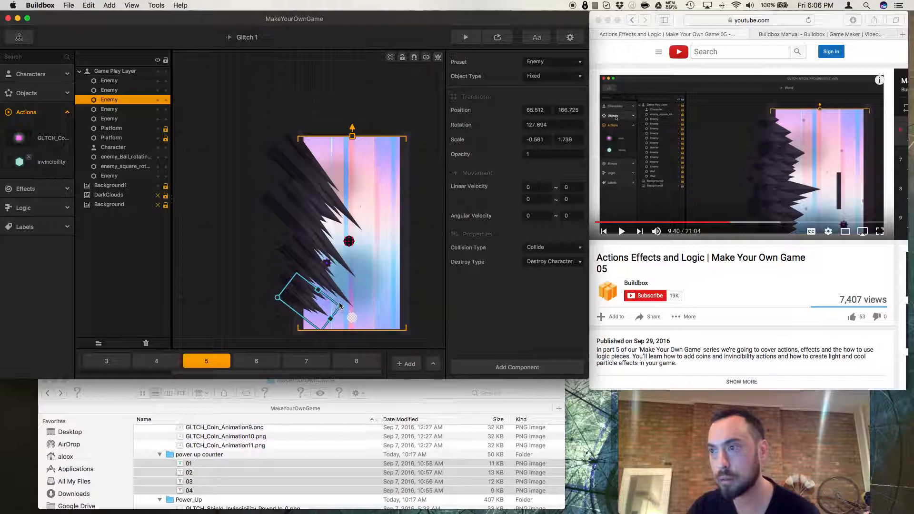
pyautogui.moveTo(340, 304); pyautogui.dragTo(342, 292)
pyautogui.moveTo(276, 316); pyautogui.dragTo(282, 323)
pyautogui.click(282, 324)
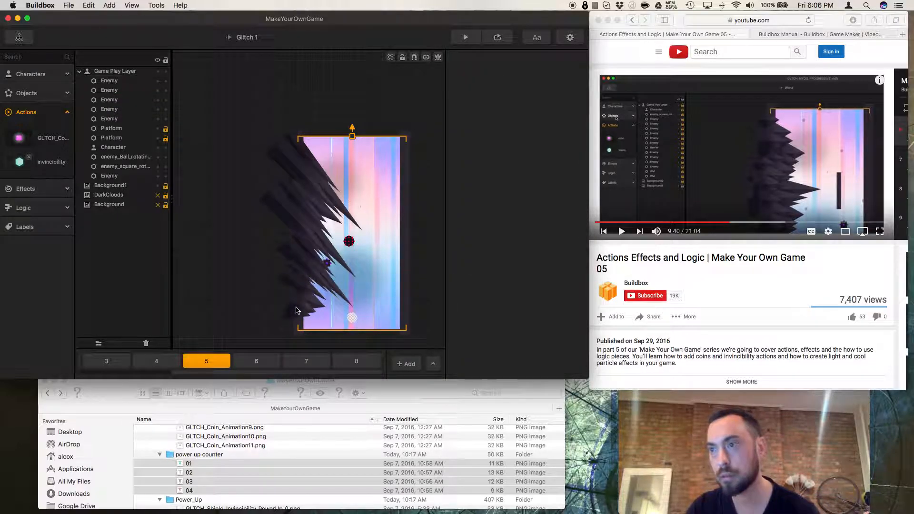
# Reposition the duplicated spike slightly and bring it to the front of the layer order.
pyautogui.click(295, 308)
pyautogui.moveTo(302, 308); pyautogui.dragTo(303, 314)
pyautogui.rightClick(304, 314)
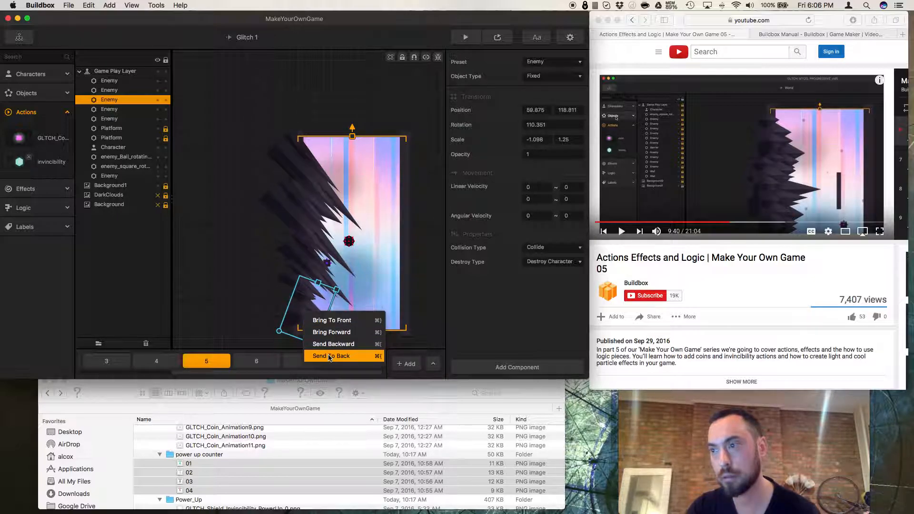
pyautogui.click(329, 356)
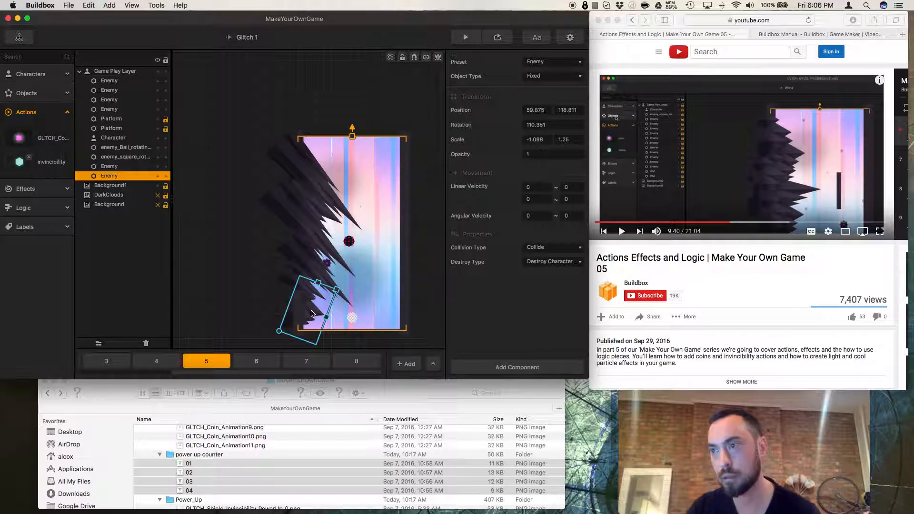
pyautogui.rightClick(312, 314)
pyautogui.click(335, 320)
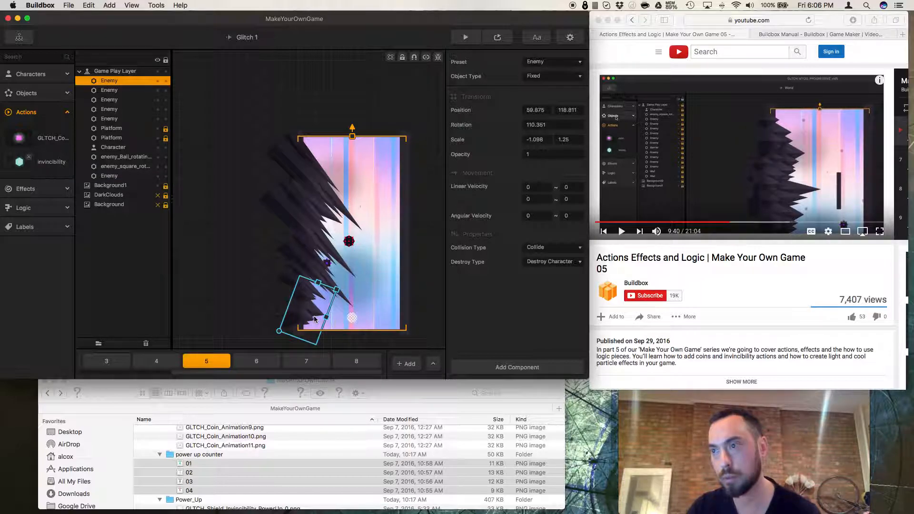
pyautogui.moveTo(300, 318); pyautogui.dragTo(299, 317)
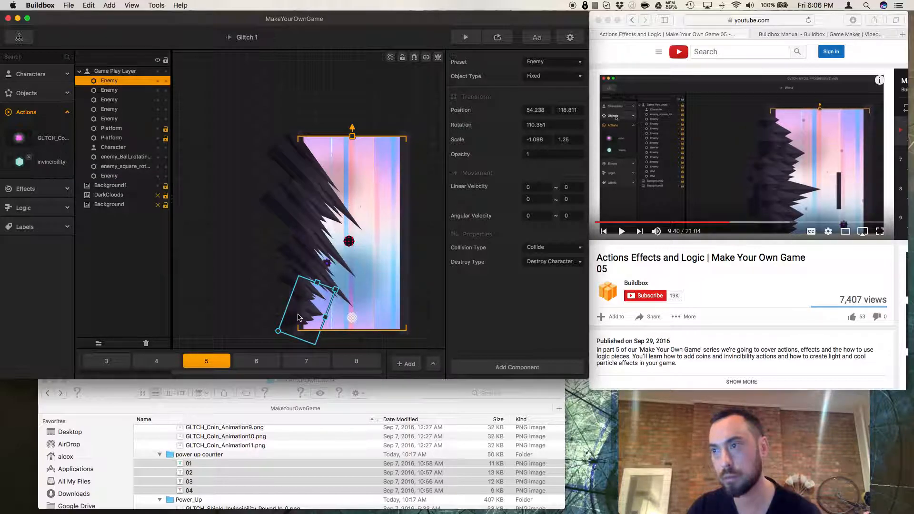
# Shorten the long enemy spike at the scene's upper left and nudge it into place.
pyautogui.click(296, 166)
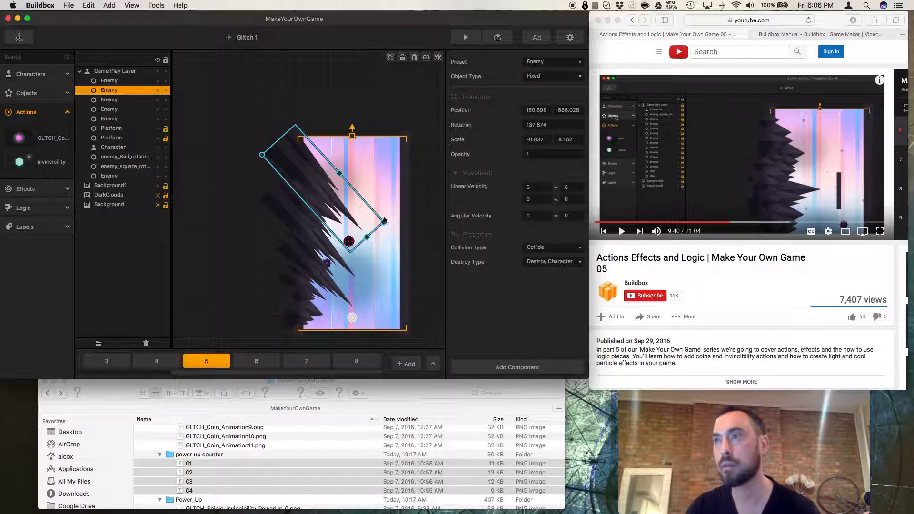
pyautogui.moveTo(385, 224); pyautogui.dragTo(373, 205)
pyautogui.moveTo(322, 191); pyautogui.dragTo(307, 183)
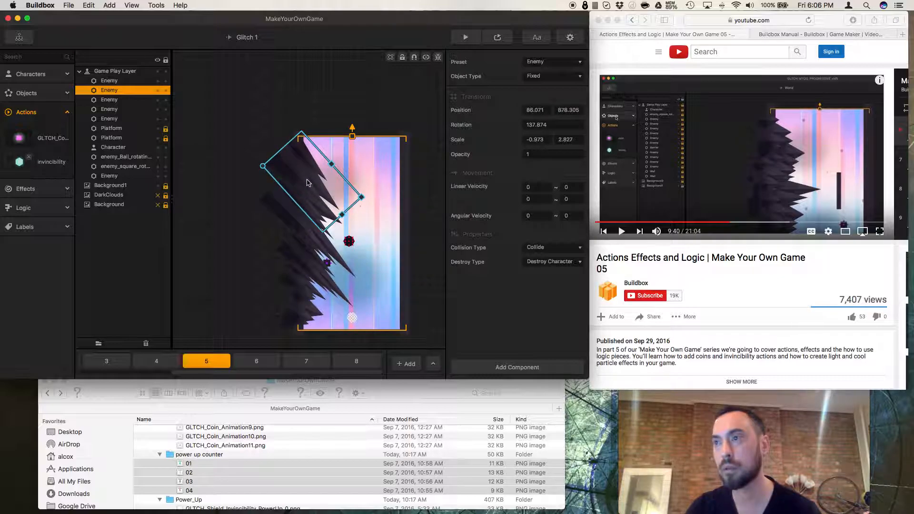
pyautogui.click(429, 230)
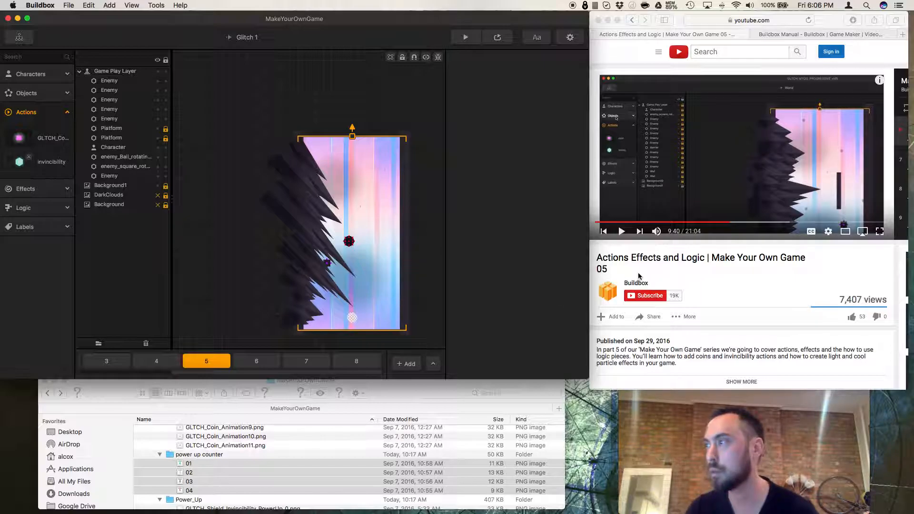
# Resume the reference video and add a Light effect to the scene near its upper-right edge.
pyautogui.click(689, 273)
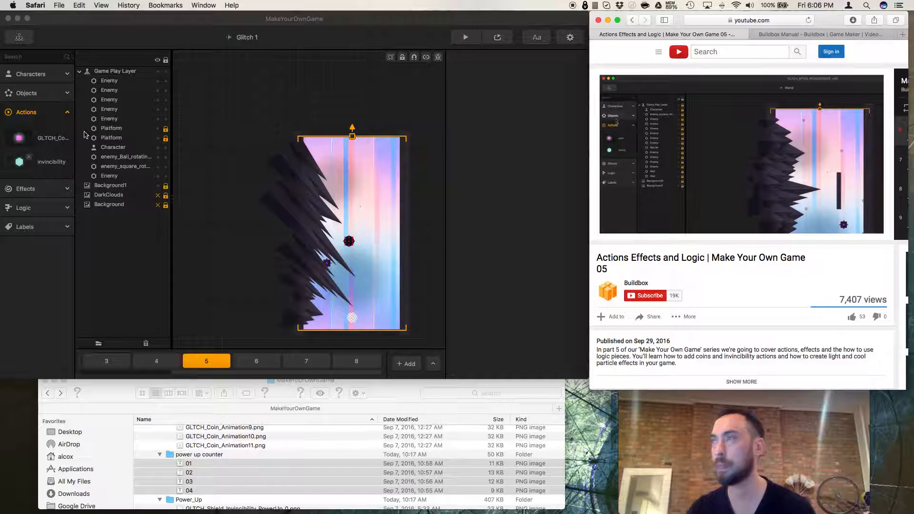
pyautogui.click(46, 100)
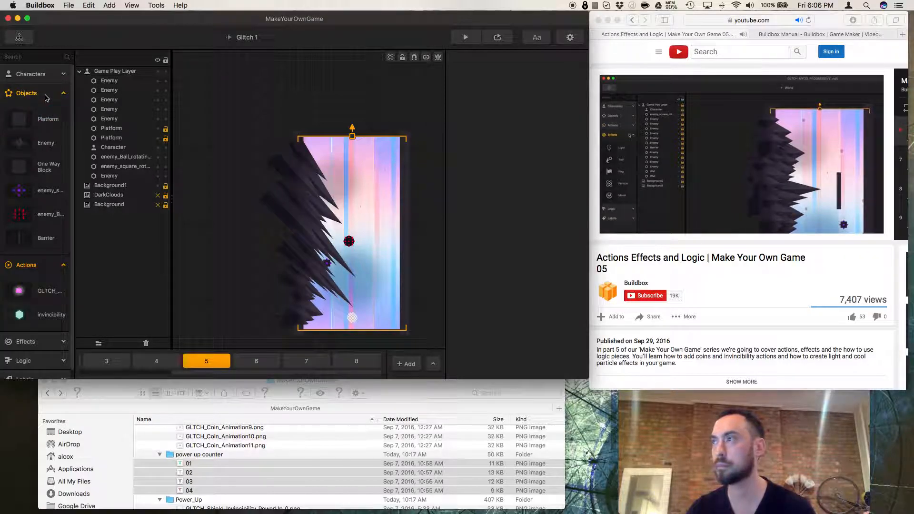
pyautogui.click(28, 189)
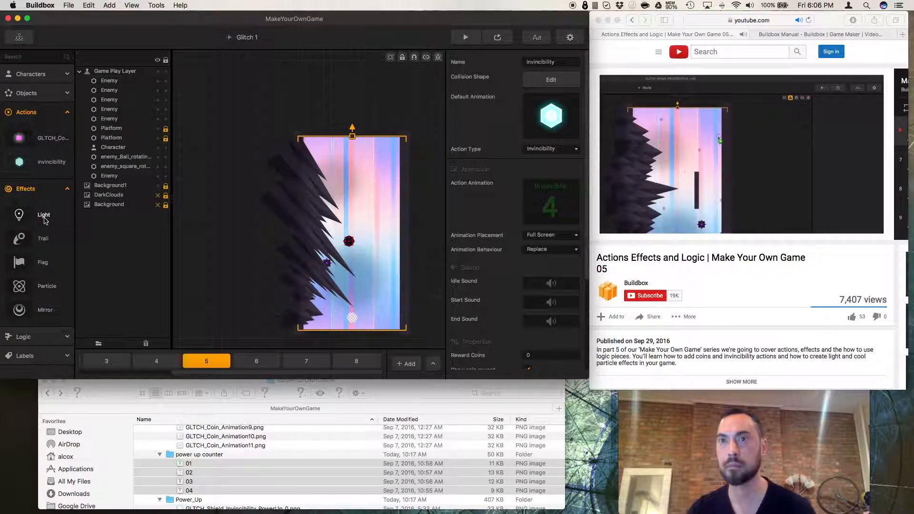
pyautogui.moveTo(43, 220); pyautogui.dragTo(408, 164)
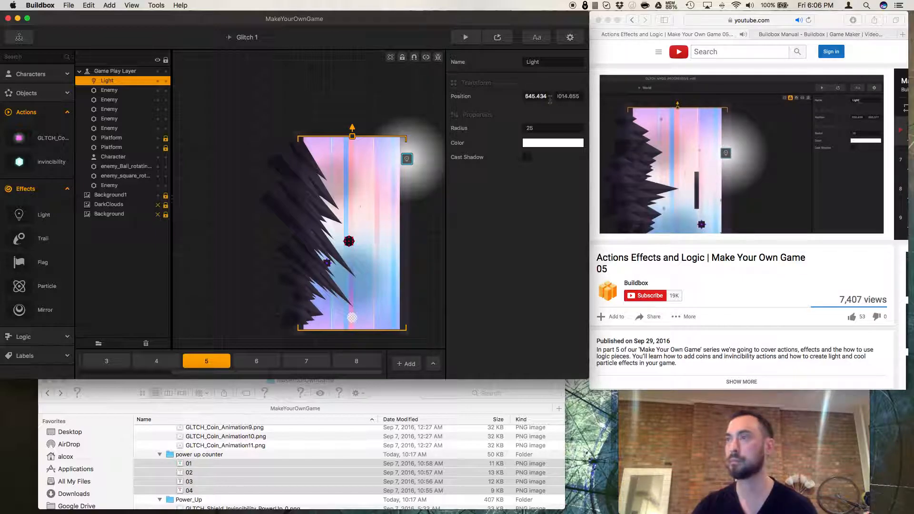
# Move the light slightly upward and set its radius to 55.
pyautogui.click(541, 144)
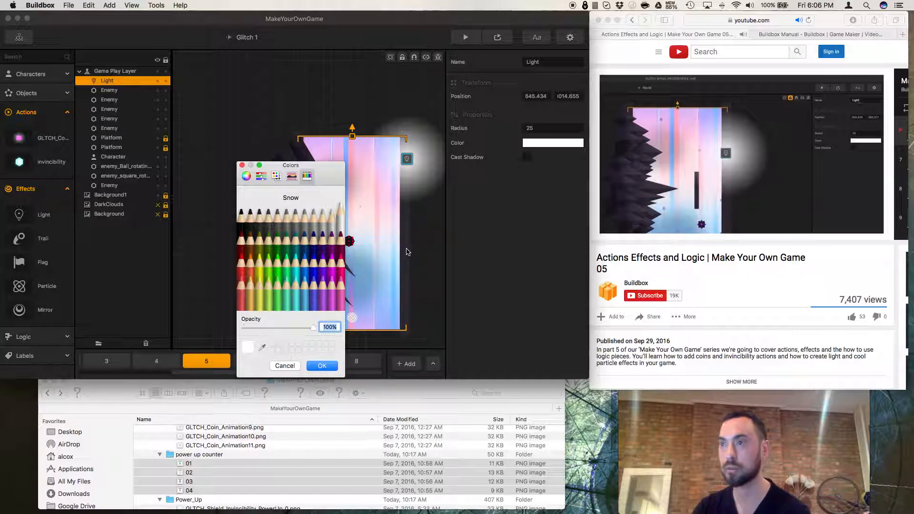
pyautogui.click(242, 165)
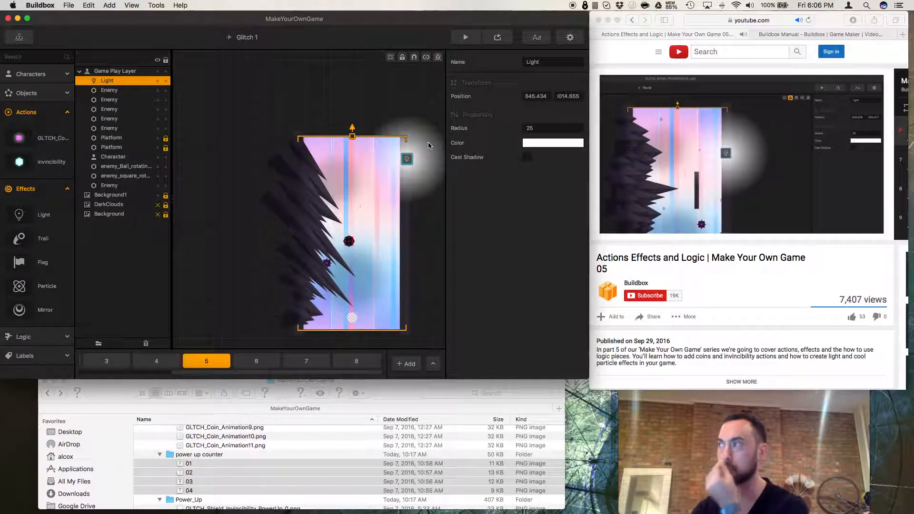
pyautogui.click(555, 64)
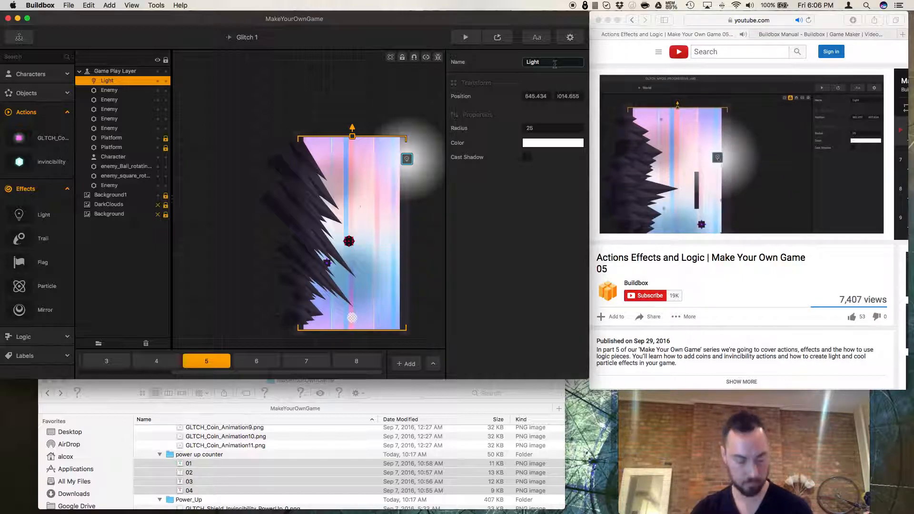
pyautogui.moveTo(412, 162)
pyautogui.mouseDown()
pyautogui.moveTo(419, 286)
pyautogui.moveTo(417, 148)
pyautogui.mouseUp()
pyautogui.click(530, 129)
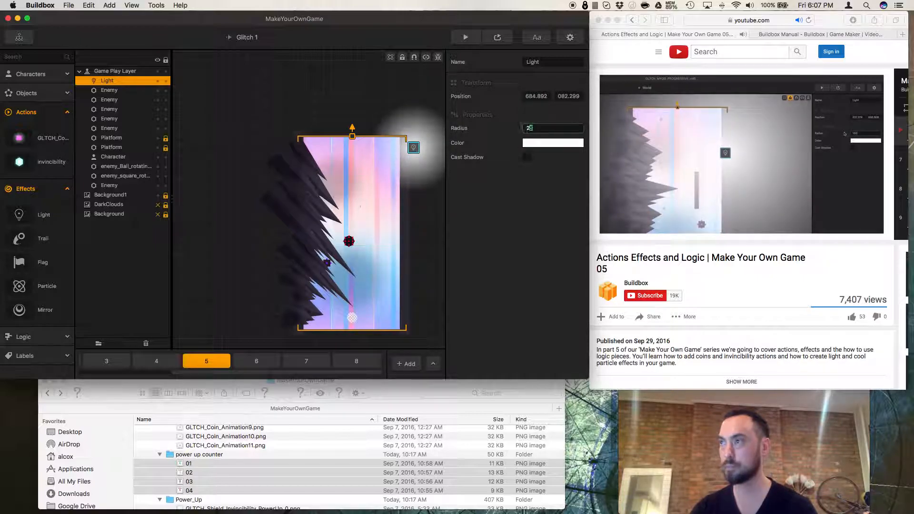
pyautogui.click(411, 107)
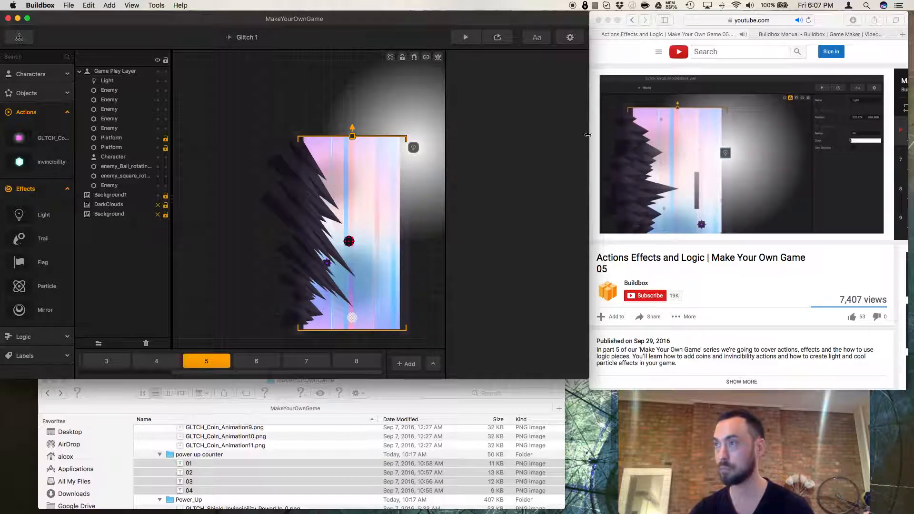
pyautogui.click(413, 147)
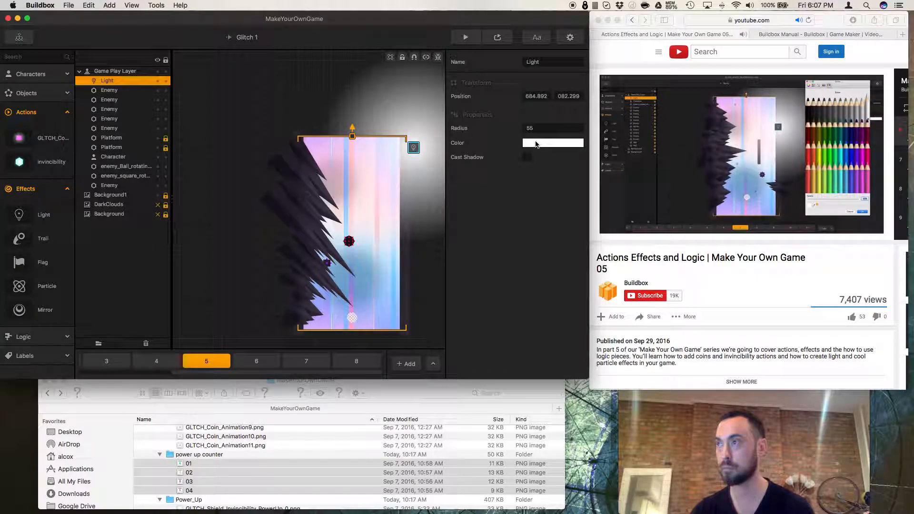
# Set the light's colour to black and move the light down beside the scene's right edge.
pyautogui.click(536, 143)
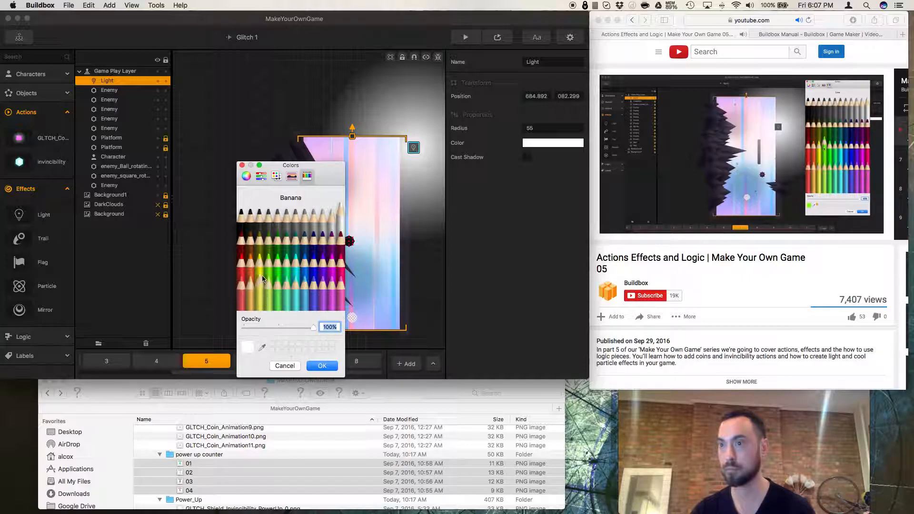
pyautogui.click(244, 222)
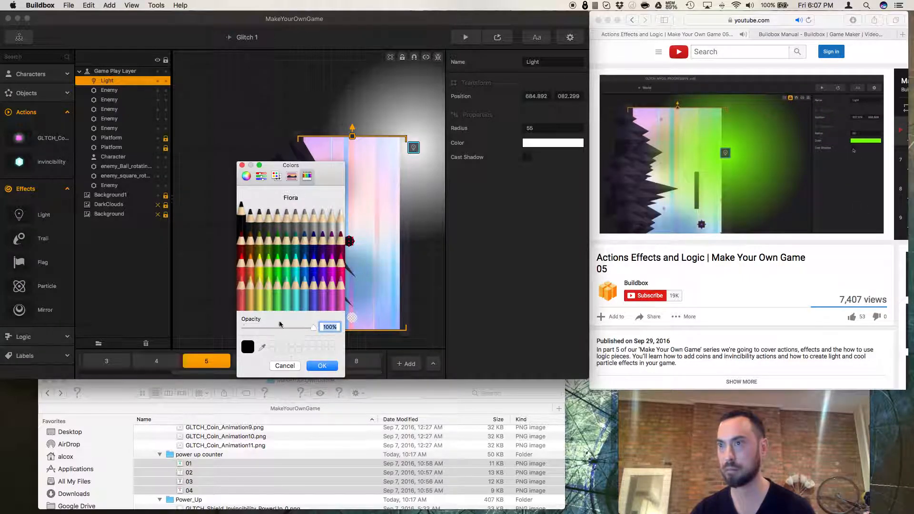
pyautogui.click(322, 367)
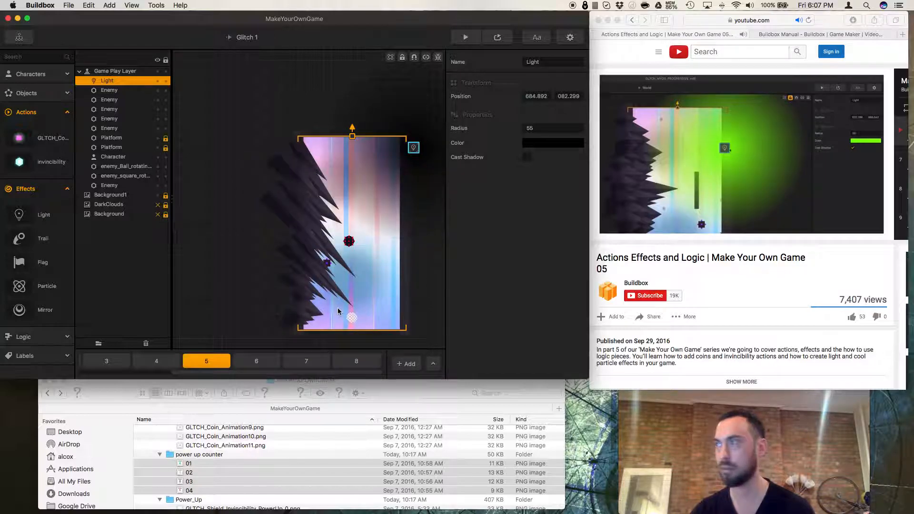
pyautogui.moveTo(414, 148); pyautogui.dragTo(404, 201)
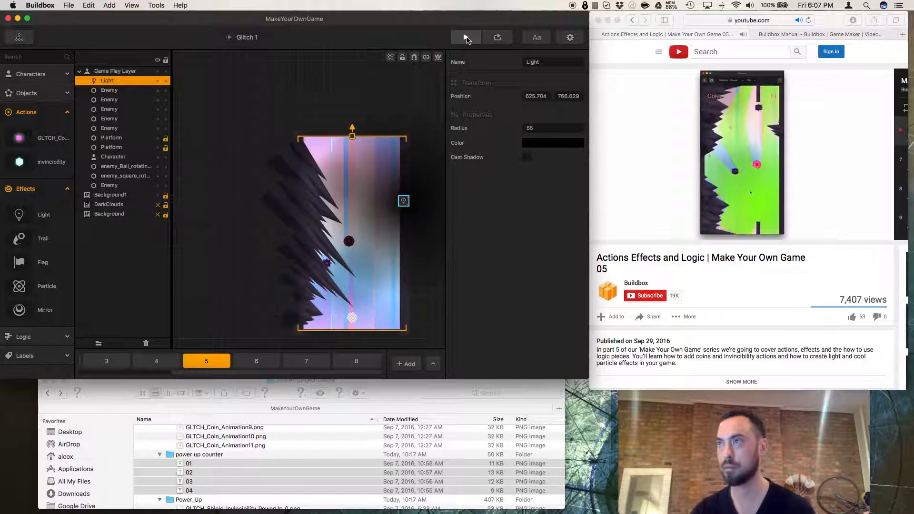
# Playtest the level in the preview, retrying after the game over.
pyautogui.click(498, 37)
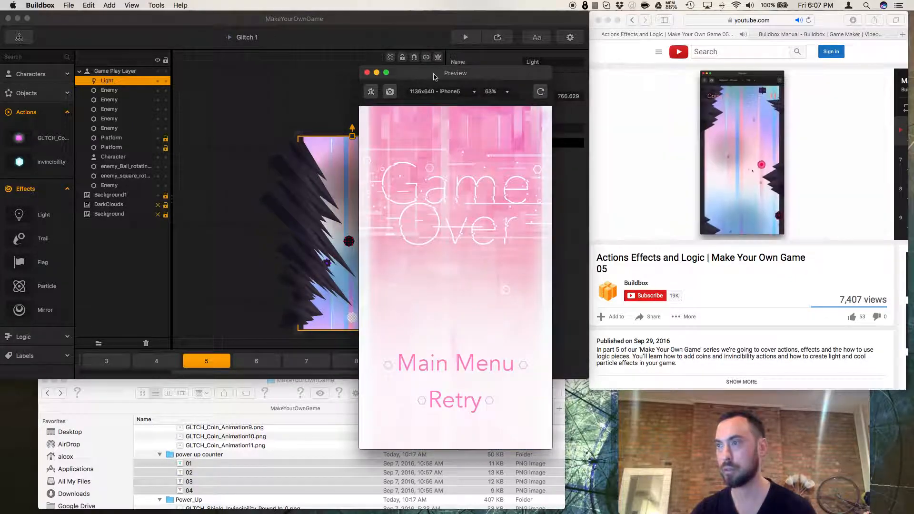
pyautogui.click(476, 401)
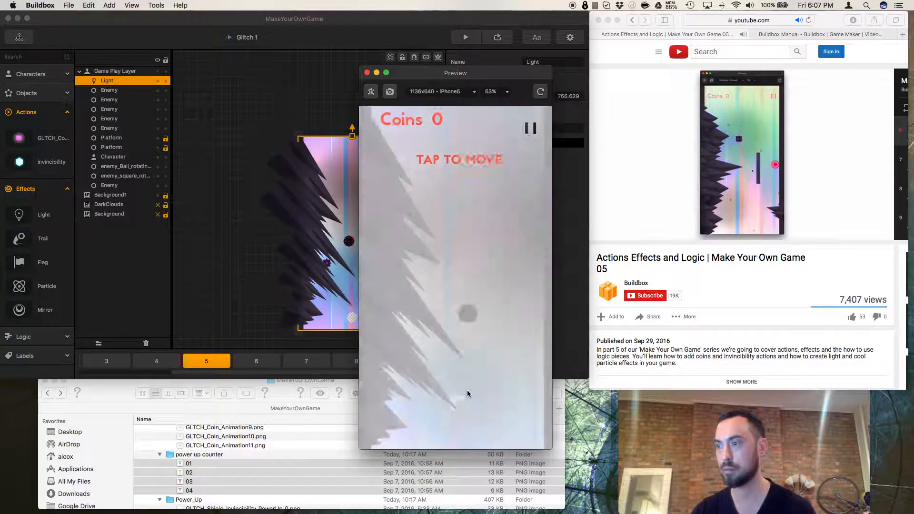
pyautogui.click(464, 408)
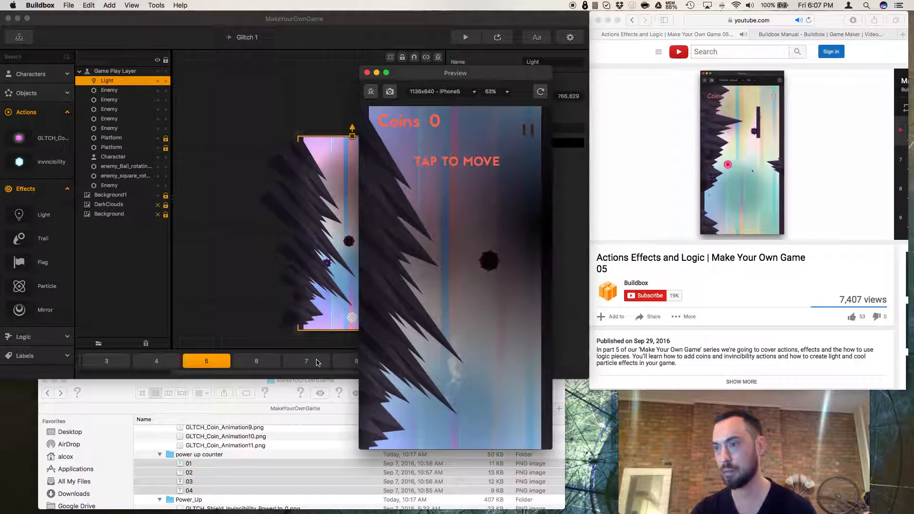
# Select the player character and playtest the level again, retrying after the game over.
pyautogui.click(347, 328)
pyautogui.click(362, 326)
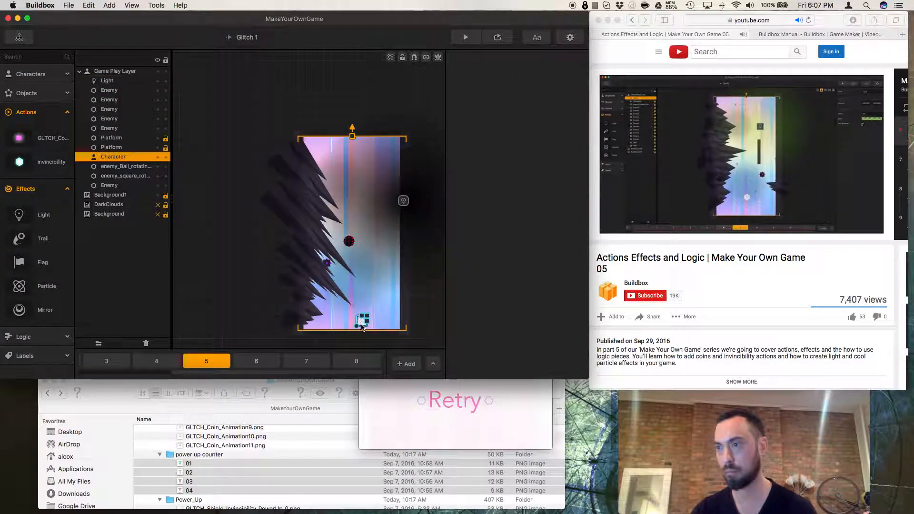
pyautogui.click(497, 37)
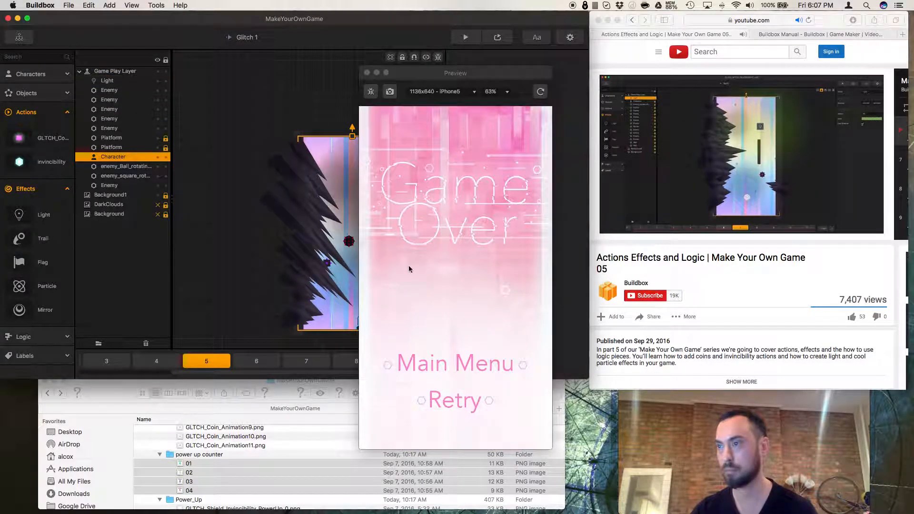
pyautogui.click(443, 401)
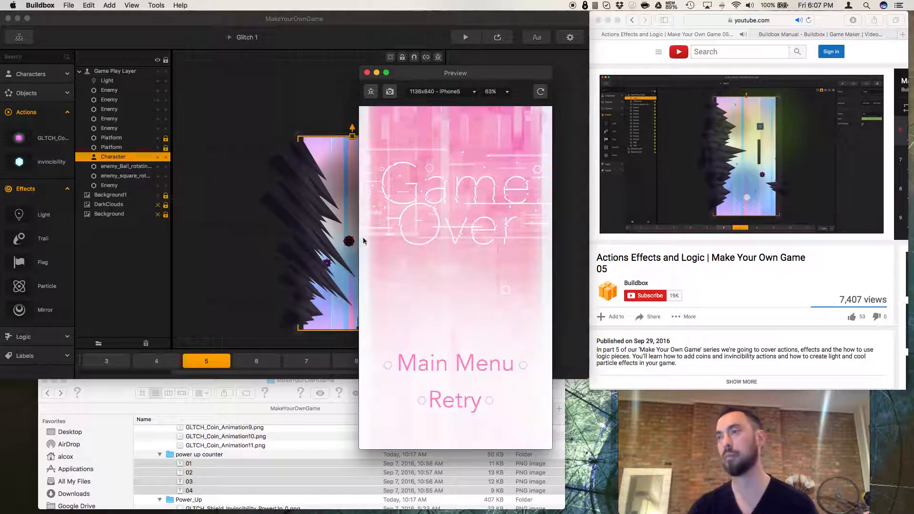
# Play the reference video briefly and pause it.
pyautogui.click(607, 181)
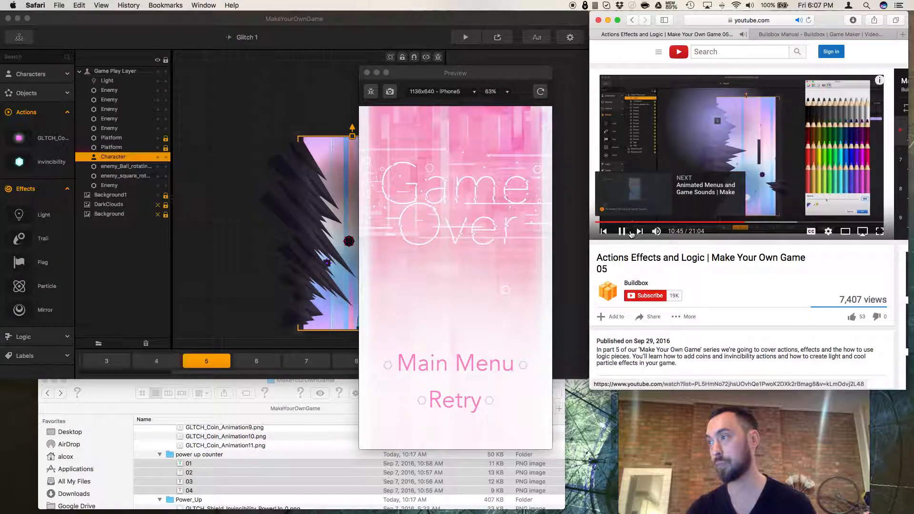
pyautogui.click(623, 232)
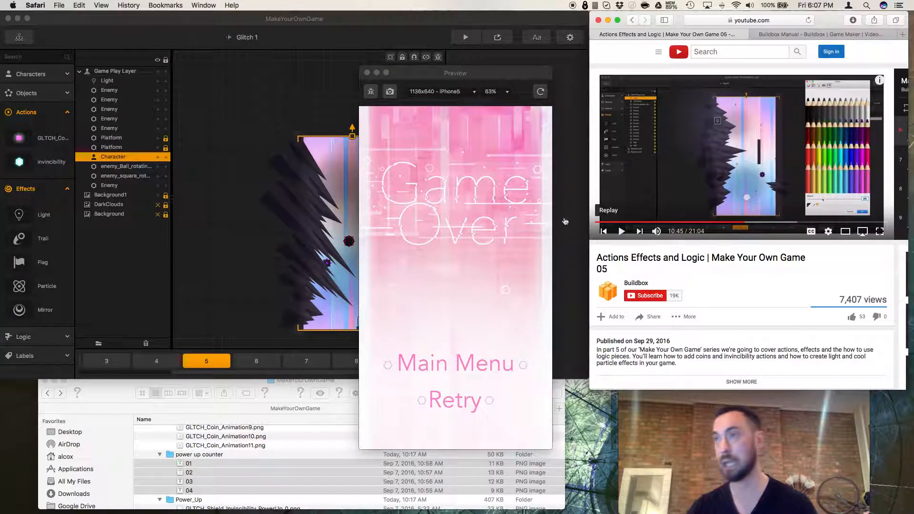
# Close the preview and move the player character to the right along the scene's bottom edge.
pyautogui.click(368, 73)
pyautogui.click(375, 326)
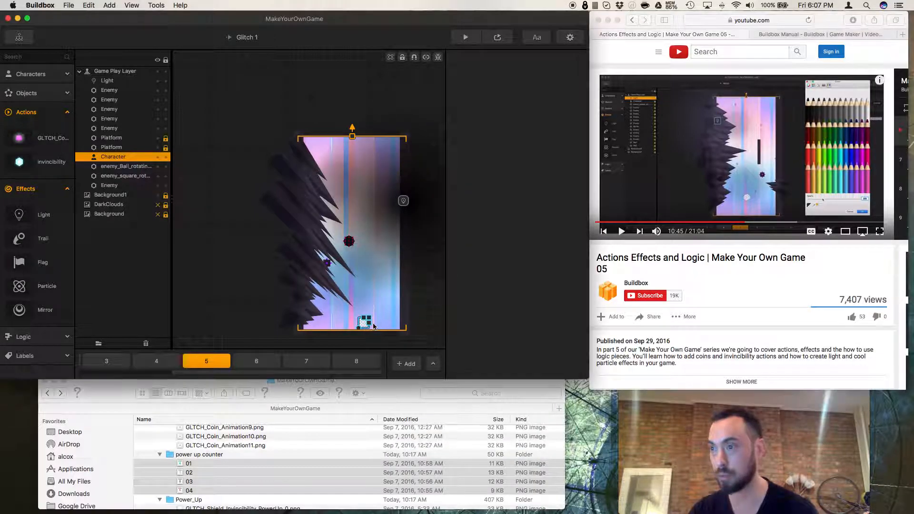
pyautogui.moveTo(365, 324); pyautogui.dragTo(388, 318)
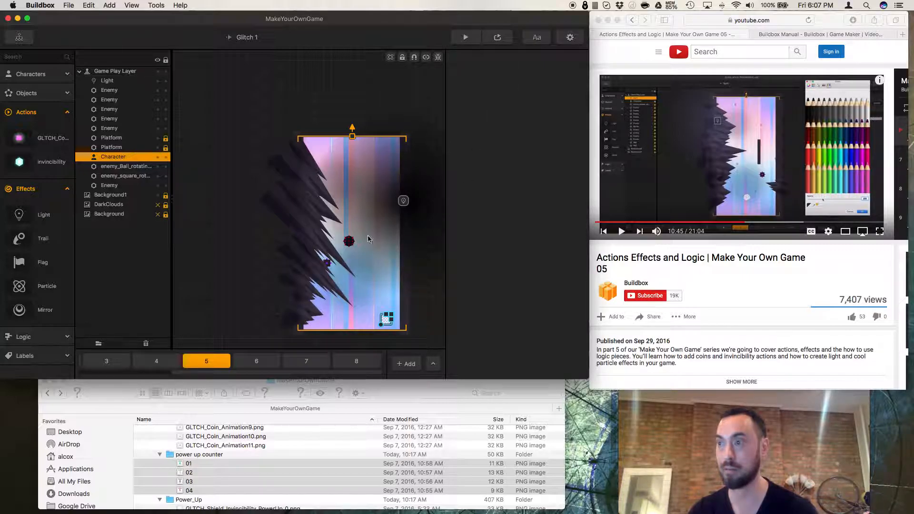
# Playtest the current scene in the preview, restarting it and tapping to move the character.
pyautogui.click(498, 37)
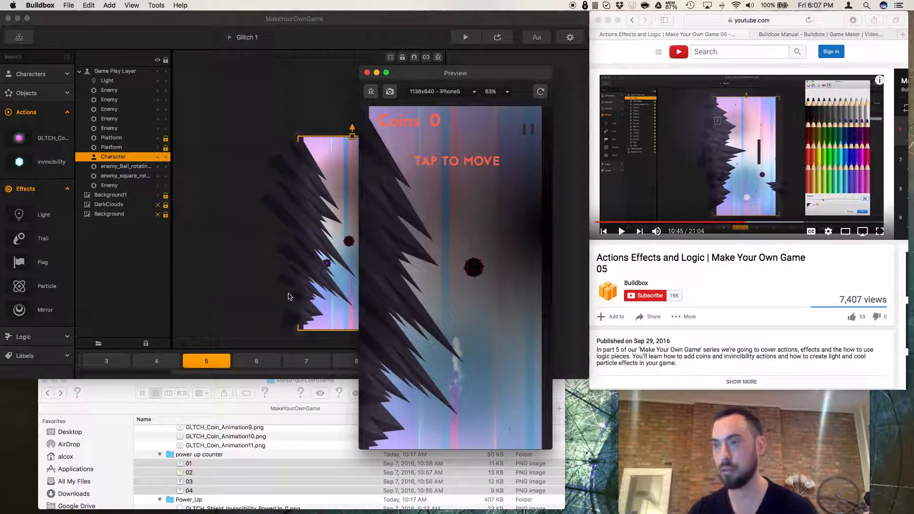
pyautogui.click(323, 290)
pyautogui.moveTo(323, 290); pyautogui.dragTo(321, 279)
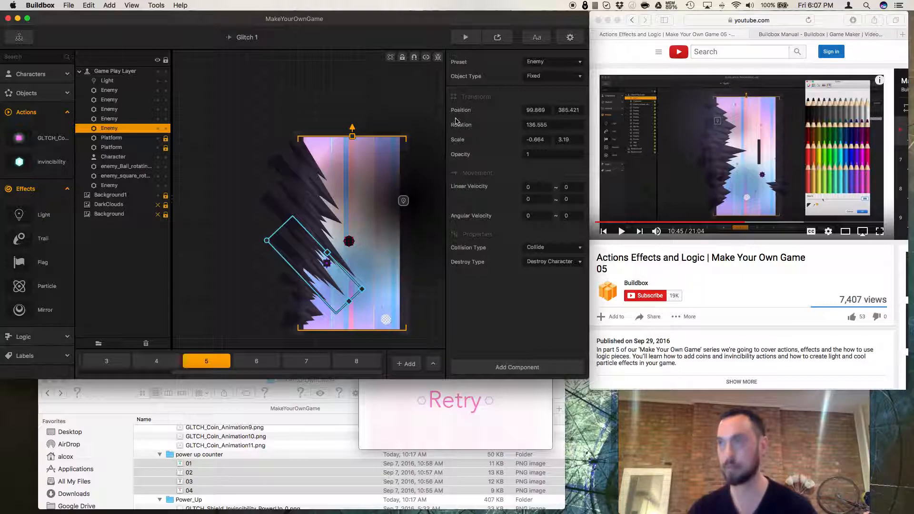
pyautogui.click(497, 39)
pyautogui.click(475, 398)
pyautogui.click(476, 400)
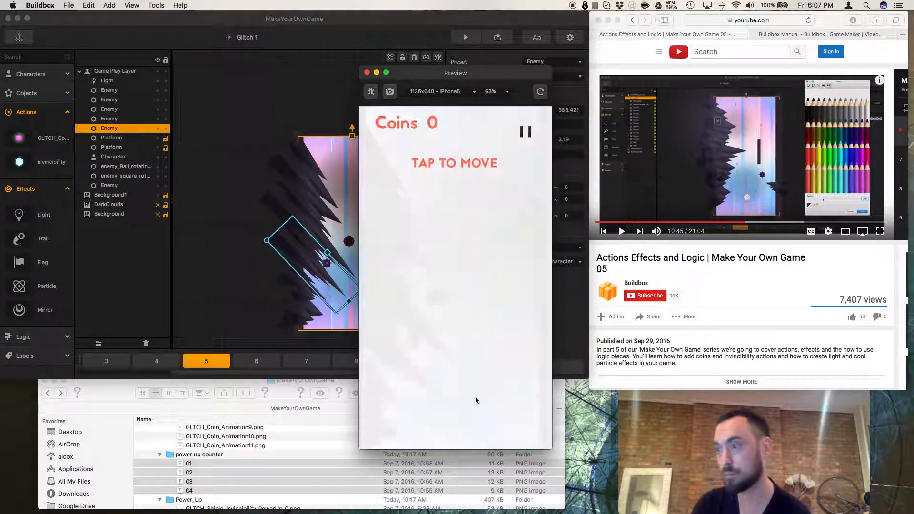
pyautogui.click(474, 410)
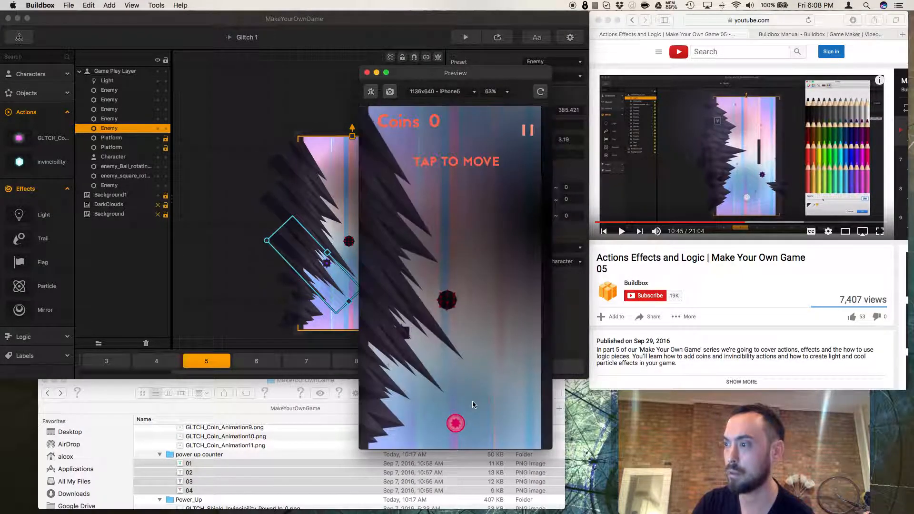
# Select the player character, preview the game again and close the preview window.
pyautogui.click(346, 339)
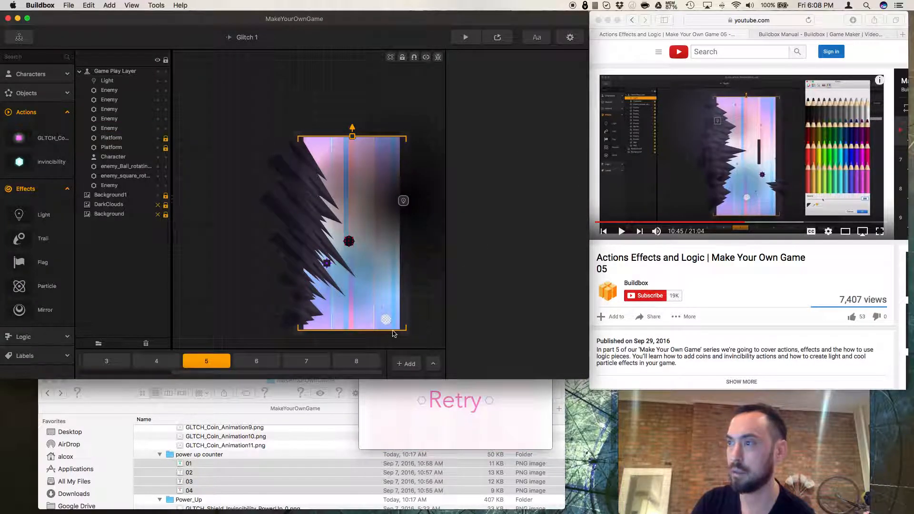
pyautogui.click(388, 322)
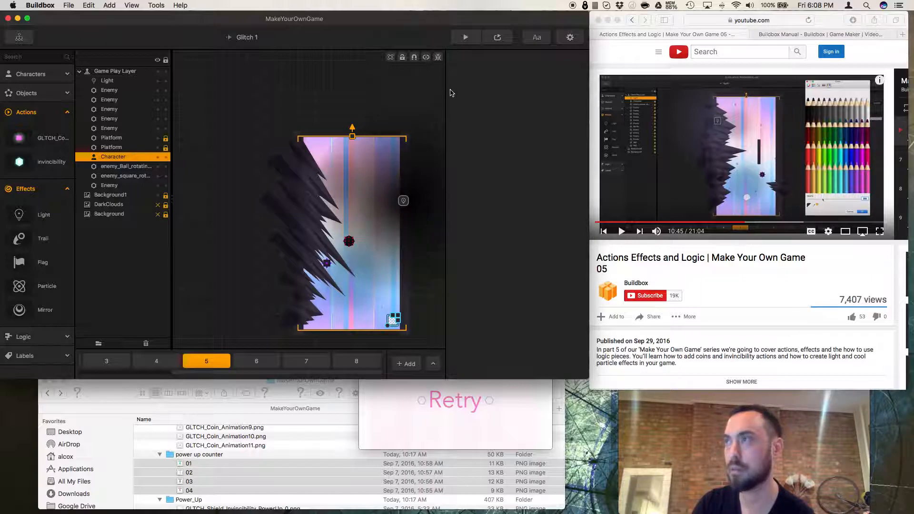
pyautogui.click(457, 46)
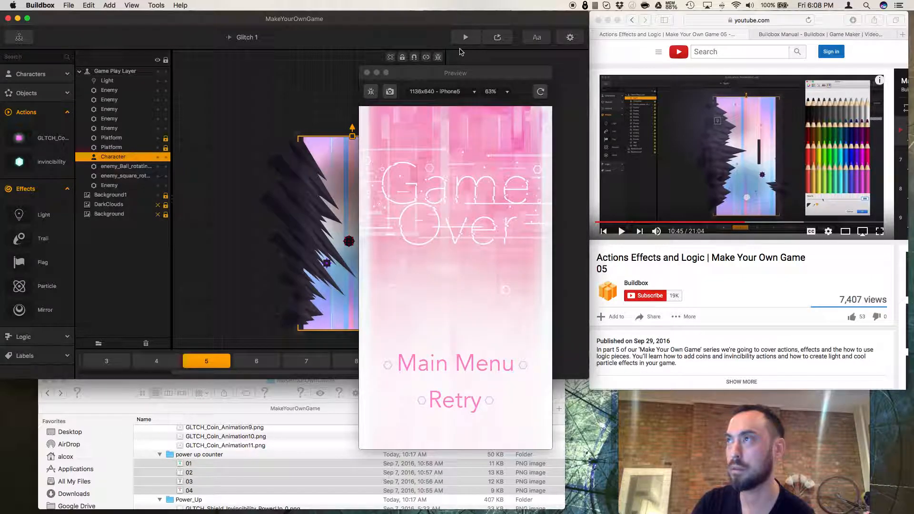
pyautogui.click(366, 73)
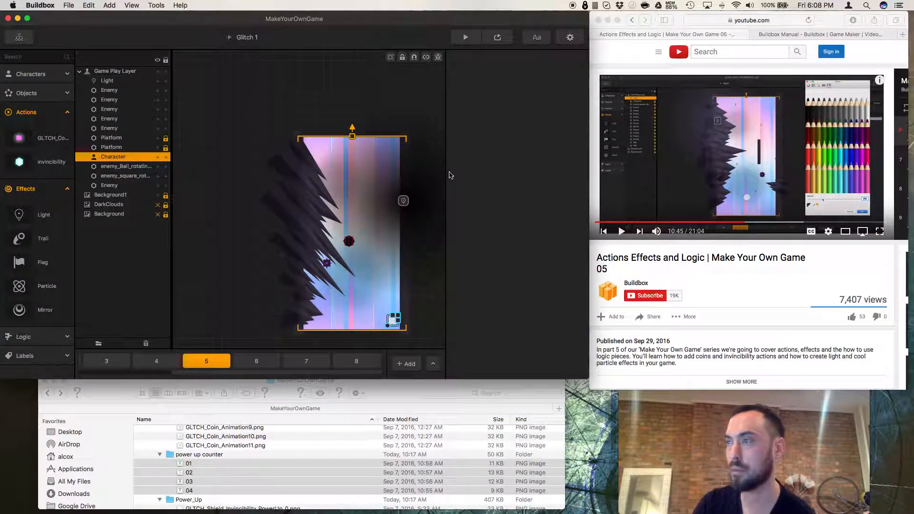
# Preview the scene, then inspect scene 7 and return to scene 5.
pyautogui.click(497, 37)
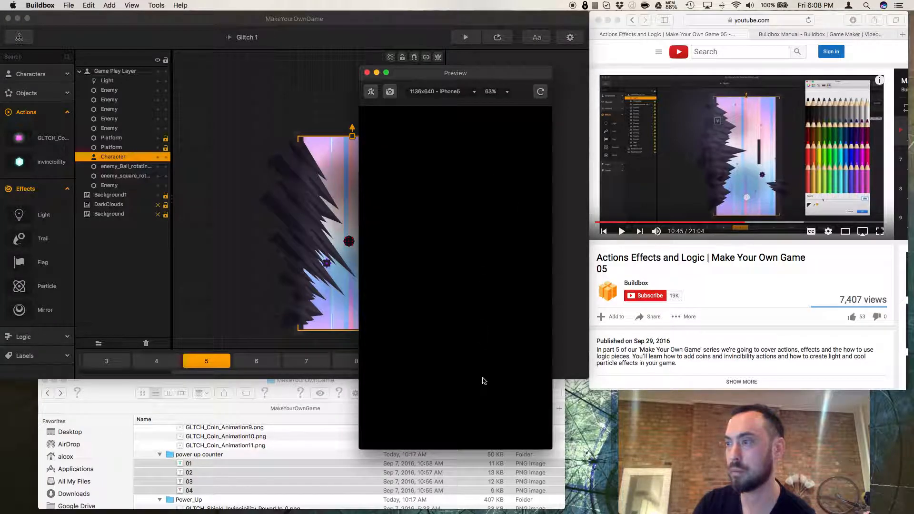
pyautogui.click(310, 359)
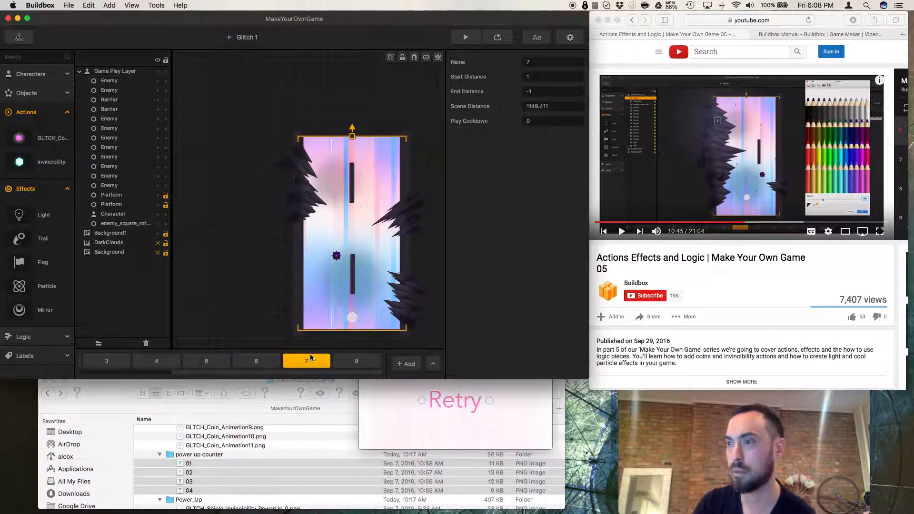
pyautogui.scroll(5, 292, 324)
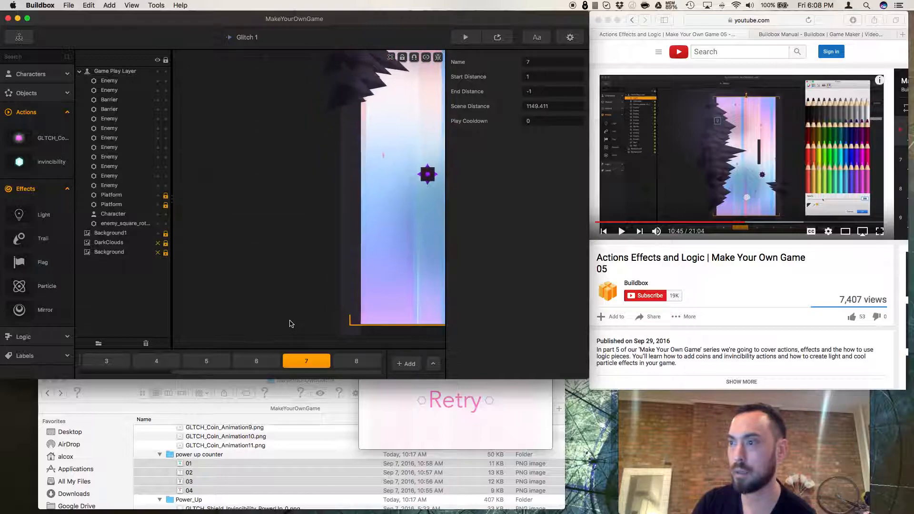
pyautogui.scroll(-6, 291, 324)
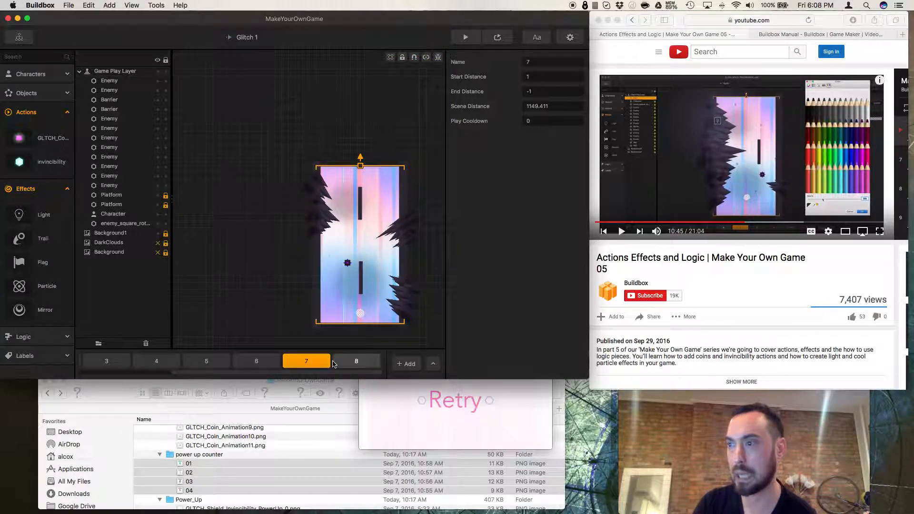
pyautogui.click(206, 361)
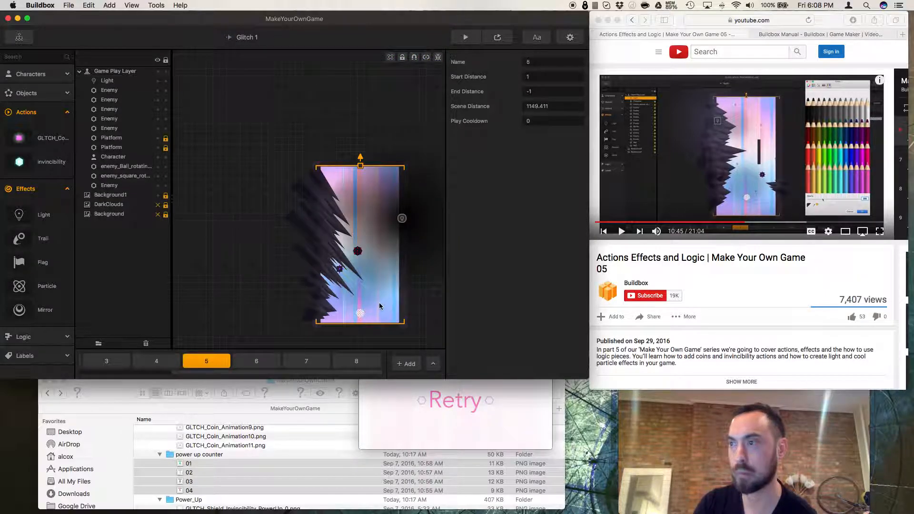
# Open the Character asset's properties and set the Advanced Move with linear velocity 120 to the Switch B - Switch event.
pyautogui.click(360, 315)
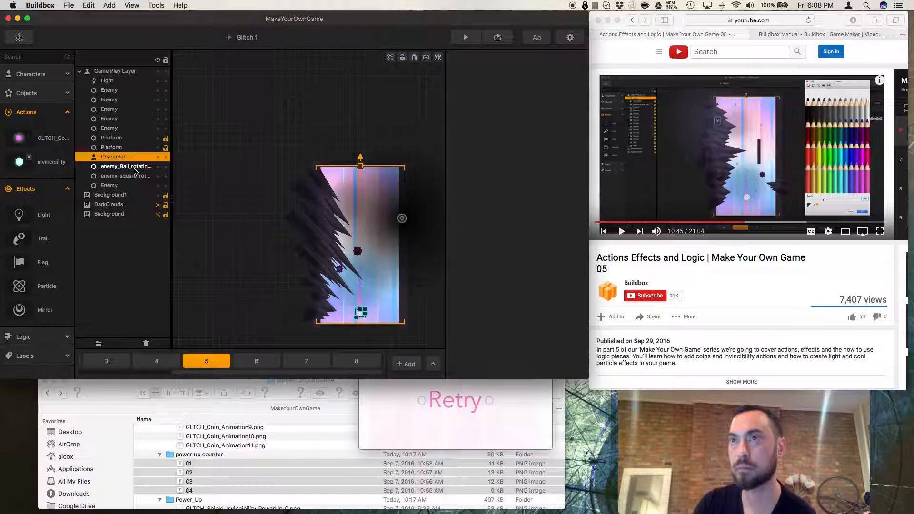
pyautogui.click(126, 167)
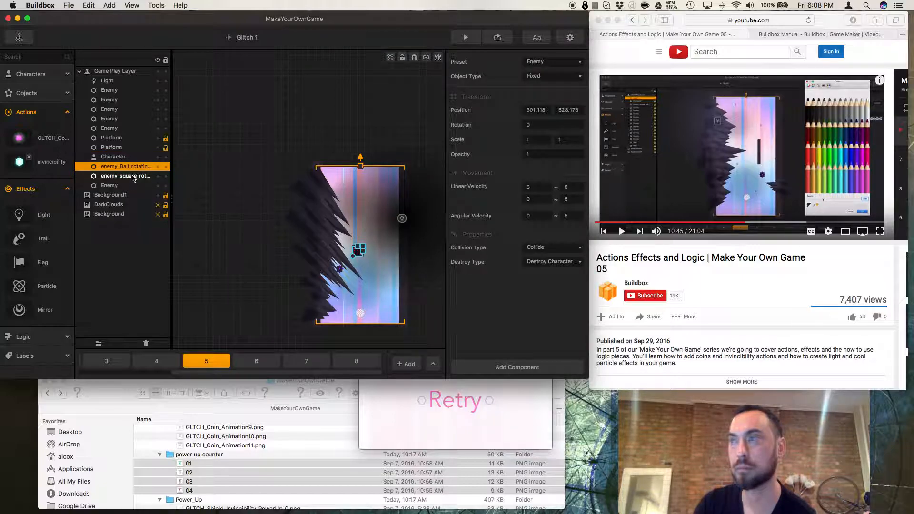
pyautogui.click(116, 157)
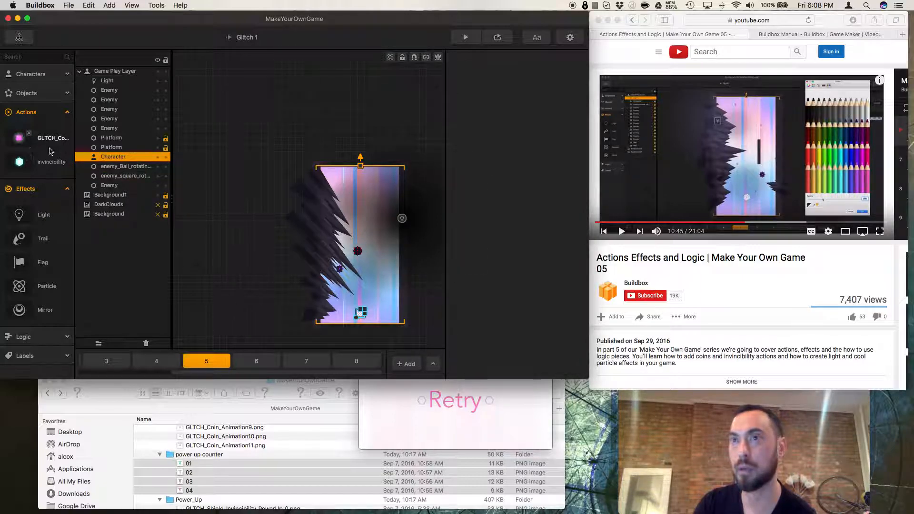
pyautogui.click(39, 75)
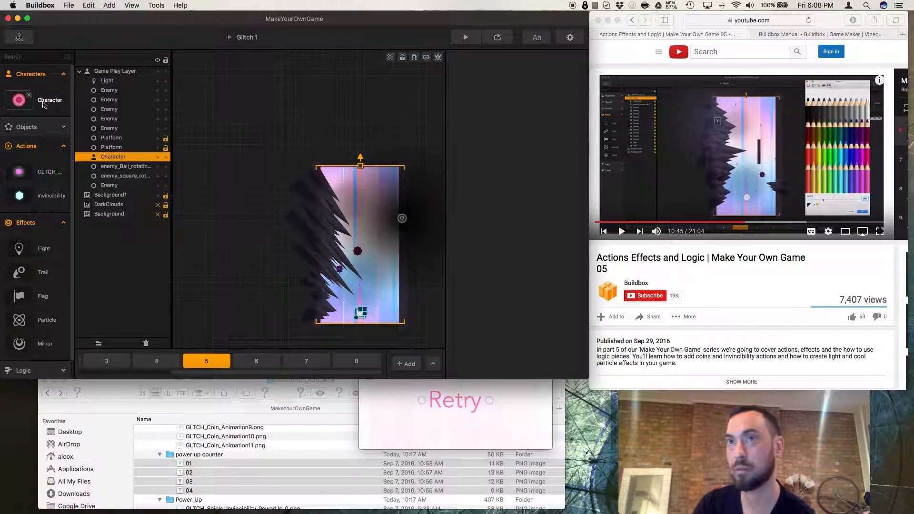
pyautogui.click(43, 105)
pyautogui.scroll(-10, 483, 155)
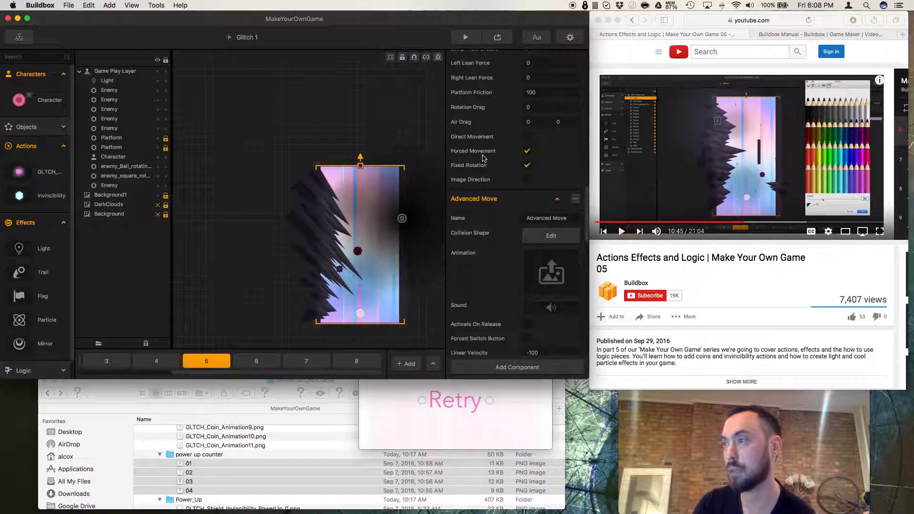
pyautogui.scroll(-15, 492, 214)
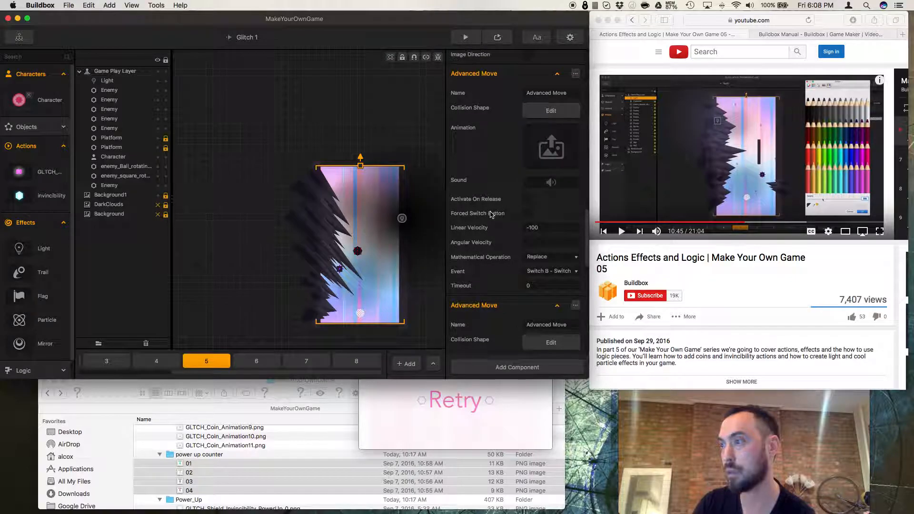
pyautogui.scroll(-12, 491, 215)
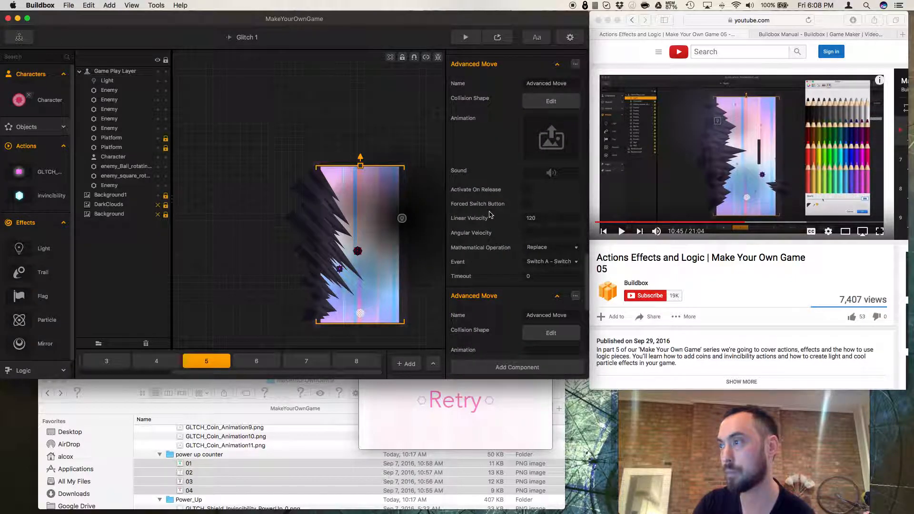
pyautogui.click(546, 191)
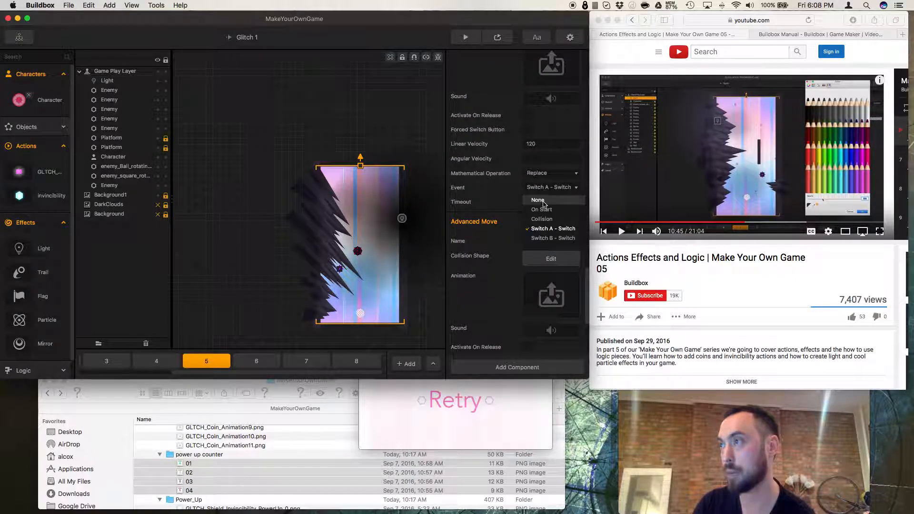
pyautogui.click(544, 238)
# Set the Advanced Move with linear velocity -100 to the Switch A - Switch event.
pyautogui.scroll(-5, 543, 237)
pyautogui.scroll(-3, 550, 286)
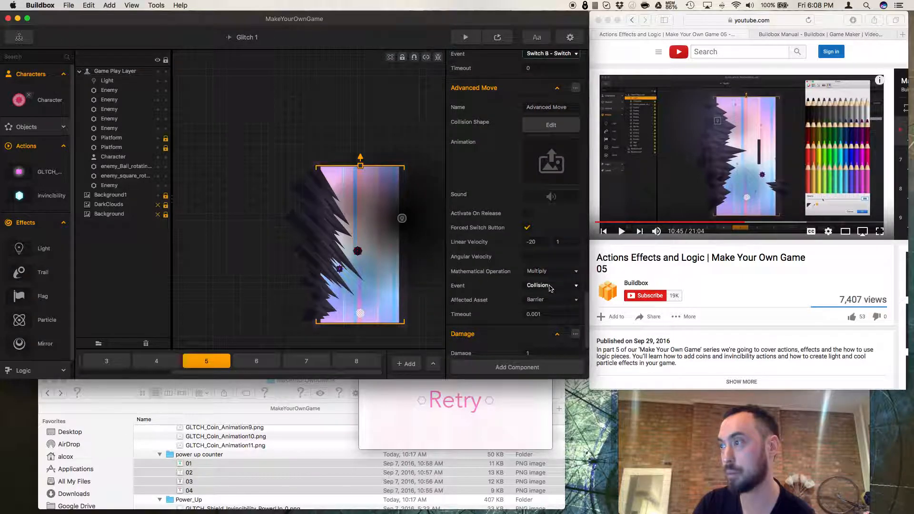
pyautogui.scroll(12, 542, 270)
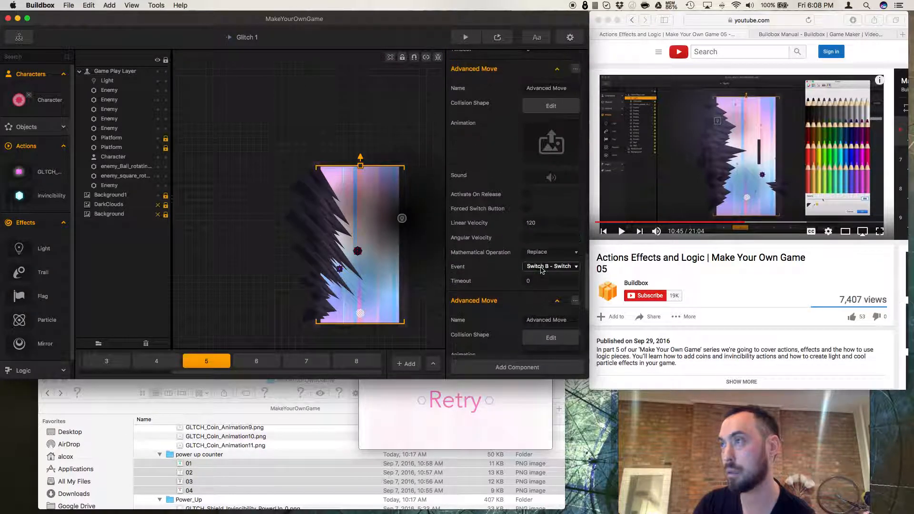
pyautogui.scroll(1, 542, 270)
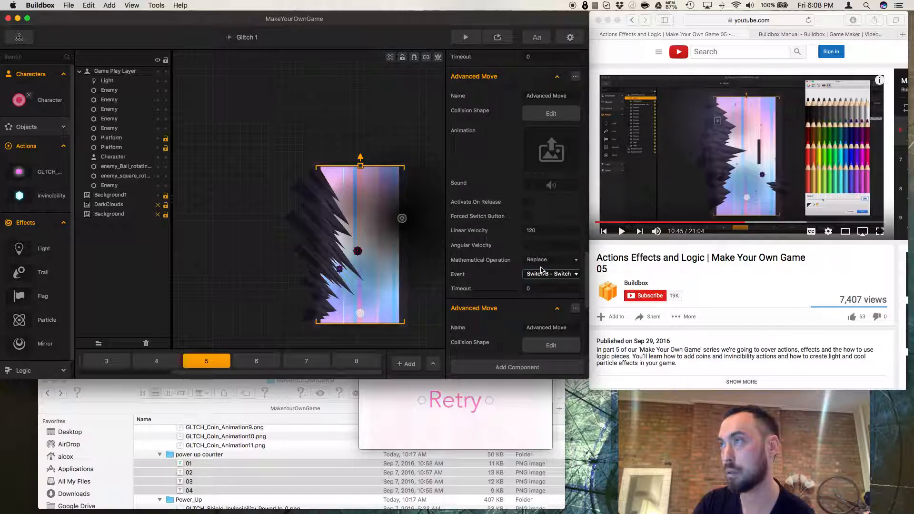
pyautogui.scroll(-7, 542, 270)
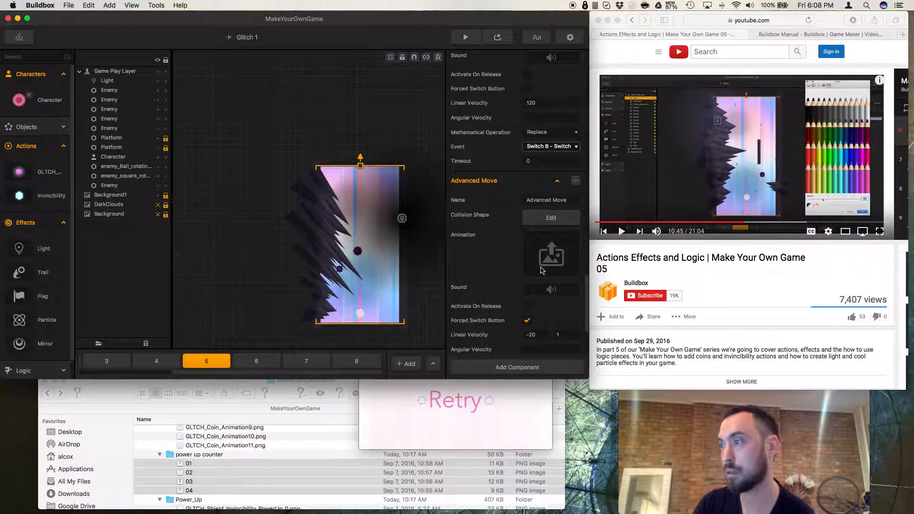
pyautogui.scroll(-4, 542, 270)
pyautogui.scroll(-10, 542, 270)
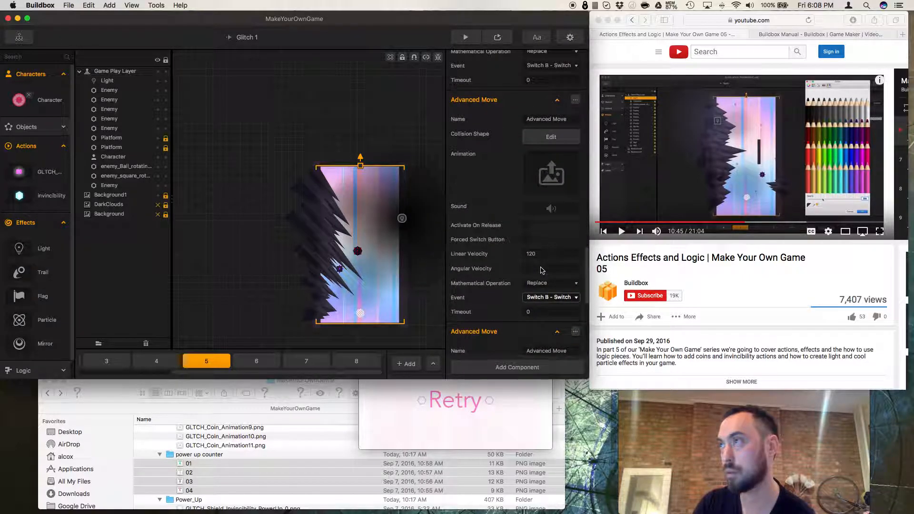
pyautogui.click(547, 109)
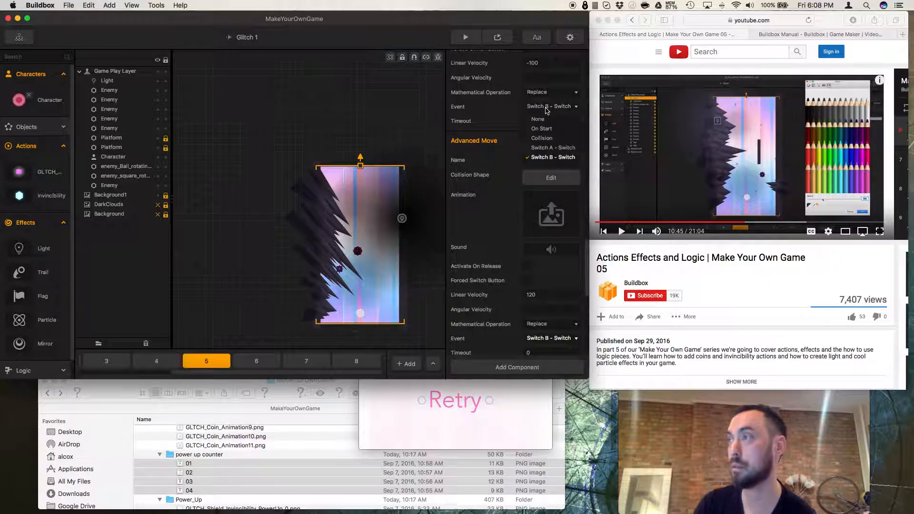
pyautogui.click(550, 152)
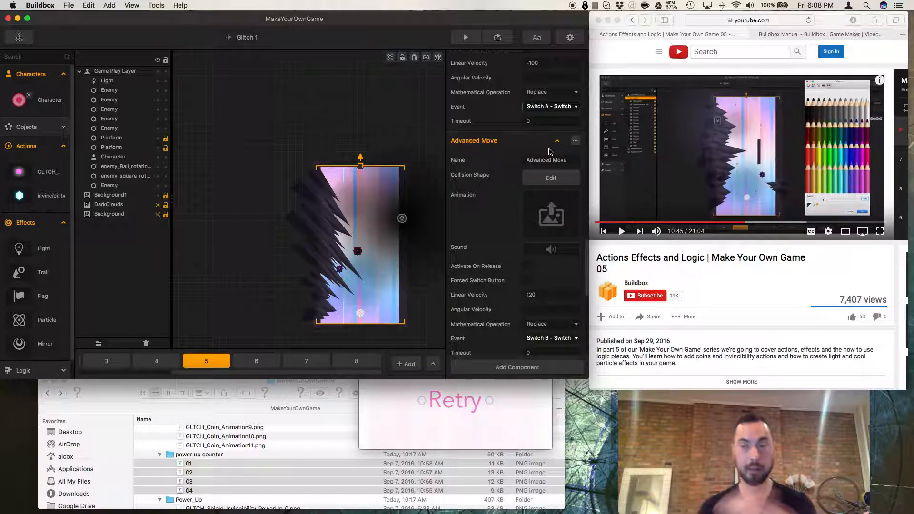
# Playtest the whole game from the start screen, then close the preview.
pyautogui.click(408, 142)
pyautogui.click(466, 38)
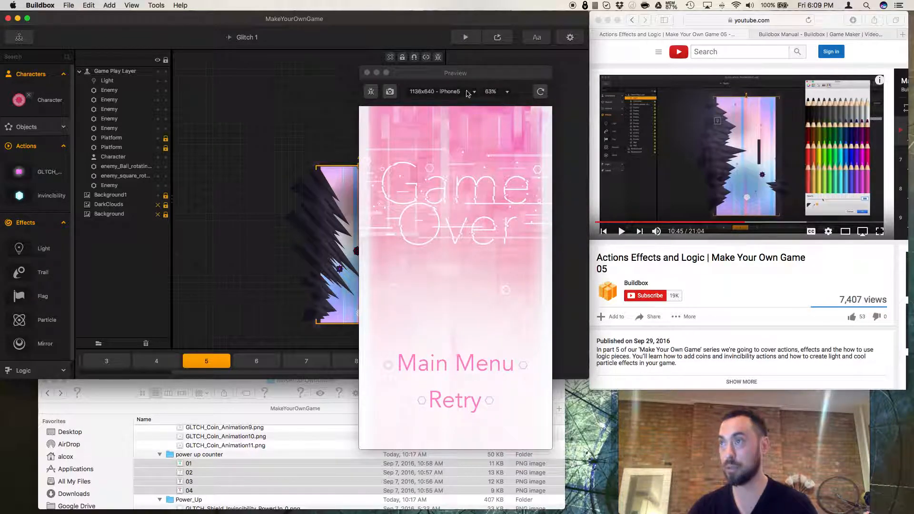
pyautogui.click(541, 91)
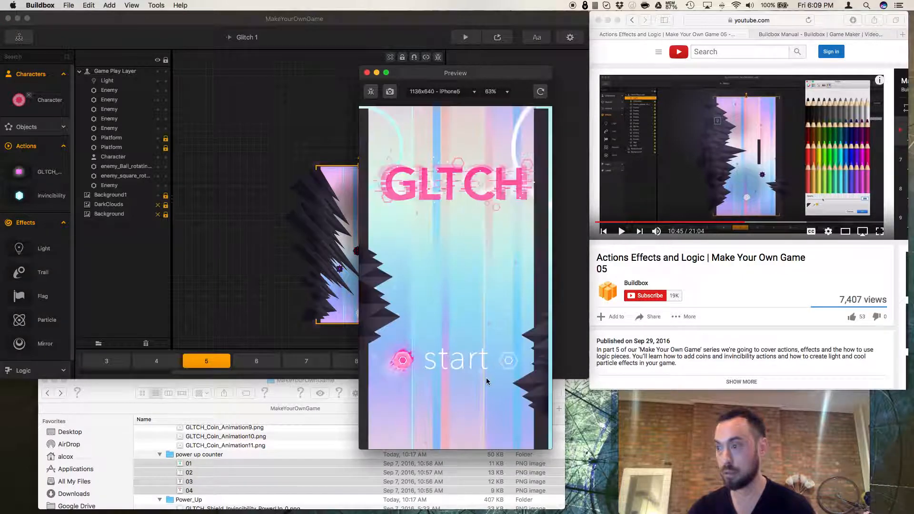
pyautogui.click(448, 353)
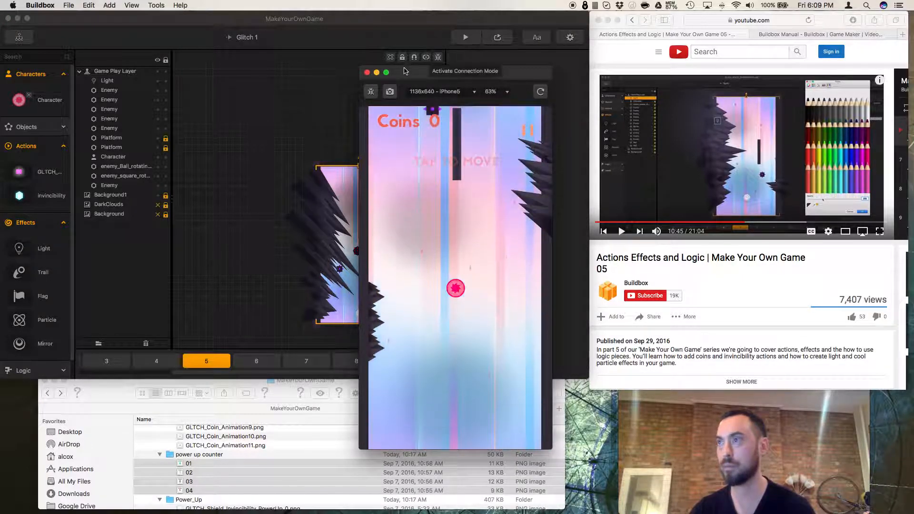
pyautogui.click(367, 73)
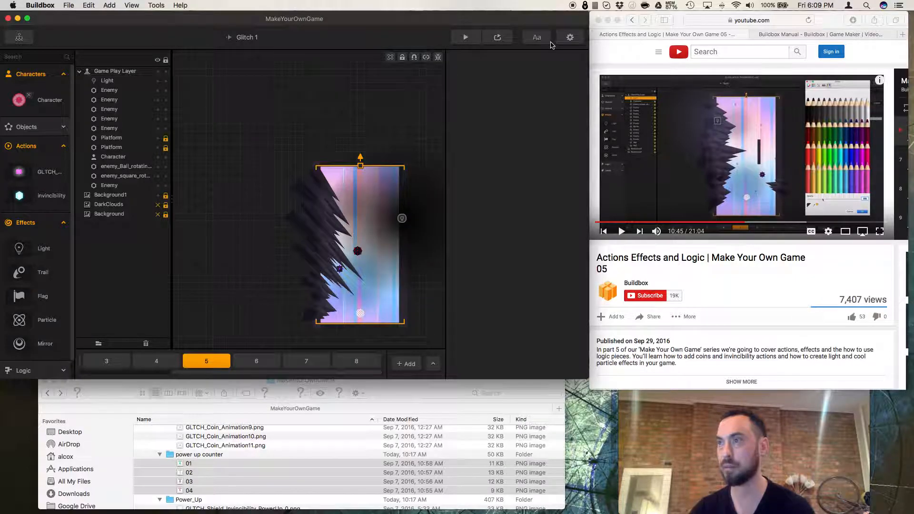
# Preview the current scene and tap to move the character through the level.
pyautogui.click(509, 43)
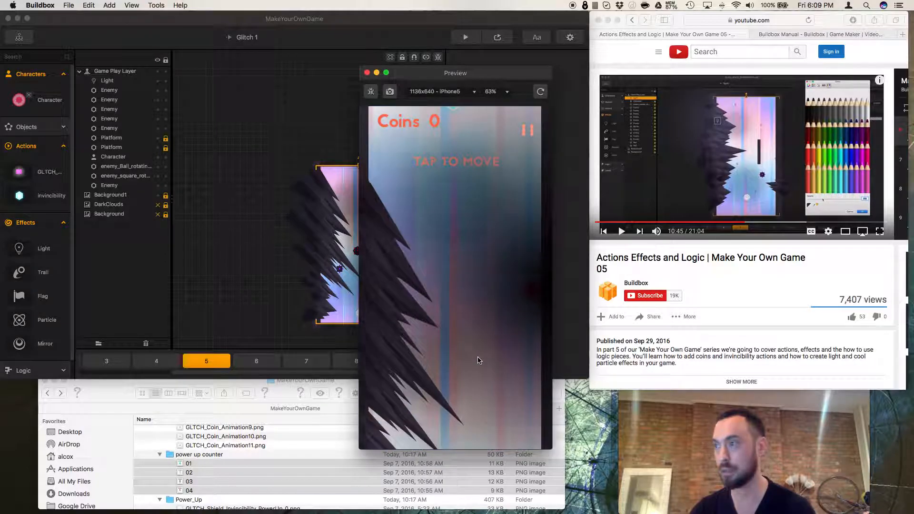
pyautogui.click(486, 357)
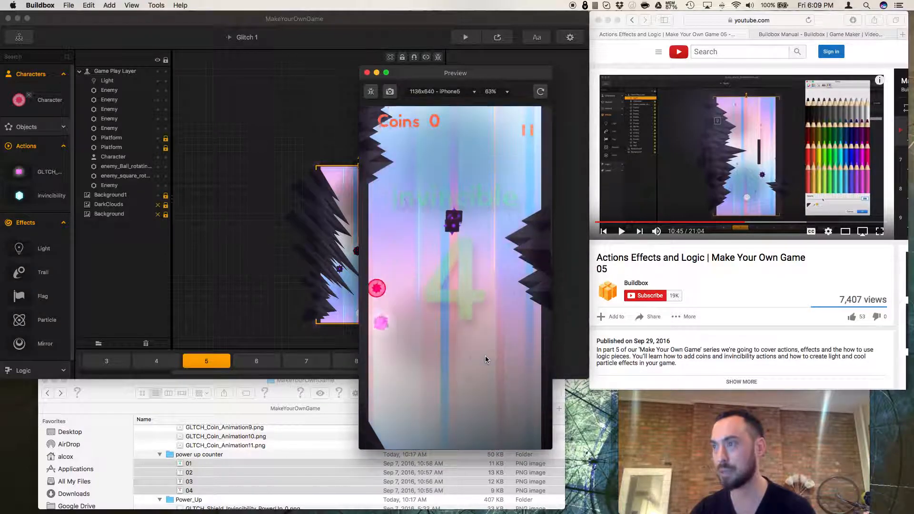
pyautogui.click(485, 356)
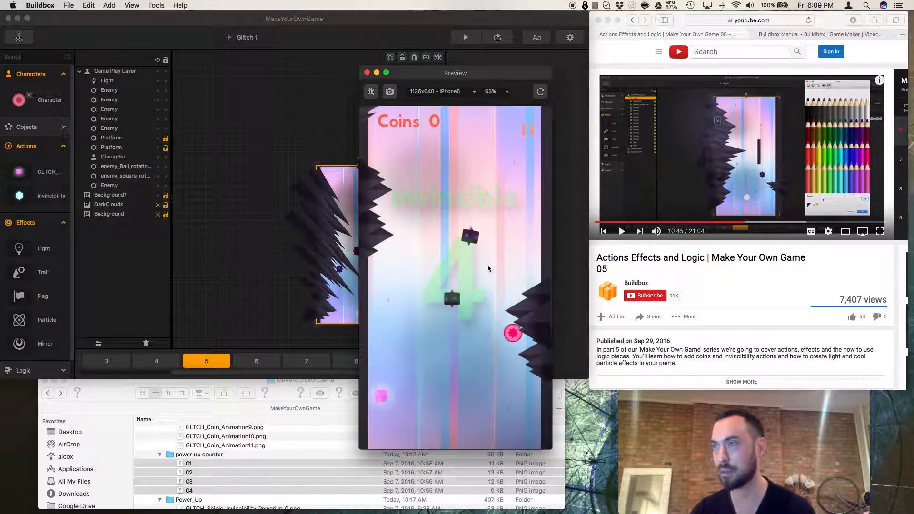
# Close the preview, then bring the Light effect to the front of the scene's layer order.
pyautogui.click(367, 73)
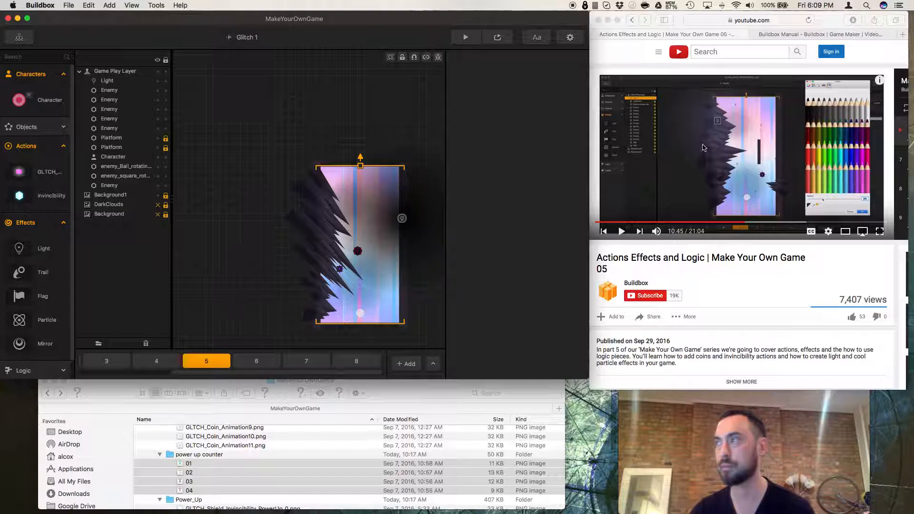
pyautogui.click(739, 259)
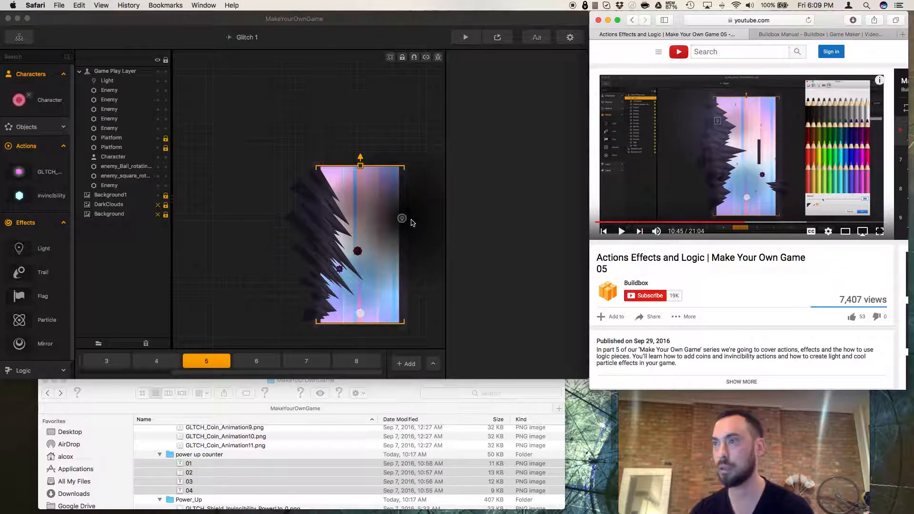
pyautogui.click(402, 219)
pyautogui.rightClick(402, 219)
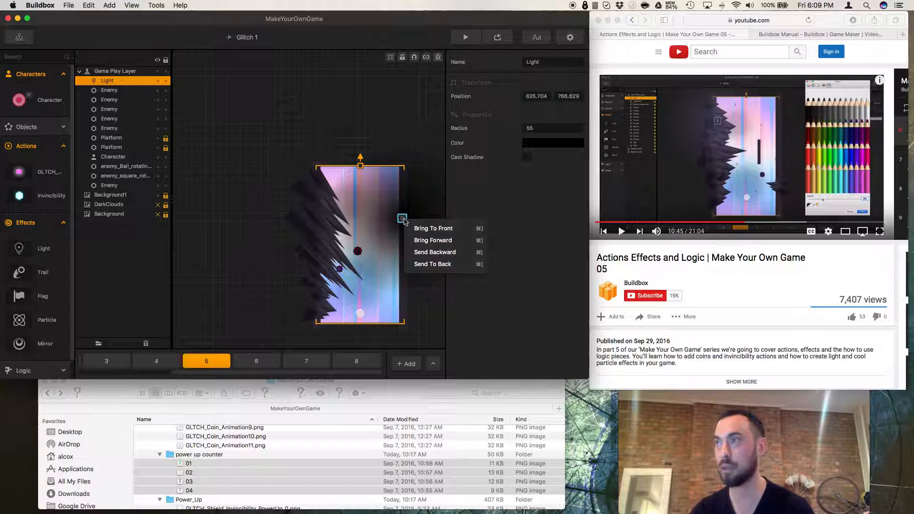
pyautogui.click(419, 228)
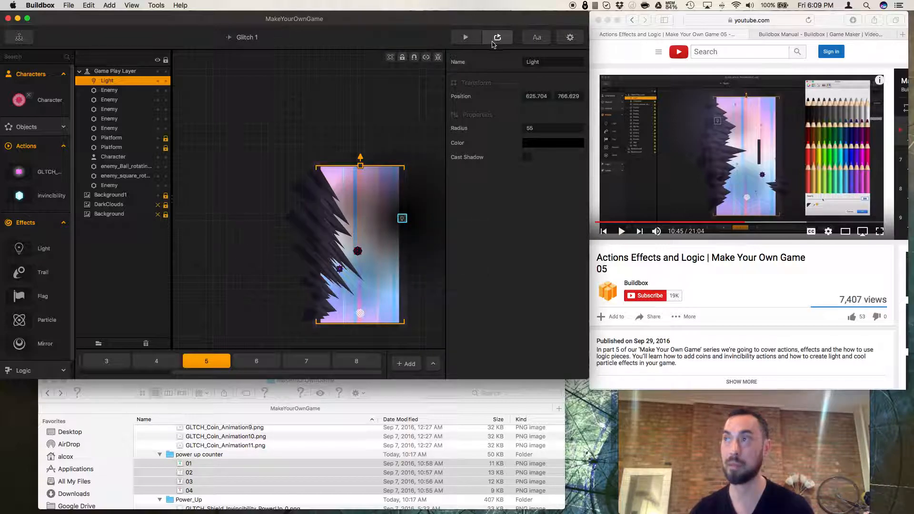
# Playtest the game from the start screen, then close the preview.
pyautogui.click(466, 37)
pyautogui.click(476, 413)
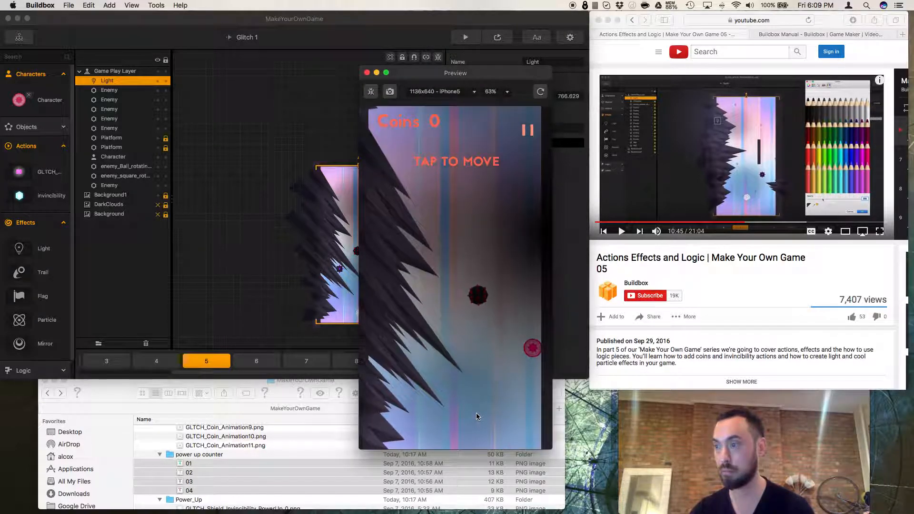
pyautogui.click(366, 73)
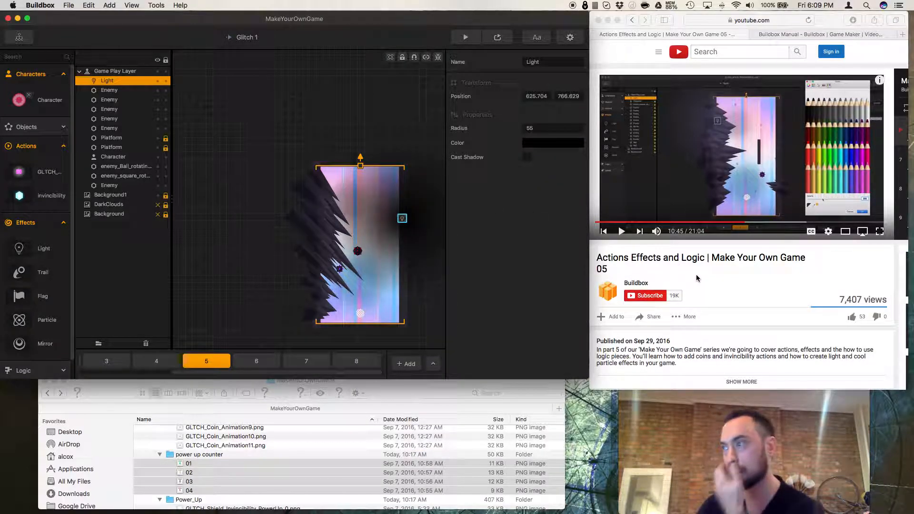
# Replay the tutorial video from the part about the light effect.
pyautogui.click(625, 231)
pyautogui.click(622, 232)
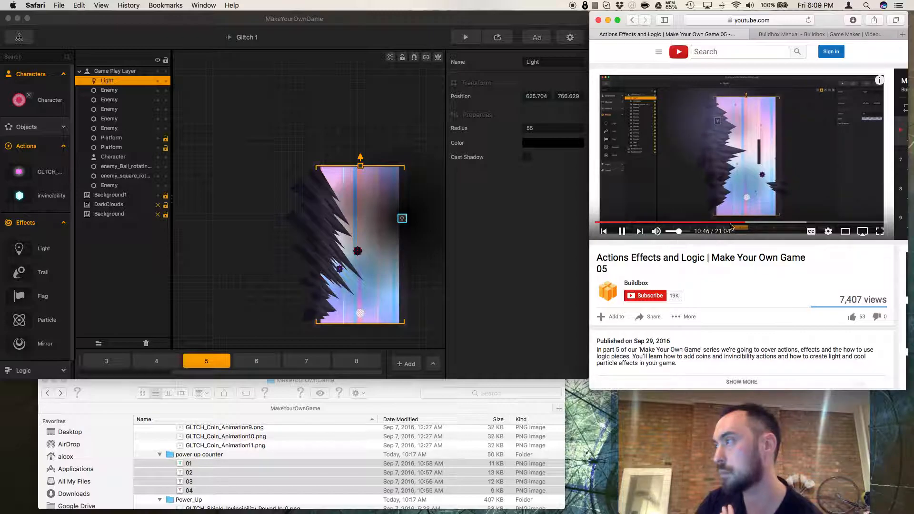
pyautogui.click(742, 223)
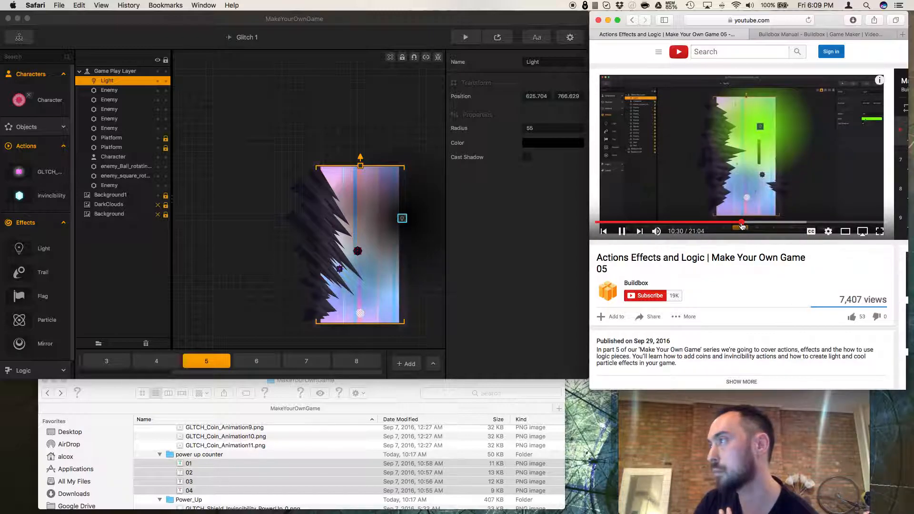
pyautogui.click(740, 223)
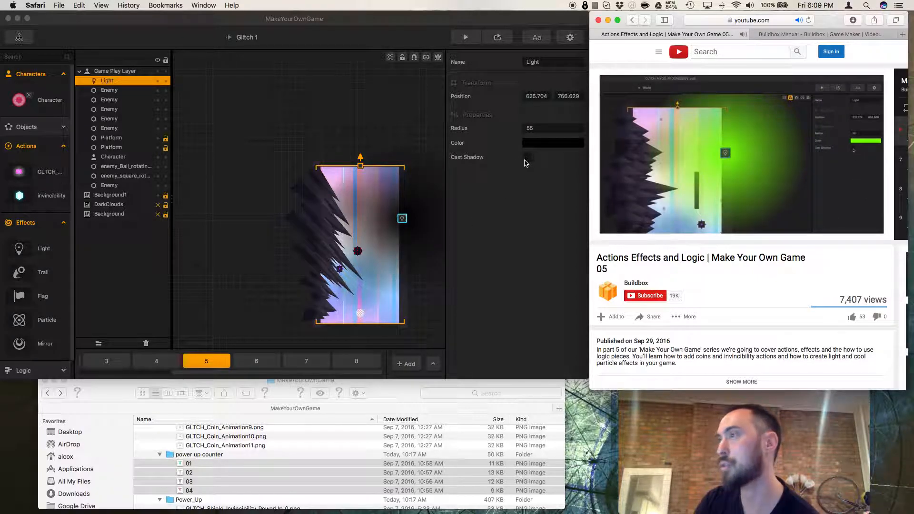
# Enable Cast Shadow on the Light effect and set its Radius to 75.
pyautogui.click(526, 159)
pyautogui.click(526, 160)
pyautogui.click(622, 232)
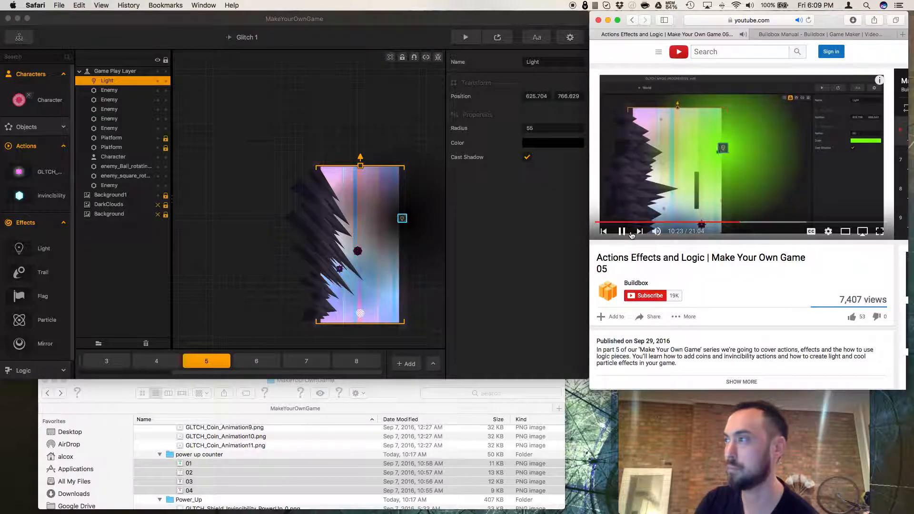
pyautogui.click(539, 131)
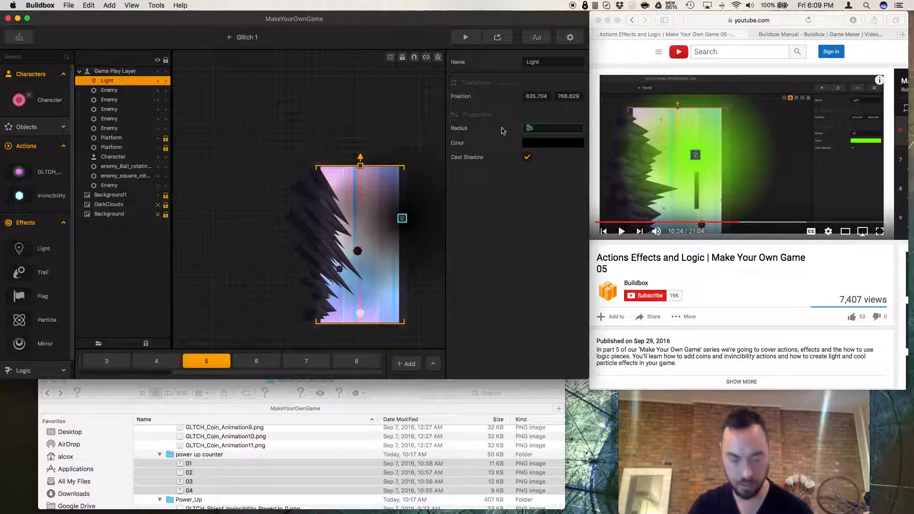
pyautogui.click(432, 120)
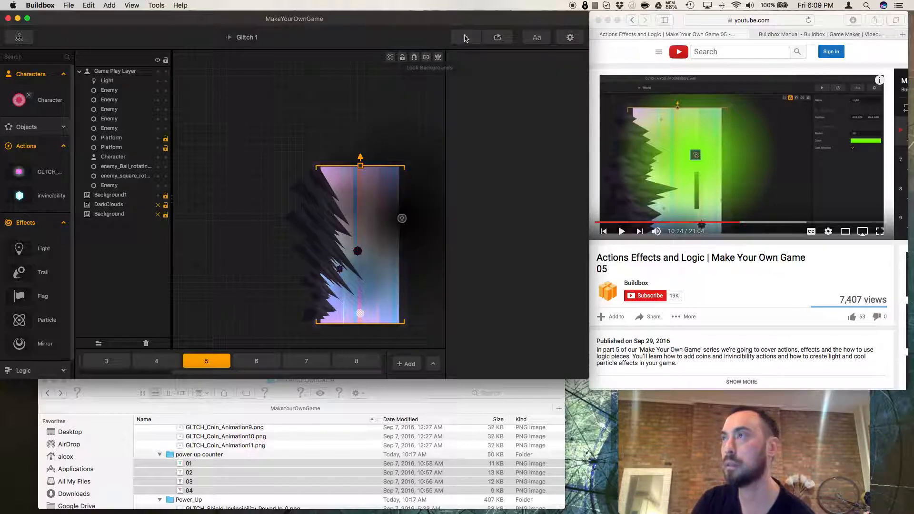
# Playtest the game with the updated light, tapping to start and move, then close the preview.
pyautogui.click(466, 38)
pyautogui.click(450, 365)
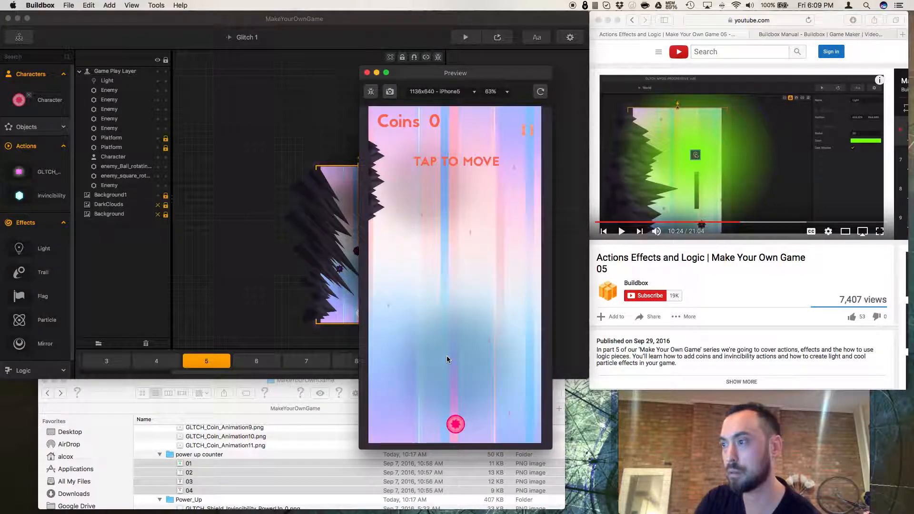
pyautogui.click(446, 358)
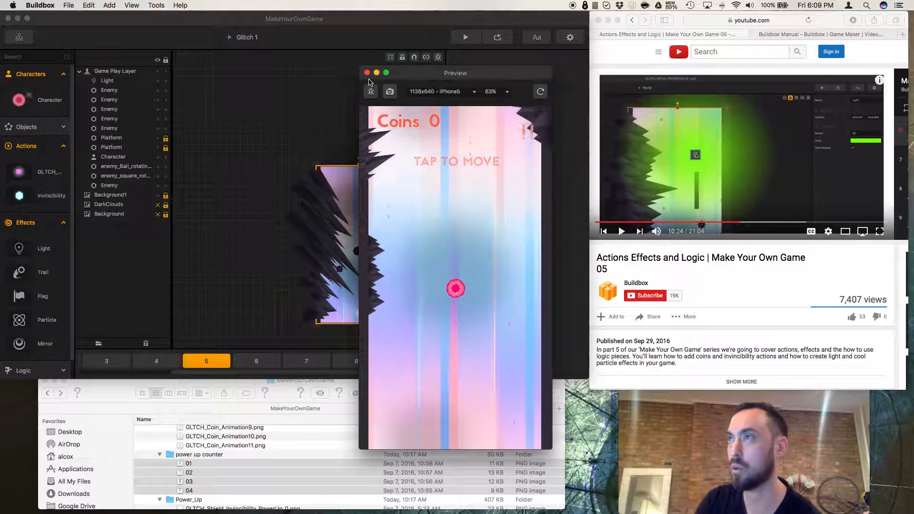
pyautogui.click(367, 72)
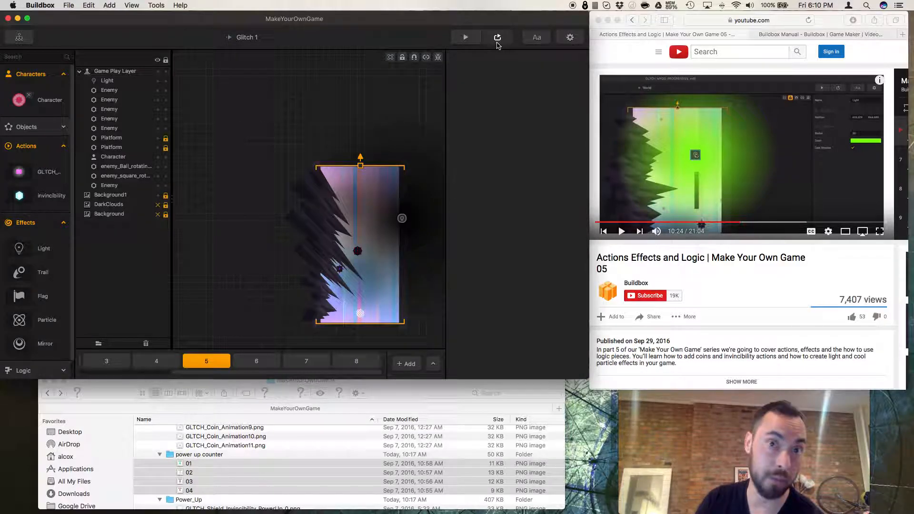
# Preview the current scene, tap to move the character, then close the preview.
pyautogui.click(497, 39)
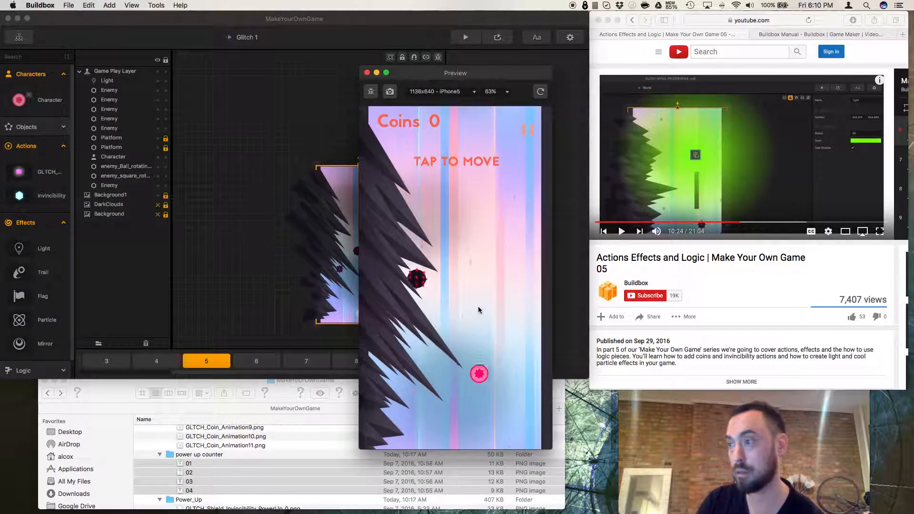
pyautogui.click(479, 307)
pyautogui.click(478, 307)
pyautogui.click(478, 307)
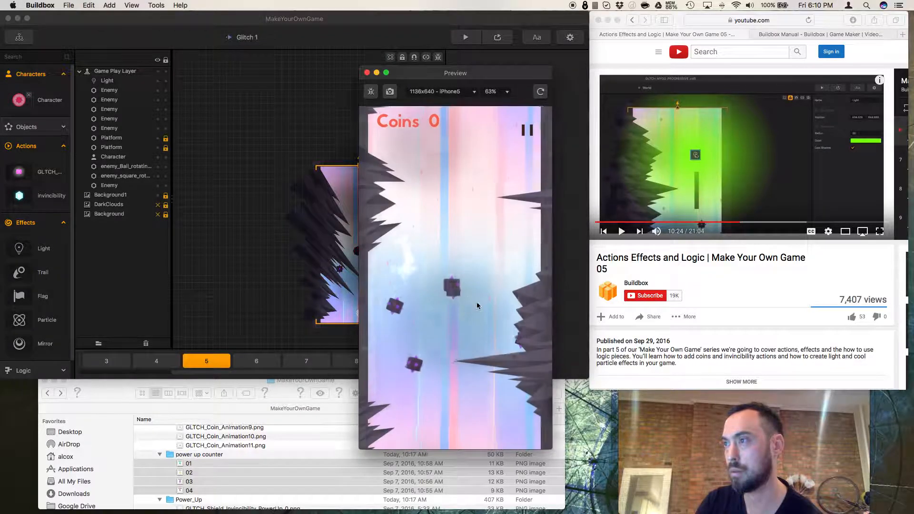
pyautogui.click(367, 73)
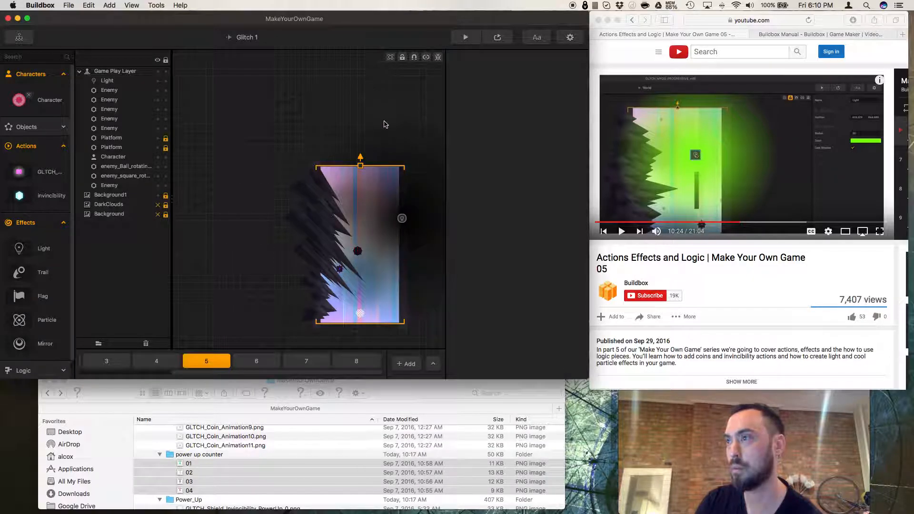
# Select the Light effect, preview the scene, steer the character with the arrow keys and restart the preview.
pyautogui.click(402, 219)
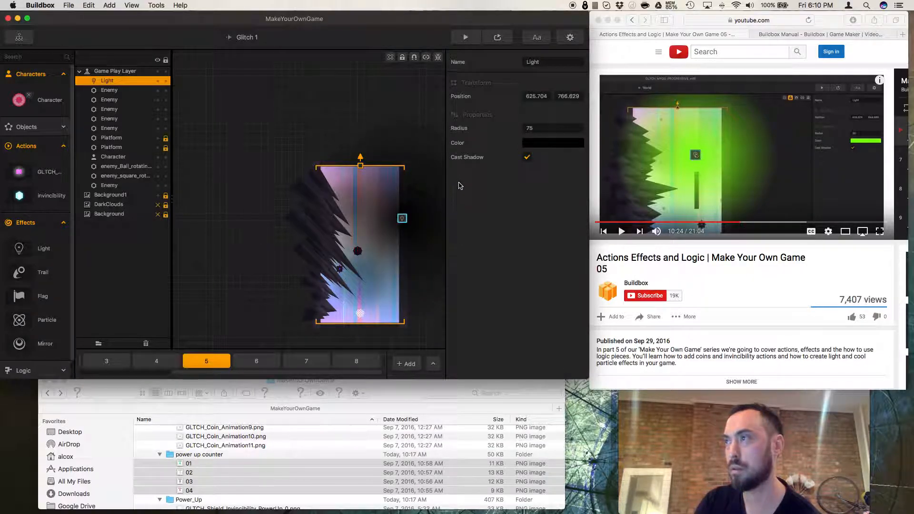
pyautogui.click(497, 38)
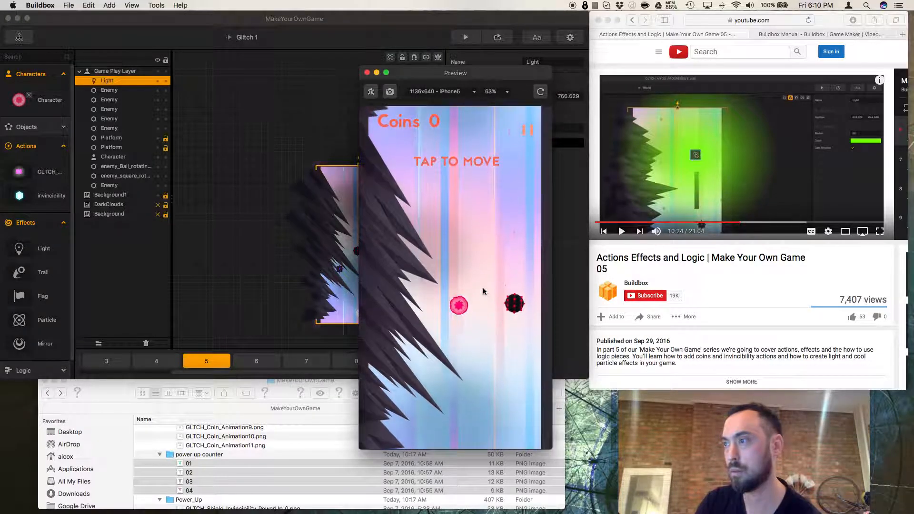
pyautogui.click(484, 291)
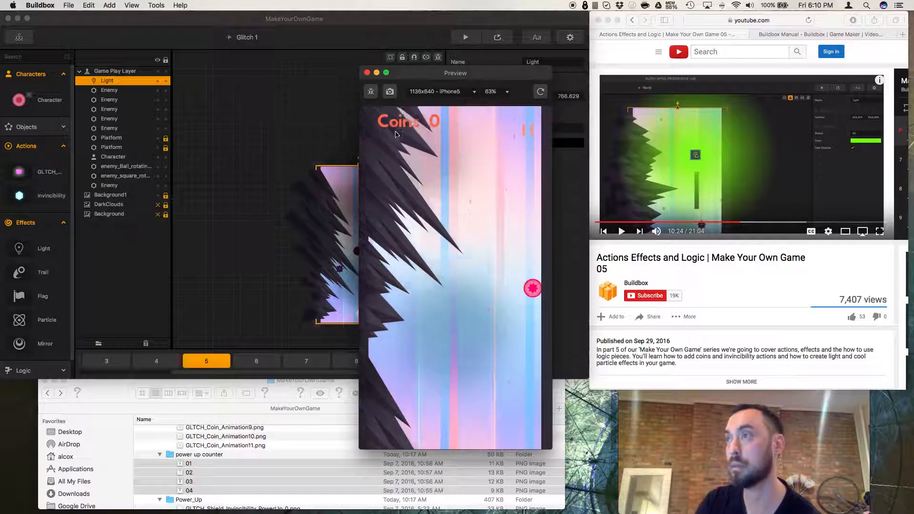
pyautogui.press('Left')
pyautogui.press('Right')
pyautogui.press('Left')
pyautogui.press('Right')
pyautogui.press('Left')
pyautogui.press('Right')
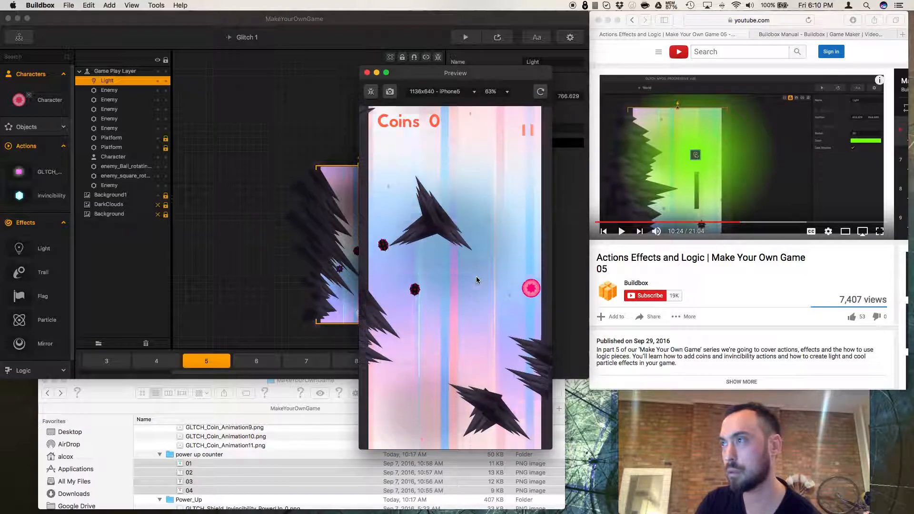
pyautogui.click(542, 93)
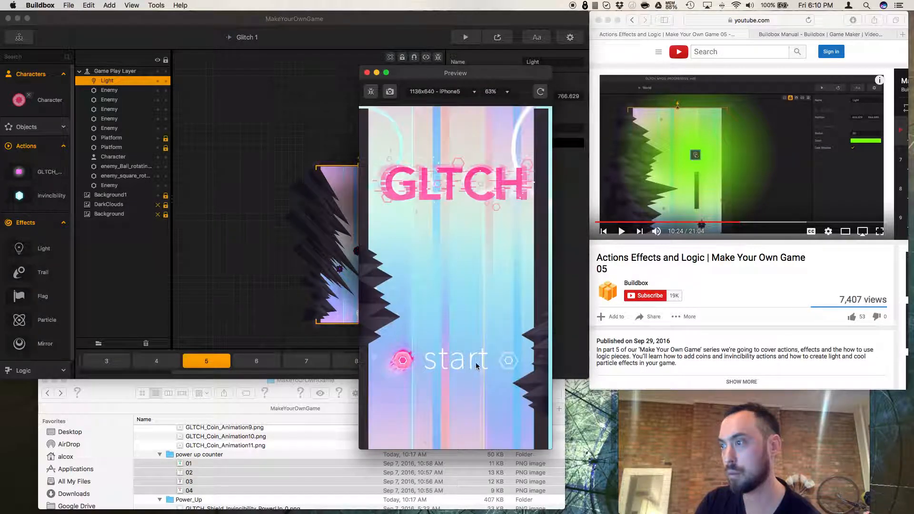
# Restart the preview, start the game and tap through the level, then close the preview.
pyautogui.click(541, 93)
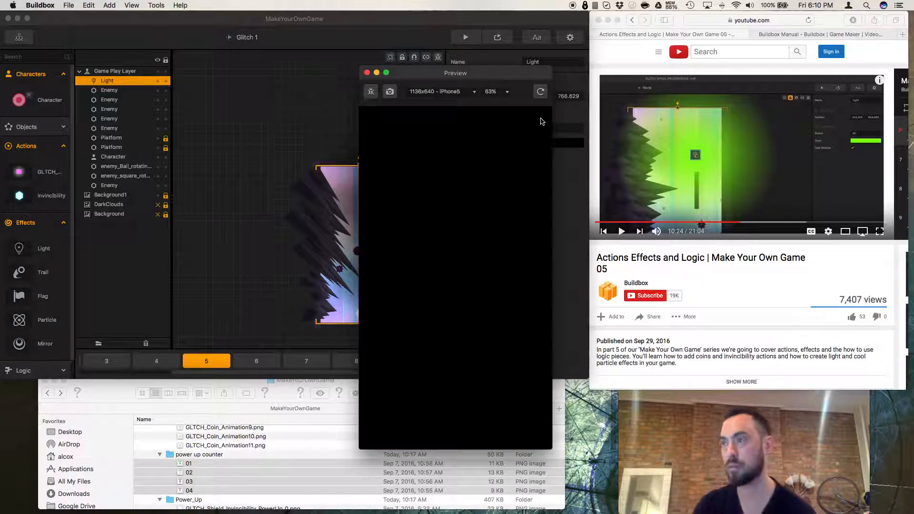
pyautogui.click(469, 362)
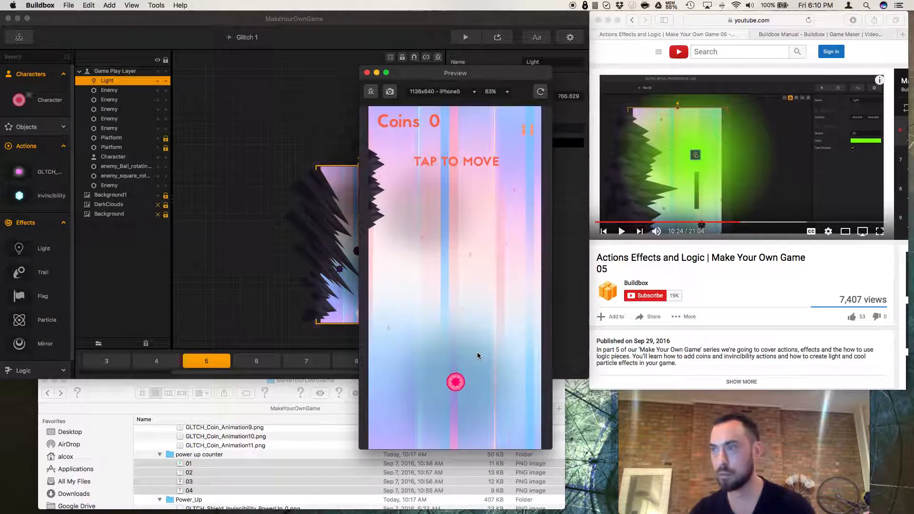
pyautogui.click(465, 357)
pyautogui.click(466, 358)
pyautogui.click(466, 357)
pyautogui.click(465, 358)
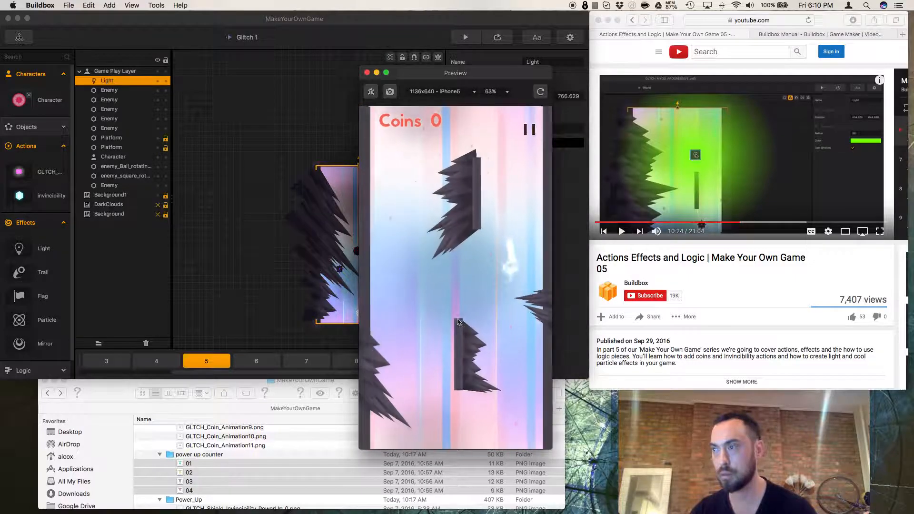
pyautogui.click(367, 73)
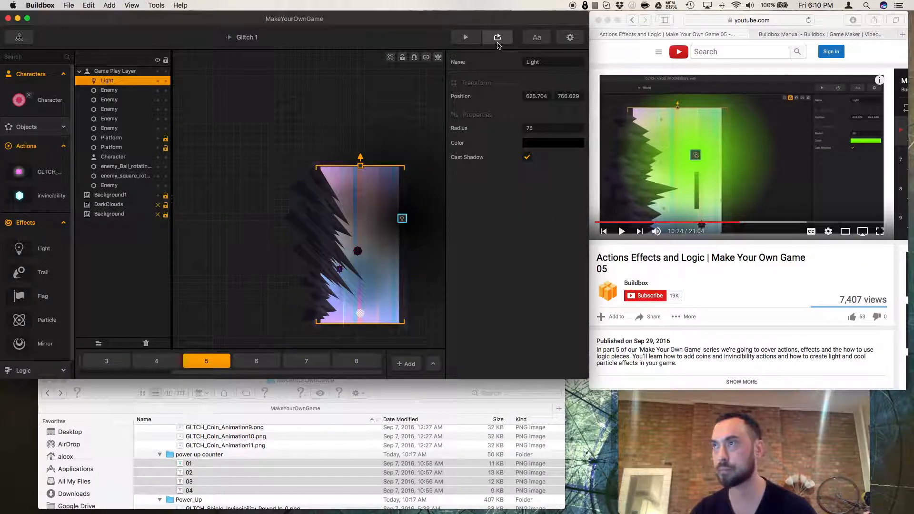
# Preview the current scene again and tap to move the character until game over.
pyautogui.click(498, 38)
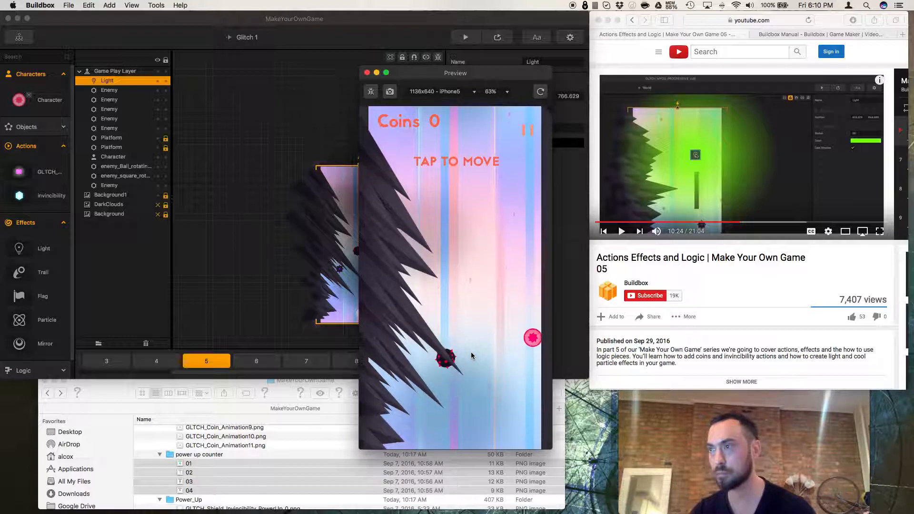
pyautogui.click(471, 353)
pyautogui.click(471, 353)
pyautogui.click(469, 352)
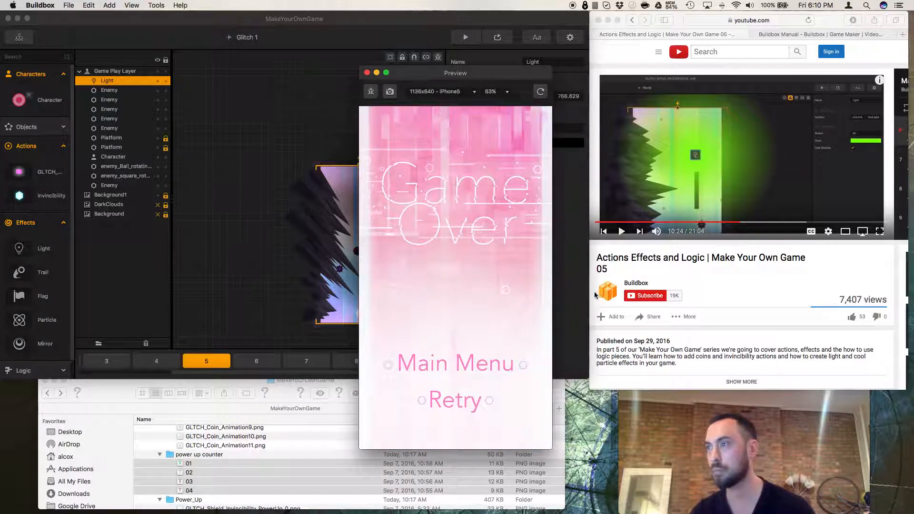
# Resume the tutorial video and close the preview.
pyautogui.click(679, 277)
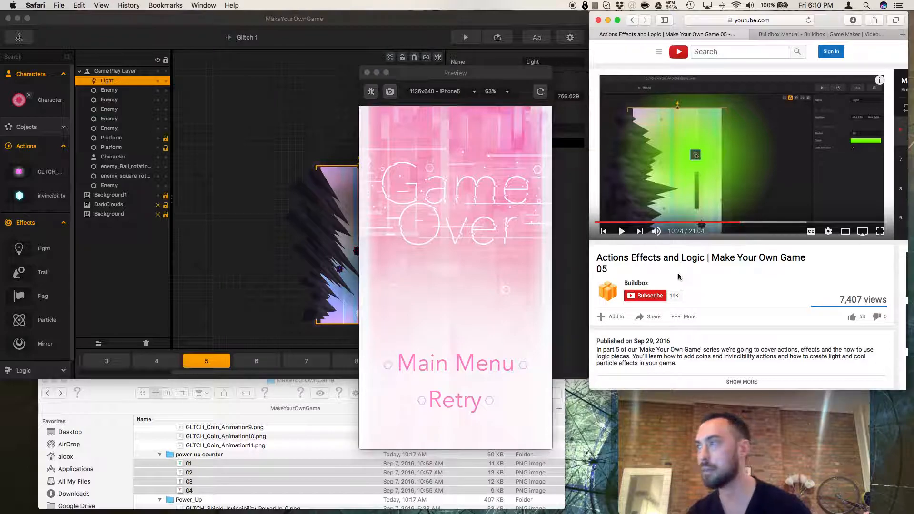
pyautogui.click(622, 232)
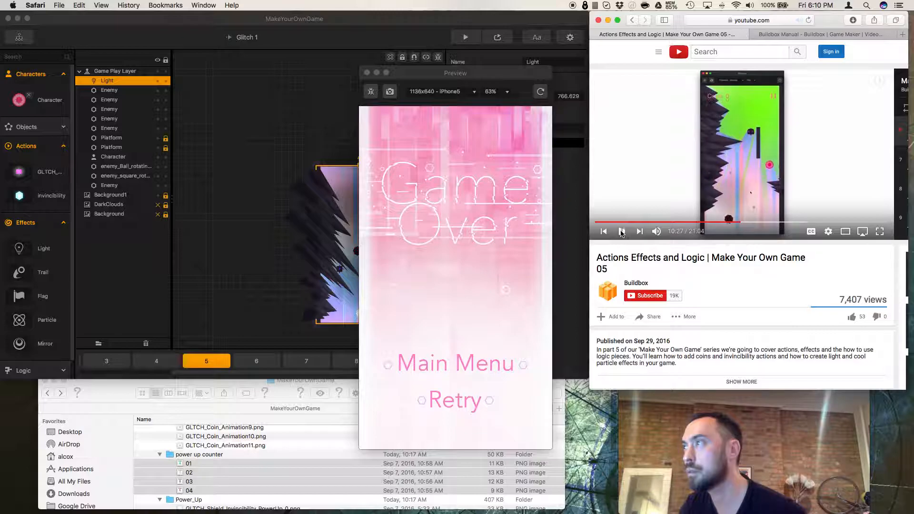
pyautogui.click(368, 73)
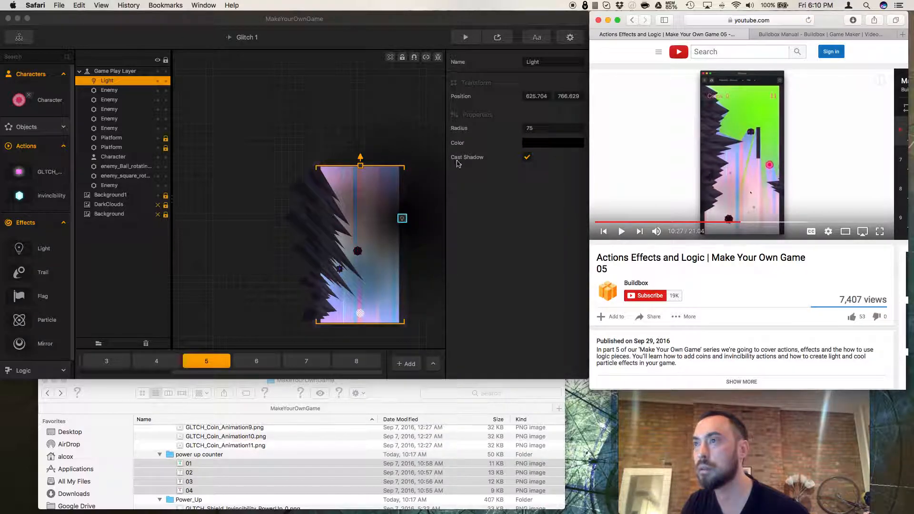
# Move the Light effect slightly down and to the left within the level.
pyautogui.click(402, 220)
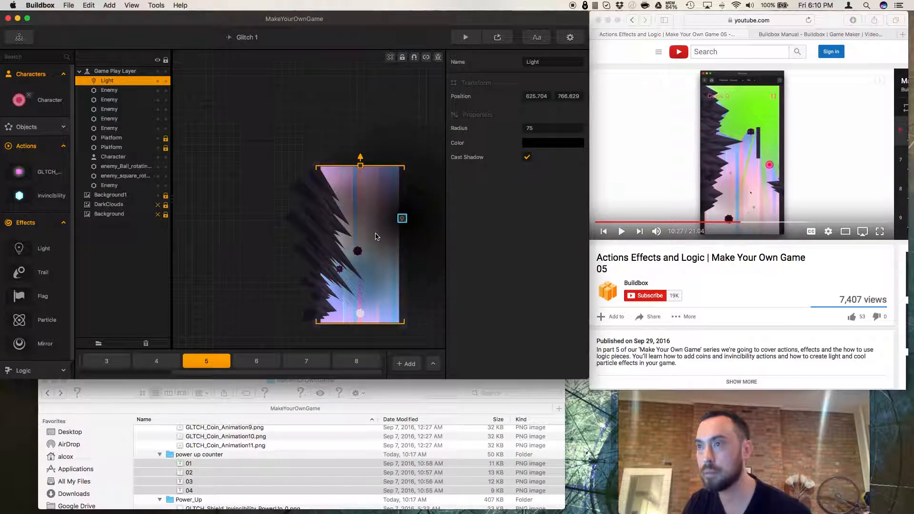
pyautogui.moveTo(403, 219); pyautogui.dragTo(384, 238)
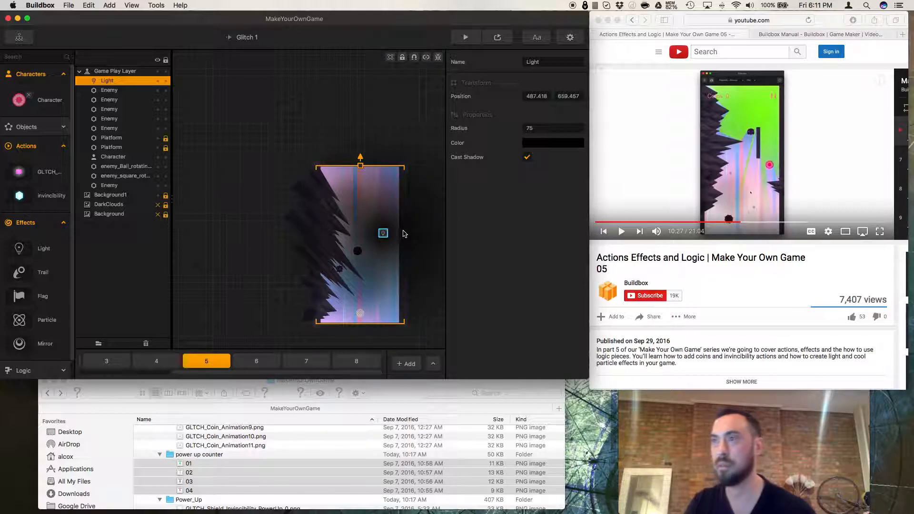
pyautogui.rightClick(384, 234)
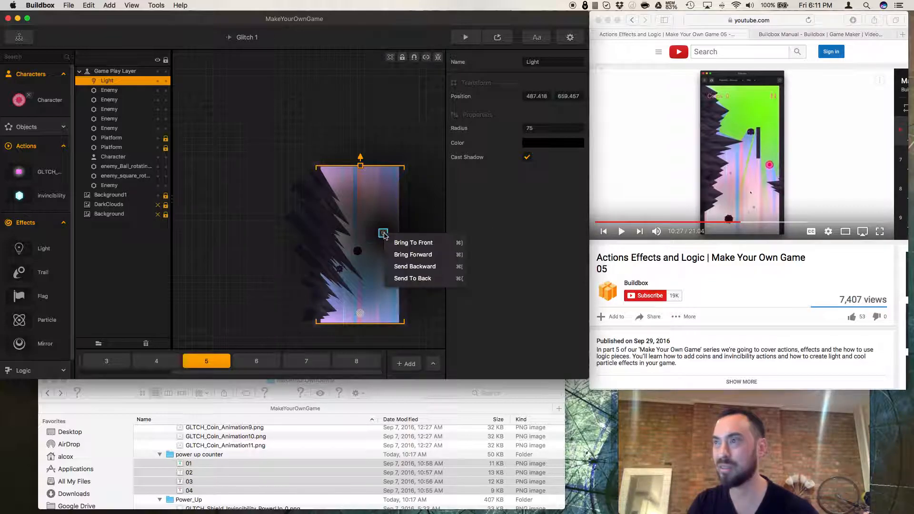
pyautogui.click(410, 215)
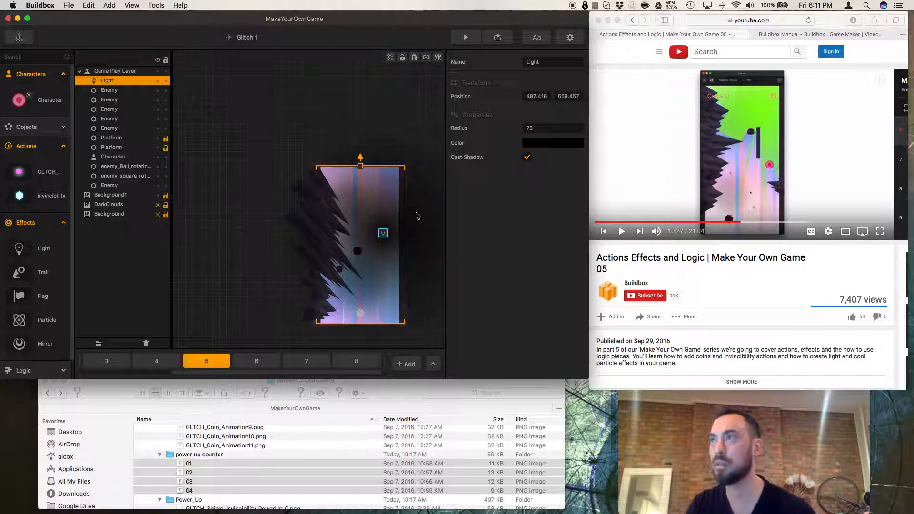
# Set the Light's color to the green Flora pencil in the color picker.
pyautogui.click(552, 144)
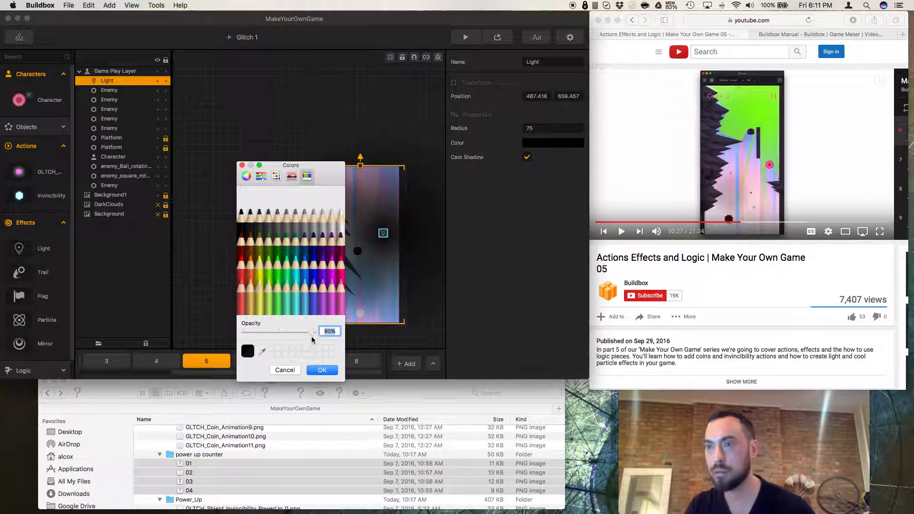
pyautogui.click(276, 293)
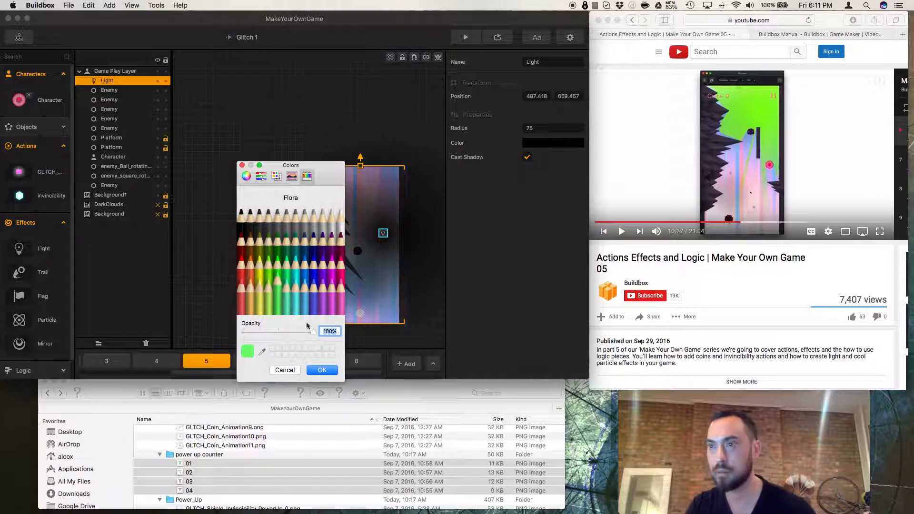
pyautogui.click(323, 370)
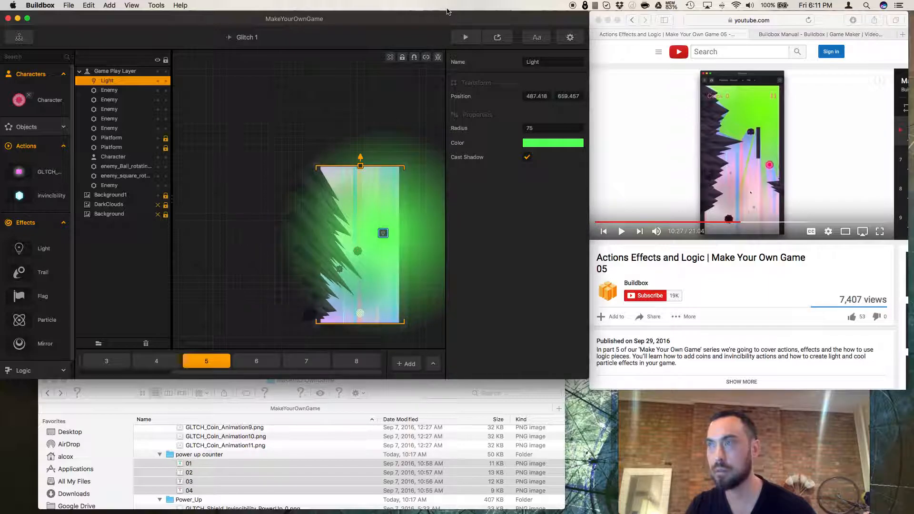
# Restart the preview, tap to start the character moving, and close the preview.
pyautogui.click(496, 39)
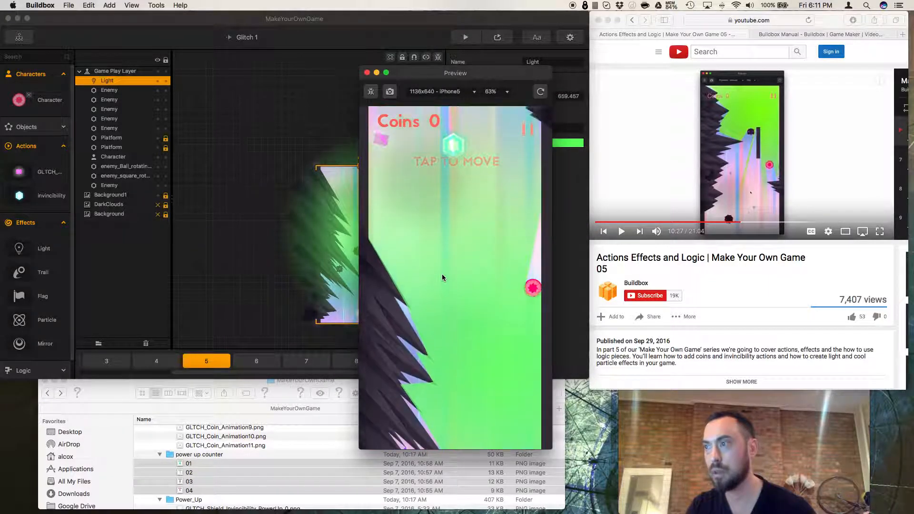
pyautogui.click(442, 273)
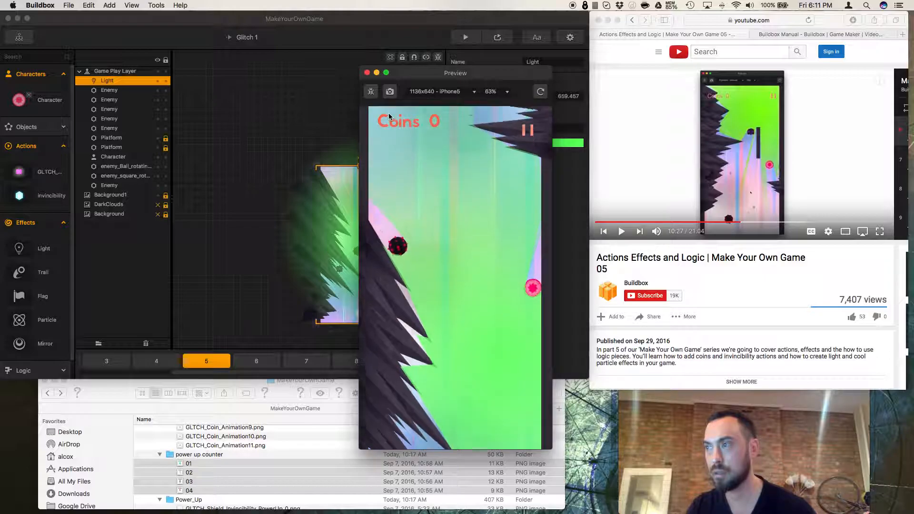
pyautogui.click(367, 73)
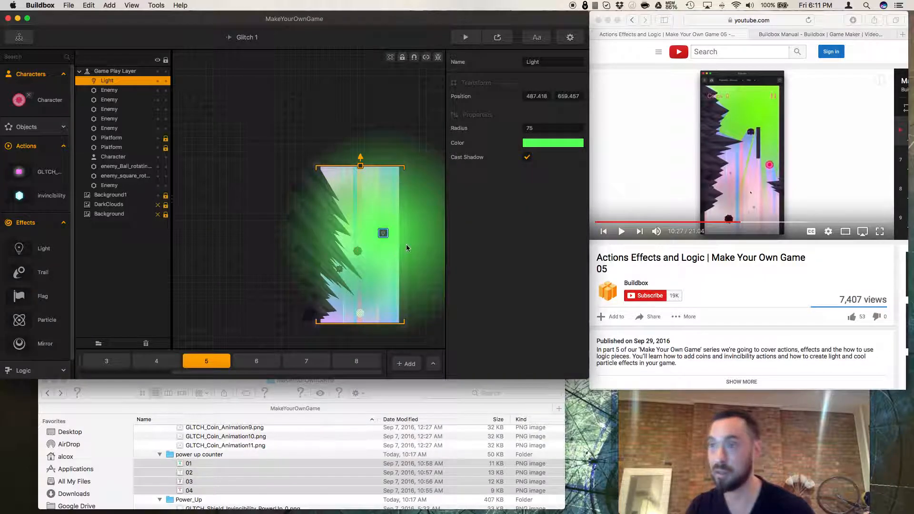
# Set the Light's color back to black.
pyautogui.click(540, 147)
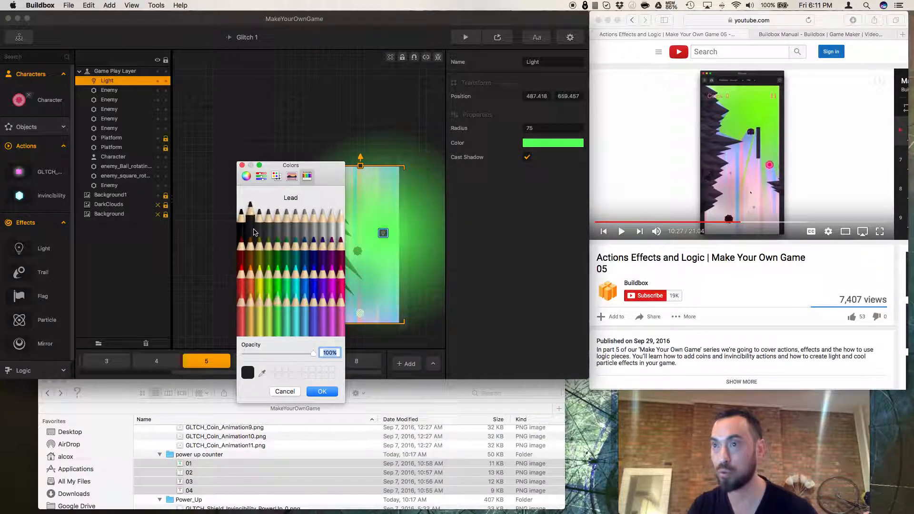
pyautogui.click(323, 393)
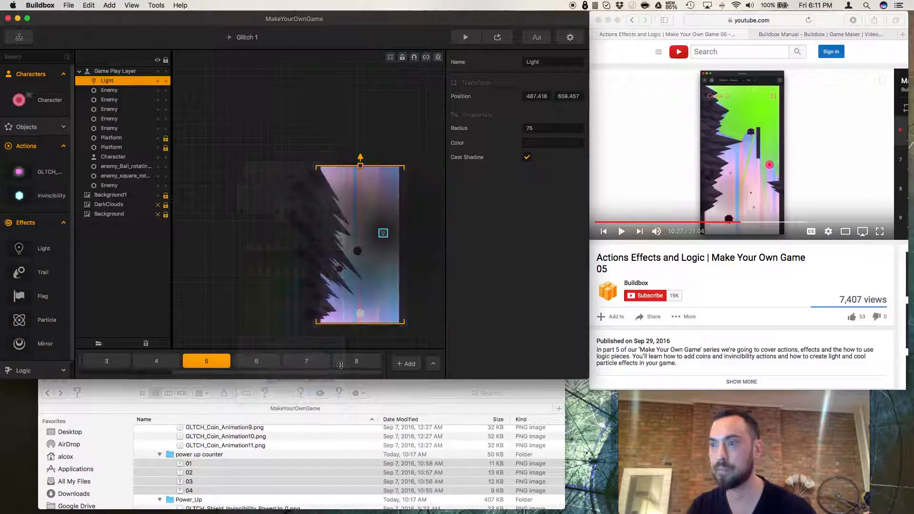
# Restart the preview, tap to move the character until game over, and close the preview.
pyautogui.click(497, 40)
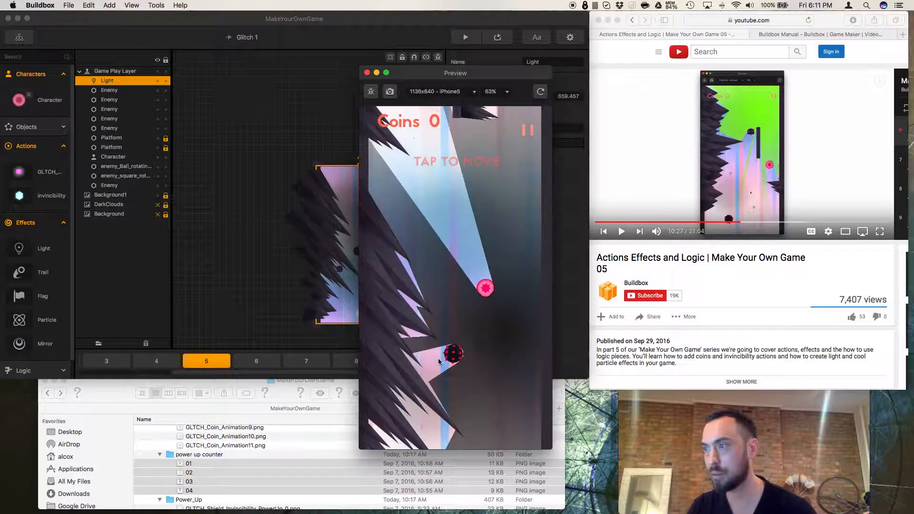
pyautogui.click(438, 362)
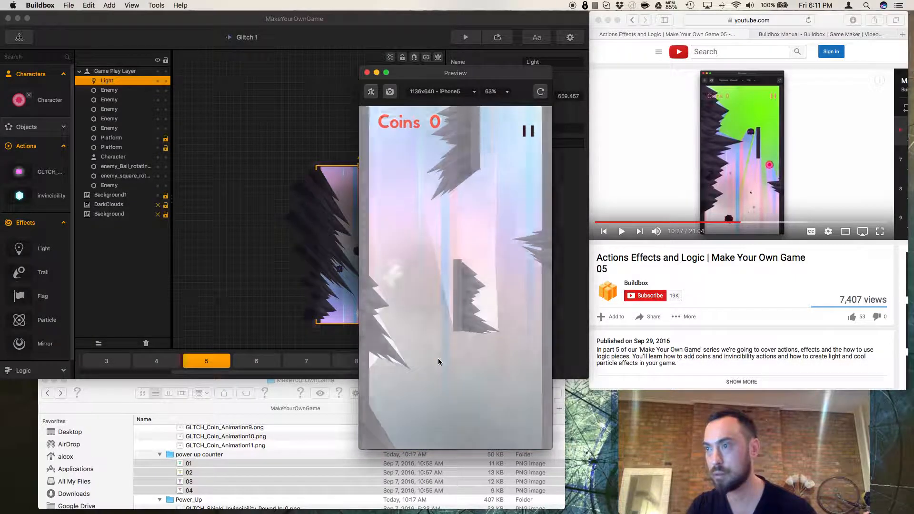
pyautogui.click(367, 73)
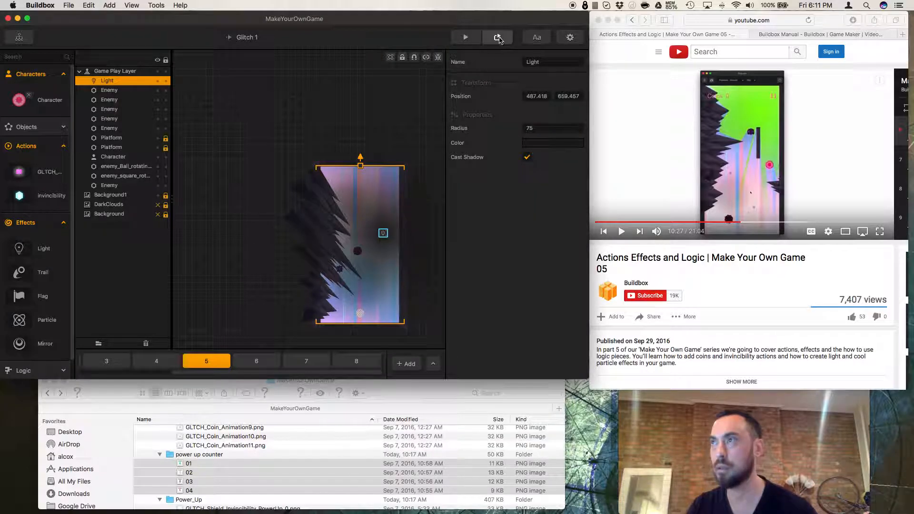
# Move the light to the right edge of the level and preview the result.
pyautogui.click(417, 242)
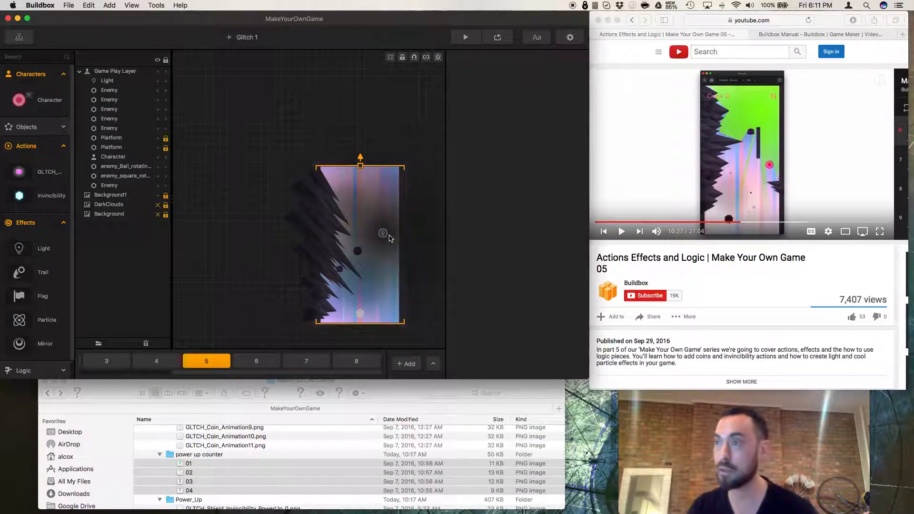
pyautogui.moveTo(384, 235); pyautogui.dragTo(406, 235)
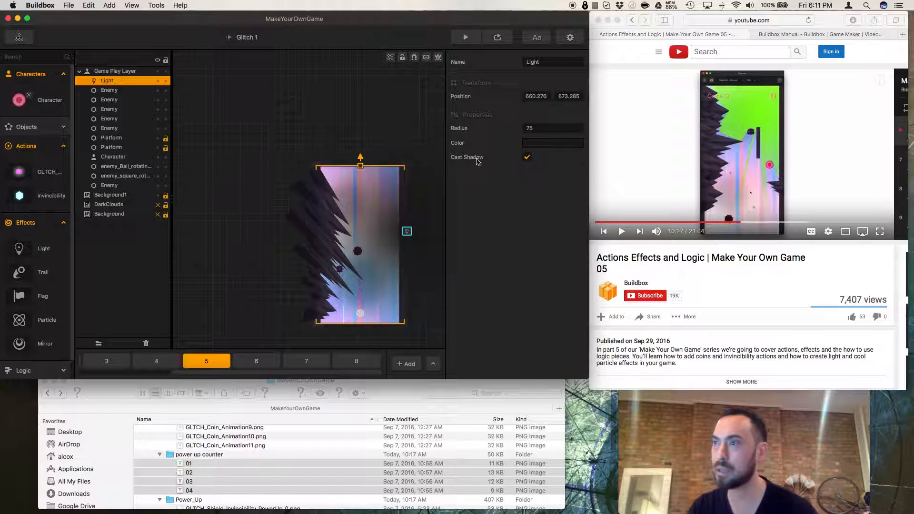
pyautogui.click(467, 37)
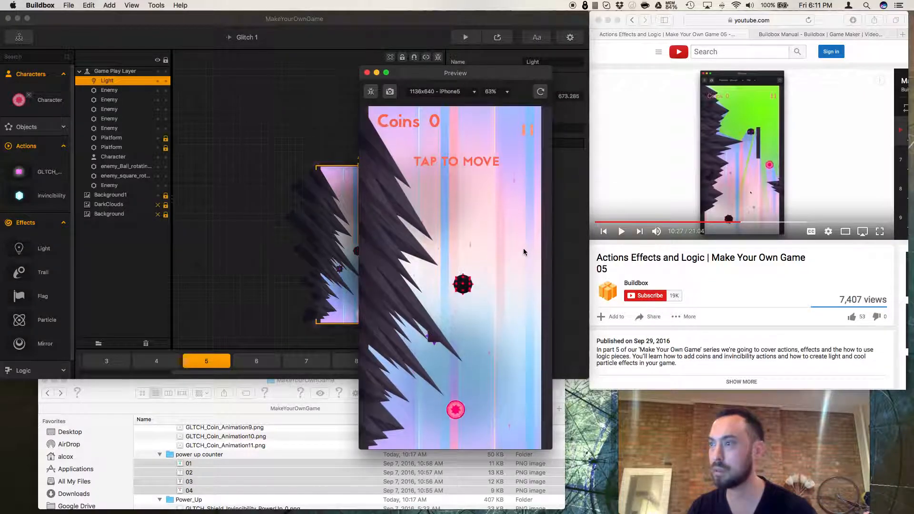
pyautogui.click(367, 72)
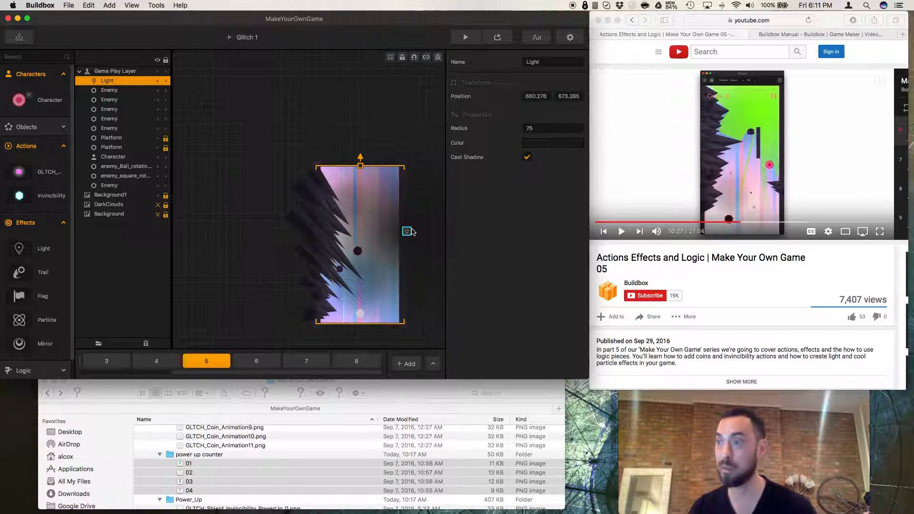
# Move the light down near the bottom centre of the level and preview the game.
pyautogui.moveTo(403, 237); pyautogui.dragTo(362, 297)
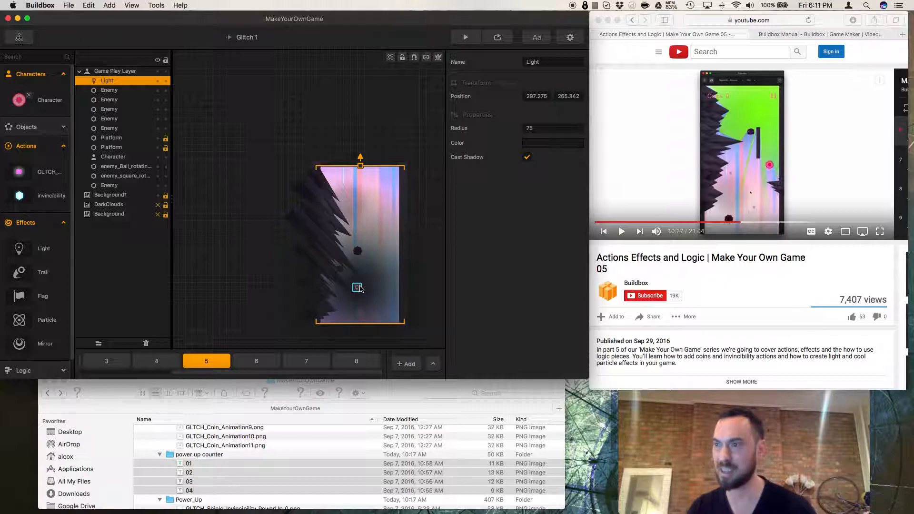
pyautogui.click(464, 38)
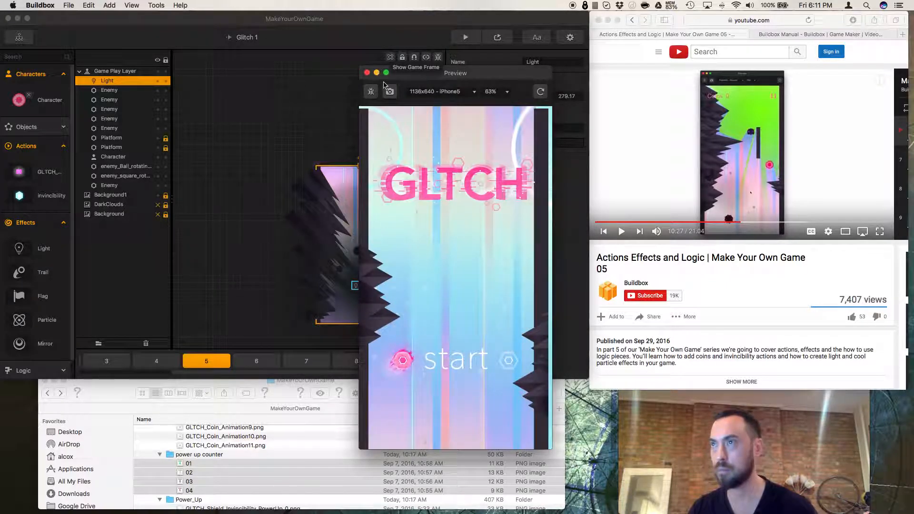
pyautogui.click(367, 73)
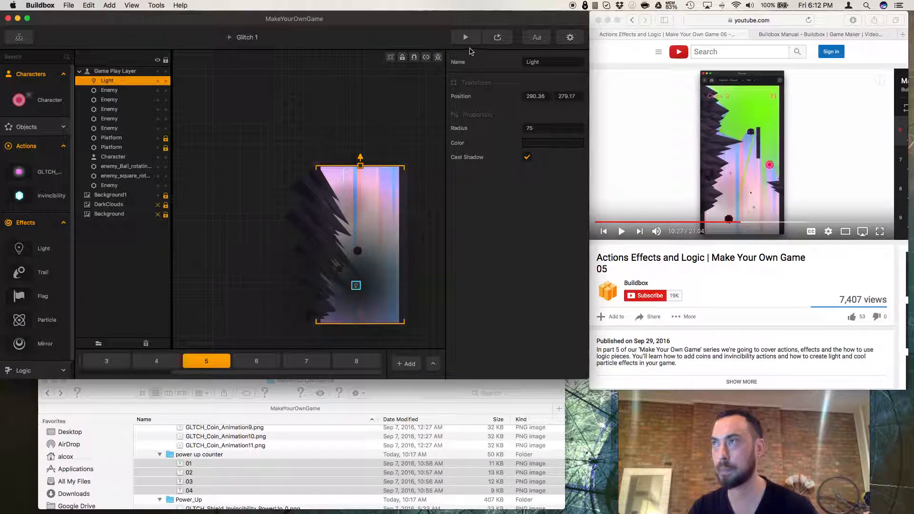
# Restart the preview, tap to move the character, and close the preview.
pyautogui.click(498, 40)
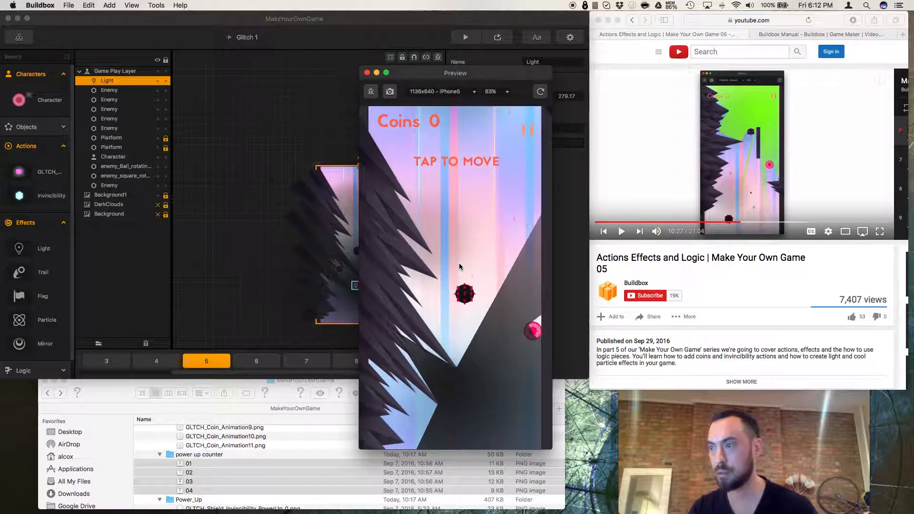
pyautogui.click(460, 264)
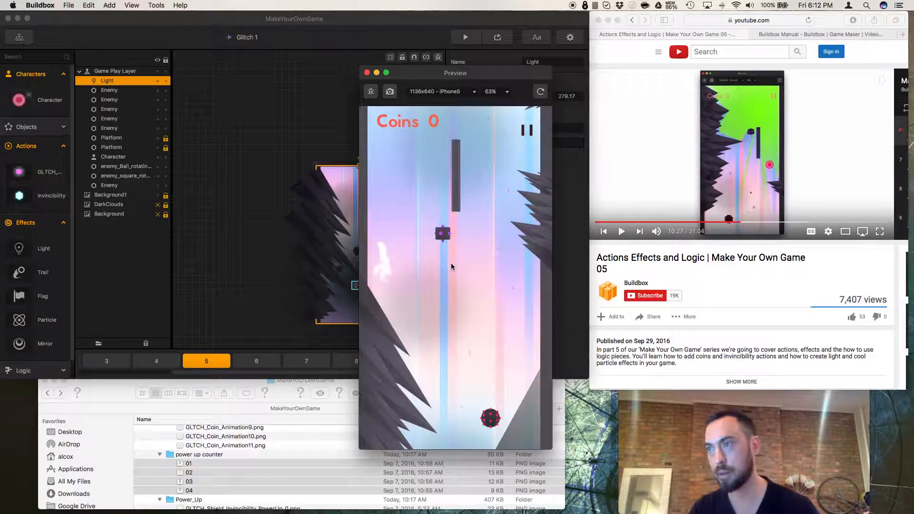
pyautogui.click(366, 72)
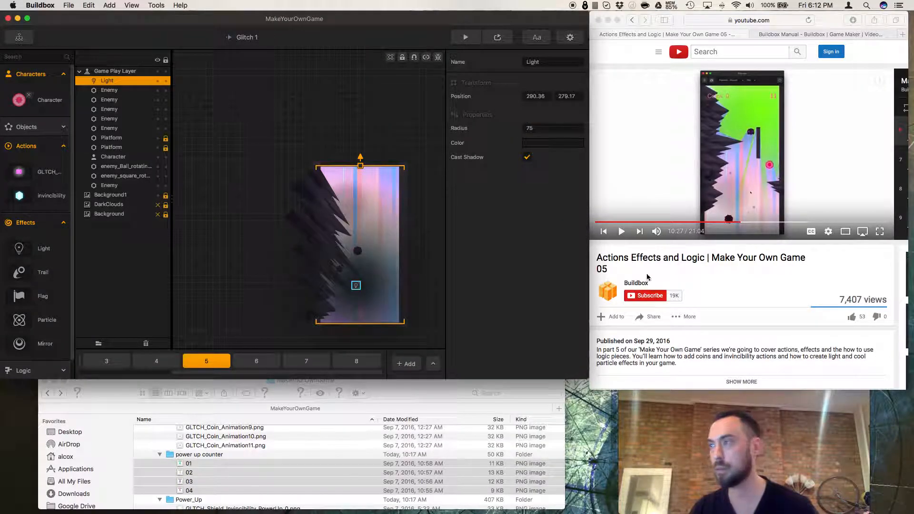
# Move the light back to the right side of the level, about halfway up.
pyautogui.moveTo(362, 288); pyautogui.dragTo(397, 251)
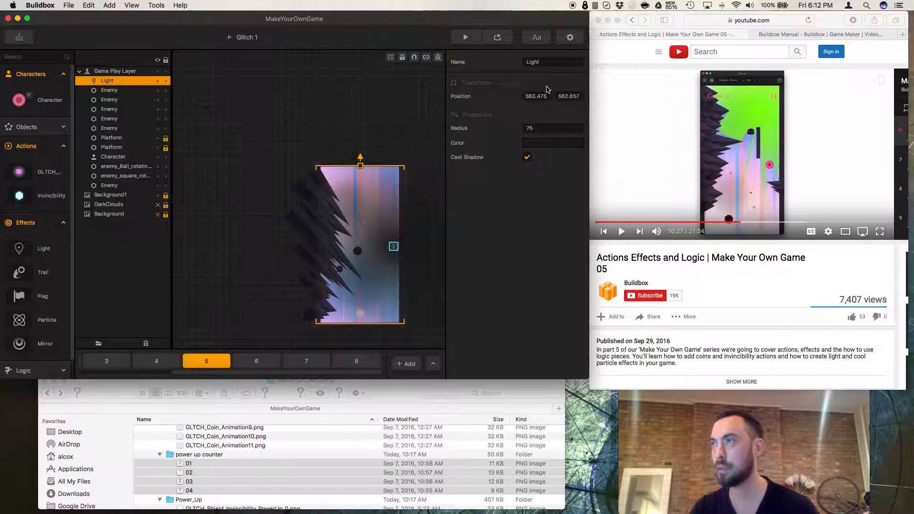
pyautogui.click(547, 146)
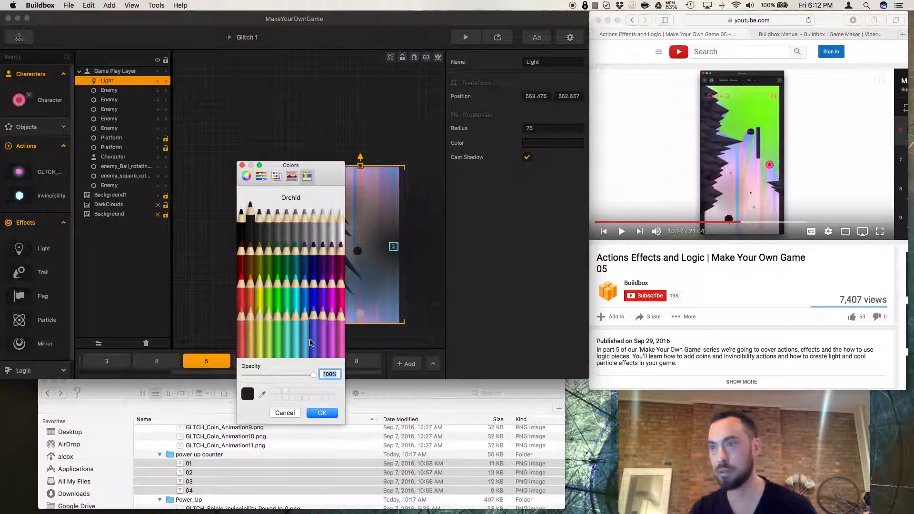
pyautogui.click(243, 165)
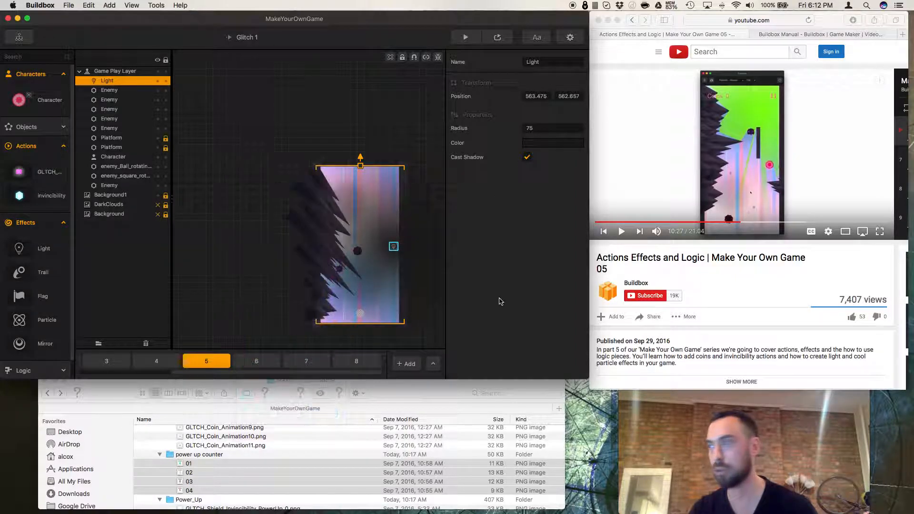
# Resume the tutorial video, then reopen the Light's color picker and adjust its opacity.
pyautogui.click(622, 232)
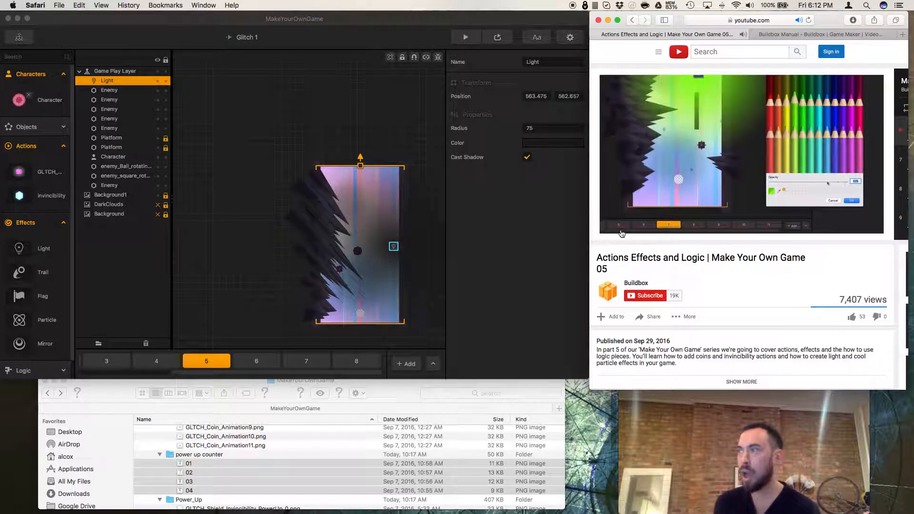
pyautogui.click(553, 143)
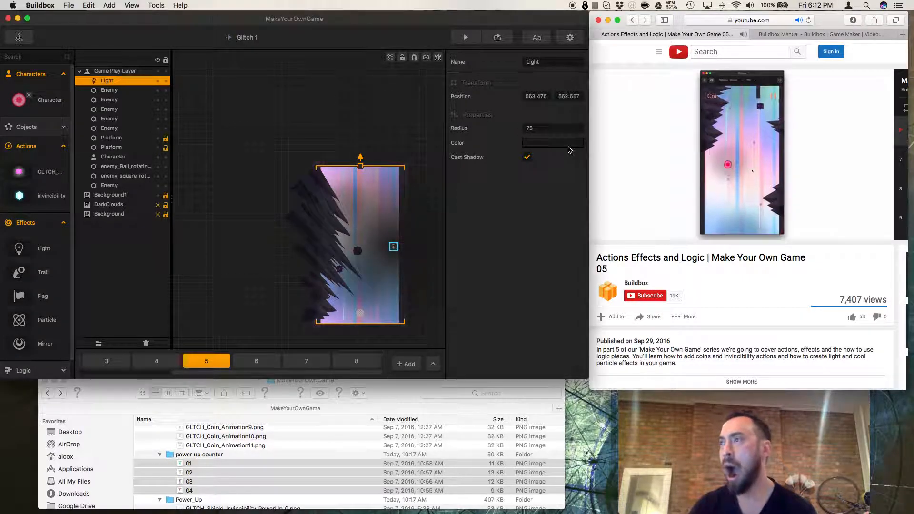
pyautogui.moveTo(319, 397); pyautogui.dragTo(266, 400)
pyautogui.click(242, 166)
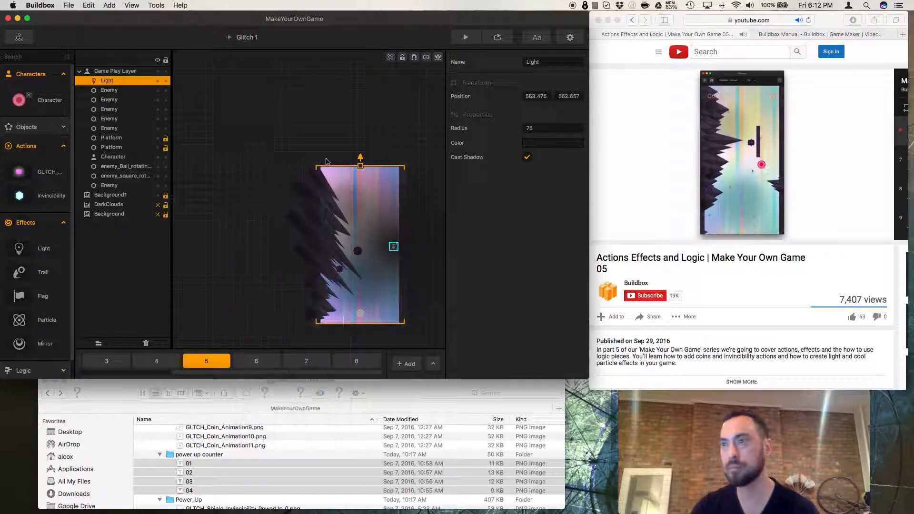
# Preview the scene, tap repeatedly to move the character, and close the preview.
pyautogui.click(465, 37)
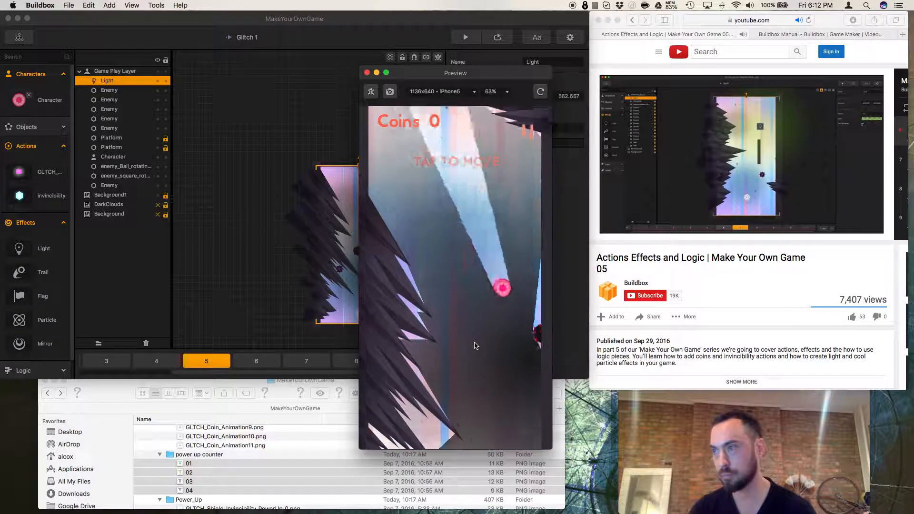
pyautogui.click(474, 346)
pyautogui.click(474, 346)
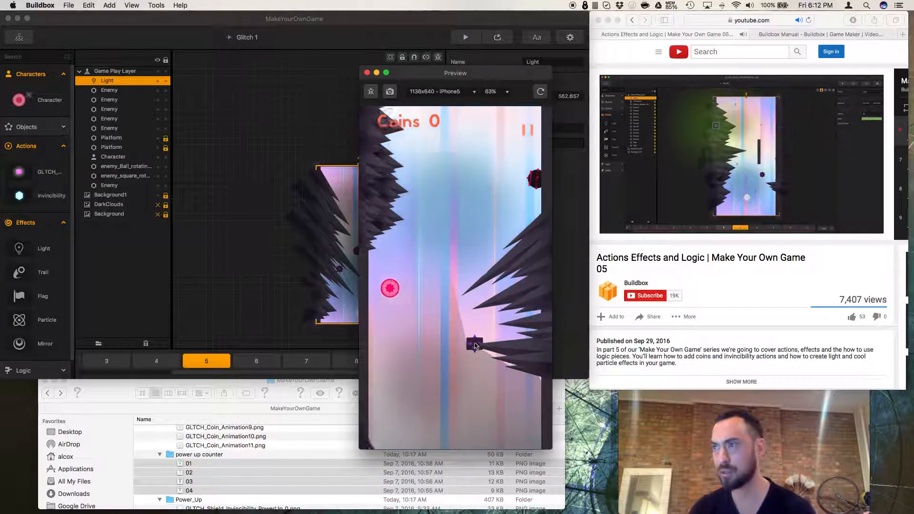
pyautogui.click(475, 346)
pyautogui.click(476, 346)
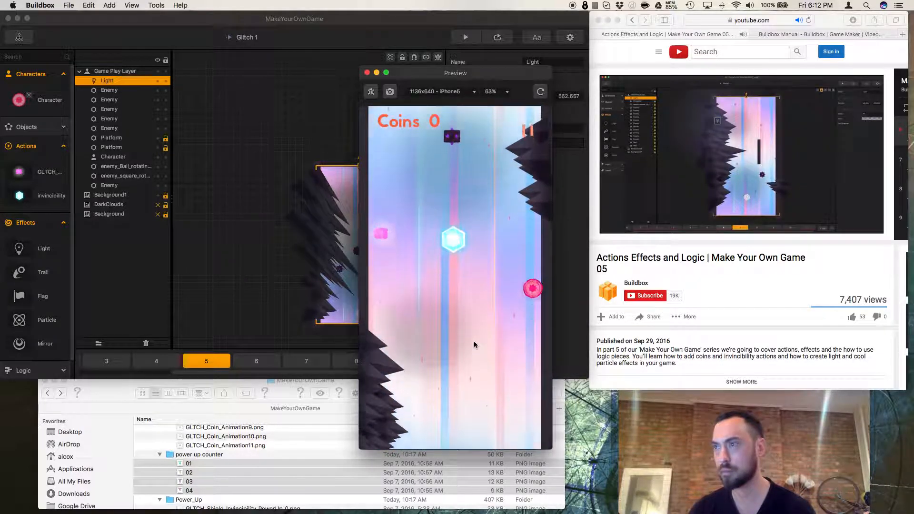
pyautogui.click(367, 73)
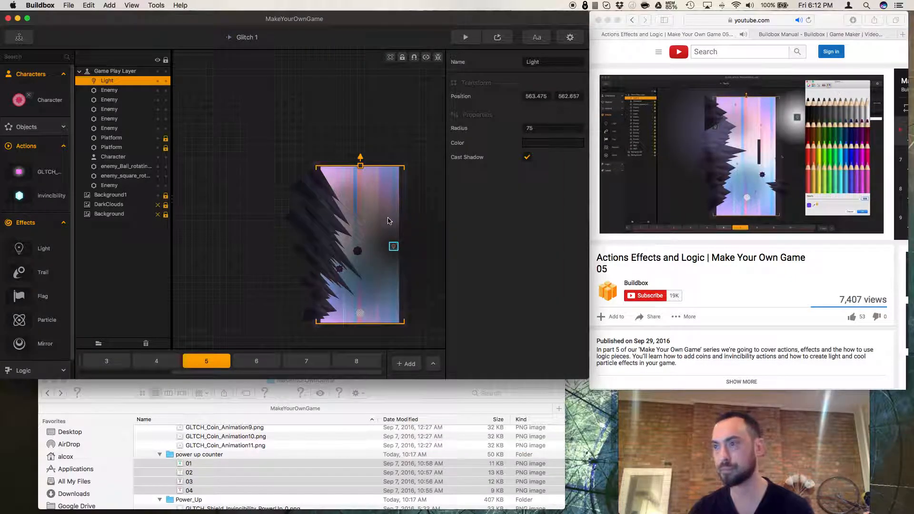
# Set the Light's color to a cyan pencil shade at 36% opacity.
pyautogui.click(538, 145)
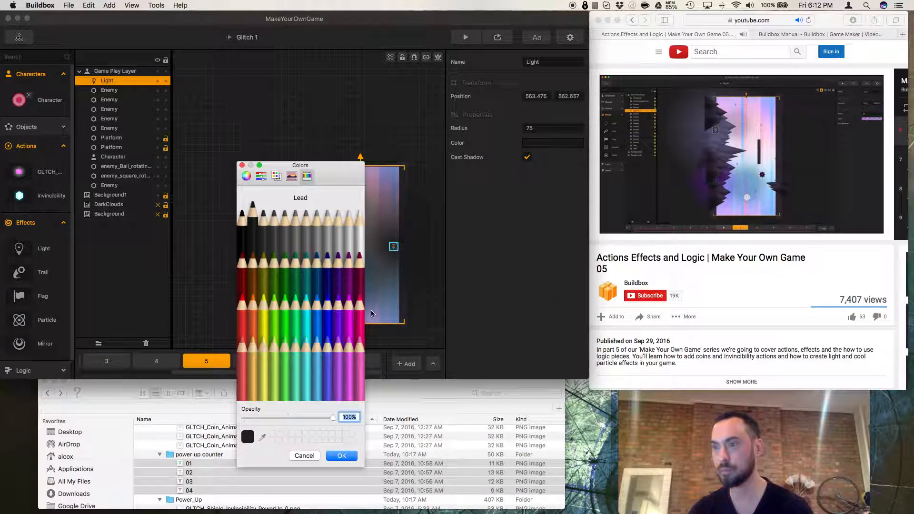
pyautogui.moveTo(334, 418); pyautogui.dragTo(275, 418)
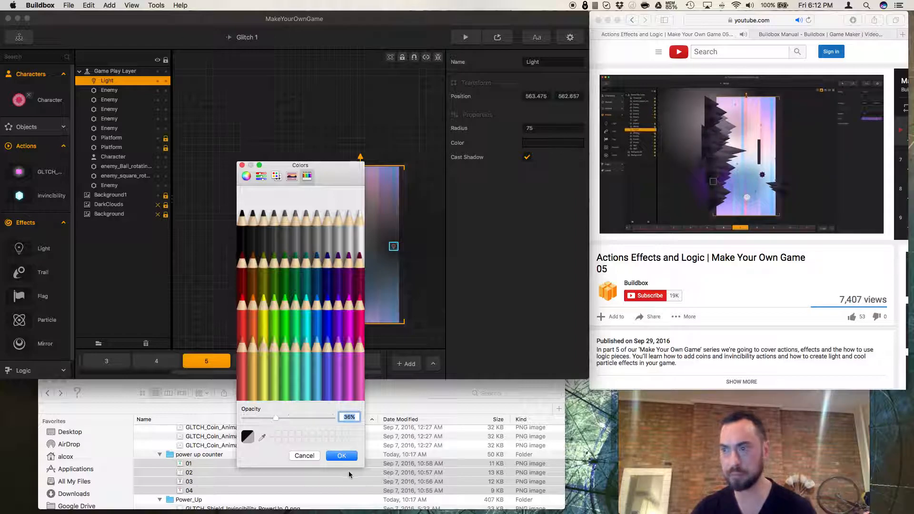
pyautogui.click(307, 383)
pyautogui.click(339, 456)
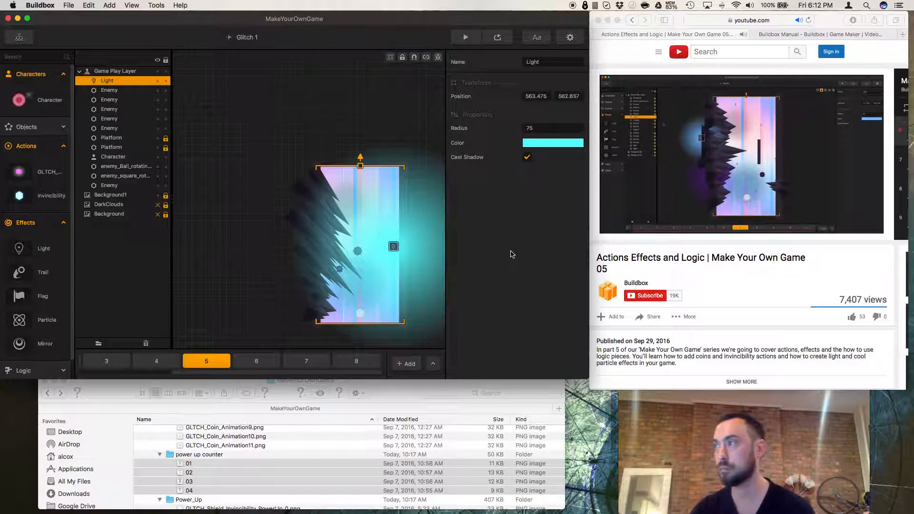
# Move the Light to the level's left edge near the top and send it to the back.
pyautogui.moveTo(393, 246); pyautogui.dragTo(314, 214)
pyautogui.rightClick(313, 215)
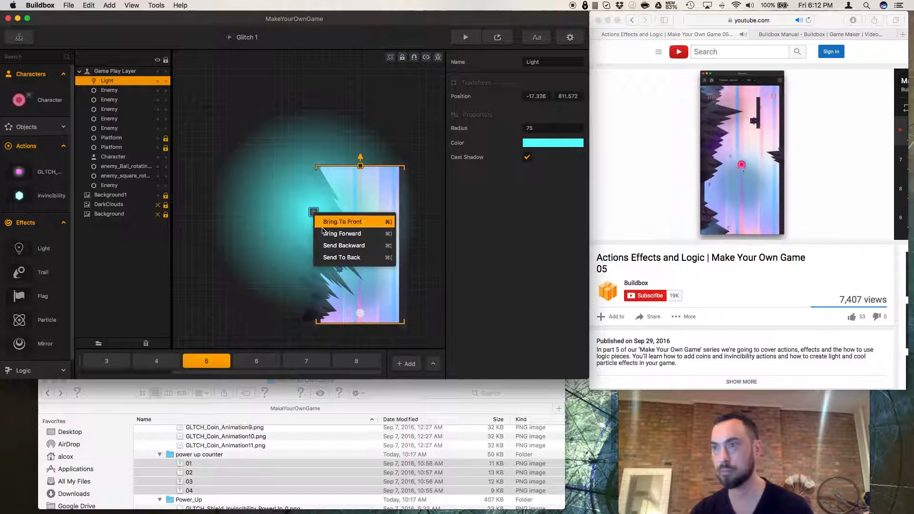
pyautogui.click(329, 258)
# Bring the Light forward step by step in the layer order, placing it among the enemy layers.
pyautogui.rightClick(318, 219)
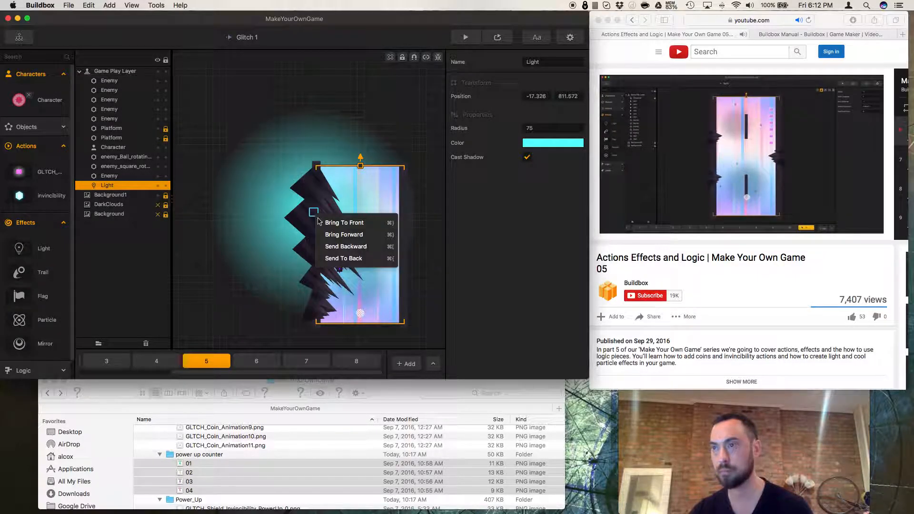
pyautogui.click(339, 234)
pyautogui.rightClick(320, 227)
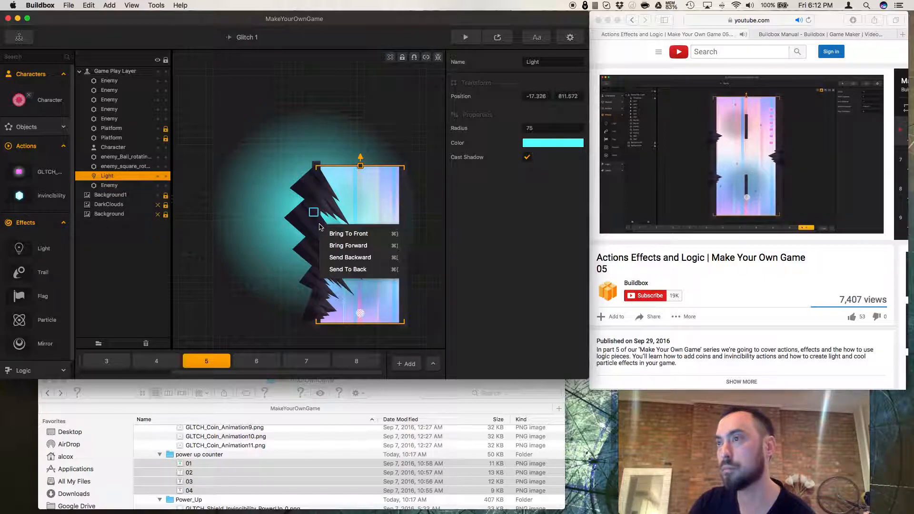
pyautogui.click(339, 246)
pyautogui.rightClick(313, 228)
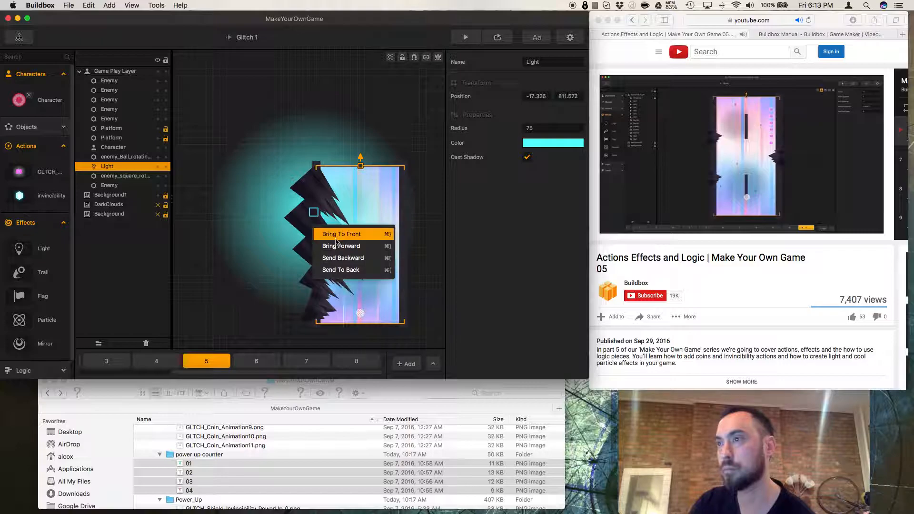
pyautogui.click(339, 244)
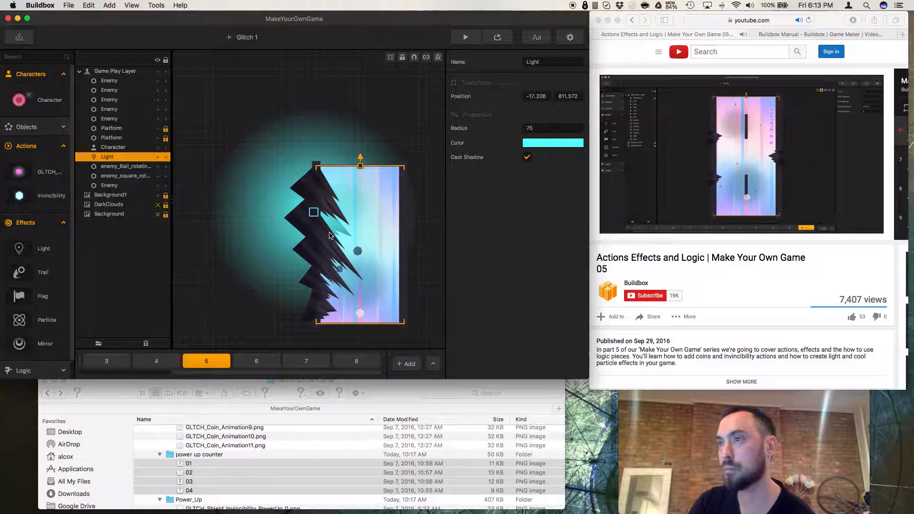
pyautogui.rightClick(330, 235)
pyautogui.click(339, 252)
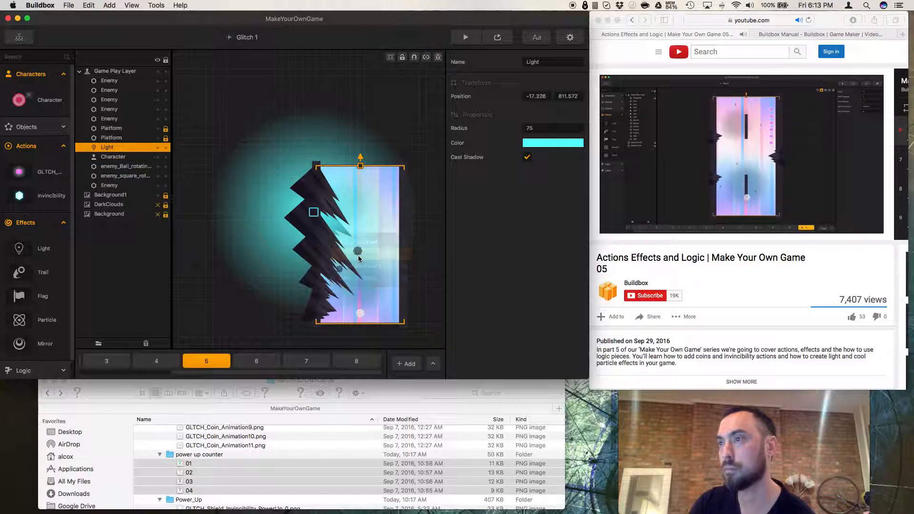
pyautogui.rightClick(327, 242)
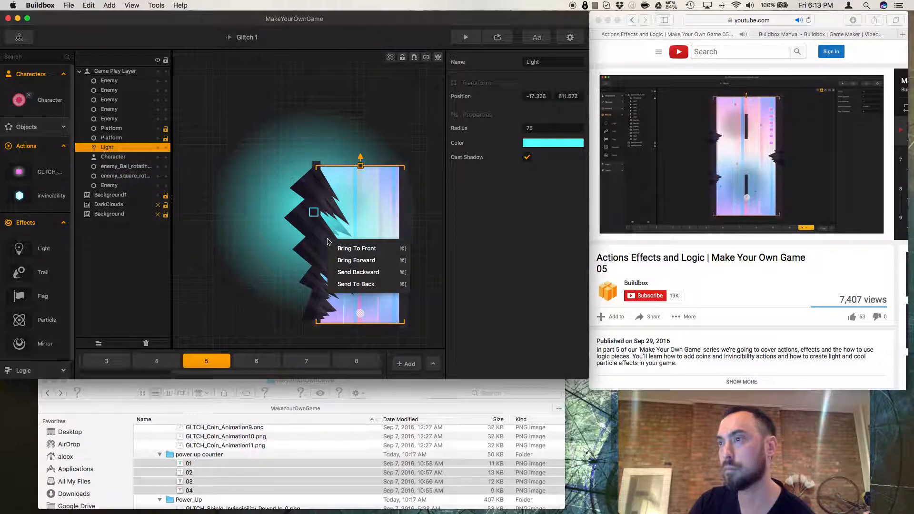
pyautogui.click(354, 261)
pyautogui.rightClick(333, 241)
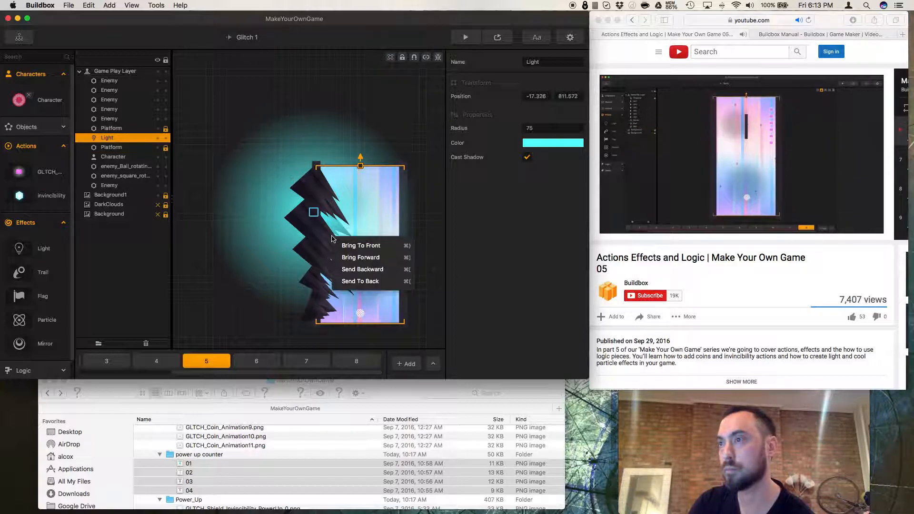
pyautogui.click(358, 257)
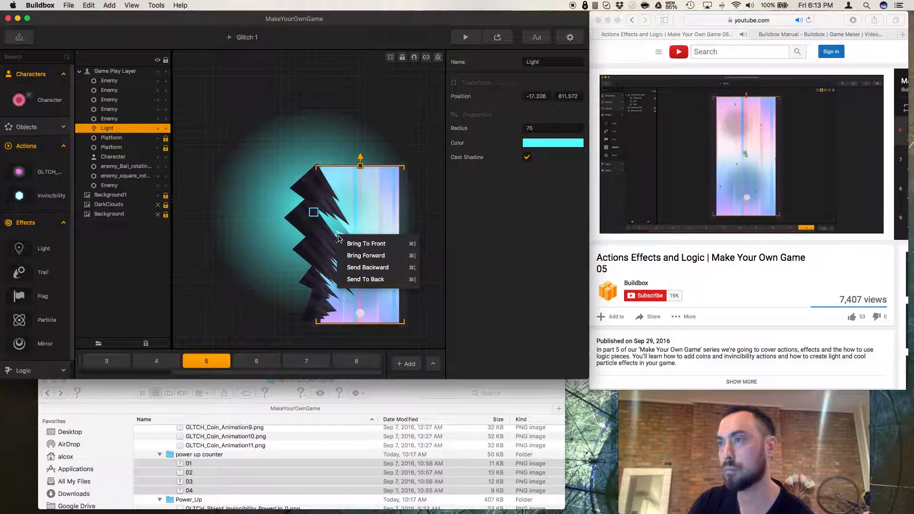
pyautogui.click(365, 256)
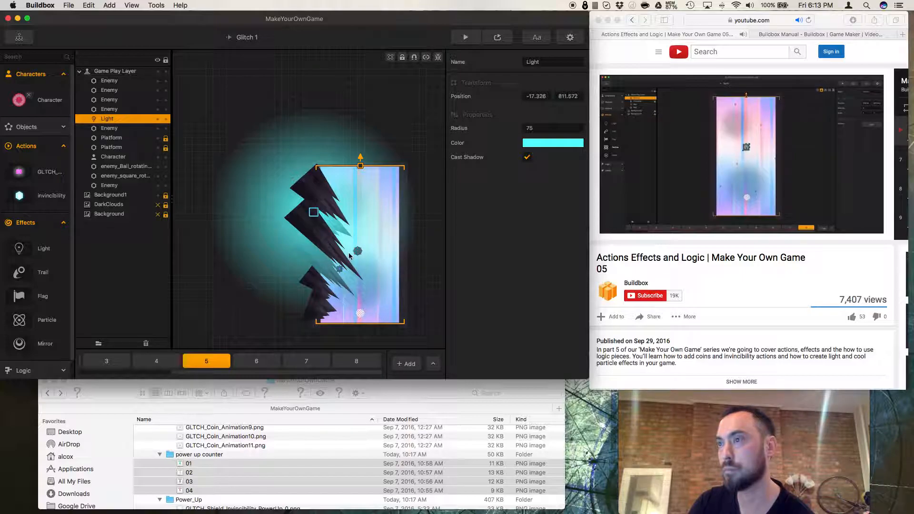
# Duplicate the lower-left enemy spike and move the copy slightly upward.
pyautogui.click(314, 308)
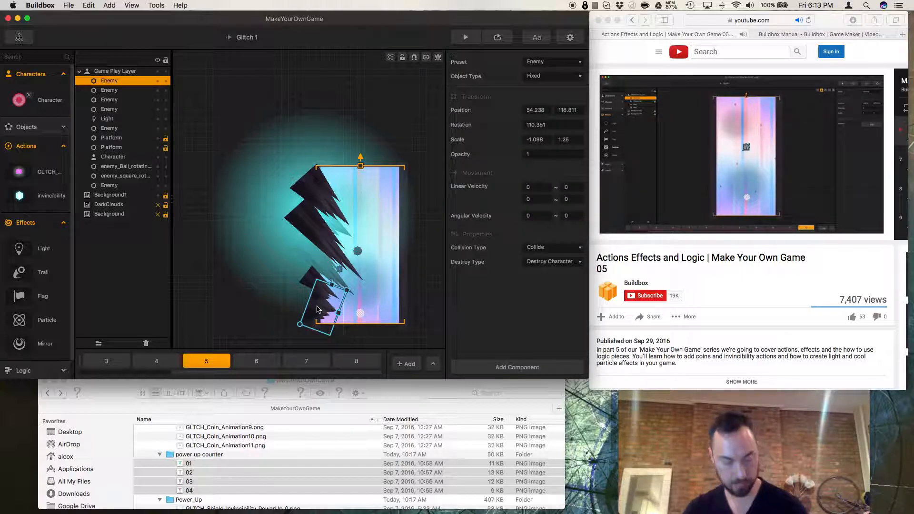
pyautogui.press('super+d')
pyautogui.moveTo(319, 246); pyautogui.dragTo(316, 260)
# Send the duplicated enemy spike backward several layers.
pyautogui.rightClick(316, 261)
pyautogui.click(344, 291)
pyautogui.rightClick(312, 258)
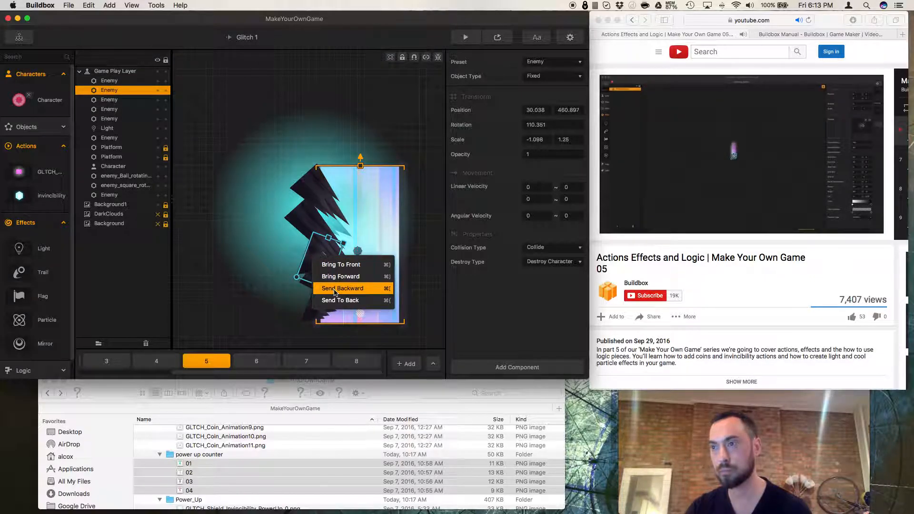
pyautogui.click(335, 290)
pyautogui.rightClick(316, 264)
pyautogui.click(345, 296)
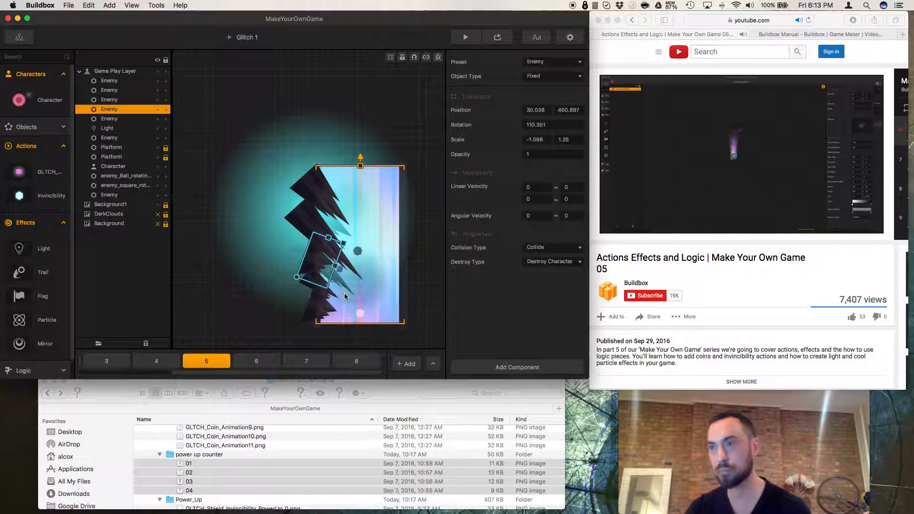
pyautogui.rightClick(315, 266)
pyautogui.click(345, 298)
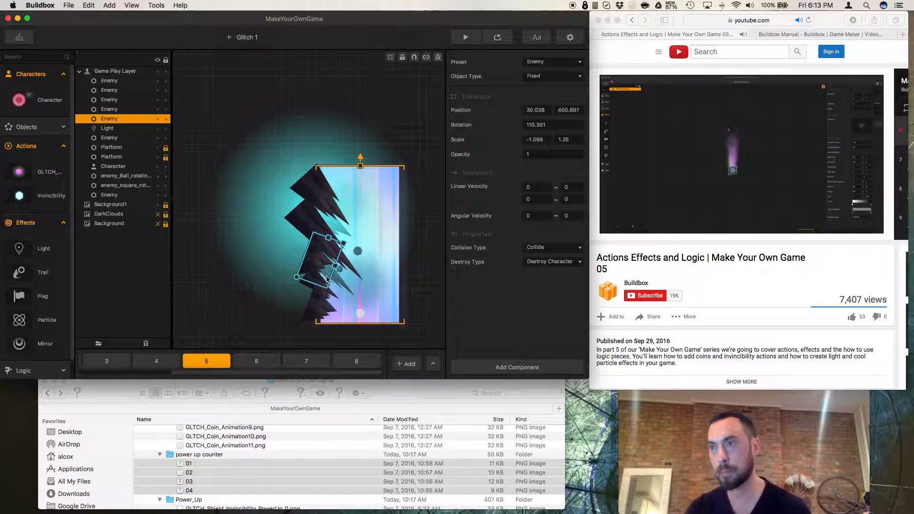
# Play the tutorial video from a slightly earlier point.
pyautogui.click(707, 264)
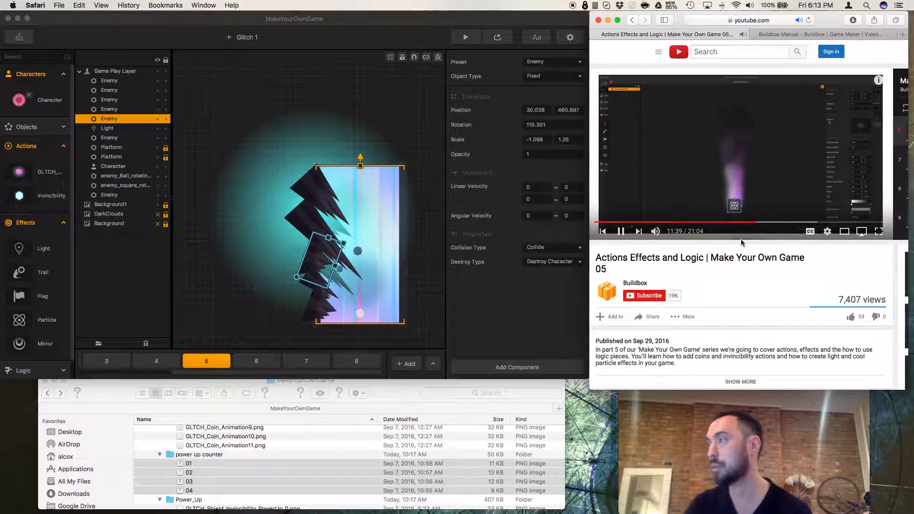
pyautogui.click(750, 222)
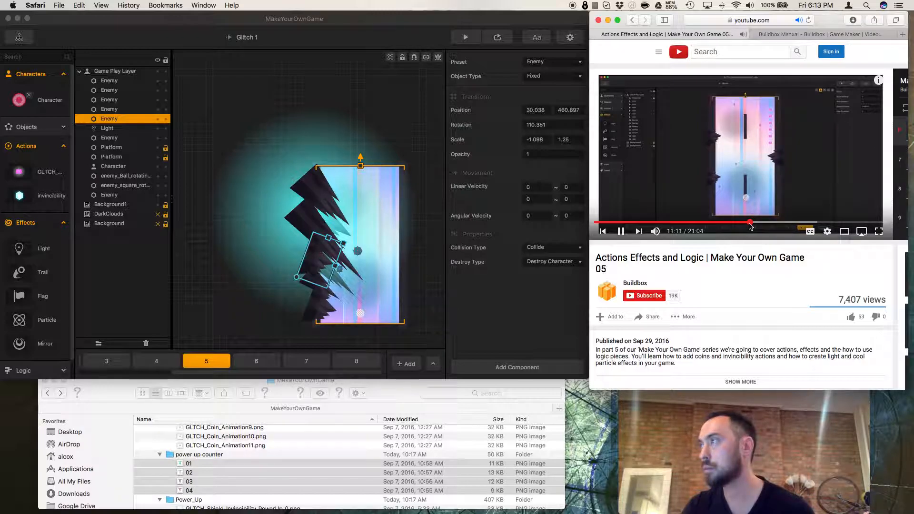
pyautogui.click(483, 303)
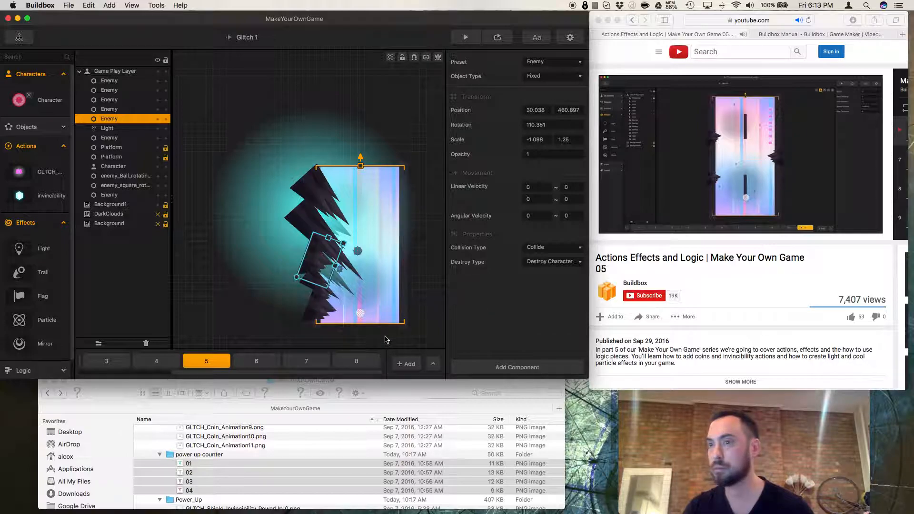
# Look through scenes 6 and 7 and pause the tutorial video.
pyautogui.click(256, 365)
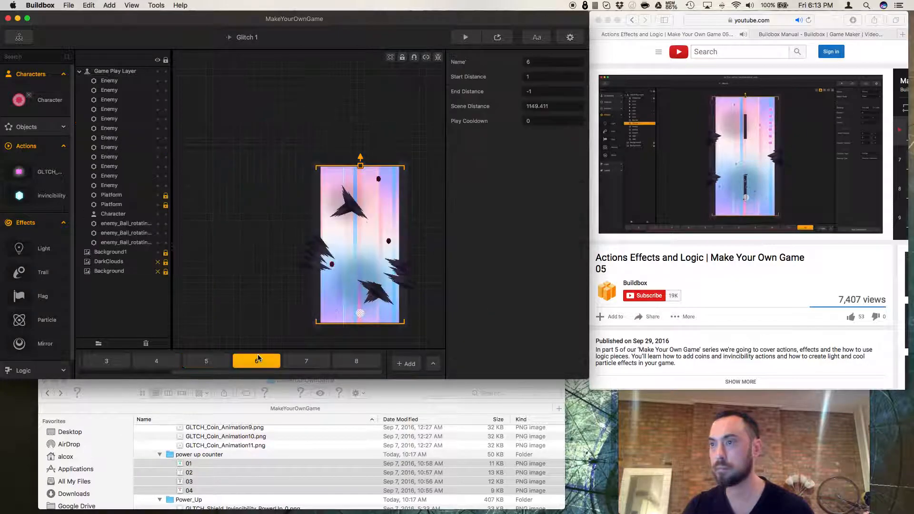
pyautogui.click(301, 364)
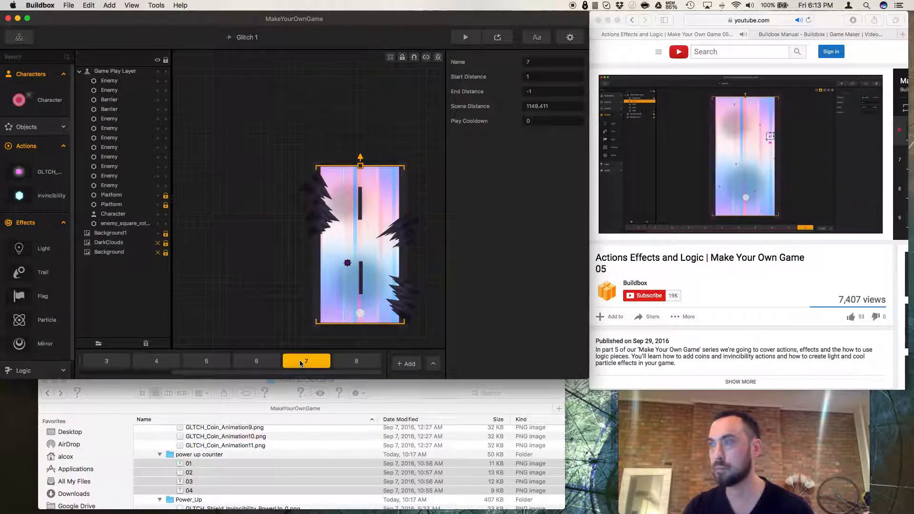
pyautogui.click(627, 260)
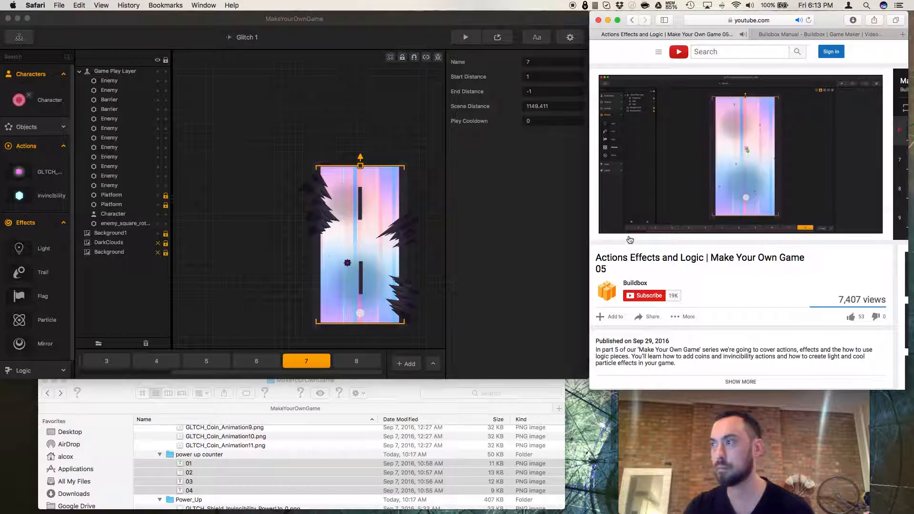
pyautogui.click(621, 233)
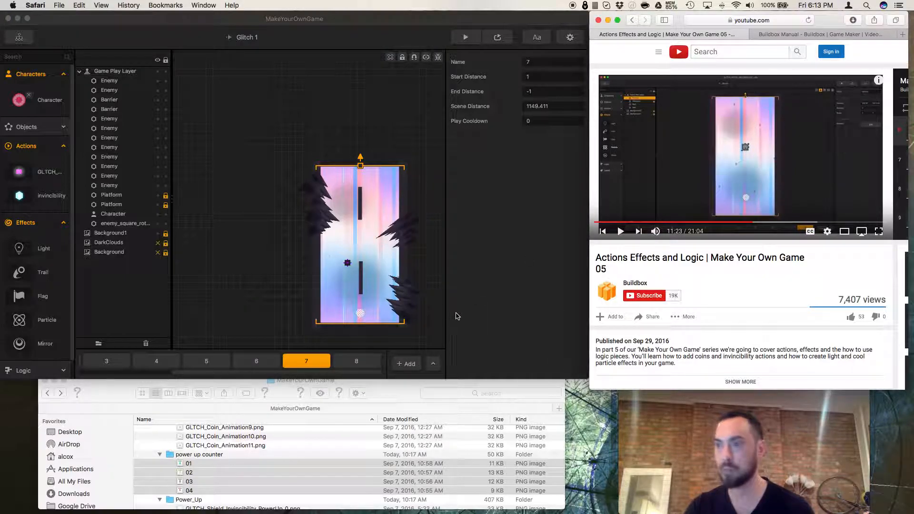
pyautogui.scroll(10, 276, 321)
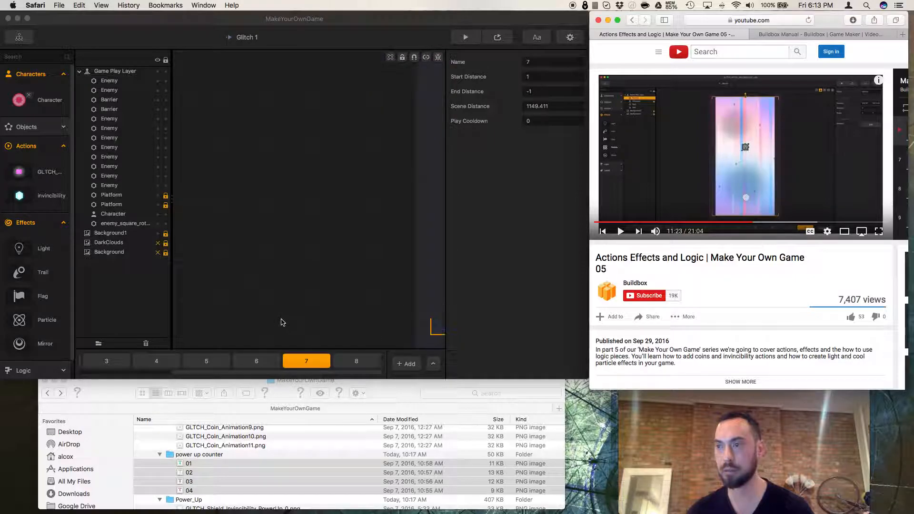
pyautogui.scroll(-12, 281, 322)
# Step through the level's scenes from 8 back to 1, then open scene 9.
pyautogui.click(357, 362)
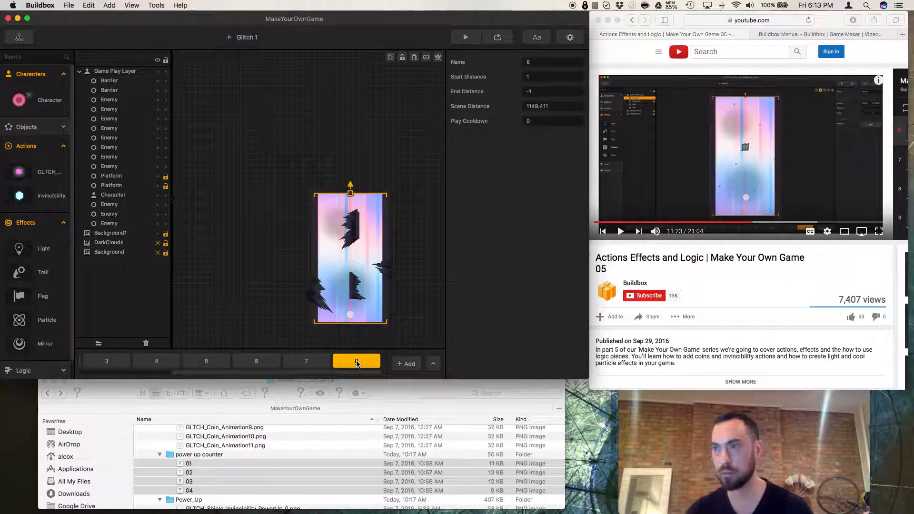
pyautogui.click(270, 363)
pyautogui.click(304, 364)
pyautogui.click(256, 363)
pyautogui.click(203, 364)
pyautogui.click(164, 362)
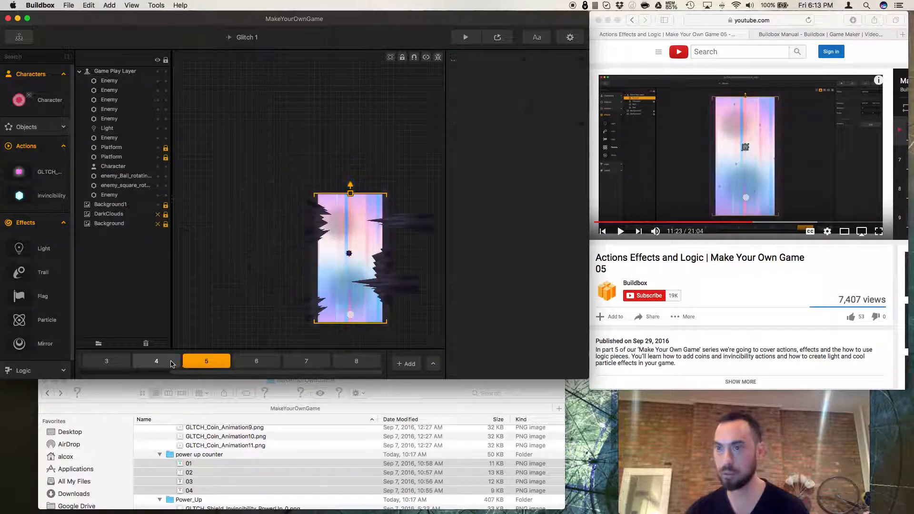
pyautogui.click(145, 362)
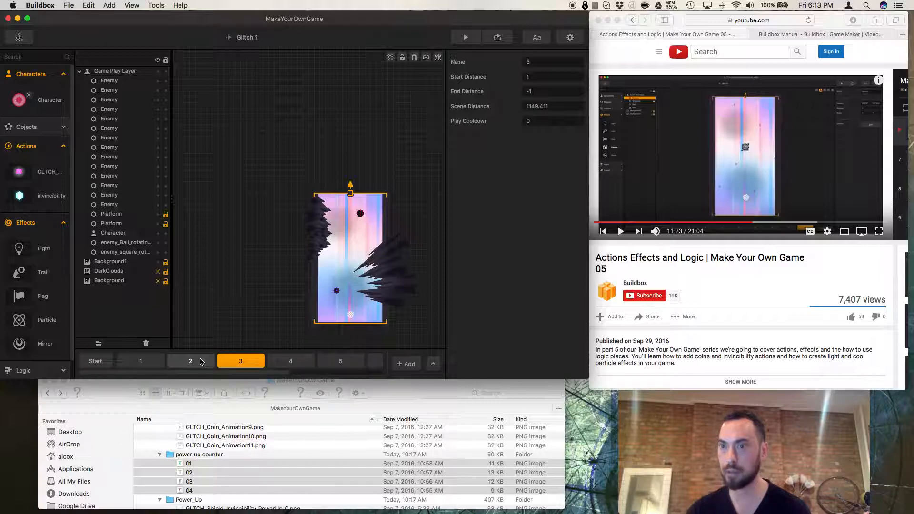
pyautogui.click(183, 362)
pyautogui.click(156, 361)
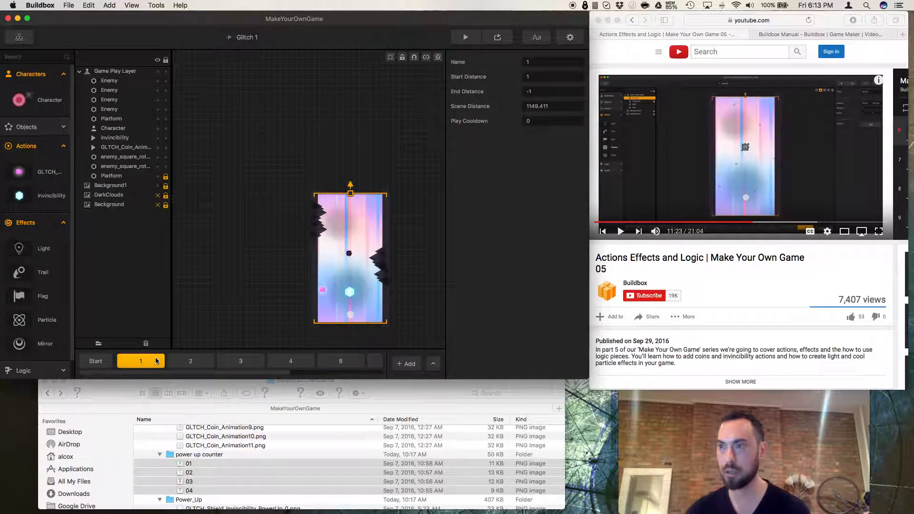
pyautogui.click(190, 362)
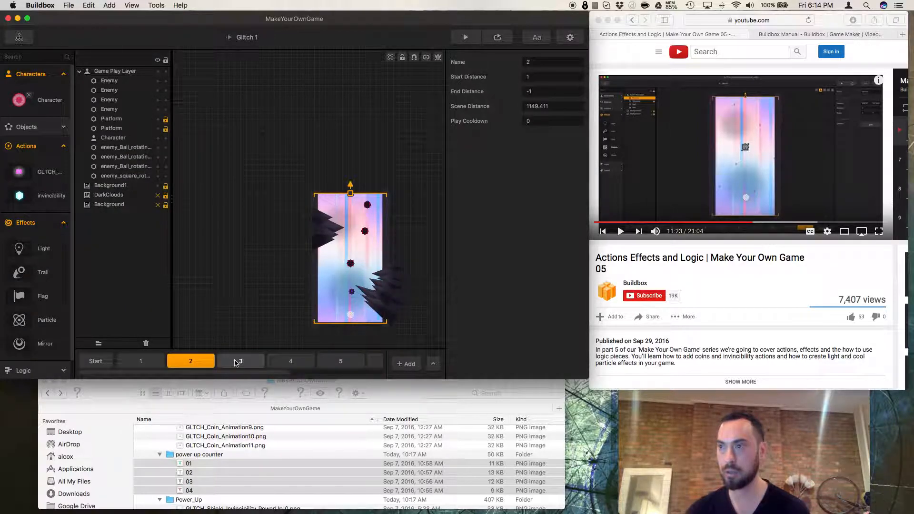
pyautogui.hscroll(3, 239, 363)
pyautogui.click(357, 362)
pyautogui.hscroll(1, 369, 364)
pyautogui.click(362, 362)
# Delete every enemy spike from scene 9 and select the lower barrier.
pyautogui.click(363, 299)
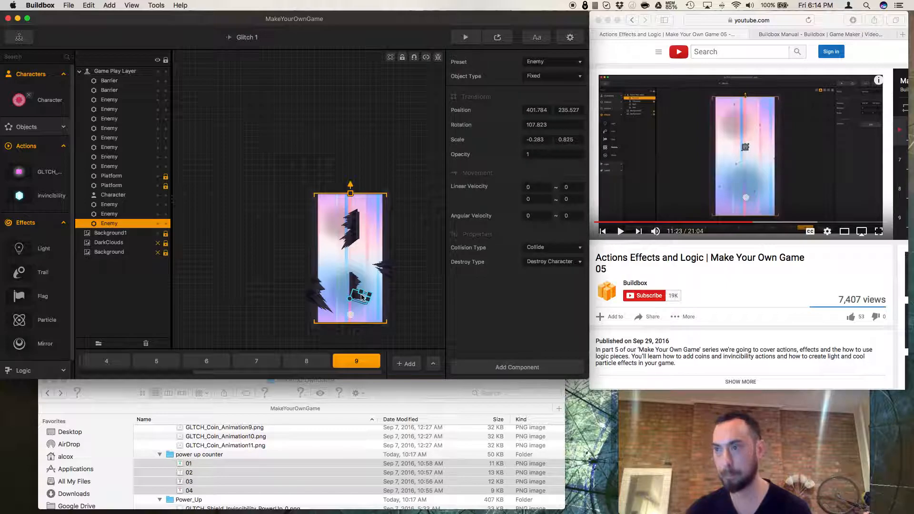
pyautogui.press('Delete')
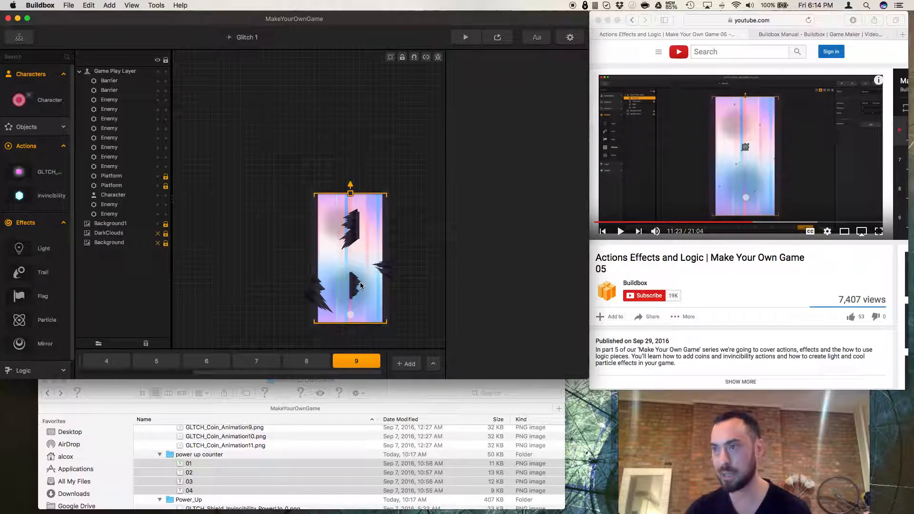
pyautogui.click(354, 290)
pyautogui.press('Delete')
pyautogui.click(357, 286)
pyautogui.press('Delete')
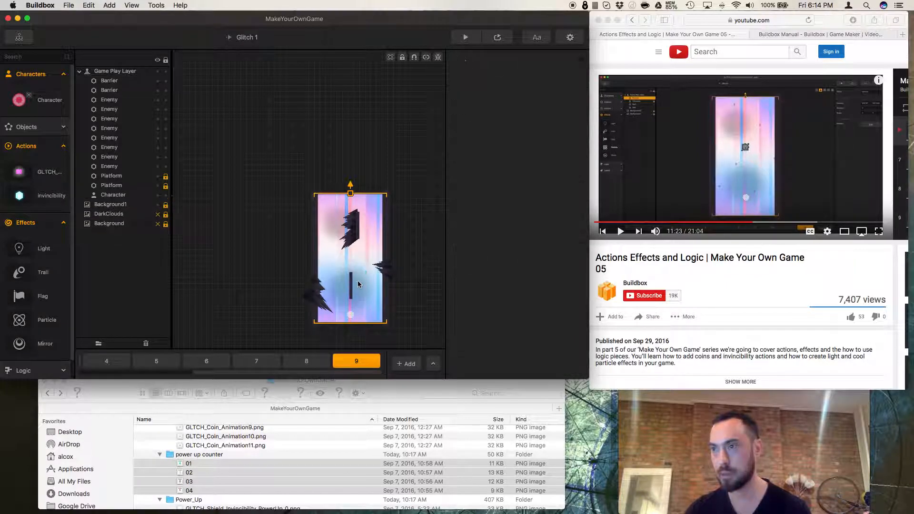
pyautogui.click(381, 275)
pyautogui.press('Delete')
pyautogui.click(379, 269)
pyautogui.press('Delete')
pyautogui.click(316, 303)
pyautogui.press('Delete')
pyautogui.click(316, 302)
pyautogui.press('Delete')
pyautogui.click(352, 233)
pyautogui.press('Delete')
pyautogui.click(351, 221)
pyautogui.press('Delete')
pyautogui.click(351, 222)
pyautogui.press('Delete')
pyautogui.click(353, 237)
pyautogui.press('Delete')
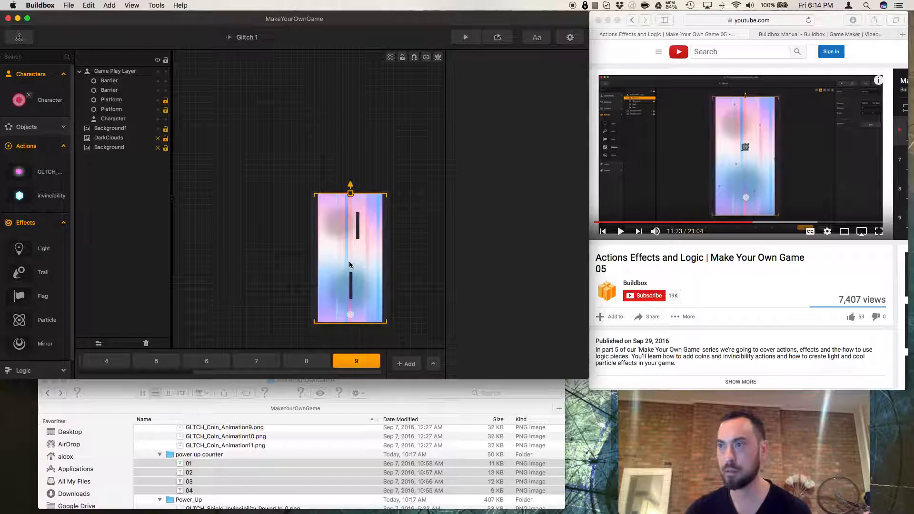
pyautogui.click(351, 288)
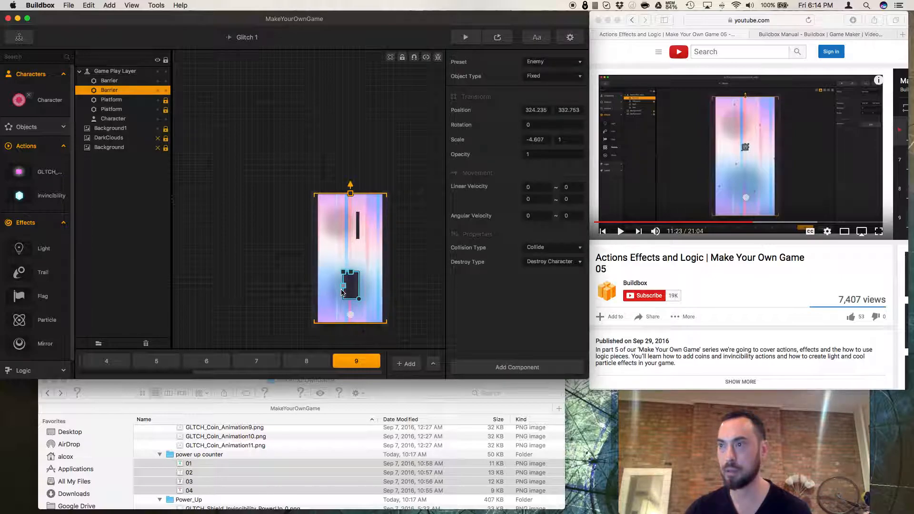
# Undo the last scale change and rotate the lower barrier to about -41 degrees.
pyautogui.press('super+z')
pyautogui.scroll(5, 344, 291)
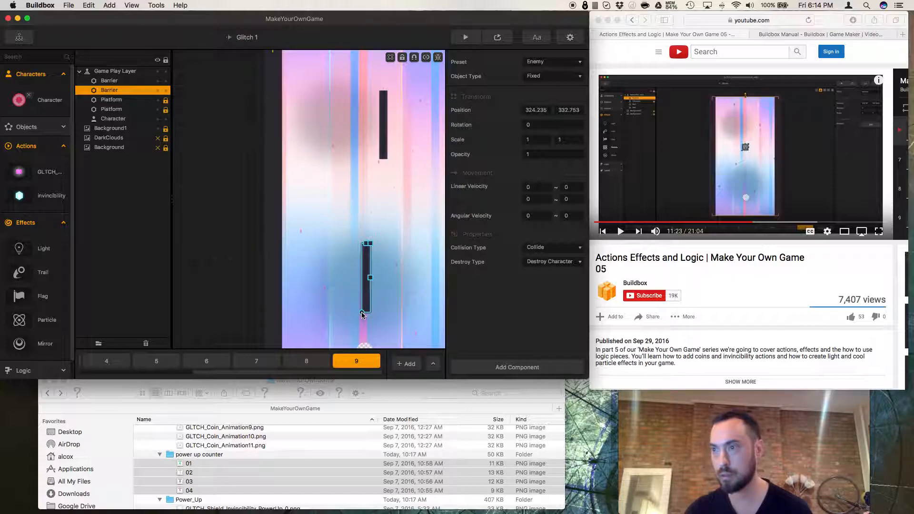
pyautogui.moveTo(362, 315); pyautogui.dragTo(383, 291)
# Rotate the upper barrier to about 41 degrees.
pyautogui.click(385, 155)
pyautogui.moveTo(379, 162); pyautogui.dragTo(367, 143)
pyautogui.scroll(-3, 402, 152)
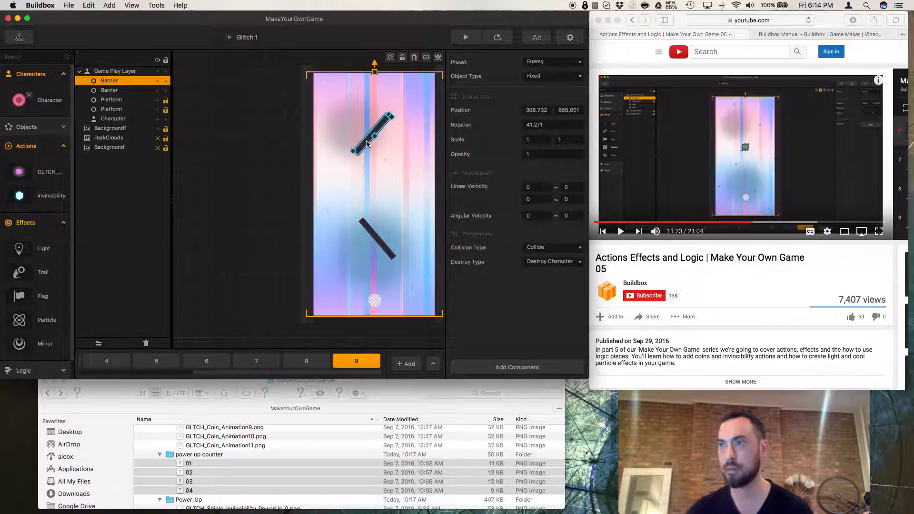
pyautogui.click(375, 238)
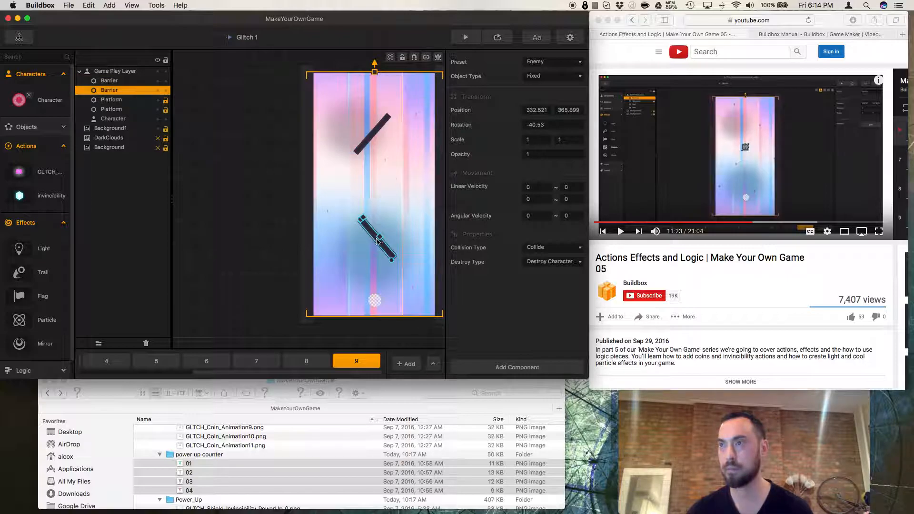
# Delete the upper barrier from scene 9.
pyautogui.click(367, 151)
pyautogui.moveTo(351, 153); pyautogui.dragTo(396, 164)
pyautogui.press('Delete')
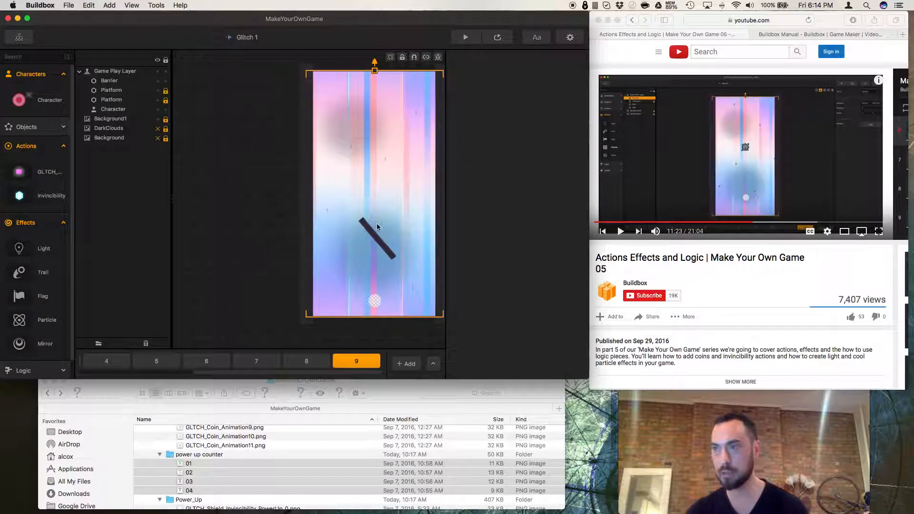
# Duplicate the lower barrier and move the copy into the upper part of the scene.
pyautogui.click(370, 232)
pyautogui.press('super+d')
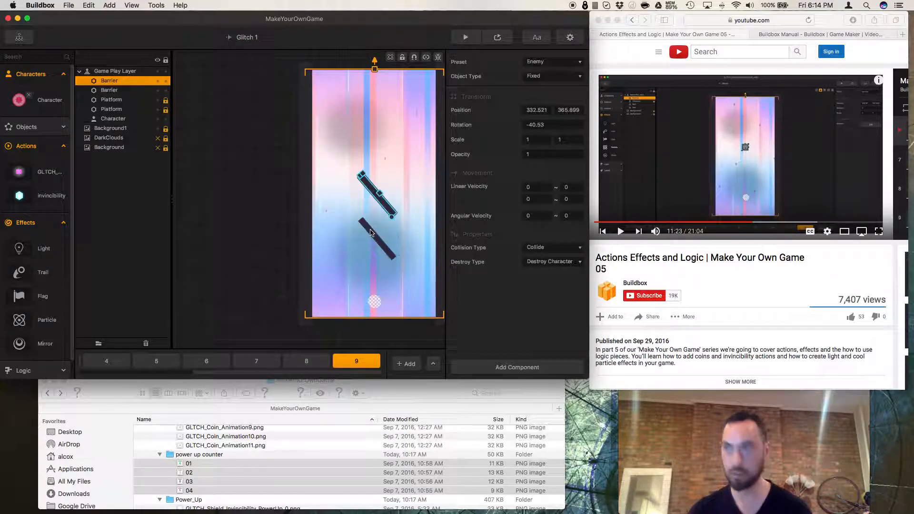
pyautogui.moveTo(380, 202); pyautogui.dragTo(397, 132)
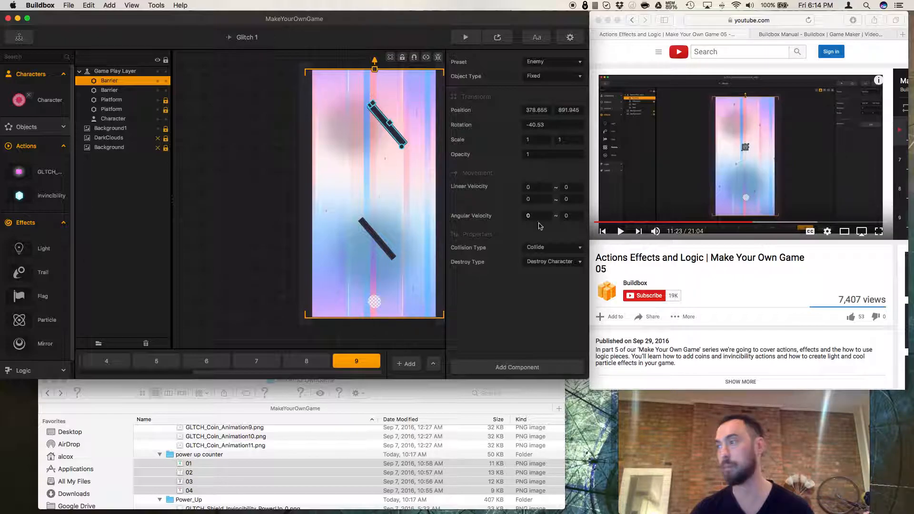
# Add a Particle effect to the middle of scene 9 between the two barriers.
pyautogui.click(621, 231)
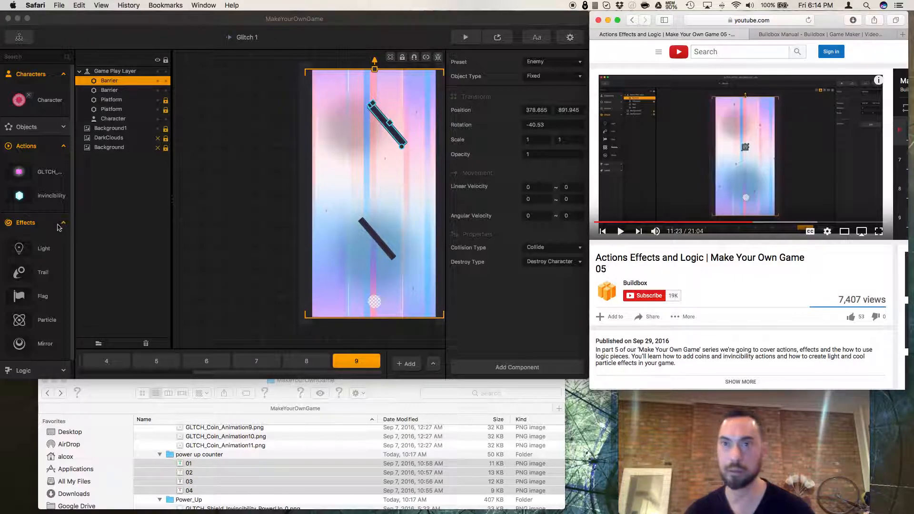
pyautogui.click(33, 322)
pyautogui.moveTo(19, 322); pyautogui.dragTo(377, 180)
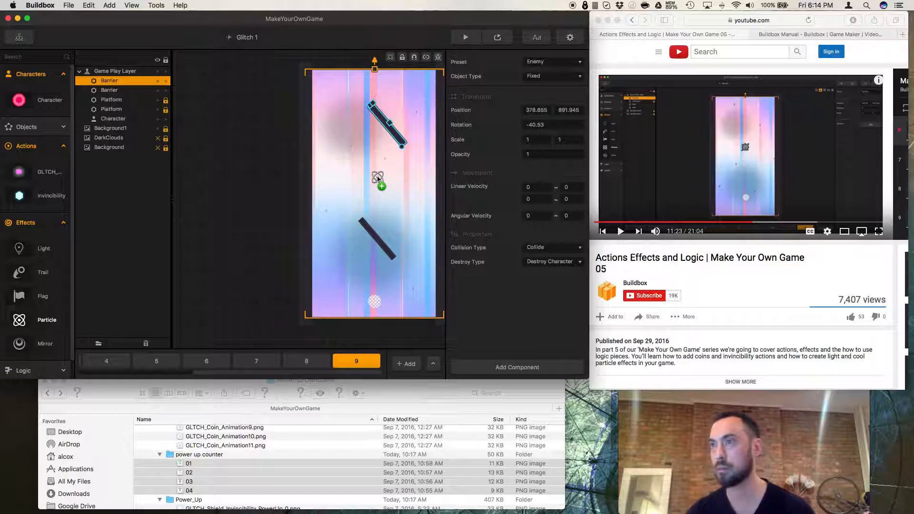
# Open the particle's emitter editor and arrange its window and canvas for editing.
pyautogui.moveTo(587, 200); pyautogui.dragTo(588, 200)
pyautogui.click(622, 231)
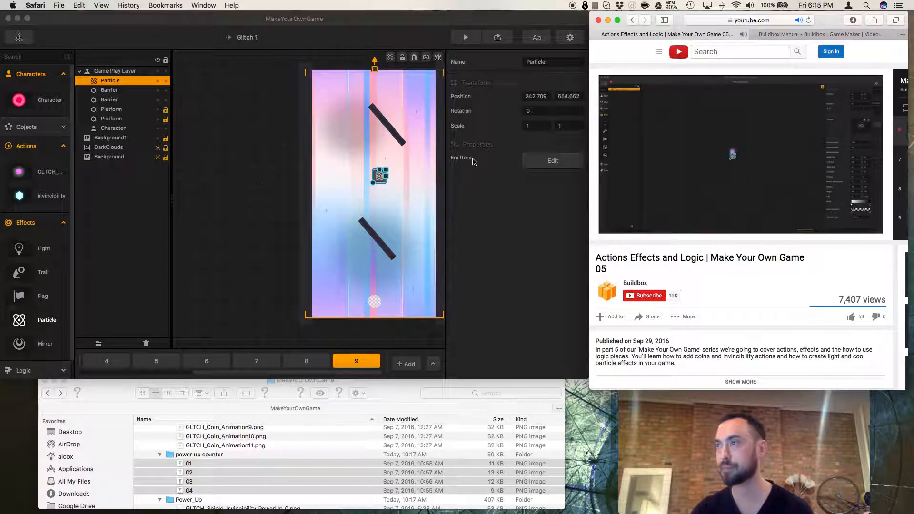
pyautogui.click(553, 161)
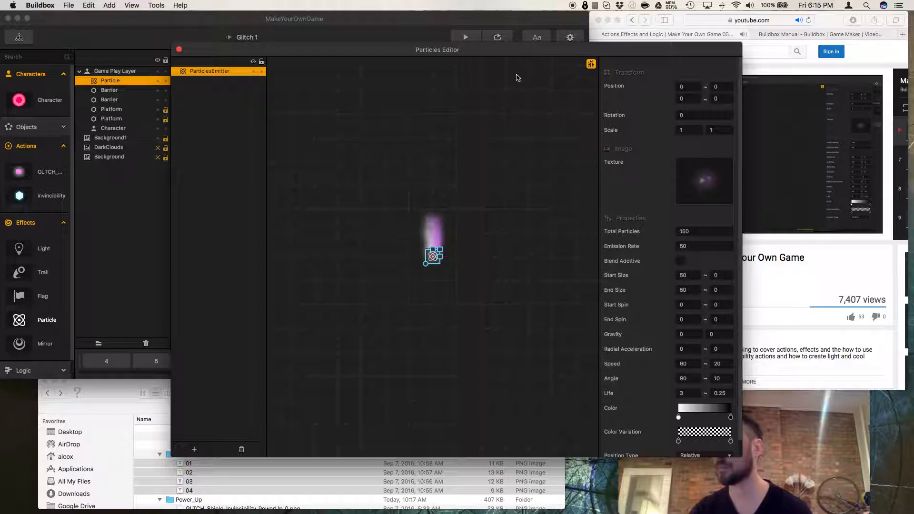
pyautogui.moveTo(513, 56); pyautogui.dragTo(390, 33)
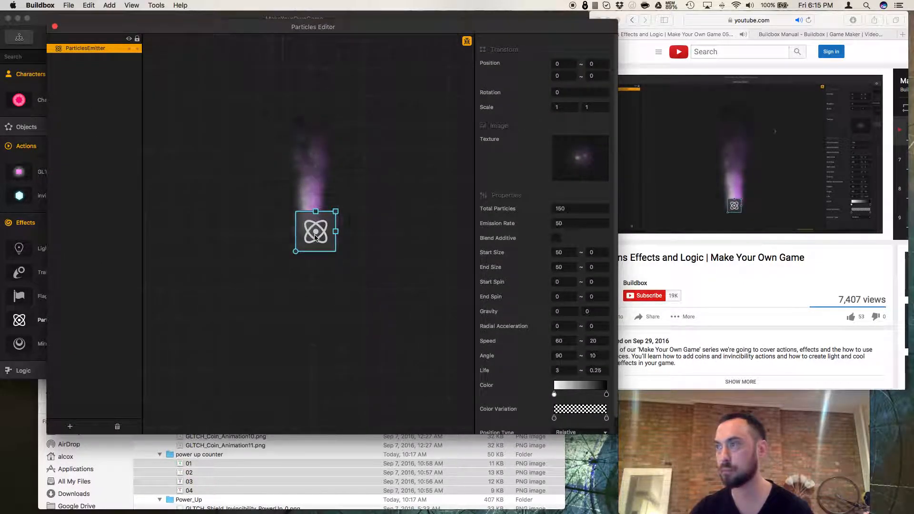
pyautogui.scroll(3, 317, 234)
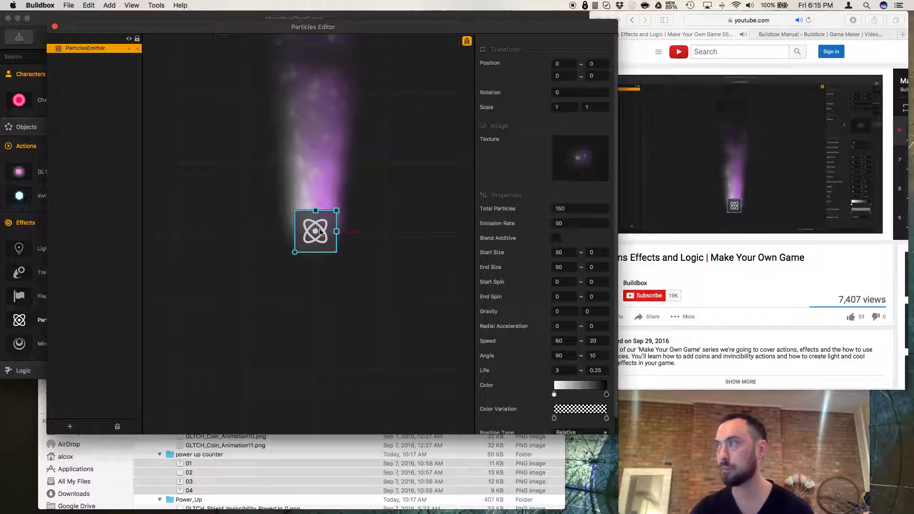
pyautogui.scroll(2, 321, 233)
pyautogui.moveTo(321, 233); pyautogui.dragTo(327, 362)
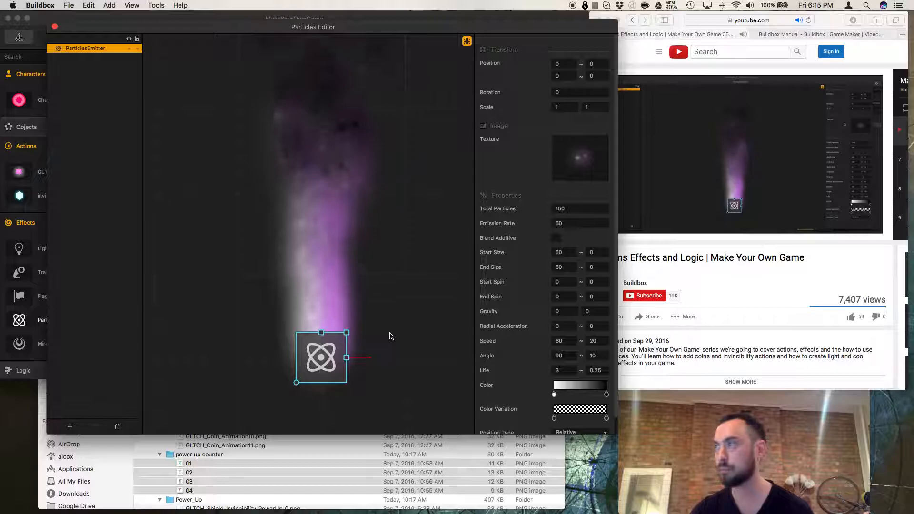
pyautogui.scroll(1, 466, 303)
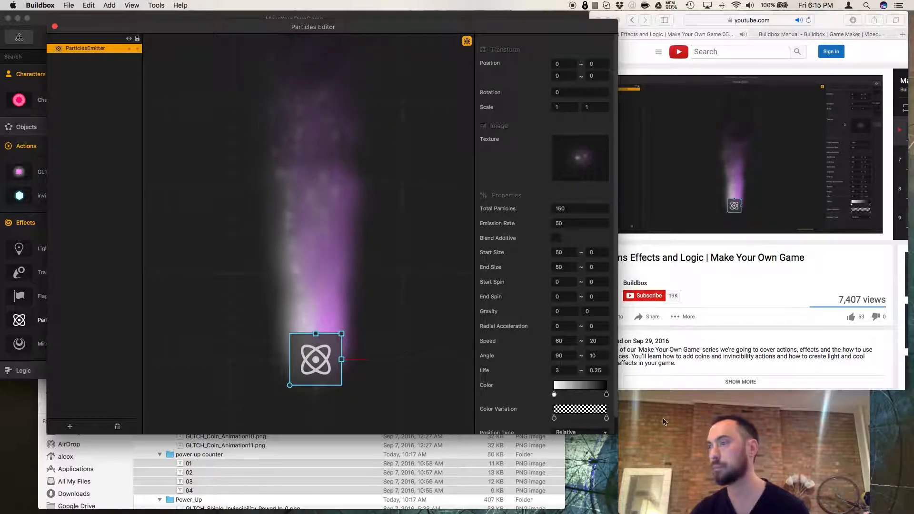
pyautogui.moveTo(617, 434); pyautogui.dragTo(509, 367)
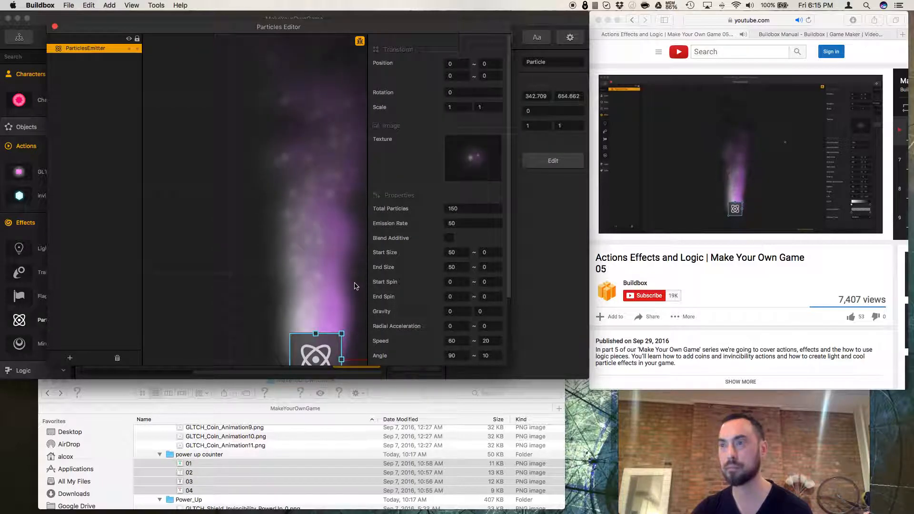
pyautogui.moveTo(303, 293); pyautogui.dragTo(259, 249)
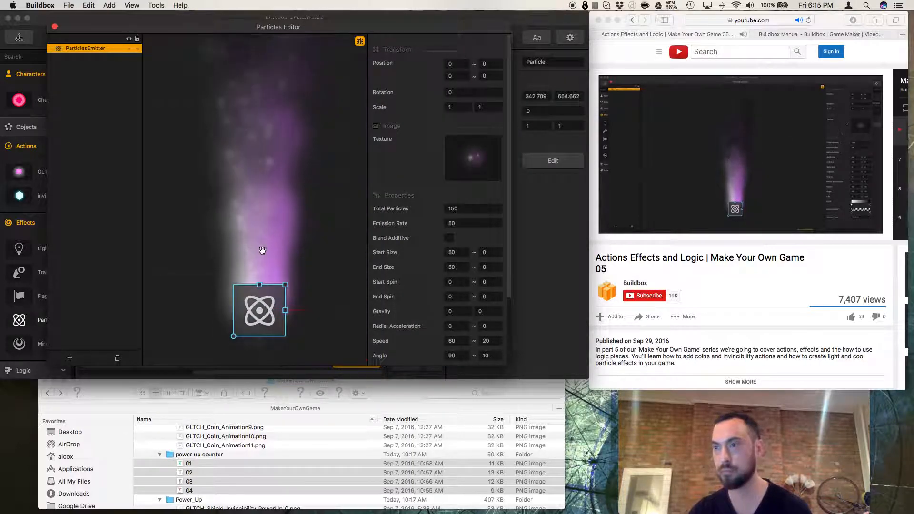
pyautogui.scroll(-2, 267, 262)
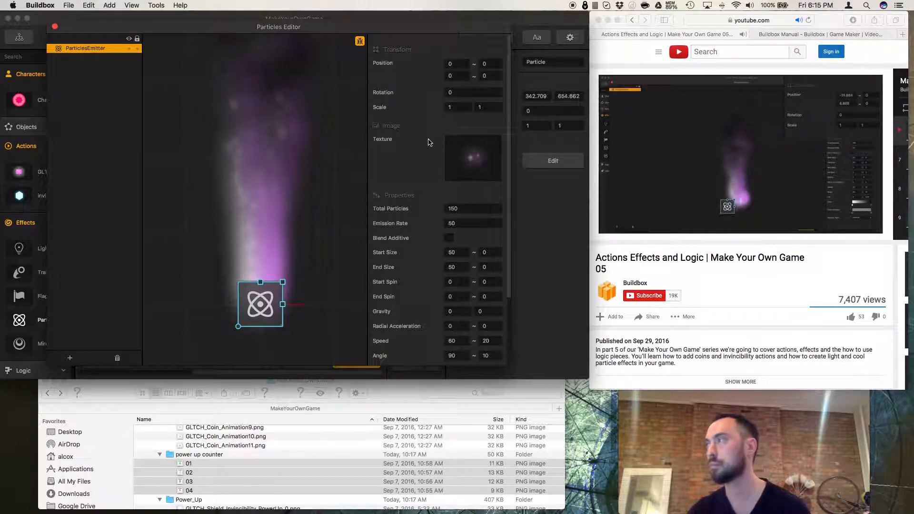
# Set the emitter's position ranges to 0 to 25 on both axes.
pyautogui.click(456, 65)
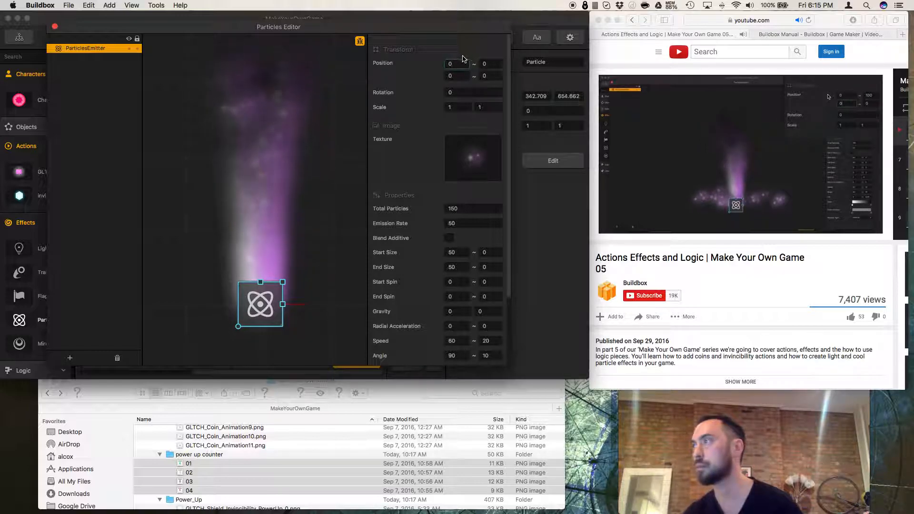
pyautogui.press('Tab')
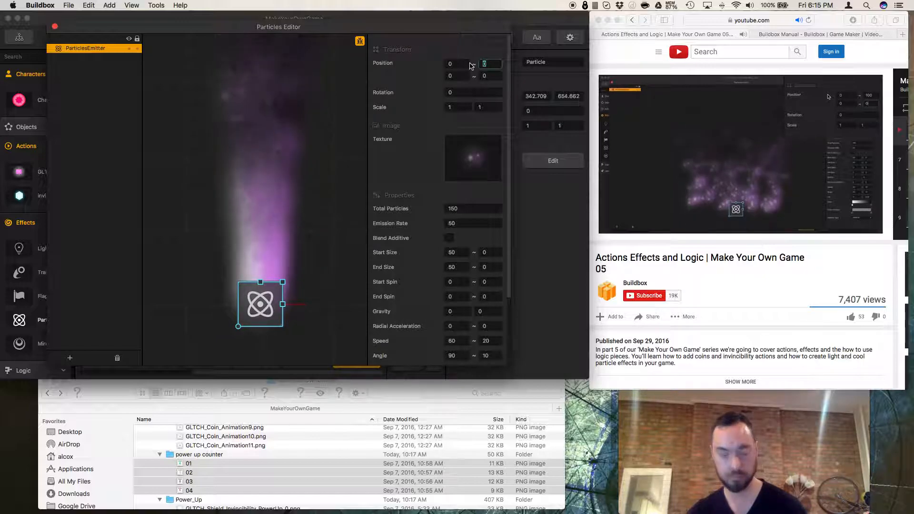
pyautogui.write('14')
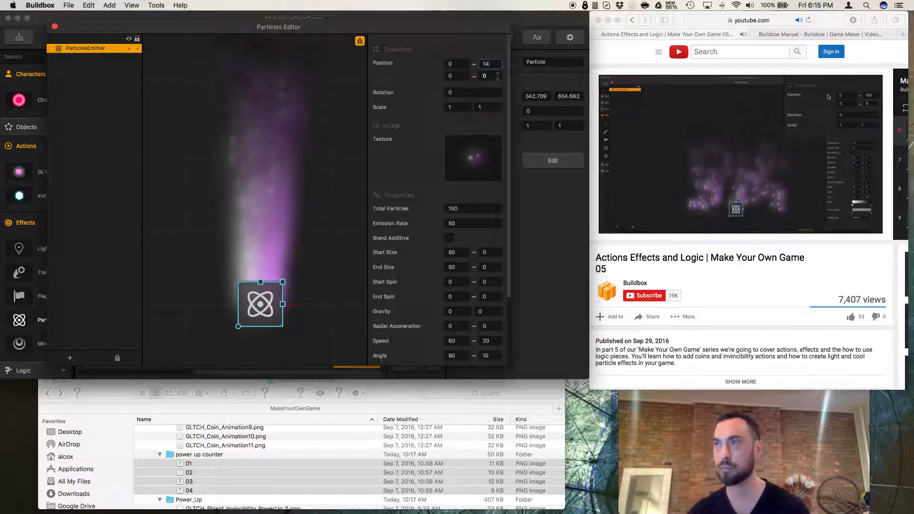
pyautogui.press('Tab')
pyautogui.press('Tab')
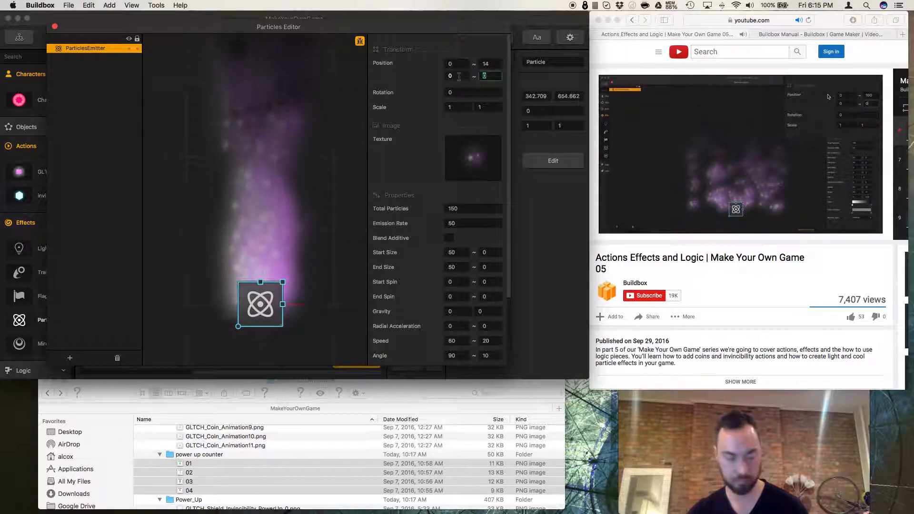
pyautogui.click(459, 77)
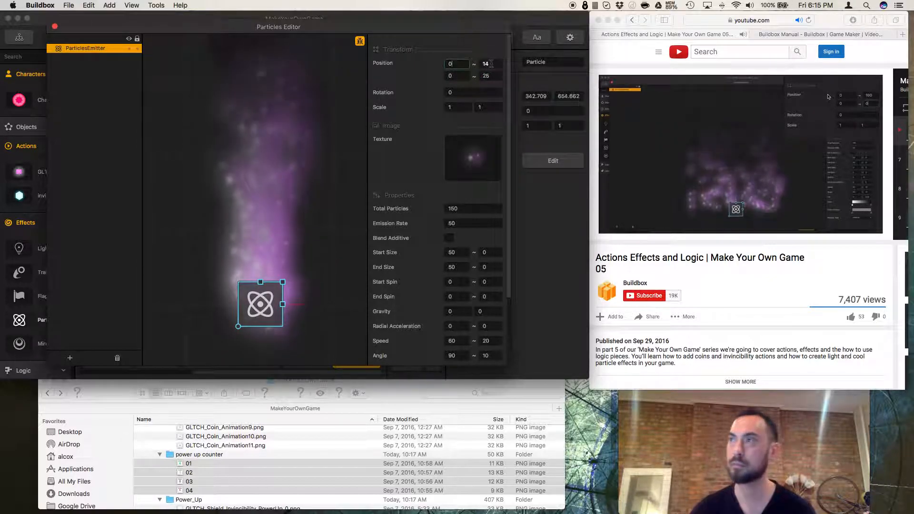
pyautogui.write('25')
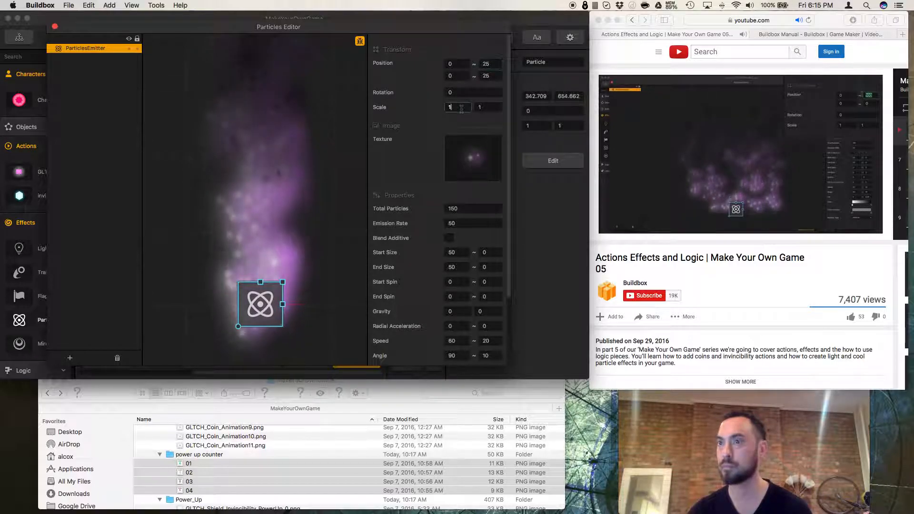
# Try setting the emitter's scale to 2, then set it back to 1.
pyautogui.click(481, 107)
pyautogui.write('2')
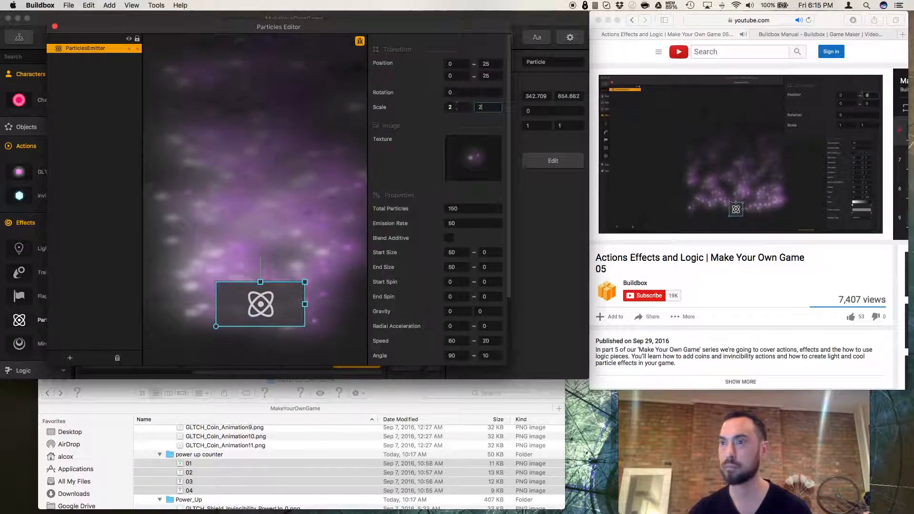
pyautogui.moveTo(486, 108); pyautogui.dragTo(443, 108)
pyautogui.write('11')
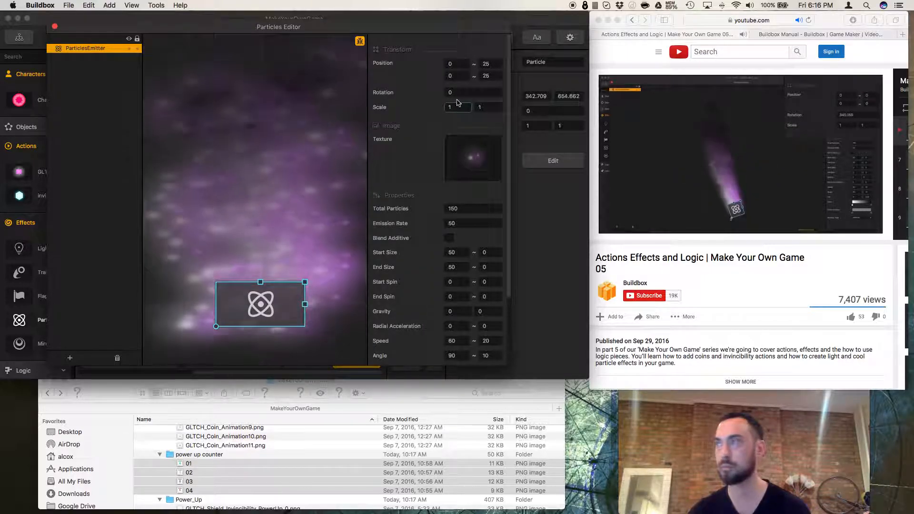
# Resize the emitter by its handle to a scale of about 0.57.
pyautogui.click(463, 92)
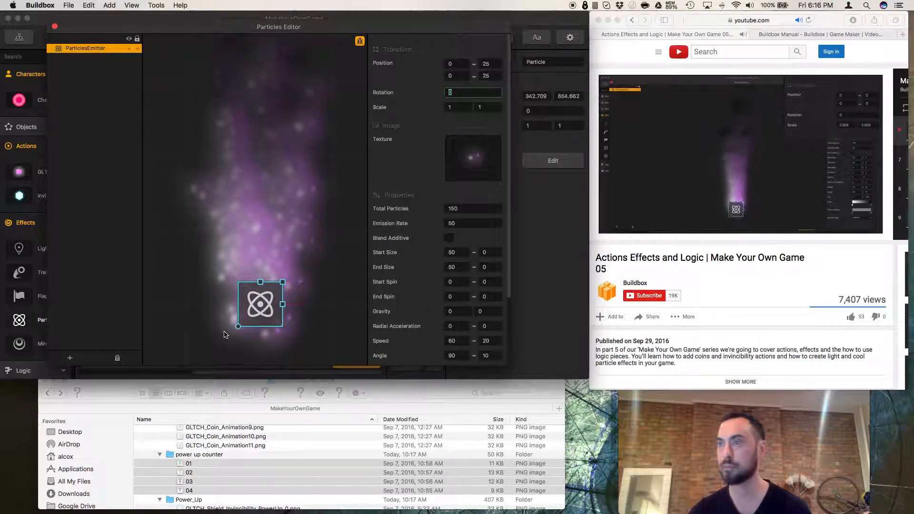
pyautogui.moveTo(236, 328); pyautogui.dragTo(235, 333)
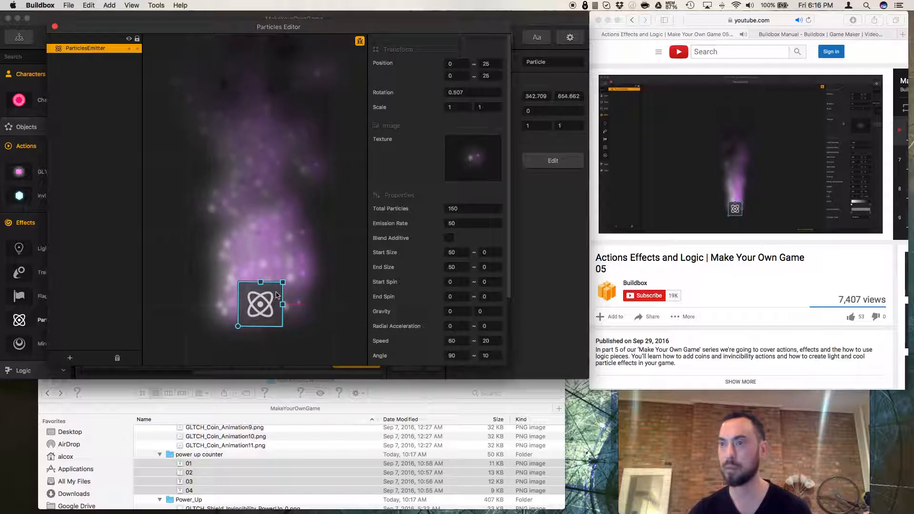
pyautogui.moveTo(279, 290); pyautogui.dragTo(275, 294)
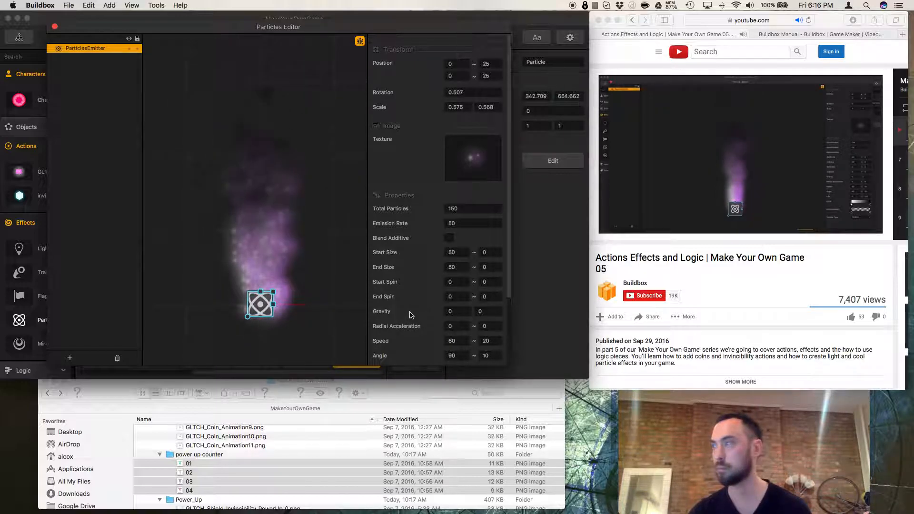
# Browse the Coin image folder and apply GLTCH_Coin_Animation0.png as the emitter's texture.
pyautogui.scroll(-5, 412, 315)
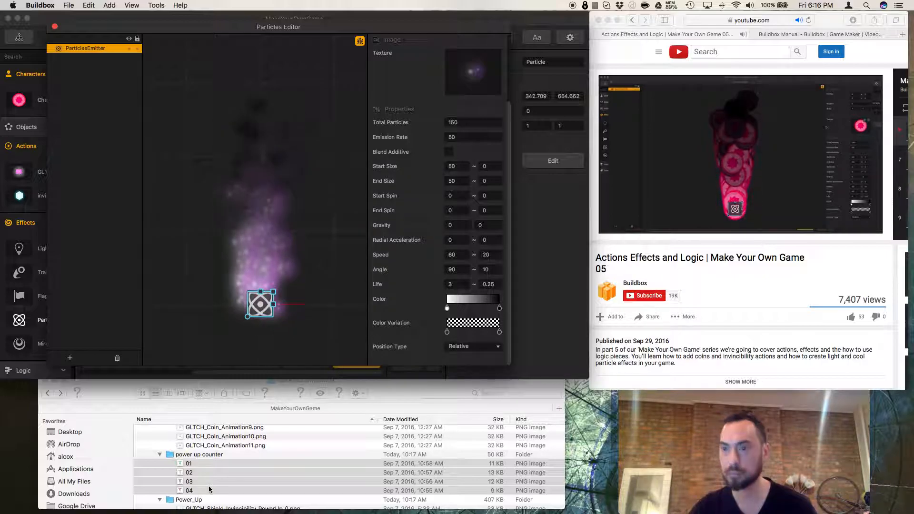
pyautogui.scroll(3, 217, 467)
pyautogui.click(216, 449)
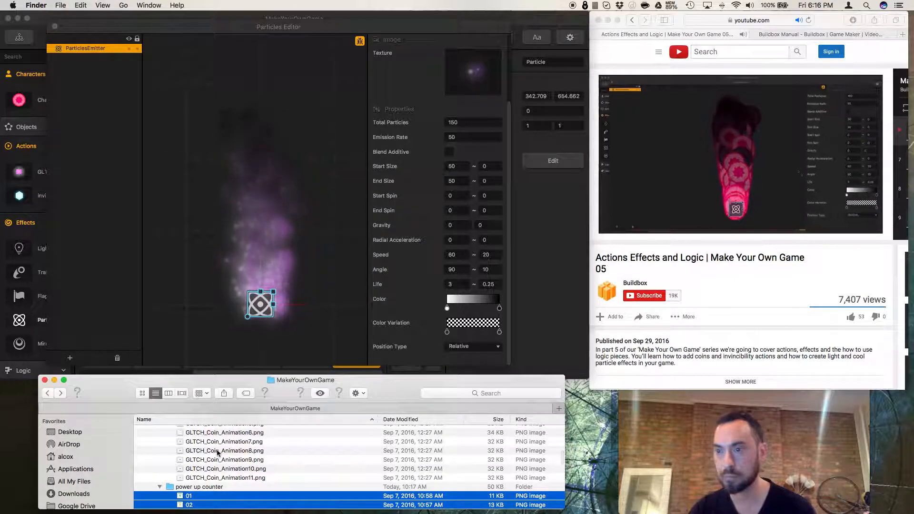
pyautogui.click(213, 451)
pyautogui.press('space')
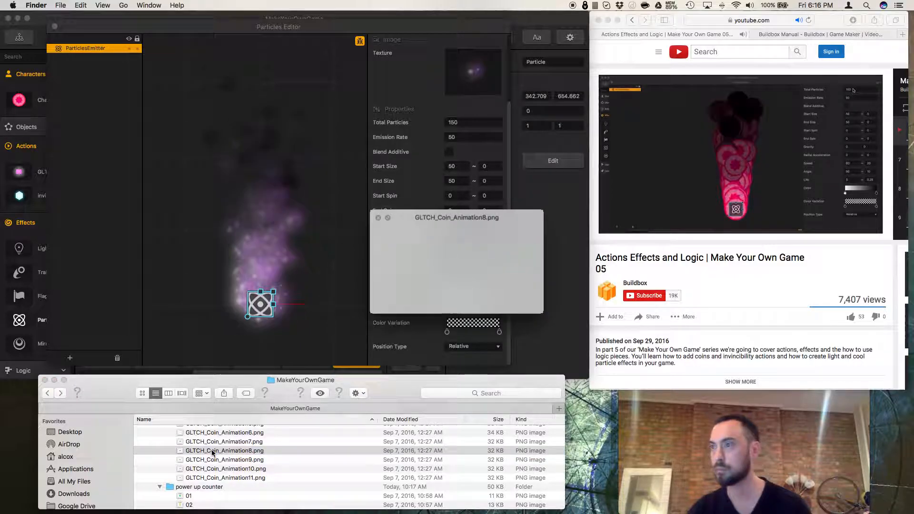
pyautogui.press('space')
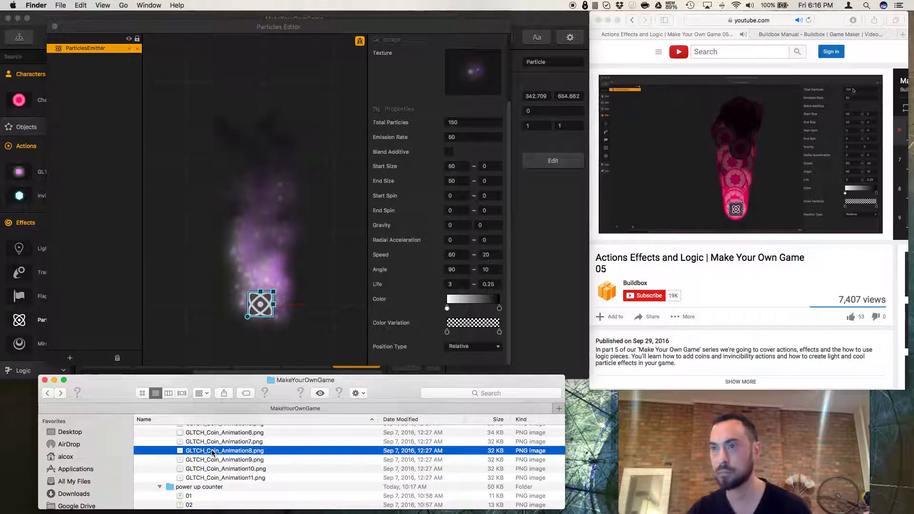
pyautogui.scroll(-2, 213, 454)
pyautogui.scroll(5, 213, 454)
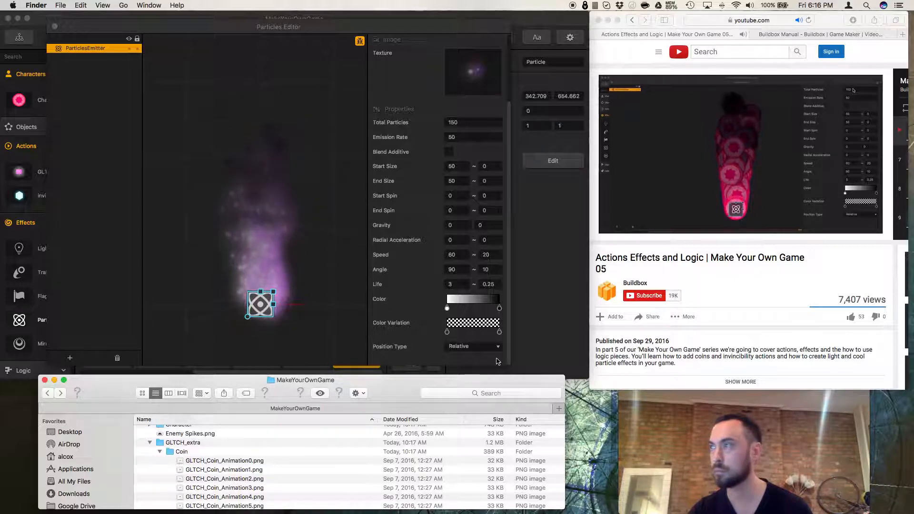
pyautogui.scroll(5, 473, 327)
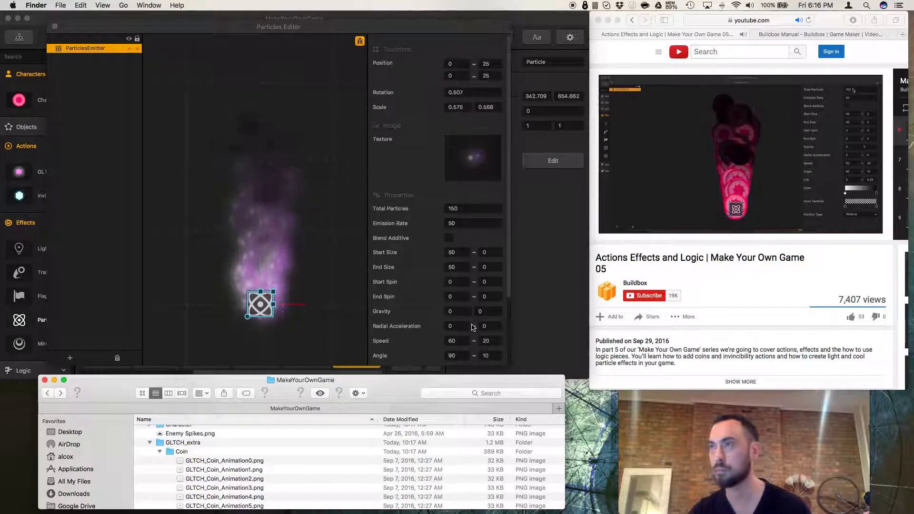
pyautogui.click(227, 471)
pyautogui.click(222, 462)
pyautogui.moveTo(225, 461); pyautogui.dragTo(469, 167)
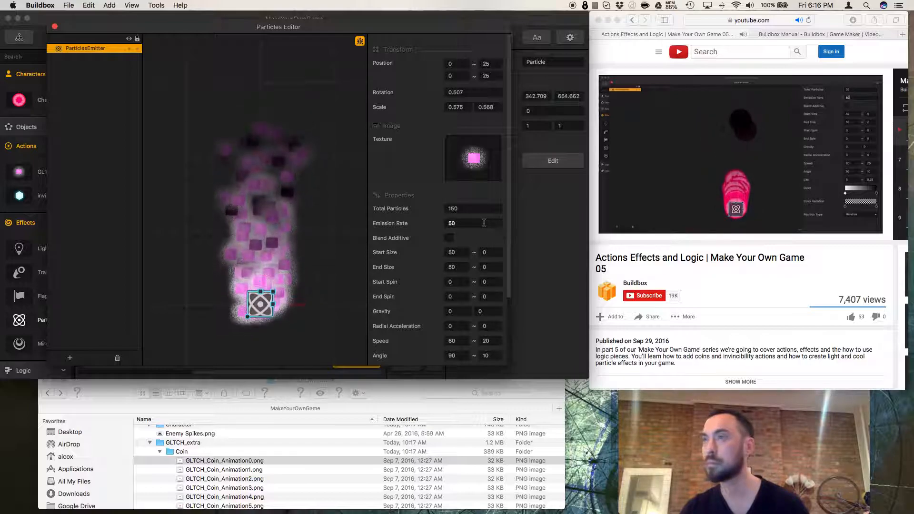
# Set the emitter's total particles to 5.
pyautogui.click(471, 208)
pyautogui.write('1')
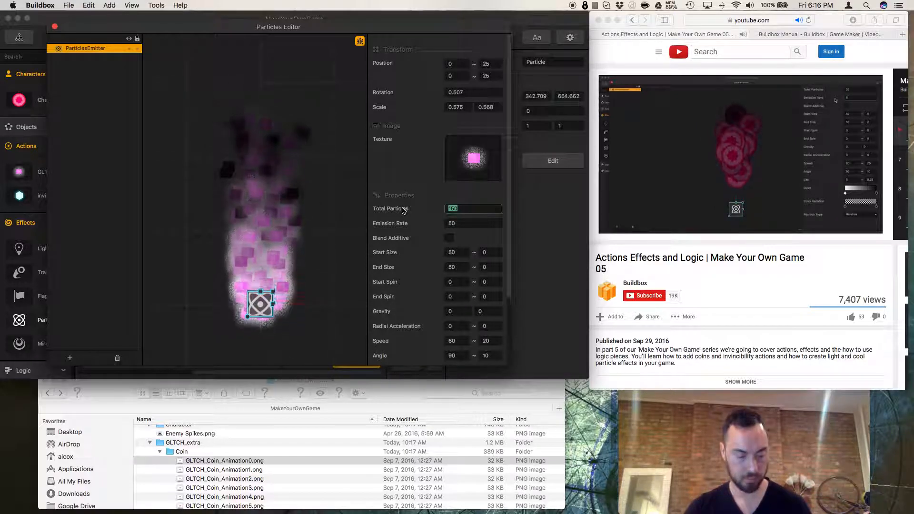
pyautogui.write('5')
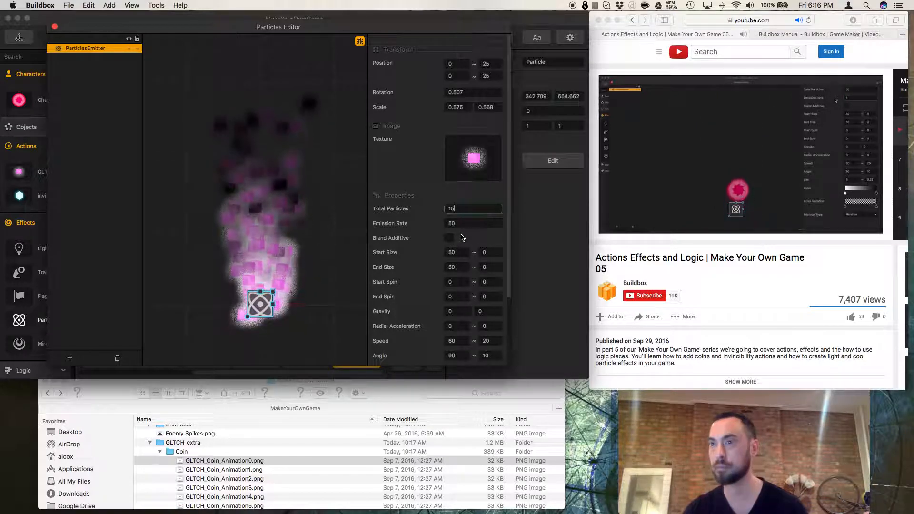
pyautogui.press('BackSpace')
pyautogui.press('BackSpace')
pyautogui.write('2')
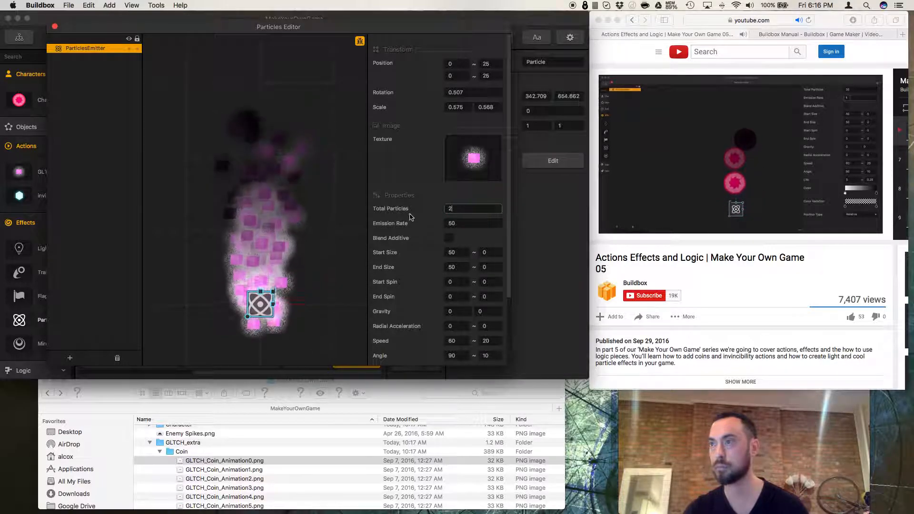
pyautogui.press('Return')
pyautogui.click(467, 208)
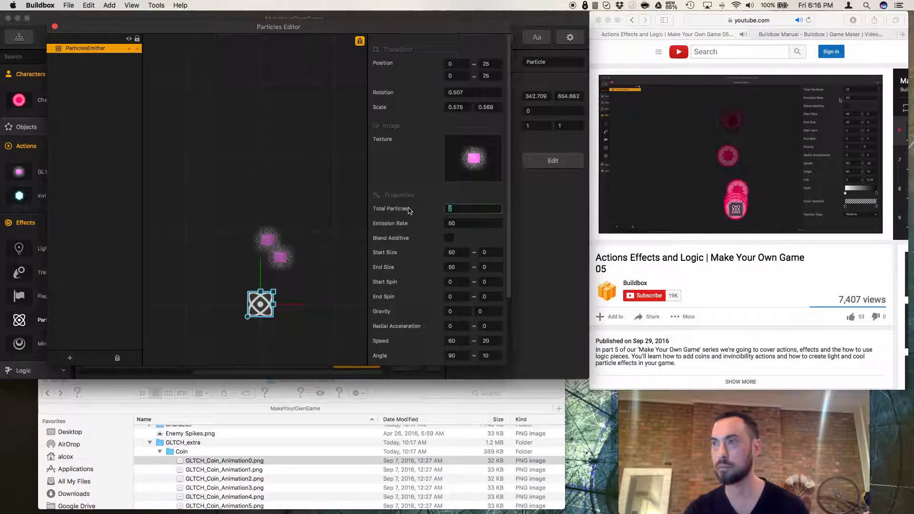
pyautogui.write('5')
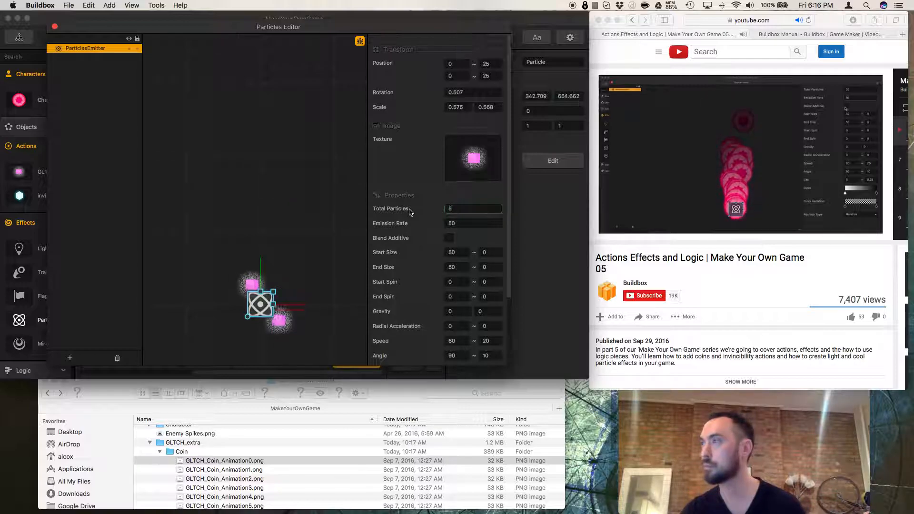
# Rewind and pause the tutorial video in the browser to review its particle settings.
pyautogui.click(736, 259)
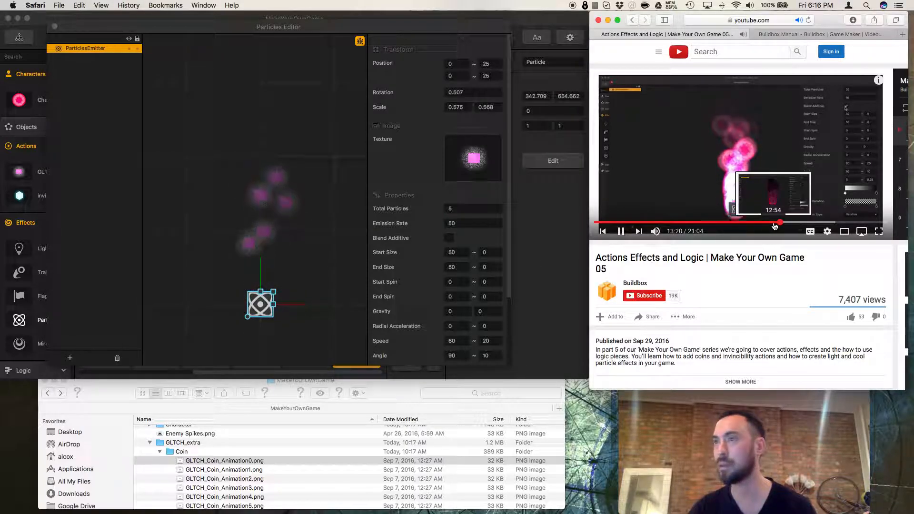
pyautogui.click(621, 232)
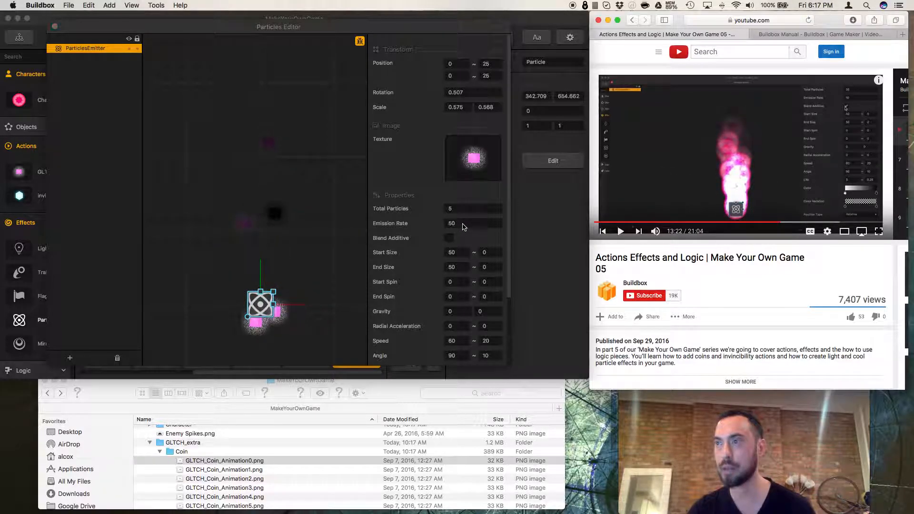
# Try a total of 10 particles and an emission rate of 500 for the emitter.
pyautogui.click(463, 226)
pyautogui.click(454, 209)
pyautogui.write('20')
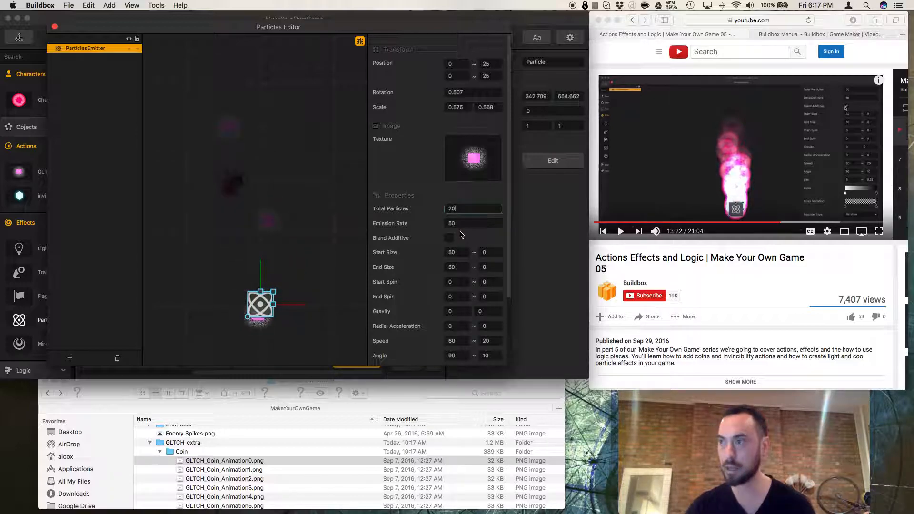
pyautogui.write('10')
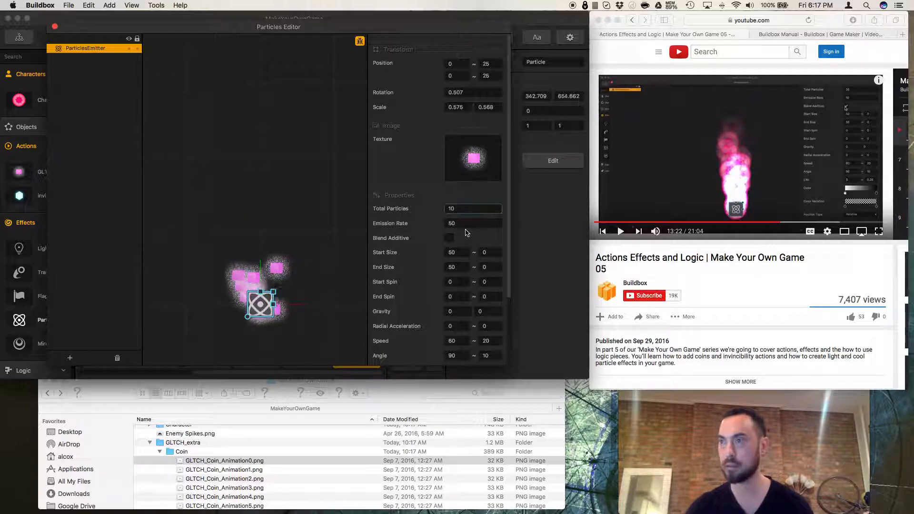
pyautogui.click(458, 223)
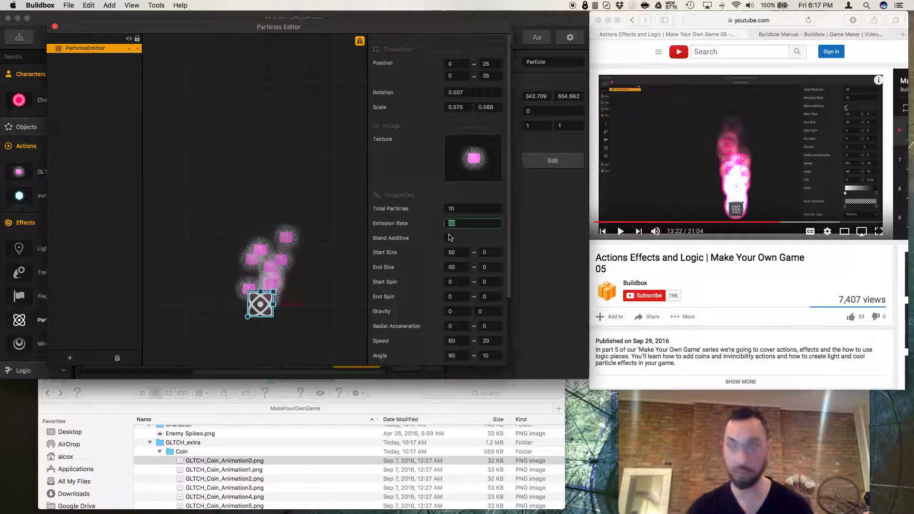
pyautogui.click(351, 186)
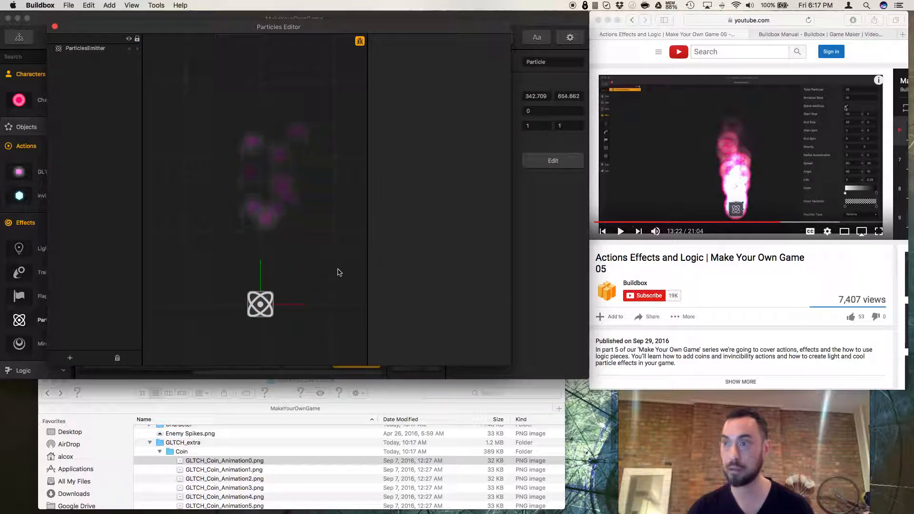
pyautogui.click(260, 304)
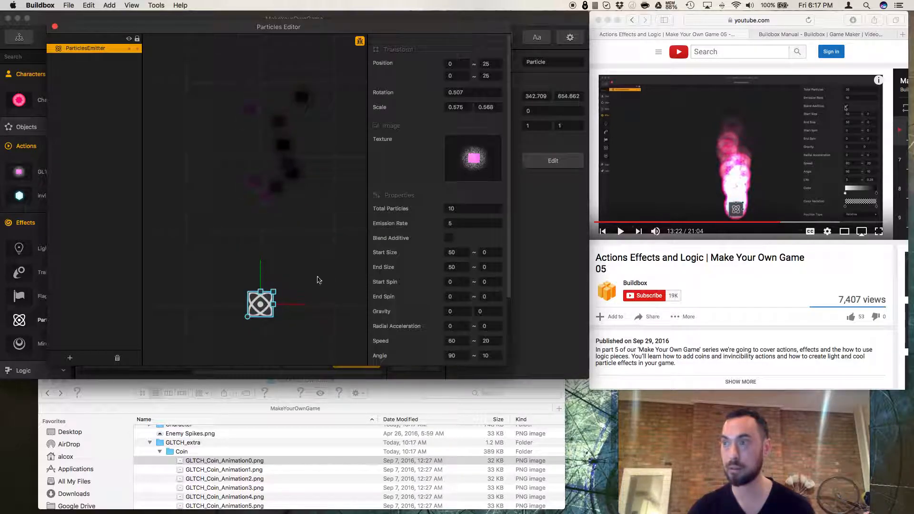
pyautogui.click(470, 224)
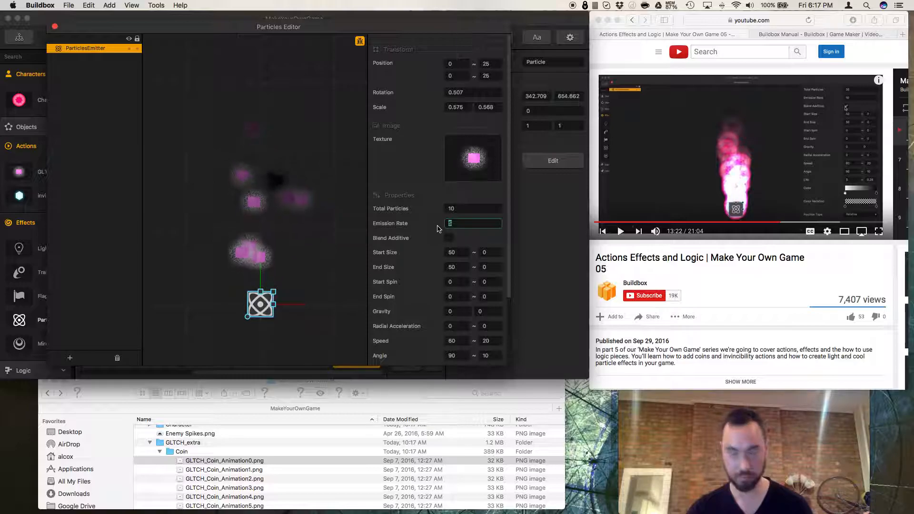
pyautogui.write('00')
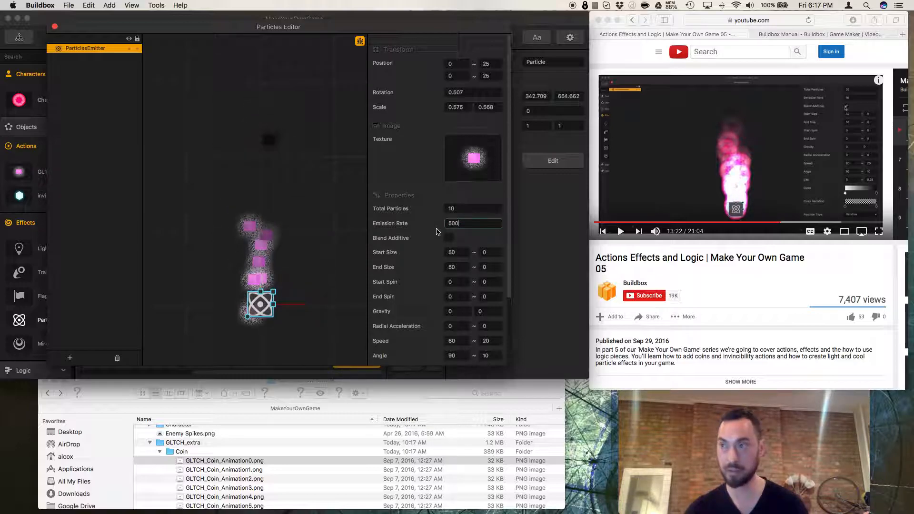
pyautogui.click(319, 220)
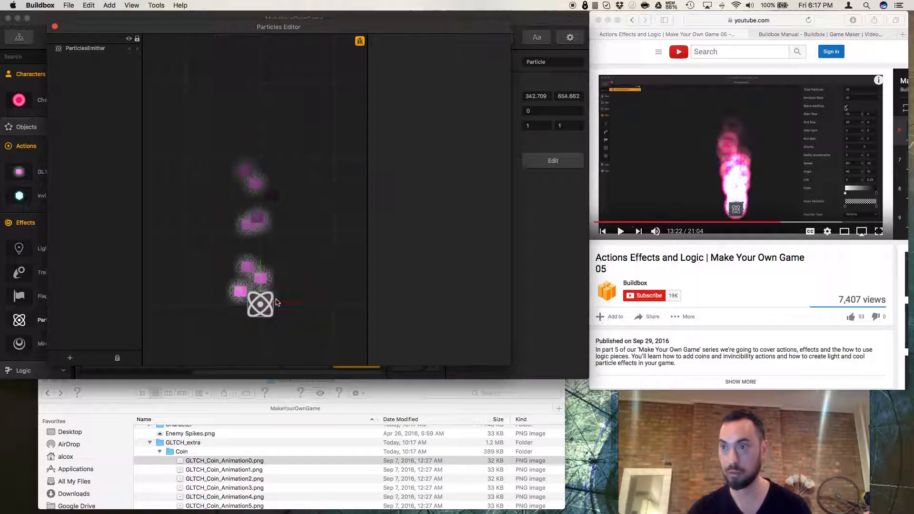
pyautogui.click(261, 304)
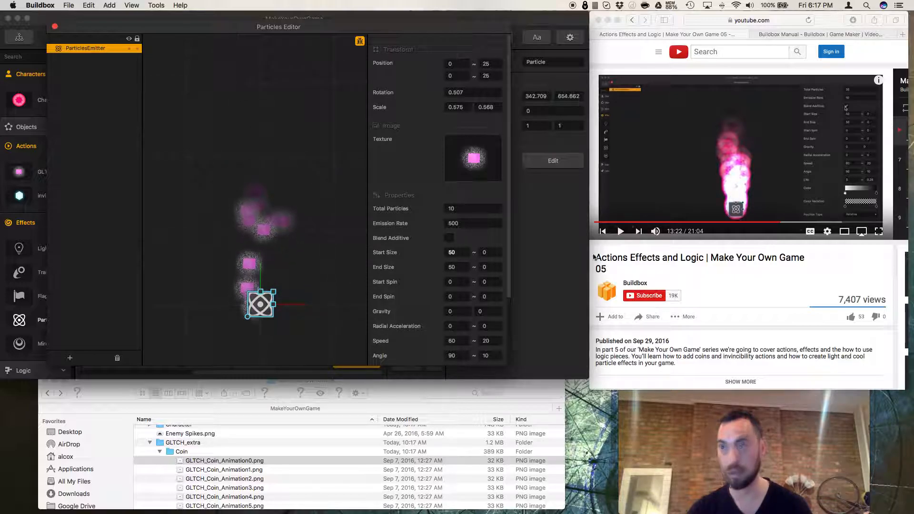
# Set the emitter's emission rate to 10 and its total particles to 35.
pyautogui.click(481, 223)
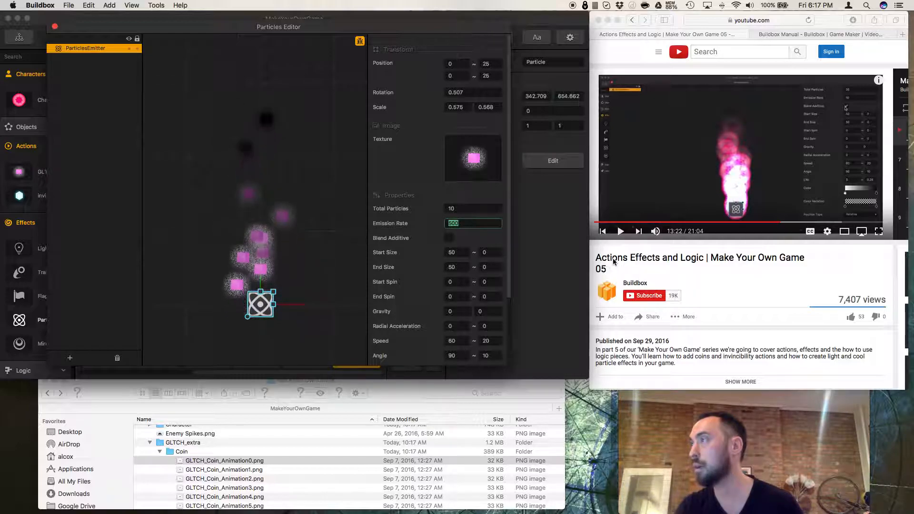
pyautogui.write('10')
pyautogui.click(471, 209)
pyautogui.write('35')
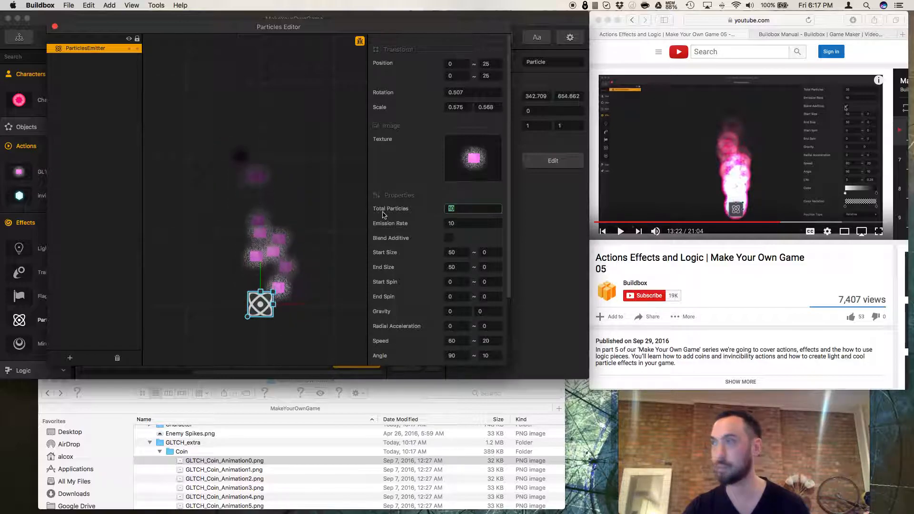
# Scrub back and play the tutorial video to compare the particle effect.
pyautogui.click(726, 273)
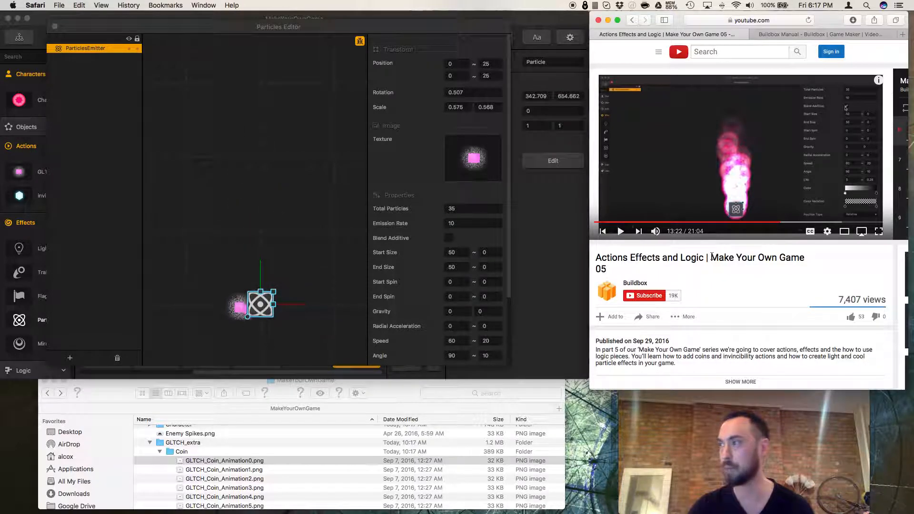
pyautogui.click(777, 222)
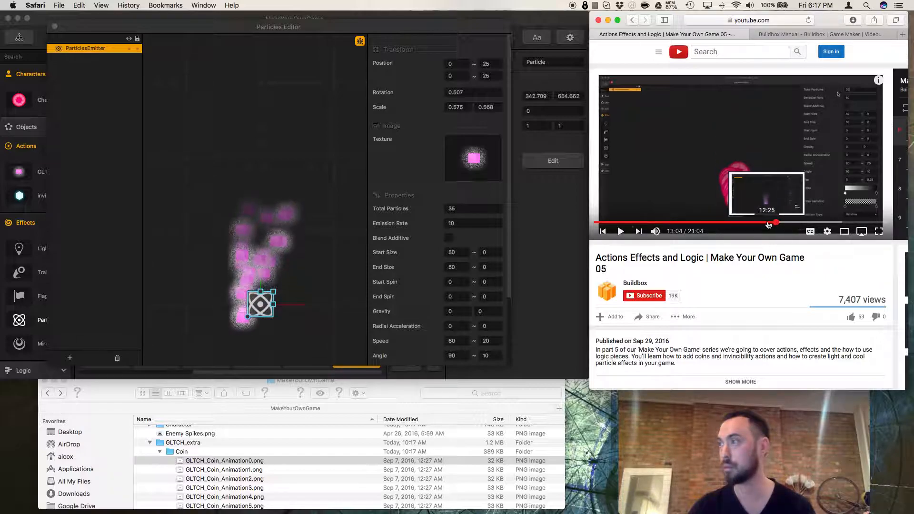
pyautogui.click(620, 232)
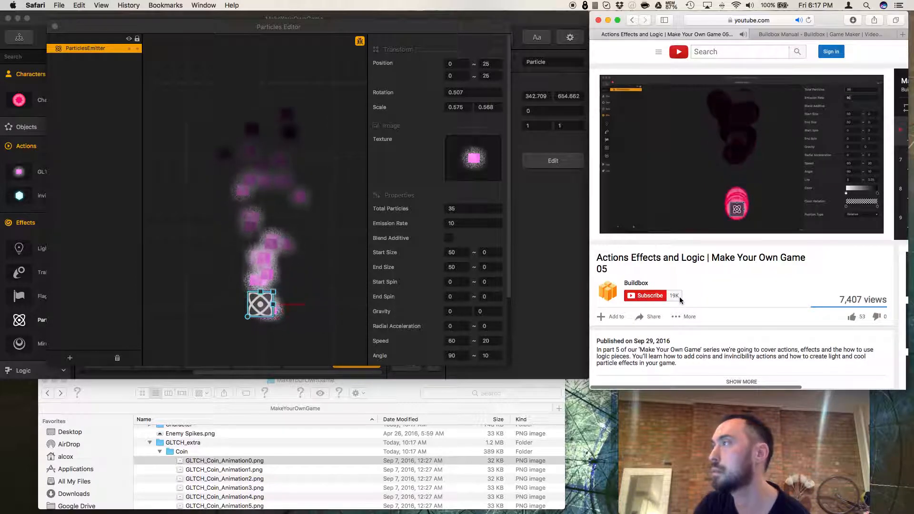
pyautogui.hscroll(1, 681, 298)
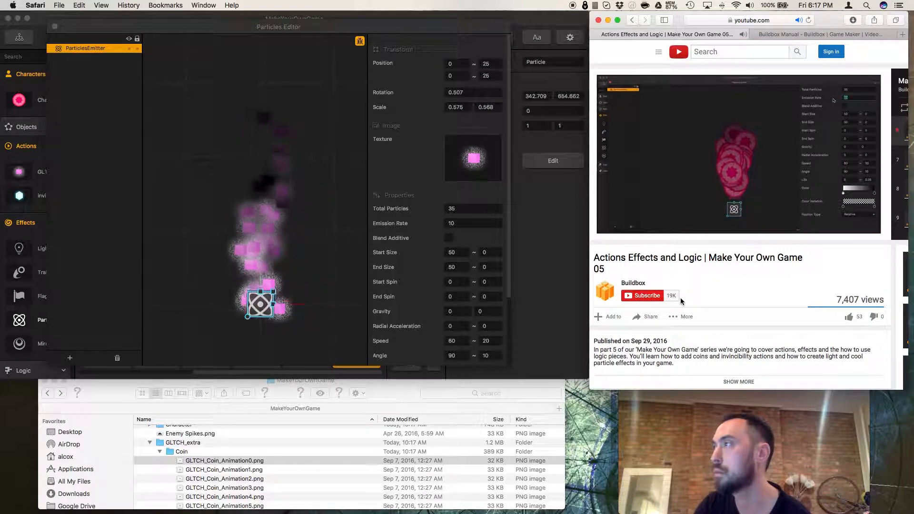
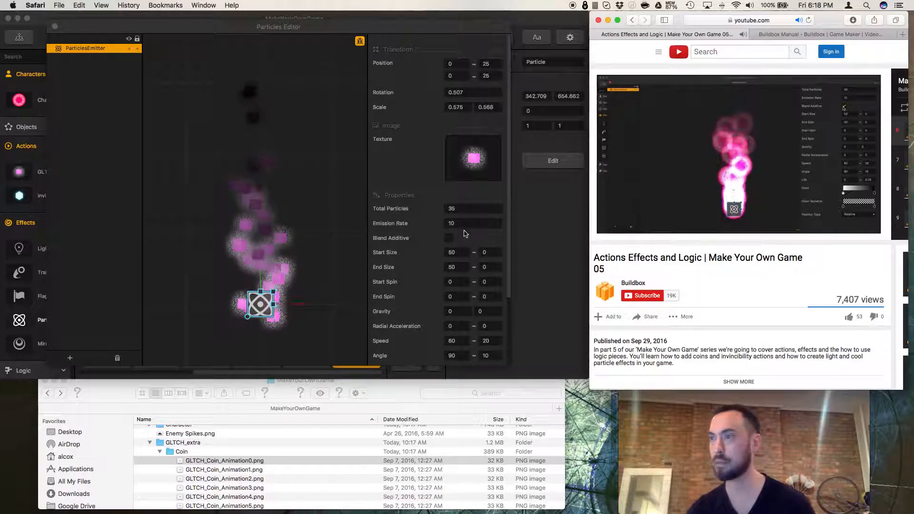
# Enable additive blending for the particles and set the start size range to 30 and 25.
pyautogui.click(451, 238)
pyautogui.click(449, 238)
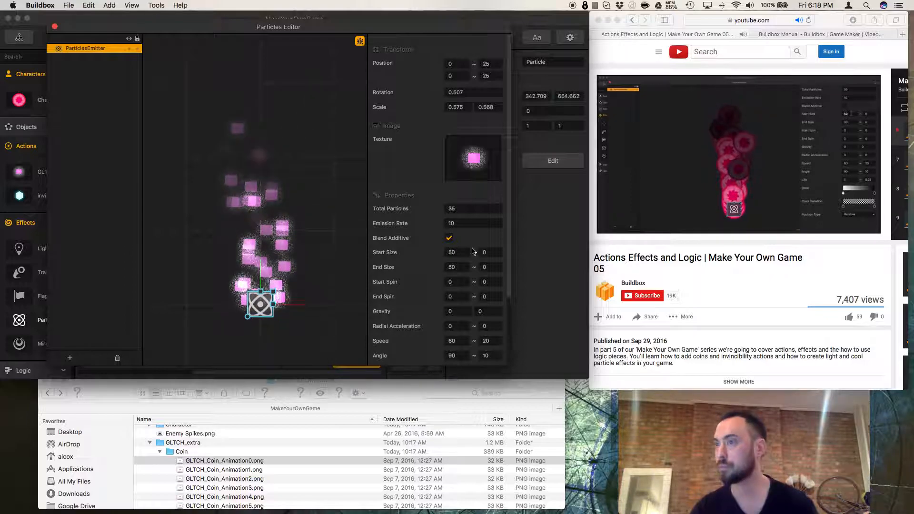
pyautogui.scroll(-5, 476, 242)
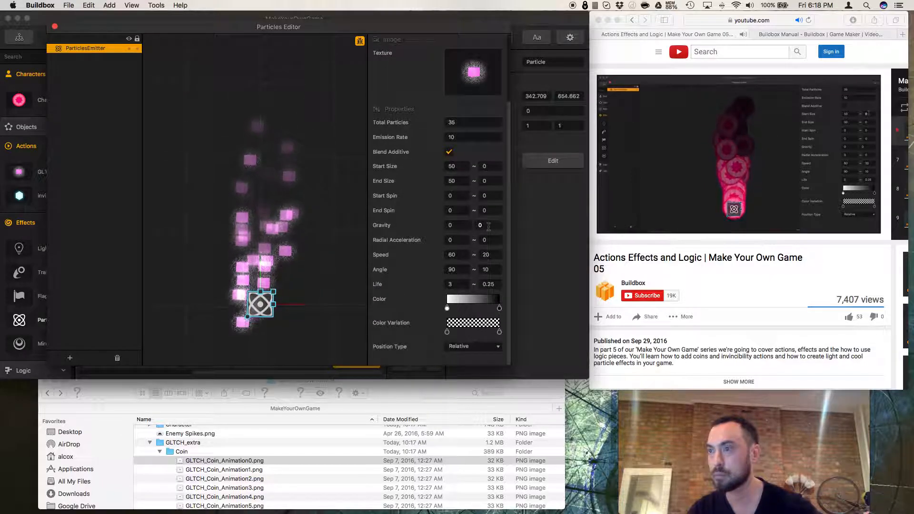
pyautogui.click(455, 167)
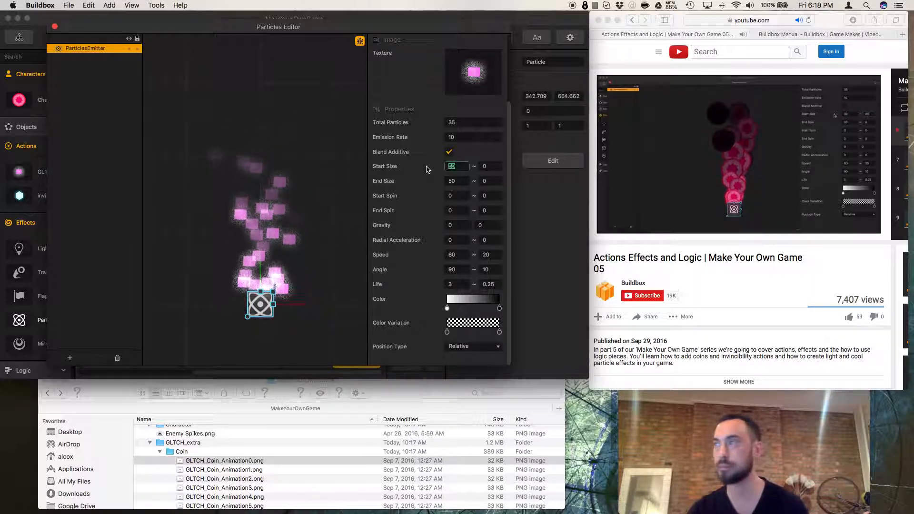
pyautogui.write('30')
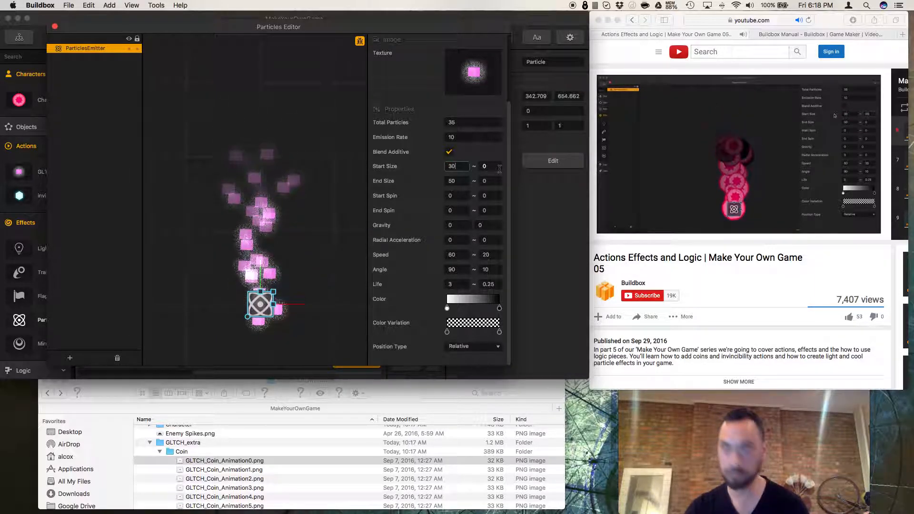
pyautogui.click(494, 166)
pyautogui.write('25')
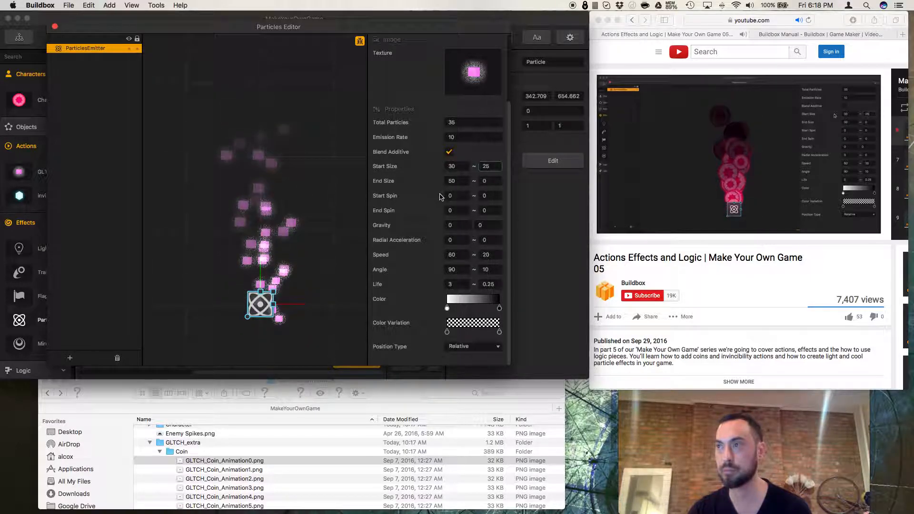
# Set the particles' end size range to 10 and 5.
pyautogui.click(459, 197)
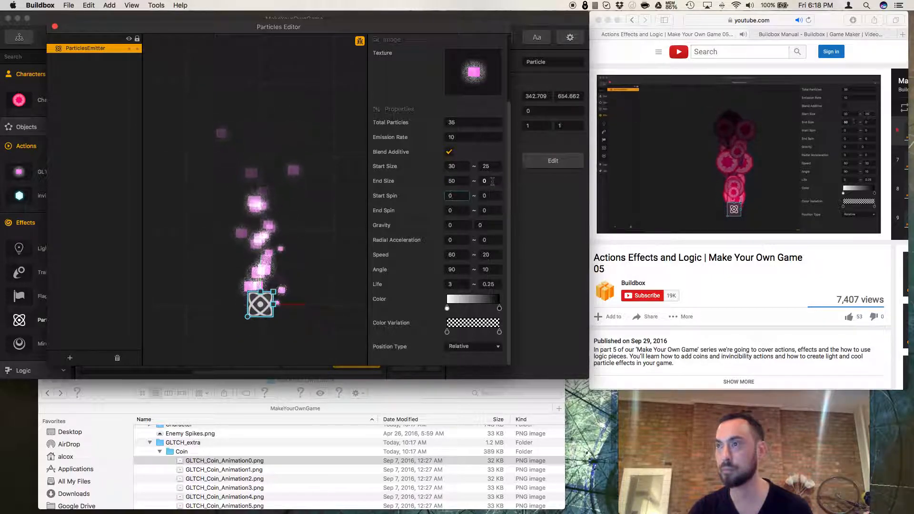
pyautogui.click(463, 181)
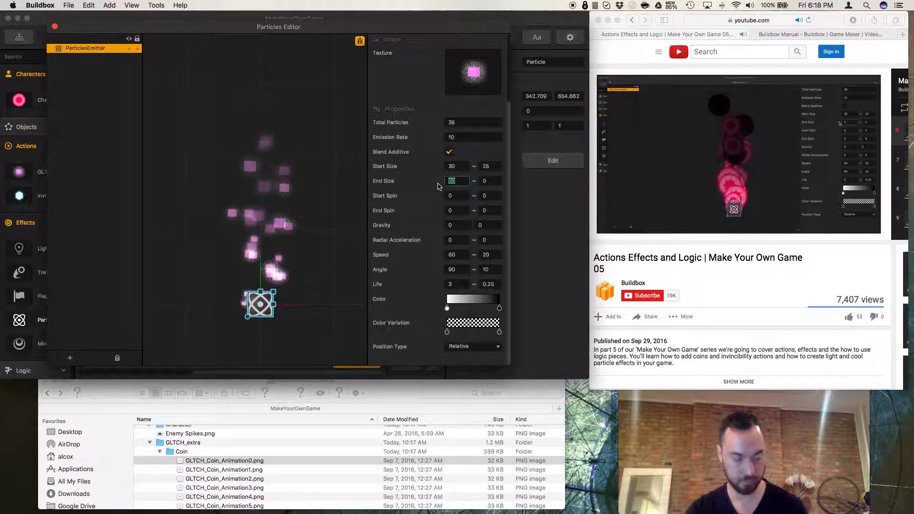
pyautogui.write('1')
pyautogui.press('Tab')
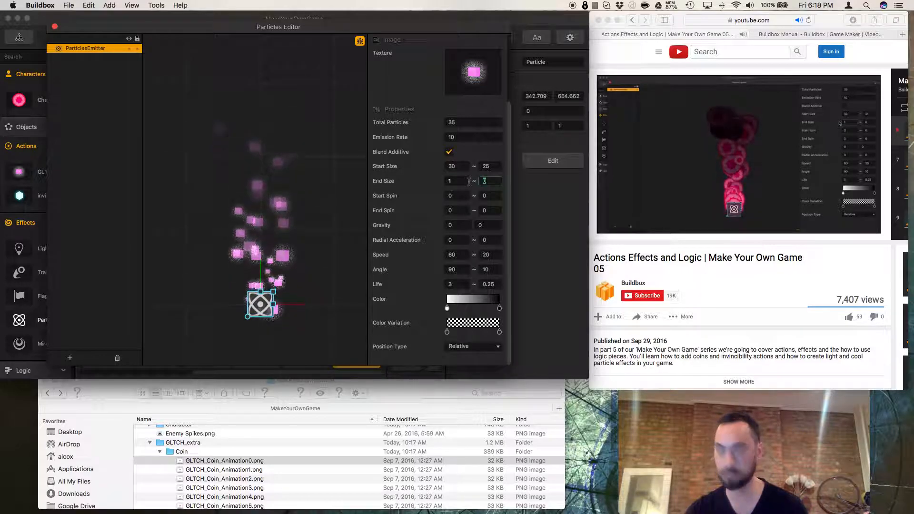
pyautogui.write('5')
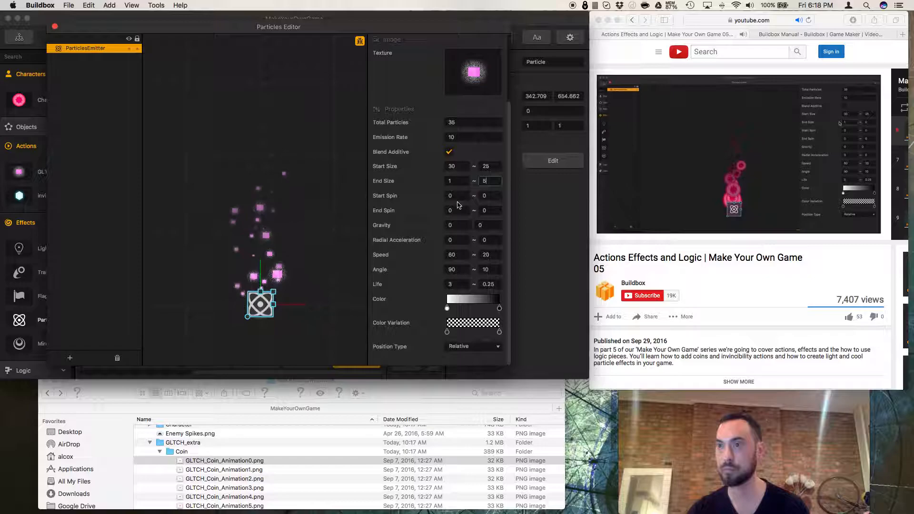
pyautogui.click(458, 181)
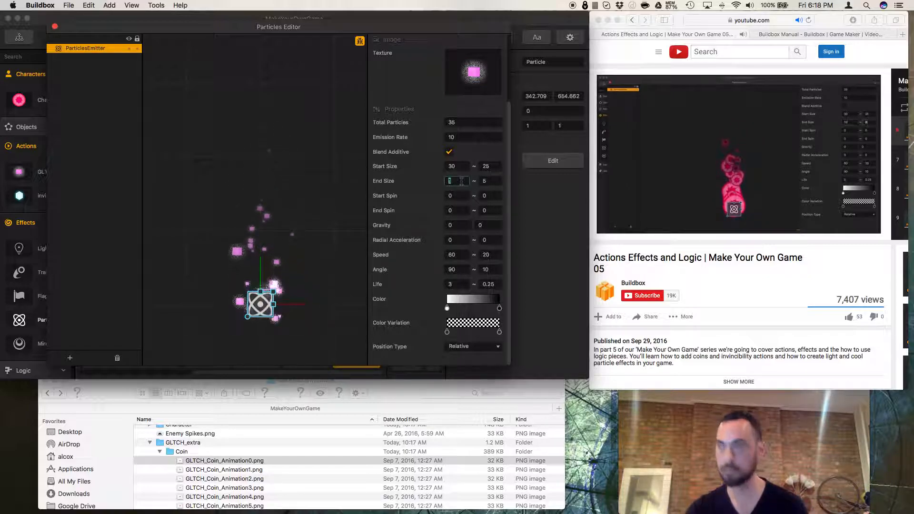
pyautogui.write('10')
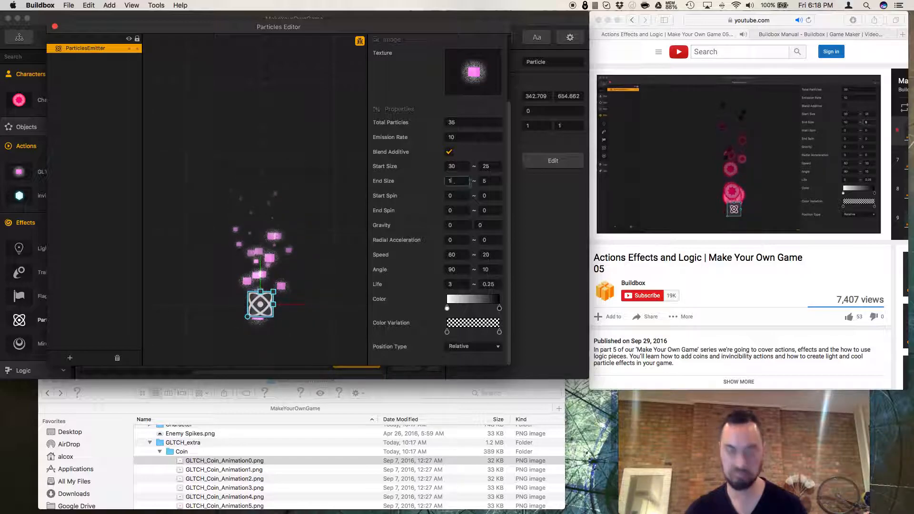
pyautogui.press('Return')
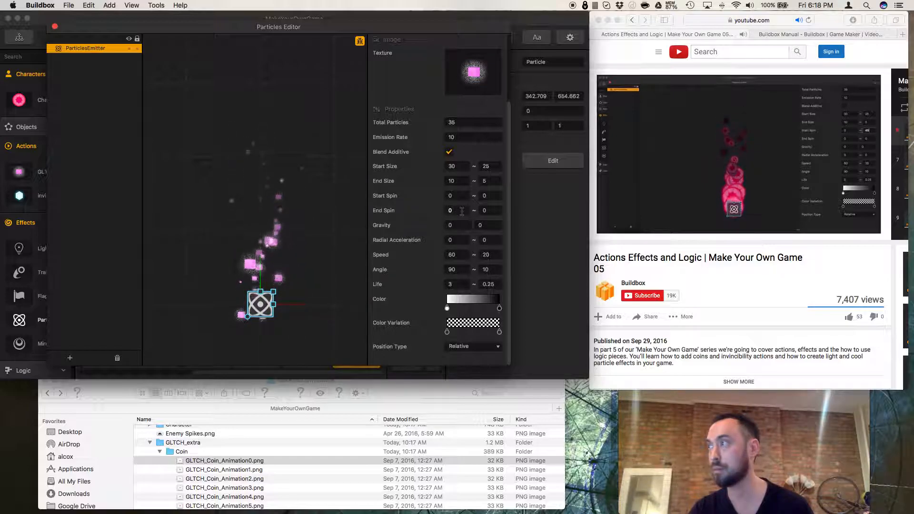
# Set the start spin range to 0 and 45 and the end spin range to 0 and 90.
pyautogui.click(482, 196)
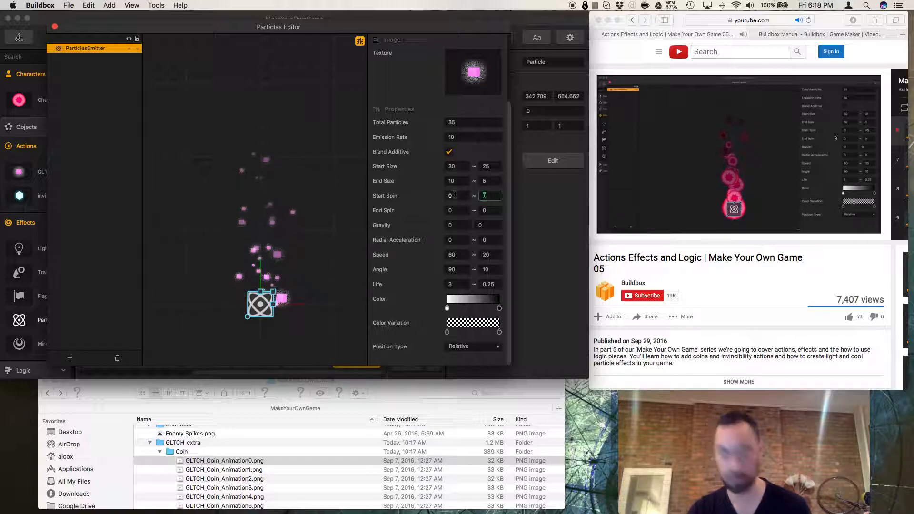
pyautogui.write('45')
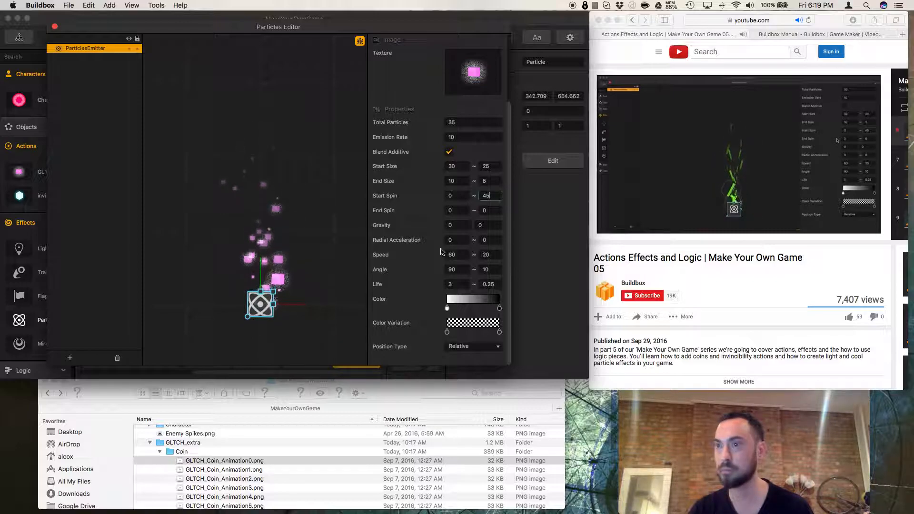
pyautogui.click(486, 211)
pyautogui.write('45')
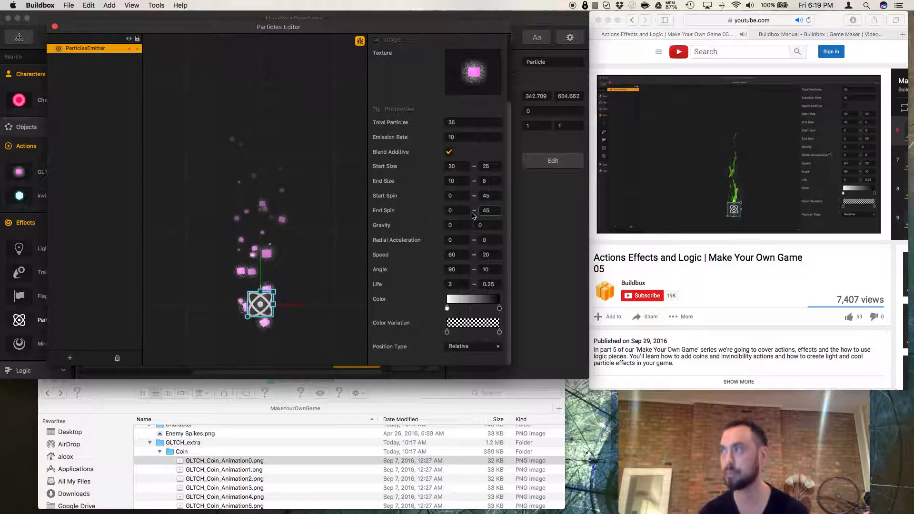
pyautogui.doubleClick(483, 213)
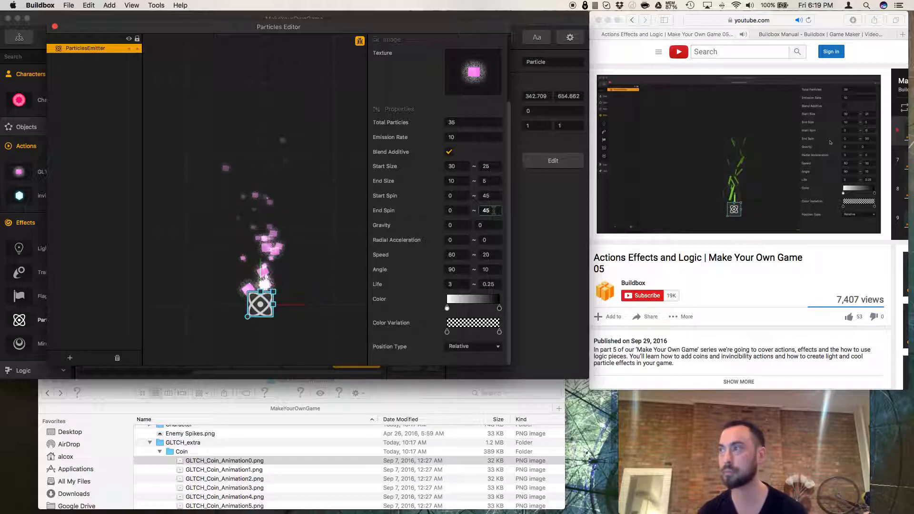
pyautogui.write('90')
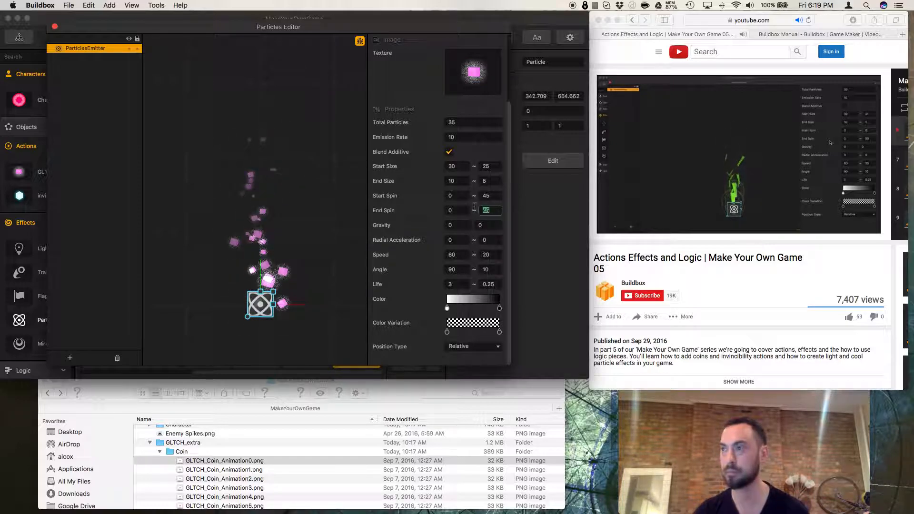
# Try gravity values of 50 and 50 for the emitter, then reset both gravity values to 0.
pyautogui.click(489, 227)
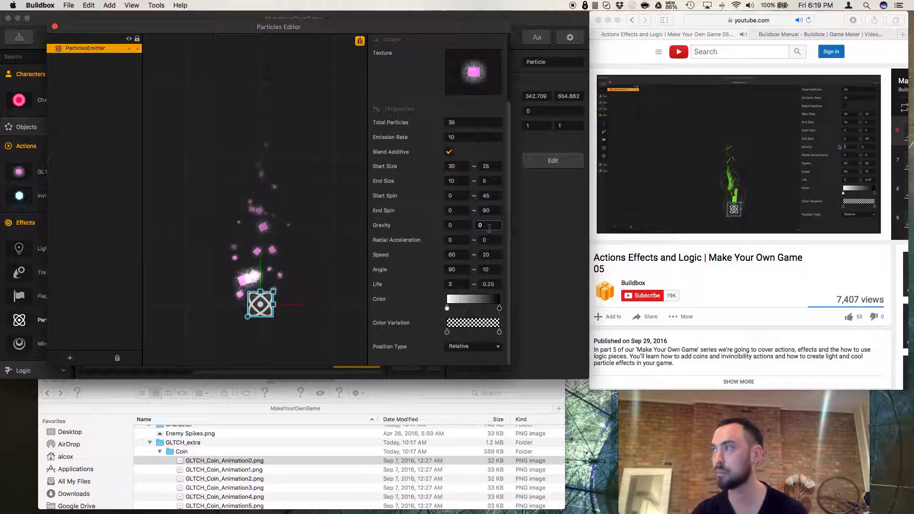
pyautogui.click(454, 226)
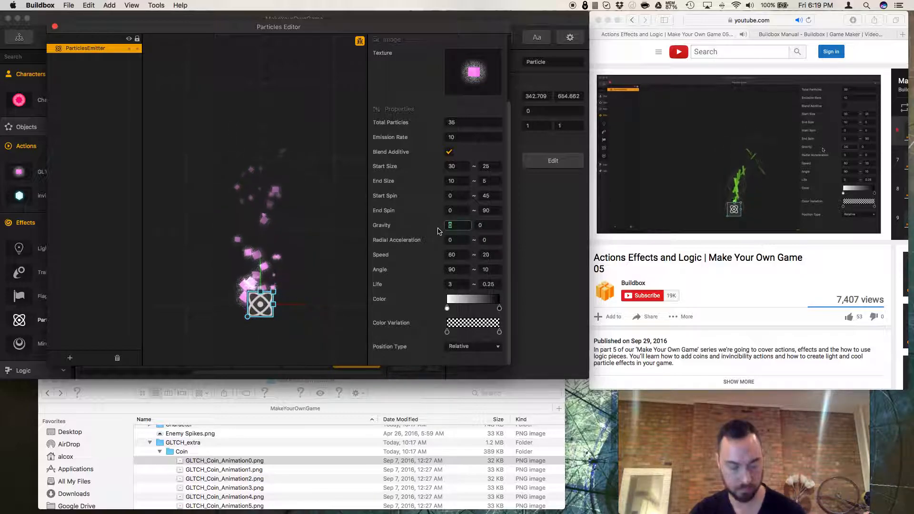
pyautogui.write('25')
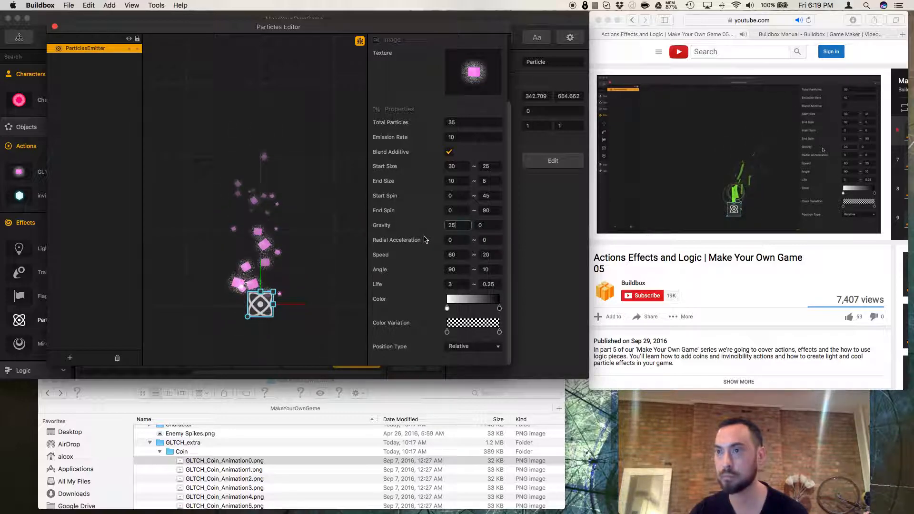
pyautogui.click(459, 227)
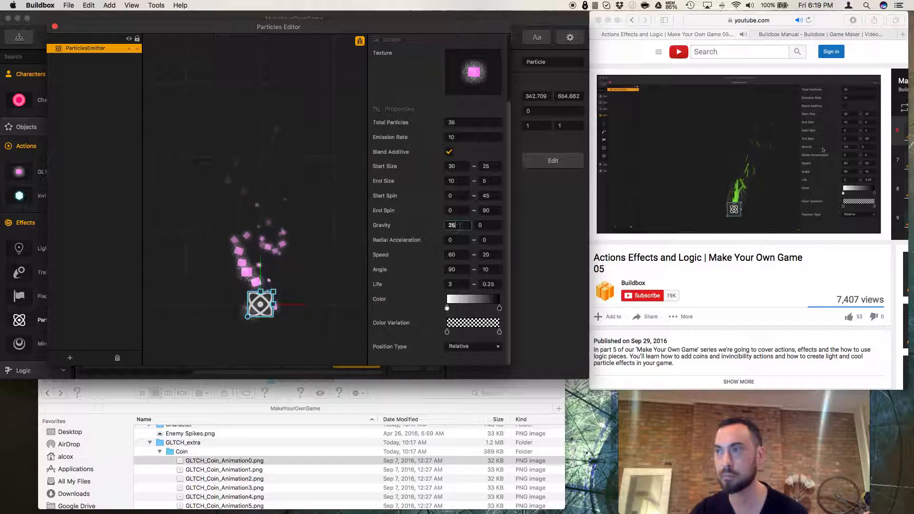
pyautogui.moveTo(461, 227); pyautogui.dragTo(418, 225)
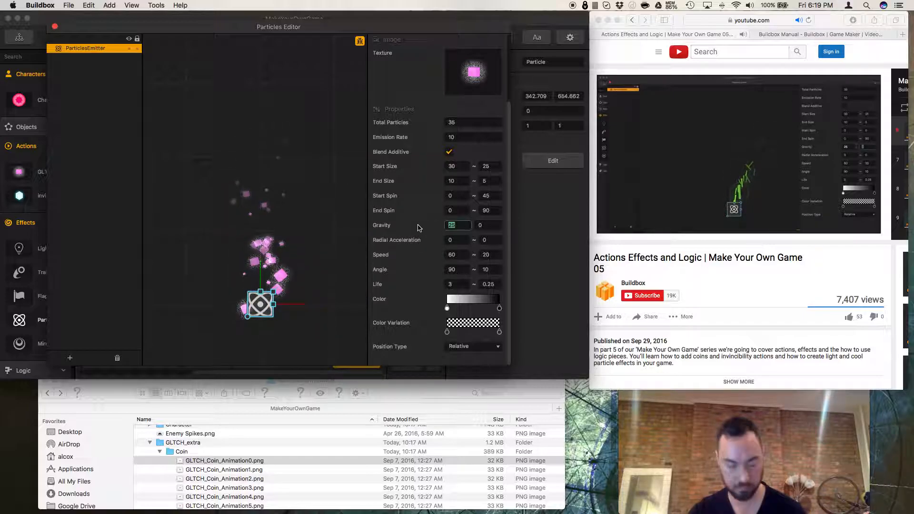
pyautogui.write('50')
pyautogui.click(488, 226)
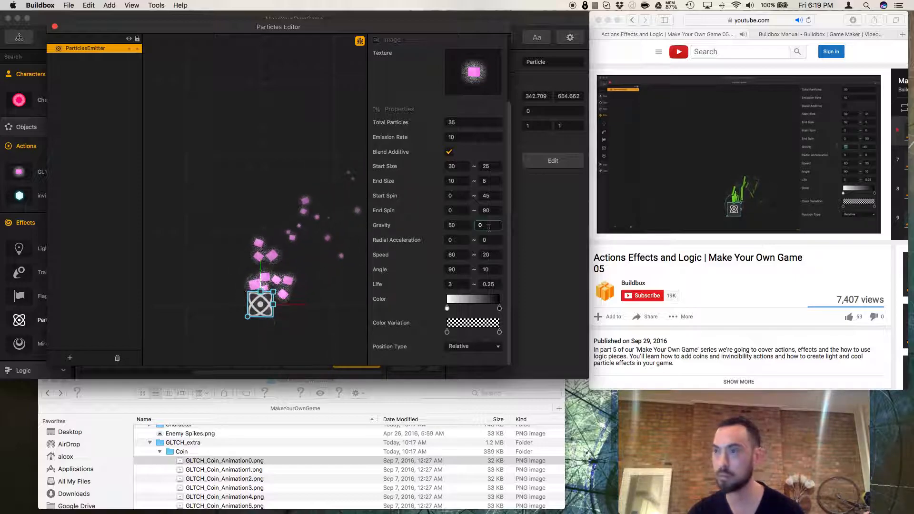
pyautogui.write('50')
pyautogui.click(453, 243)
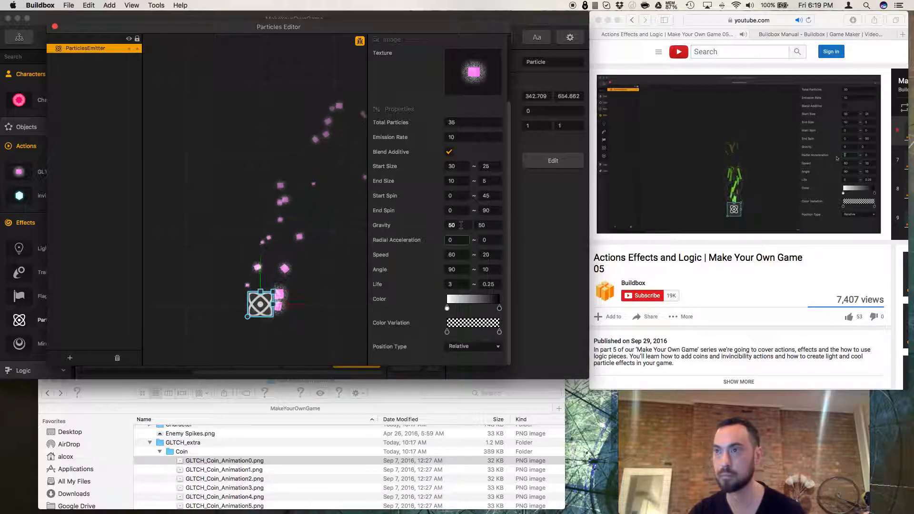
pyautogui.click(496, 225)
pyautogui.write('0')
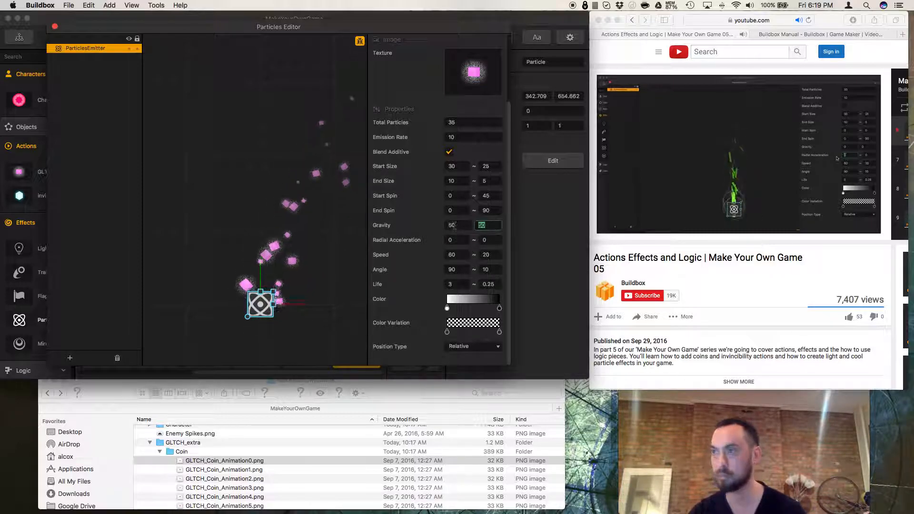
pyautogui.click(452, 226)
pyautogui.write('0')
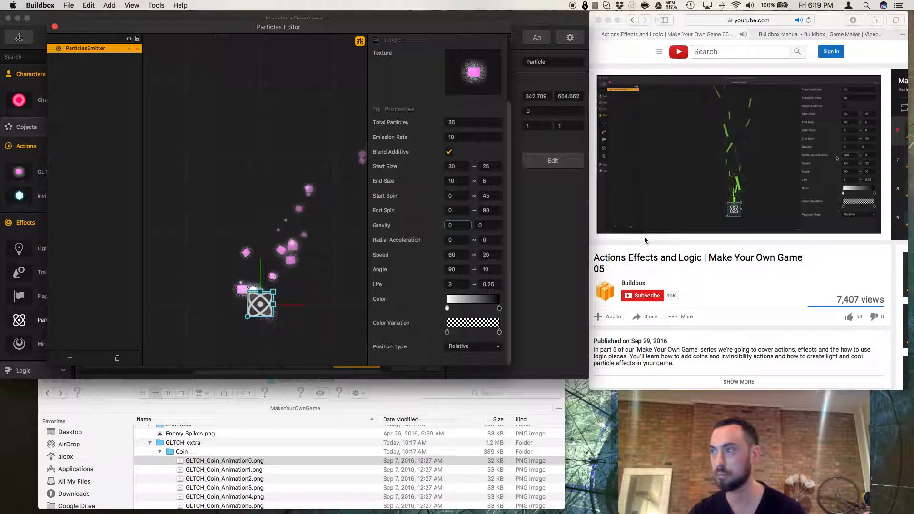
# Scrub the tutorial video back to review its gravity and radial acceleration settings.
pyautogui.click(665, 244)
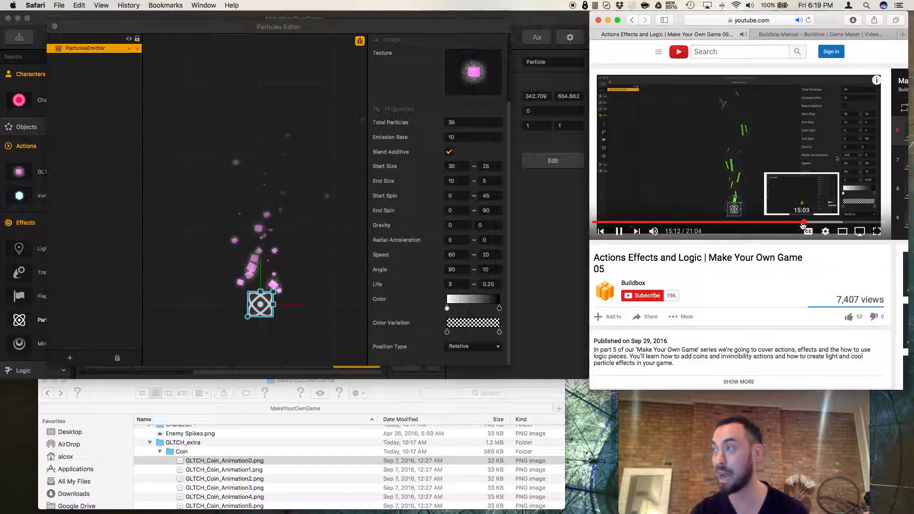
pyautogui.click(803, 222)
pyautogui.click(802, 223)
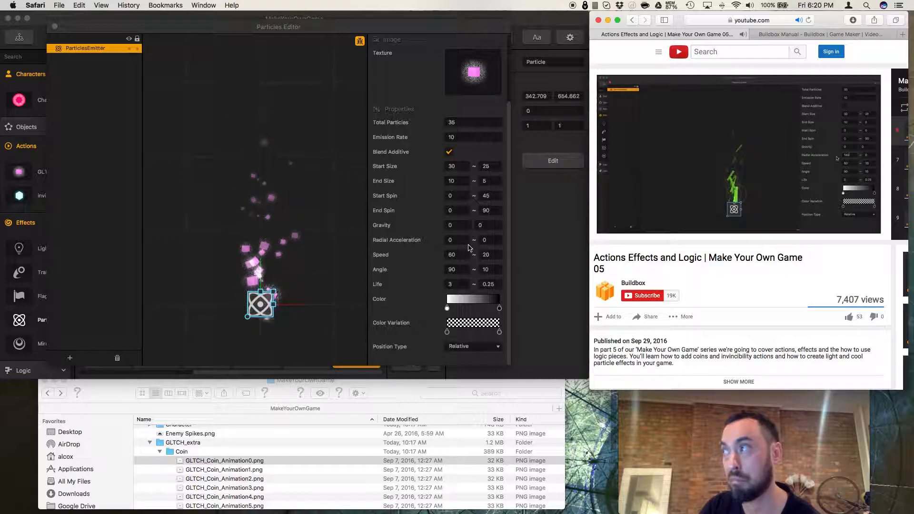
# Try a radial acceleration of 140 for the emitter.
pyautogui.click(457, 240)
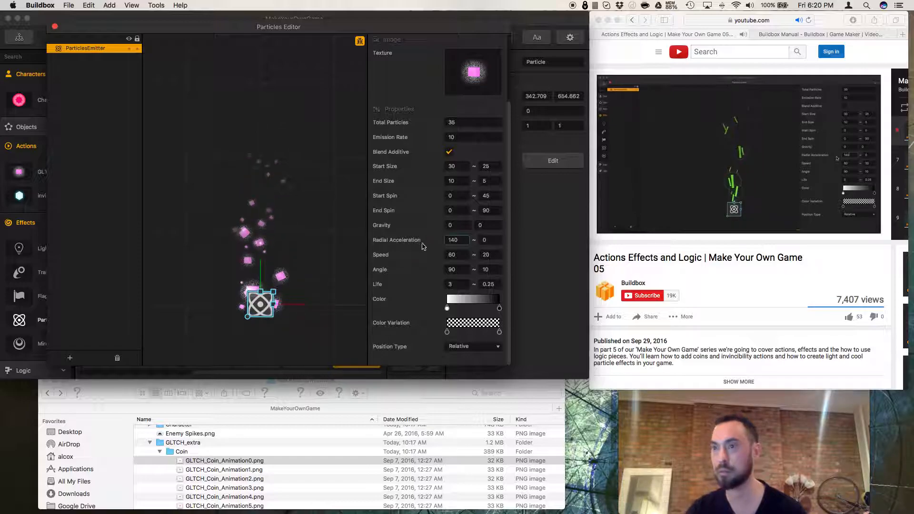
pyautogui.click(455, 256)
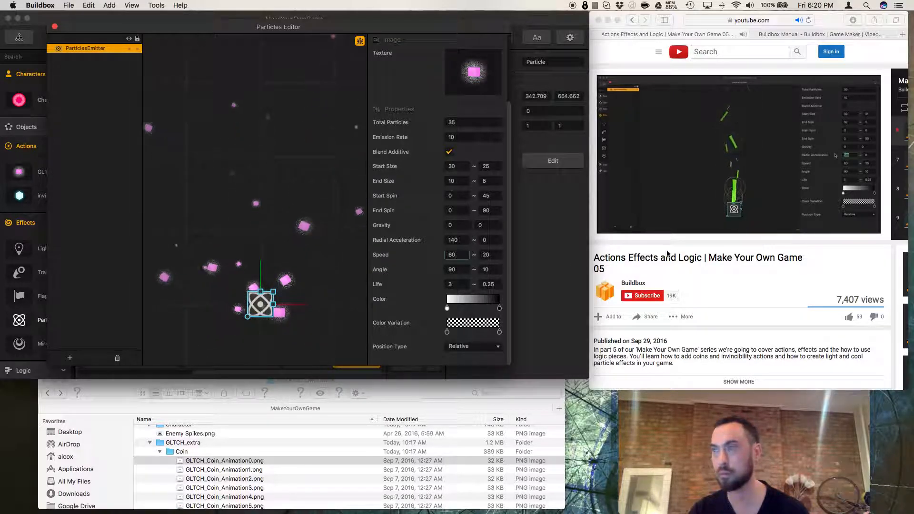
# Pause the tutorial video to compare its radial acceleration setting.
pyautogui.click(645, 245)
pyautogui.click(619, 232)
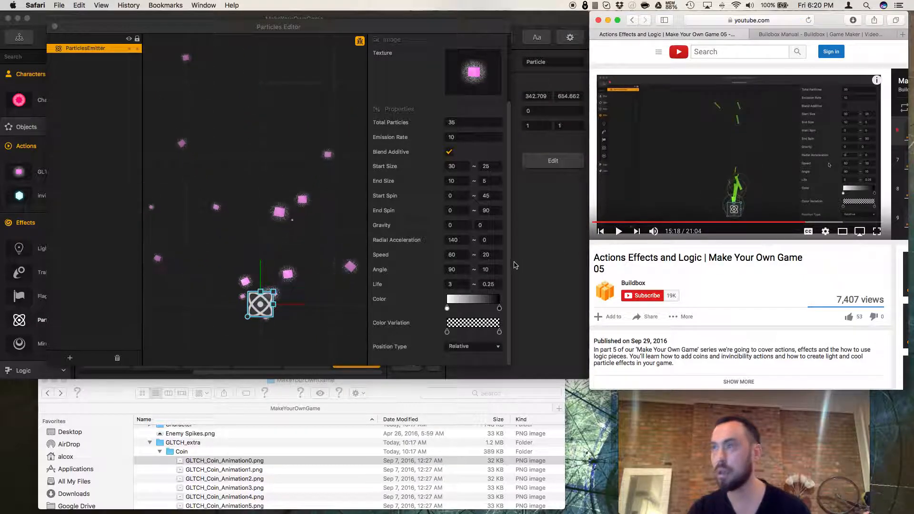
# Set the emitter's radial acceleration to 20.
pyautogui.click(461, 241)
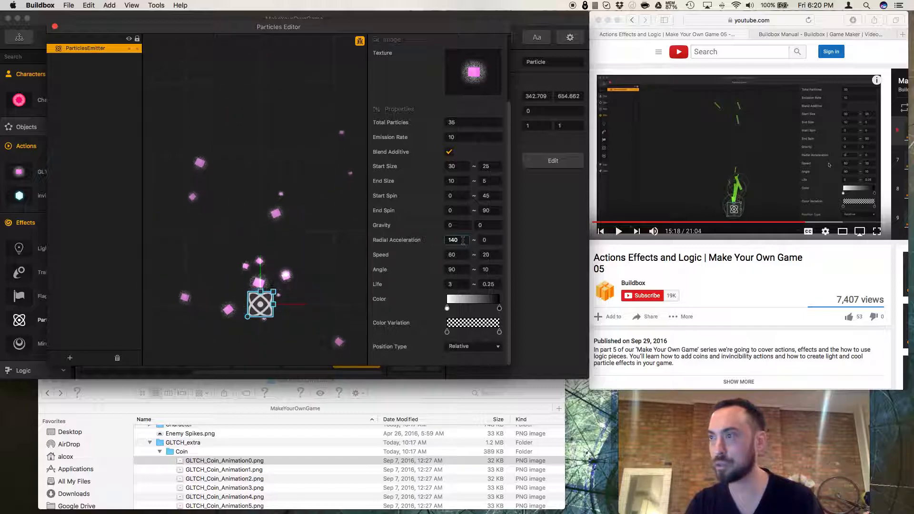
pyautogui.moveTo(463, 240); pyautogui.dragTo(416, 236)
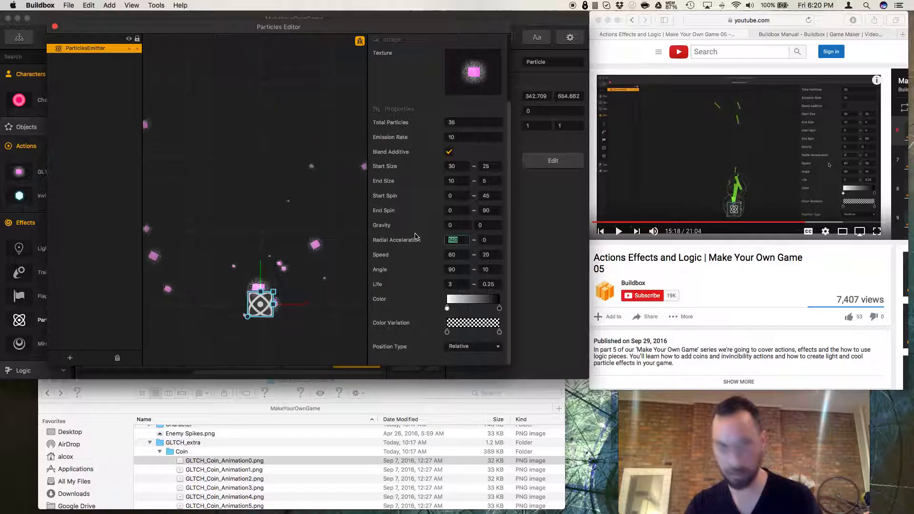
pyautogui.write('20')
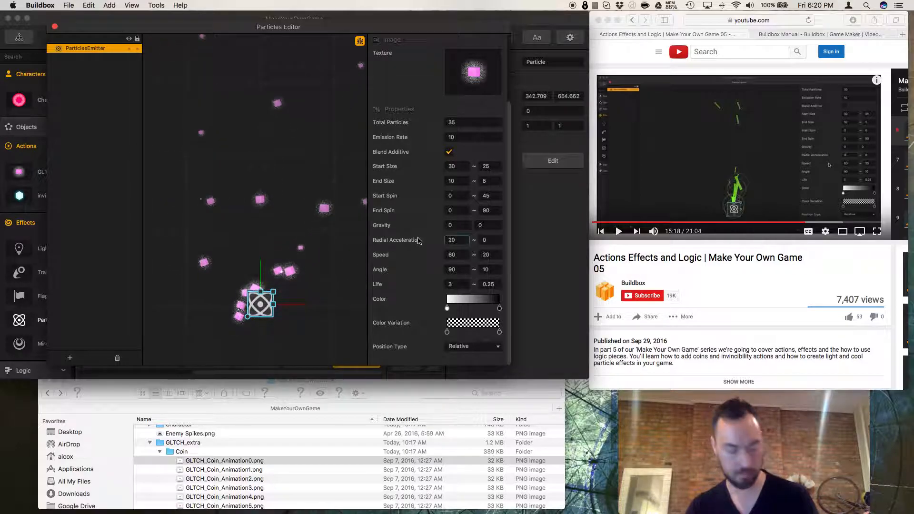
pyautogui.press('Tab')
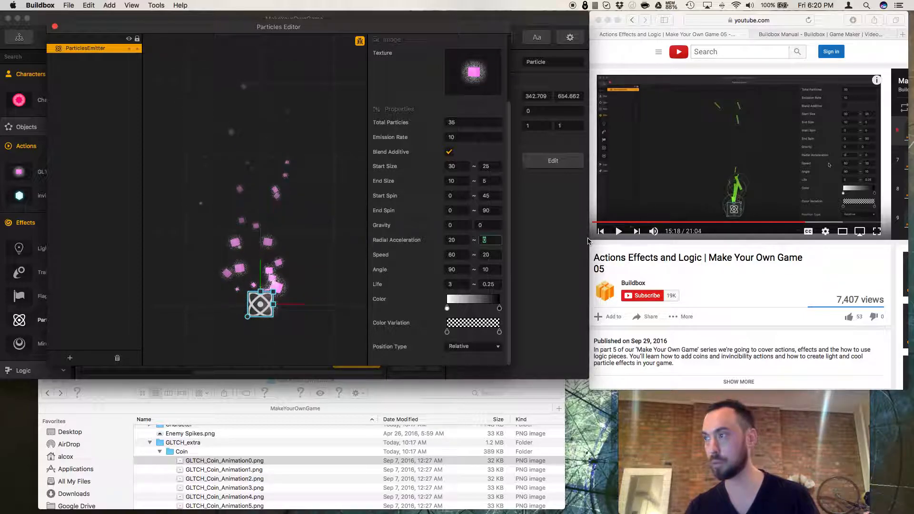
pyautogui.click(618, 234)
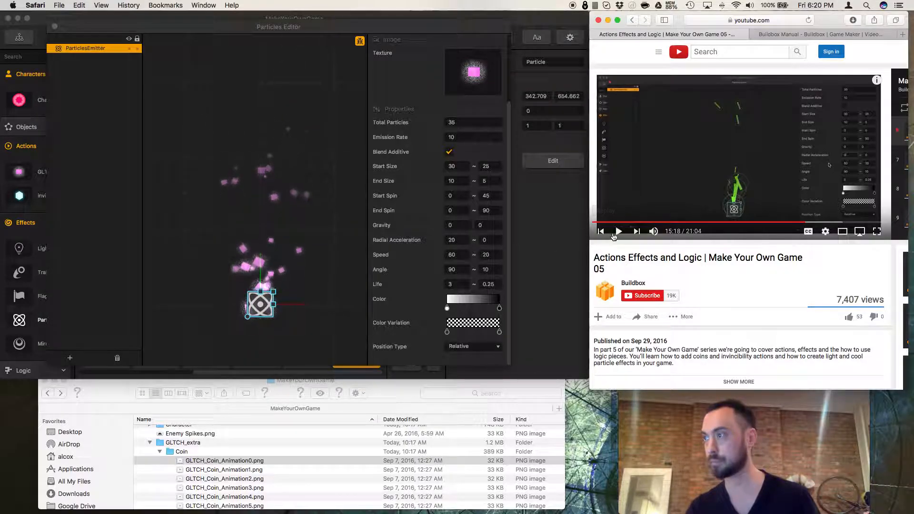
pyautogui.click(620, 232)
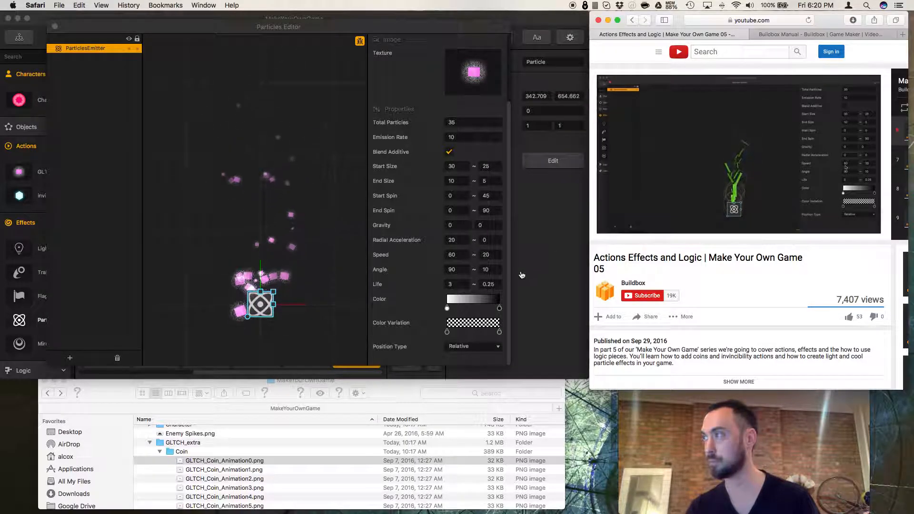
# Set the emitter's radial acceleration to 0.
pyautogui.click(455, 241)
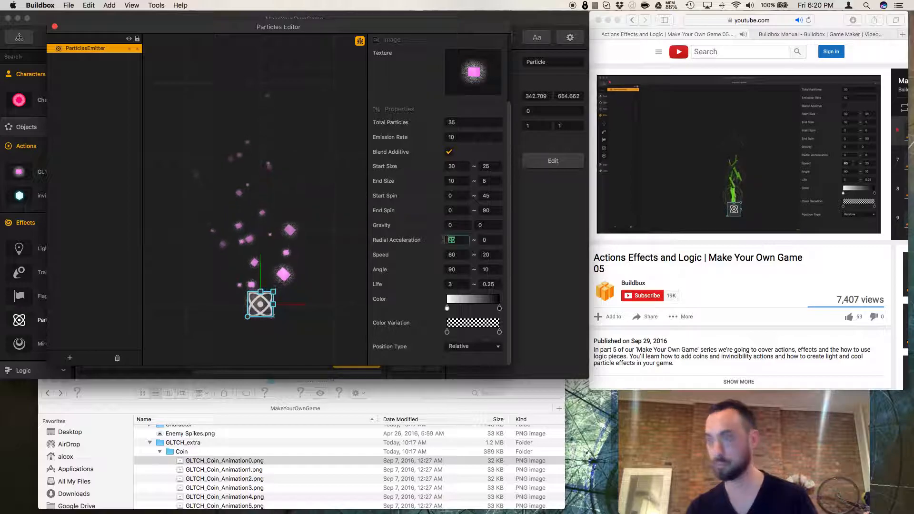
pyautogui.write('0')
pyautogui.click(519, 265)
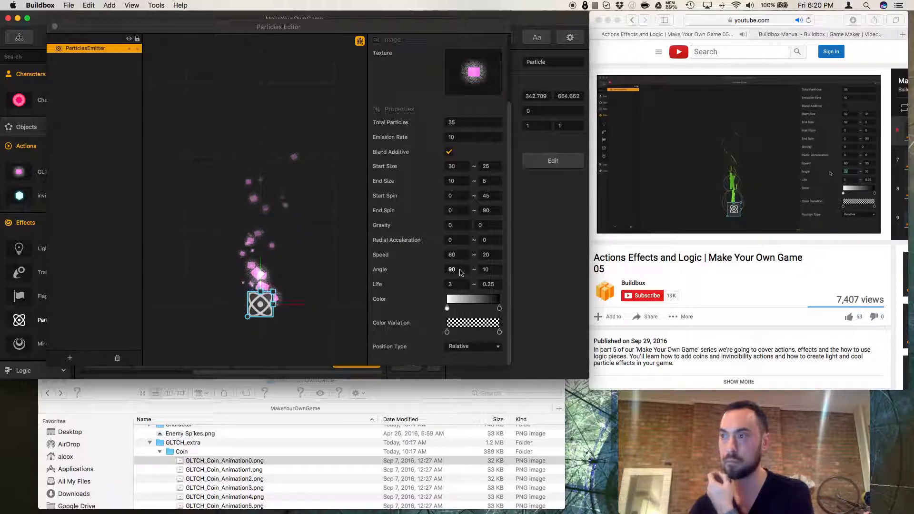
# Try an emission angle of -90 for the emitter, then undo it.
pyautogui.click(449, 270)
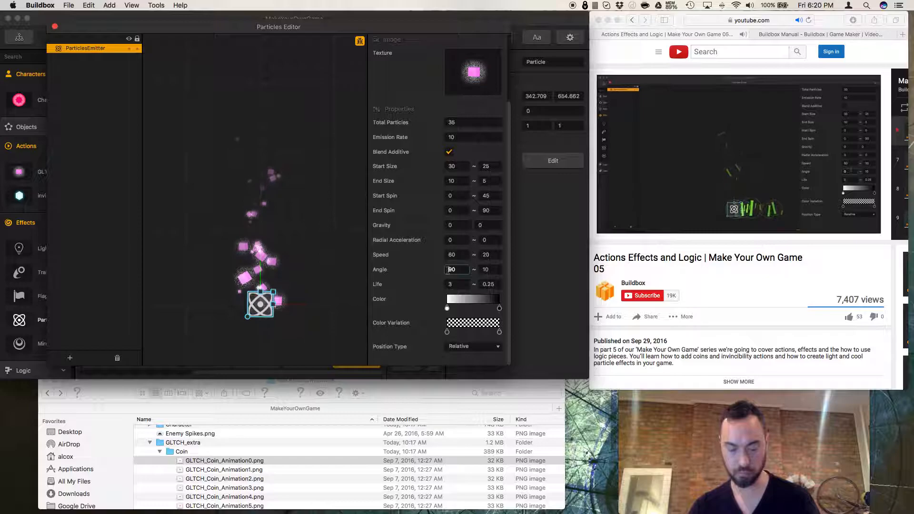
pyautogui.write('-')
pyautogui.press('Tab')
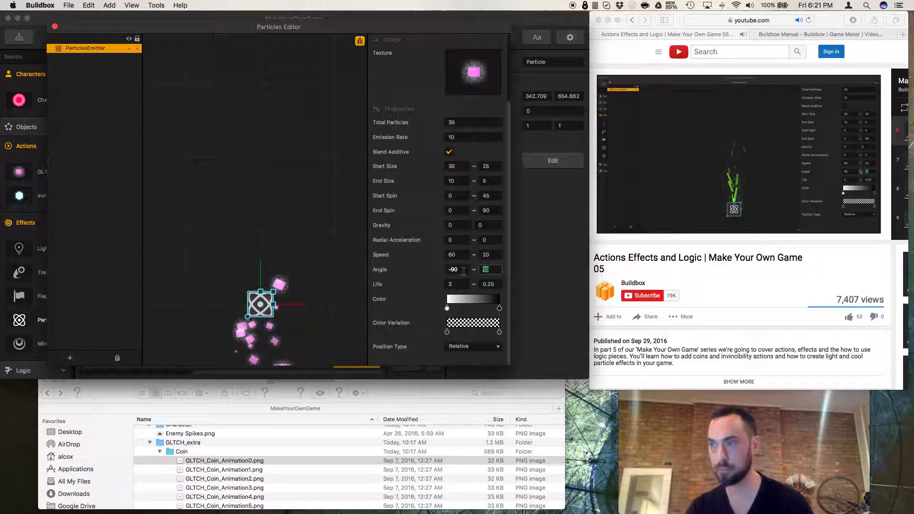
pyautogui.press('super+z')
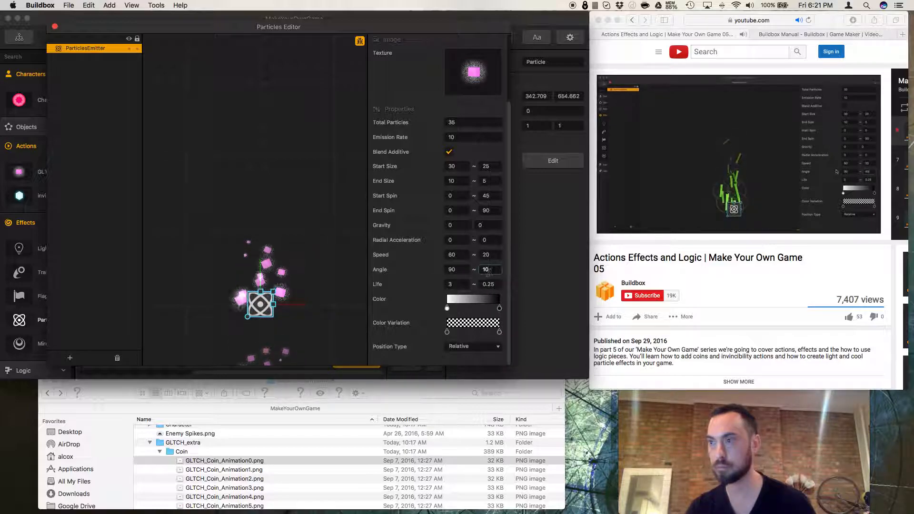
# Set the angle variance to 45 and the particle life to 1.
pyautogui.moveTo(490, 271); pyautogui.dragTo(471, 268)
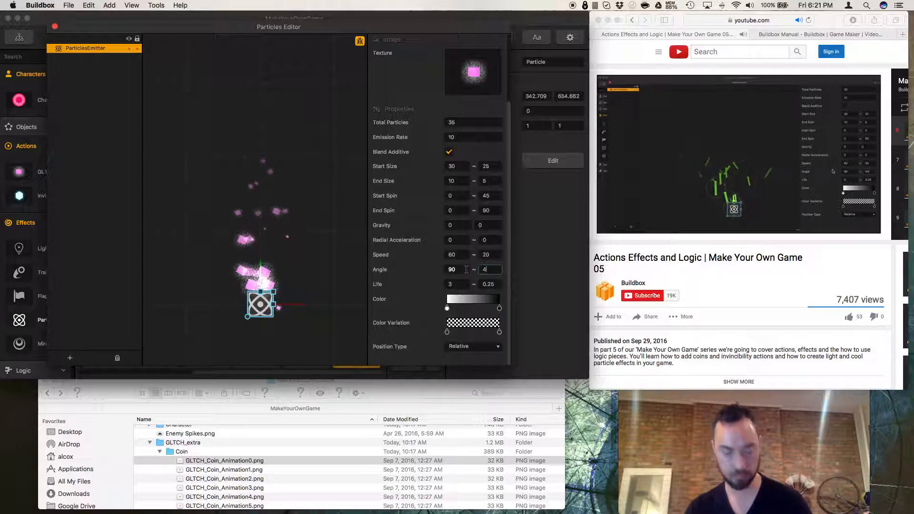
pyautogui.write('45')
pyautogui.click(461, 271)
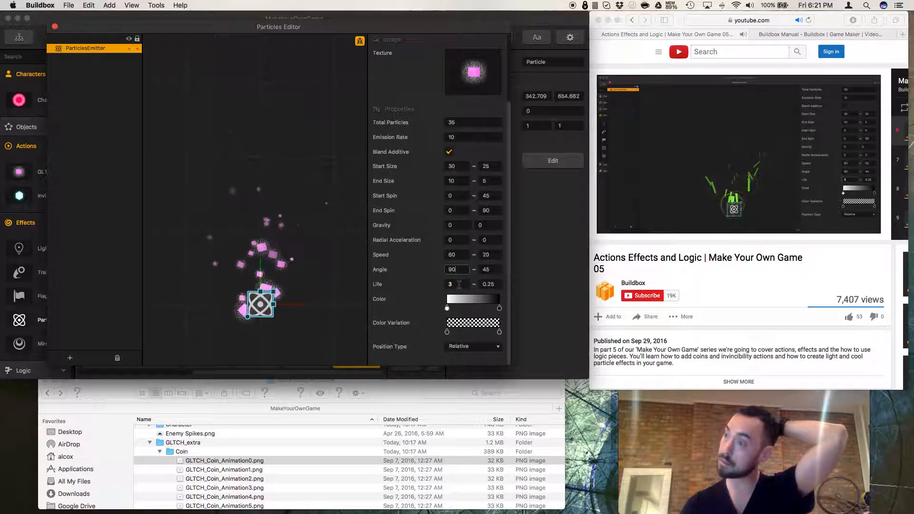
pyautogui.doubleClick(459, 284)
pyautogui.write('1')
pyautogui.click(492, 284)
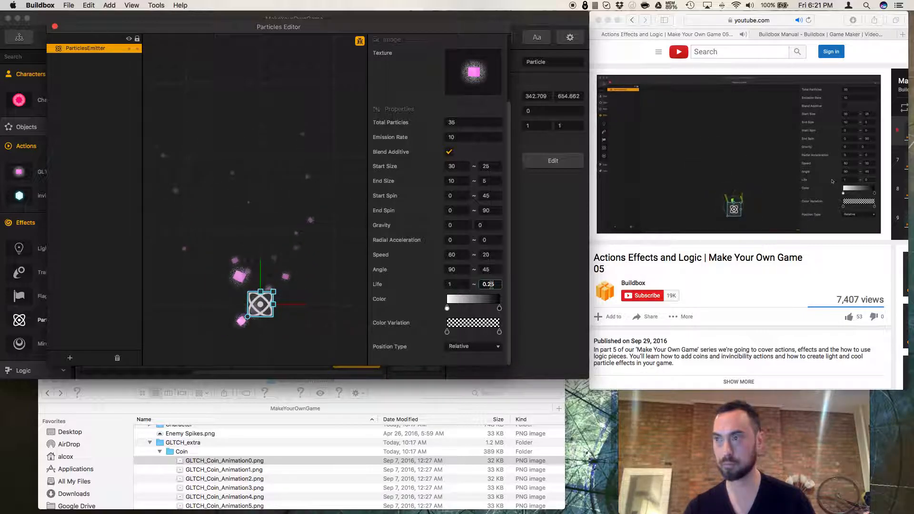
# Set the angle variance to 0 and the particle life to 2.
pyautogui.doubleClick(485, 270)
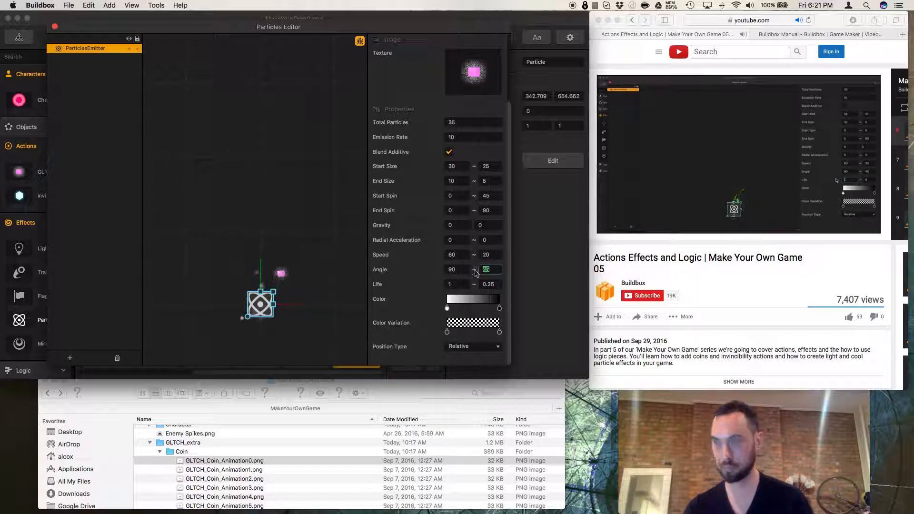
pyautogui.write('0')
pyautogui.click(454, 284)
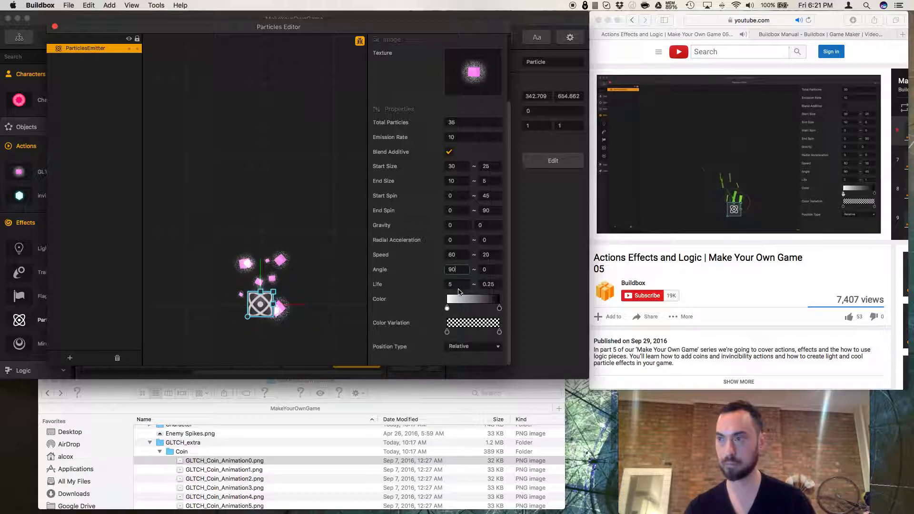
pyautogui.click(460, 287)
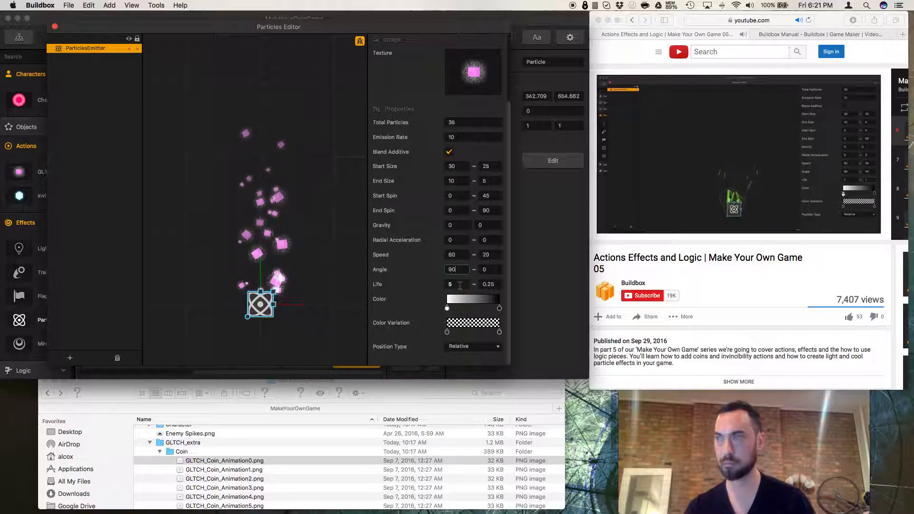
pyautogui.press('BackSpace')
pyautogui.write('2')
pyautogui.press('Return')
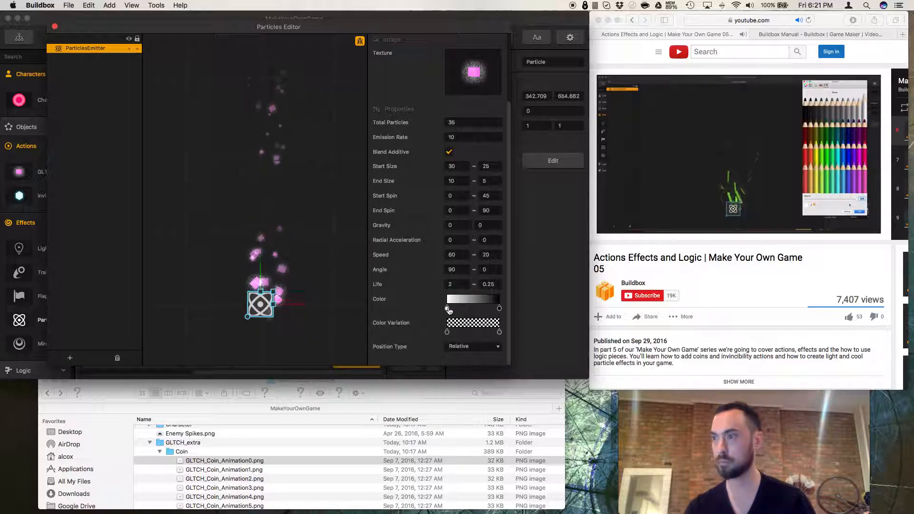
# Set the particle color gradient to run from Maraschino red at the start to Snow white at the end.
pyautogui.click(448, 309)
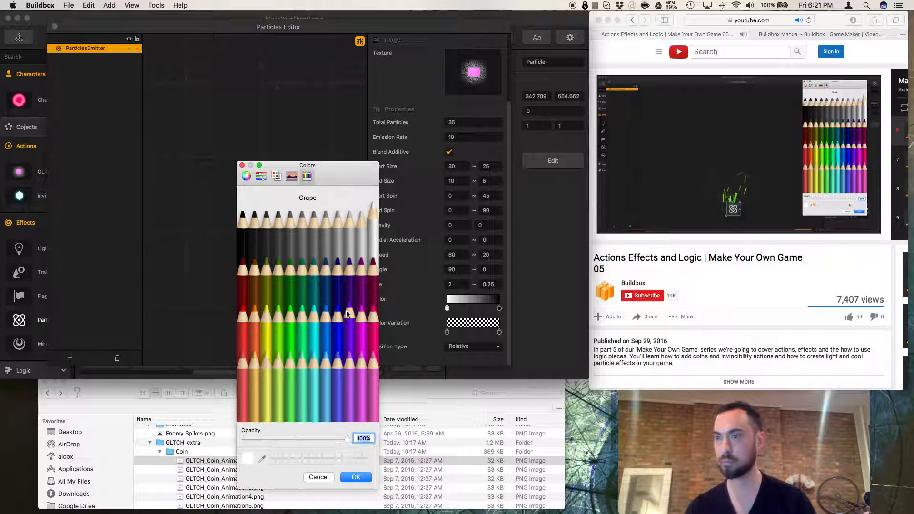
pyautogui.click(347, 334)
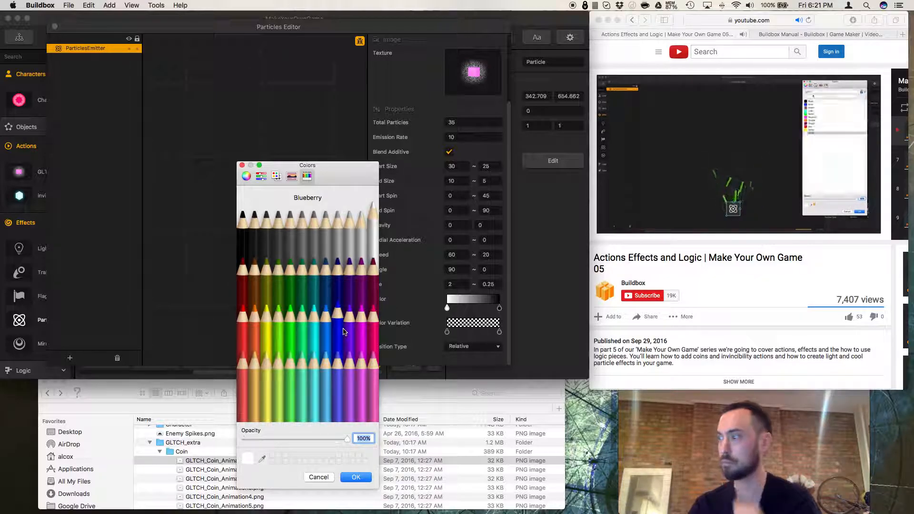
pyautogui.click(346, 330)
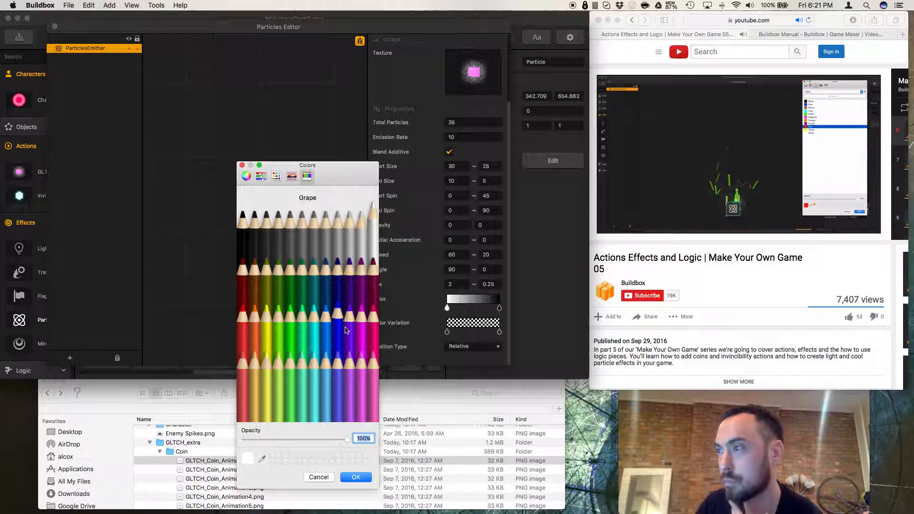
pyautogui.click(245, 323)
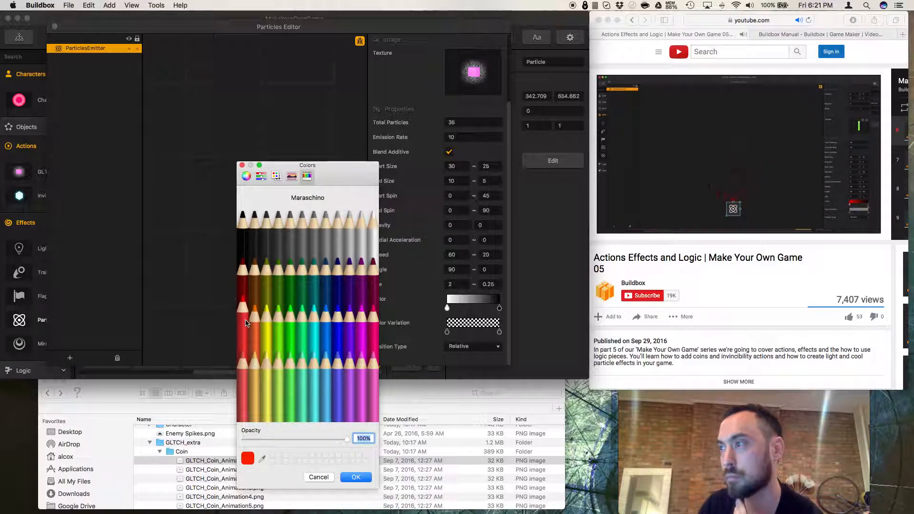
pyautogui.click(355, 477)
pyautogui.click(500, 309)
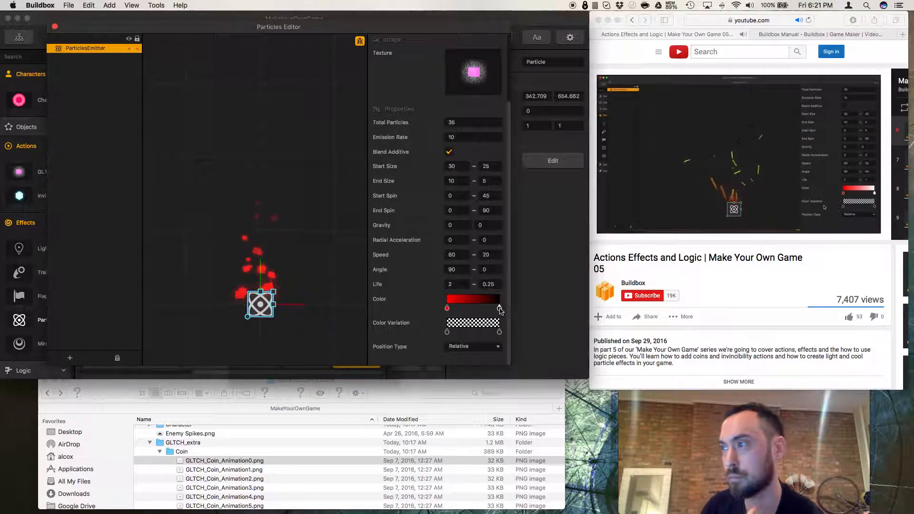
pyautogui.doubleClick(499, 309)
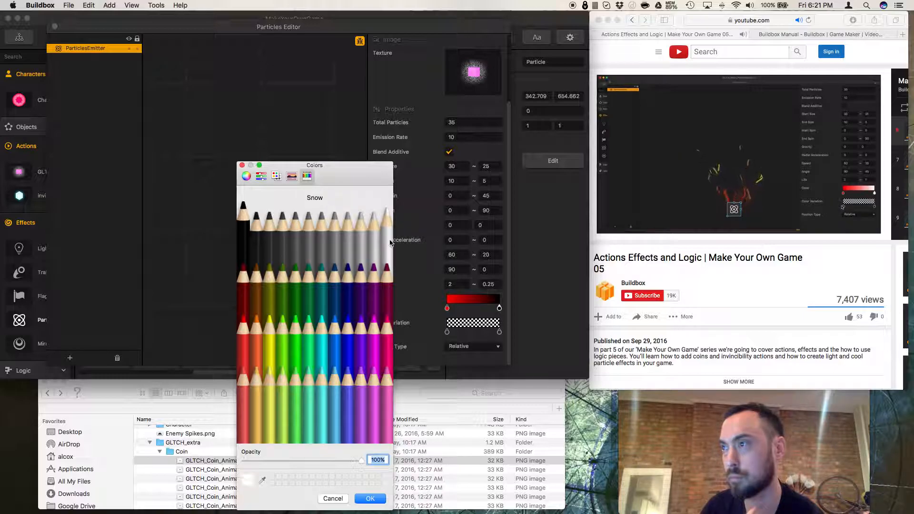
pyautogui.click(367, 501)
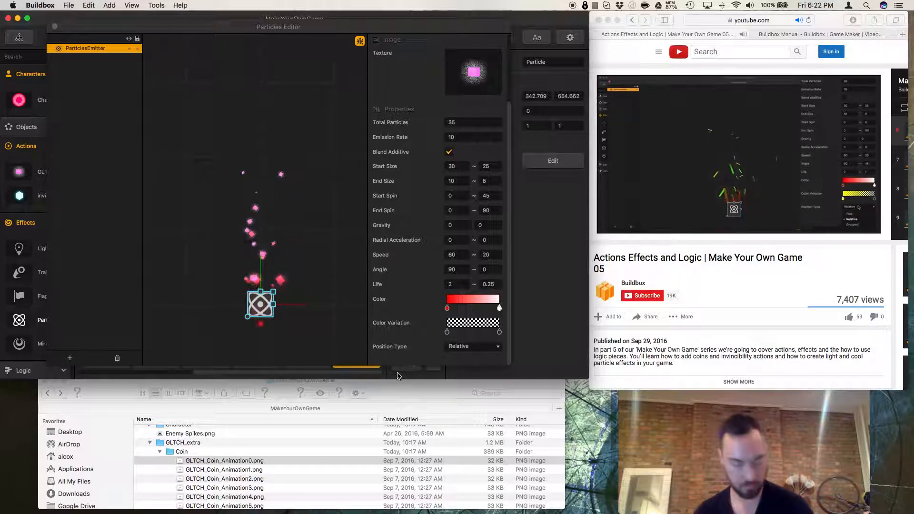
# Scrub the tutorial video back to review its particle color and life settings.
pyautogui.click(722, 336)
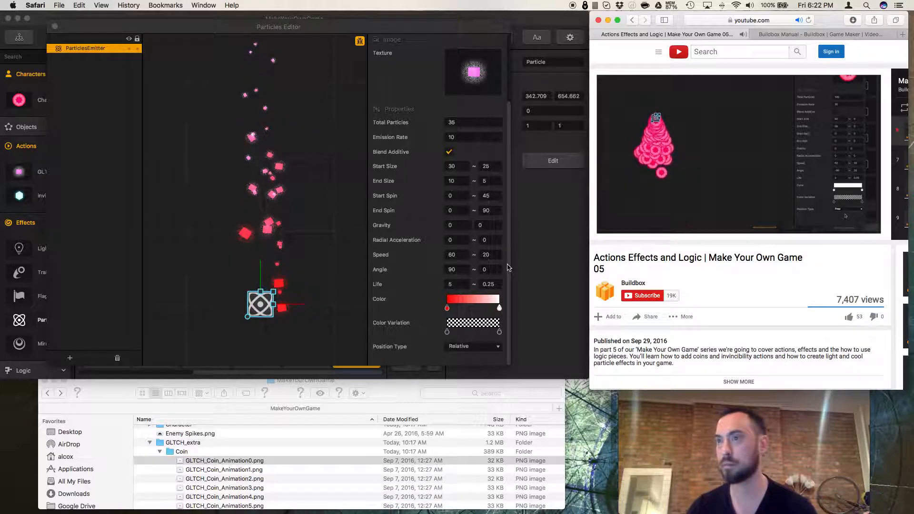
pyautogui.click(527, 265)
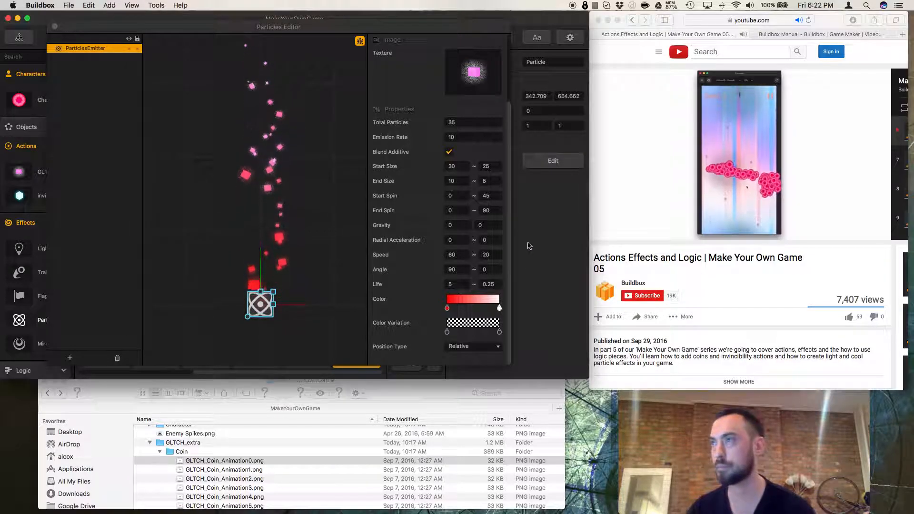
pyautogui.click(661, 260)
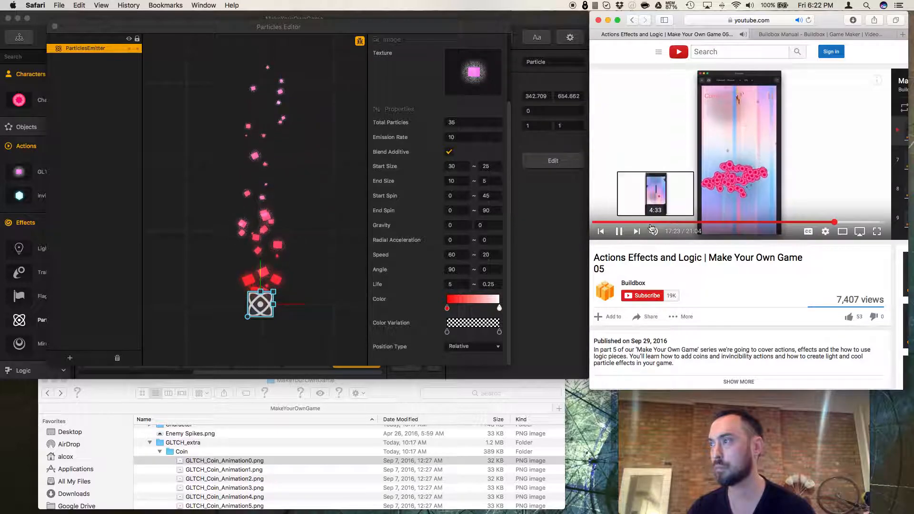
pyautogui.click(618, 231)
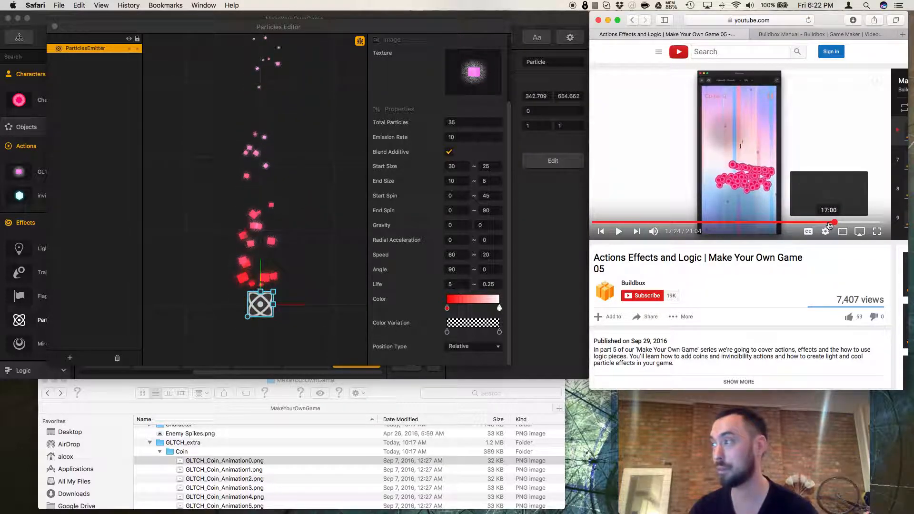
pyautogui.click(829, 223)
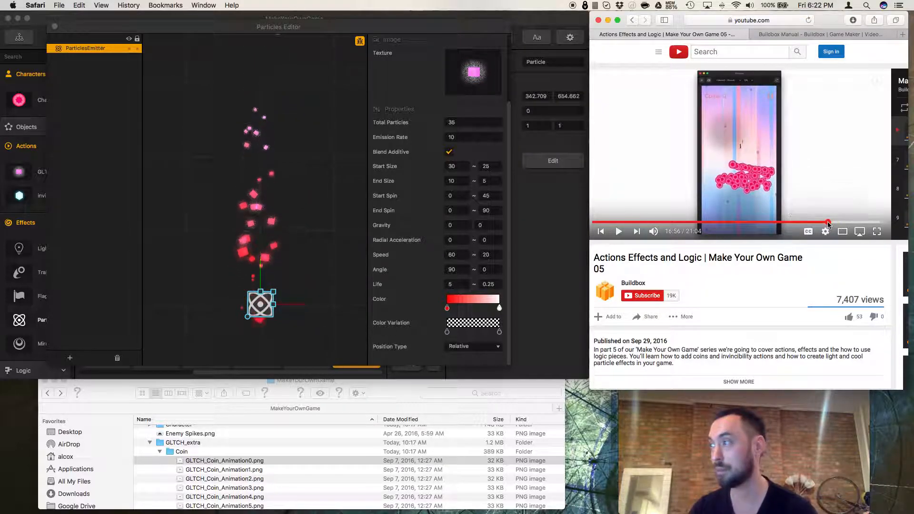
pyautogui.click(823, 223)
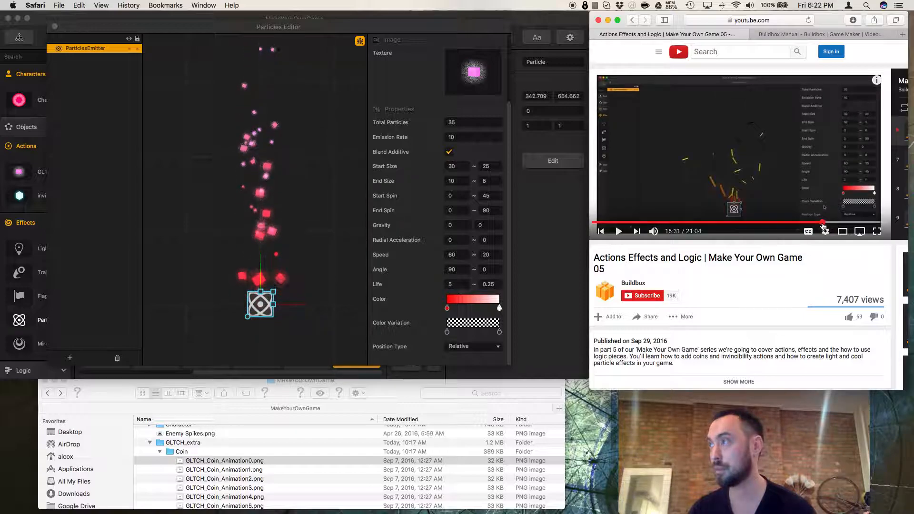
pyautogui.click(826, 223)
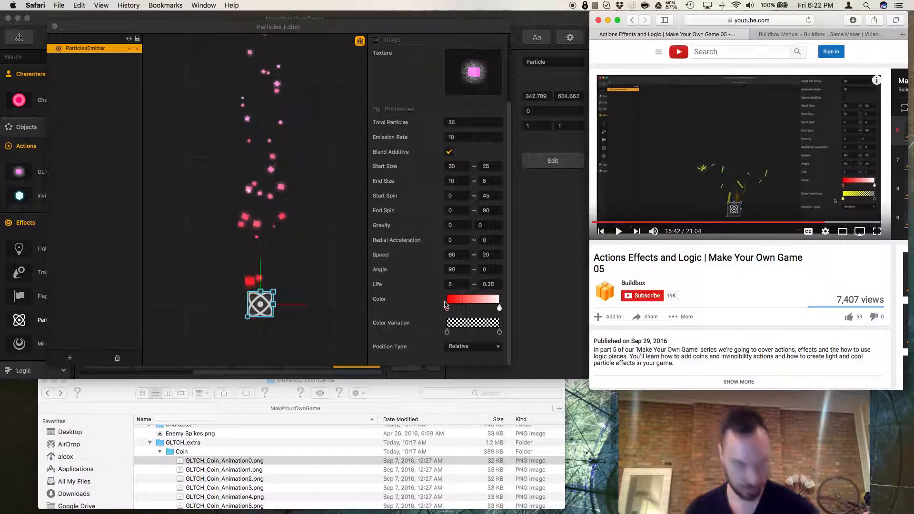
# Open the Character's default animation for editing and place a Particle effect on the character.
pyautogui.click(55, 27)
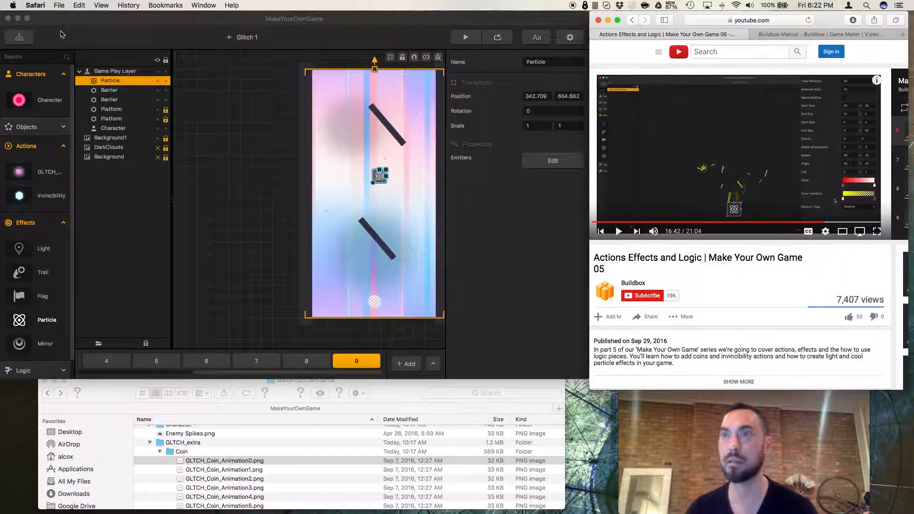
pyautogui.click(290, 214)
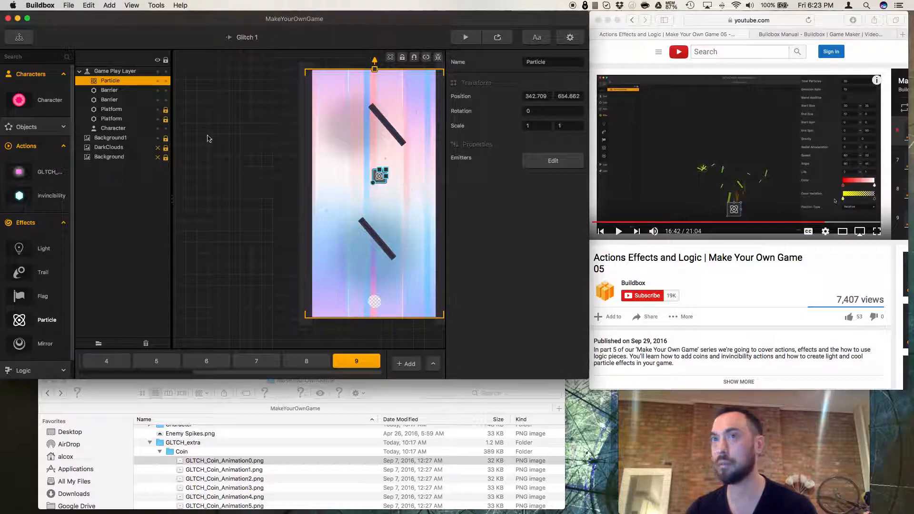
pyautogui.click(50, 104)
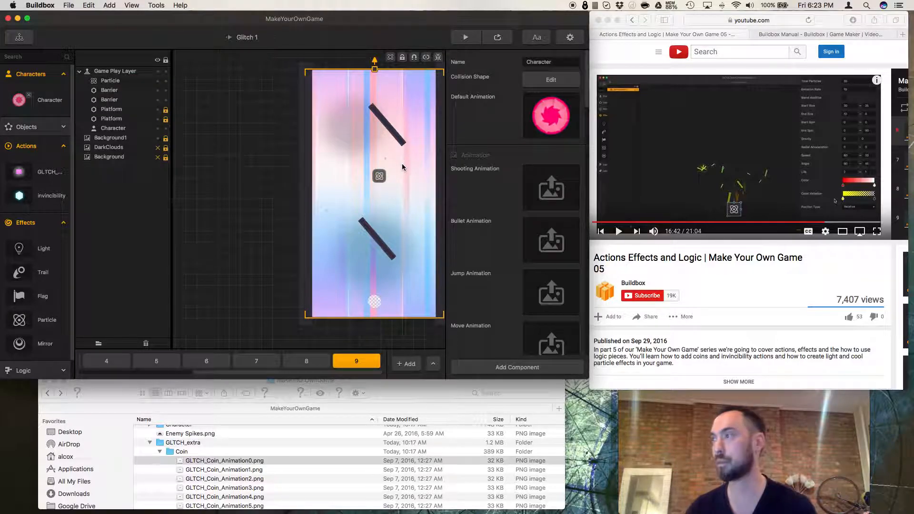
pyautogui.click(619, 233)
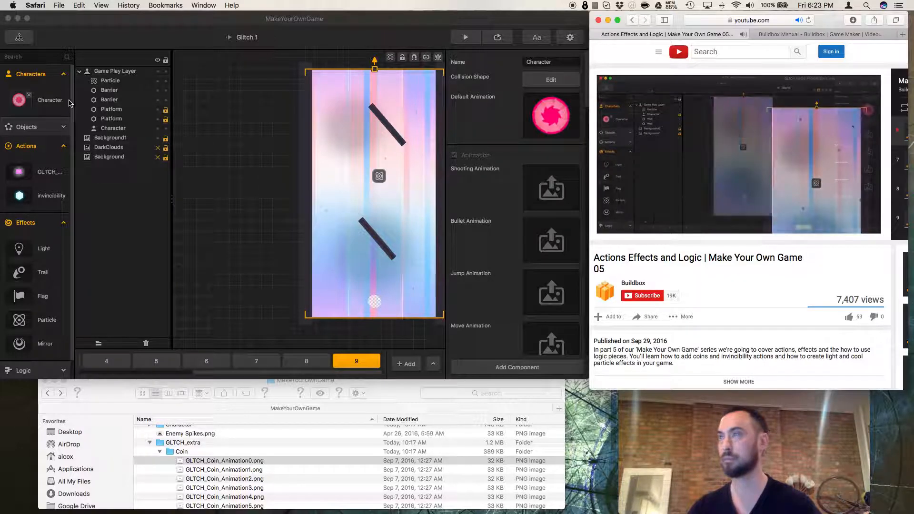
pyautogui.click(548, 117)
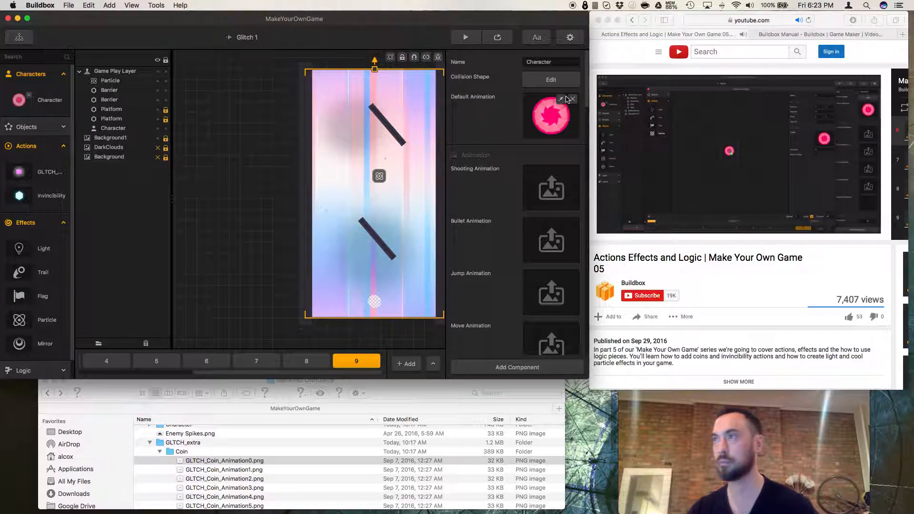
pyautogui.click(562, 101)
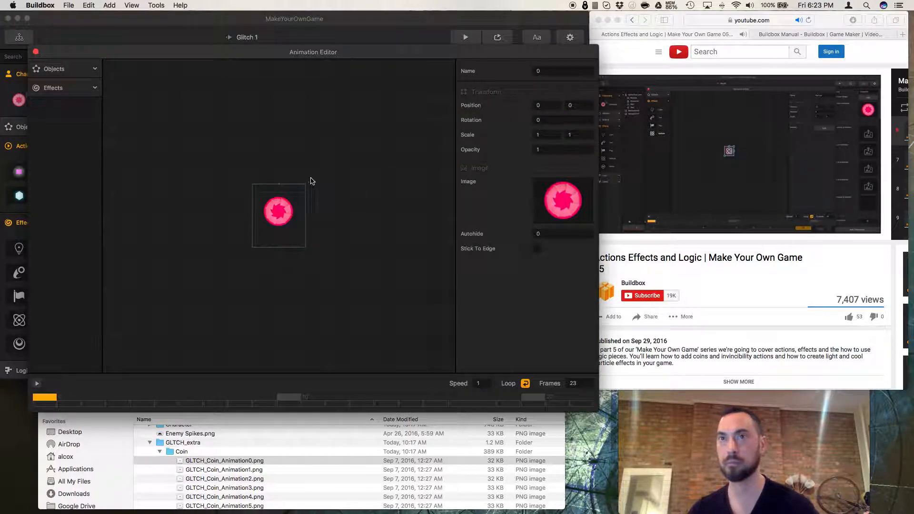
pyautogui.click(85, 89)
pyautogui.moveTo(74, 188); pyautogui.dragTo(279, 213)
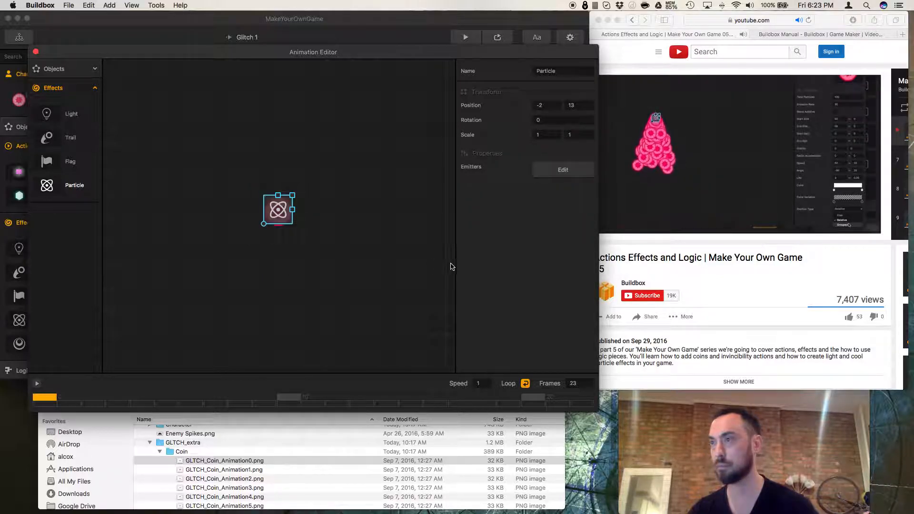
pyautogui.click(649, 206)
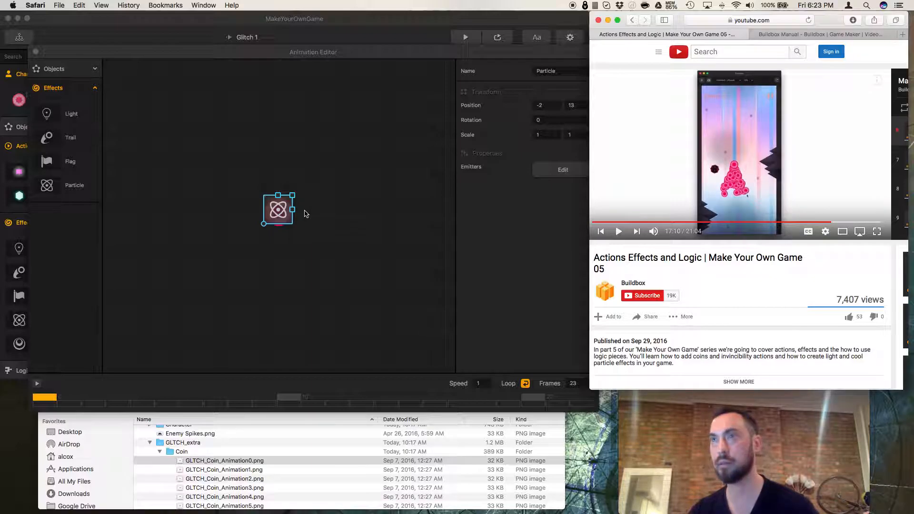
pyautogui.click(542, 178)
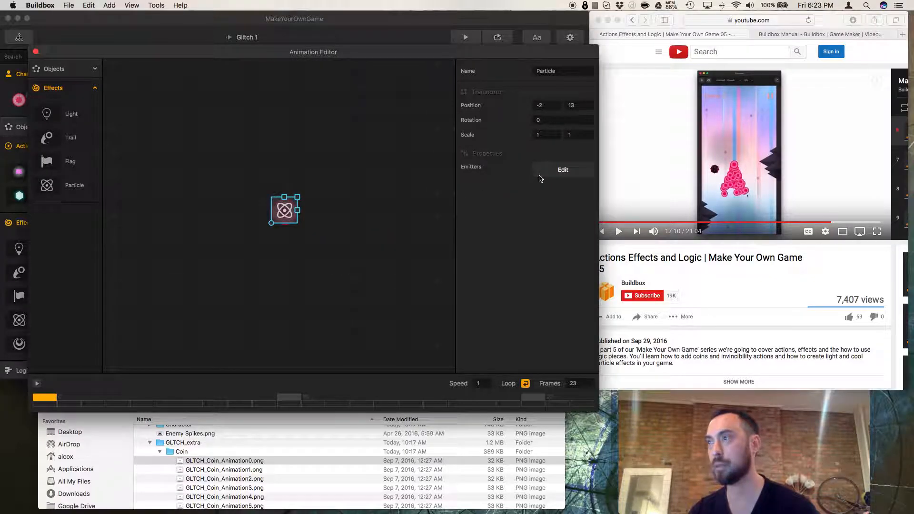
pyautogui.click(551, 173)
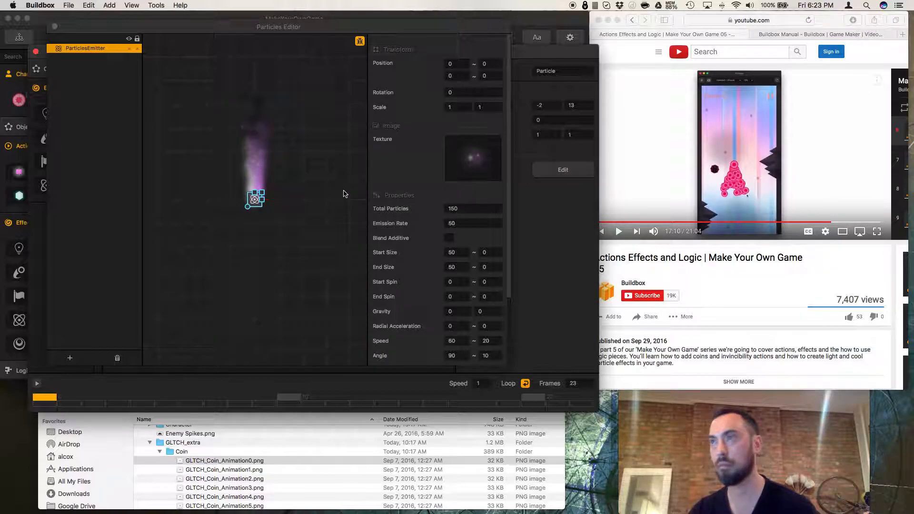
pyautogui.click(55, 27)
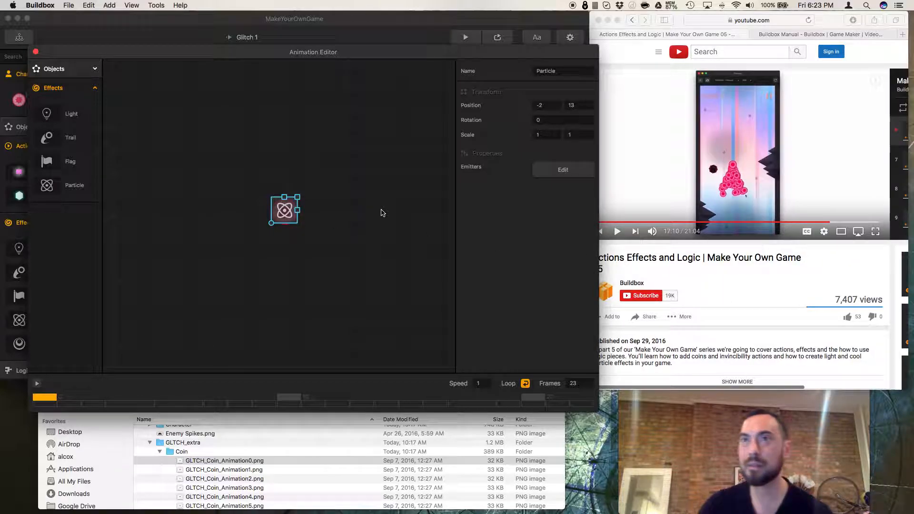
pyautogui.click(54, 69)
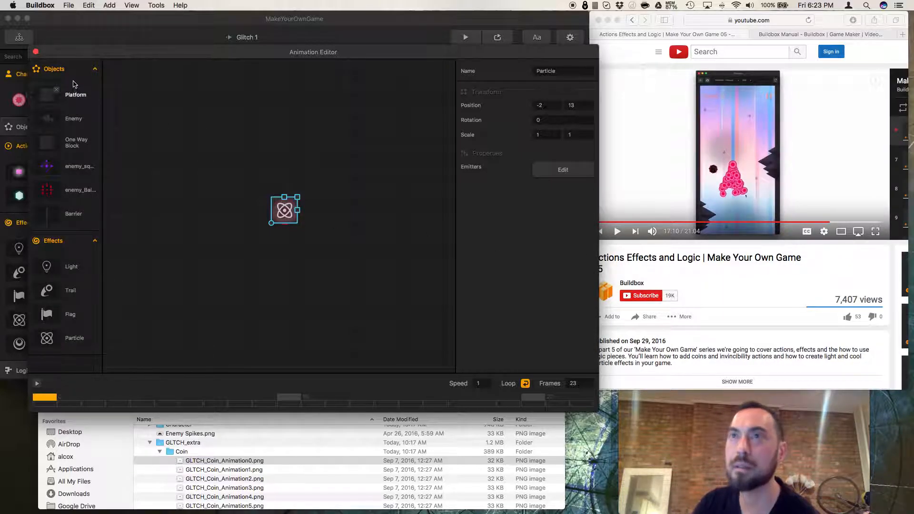
pyautogui.click(79, 71)
pyautogui.click(35, 51)
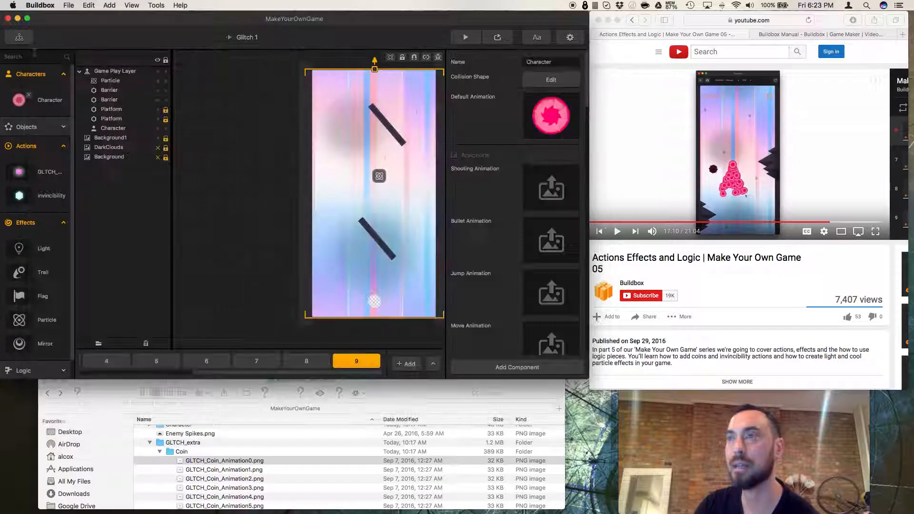
pyautogui.moveTo(533, 121)
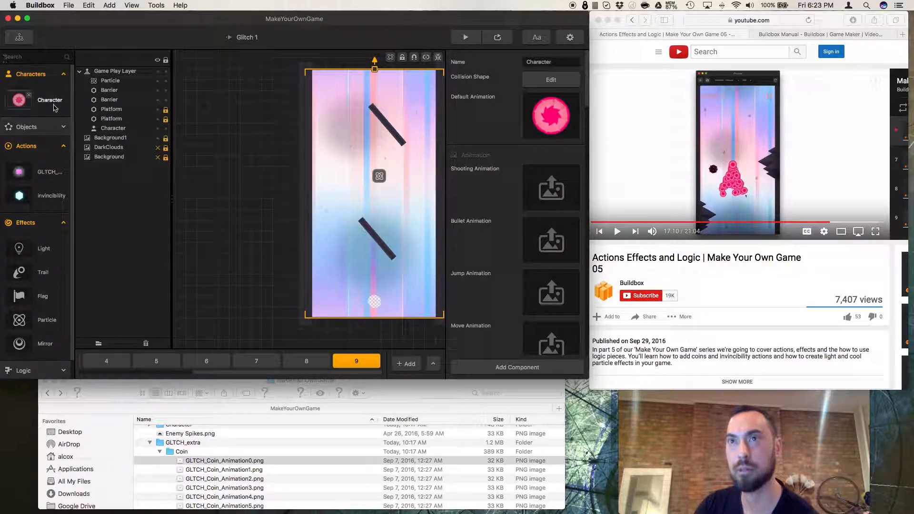
pyautogui.click(561, 100)
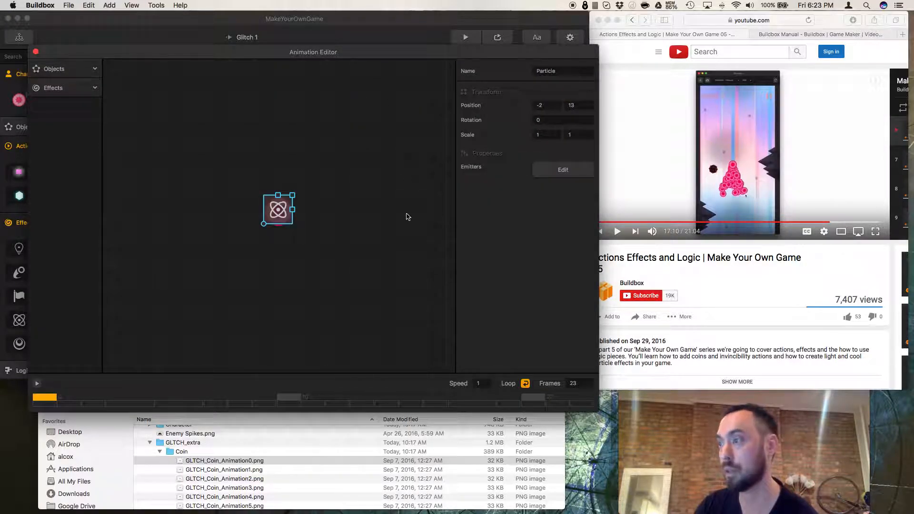
# Scrub the tutorial video back to review how the particle effect is arranged on the character.
pyautogui.click(645, 251)
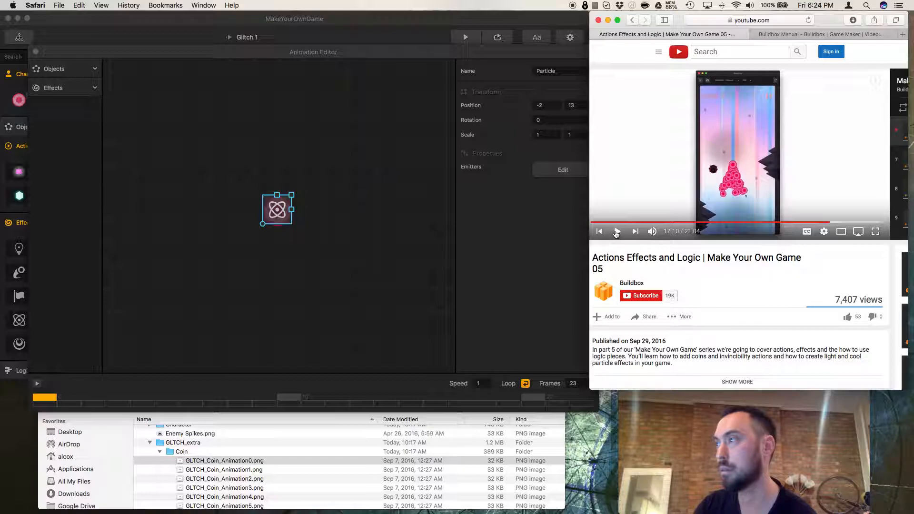
pyautogui.click(617, 231)
pyautogui.click(827, 222)
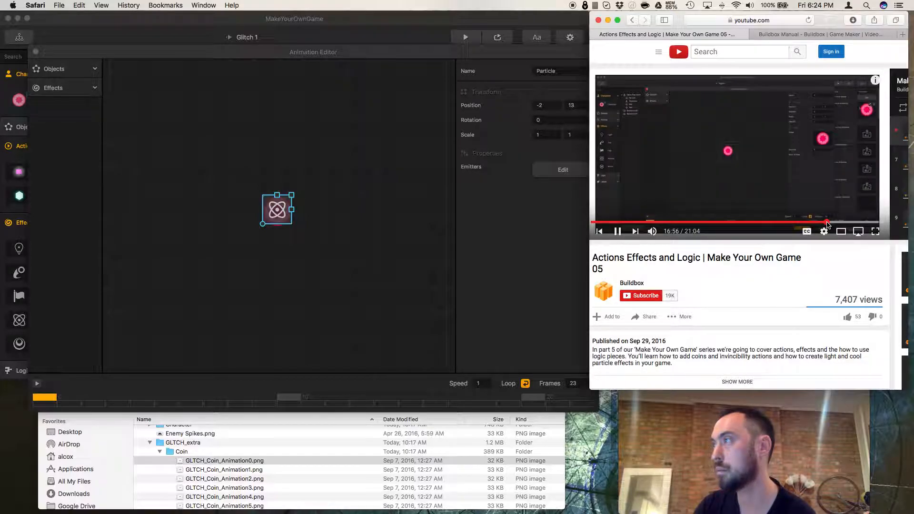
pyautogui.click(823, 222)
pyautogui.hscroll(1, 627, 233)
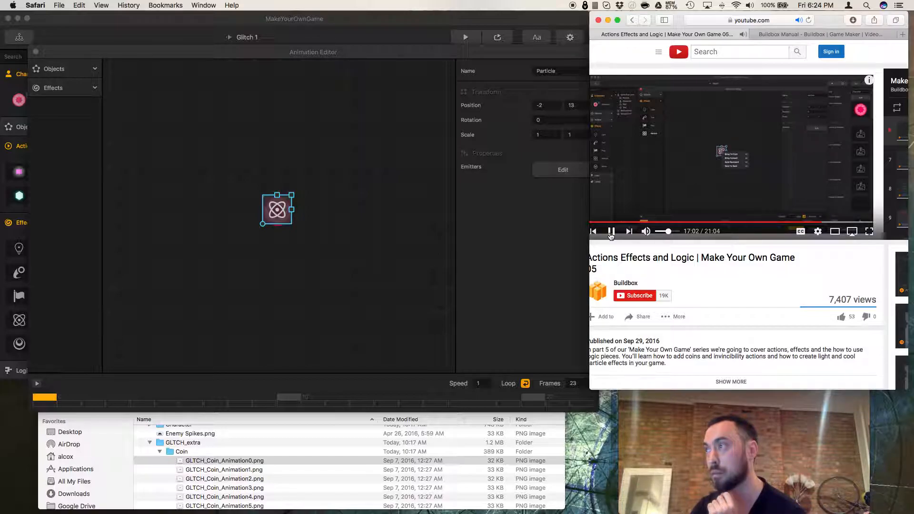
pyautogui.click(611, 232)
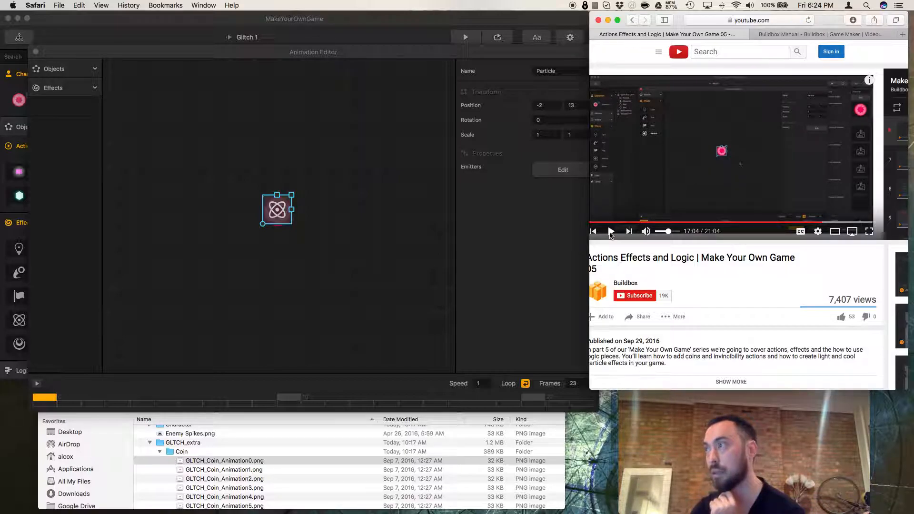
# Open the particle effect's arrange options and adjust its rotation to about 1.6 degrees.
pyautogui.rightClick(276, 205)
pyautogui.click(313, 188)
pyautogui.click(278, 208)
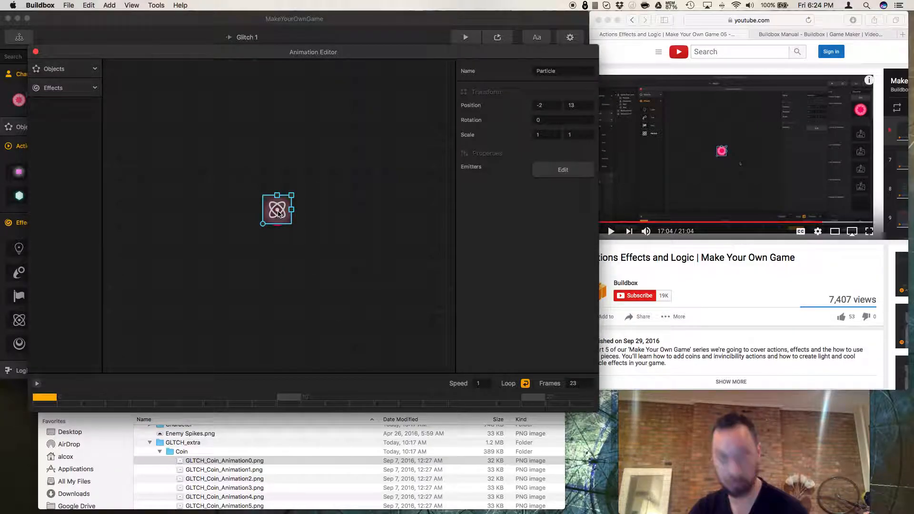
pyautogui.rightClick(279, 213)
pyautogui.click(276, 208)
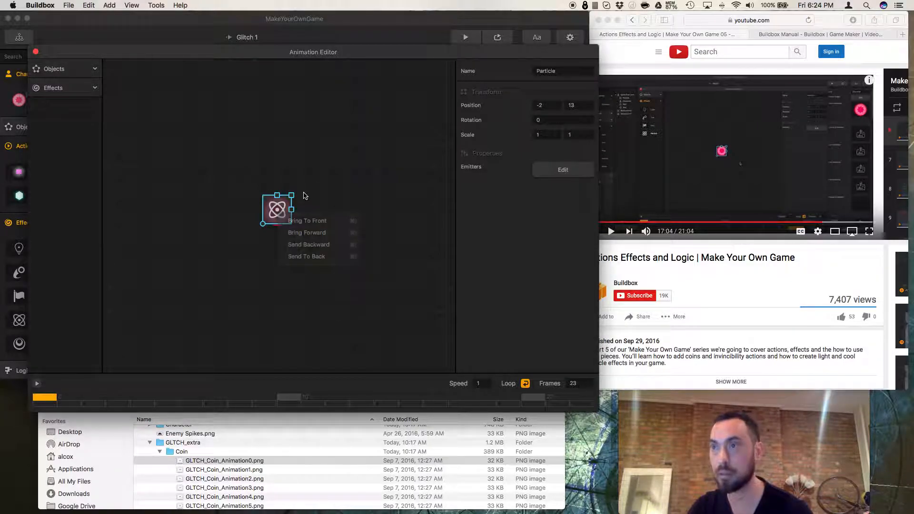
pyautogui.moveTo(269, 226); pyautogui.dragTo(276, 224)
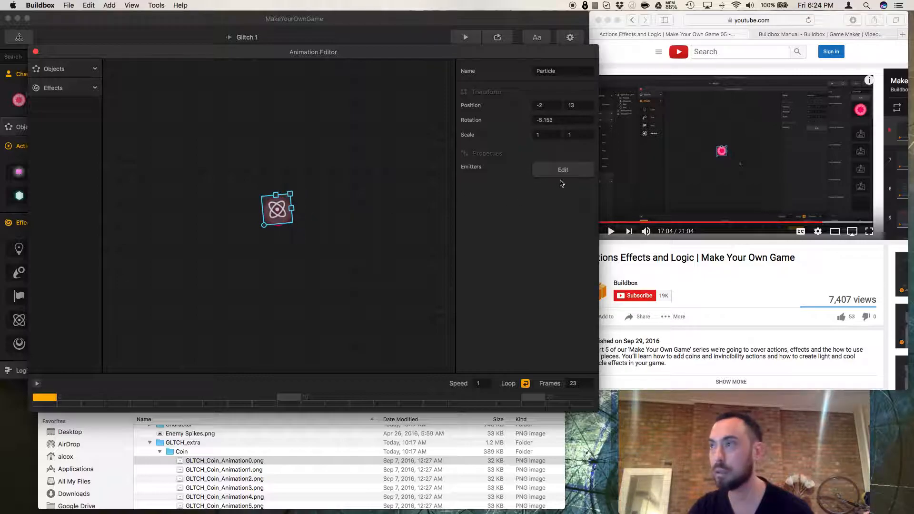
pyautogui.click(563, 171)
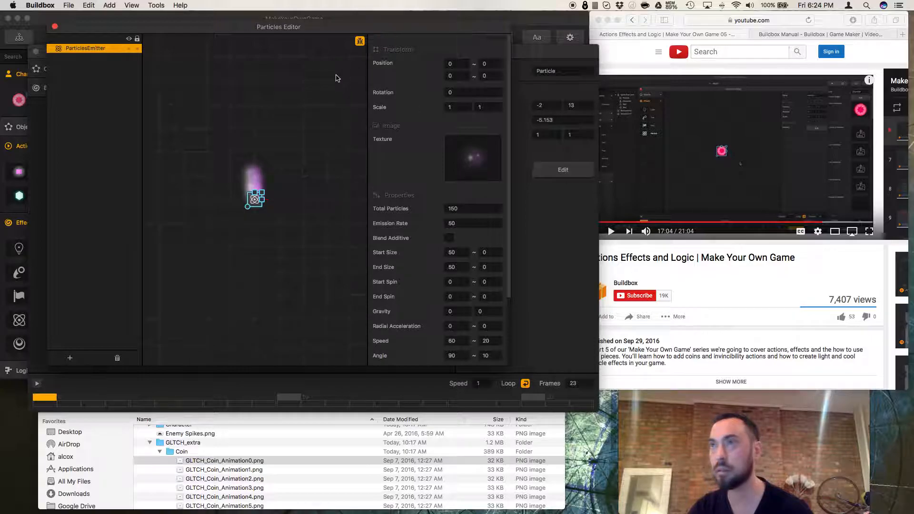
pyautogui.click(53, 23)
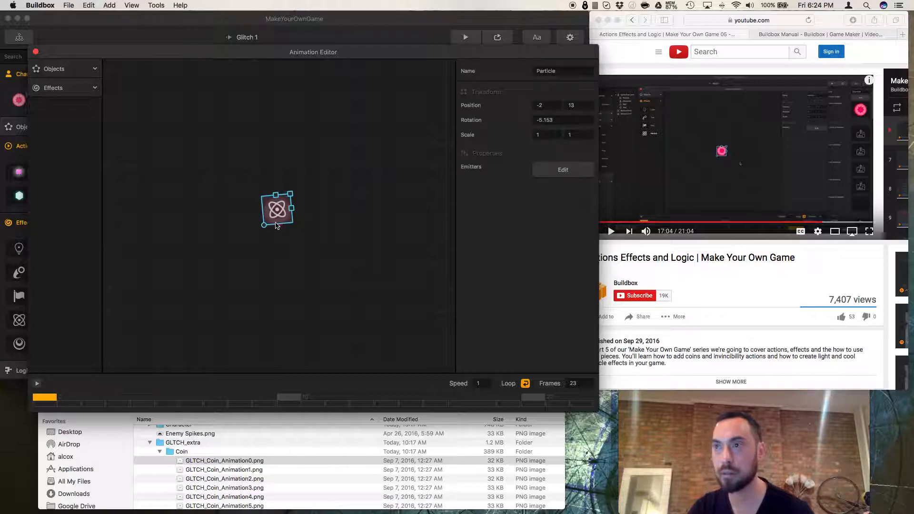
pyautogui.moveTo(264, 228); pyautogui.dragTo(262, 223)
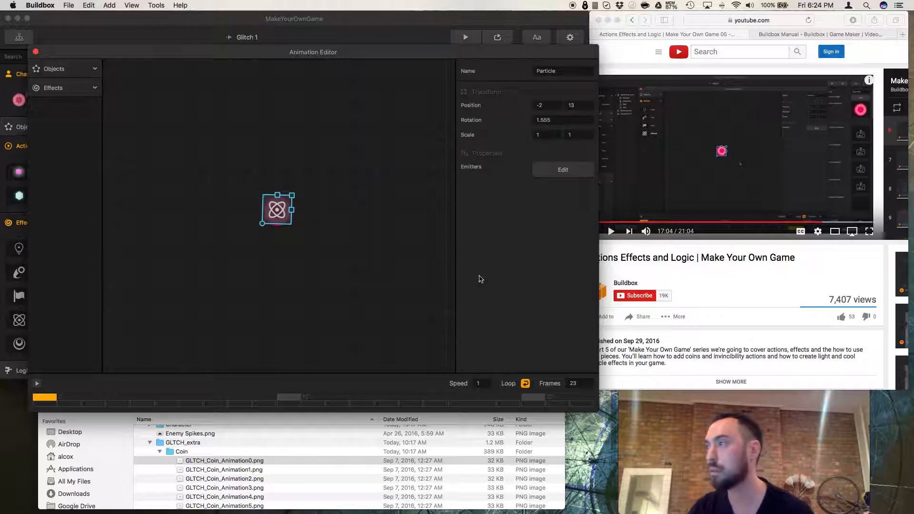
# Send the particle effect to the back, behind the character, as shown in the tutorial video.
pyautogui.click(709, 258)
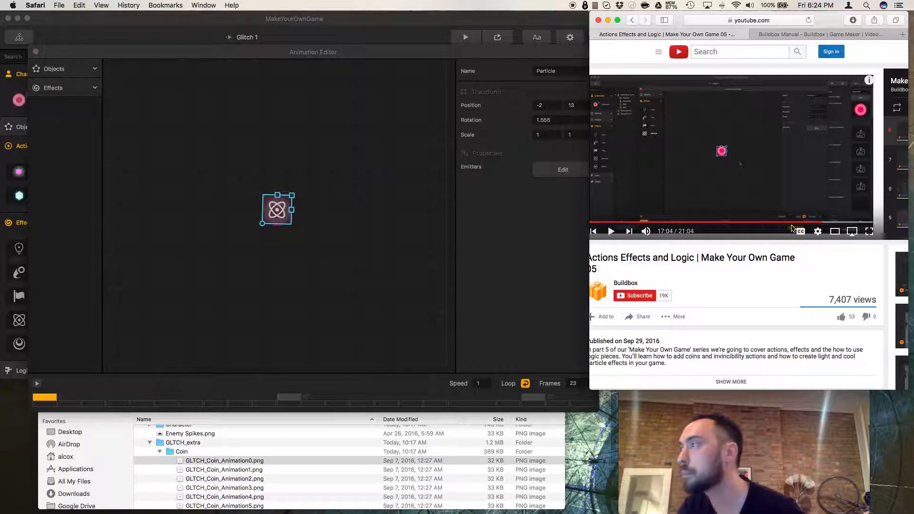
pyautogui.click(820, 224)
pyautogui.click(823, 224)
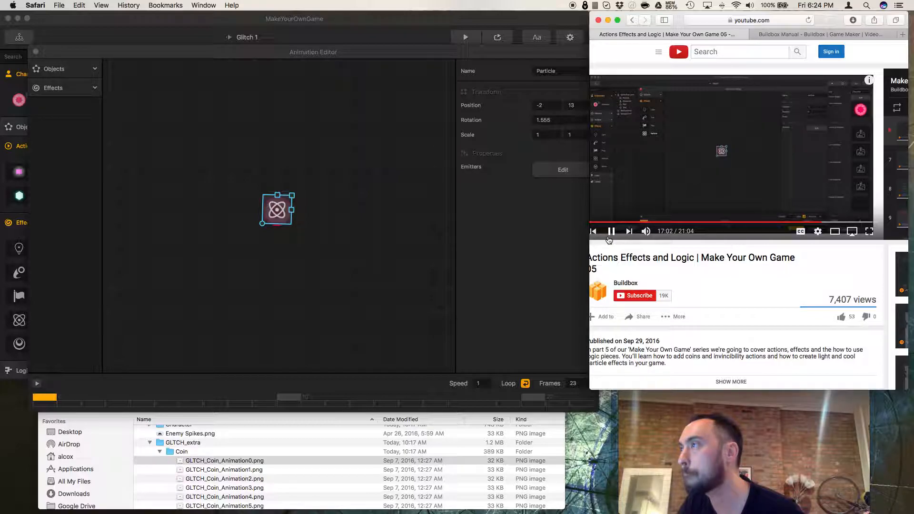
pyautogui.click(609, 239)
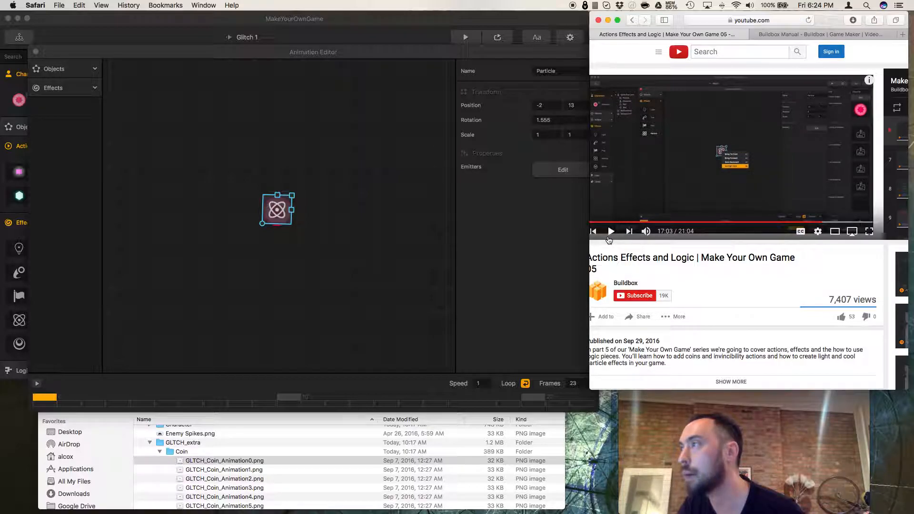
pyautogui.rightClick(275, 210)
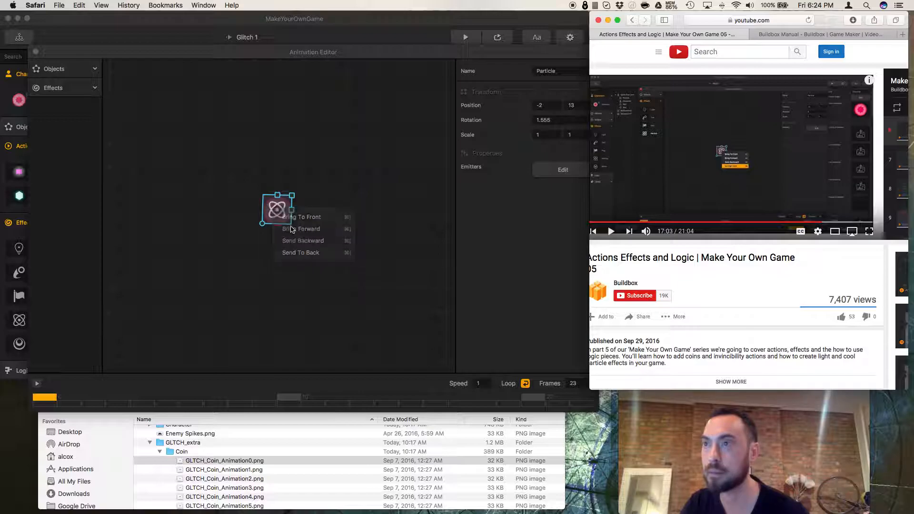
pyautogui.click(291, 229)
pyautogui.click(314, 210)
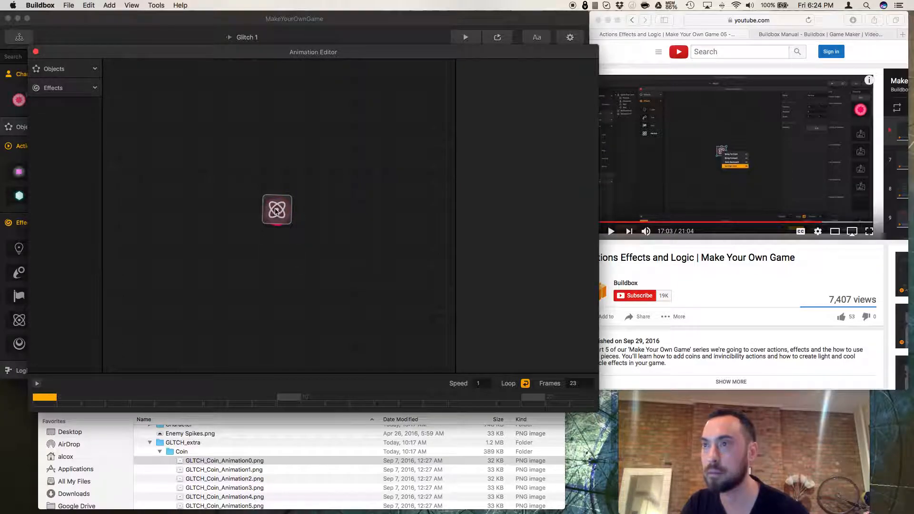
pyautogui.rightClick(276, 212)
pyautogui.click(296, 256)
# Reopen the particle effect's emitter in the Particles Editor.
pyautogui.click(623, 257)
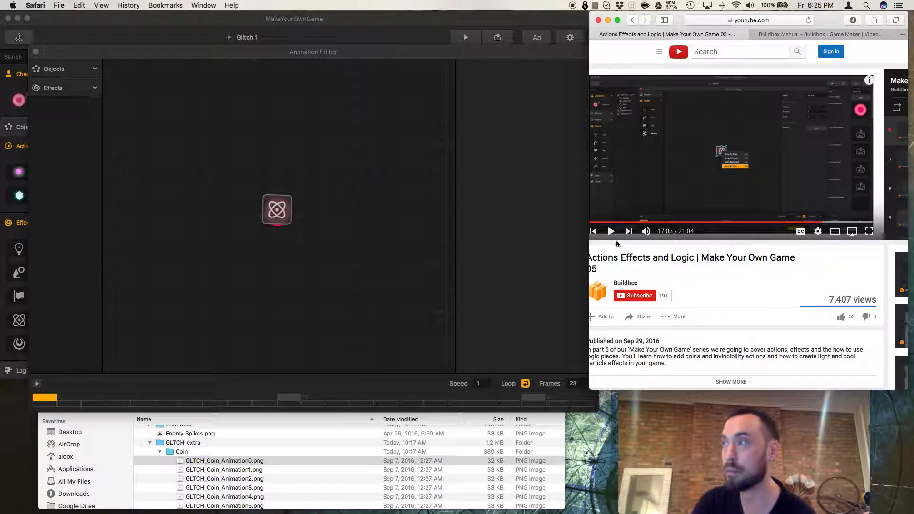
pyautogui.click(611, 232)
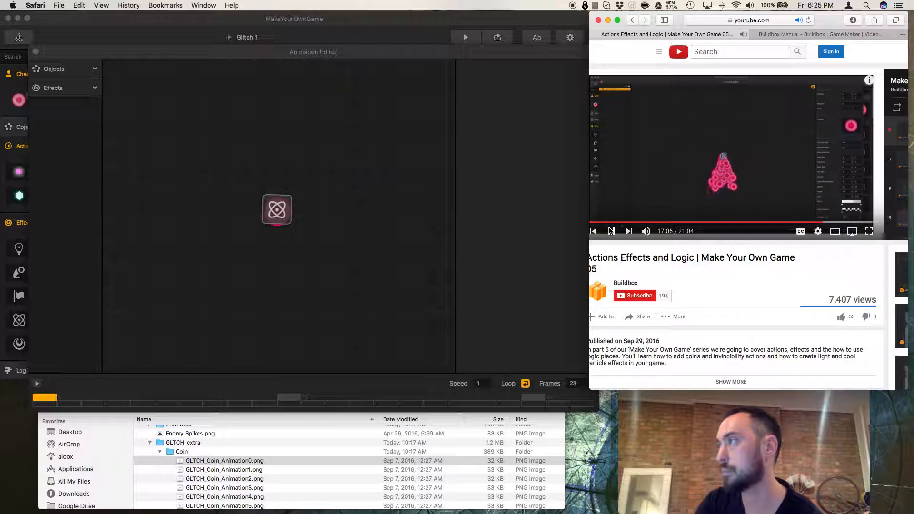
pyautogui.click(611, 232)
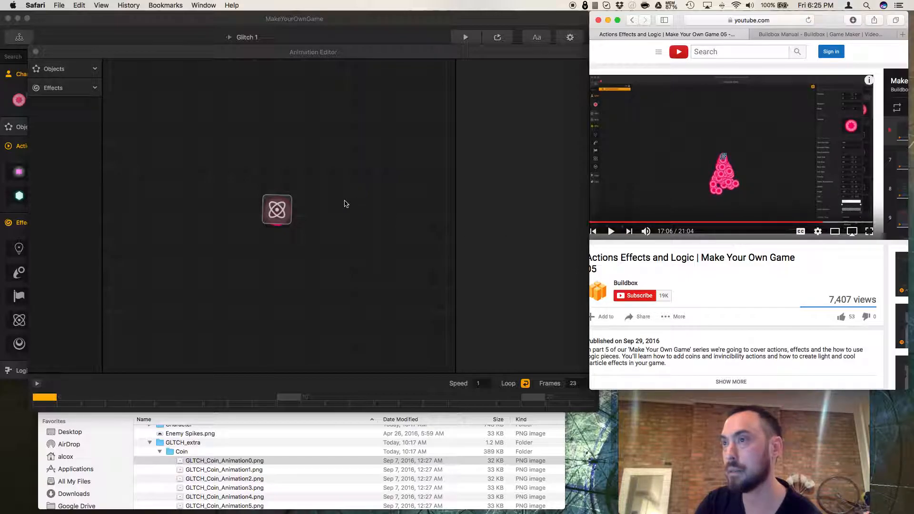
pyautogui.click(346, 204)
pyautogui.click(281, 215)
pyautogui.click(574, 175)
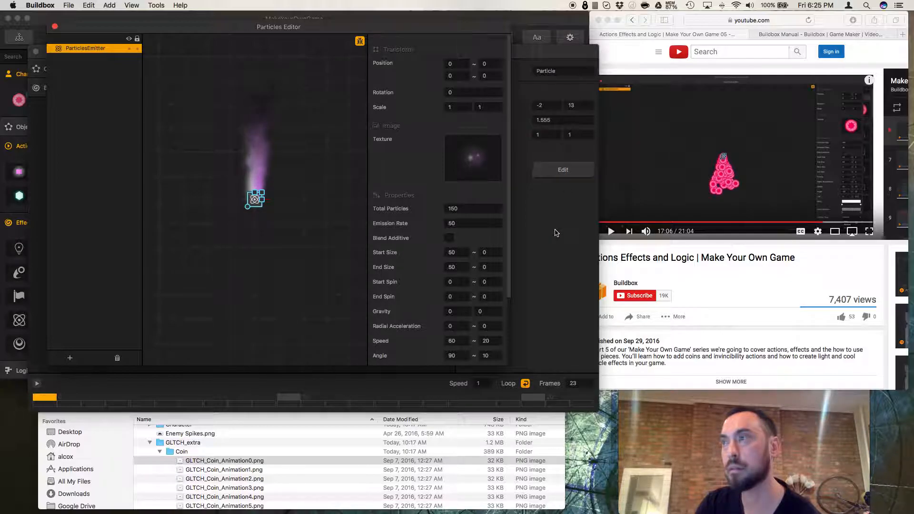
pyautogui.scroll(10, 251, 464)
pyautogui.scroll(-5, 251, 465)
pyautogui.scroll(-3, 249, 465)
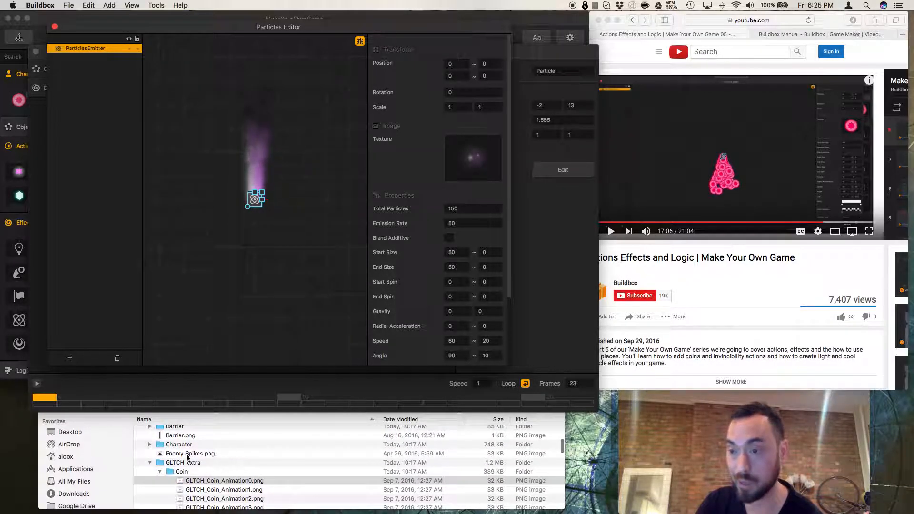
# Set the emitter texture to Glitch_Ball_Default.png from the project's Character folder.
pyautogui.click(161, 472)
pyautogui.scroll(-3, 175, 456)
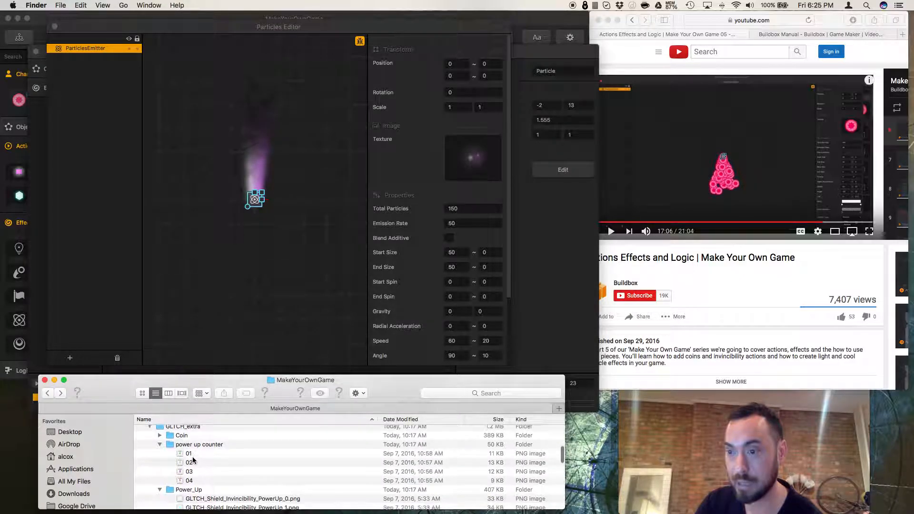
pyautogui.click(160, 443)
pyautogui.scroll(5, 190, 464)
pyautogui.scroll(-5, 192, 468)
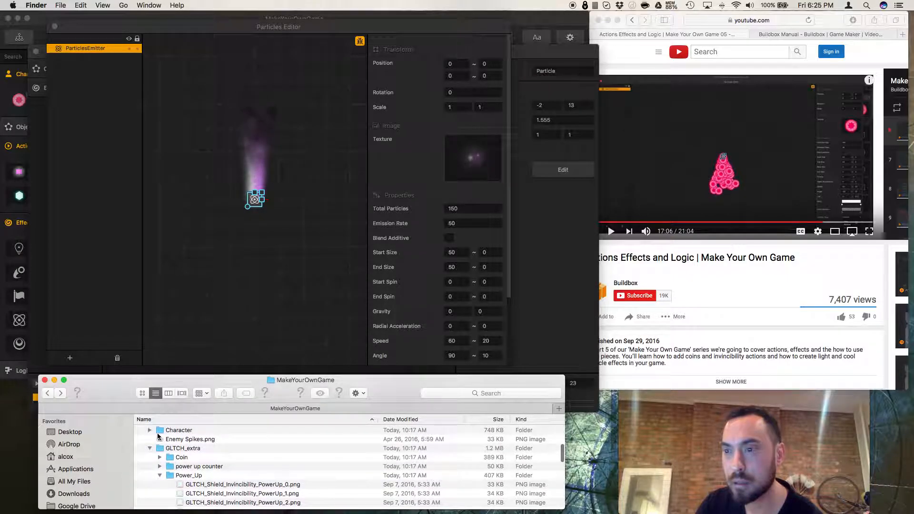
pyautogui.click(150, 432)
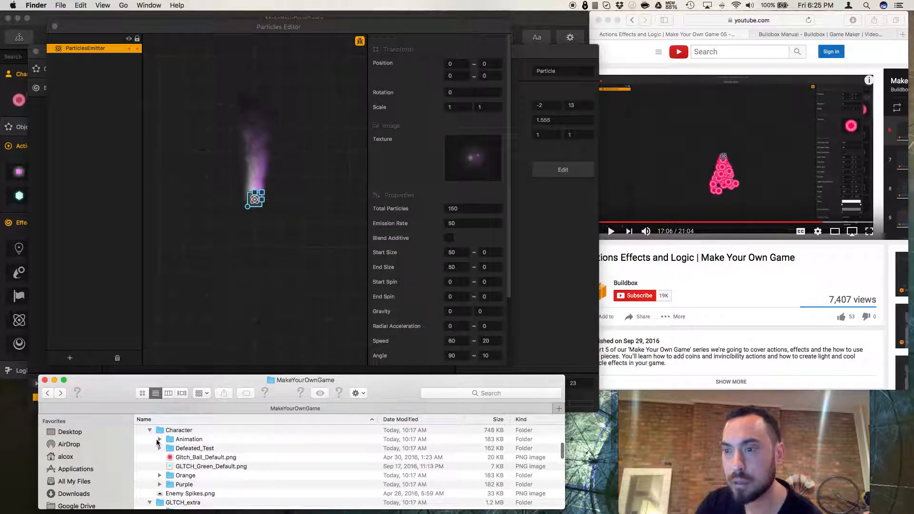
pyautogui.click(183, 457)
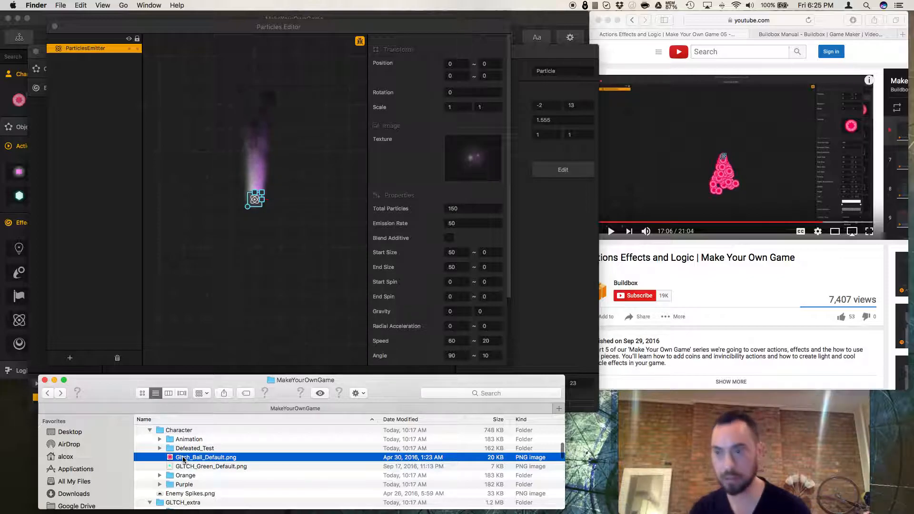
pyautogui.press('space')
pyautogui.press('space')
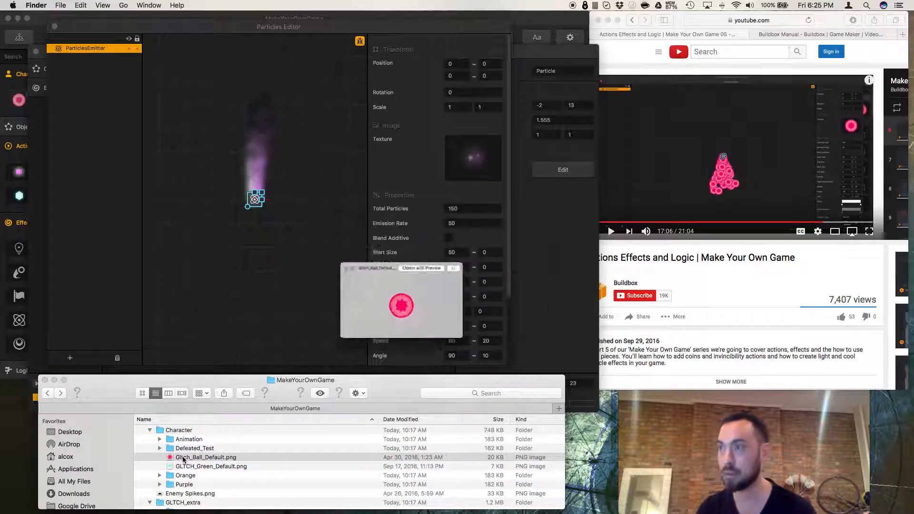
pyautogui.moveTo(182, 458); pyautogui.dragTo(459, 174)
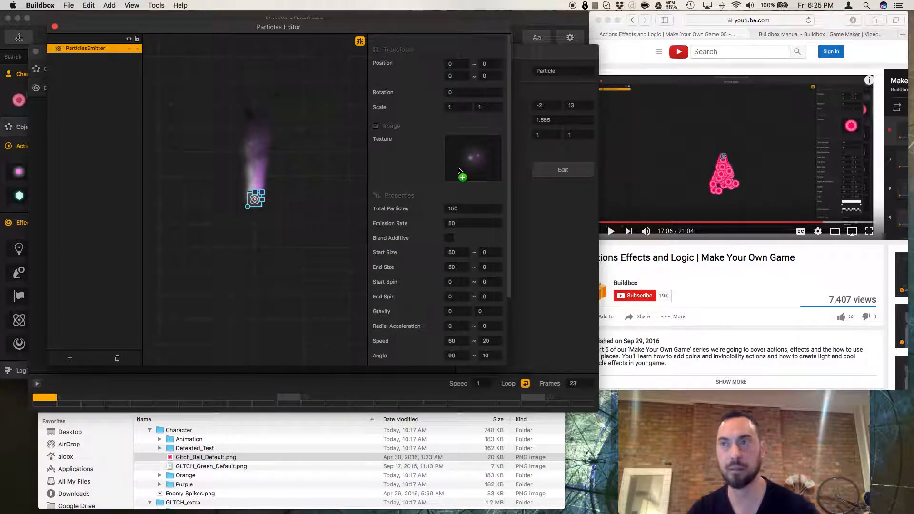
pyautogui.scroll(-3, 448, 340)
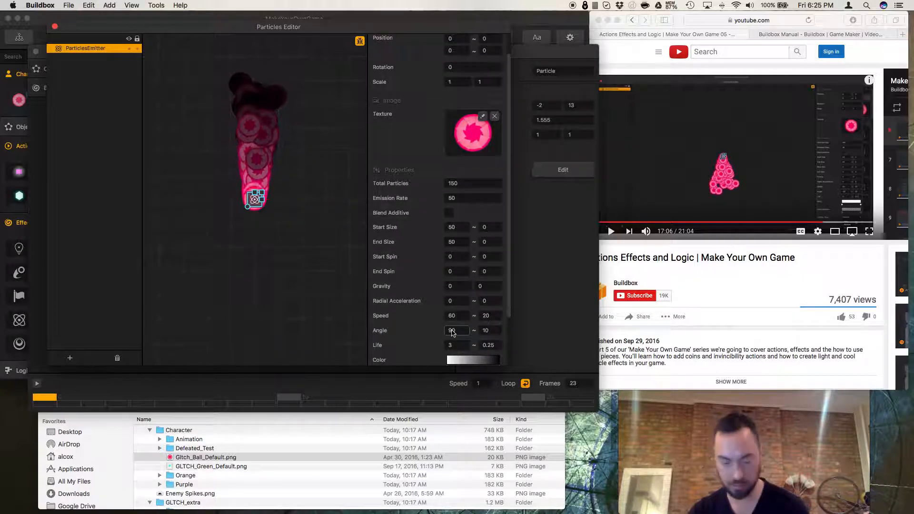
# Set the emission angle to -90 and reselect the emitter.
pyautogui.write('-')
pyautogui.click(315, 299)
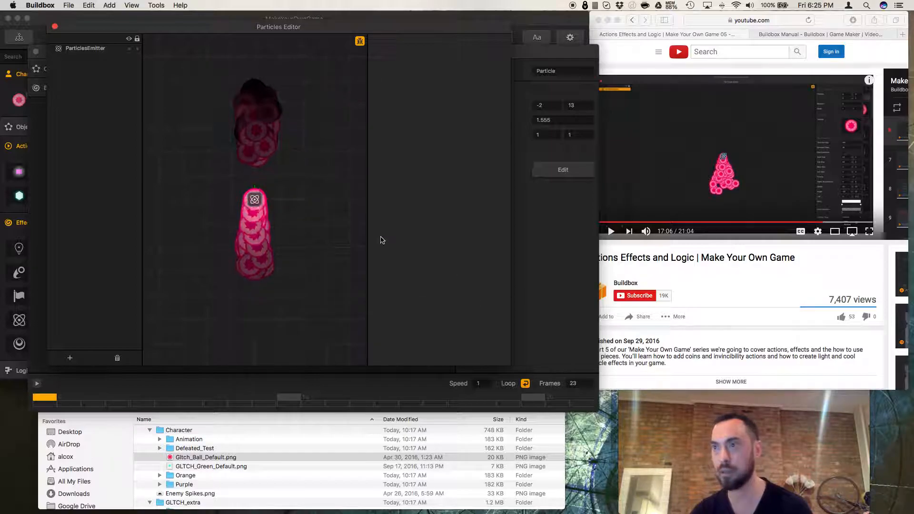
pyautogui.click(255, 203)
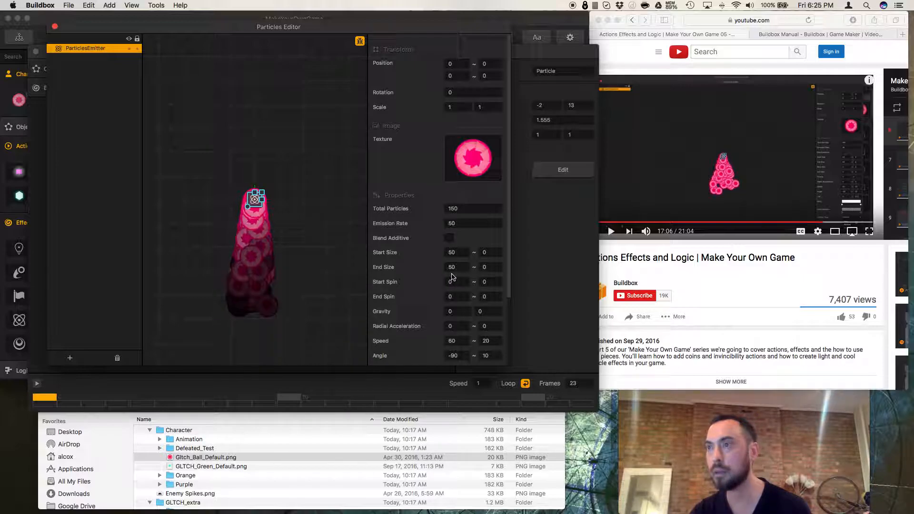
# Set the particles' start size to 25 and end size to 5.
pyautogui.click(444, 252)
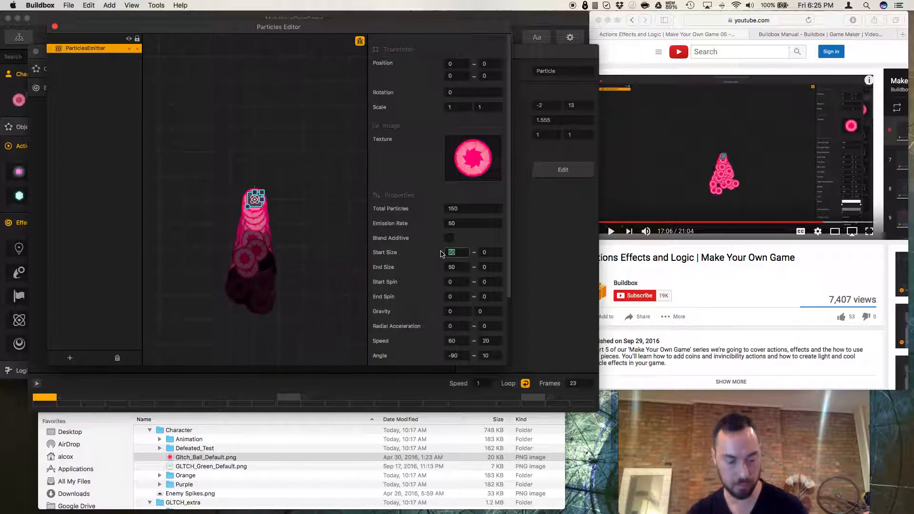
pyautogui.click(457, 266)
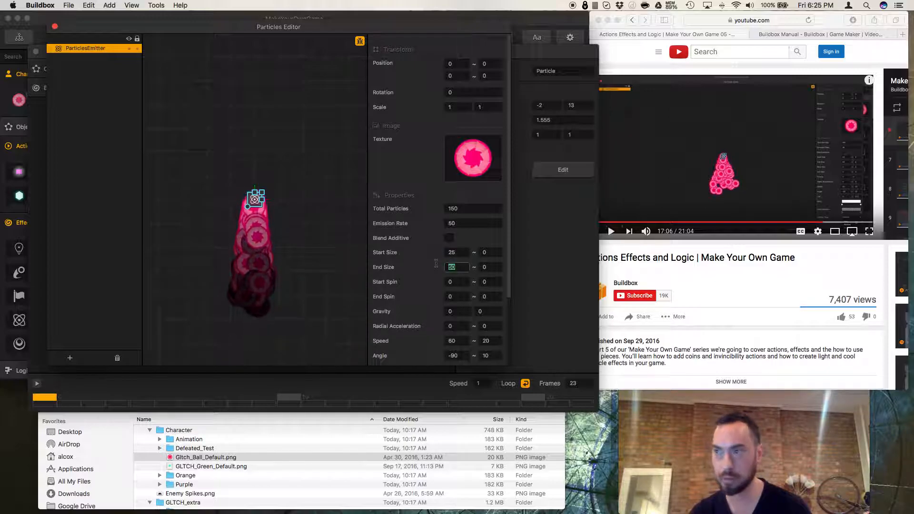
pyautogui.write('5')
pyautogui.click(310, 264)
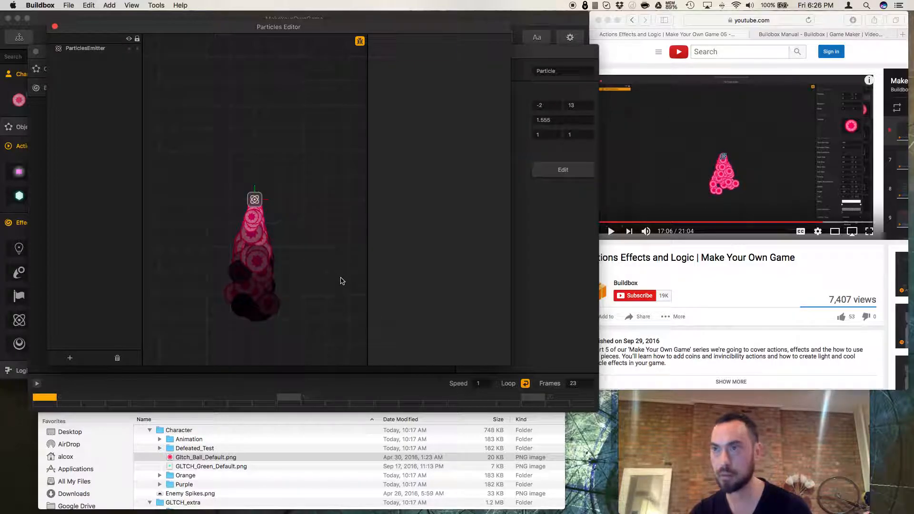
pyautogui.click(256, 201)
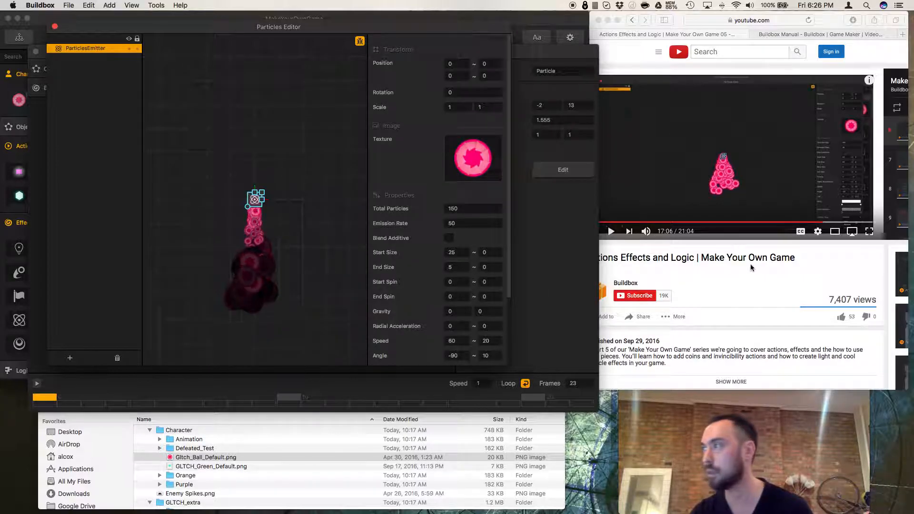
# Play the tutorial video briefly to compare the particle trail settings.
pyautogui.scroll(-4, 482, 281)
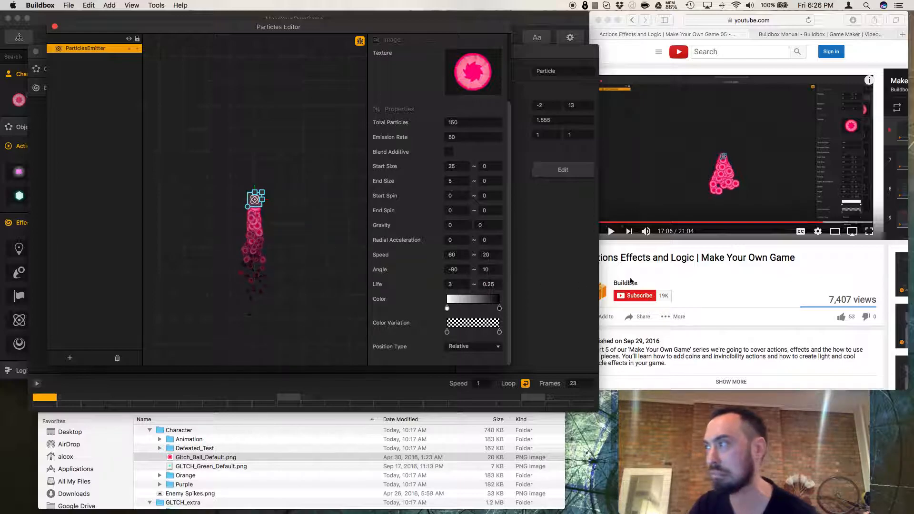
pyautogui.hscroll(2, 656, 268)
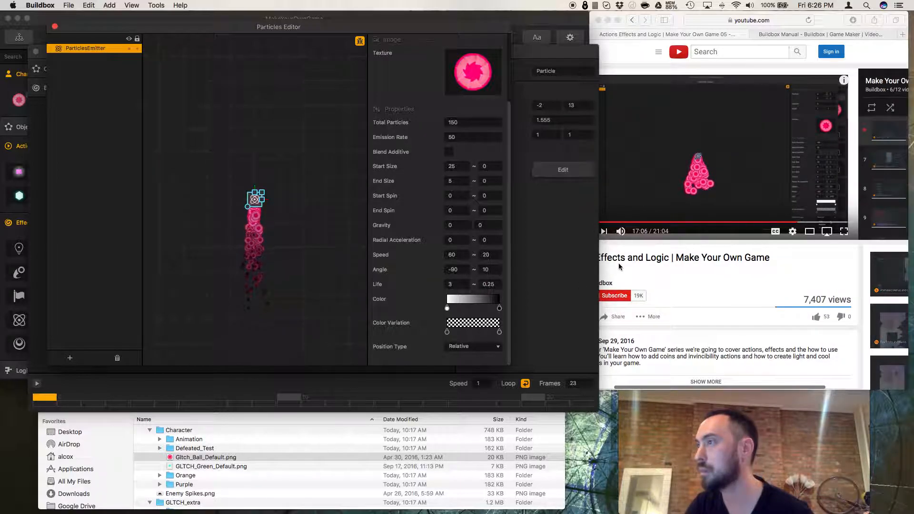
pyautogui.click(601, 253)
pyautogui.hscroll(-3, 611, 261)
pyautogui.click(622, 232)
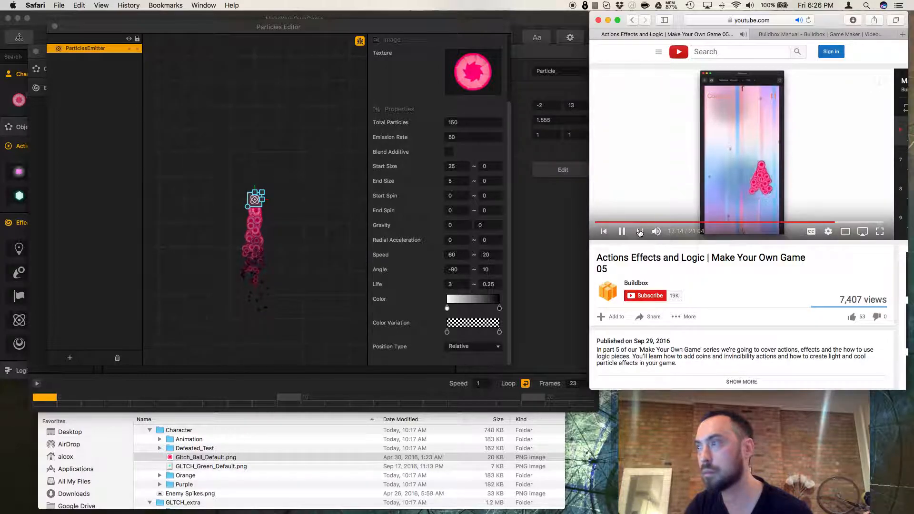
pyautogui.click(621, 231)
# Set the emitter's position type to Grouped and close the Particles and Animation editors.
pyautogui.click(474, 347)
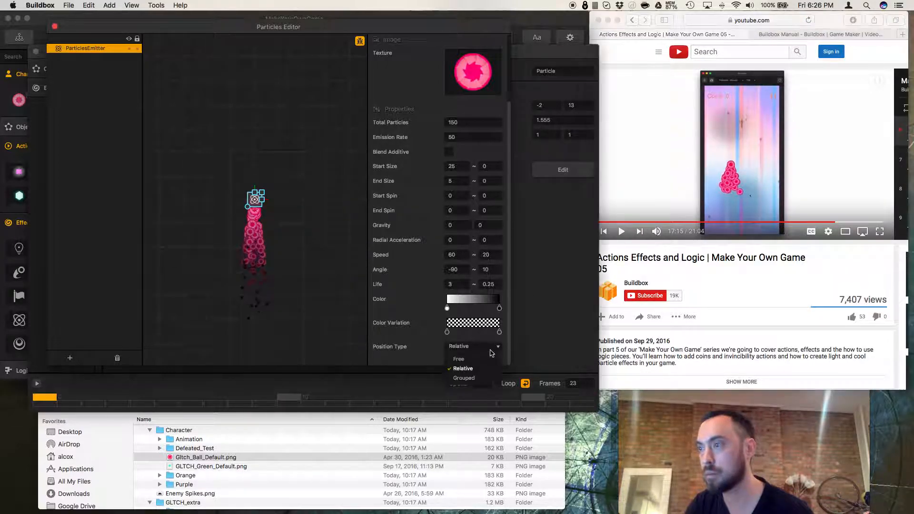
pyautogui.click(464, 378)
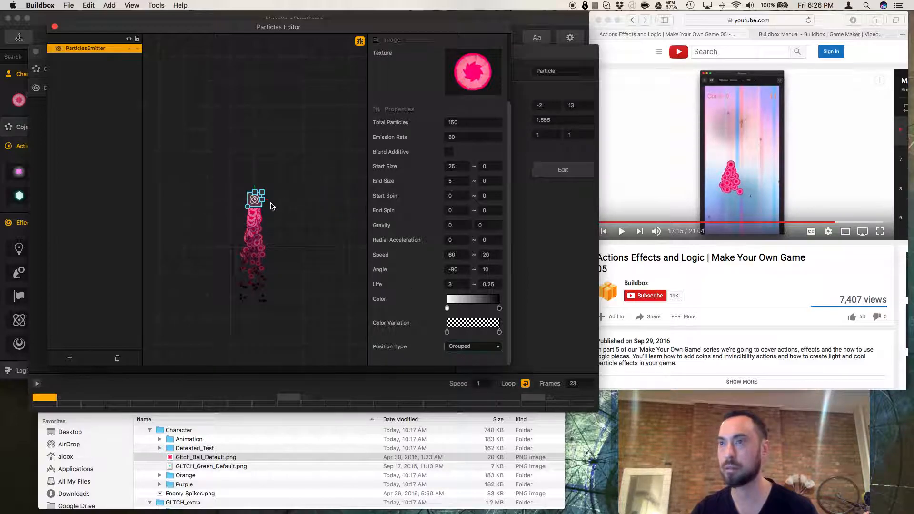
pyautogui.click(55, 27)
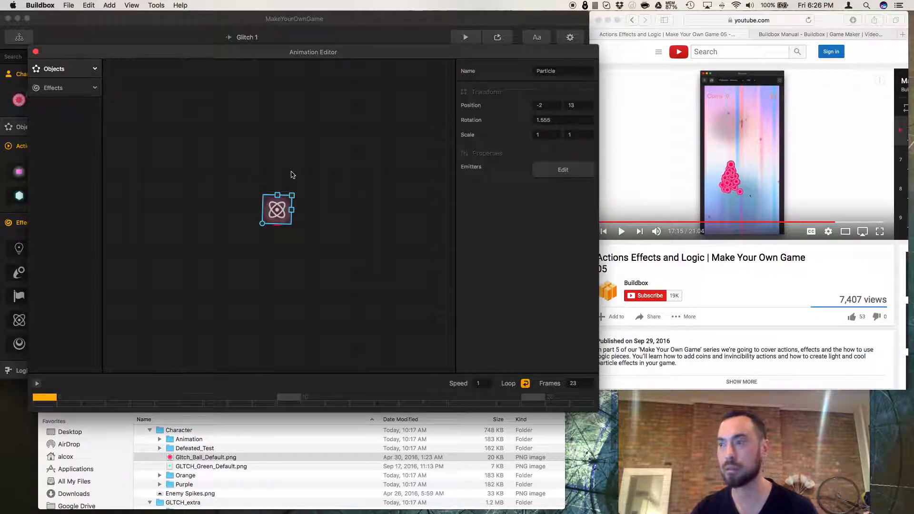
pyautogui.click(35, 52)
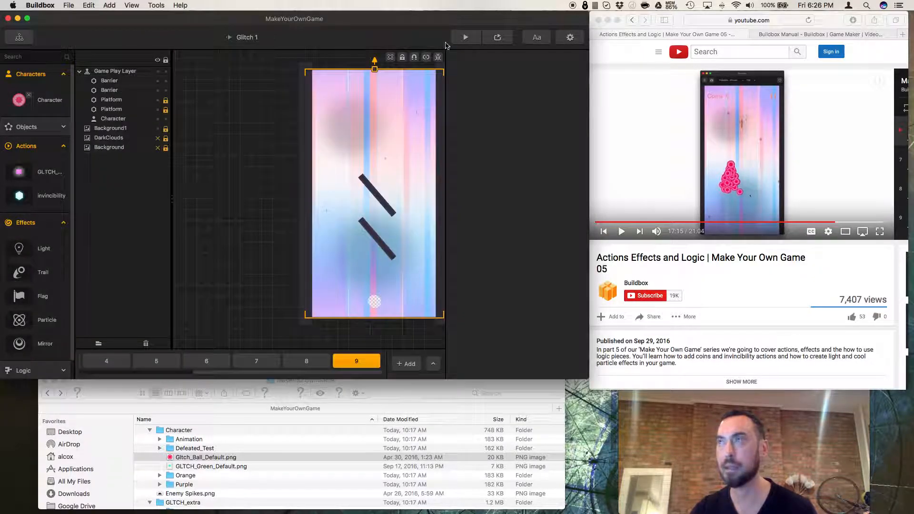
# Preview the level, tapping to move the character and test the particle trail.
pyautogui.click(499, 38)
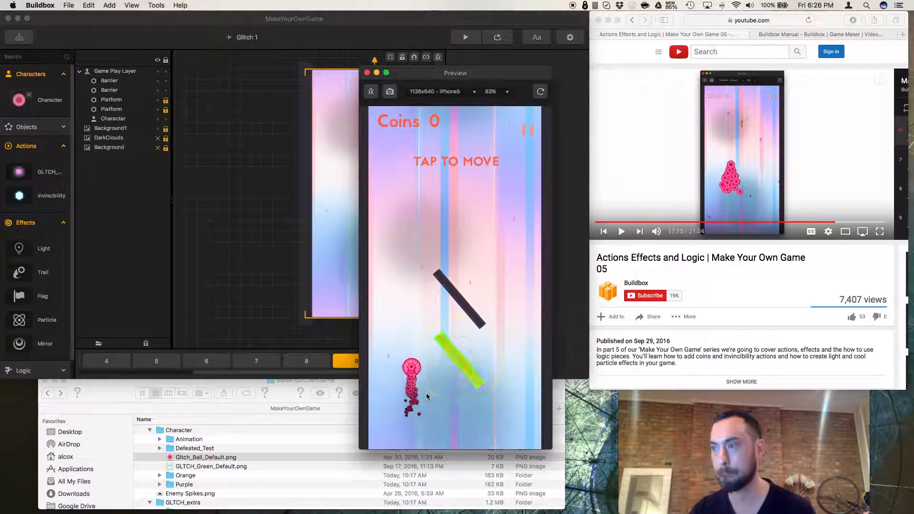
pyautogui.click(433, 384)
pyautogui.click(433, 384)
pyautogui.click(433, 383)
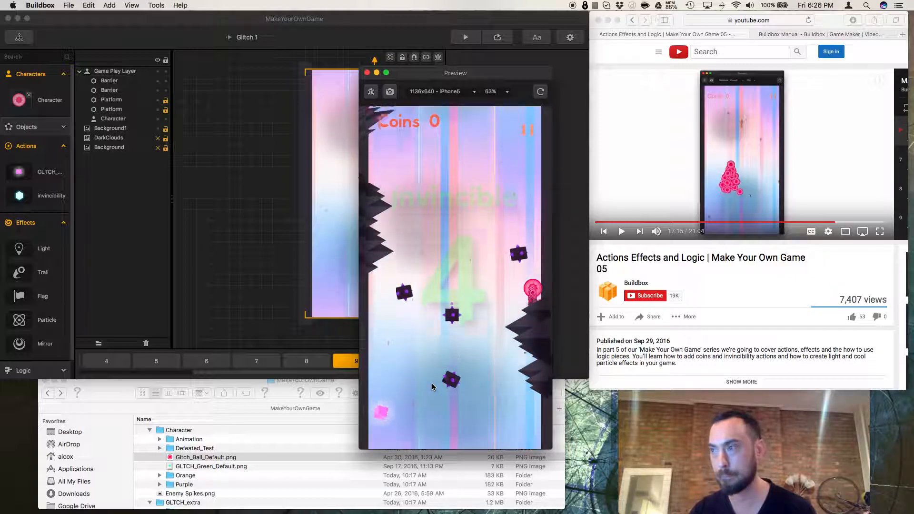
pyautogui.click(433, 384)
pyautogui.click(433, 384)
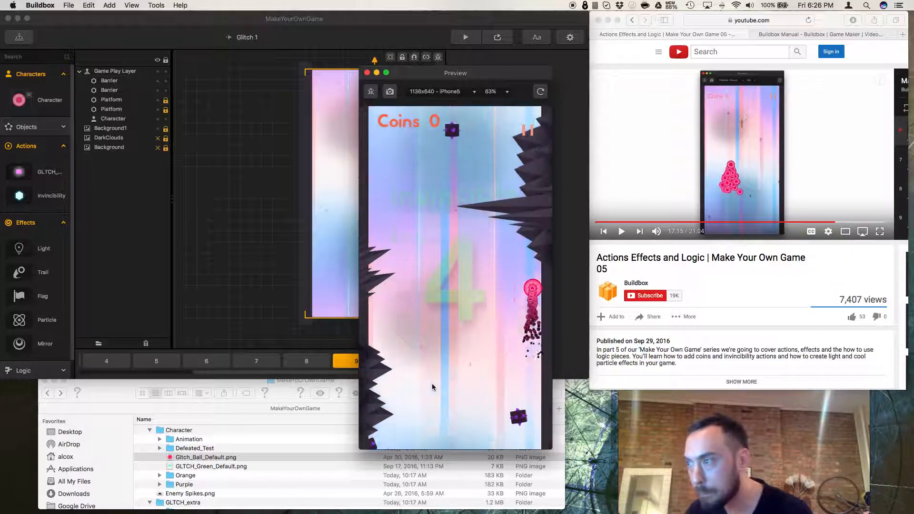
pyautogui.click(432, 384)
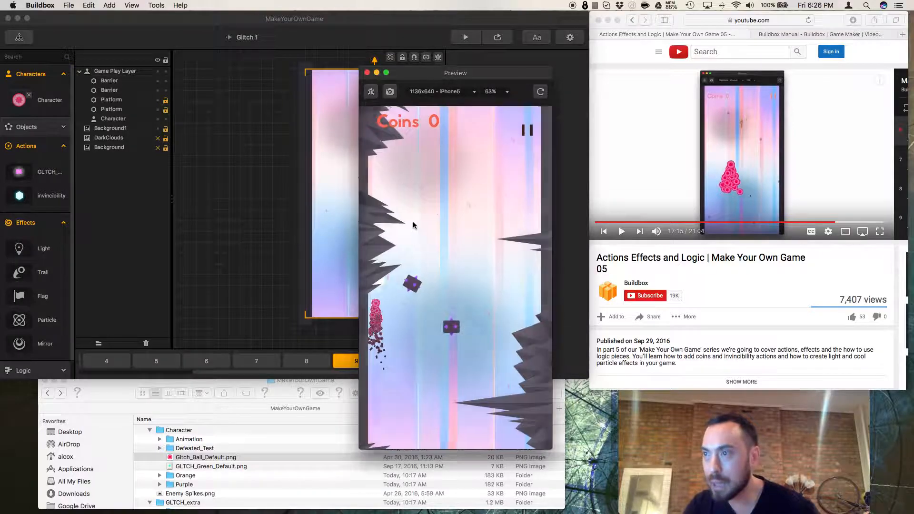
pyautogui.click(367, 73)
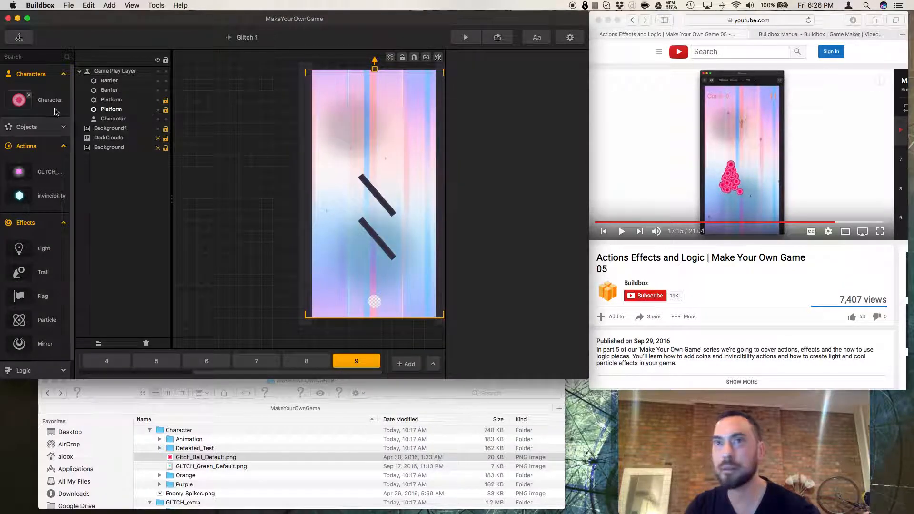
# Open the character's default animation and send the particle effect backward.
pyautogui.click(47, 102)
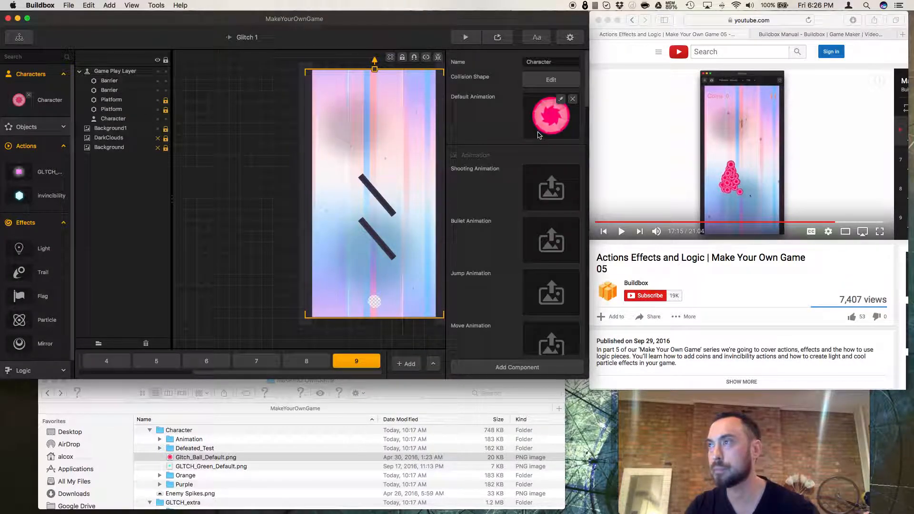
pyautogui.click(561, 101)
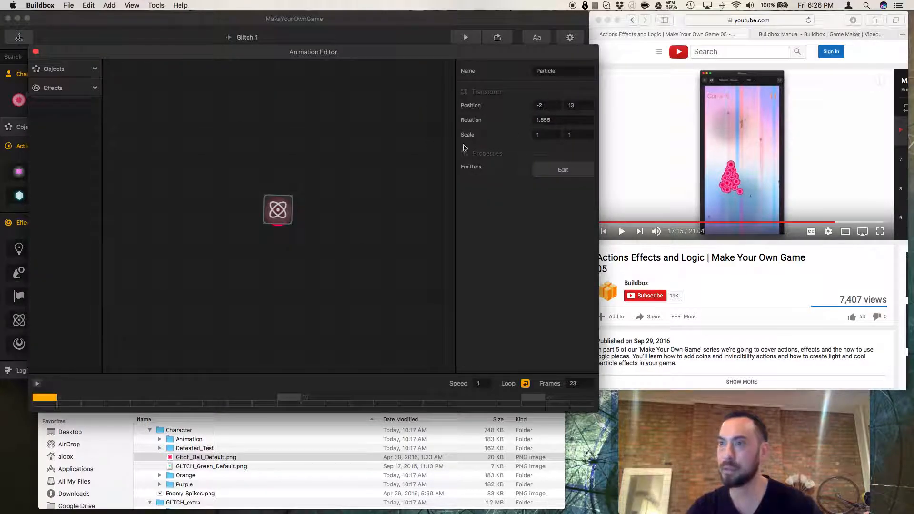
pyautogui.click(284, 203)
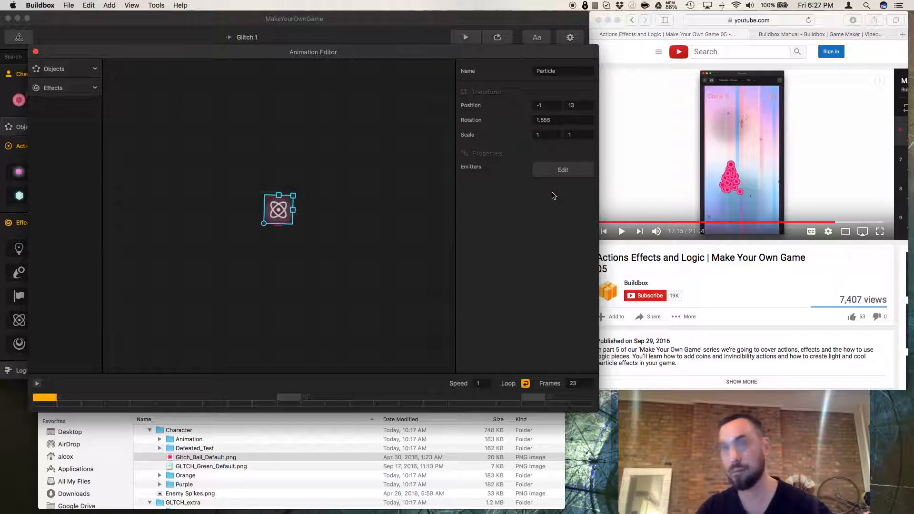
pyautogui.click(367, 216)
pyautogui.rightClick(268, 213)
pyautogui.rightClick(329, 186)
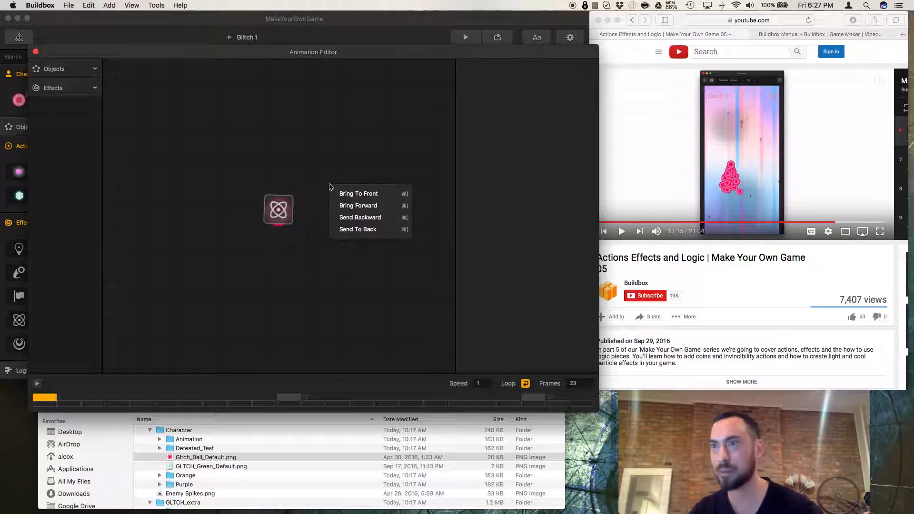
pyautogui.click(333, 217)
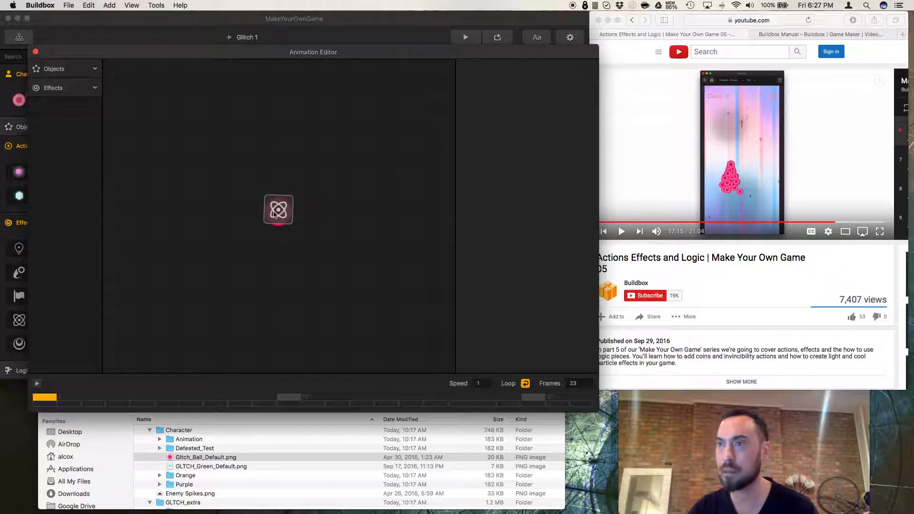
# Reopen the particle emitter and set the start size to 45.
pyautogui.click(275, 215)
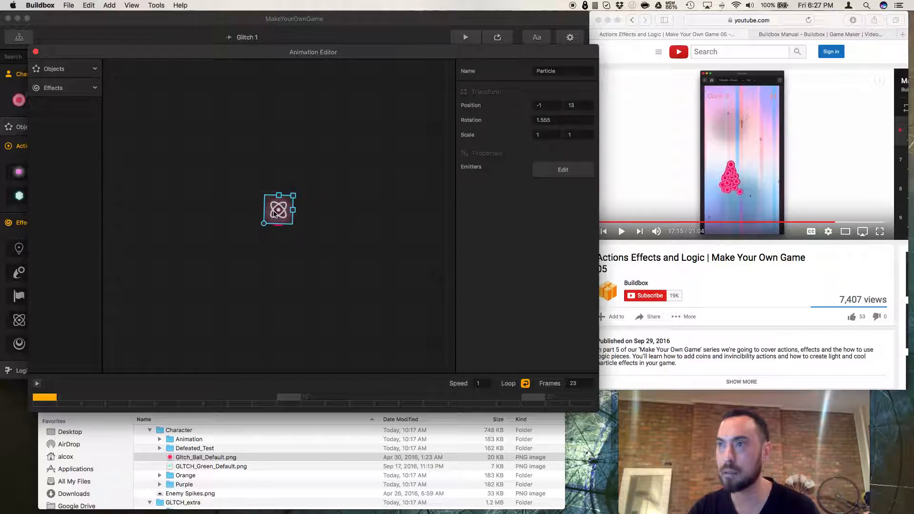
pyautogui.click(563, 171)
pyautogui.scroll(-2, 471, 244)
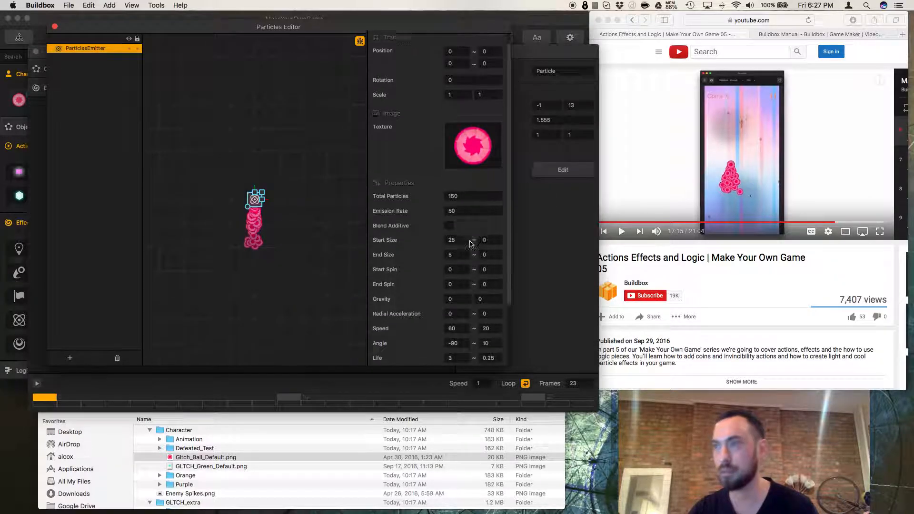
pyautogui.click(460, 223)
pyautogui.write('4')
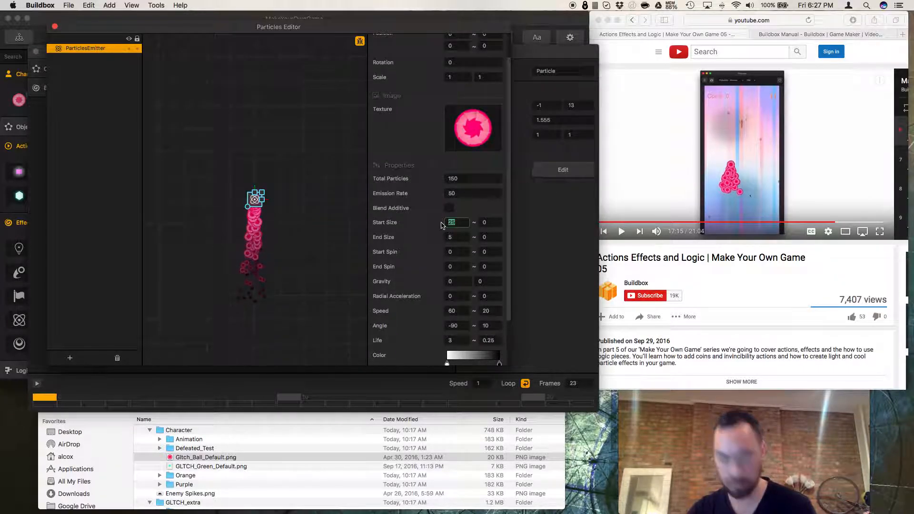
pyautogui.write('5')
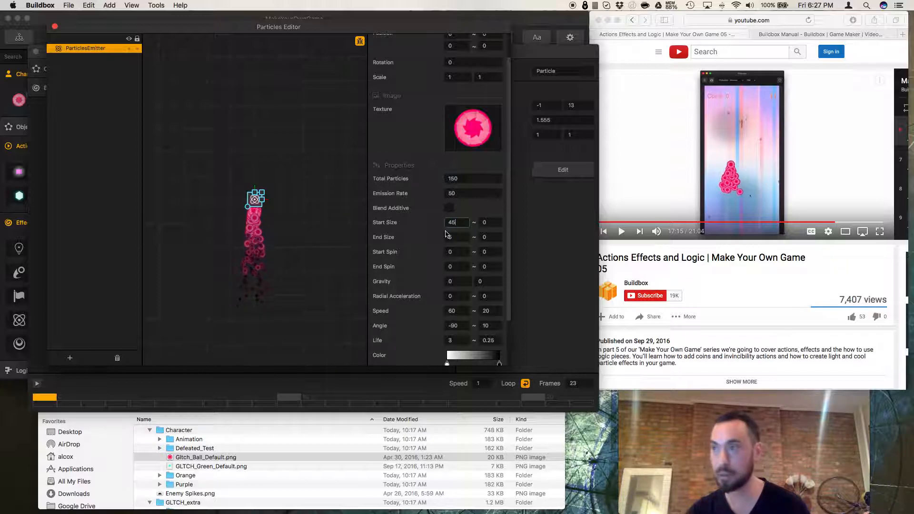
# Set the end color of the particle color gradient to Snow white.
pyautogui.scroll(-4, 410, 252)
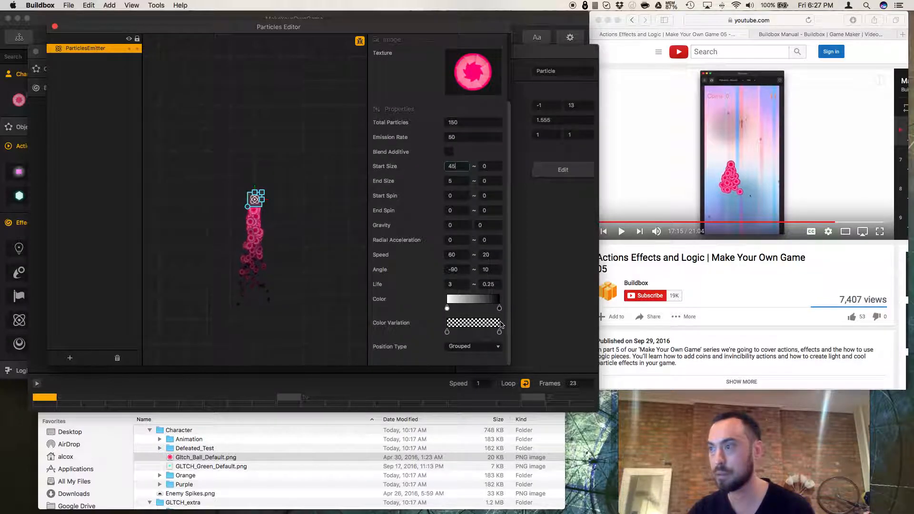
pyautogui.click(500, 309)
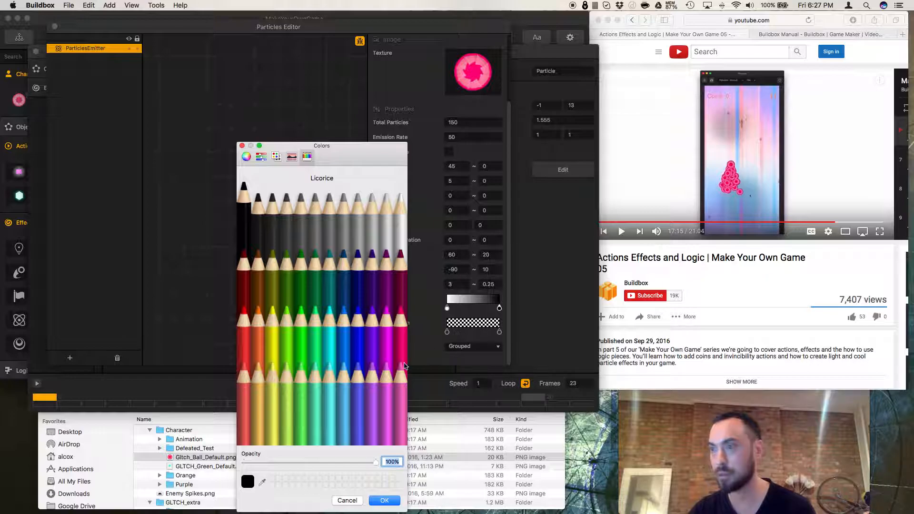
pyautogui.moveTo(295, 462); pyautogui.dragTo(291, 462)
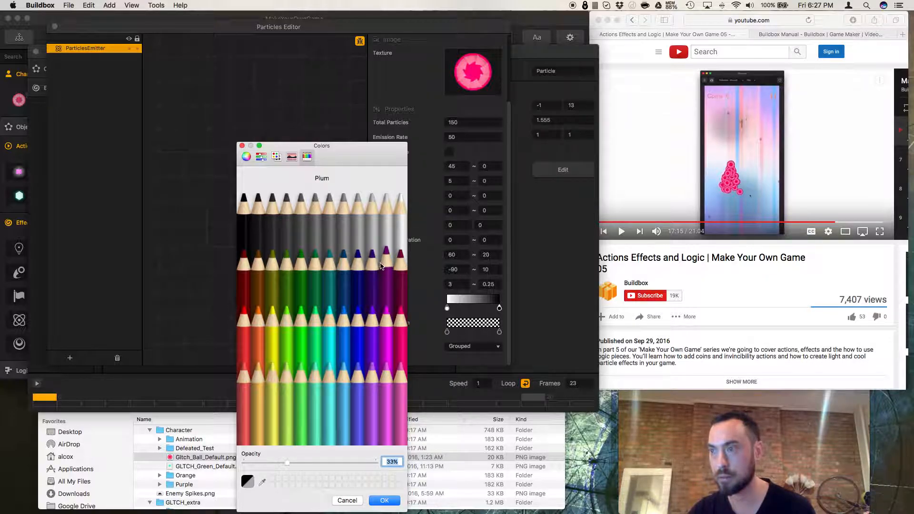
pyautogui.click(400, 220)
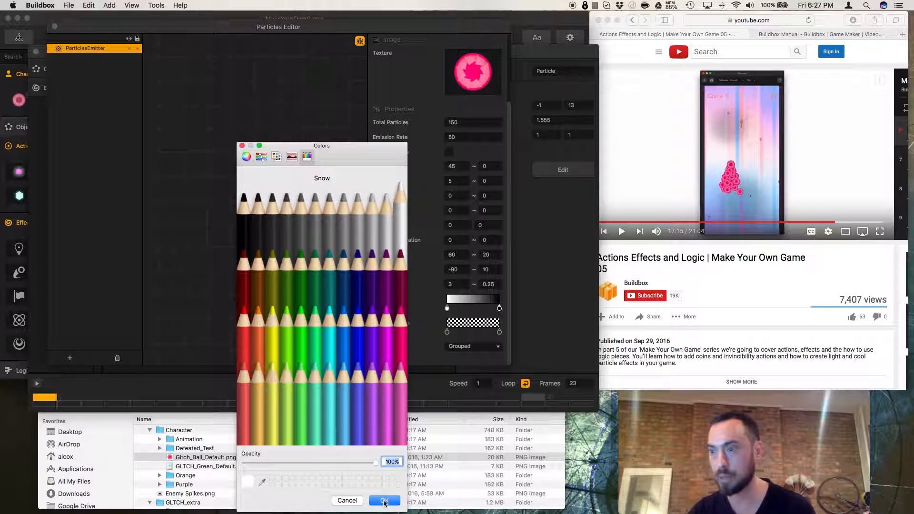
pyautogui.click(384, 501)
# Change the position type back to Relative and close the Particles and Animation editors.
pyautogui.click(474, 346)
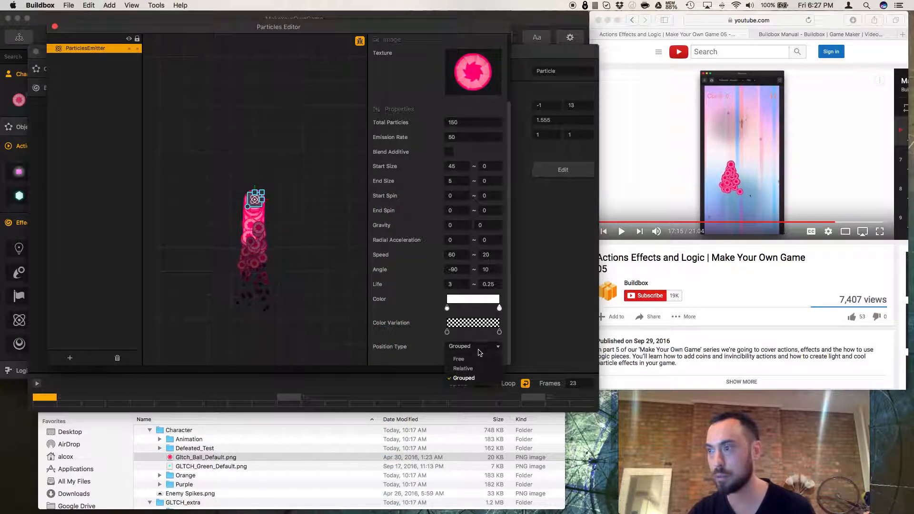
pyautogui.click(471, 370)
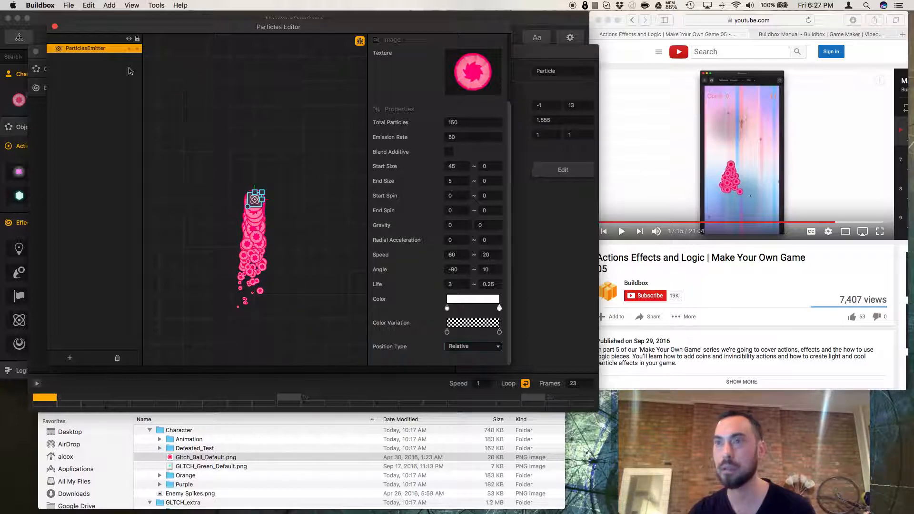
pyautogui.click(55, 27)
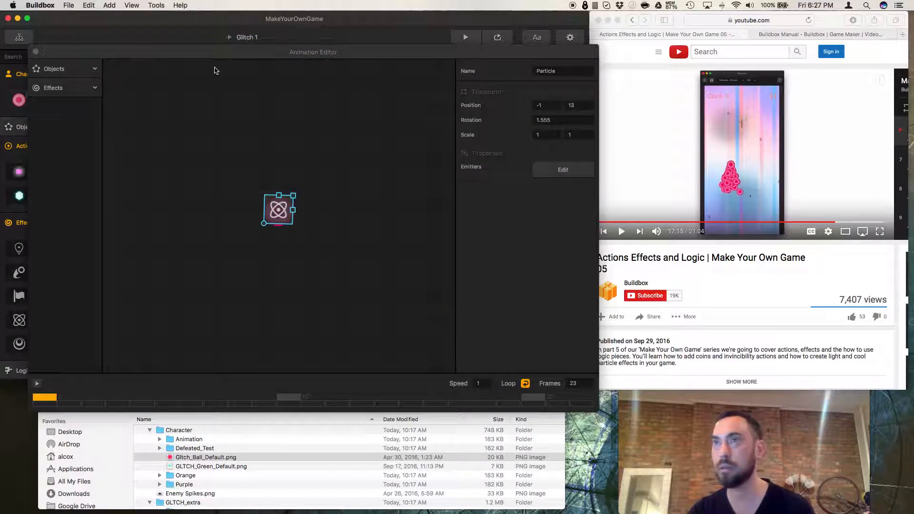
pyautogui.click(36, 52)
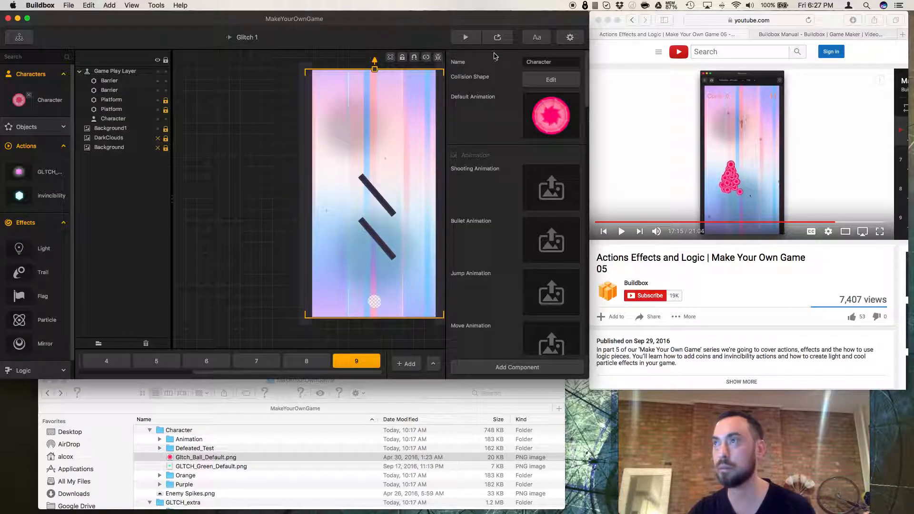
# Preview the level and tap to move the character, testing the particle trail.
pyautogui.click(497, 38)
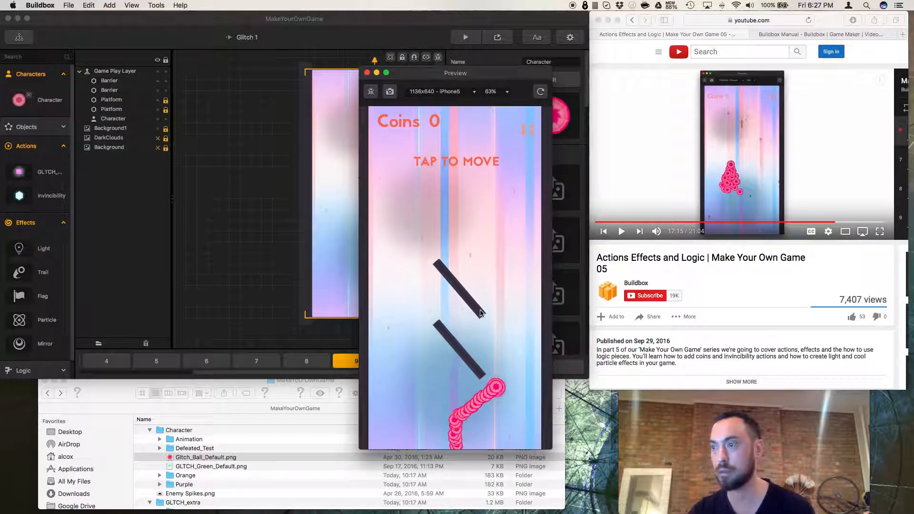
pyautogui.click(481, 309)
pyautogui.click(480, 310)
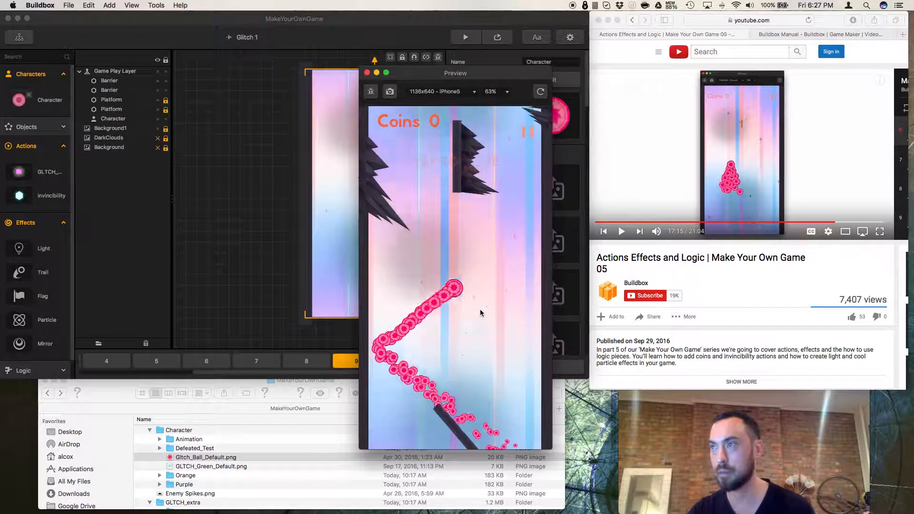
pyautogui.click(480, 310)
pyautogui.click(480, 309)
pyautogui.click(480, 309)
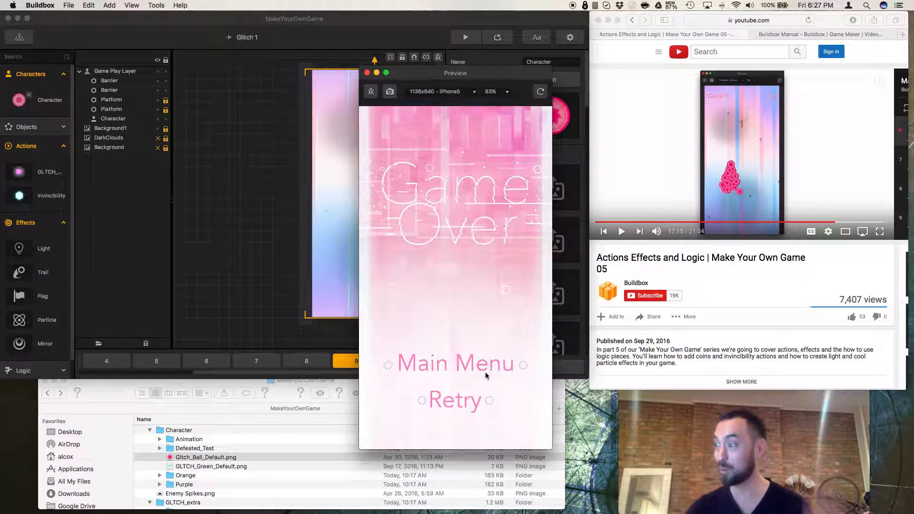
# Retry the game in the preview, play through it again, and close the preview window.
pyautogui.click(466, 402)
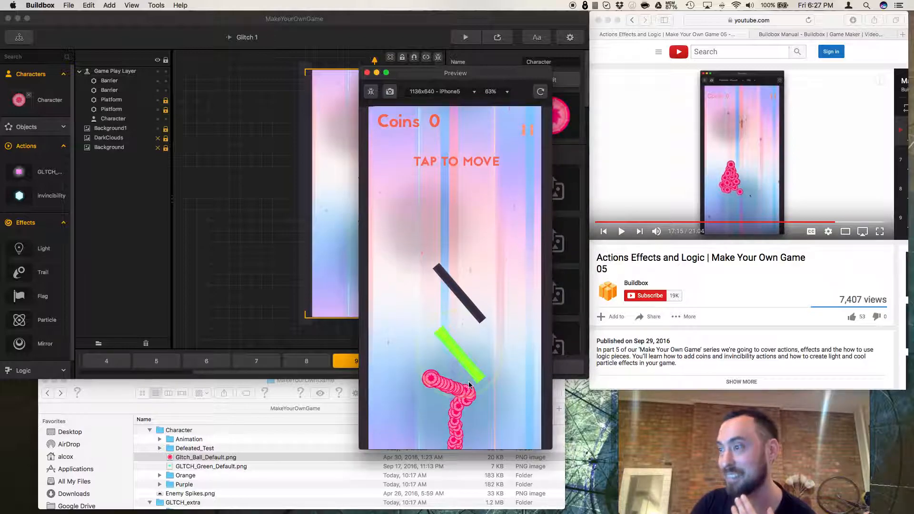
pyautogui.click(469, 385)
pyautogui.click(468, 385)
pyautogui.click(469, 385)
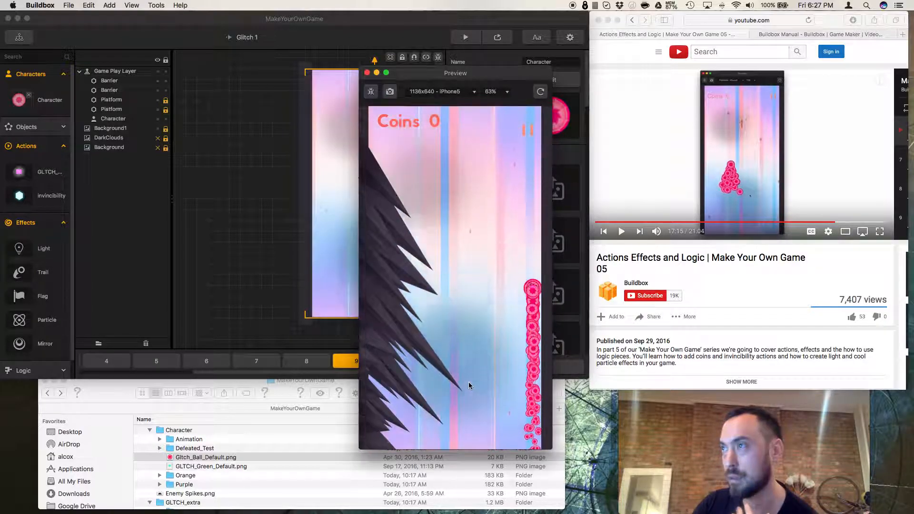
pyautogui.click(469, 383)
pyautogui.click(469, 383)
pyautogui.click(469, 383)
pyautogui.click(469, 385)
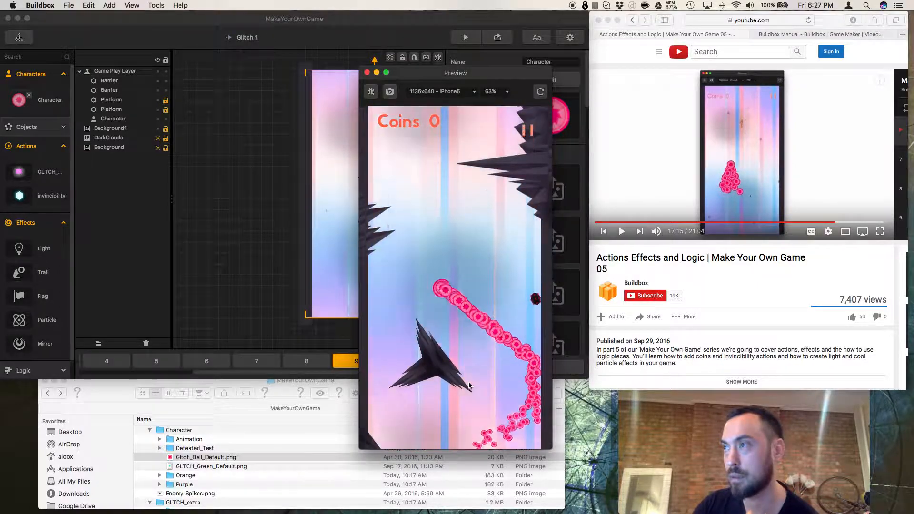
pyautogui.click(469, 384)
pyautogui.click(469, 384)
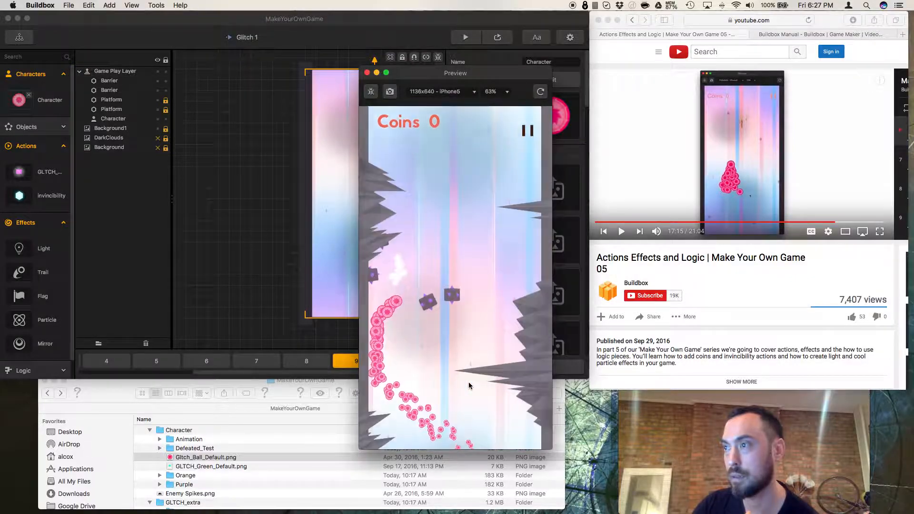
pyautogui.click(368, 72)
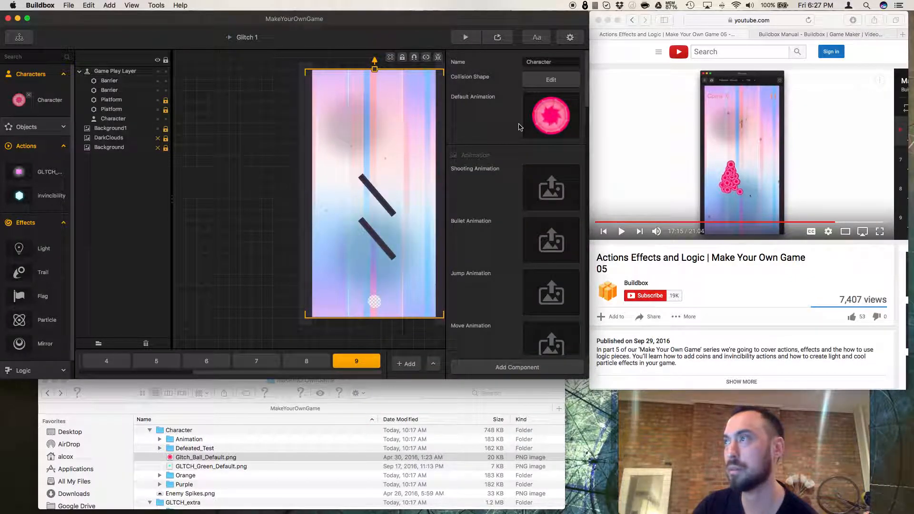
# Open the character's particle emitter, set its position type to Free, and close the Particles and Animation editors.
pyautogui.click(563, 101)
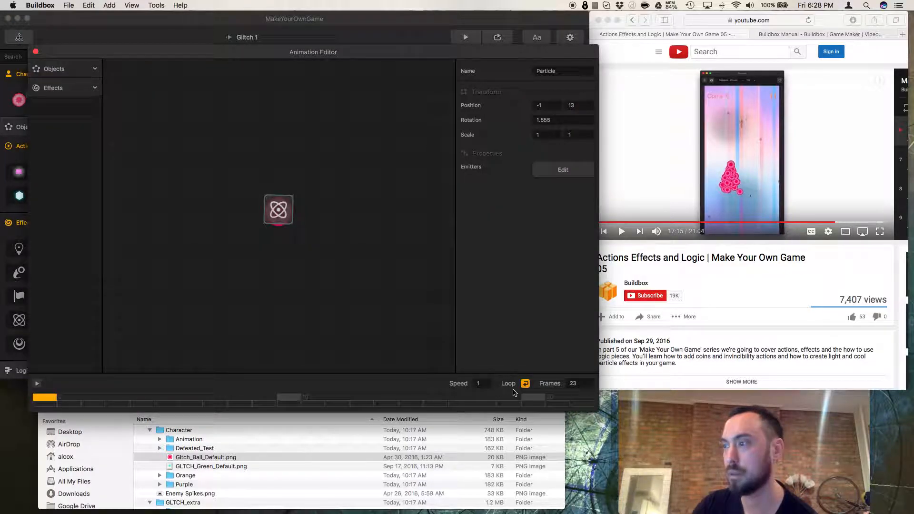
pyautogui.click(563, 170)
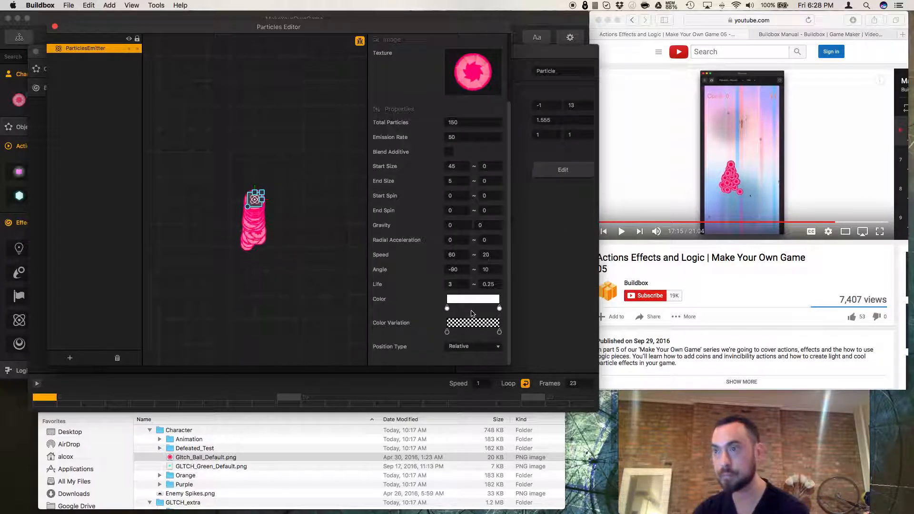
pyautogui.click(470, 347)
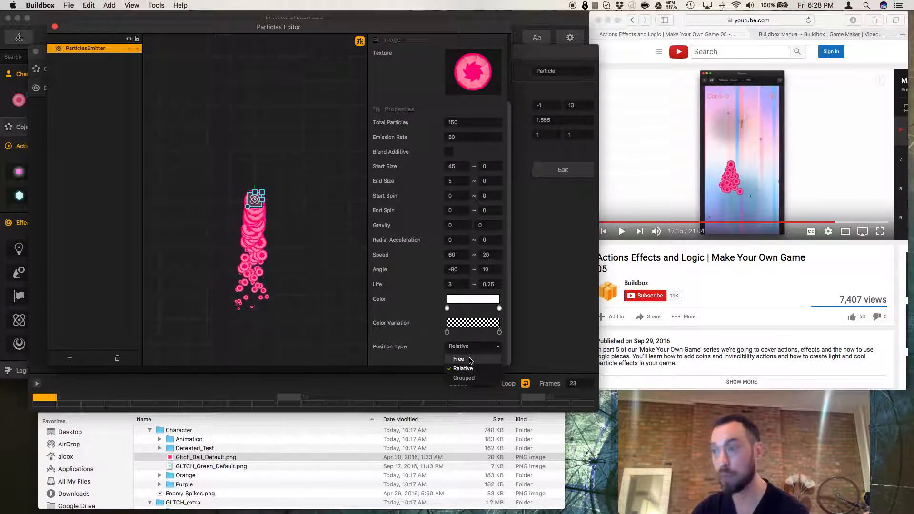
pyautogui.click(459, 360)
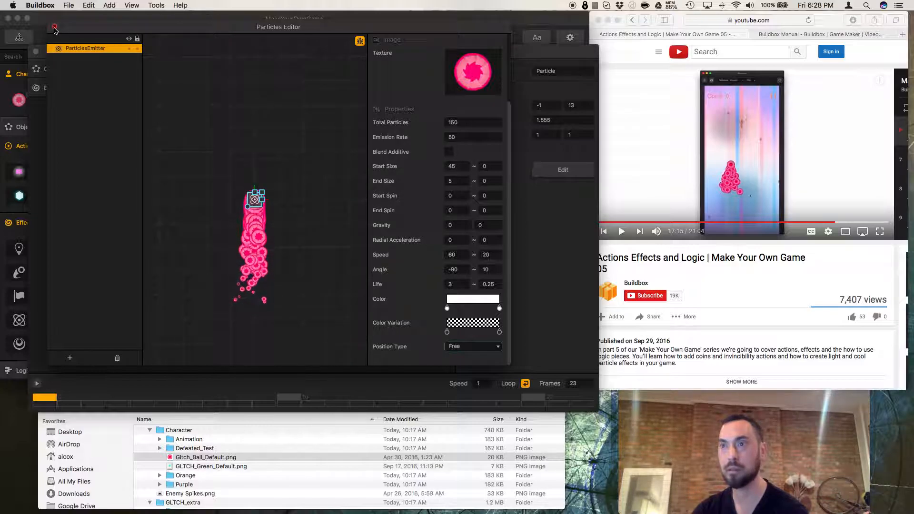
pyautogui.click(55, 27)
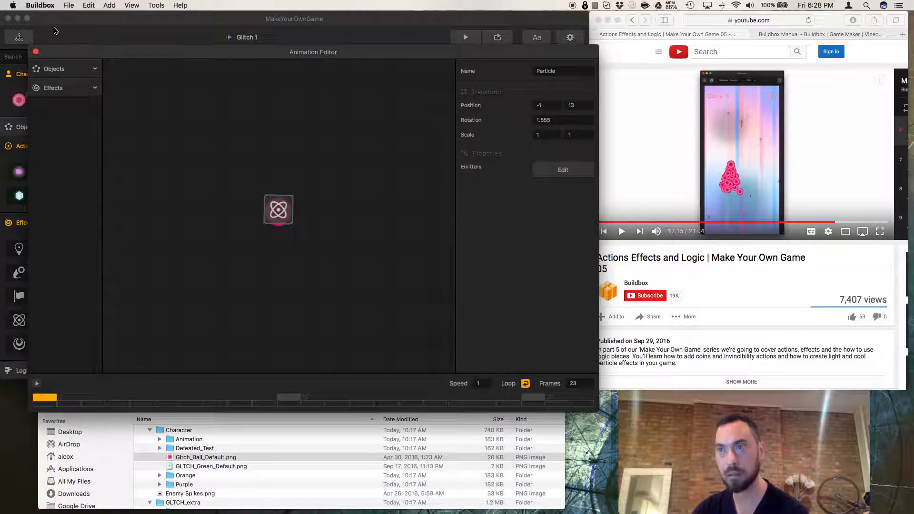
pyautogui.click(35, 50)
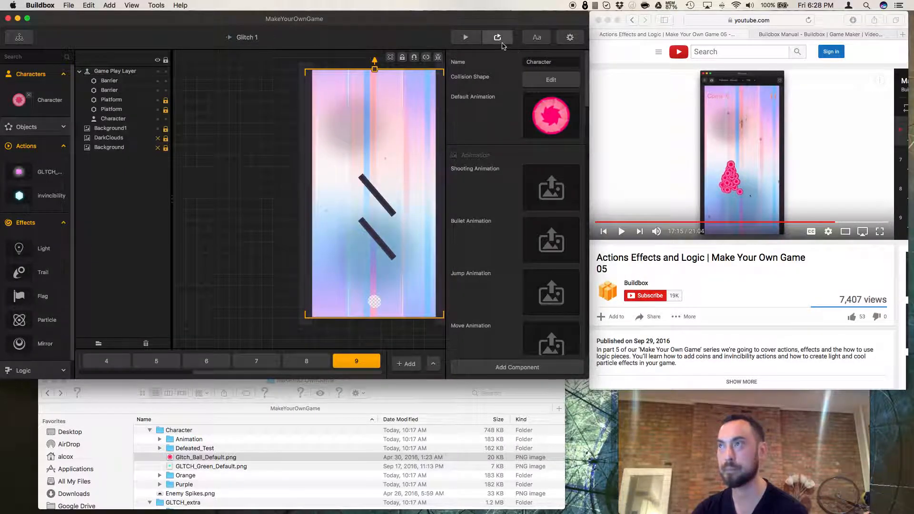
# Preview the level and tap through the game to check the free-floating particle trail.
pyautogui.click(465, 37)
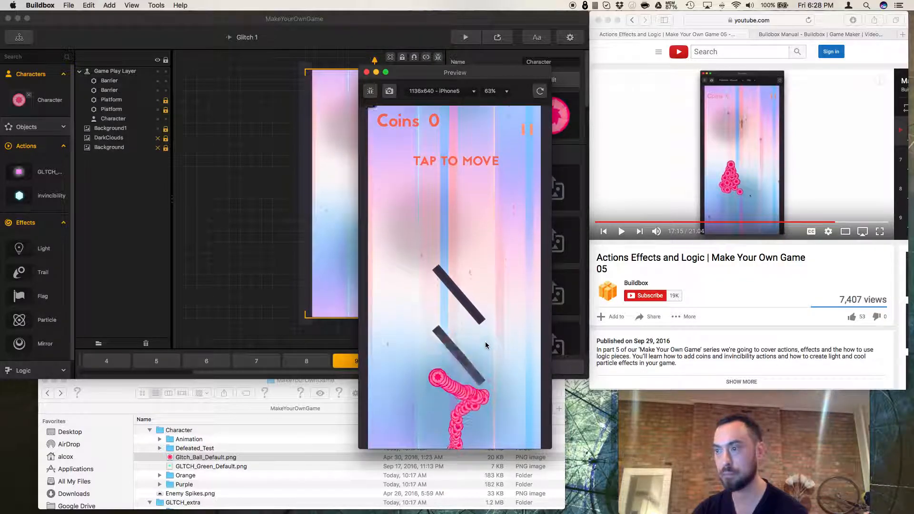
pyautogui.click(480, 345)
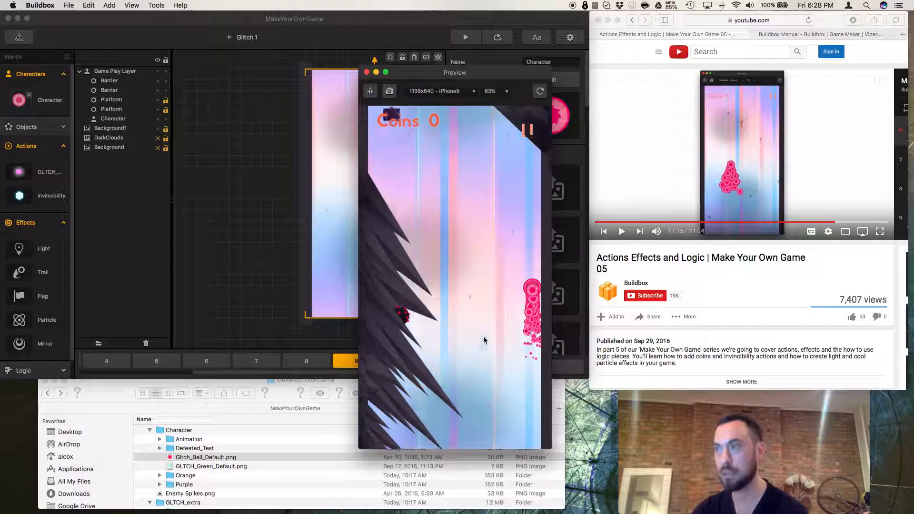
pyautogui.click(484, 340)
pyautogui.click(484, 340)
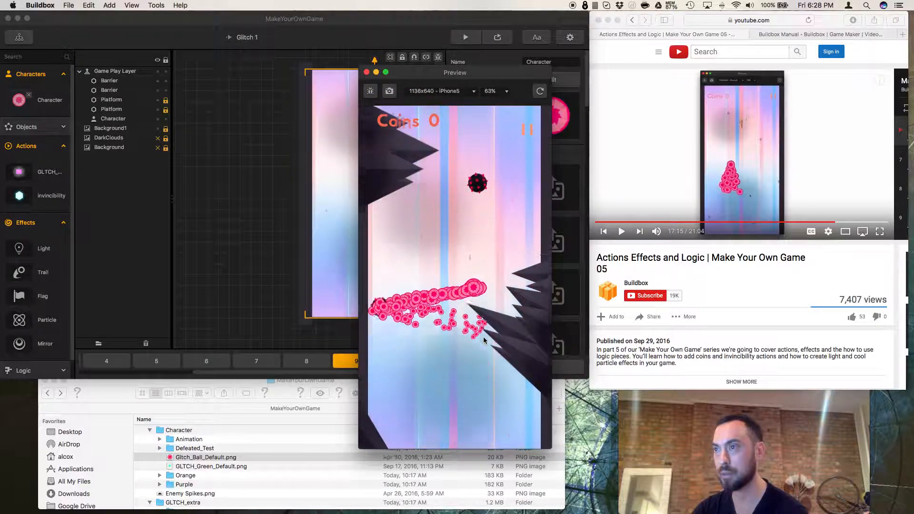
pyautogui.click(484, 340)
pyautogui.click(483, 341)
pyautogui.click(484, 340)
pyautogui.click(484, 340)
pyautogui.click(484, 341)
pyautogui.click(484, 341)
pyautogui.click(484, 340)
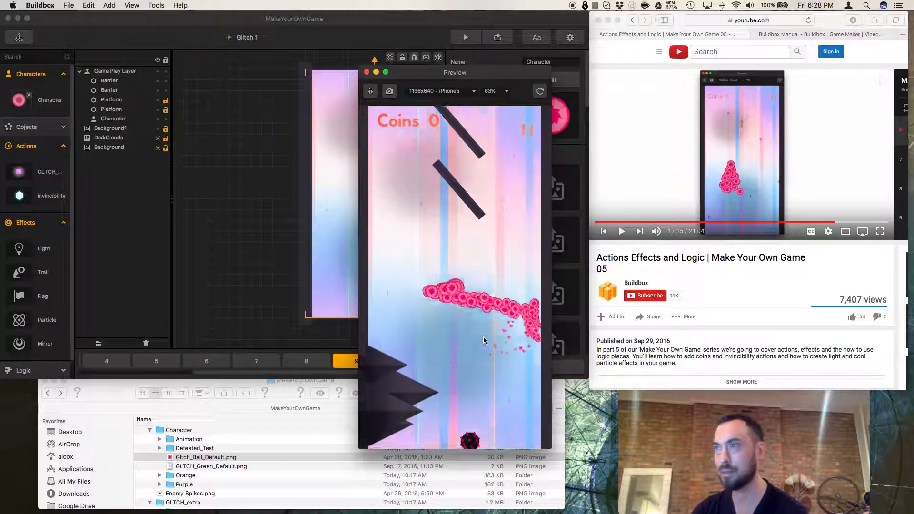
pyautogui.click(484, 341)
pyautogui.click(483, 342)
pyautogui.click(483, 342)
# Keep playing the preview to watch the trail, then close the preview window.
pyautogui.click(482, 343)
pyautogui.click(482, 342)
pyautogui.click(482, 343)
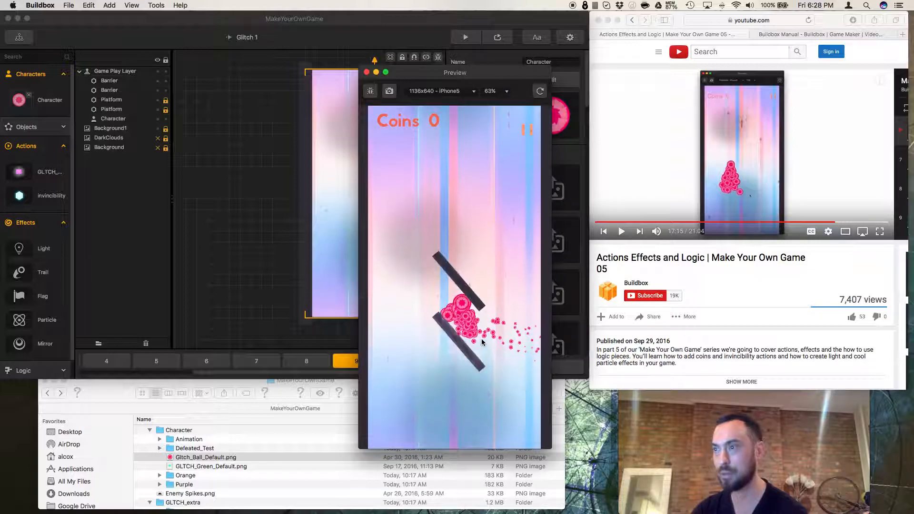
pyautogui.click(482, 342)
pyautogui.click(482, 340)
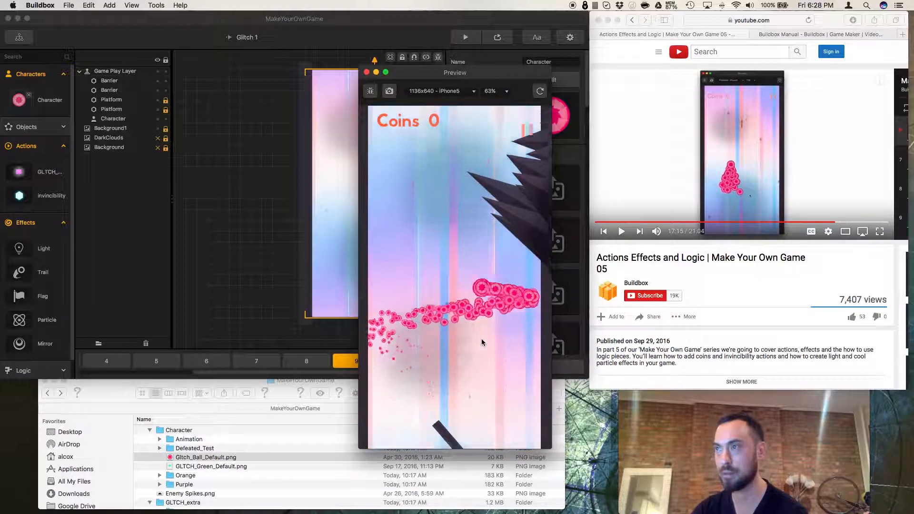
pyautogui.click(482, 340)
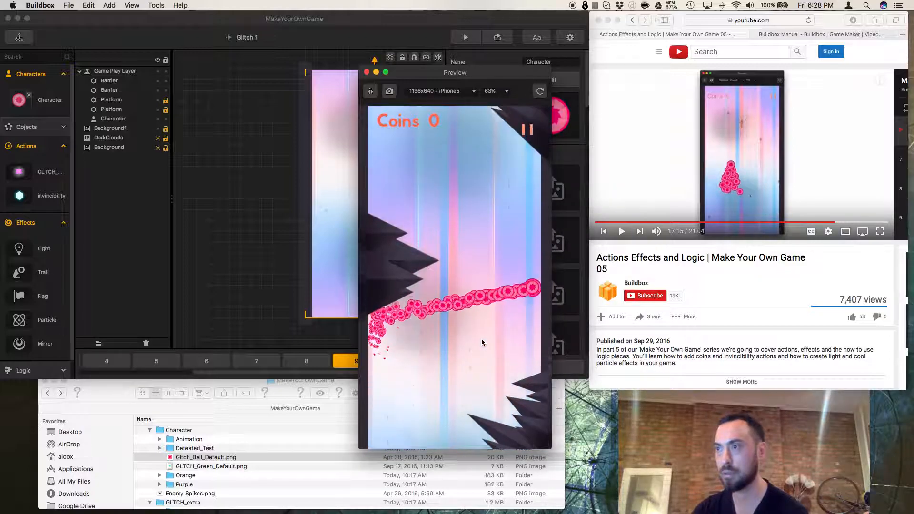
pyautogui.click(482, 340)
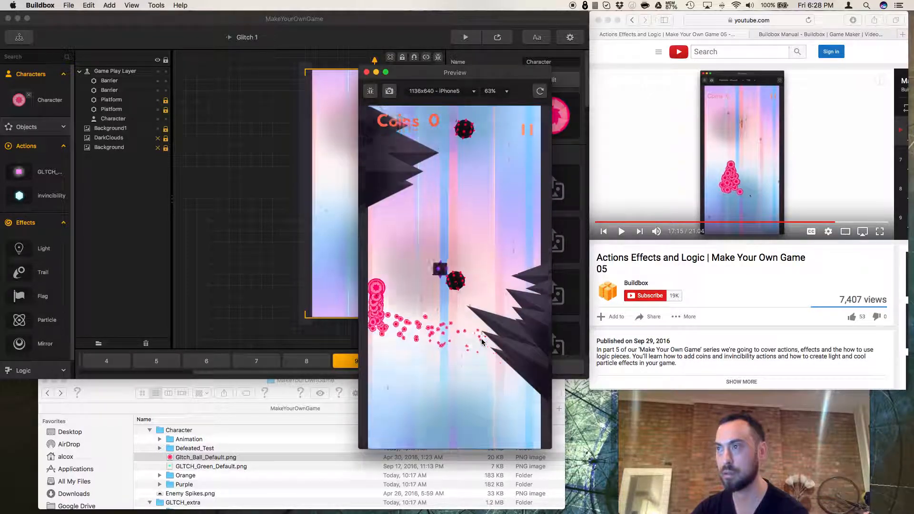
pyautogui.click(482, 342)
pyautogui.click(482, 342)
pyautogui.click(482, 342)
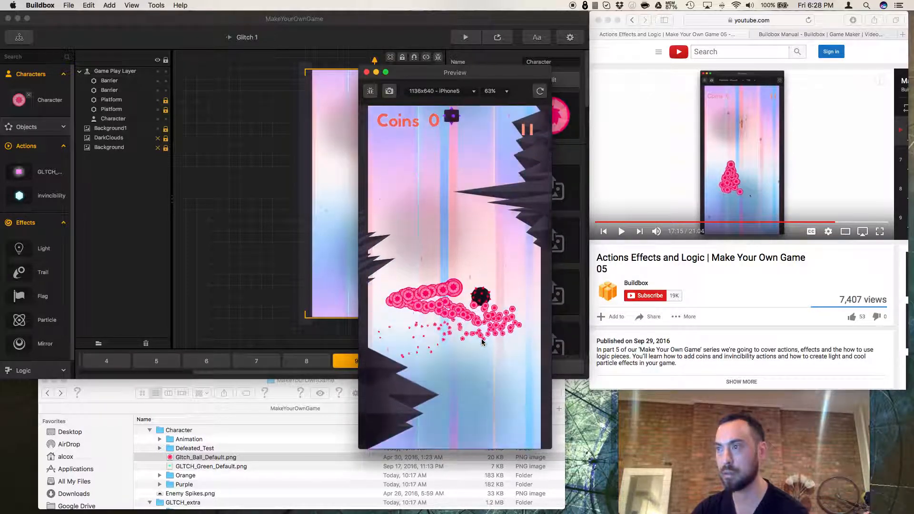
pyautogui.click(482, 342)
pyautogui.click(482, 342)
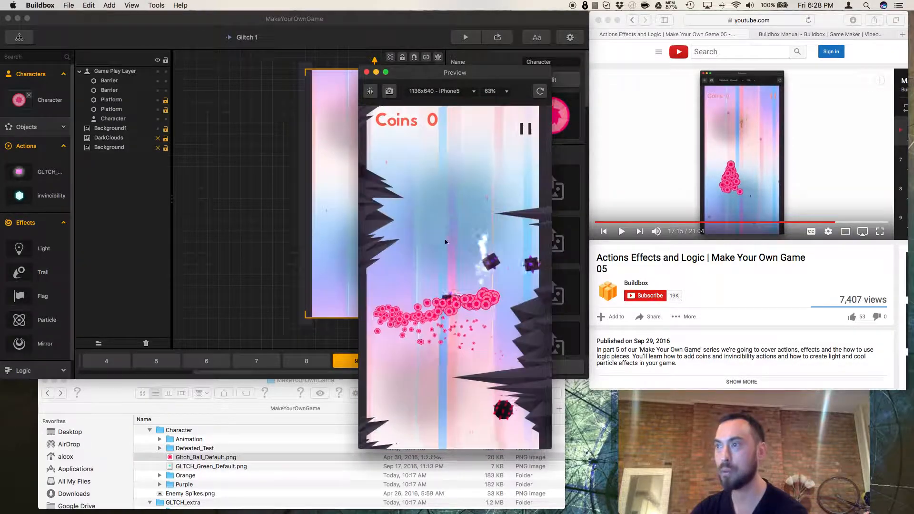
pyautogui.click(367, 73)
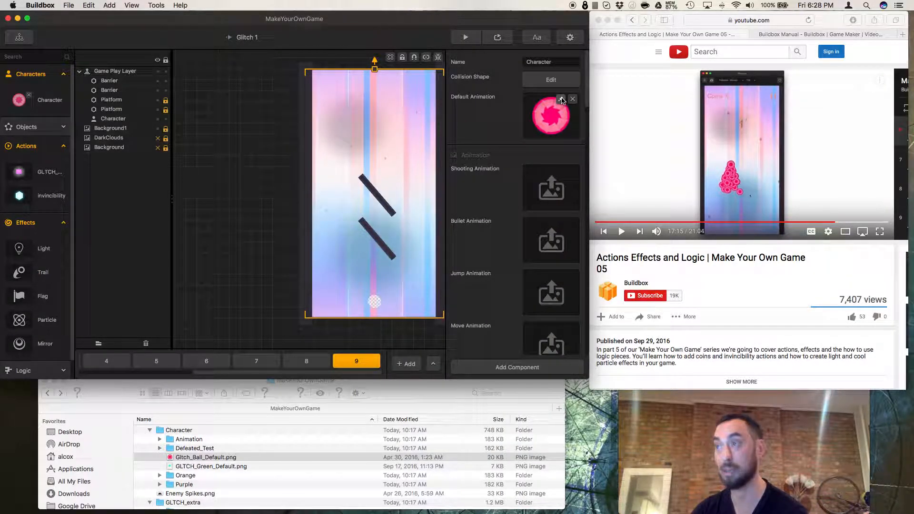
# Open the character's default animation and move the particle emitter down beneath the ball.
pyautogui.click(562, 100)
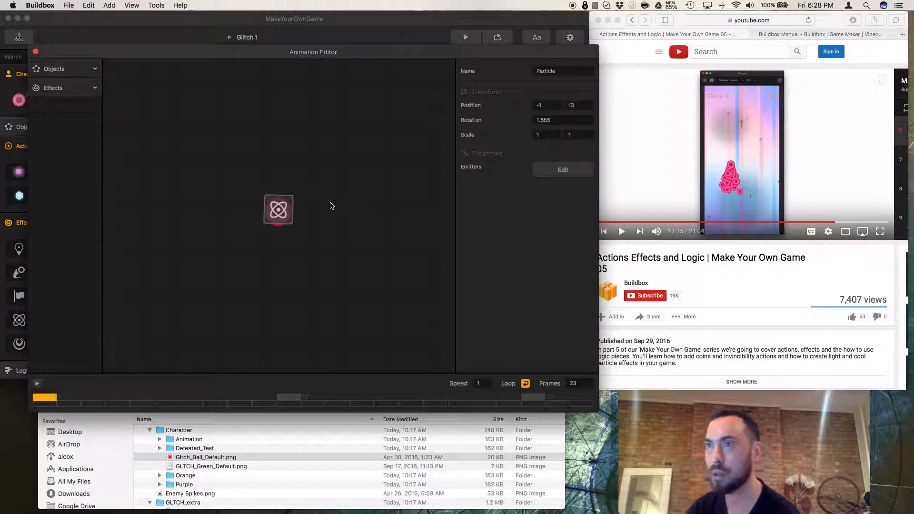
pyautogui.moveTo(286, 213); pyautogui.dragTo(283, 235)
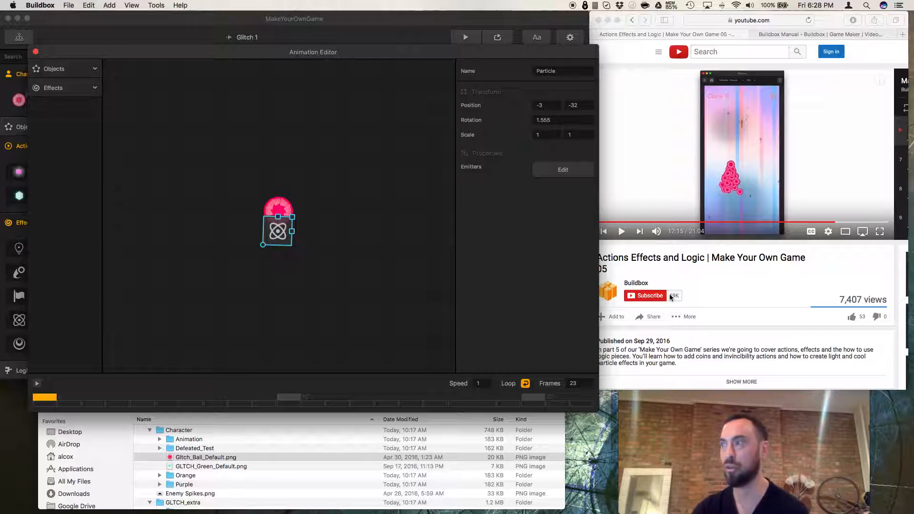
pyautogui.click(695, 253)
pyautogui.click(620, 236)
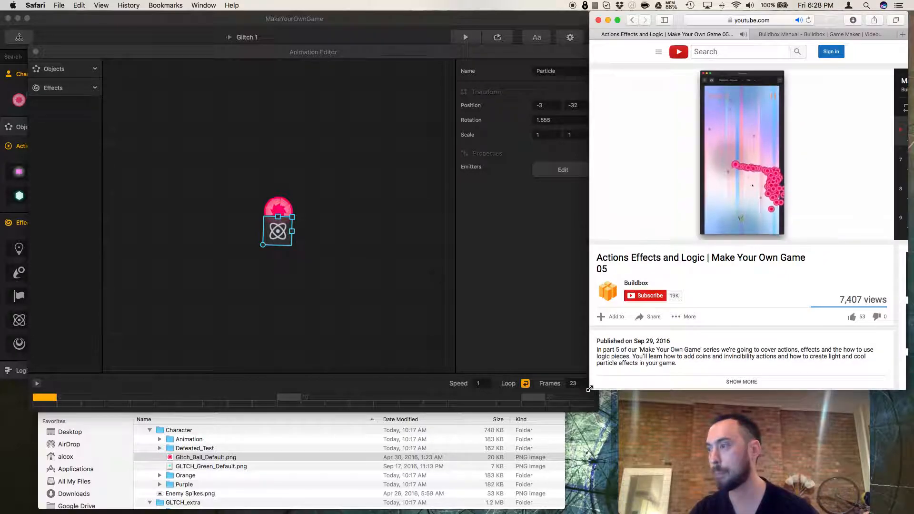
pyautogui.moveTo(593, 391); pyautogui.dragTo(593, 395)
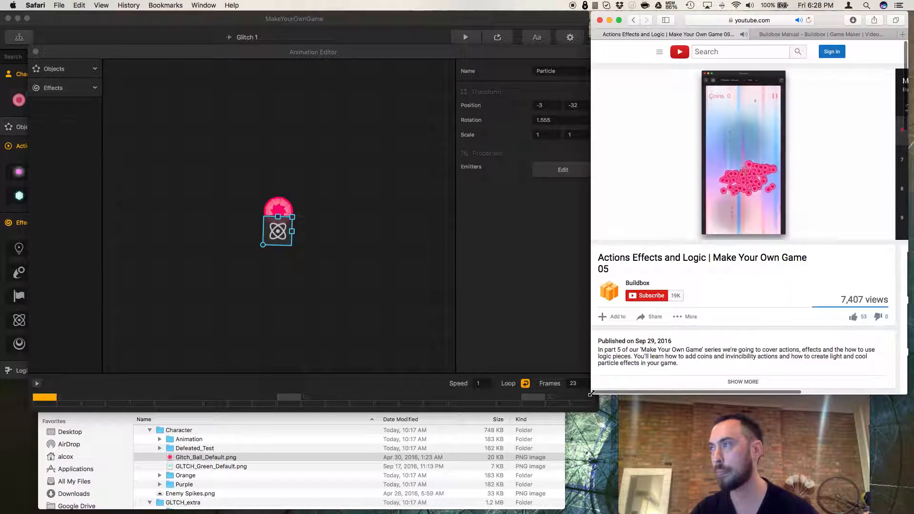
pyautogui.click(596, 409)
pyautogui.moveTo(599, 413); pyautogui.dragTo(594, 405)
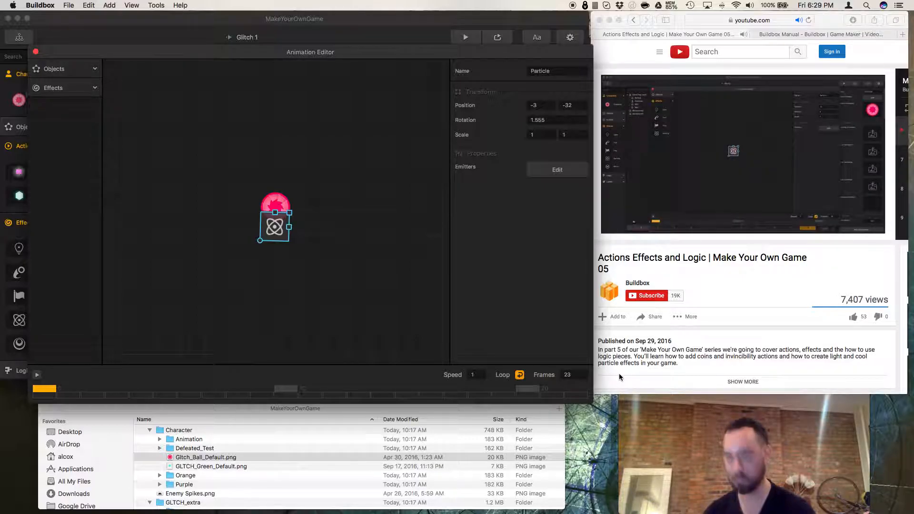
# Delete the particle emitter from the character's animation and close the Animation Editor.
pyautogui.click(421, 292)
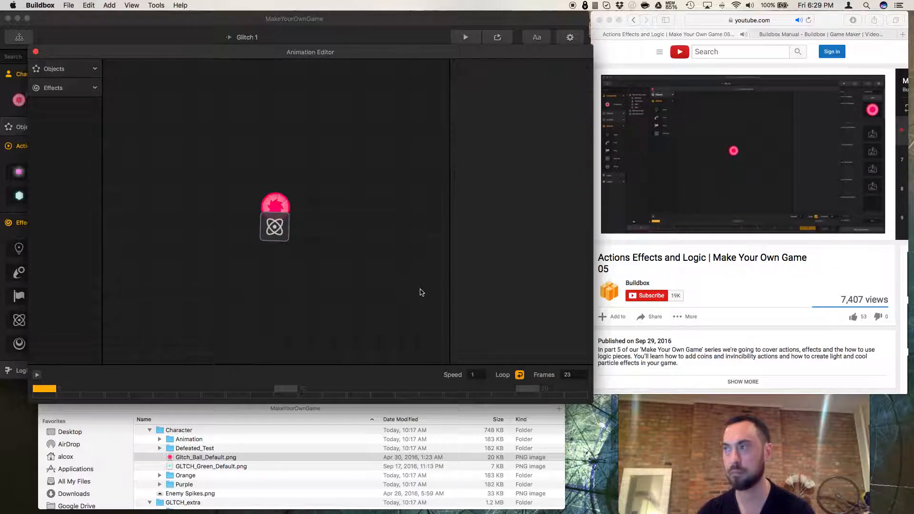
pyautogui.click(284, 240)
pyautogui.press('Delete')
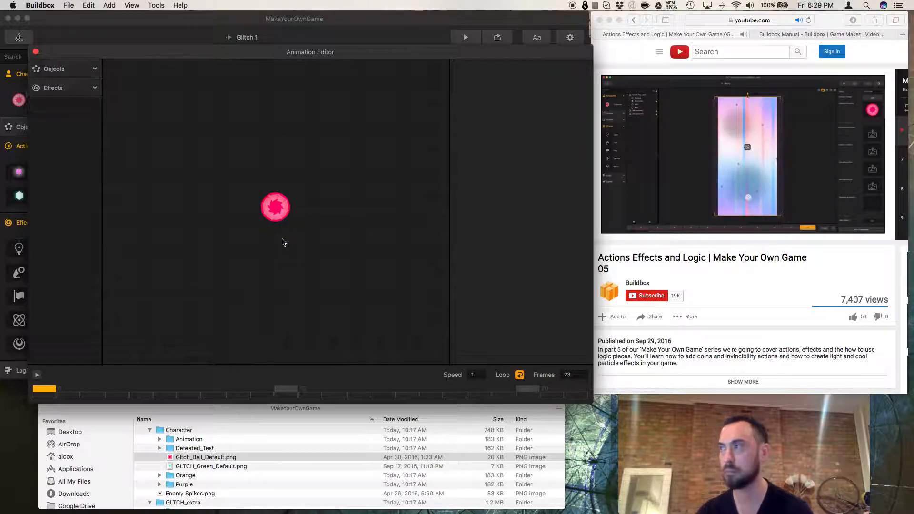
pyautogui.click(36, 52)
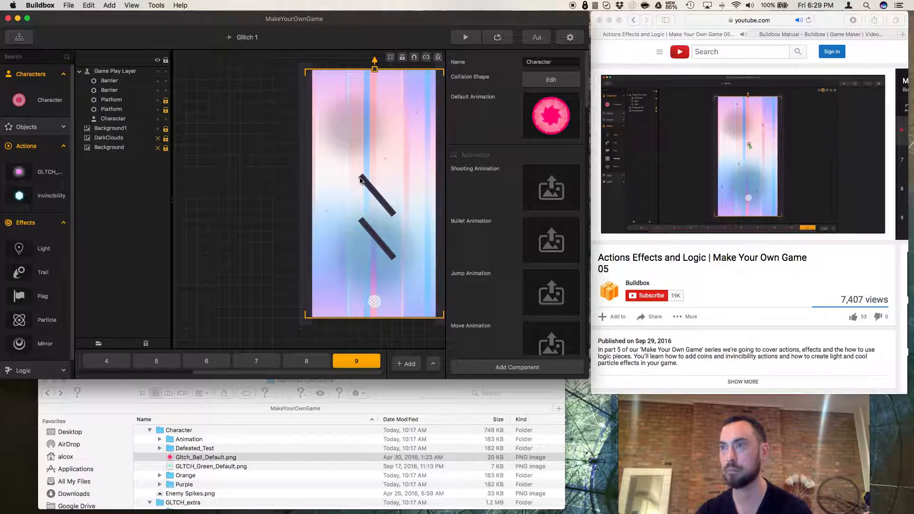
pyautogui.click(656, 242)
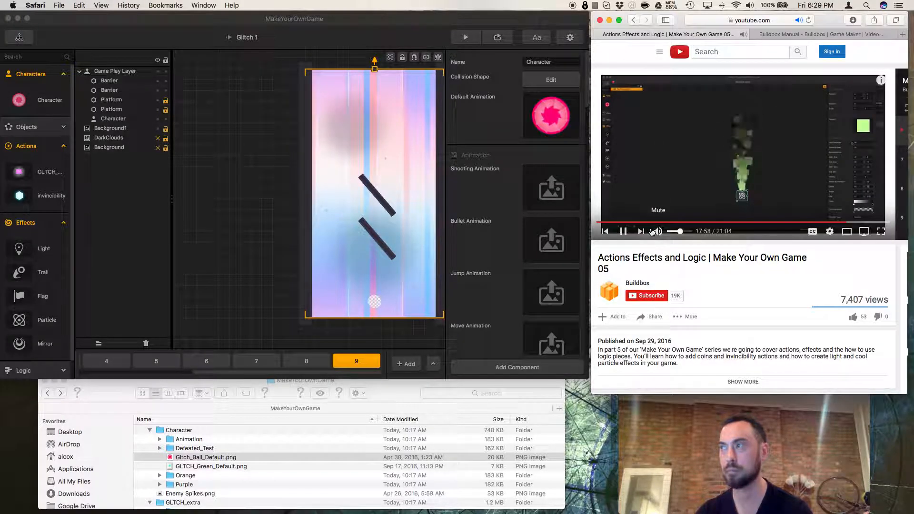
pyautogui.click(623, 231)
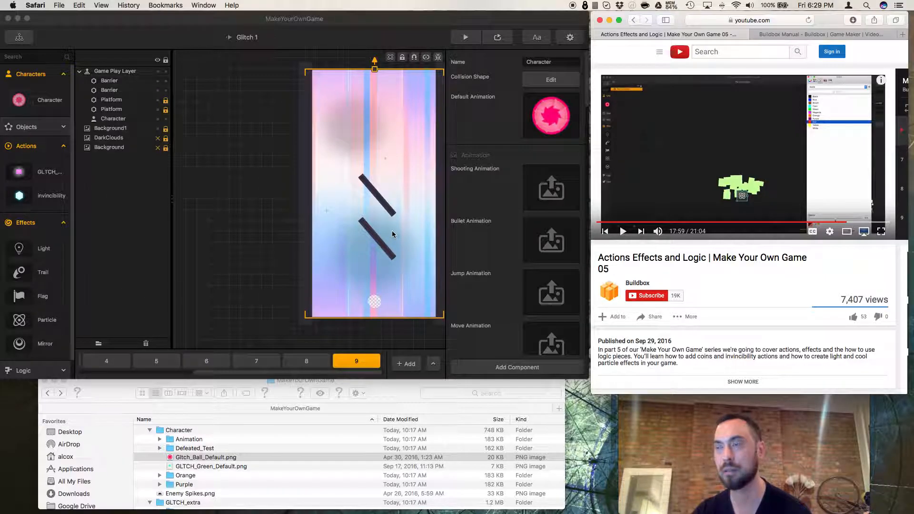
# Switch to the editor and step through the level's scenes from 8 back to 3 to review them.
pyautogui.click(360, 225)
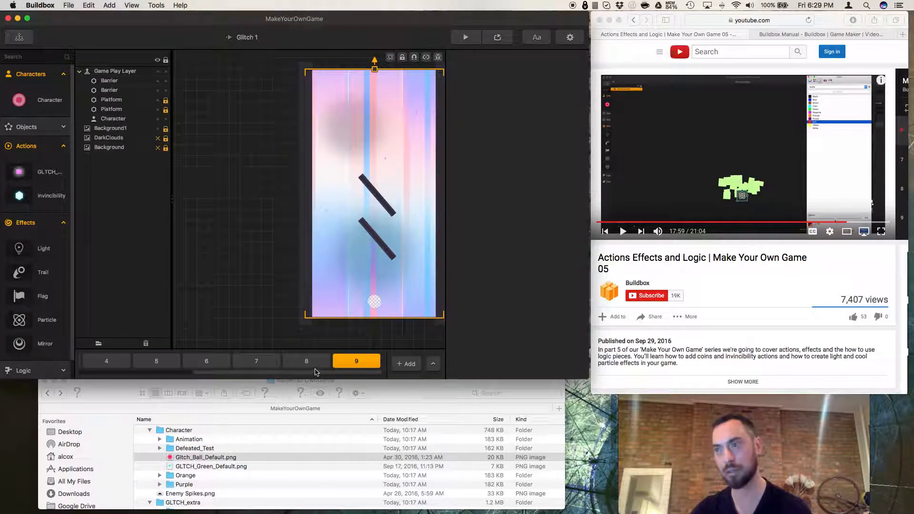
pyautogui.click(309, 362)
pyautogui.click(257, 362)
pyautogui.click(206, 362)
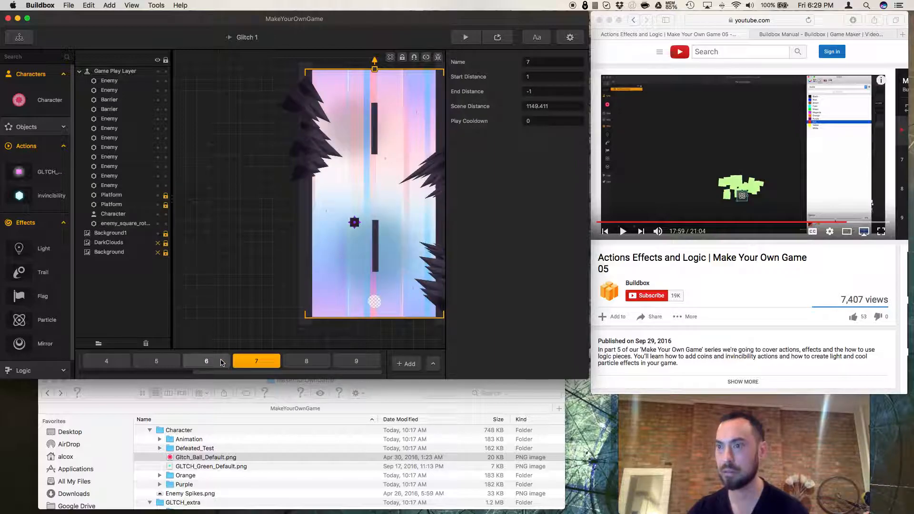
pyautogui.click(172, 363)
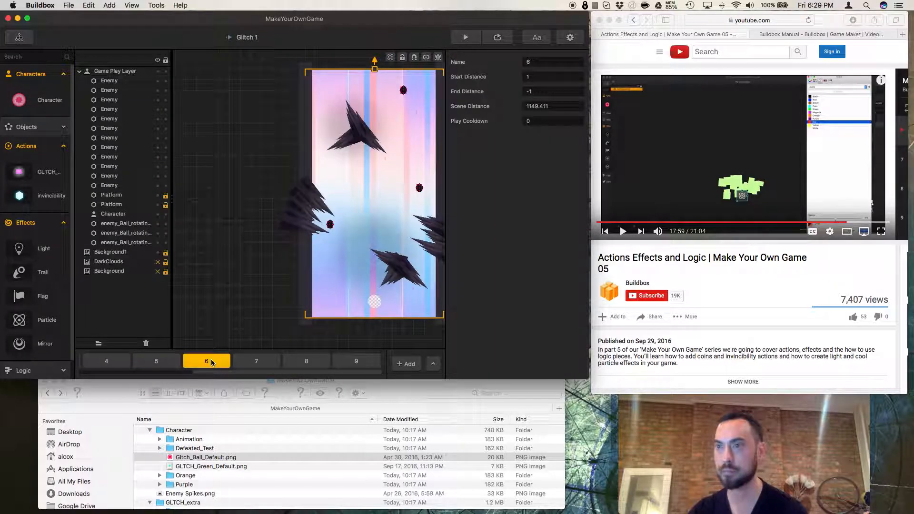
pyautogui.click(125, 364)
pyautogui.click(138, 362)
pyautogui.click(190, 362)
pyautogui.click(240, 362)
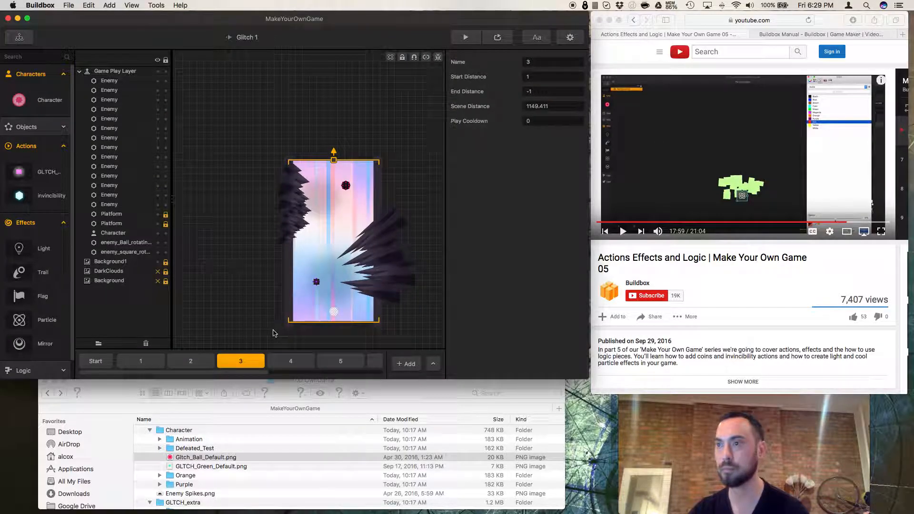
# Play the tutorial video to watch the next section, then pause it.
pyautogui.click(637, 257)
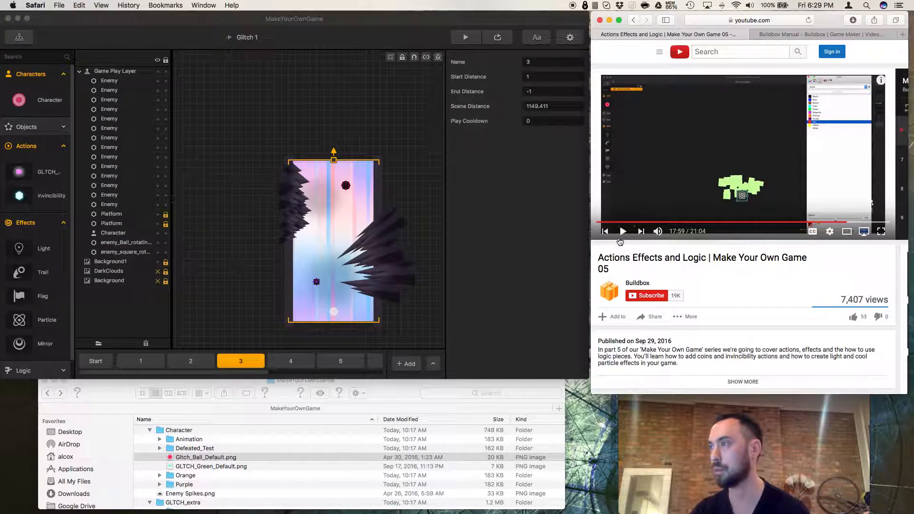
pyautogui.click(623, 232)
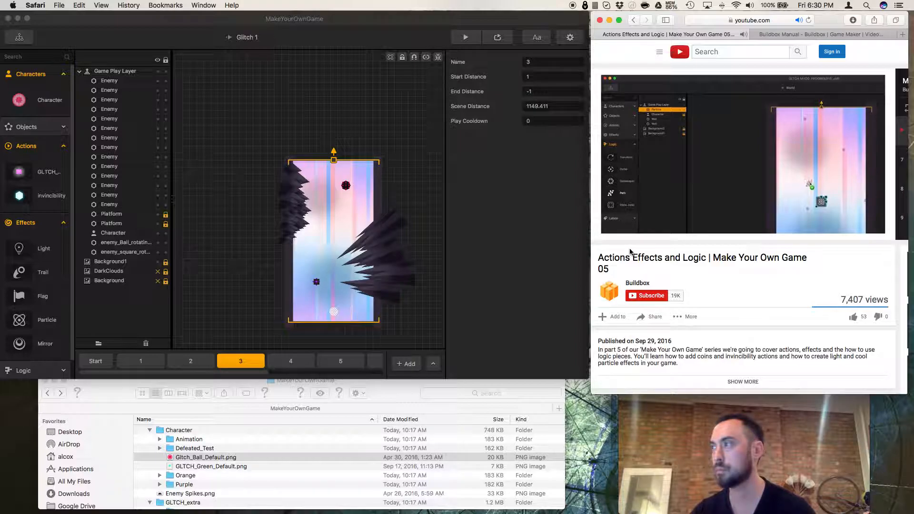
pyautogui.click(623, 231)
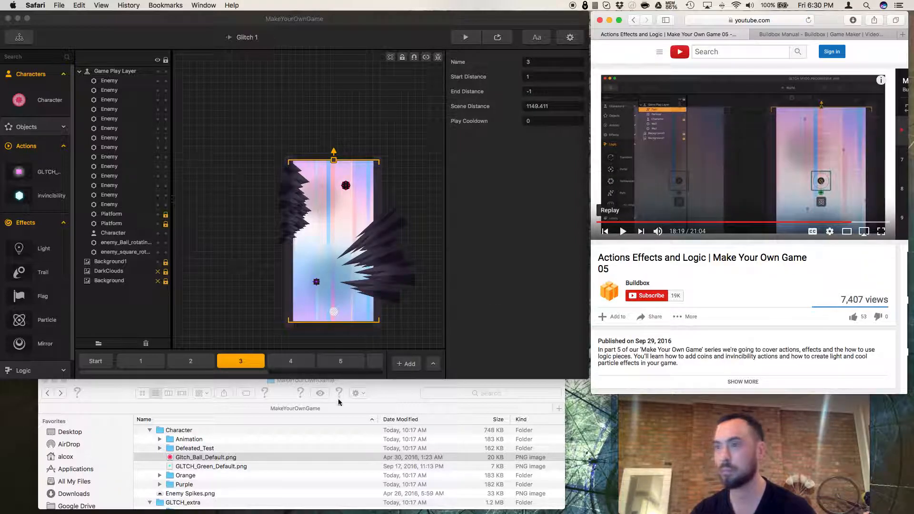
# Return to scene 9 and undo the last two changes there.
pyautogui.hscroll(5, 360, 365)
pyautogui.click(358, 362)
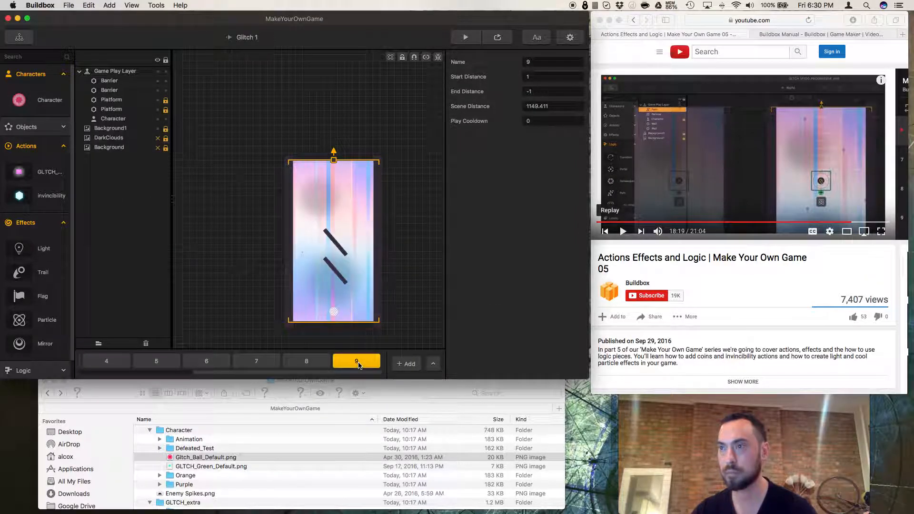
pyautogui.press('super+z')
pyautogui.press('super+z')
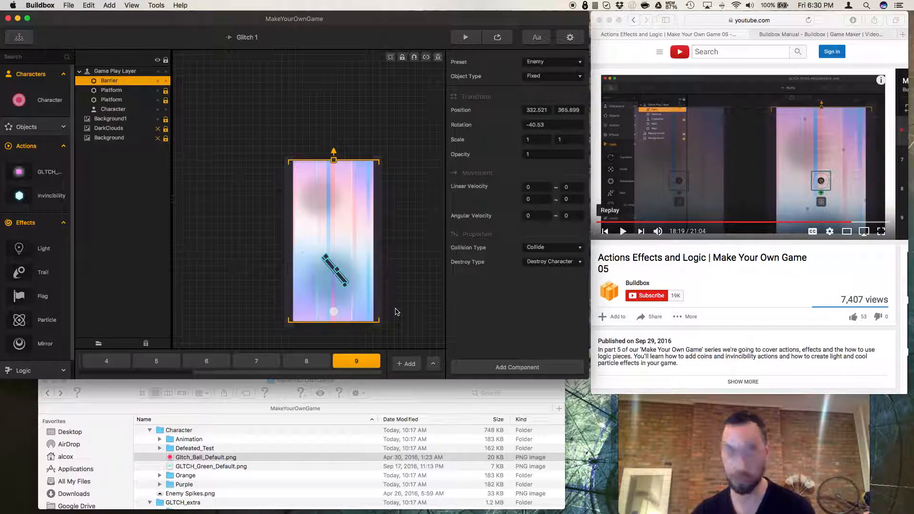
# Duplicate the diagonal barrier in scene 9 and move the copy up above the original.
pyautogui.click(372, 279)
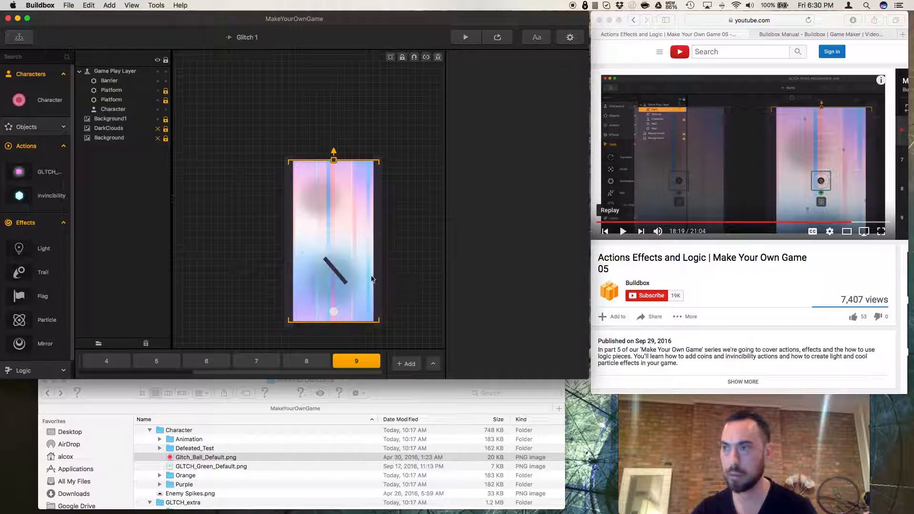
pyautogui.click(339, 276)
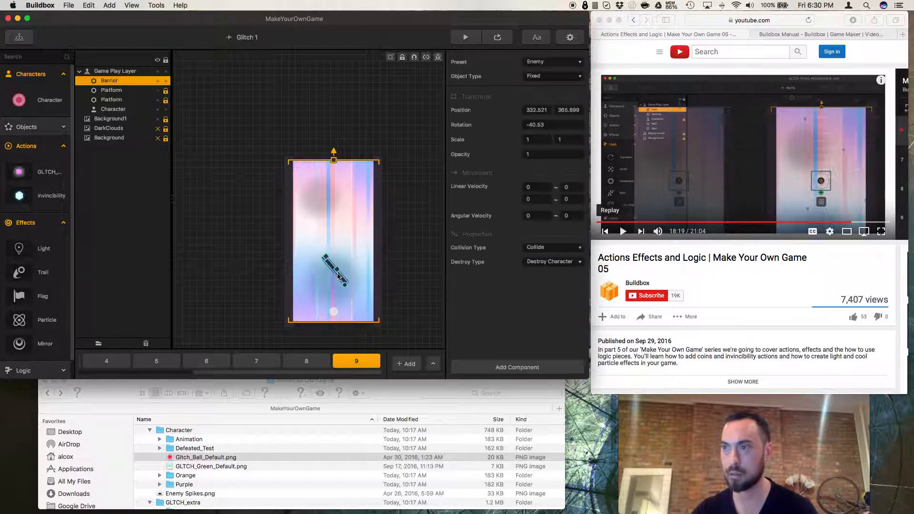
pyautogui.press('super+d')
pyautogui.moveTo(333, 242); pyautogui.dragTo(335, 219)
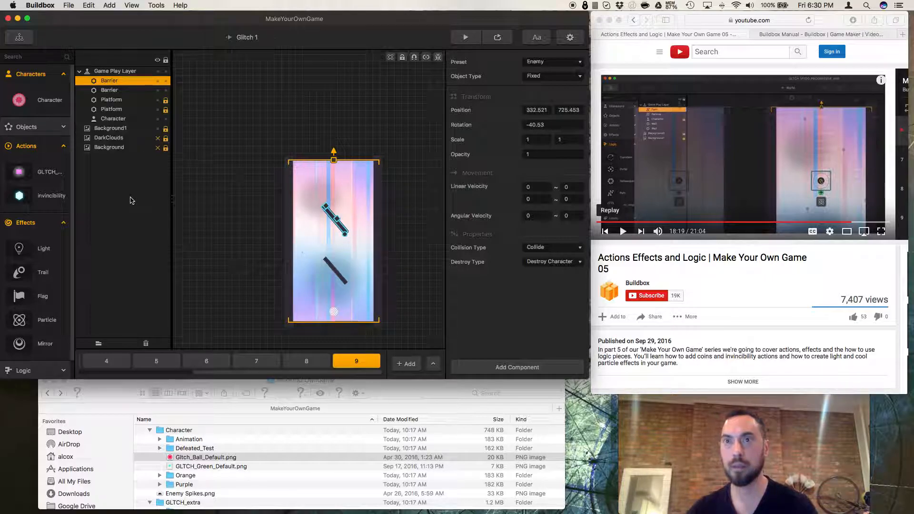
# Place a Particle effect between the two barriers and open its emitter in the Particles Editor.
pyautogui.moveTo(46, 323); pyautogui.dragTo(333, 249)
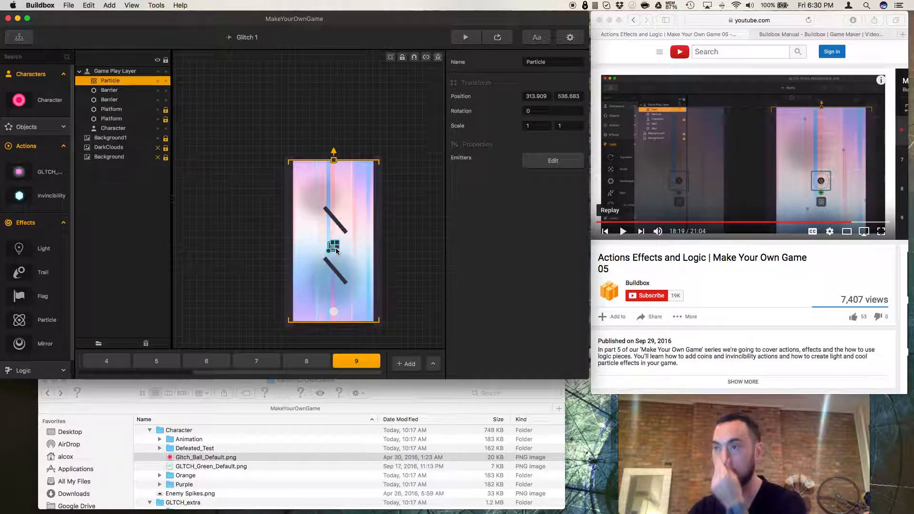
pyautogui.click(553, 161)
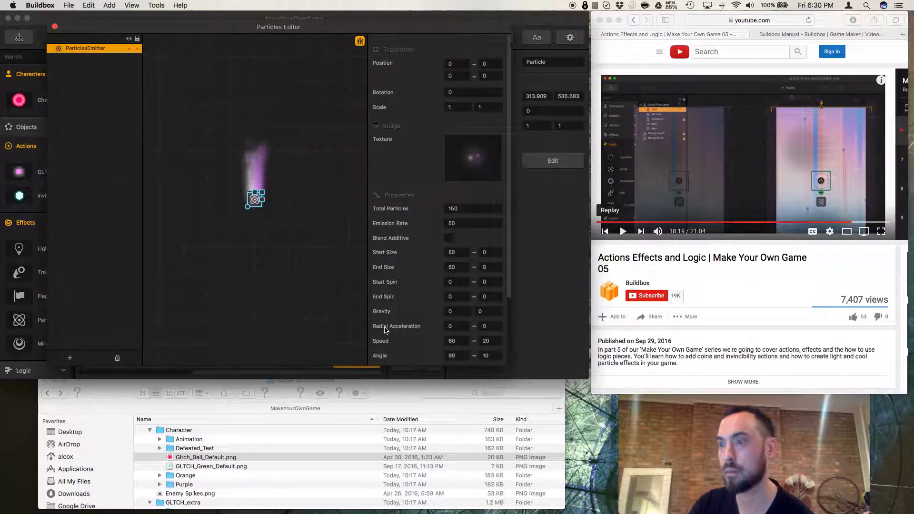
# Browse the project folders in Finder looking for an image to use as the particle texture.
pyautogui.scroll(-15, 238, 469)
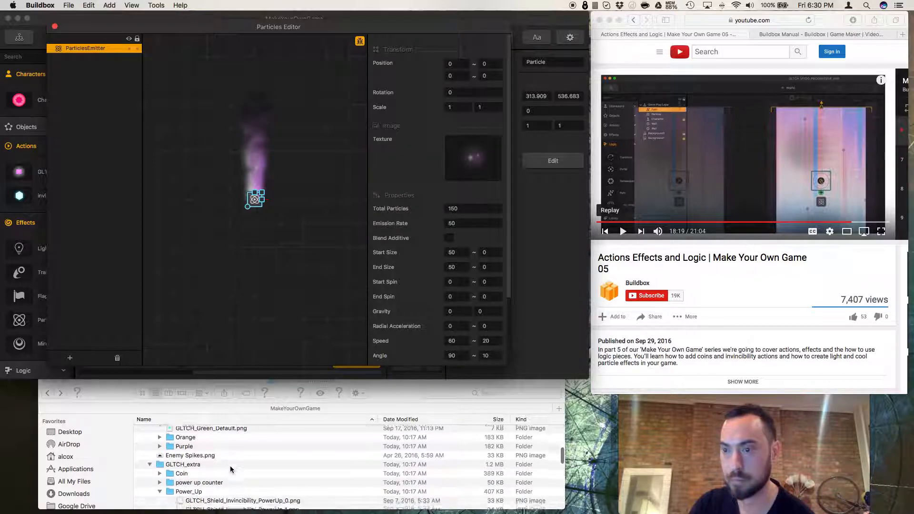
pyautogui.scroll(5, 232, 467)
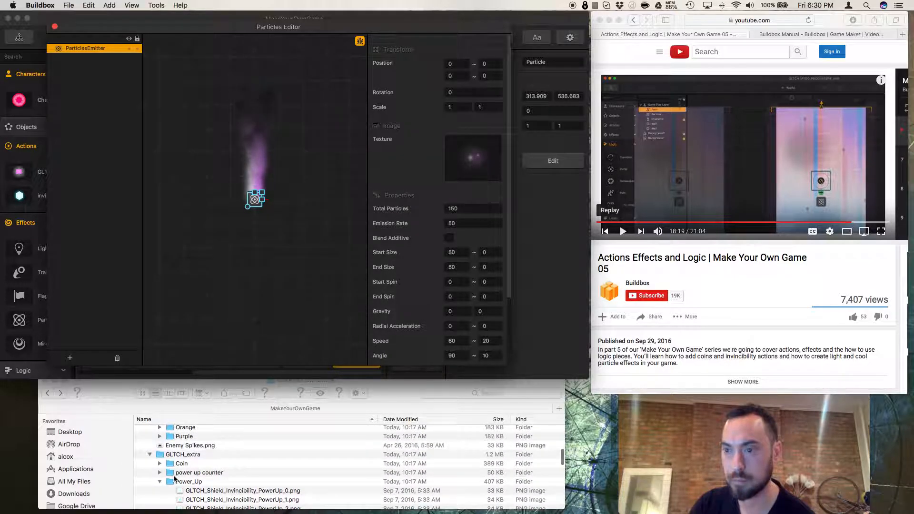
pyautogui.click(159, 483)
pyautogui.click(159, 482)
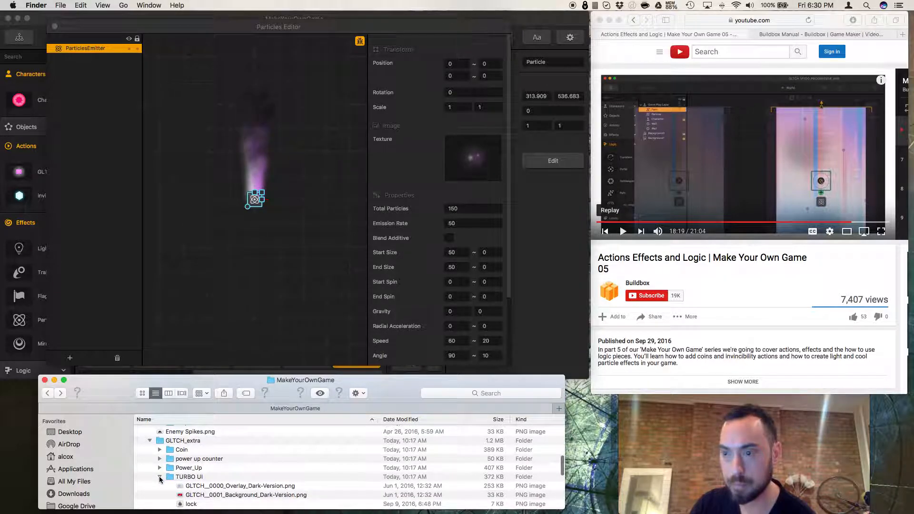
pyautogui.click(160, 477)
pyautogui.scroll(-3, 162, 475)
pyautogui.click(149, 449)
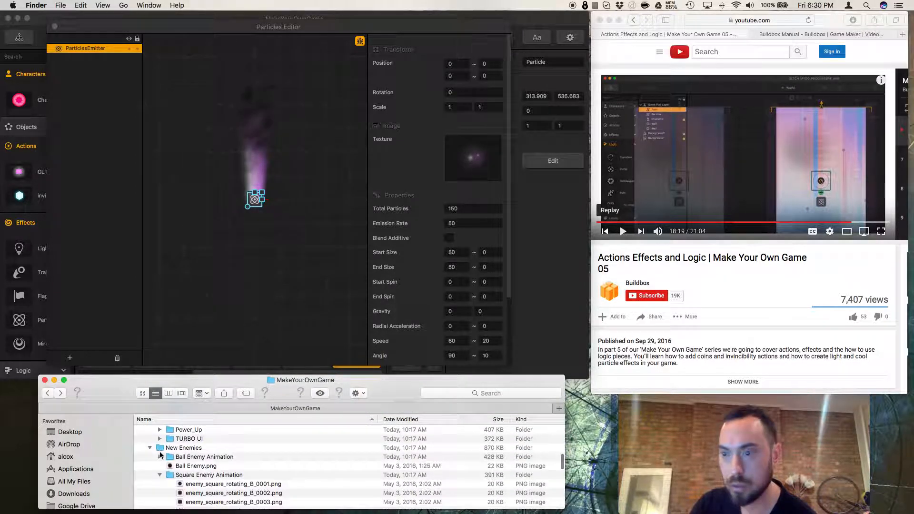
pyautogui.click(153, 451)
pyautogui.click(149, 448)
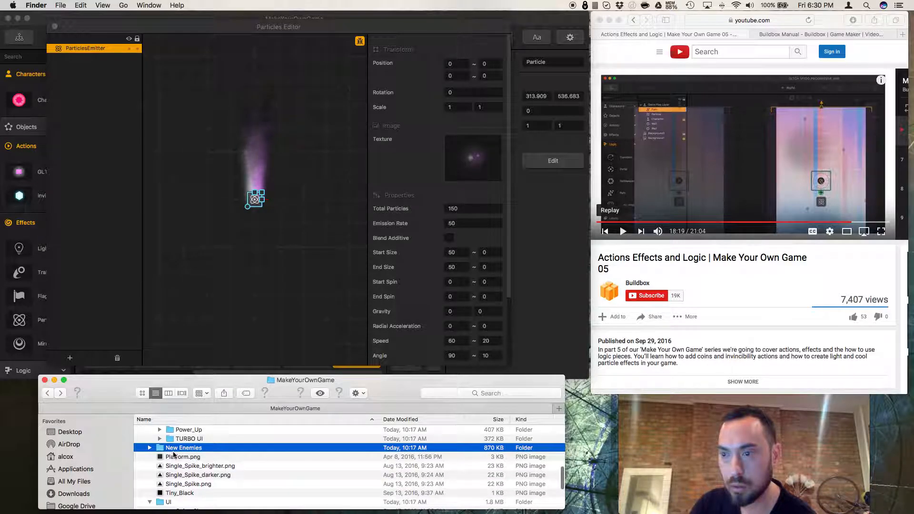
pyautogui.click(147, 448)
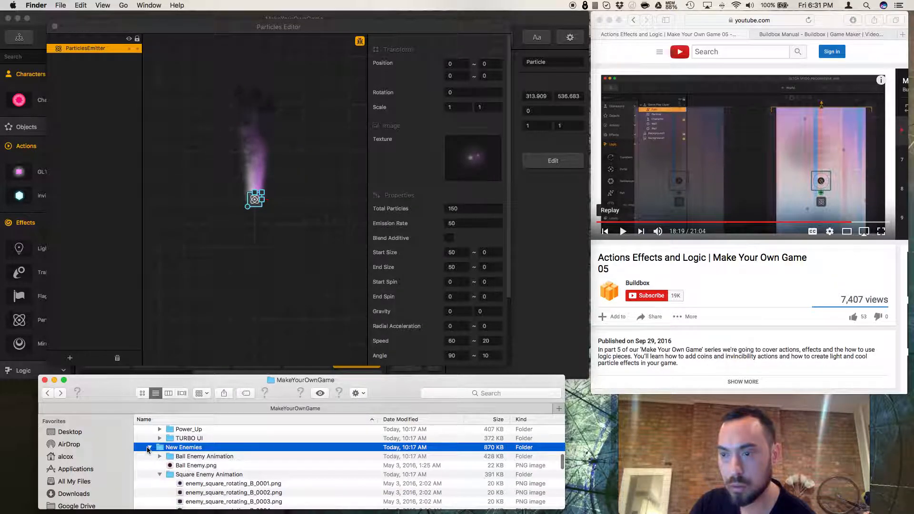
pyautogui.scroll(-10, 157, 455)
pyautogui.scroll(10, 166, 458)
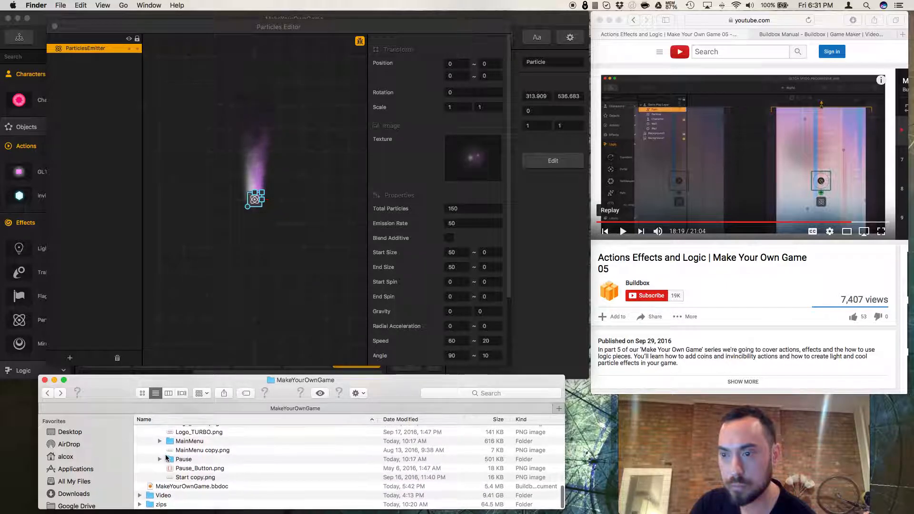
pyautogui.scroll(8, 167, 458)
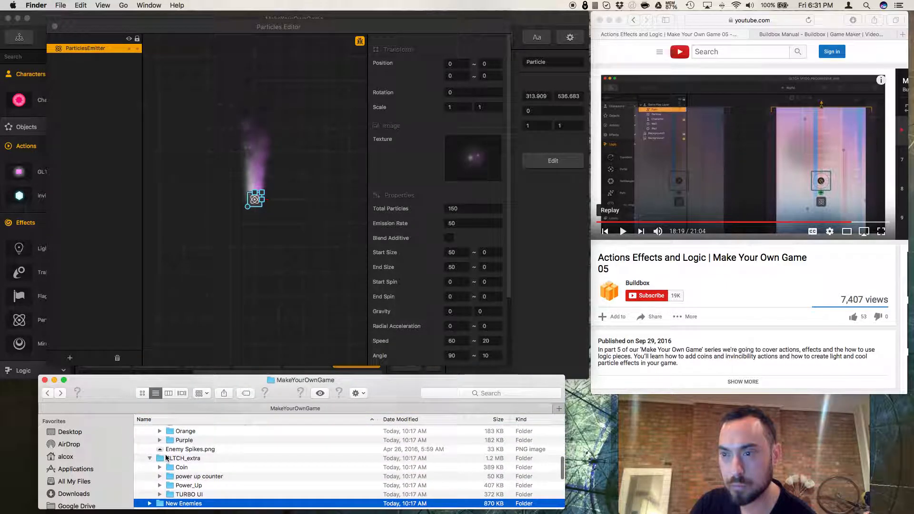
pyautogui.scroll(12, 166, 457)
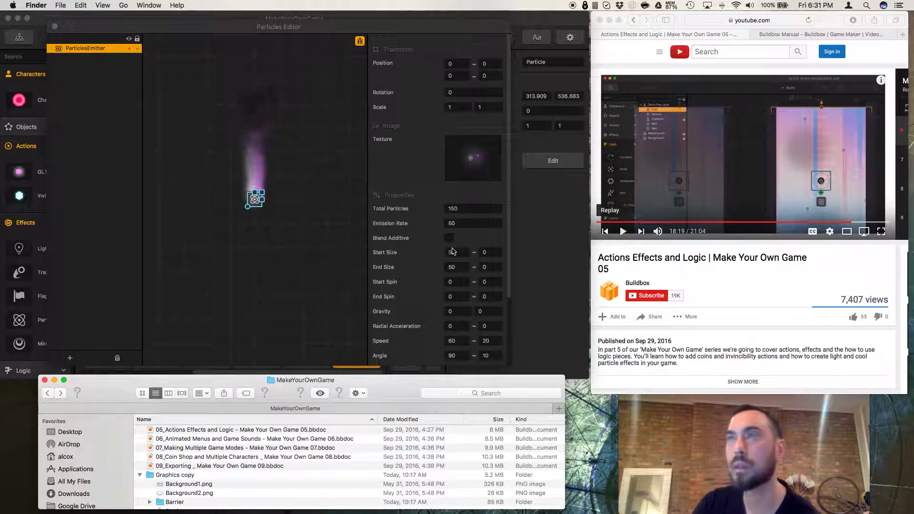
# Set the emitter's texture to the icon_add_locator sprite.
pyautogui.click(478, 160)
pyautogui.click(483, 141)
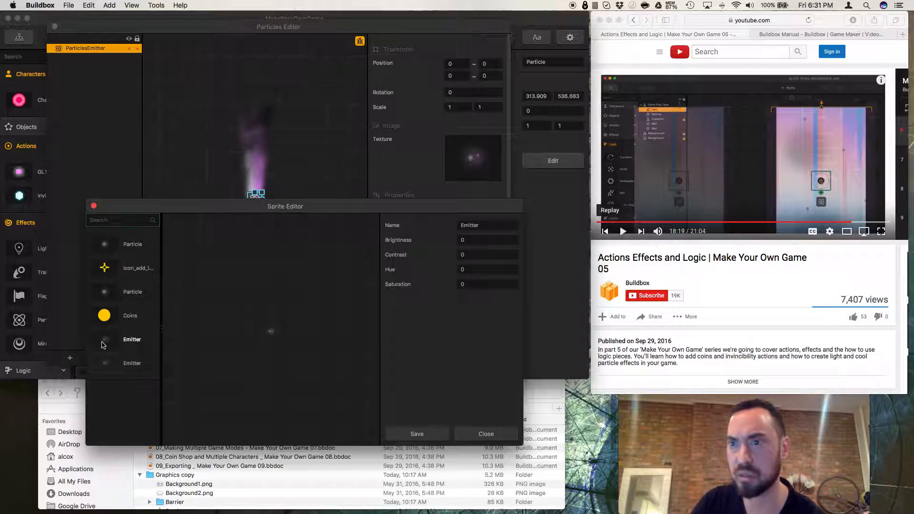
pyautogui.click(105, 317)
pyautogui.click(104, 292)
pyautogui.click(105, 268)
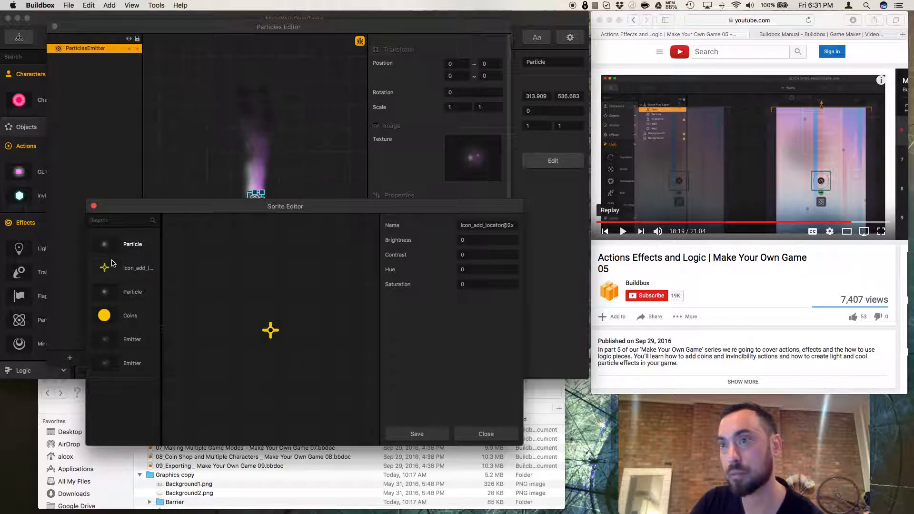
pyautogui.click(111, 247)
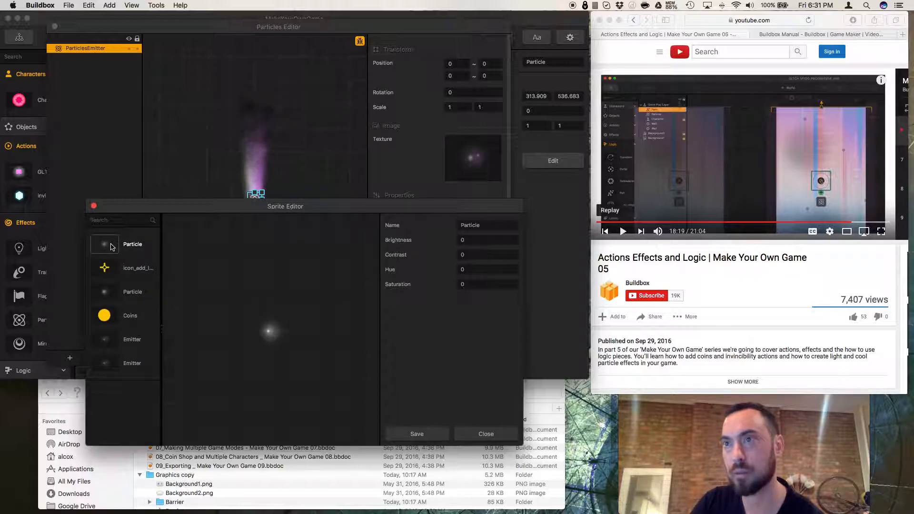
pyautogui.click(108, 268)
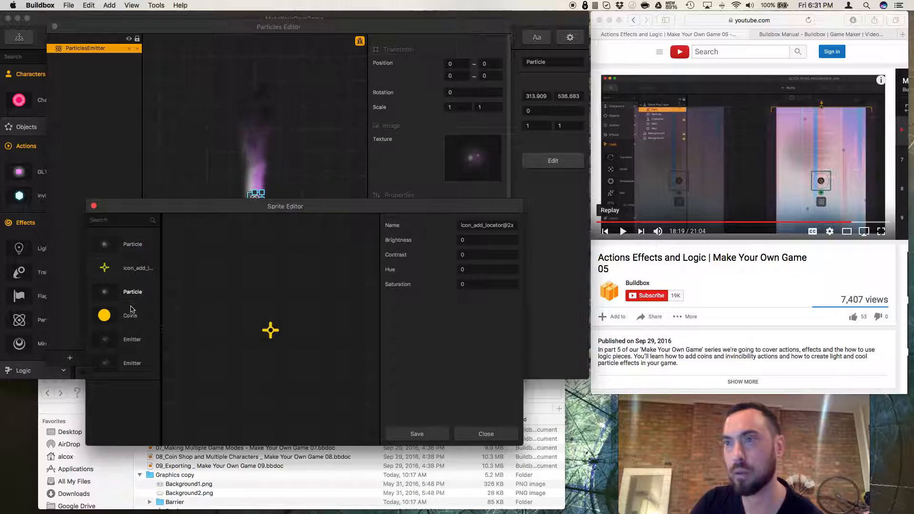
pyautogui.click(421, 435)
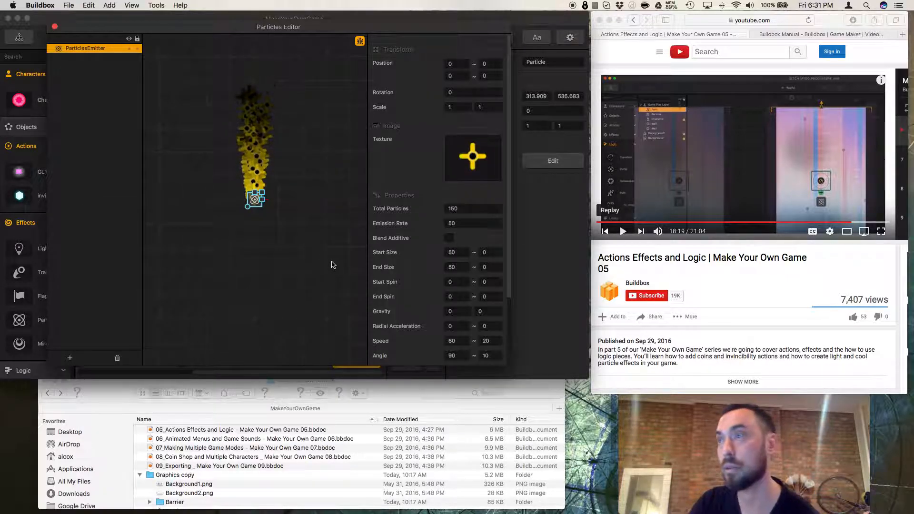
# Change the emitter's texture back to the Particle sprite.
pyautogui.moveTo(498, 156)
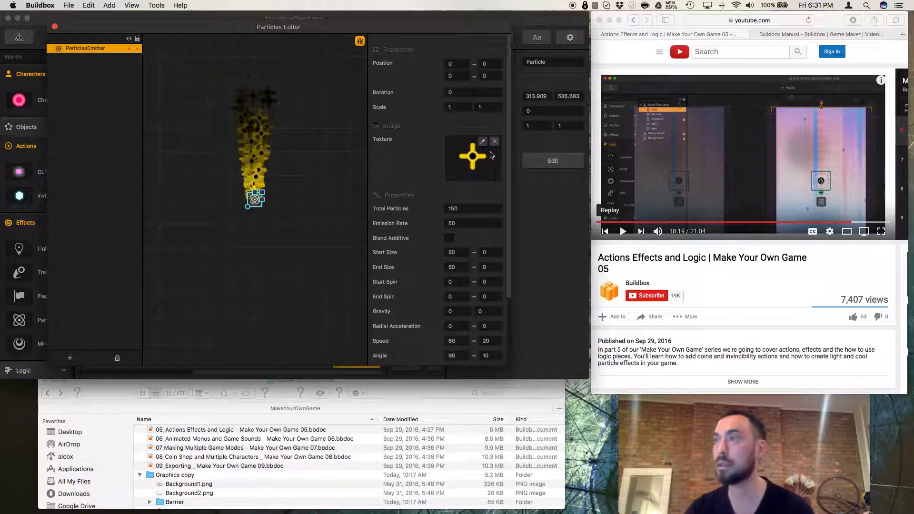
pyautogui.click(483, 142)
pyautogui.click(113, 347)
pyautogui.click(120, 364)
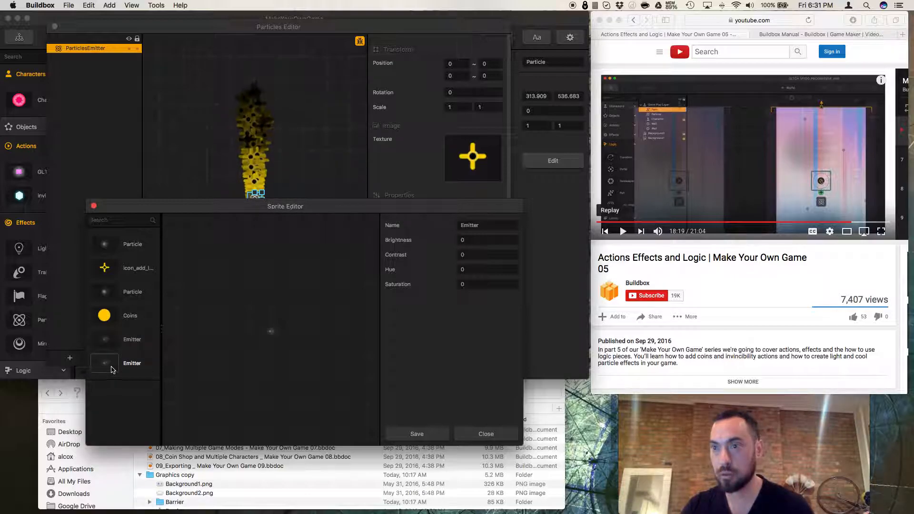
pyautogui.click(108, 245)
pyautogui.click(109, 268)
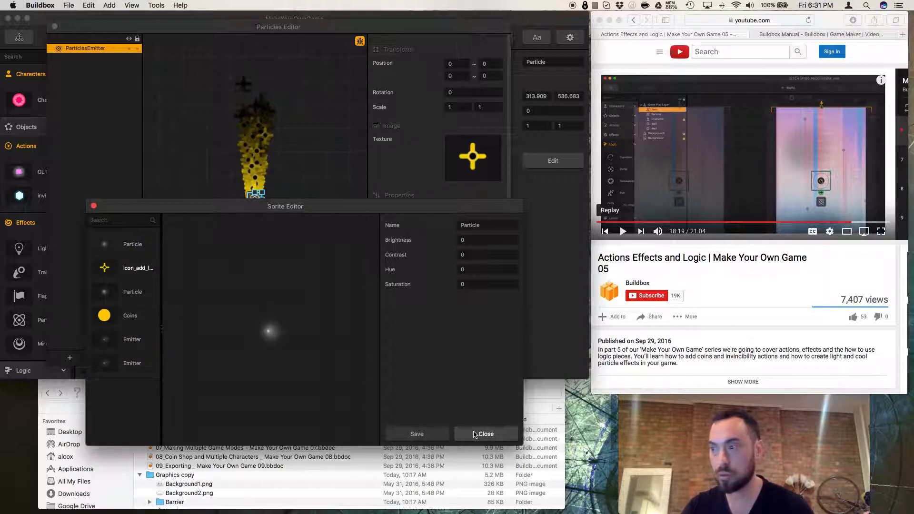
pyautogui.click(445, 440)
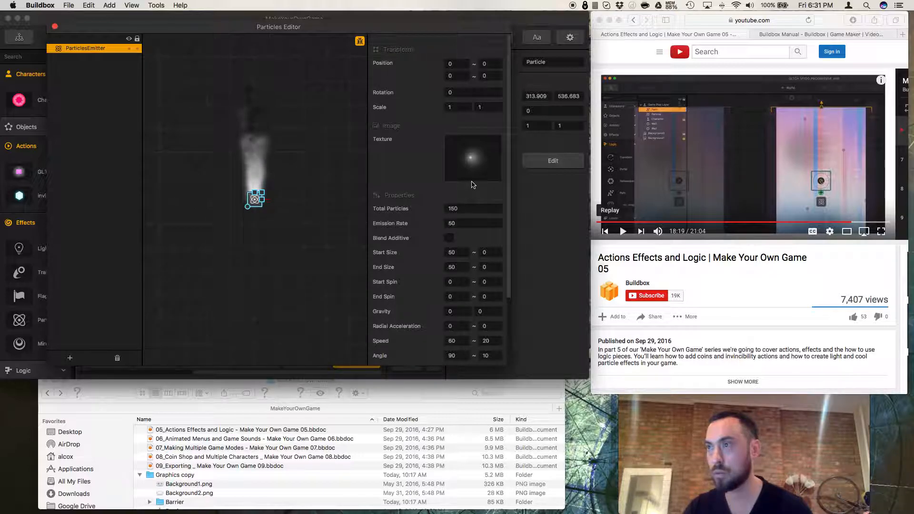
# Review the remaining emitter properties and close the Particles Editor.
pyautogui.scroll(-5, 463, 270)
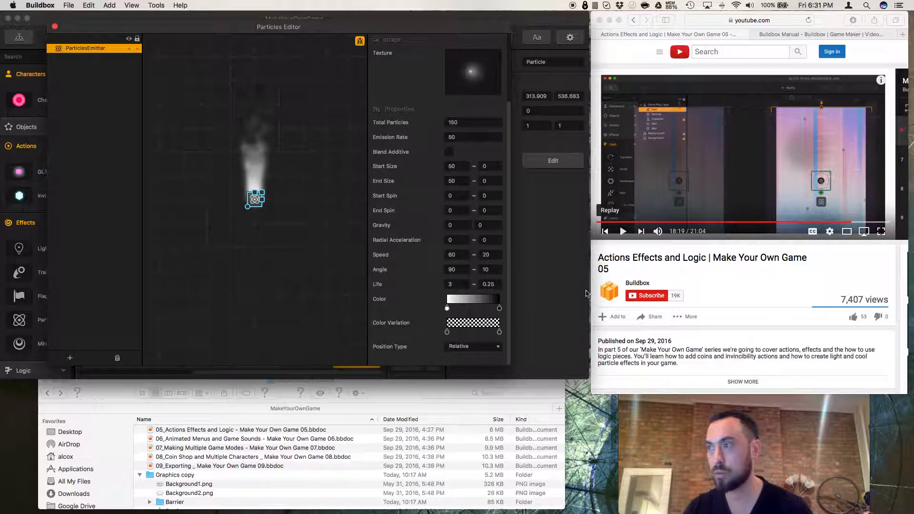
pyautogui.click(367, 262)
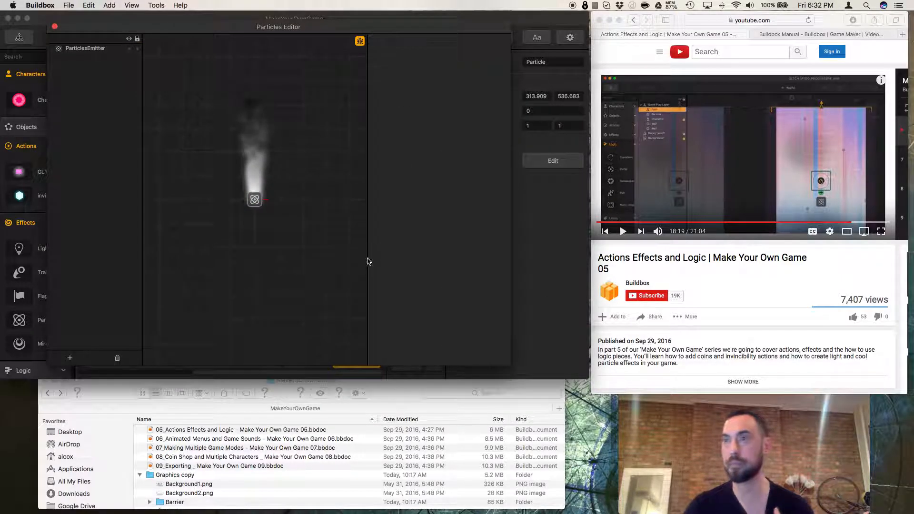
pyautogui.click(55, 27)
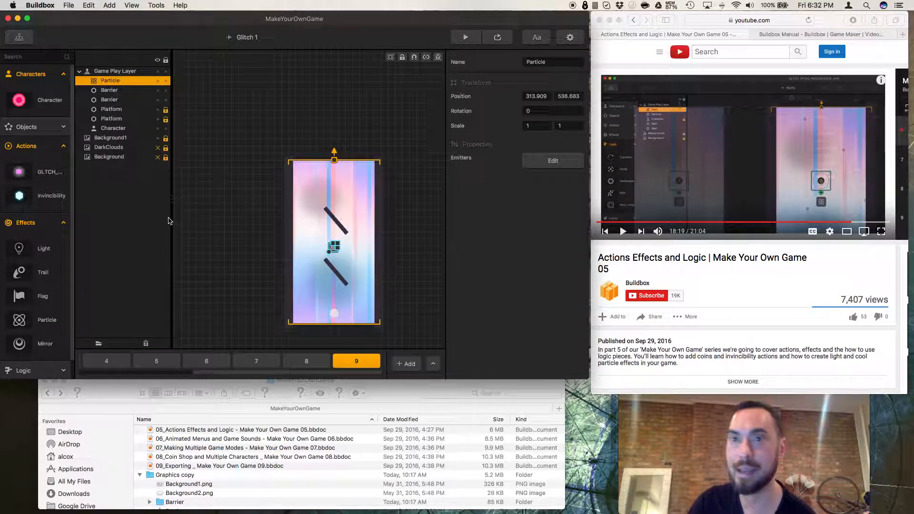
pyautogui.scroll(-2, 19, 274)
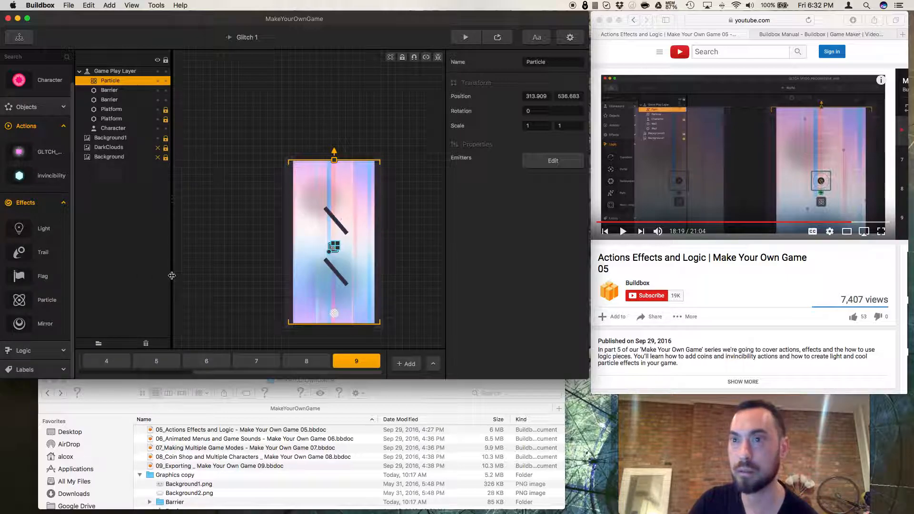
pyautogui.moveTo(21, 255); pyautogui.dragTo(312, 292)
pyautogui.click(622, 231)
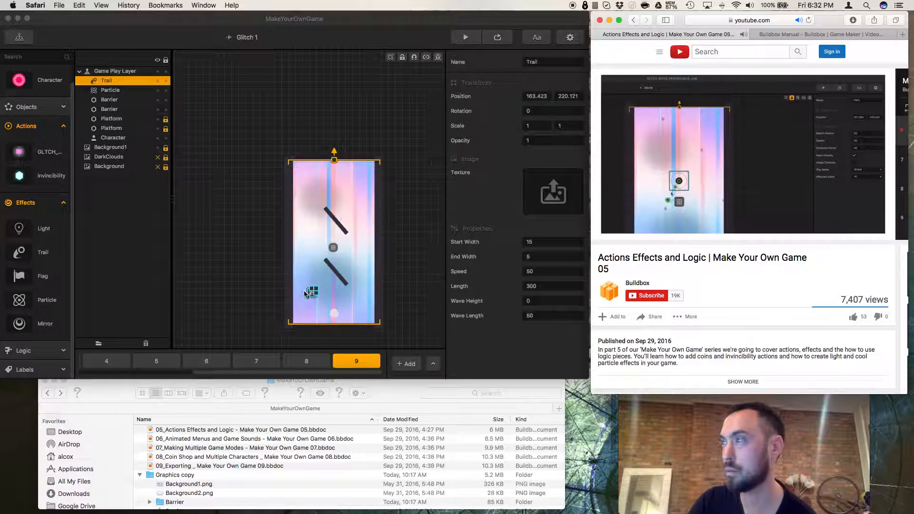
pyautogui.scroll(3, 304, 293)
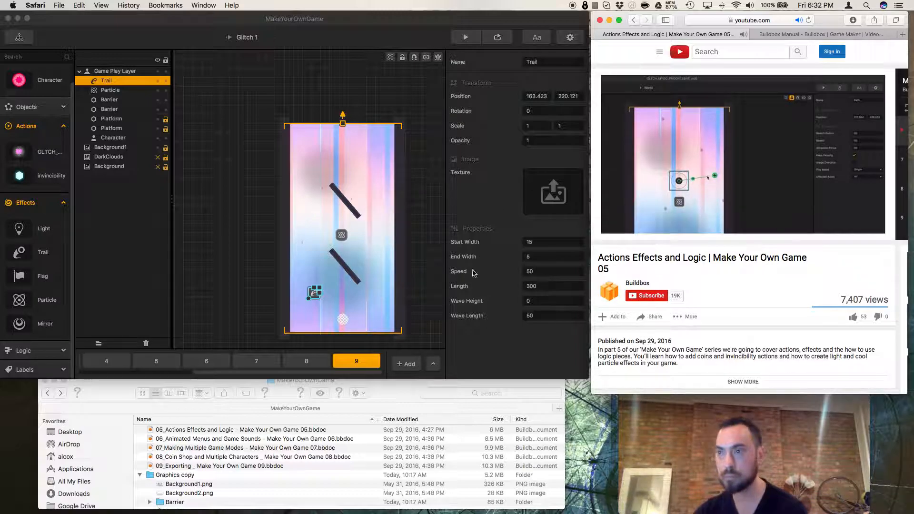
pyautogui.click(313, 296)
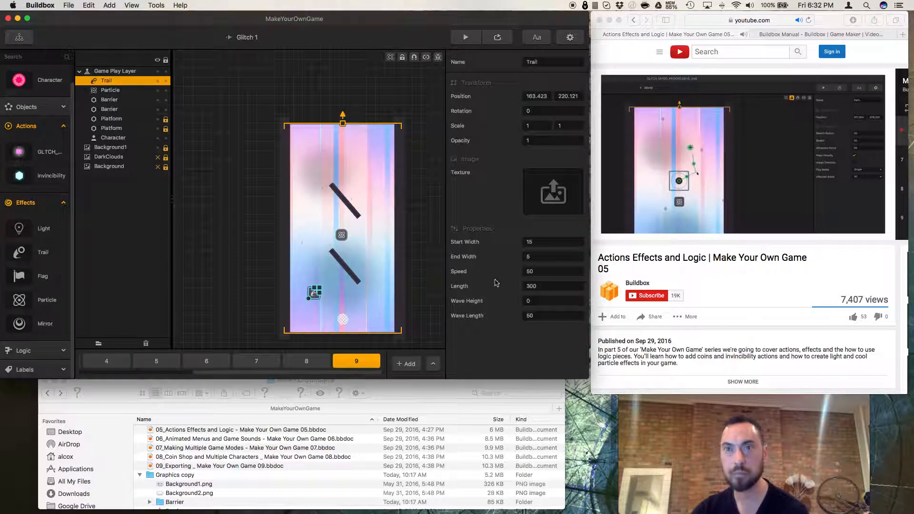
pyautogui.click(739, 254)
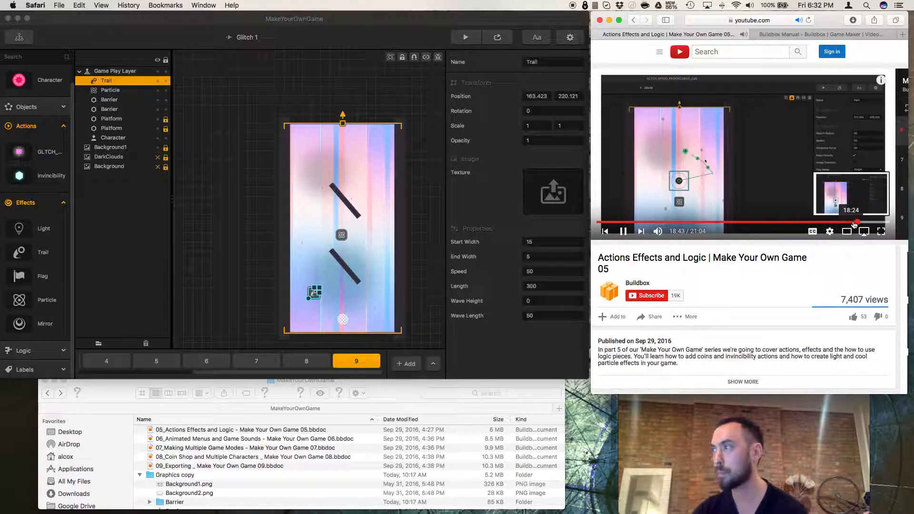
pyautogui.click(855, 223)
pyautogui.click(848, 223)
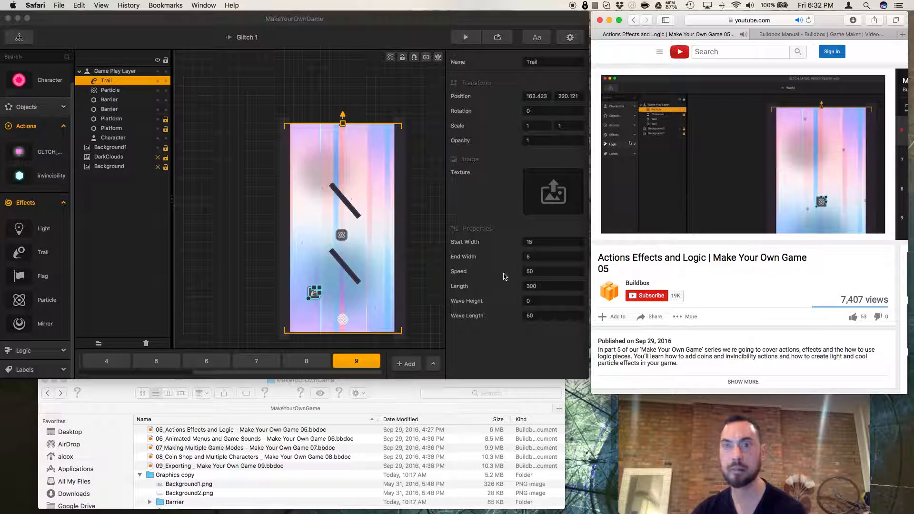
pyautogui.click(627, 236)
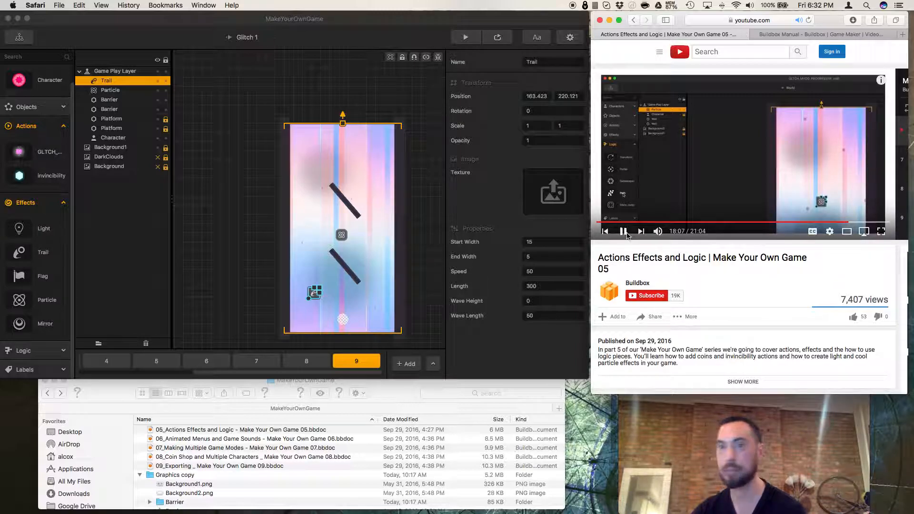
pyautogui.click(624, 232)
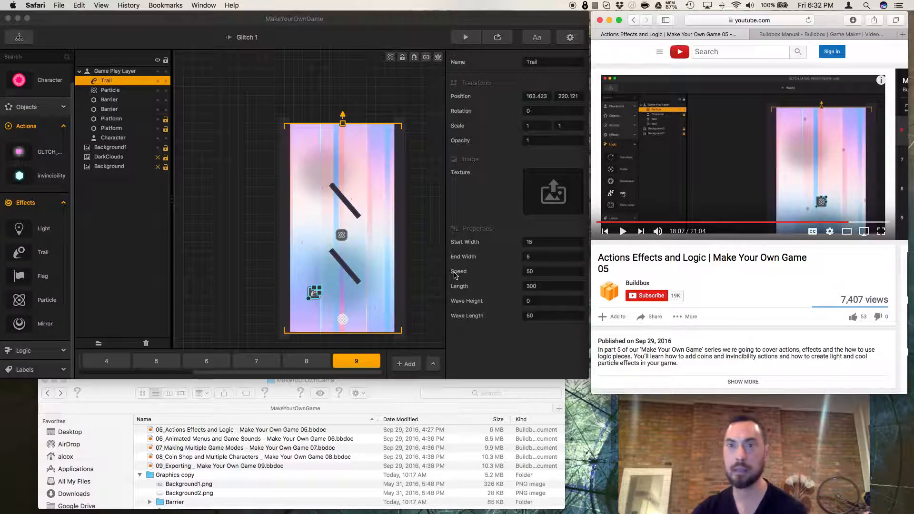
pyautogui.click(318, 295)
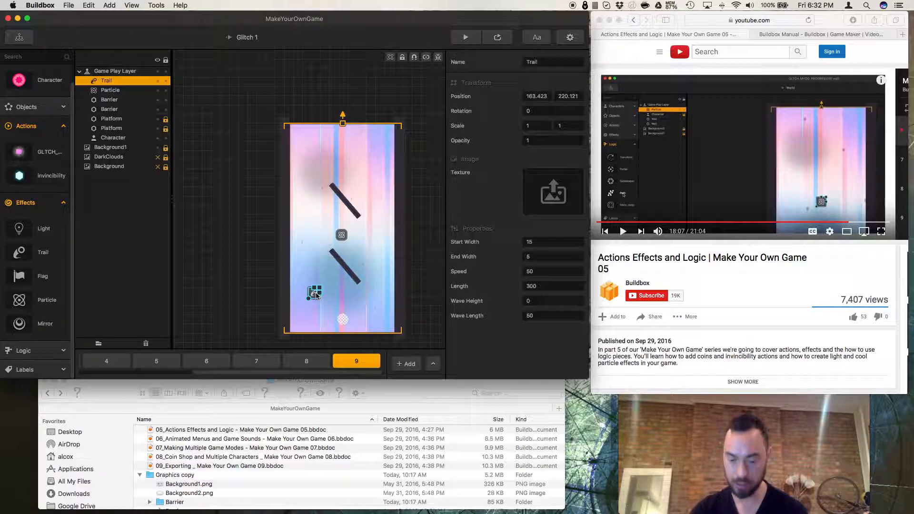
pyautogui.press('Delete')
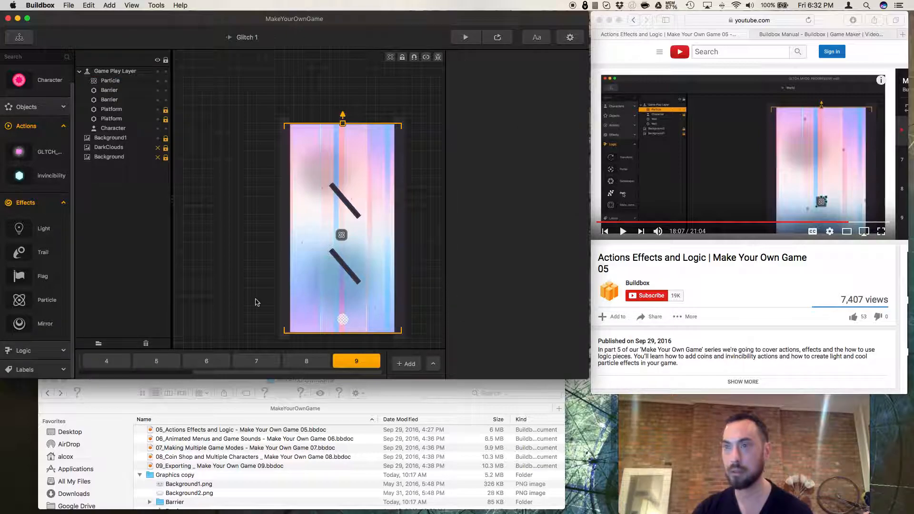
# Add a Path logic object at the particle emitter and extend its points up around the lower barrier.
pyautogui.click(32, 351)
pyautogui.scroll(-5, 46, 333)
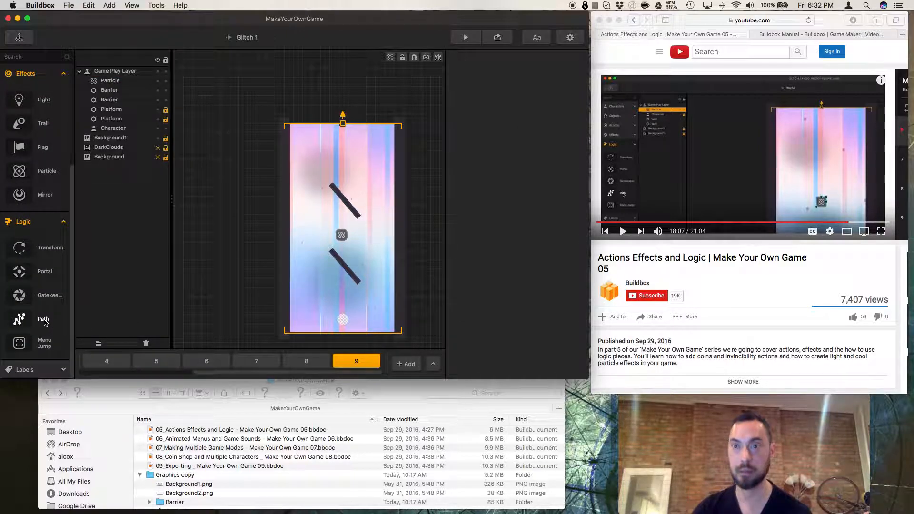
pyautogui.moveTo(40, 326); pyautogui.dragTo(327, 310)
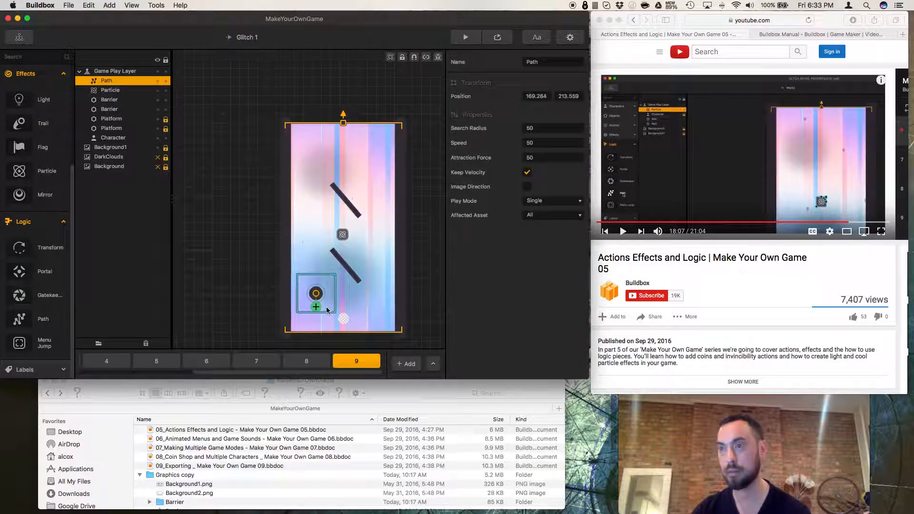
pyautogui.moveTo(319, 309); pyautogui.dragTo(381, 295)
pyautogui.moveTo(383, 269); pyautogui.dragTo(343, 224)
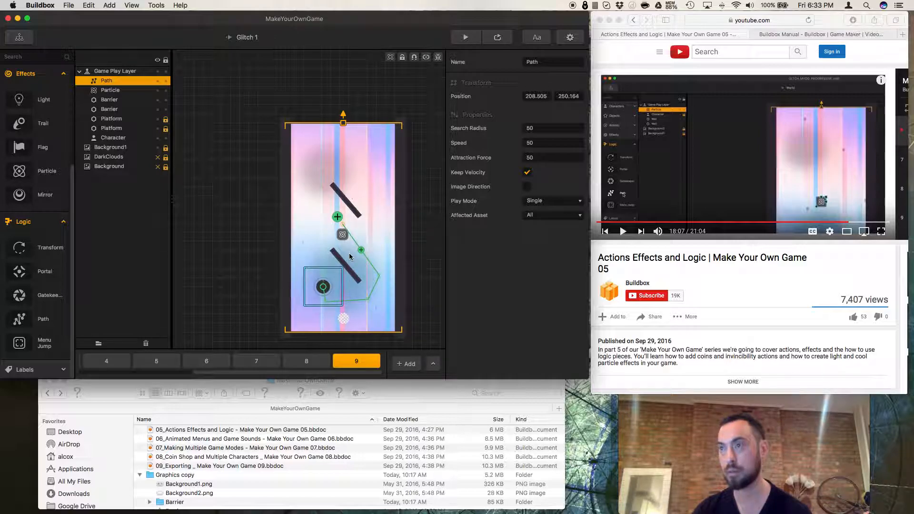
# Extend the path into a loop around the upper barrier and adjust its start point near the emitter.
pyautogui.moveTo(337, 221)
pyautogui.mouseDown()
pyautogui.moveTo(317, 206)
pyautogui.moveTo(315, 174)
pyautogui.moveTo(327, 163)
pyautogui.moveTo(351, 177)
pyautogui.moveTo(379, 237)
pyautogui.moveTo(314, 238)
pyautogui.mouseUp()
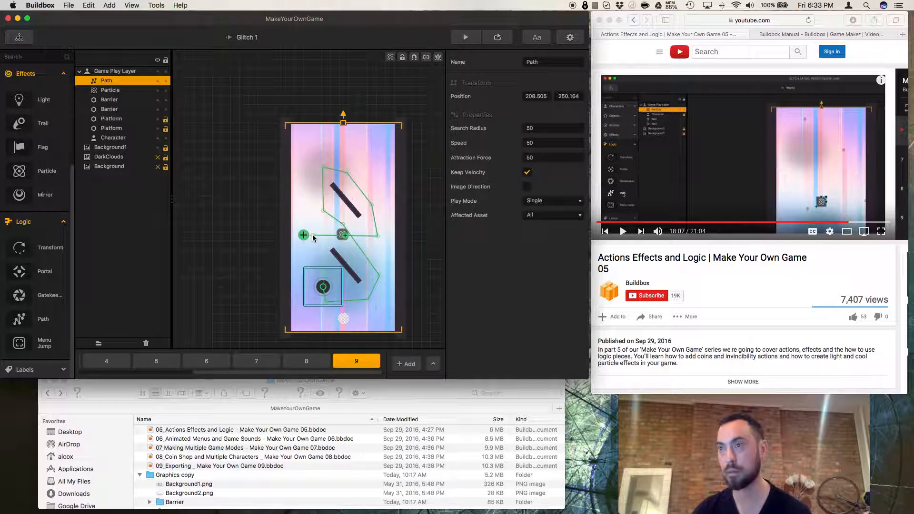
pyautogui.moveTo(326, 291); pyautogui.dragTo(348, 293)
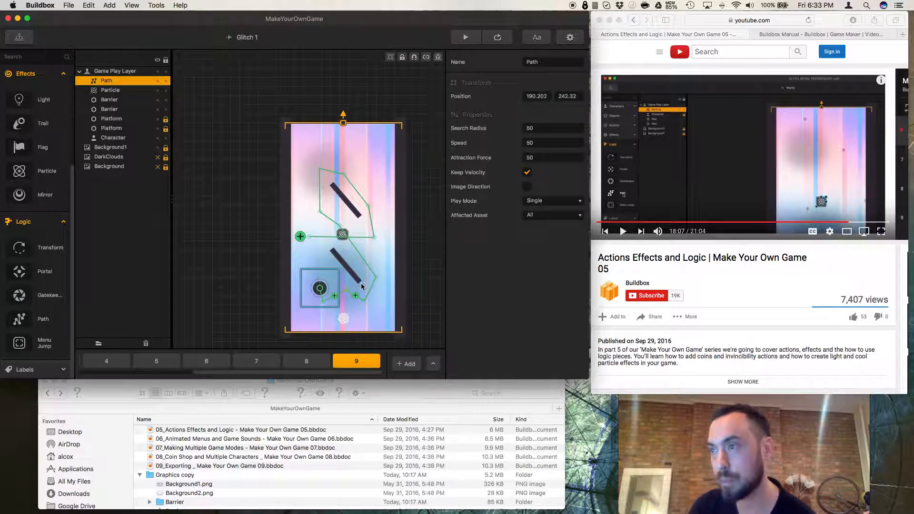
pyautogui.moveTo(324, 290); pyautogui.dragTo(334, 282)
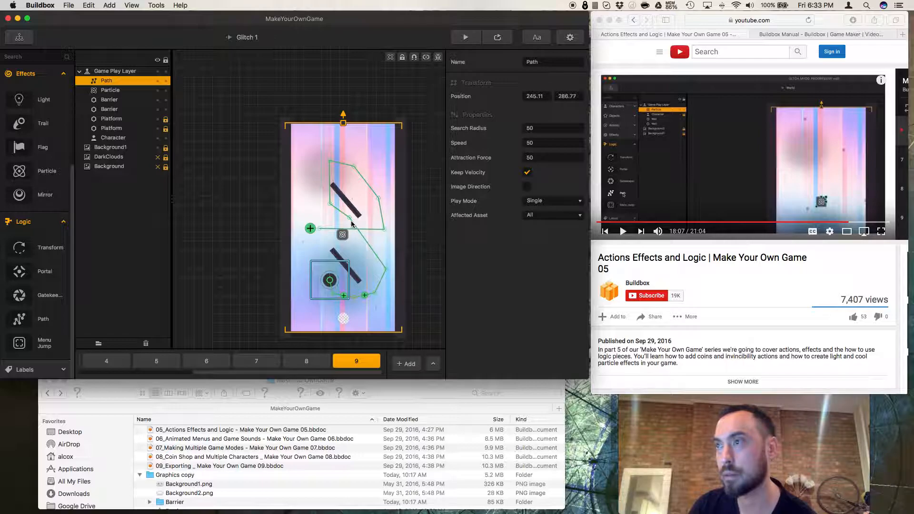
pyautogui.moveTo(334, 216); pyautogui.dragTo(318, 203)
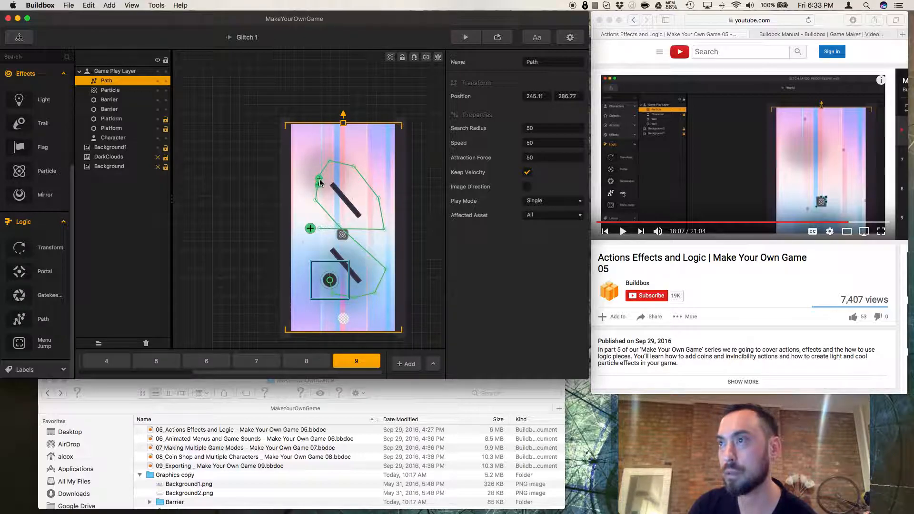
pyautogui.click(349, 228)
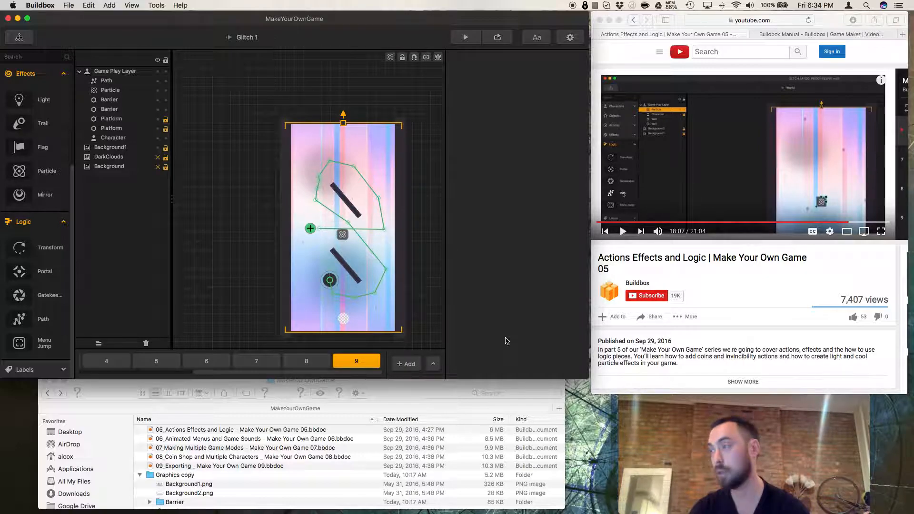
# Move the particle emitter onto the start point of the path.
pyautogui.click(624, 232)
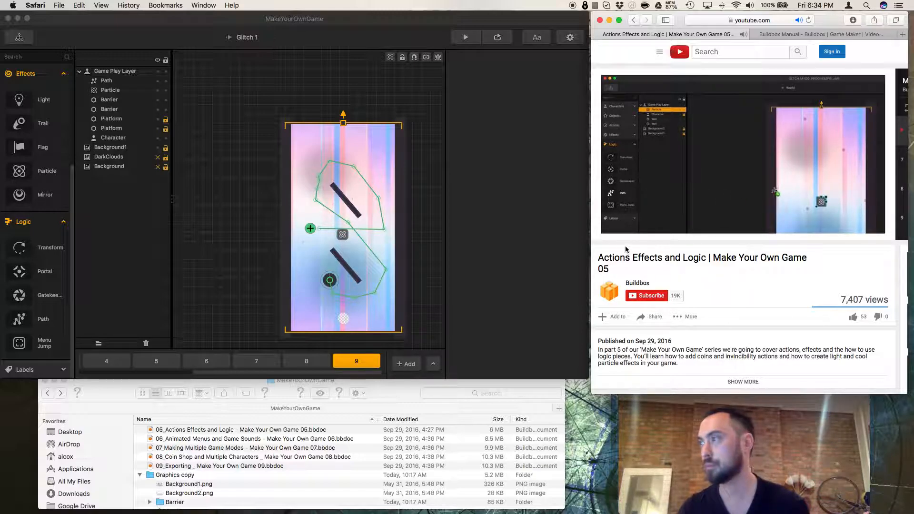
pyautogui.click(344, 236)
pyautogui.moveTo(344, 238); pyautogui.dragTo(333, 285)
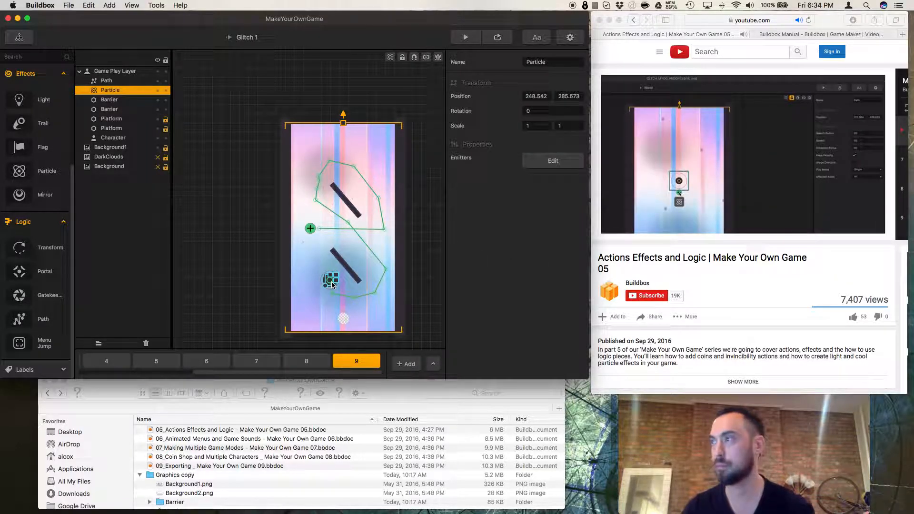
# Set the emitter's angle variance to 60 in the Particles Editor and close the editor.
pyautogui.click(553, 160)
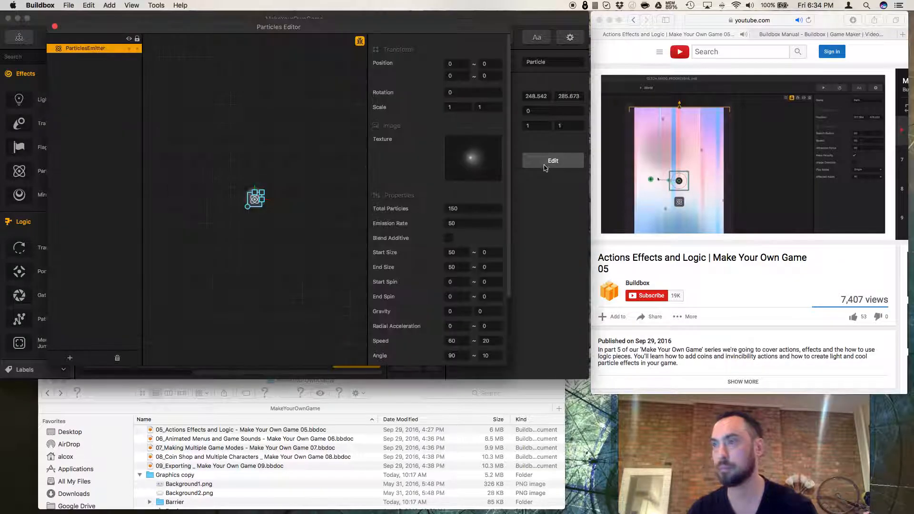
pyautogui.scroll(-5, 454, 341)
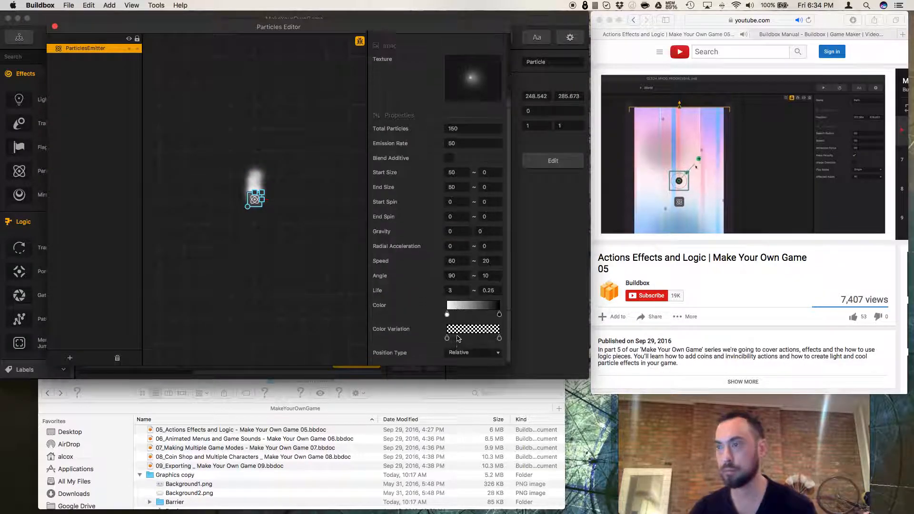
pyautogui.click(451, 270)
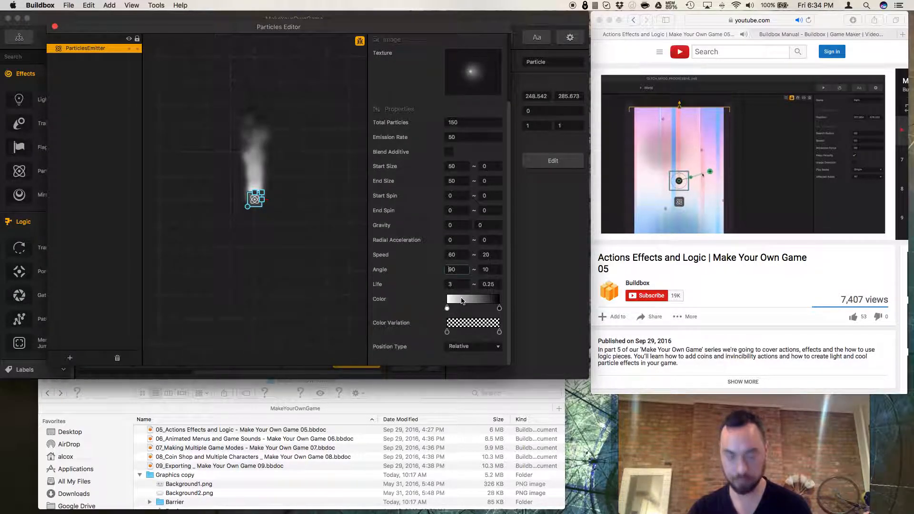
pyautogui.doubleClick(461, 270)
pyautogui.press('Tab')
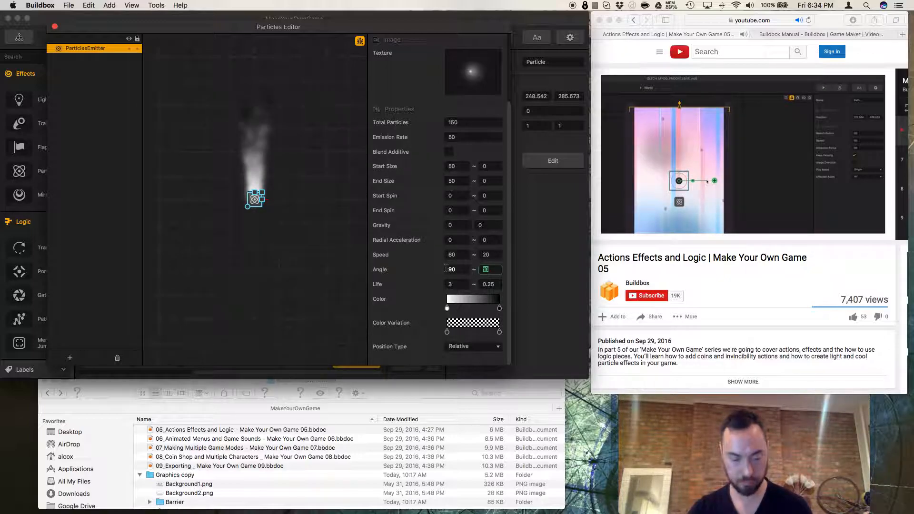
pyautogui.write('45')
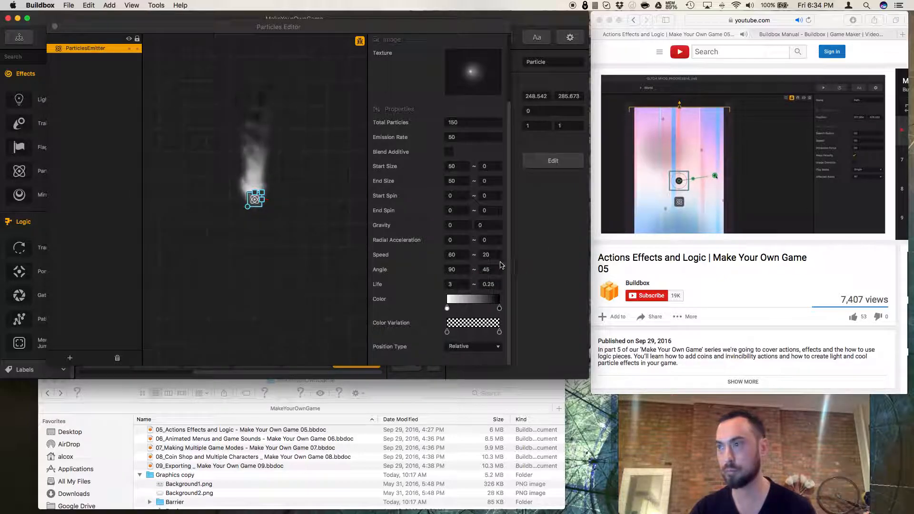
pyautogui.click(496, 260)
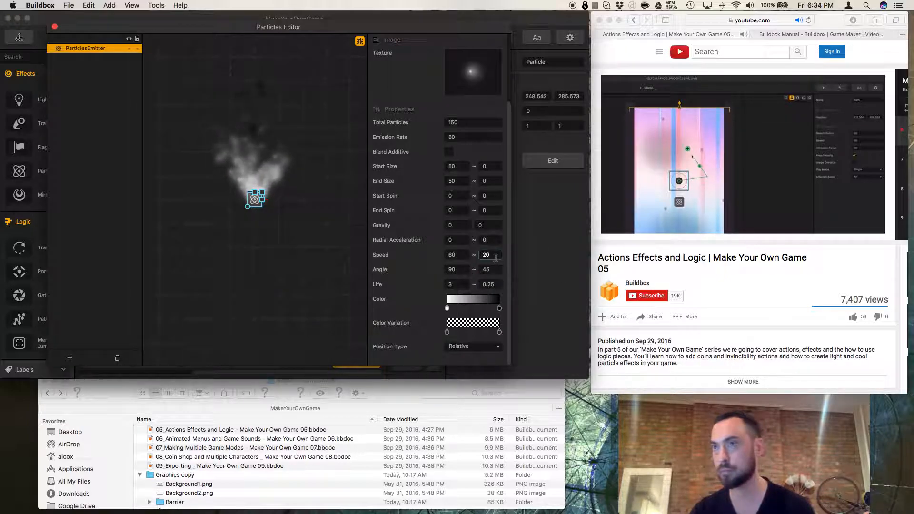
pyautogui.click(496, 271)
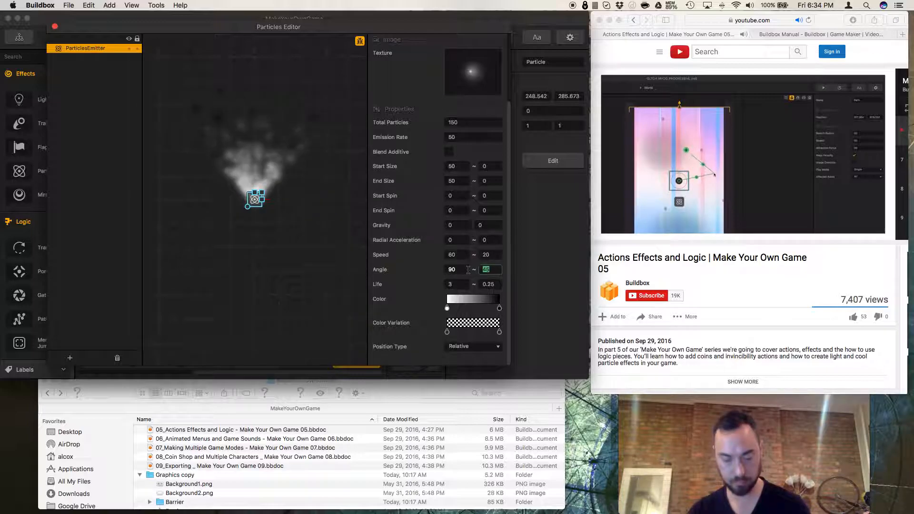
pyautogui.write('60')
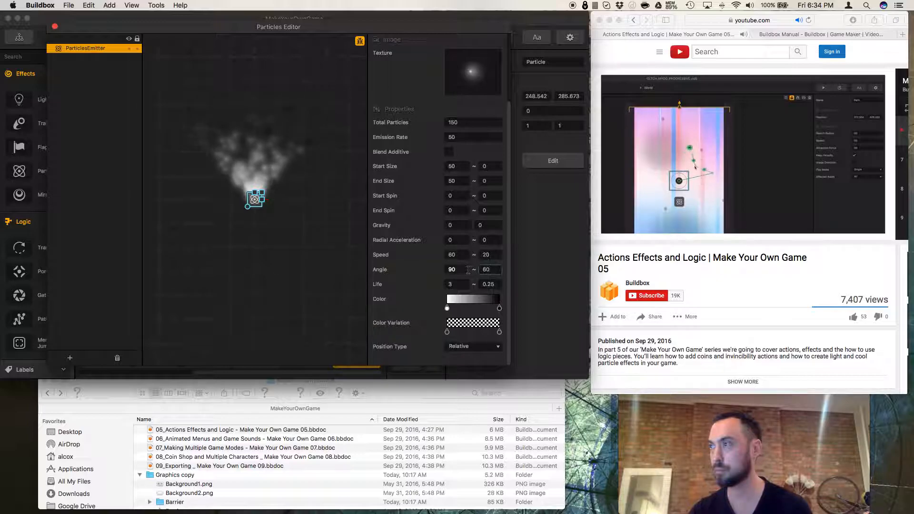
pyautogui.click(523, 264)
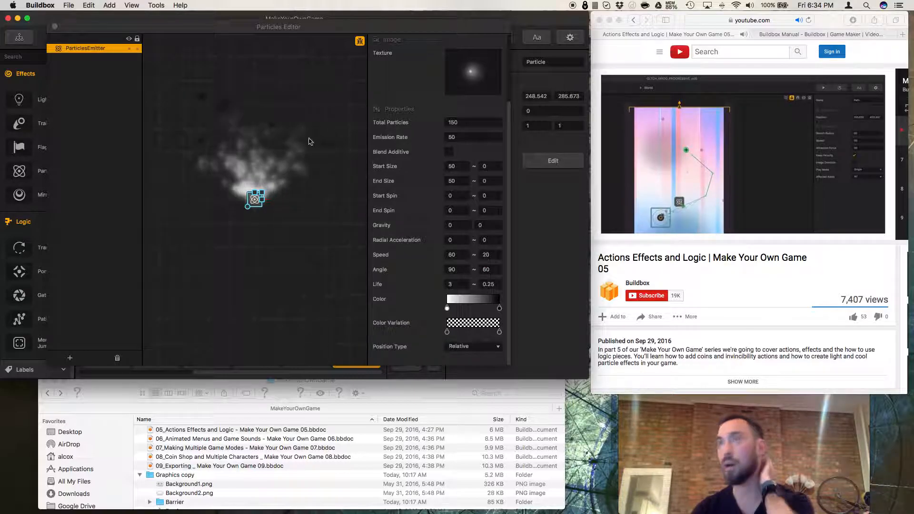
pyautogui.click(55, 28)
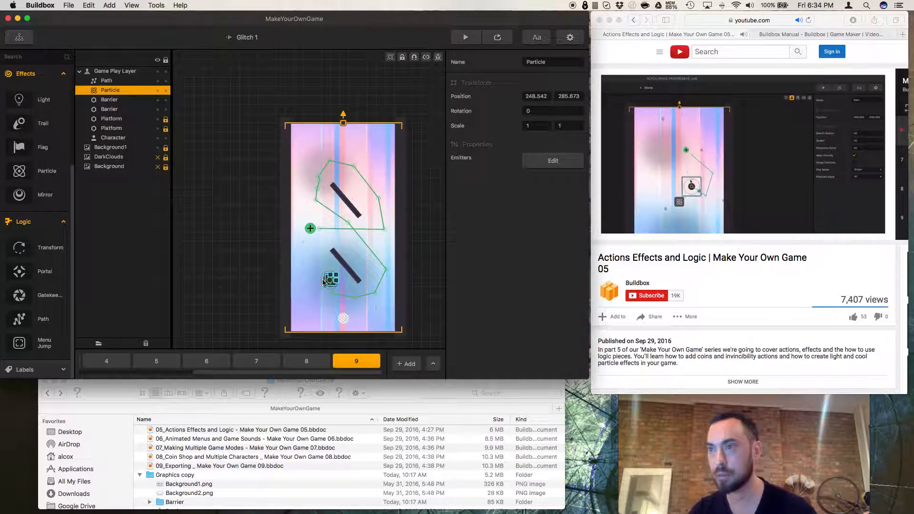
# Reposition the path's start point over the particle emitter and set the path's Search Radius to 200.
pyautogui.scroll(5, 323, 282)
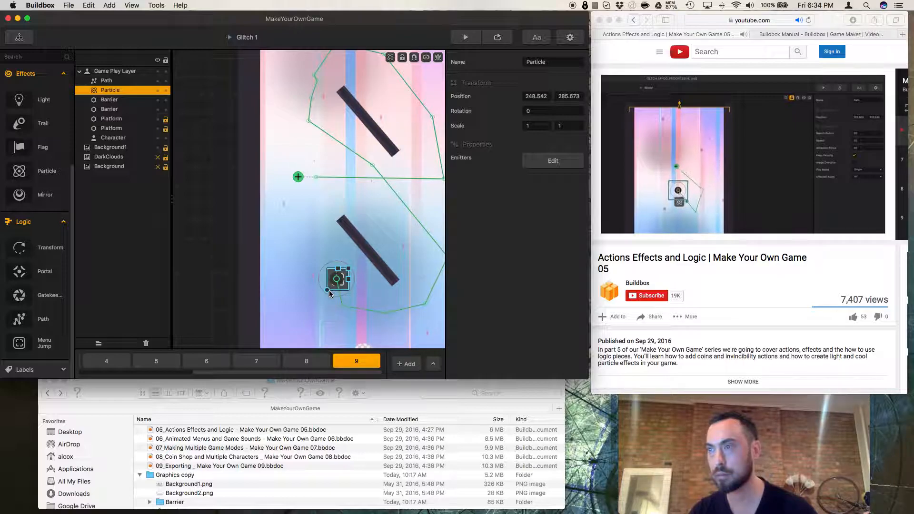
pyautogui.click(332, 295)
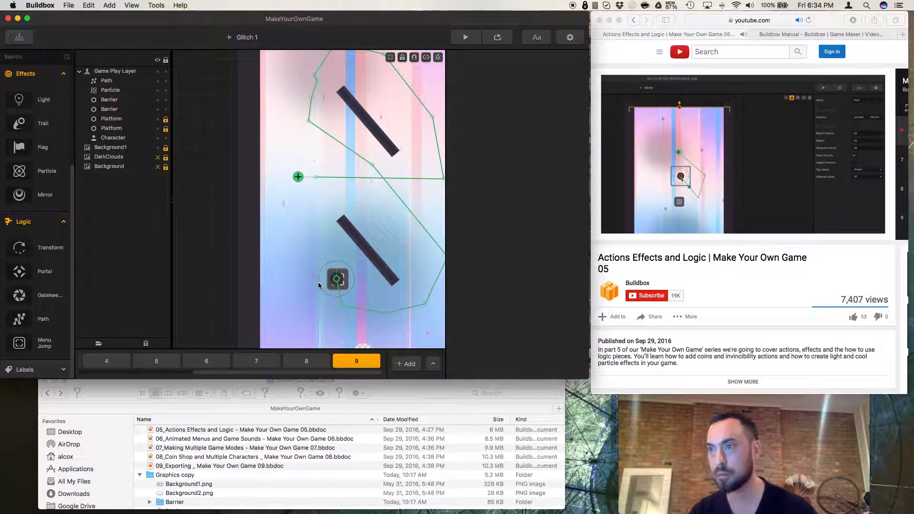
pyautogui.moveTo(342, 285)
pyautogui.mouseDown()
pyautogui.moveTo(349, 280)
pyautogui.moveTo(342, 293)
pyautogui.mouseUp()
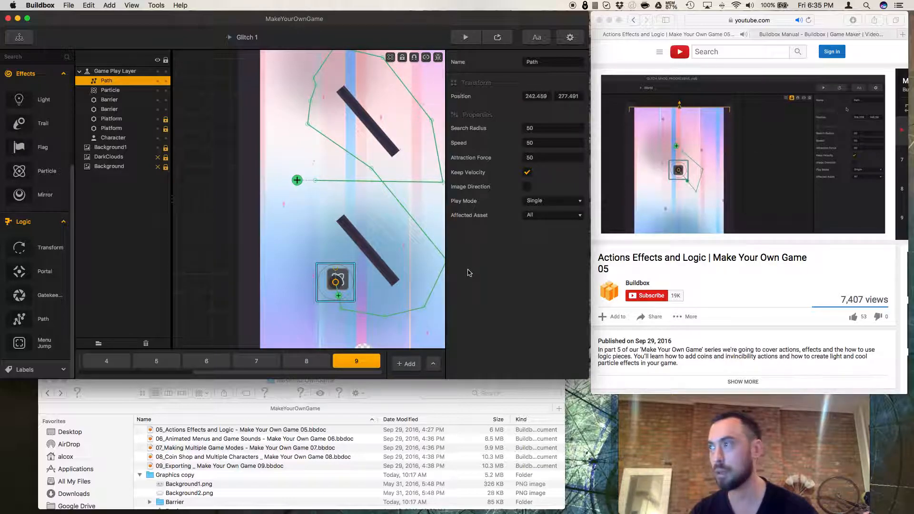
pyautogui.moveTo(337, 272)
pyautogui.mouseDown()
pyautogui.moveTo(322, 281)
pyautogui.moveTo(324, 268)
pyautogui.moveTo(342, 257)
pyautogui.moveTo(345, 272)
pyautogui.moveTo(350, 261)
pyautogui.mouseUp()
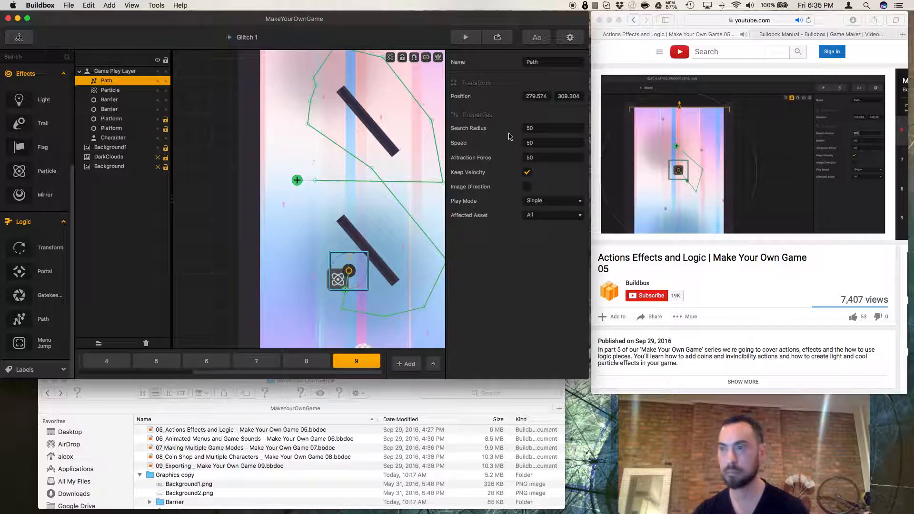
pyautogui.click(524, 128)
pyautogui.write('200')
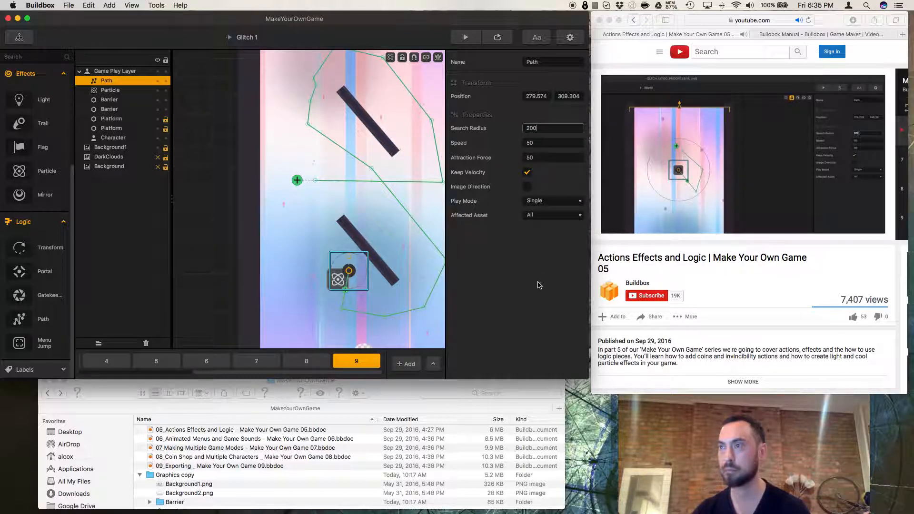
# Set the path's Search Radius to 150 and its Speed to 200.
pyautogui.press('Return')
pyautogui.click(548, 128)
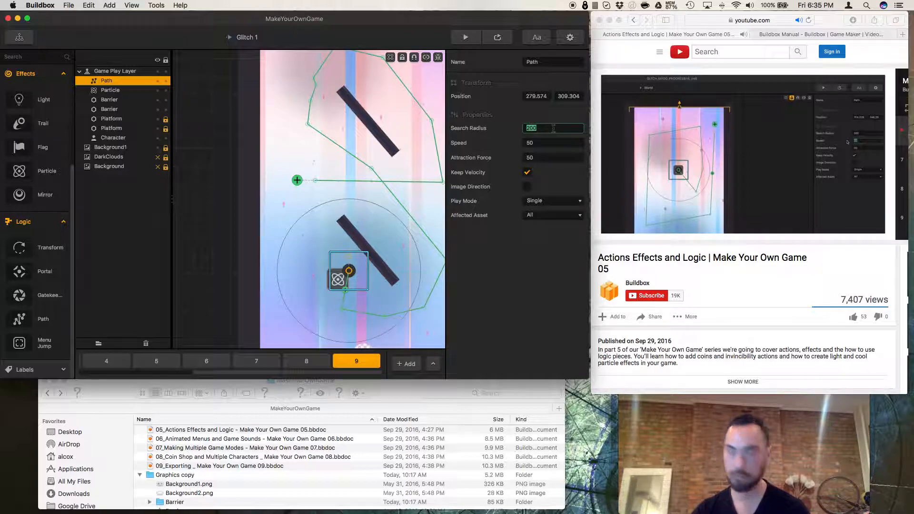
pyautogui.write('150')
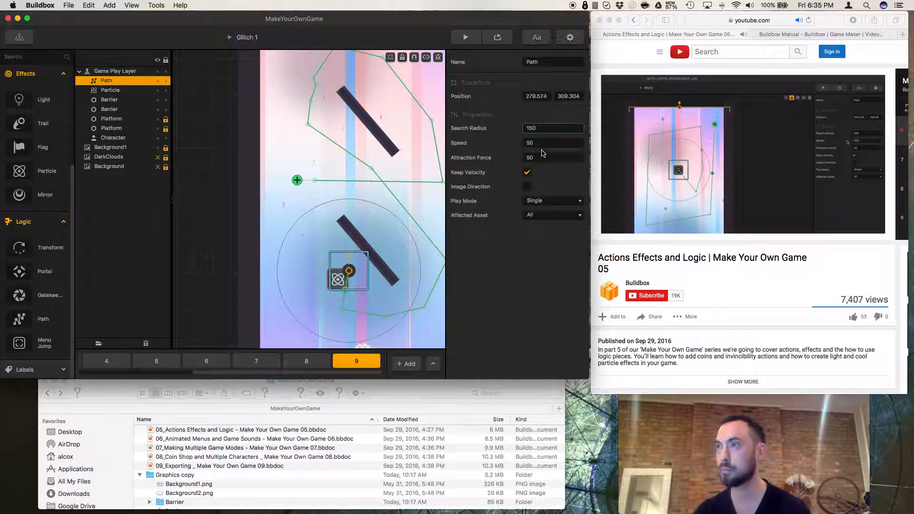
pyautogui.press('Tab')
pyautogui.write('2')
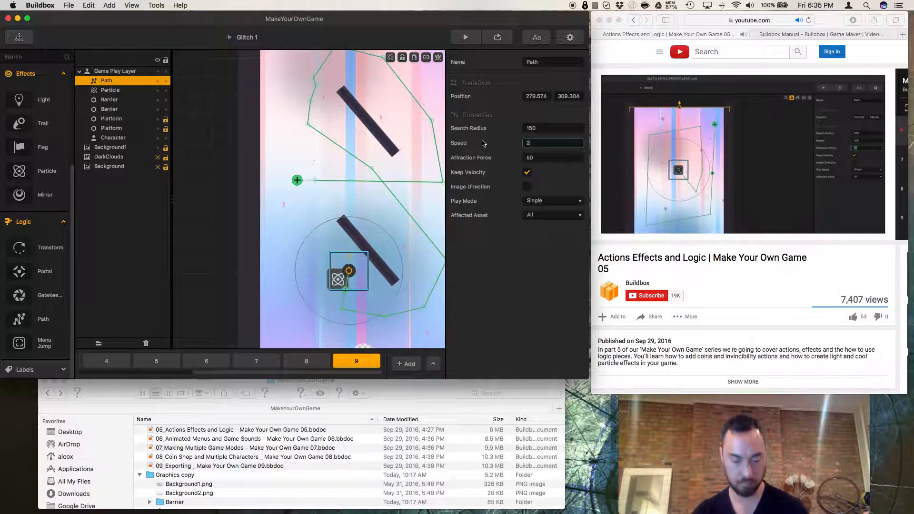
pyautogui.write('00')
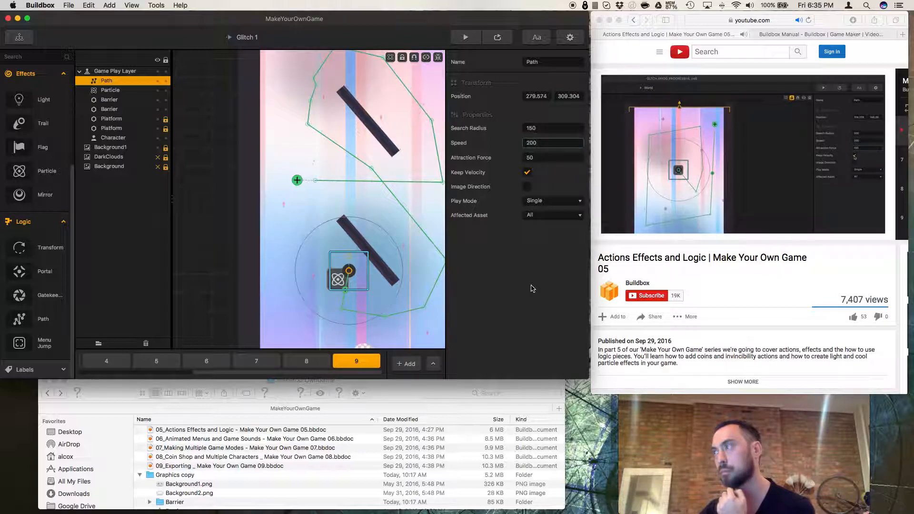
# Nudge the particle emitter onto the path's start point and set the path's Affected Asset to Characters.
pyautogui.moveTo(335, 288); pyautogui.dragTo(349, 278)
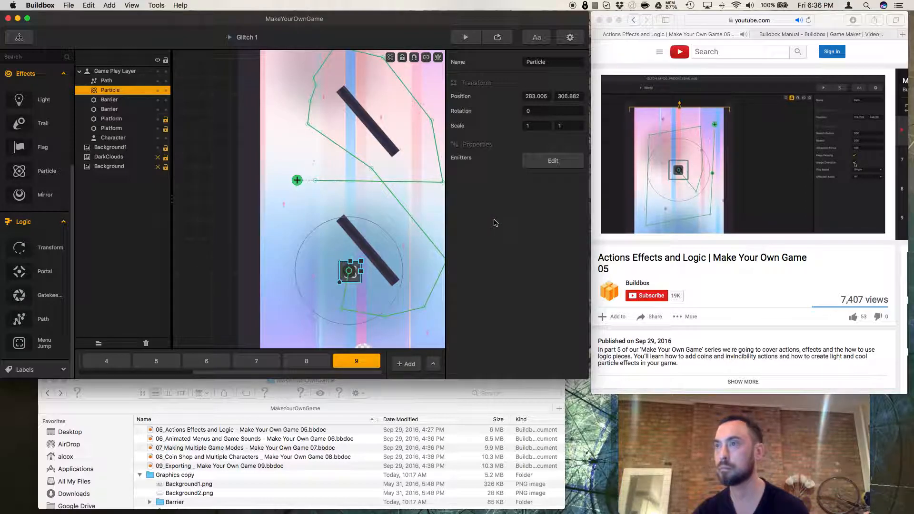
pyautogui.click(350, 276)
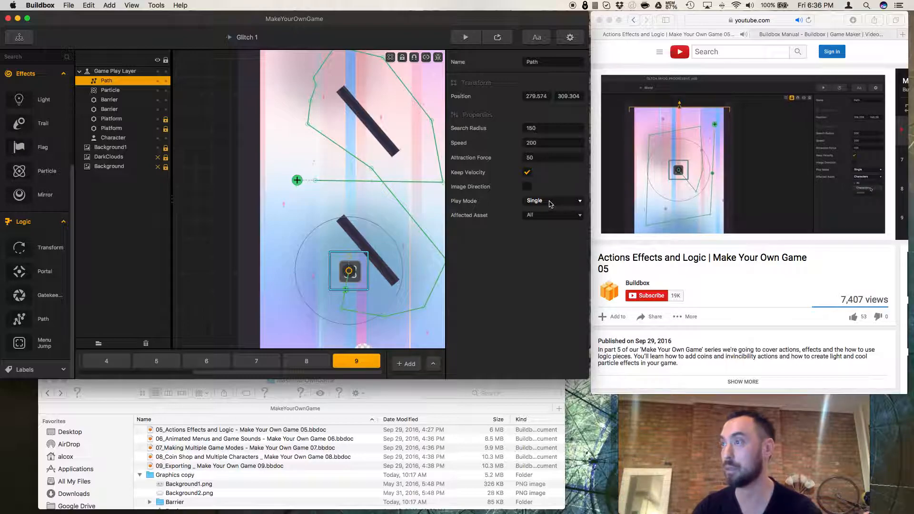
pyautogui.click(550, 216)
pyautogui.click(549, 239)
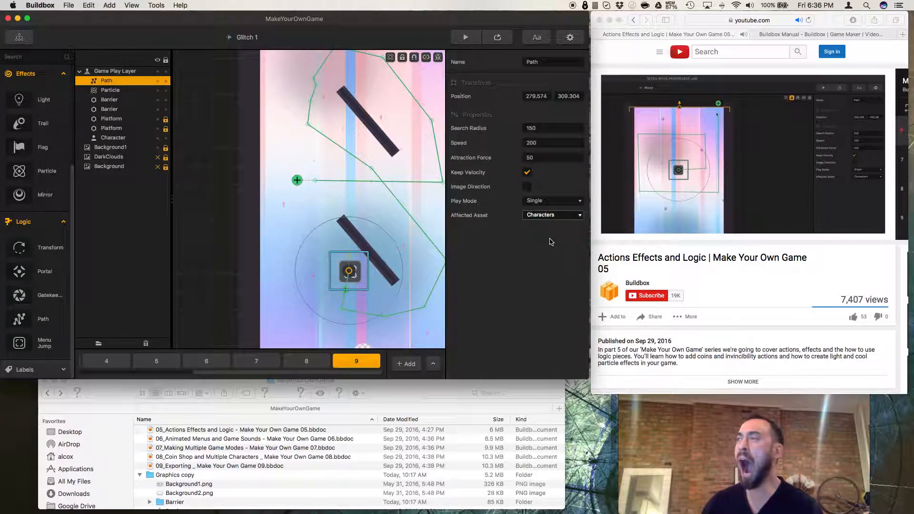
# Preview the level, play it briefly, and close the preview.
pyautogui.click(619, 226)
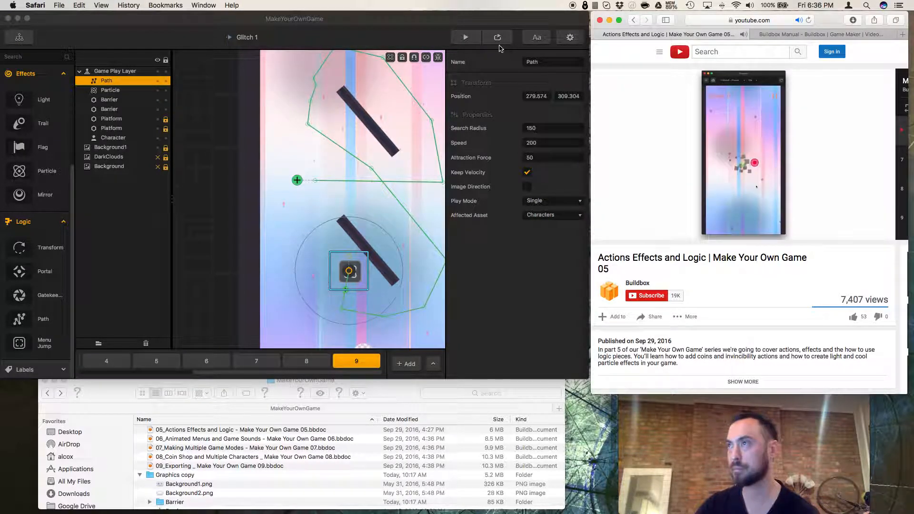
pyautogui.click(466, 37)
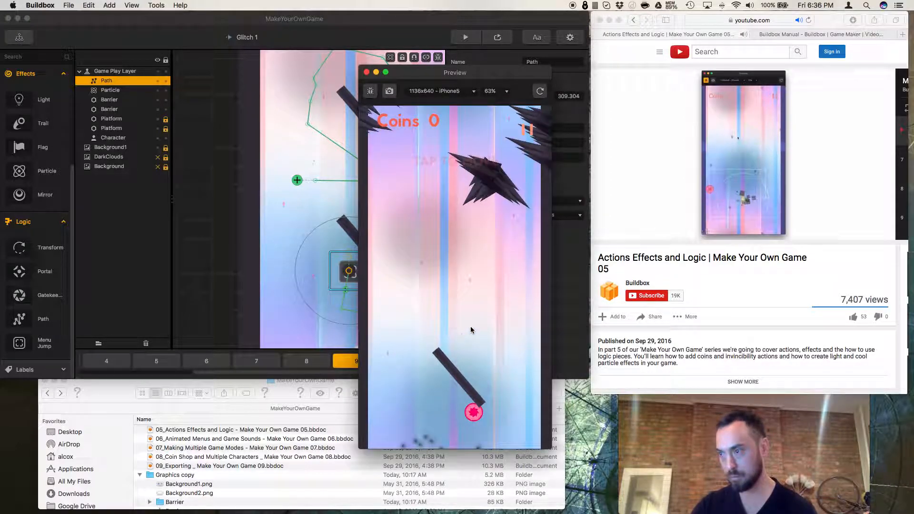
pyautogui.click(471, 327)
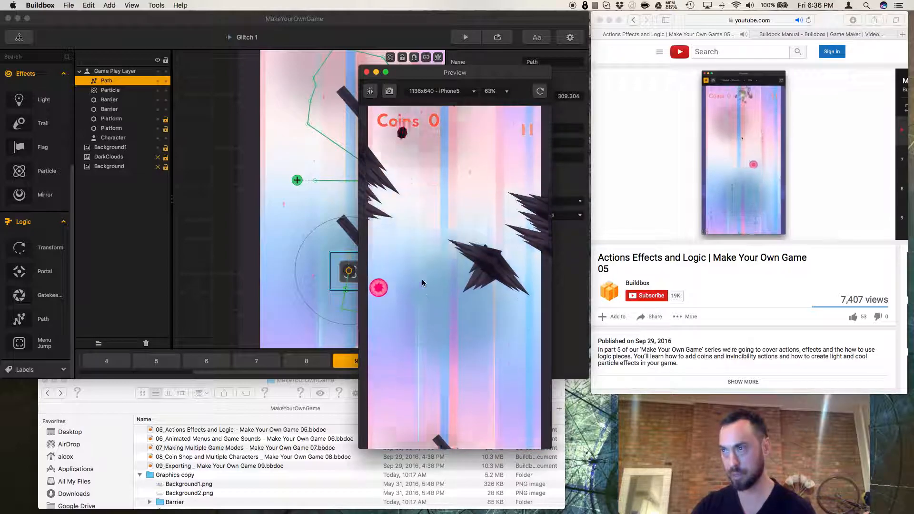
pyautogui.click(367, 72)
# Move the path's left-hand points slightly further left along the horizontal segment.
pyautogui.moveTo(366, 172); pyautogui.dragTo(362, 175)
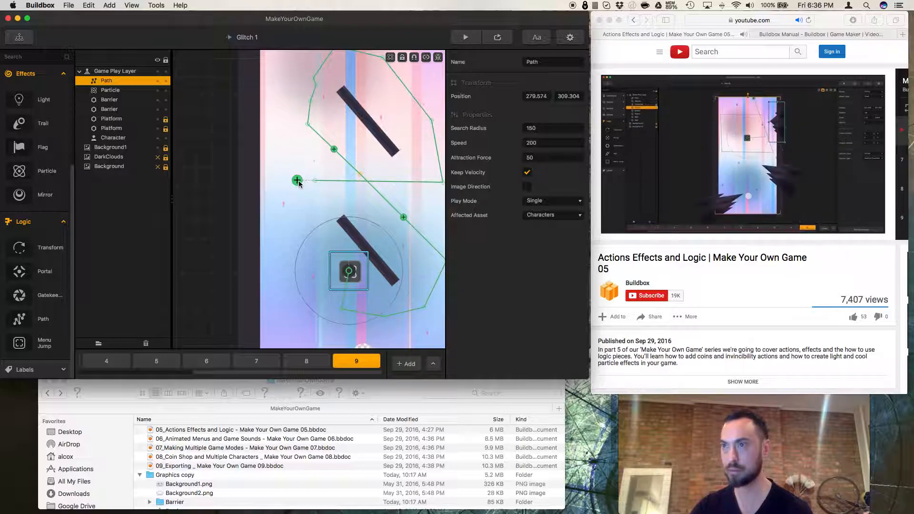
pyautogui.moveTo(320, 182); pyautogui.dragTo(299, 180)
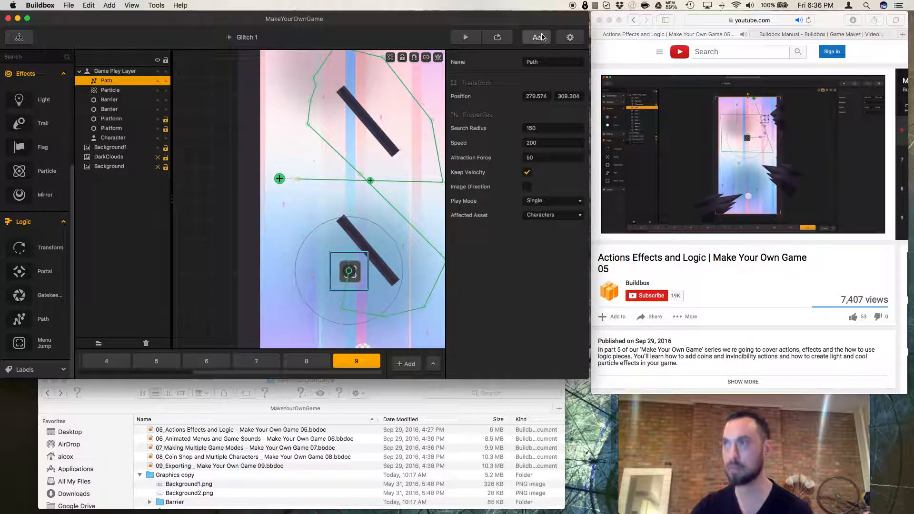
# Preview the level again, tap to move the character, and close the preview.
pyautogui.click(505, 42)
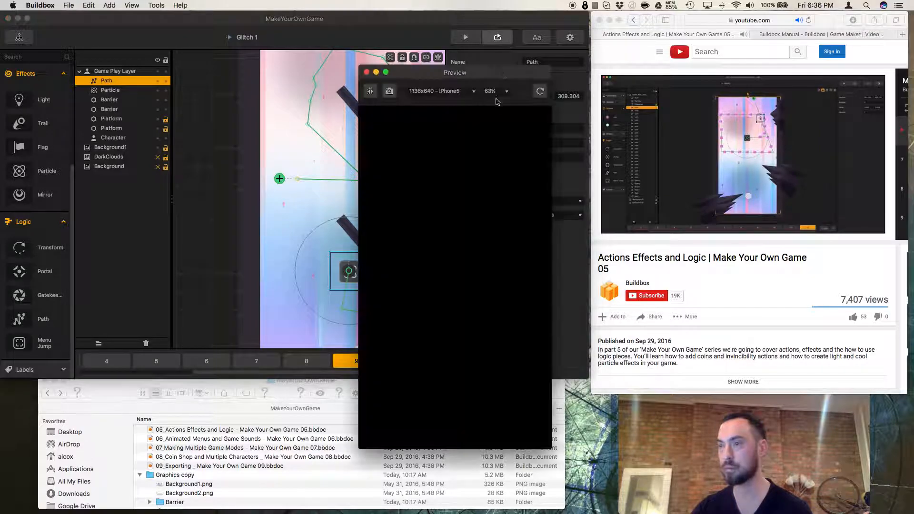
pyautogui.click(450, 399)
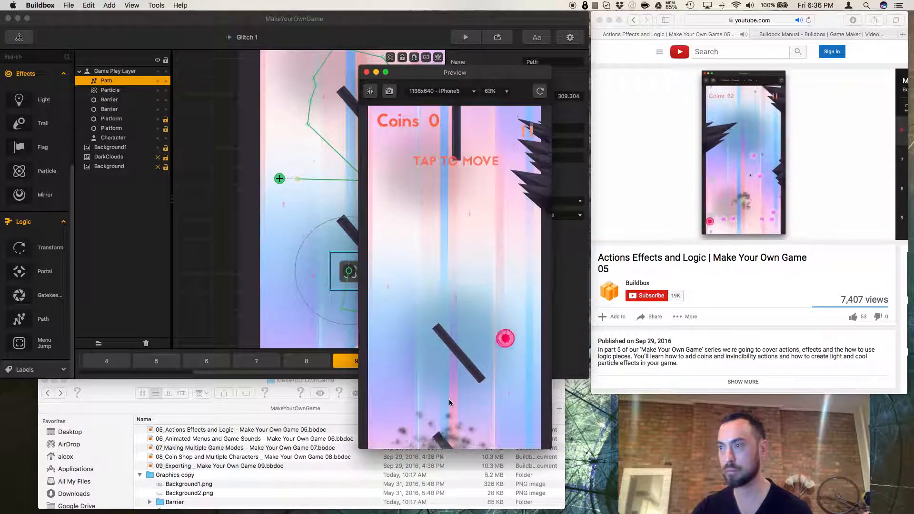
pyautogui.click(449, 399)
pyautogui.click(449, 399)
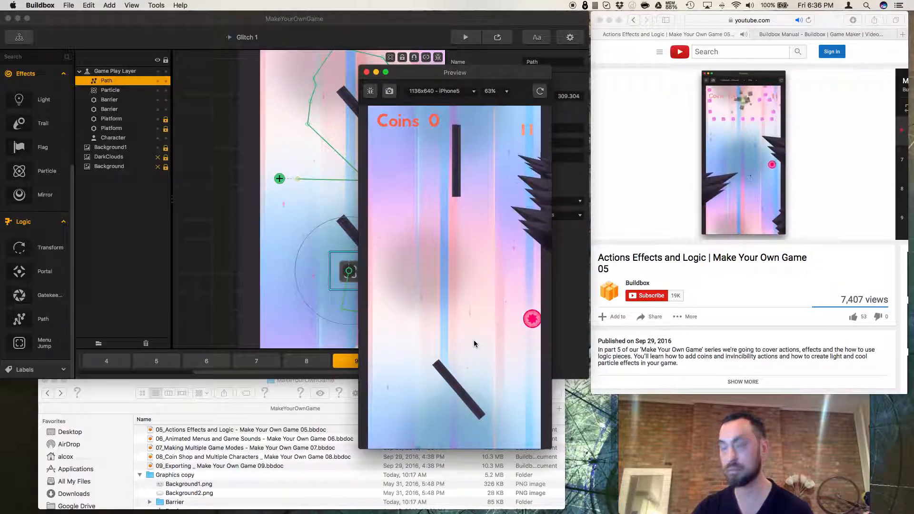
pyautogui.click(366, 73)
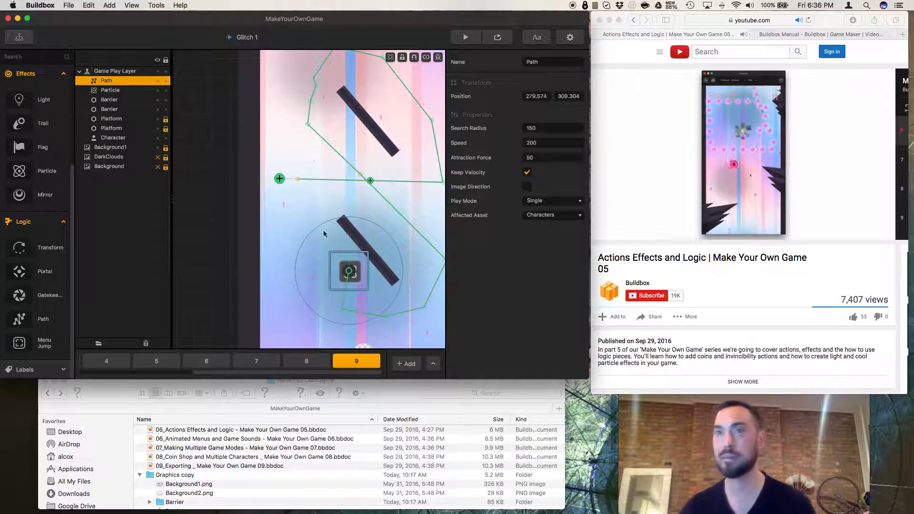
pyautogui.scroll(1, 16, 249)
pyautogui.click(47, 85)
pyautogui.click(47, 85)
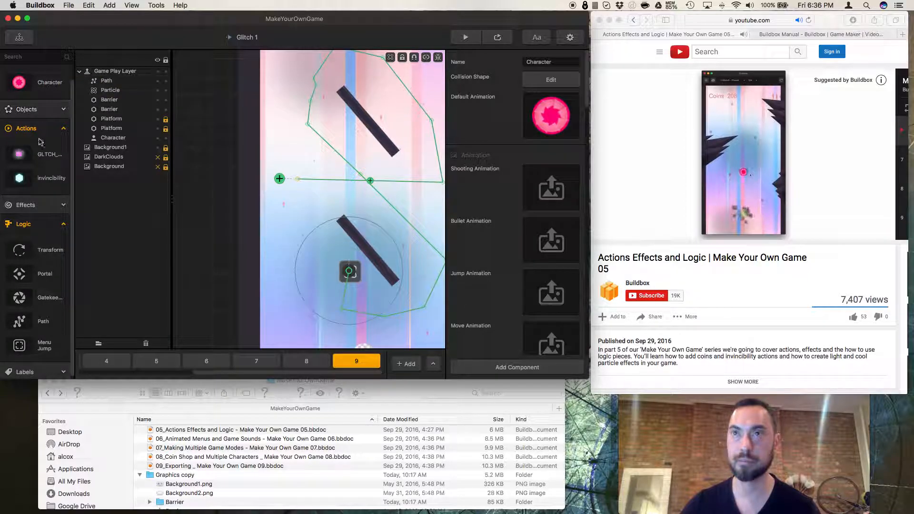
pyautogui.scroll(1, 40, 162)
pyautogui.click(42, 138)
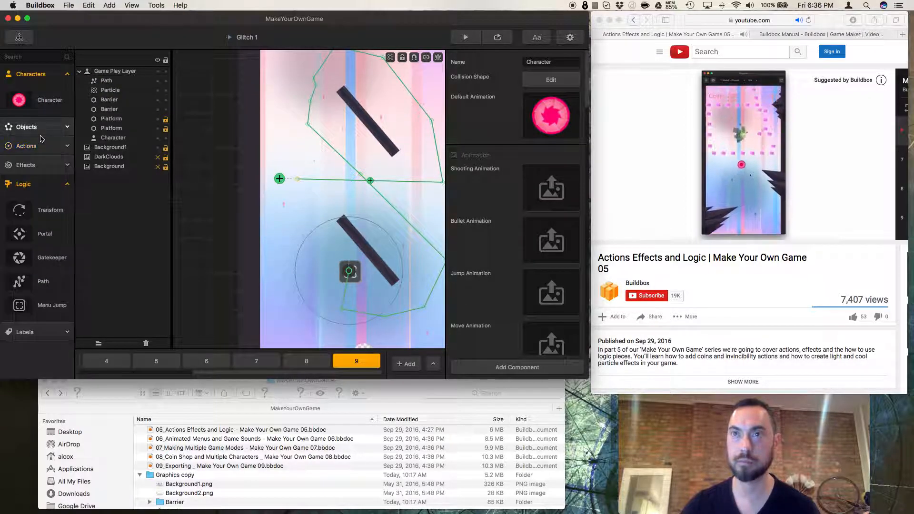
pyautogui.click(40, 187)
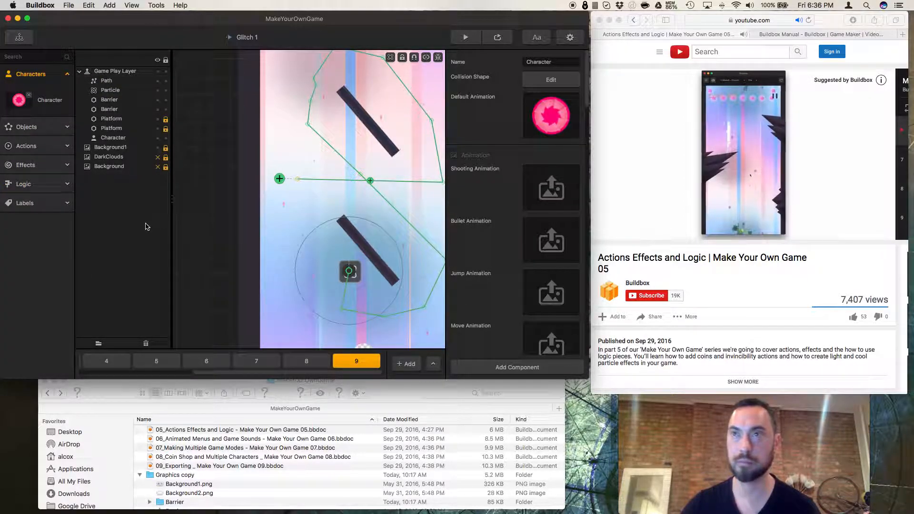
pyautogui.click(215, 215)
pyautogui.click(43, 145)
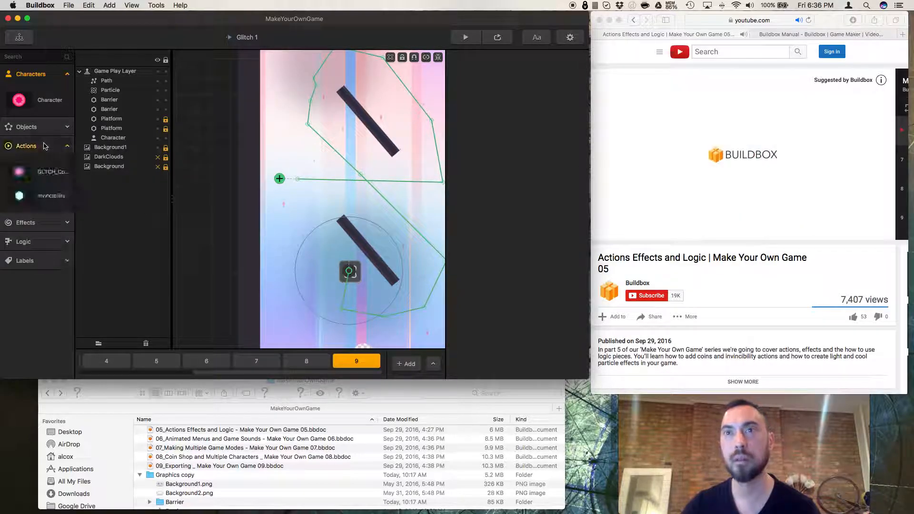
pyautogui.click(42, 129)
pyautogui.click(43, 129)
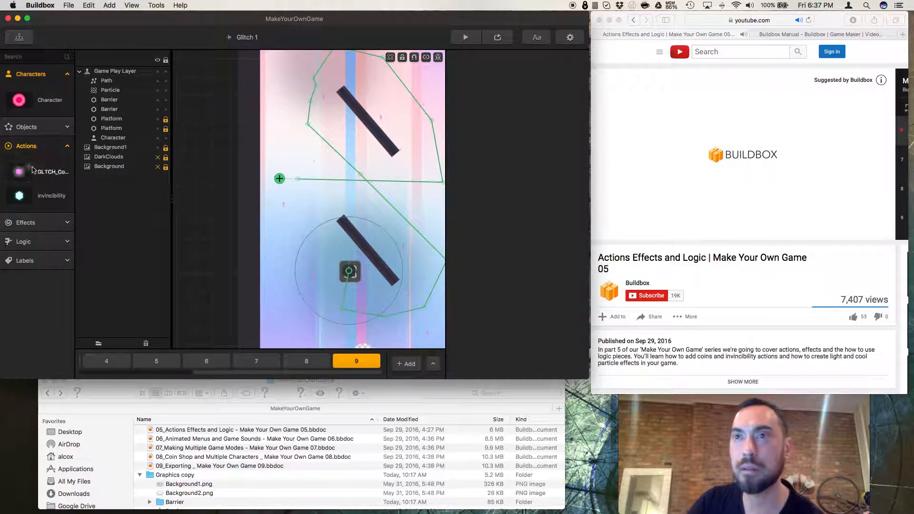
pyautogui.click(37, 223)
pyautogui.scroll(-1, 41, 362)
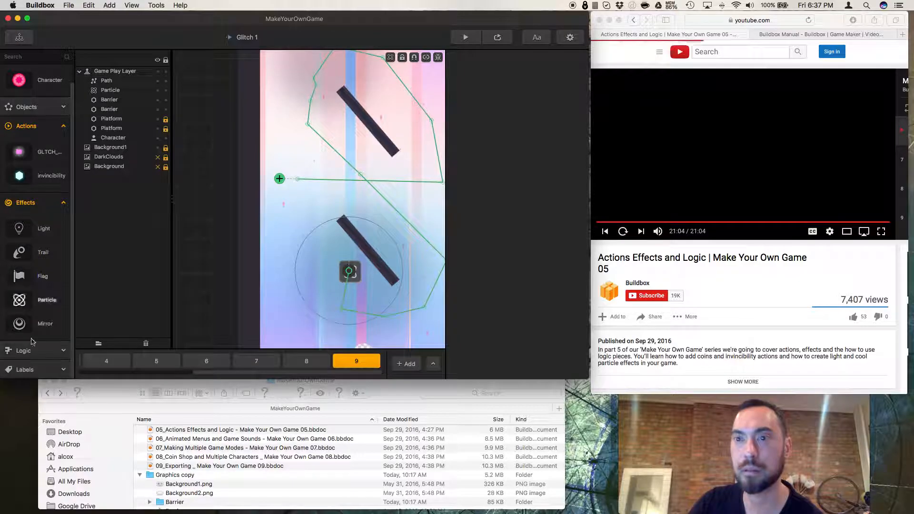
pyautogui.click(41, 351)
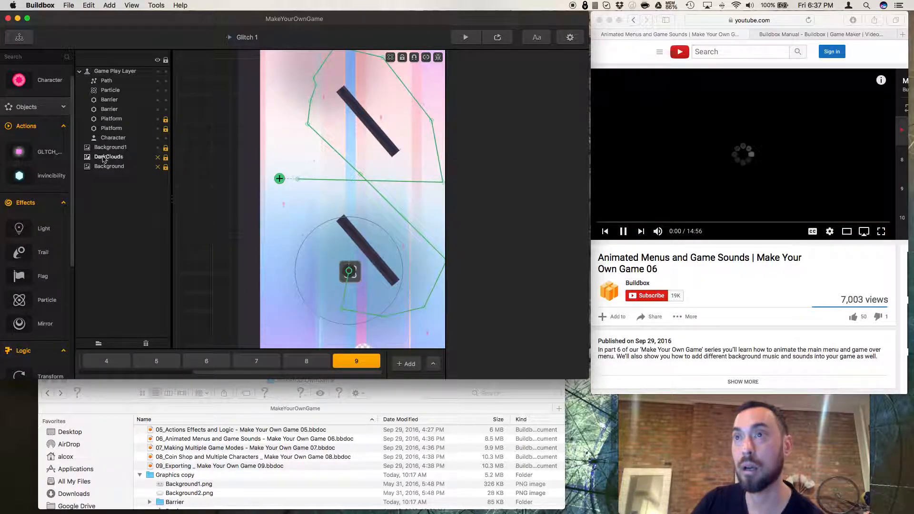
pyautogui.click(52, 108)
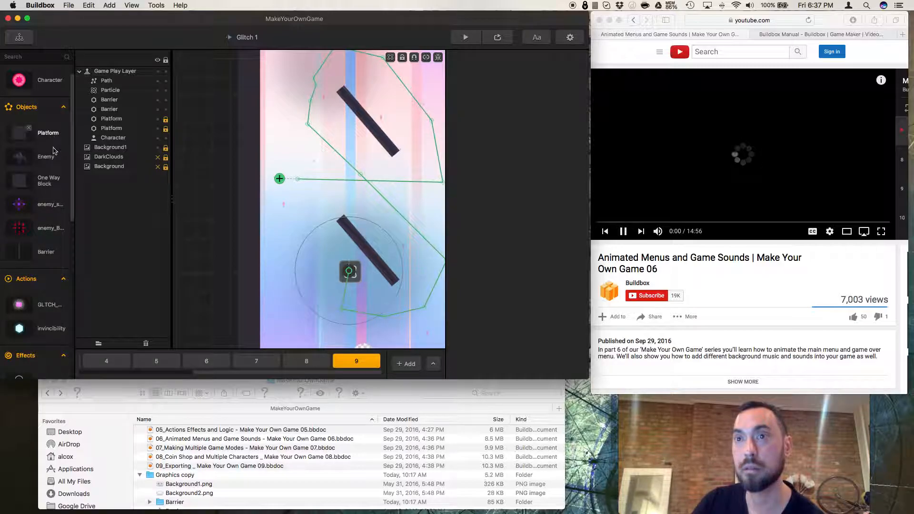
pyautogui.scroll(-5, 54, 148)
pyautogui.scroll(6, 52, 166)
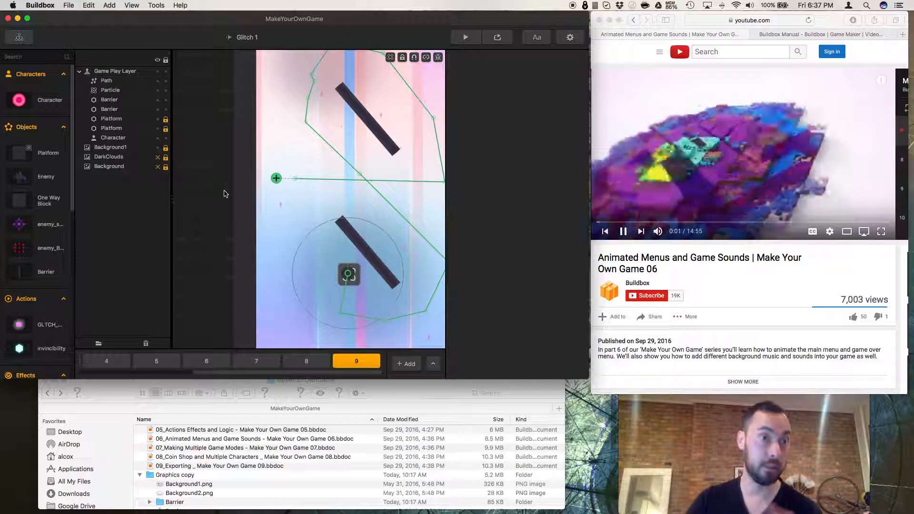
# Save the project.
pyautogui.press('super+s')
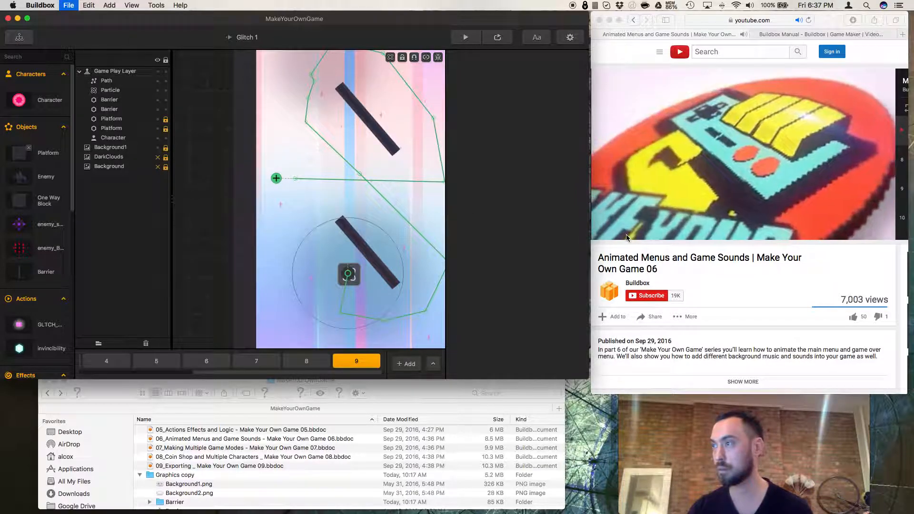
pyautogui.click(669, 271)
pyautogui.click(624, 236)
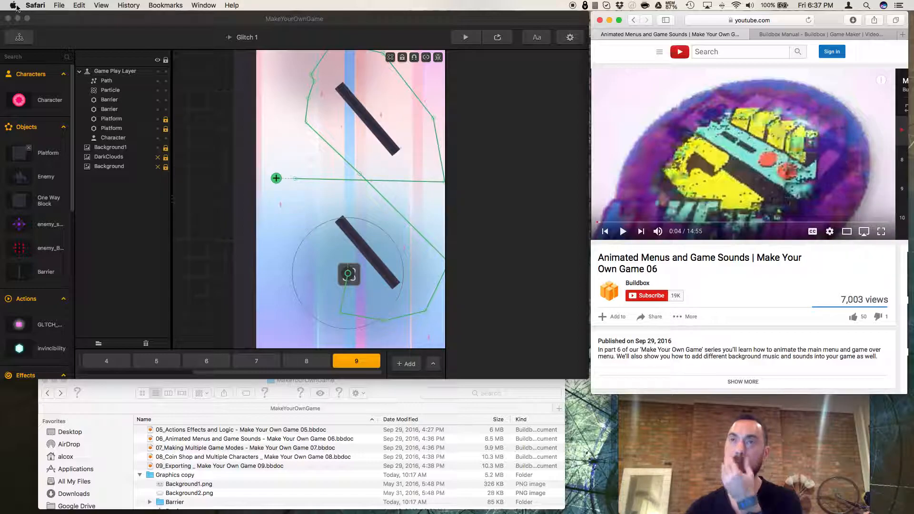
pyautogui.click(60, 6)
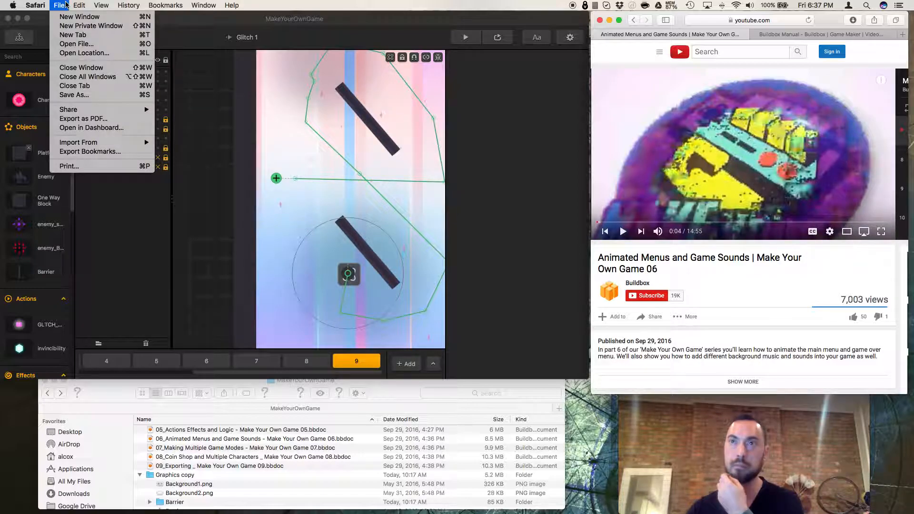